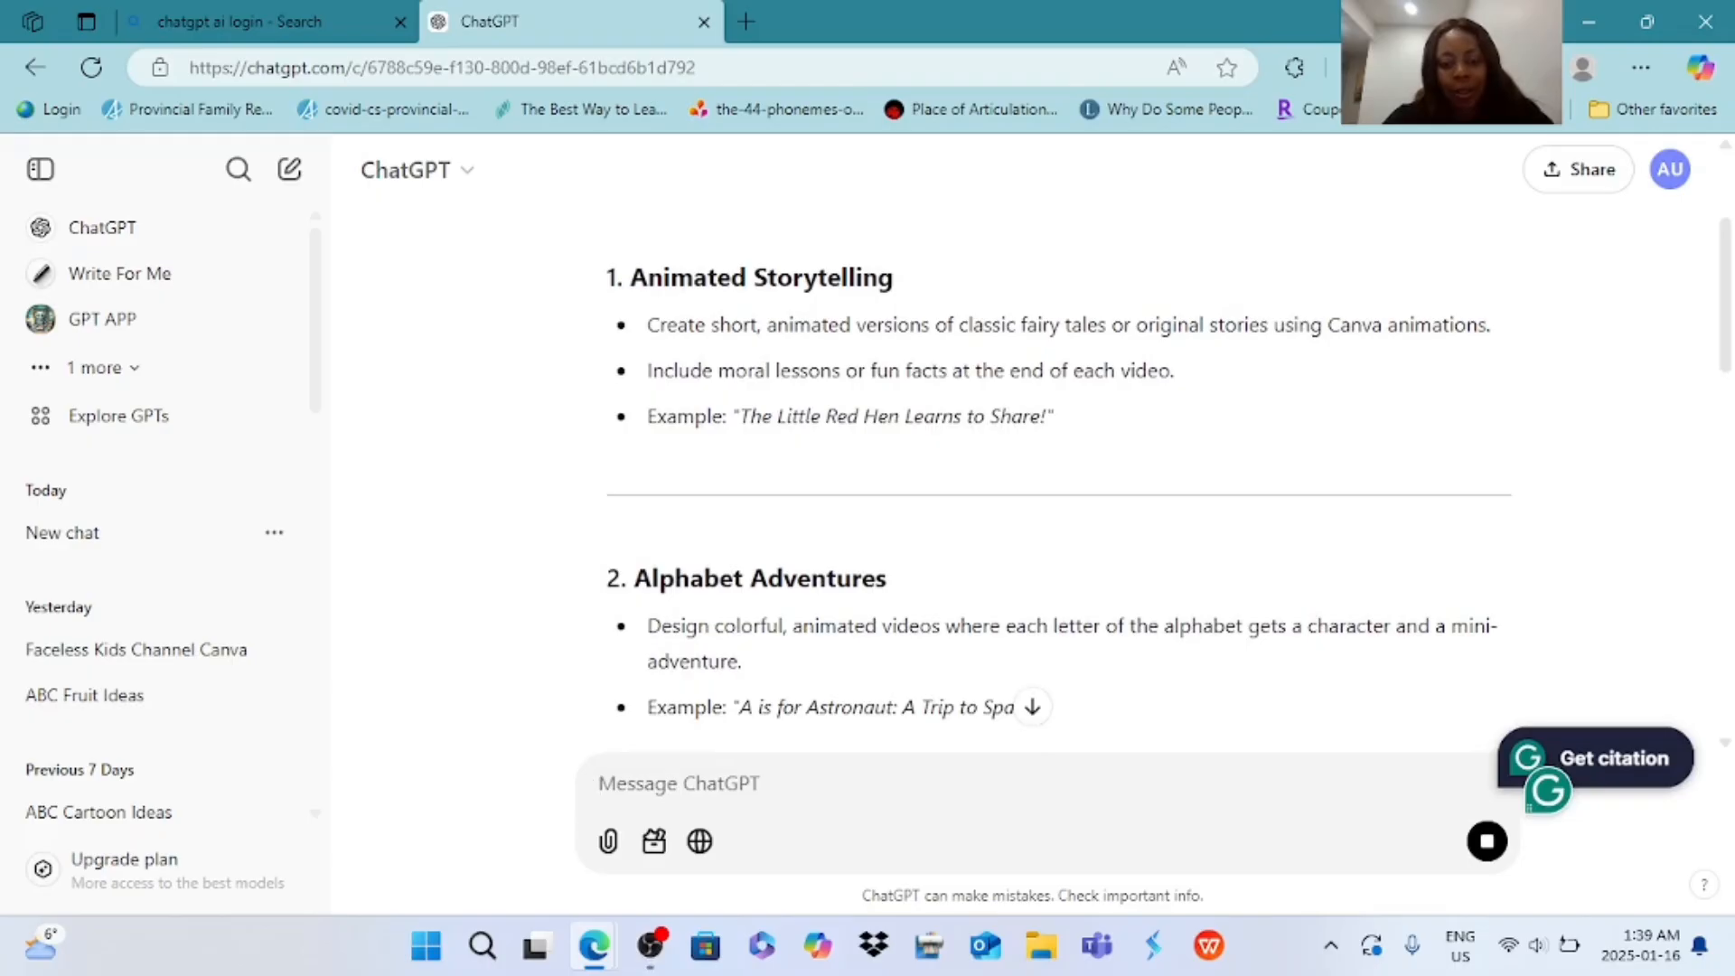
- Review the generated video ideas for the faceless kids' YouTube channel, down to the Alphabet Adventures and Counting Fun entries
scroll(1057, 476, "down", 2)
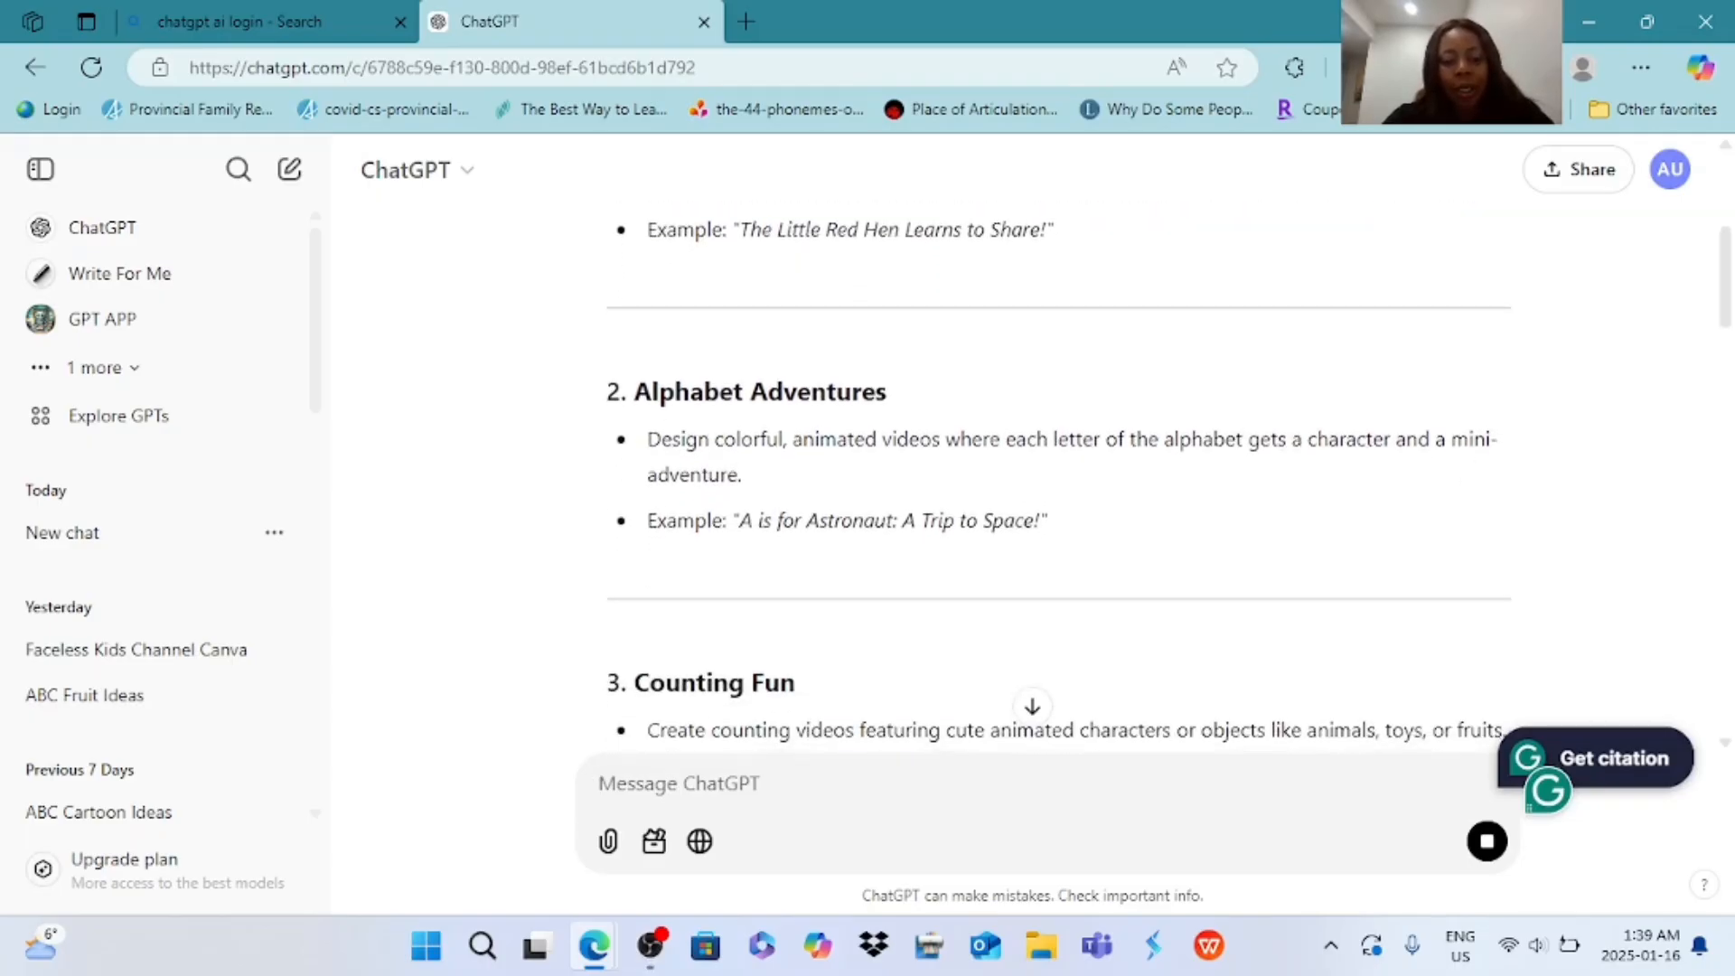
scroll(1057, 476, "down", 1)
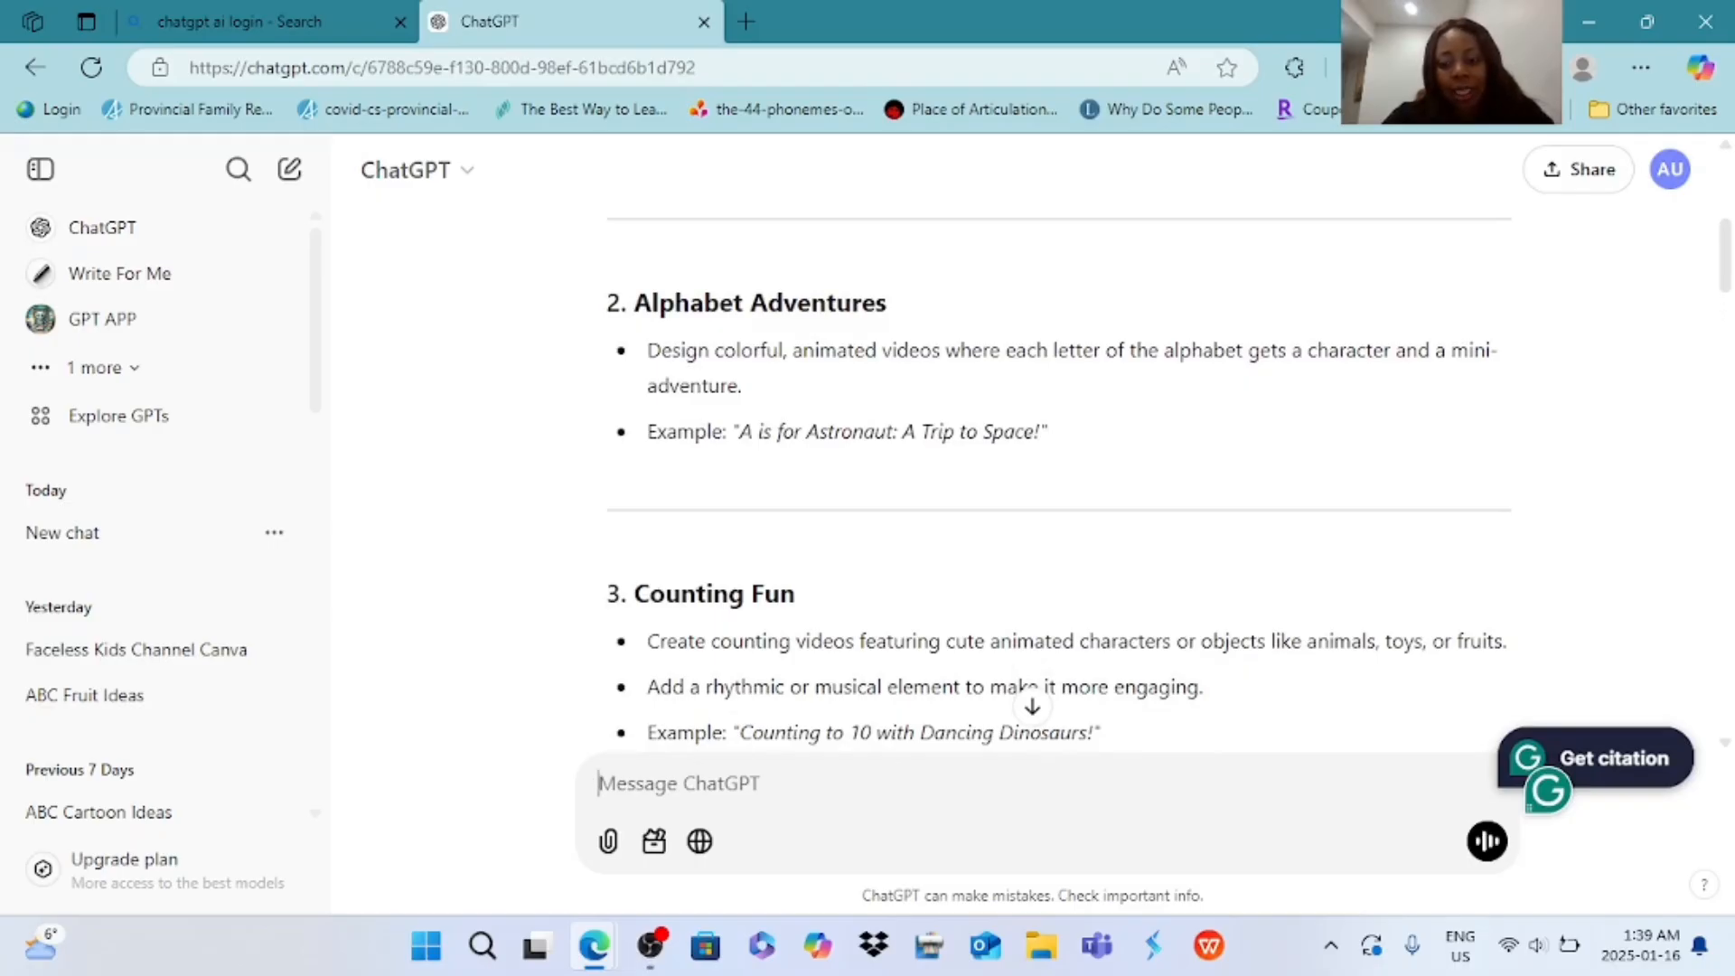
scroll(1058, 476, "down", 1)
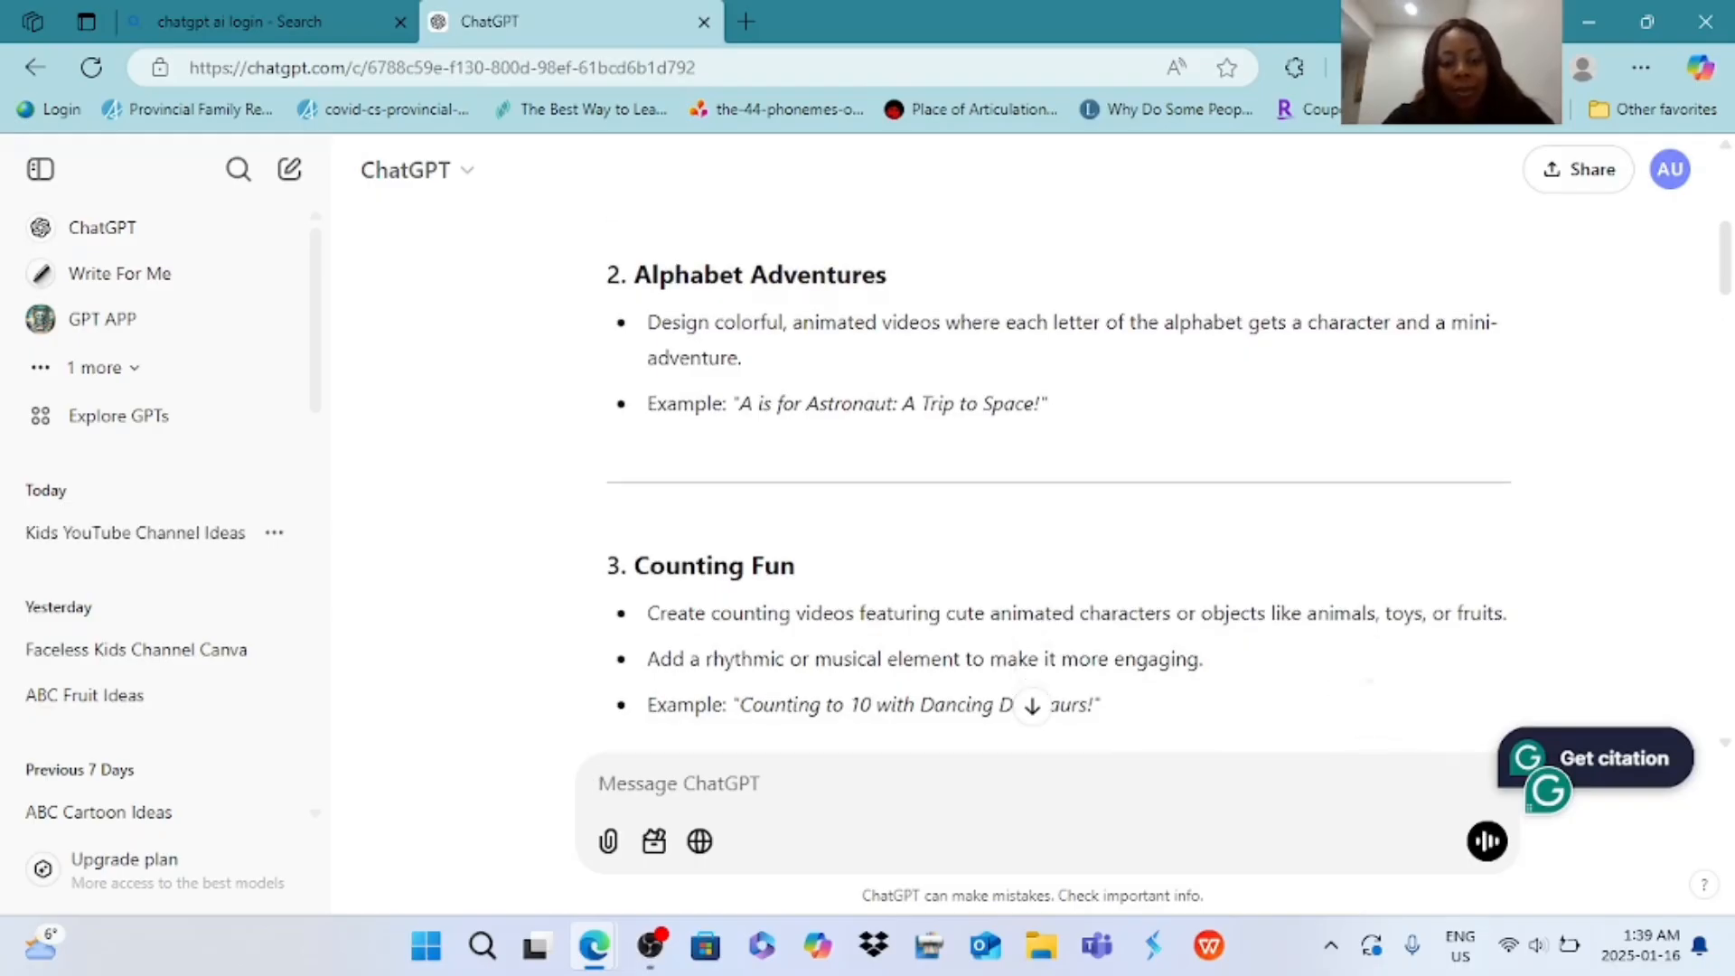
scroll(1057, 476, "down", 2)
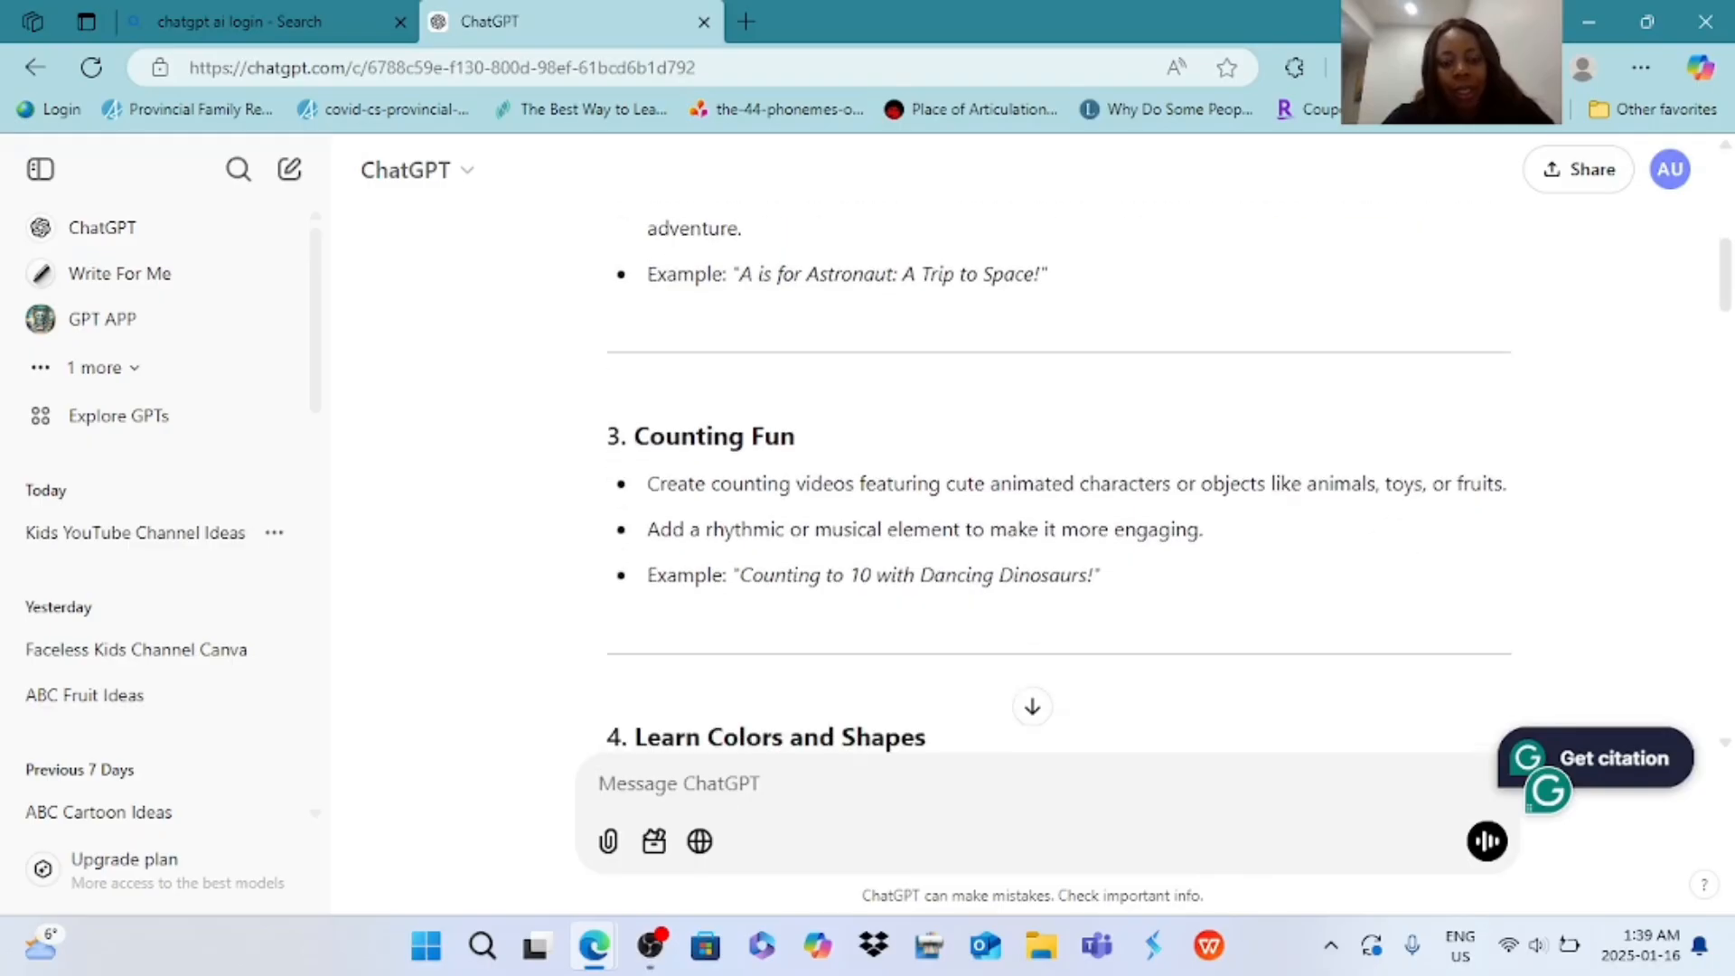
scroll(1058, 476, "down", 1)
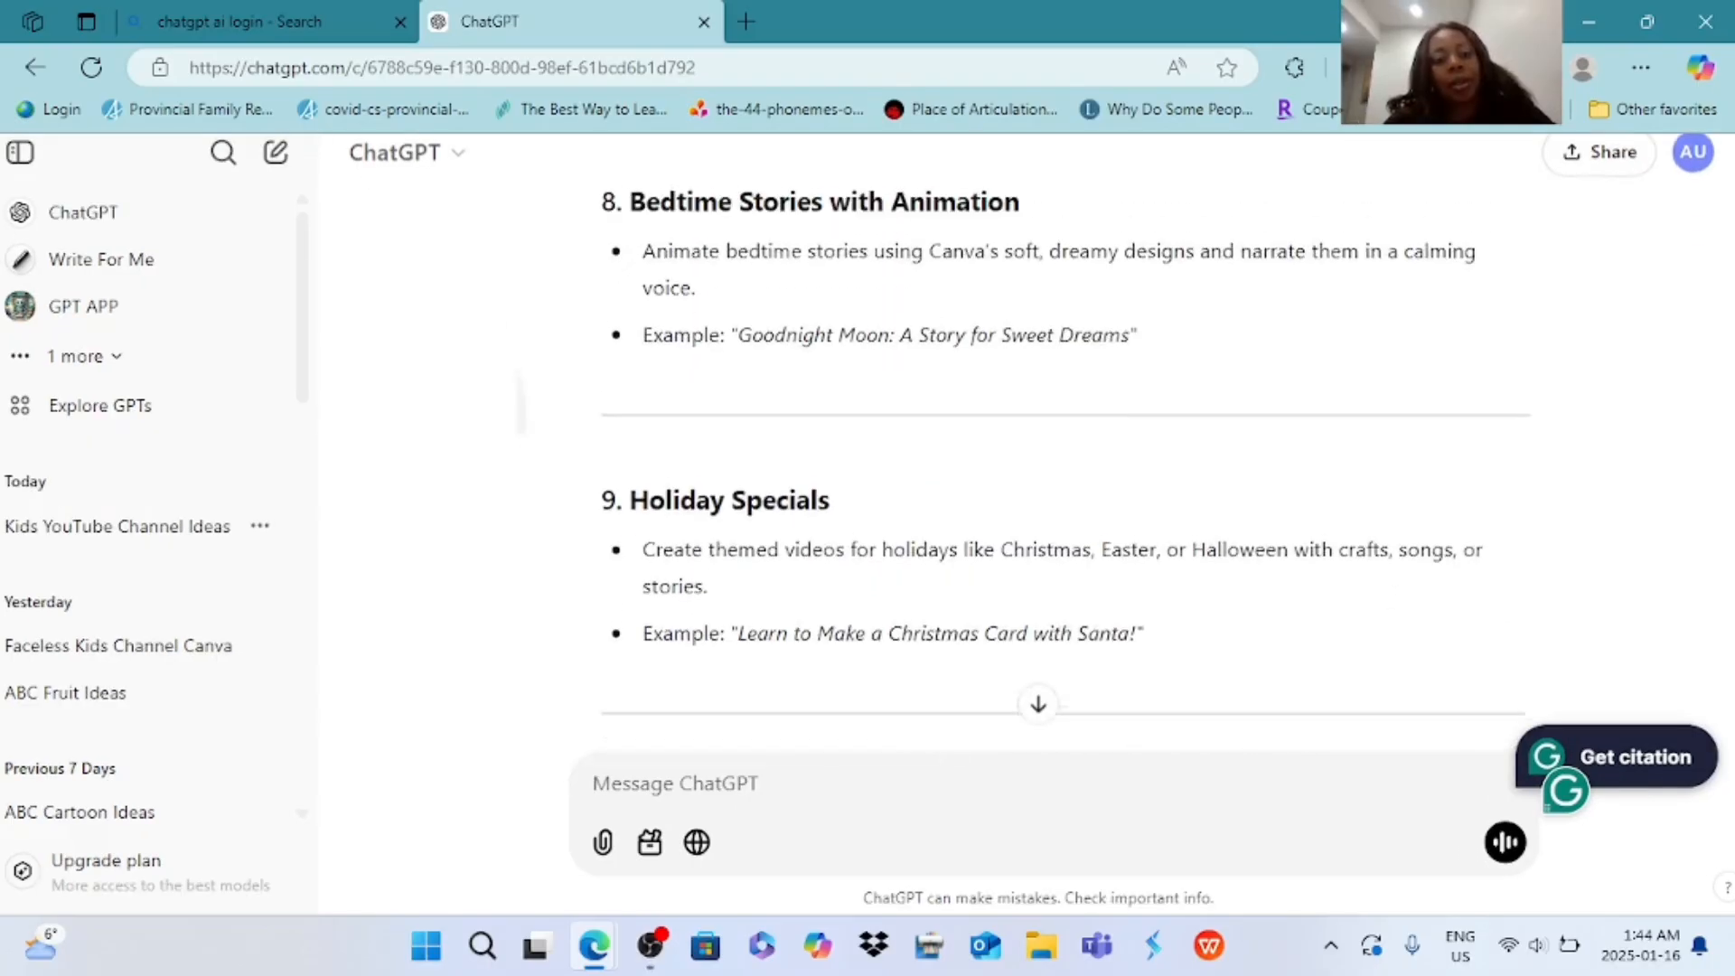
scroll(1058, 476, "up", 15)
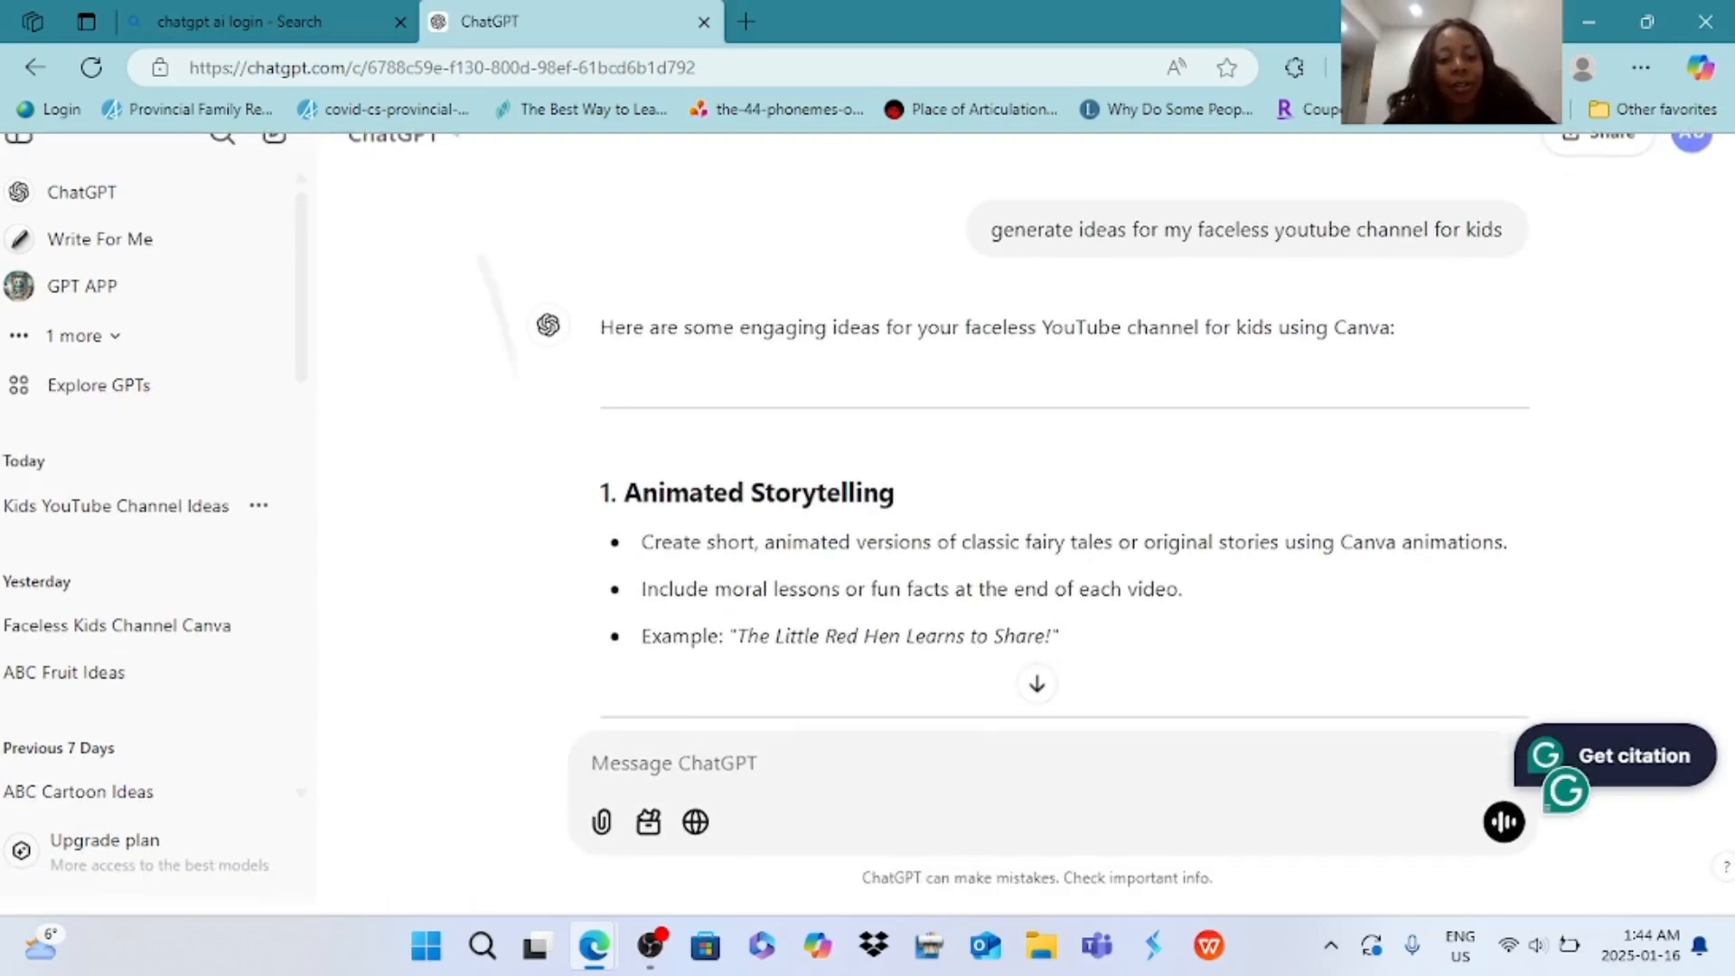
scroll(1057, 476, "down", 5)
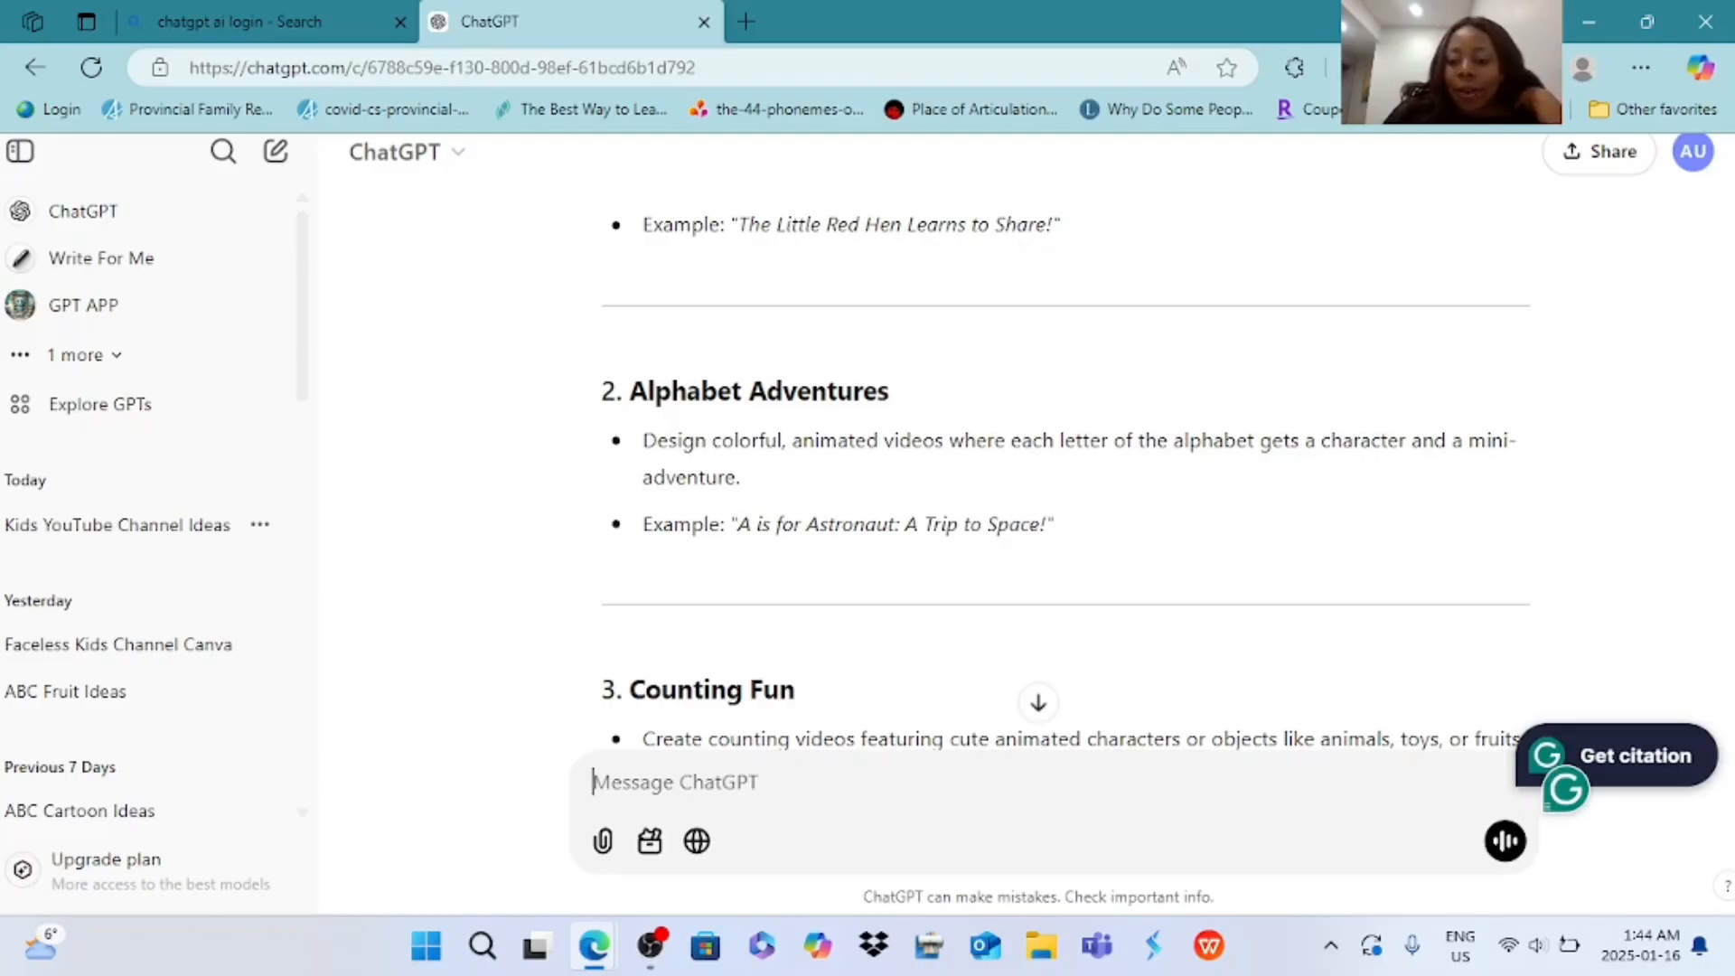
scroll(1057, 477, "down", 20)
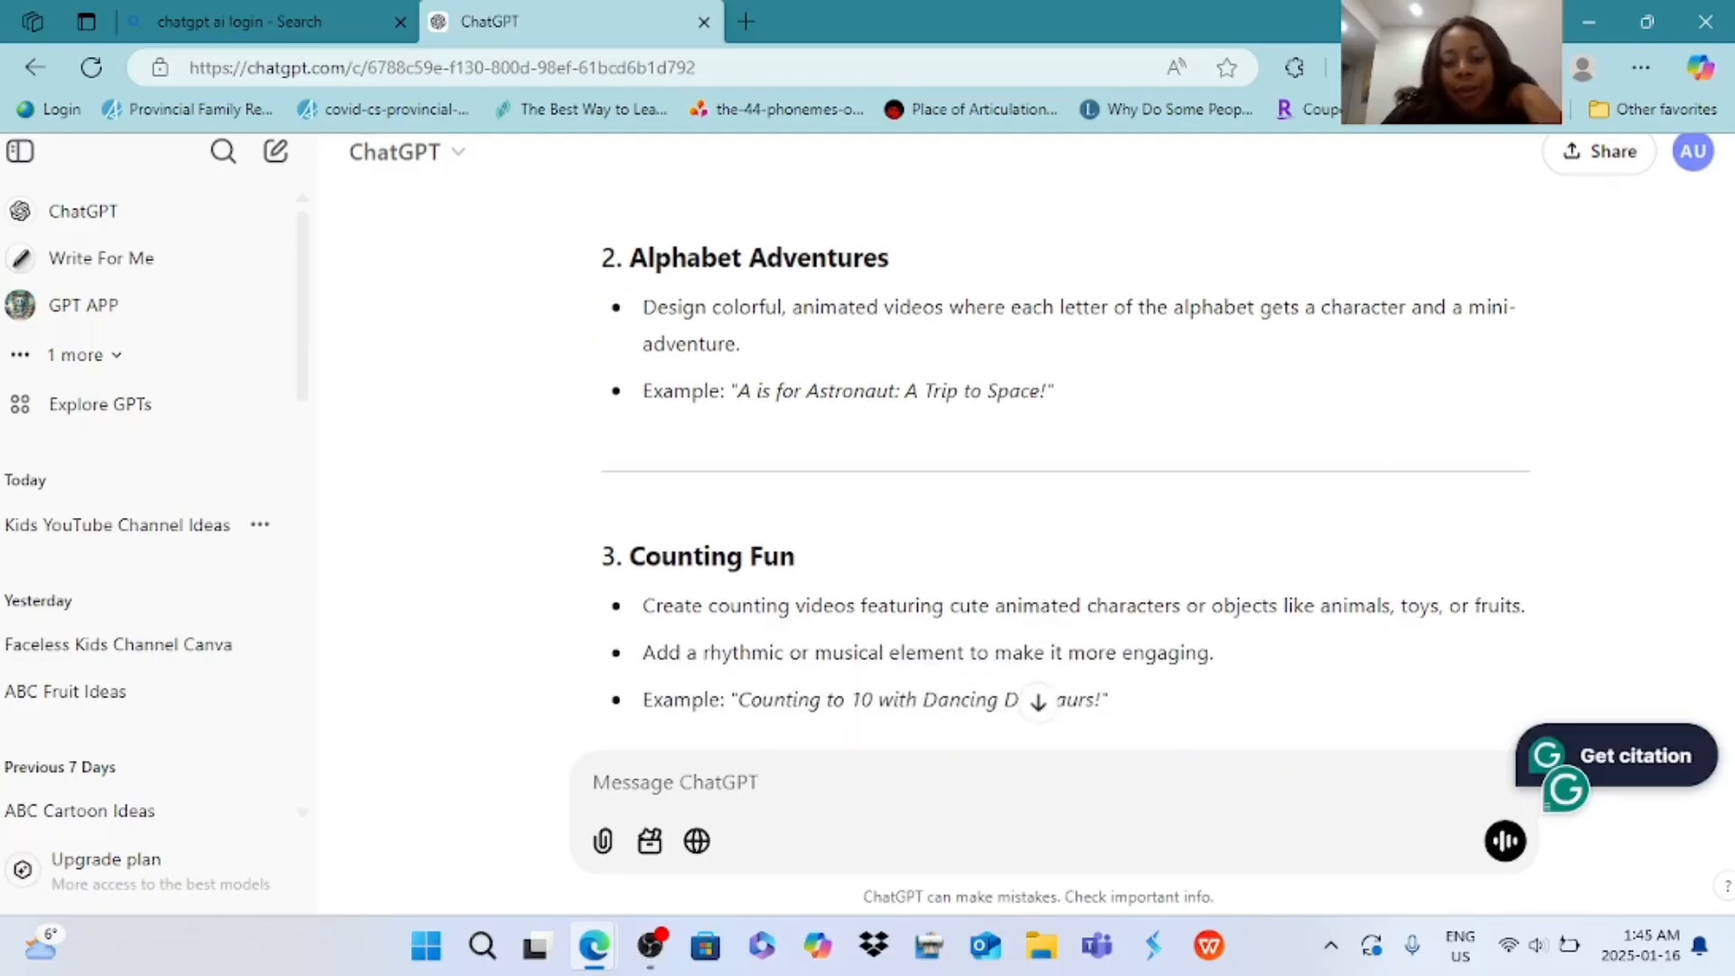
- Skim the Alphabet Adventures ideas through Z, and read the opening entries from A to E closely
scroll(1057, 451, "down", 20)
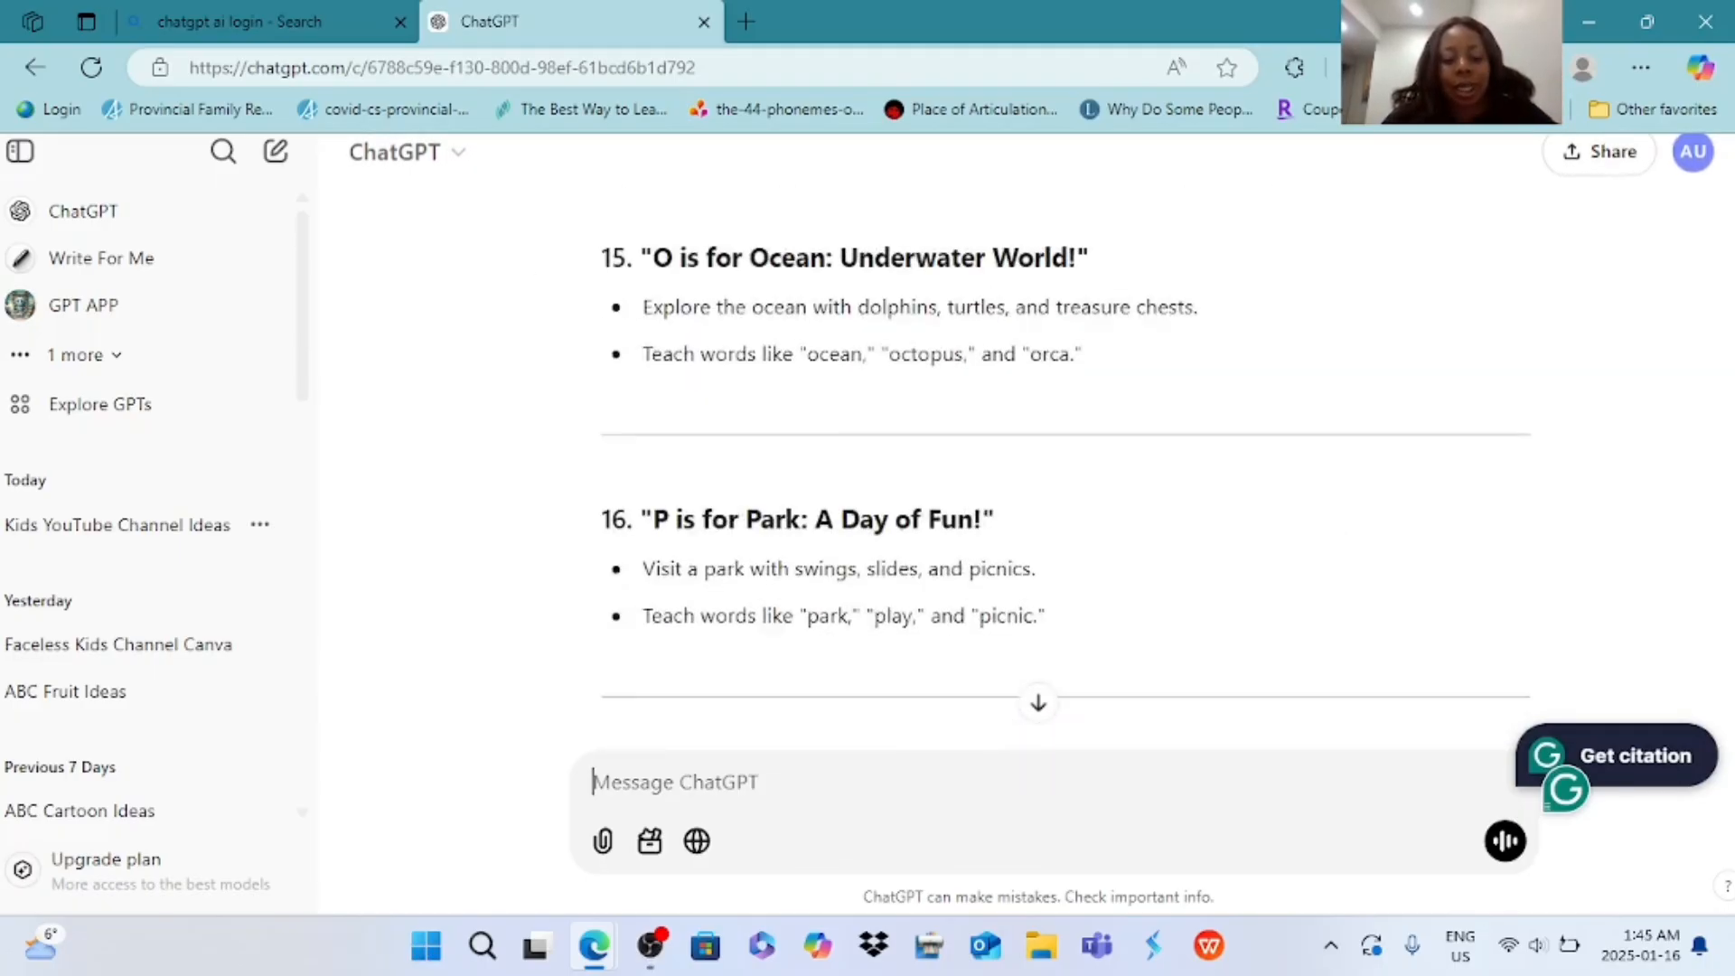
scroll(1057, 452, "down", 10)
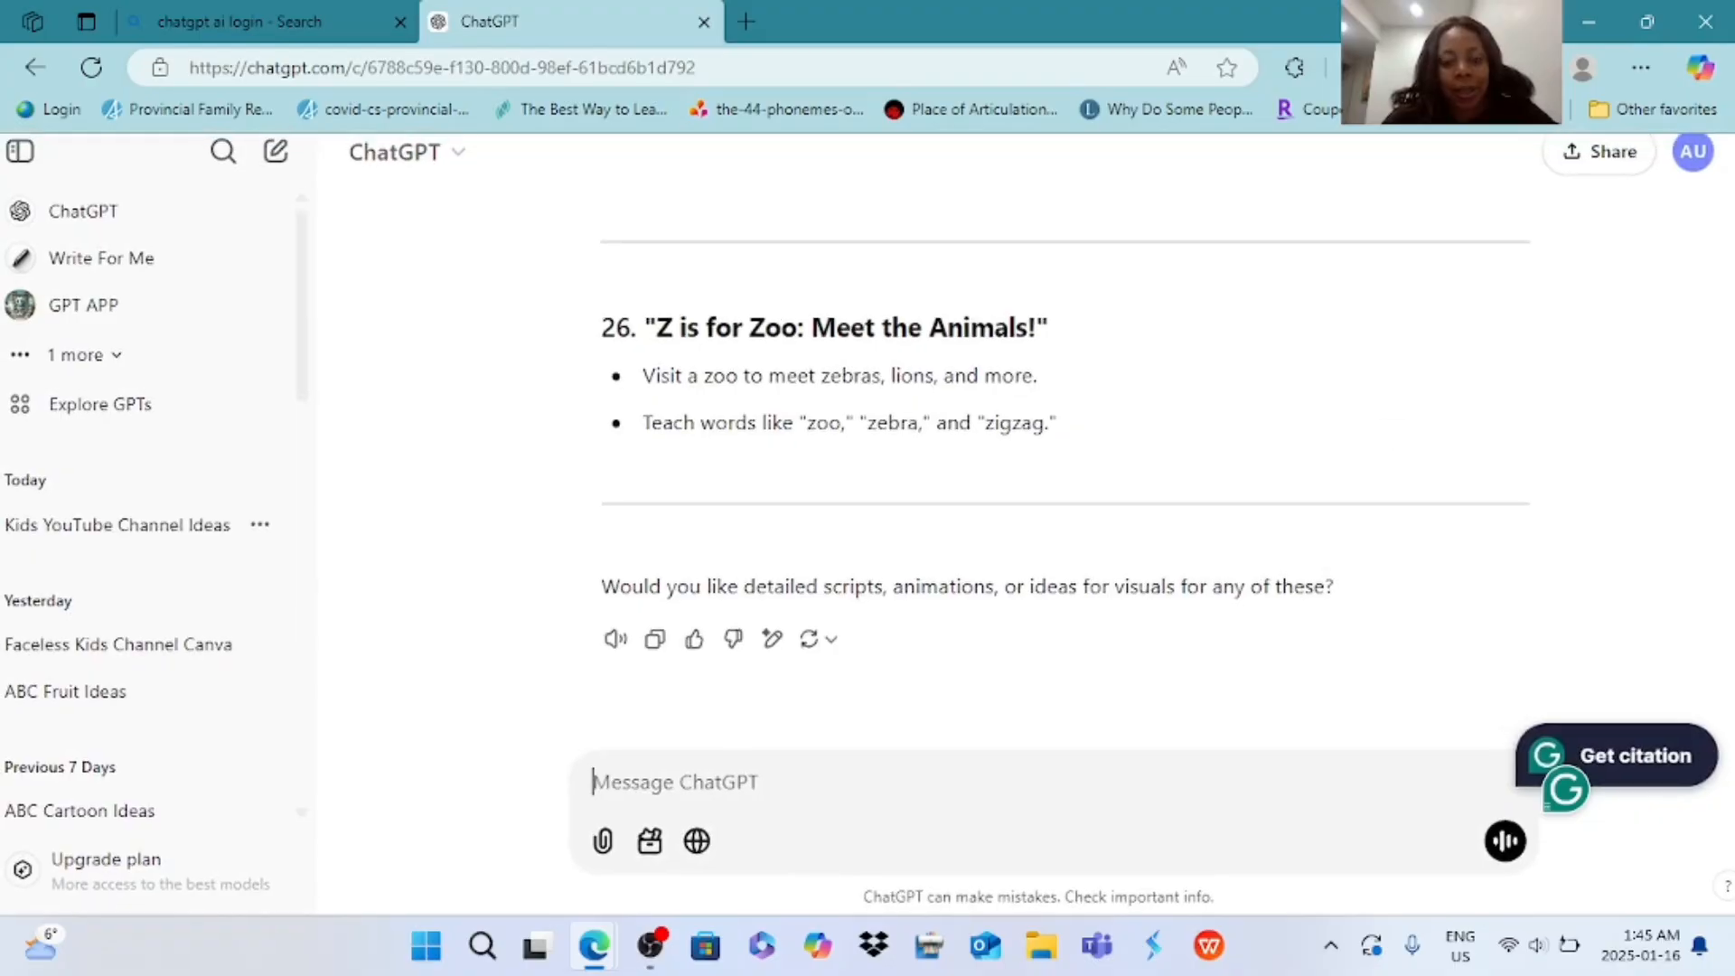
scroll(1058, 452, "up", 20)
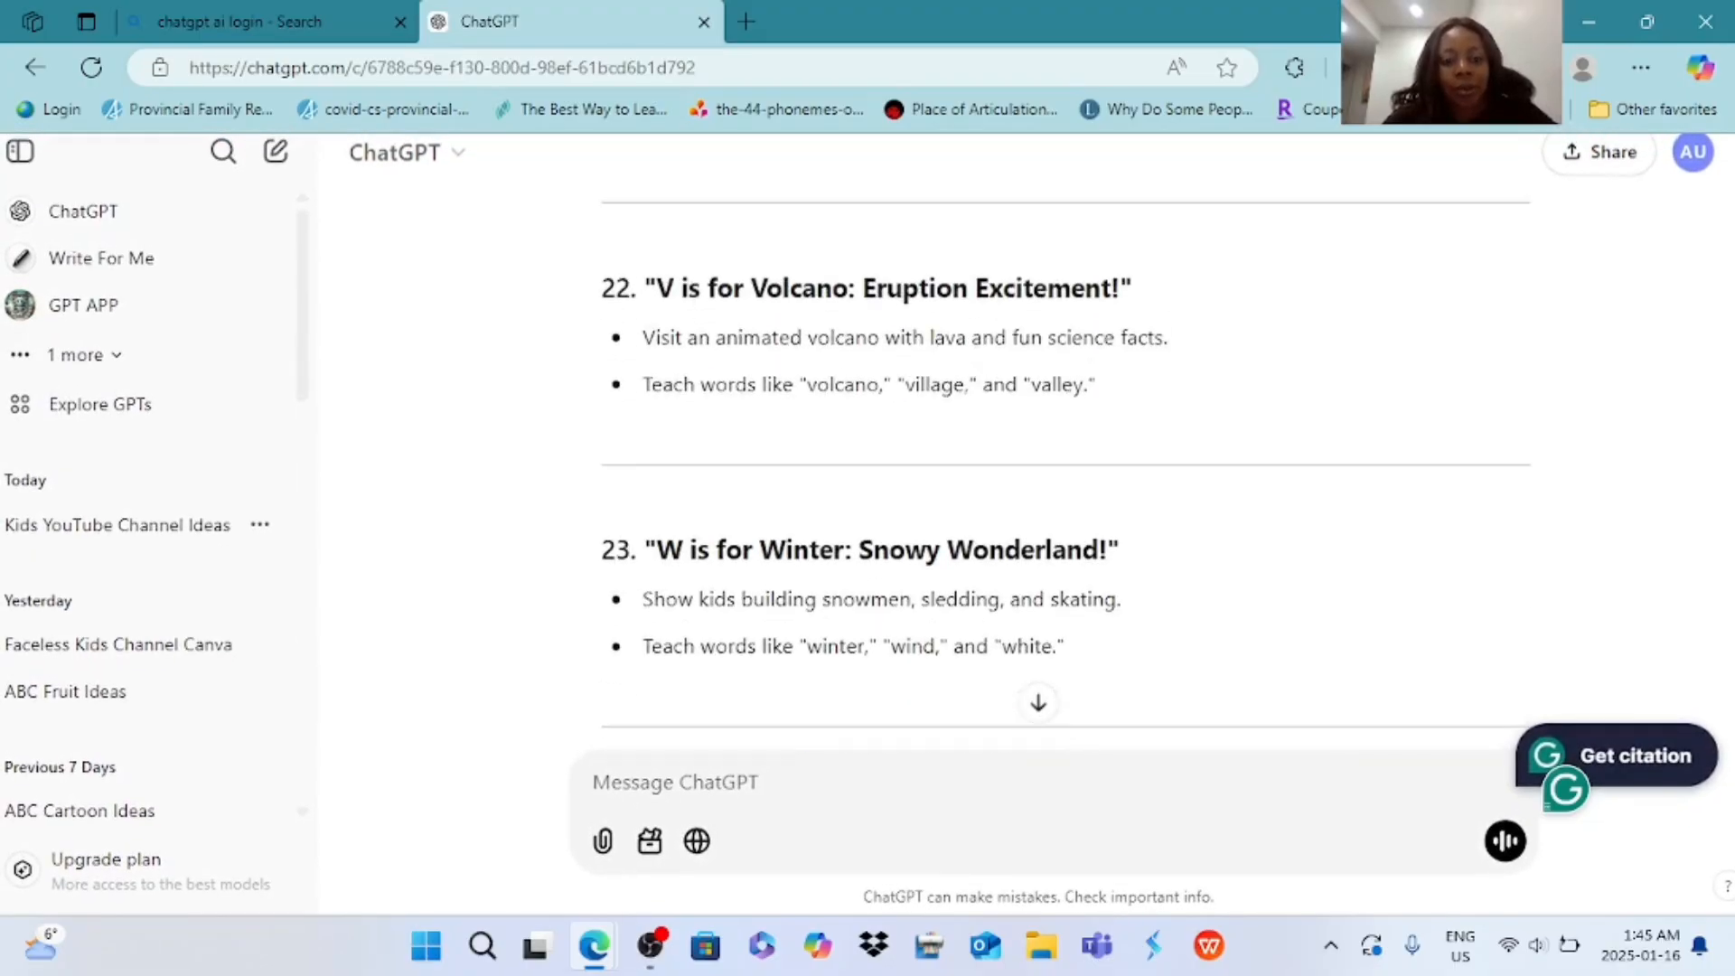
scroll(1067, 479, "up", 20)
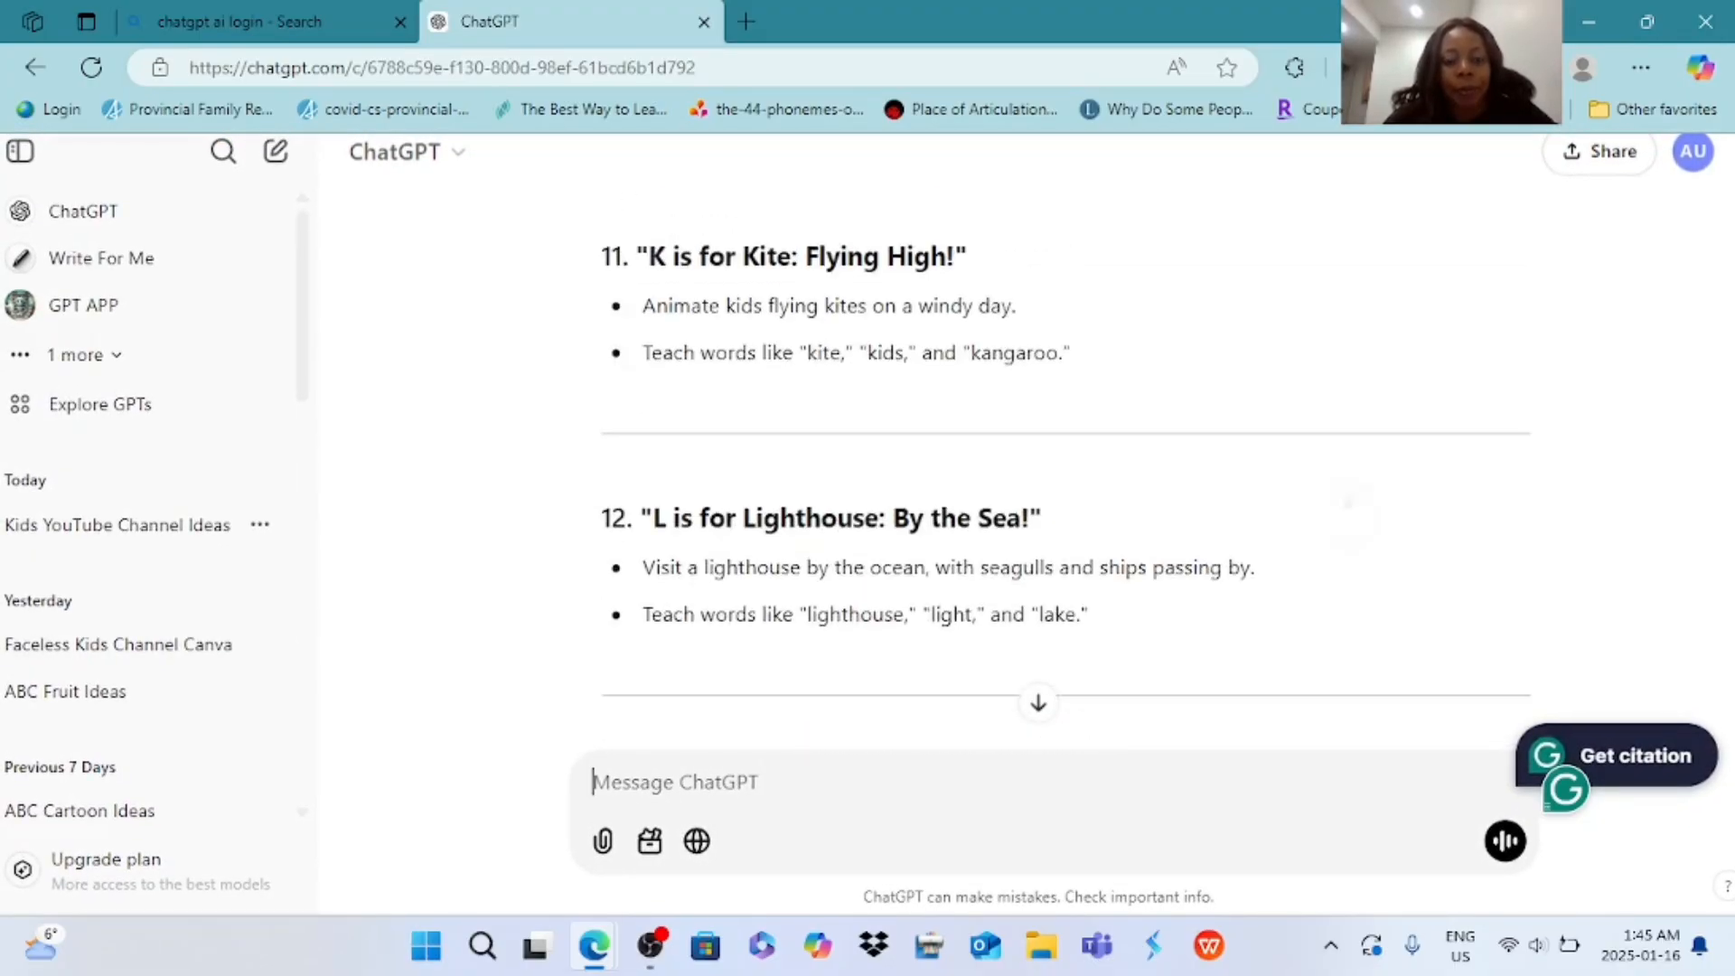
scroll(1058, 452, "up", 15)
type("09")
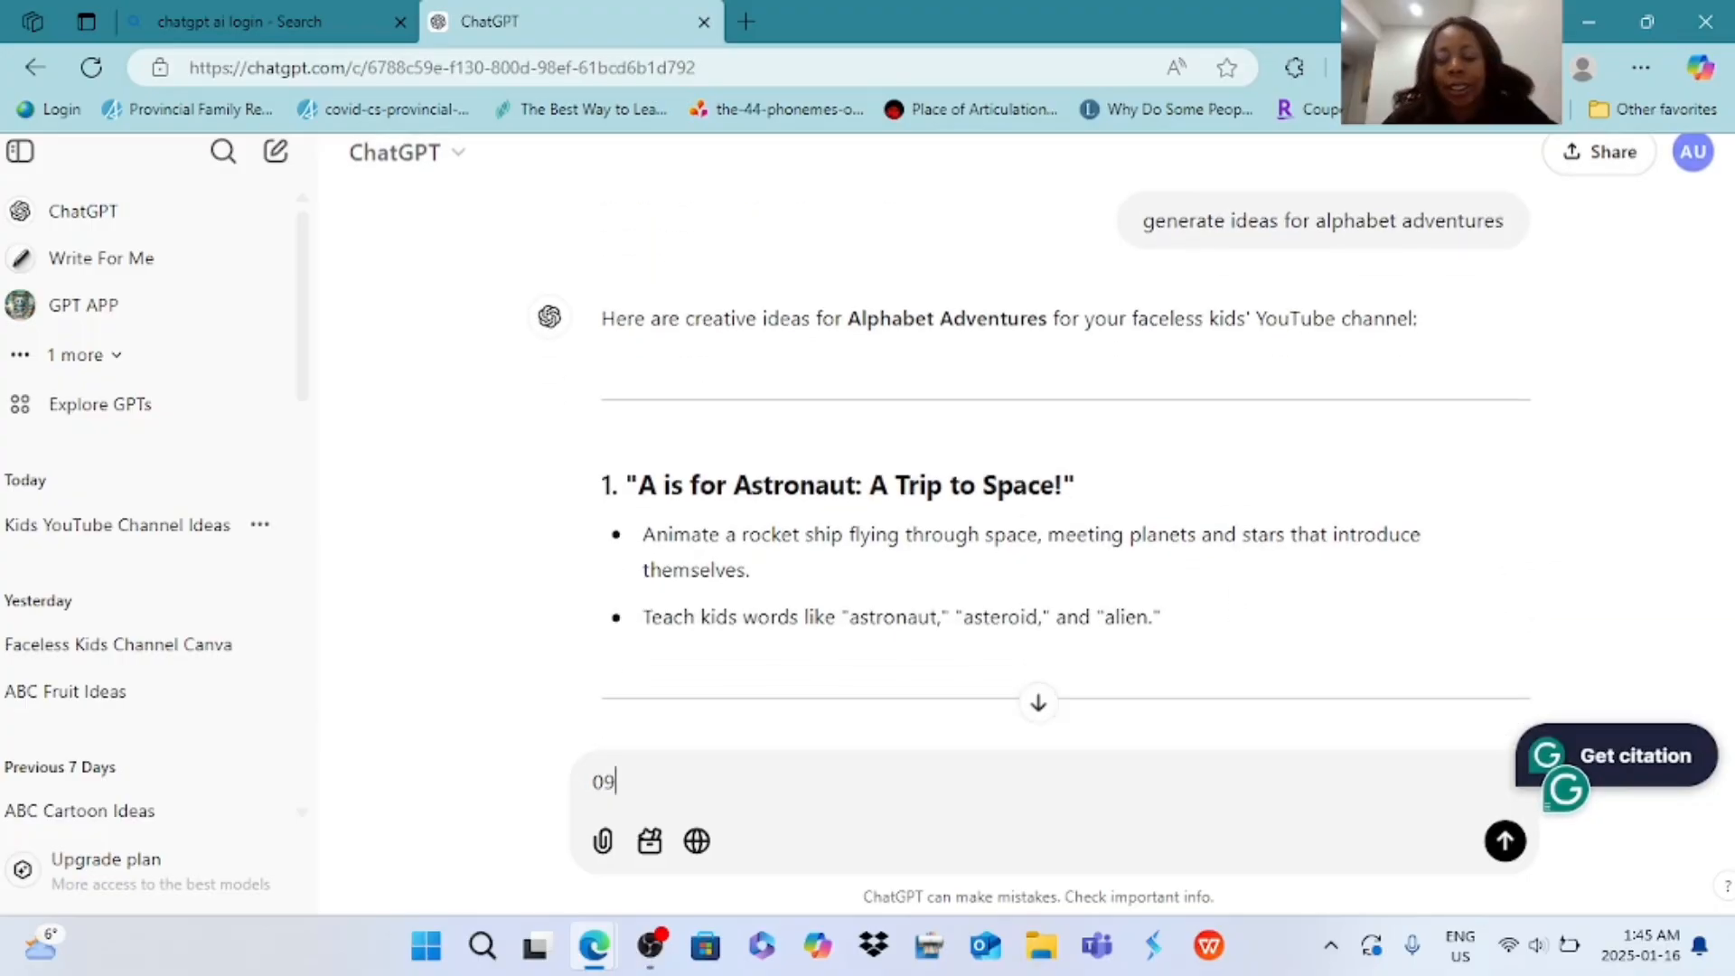
scroll(1039, 452, "down", 1)
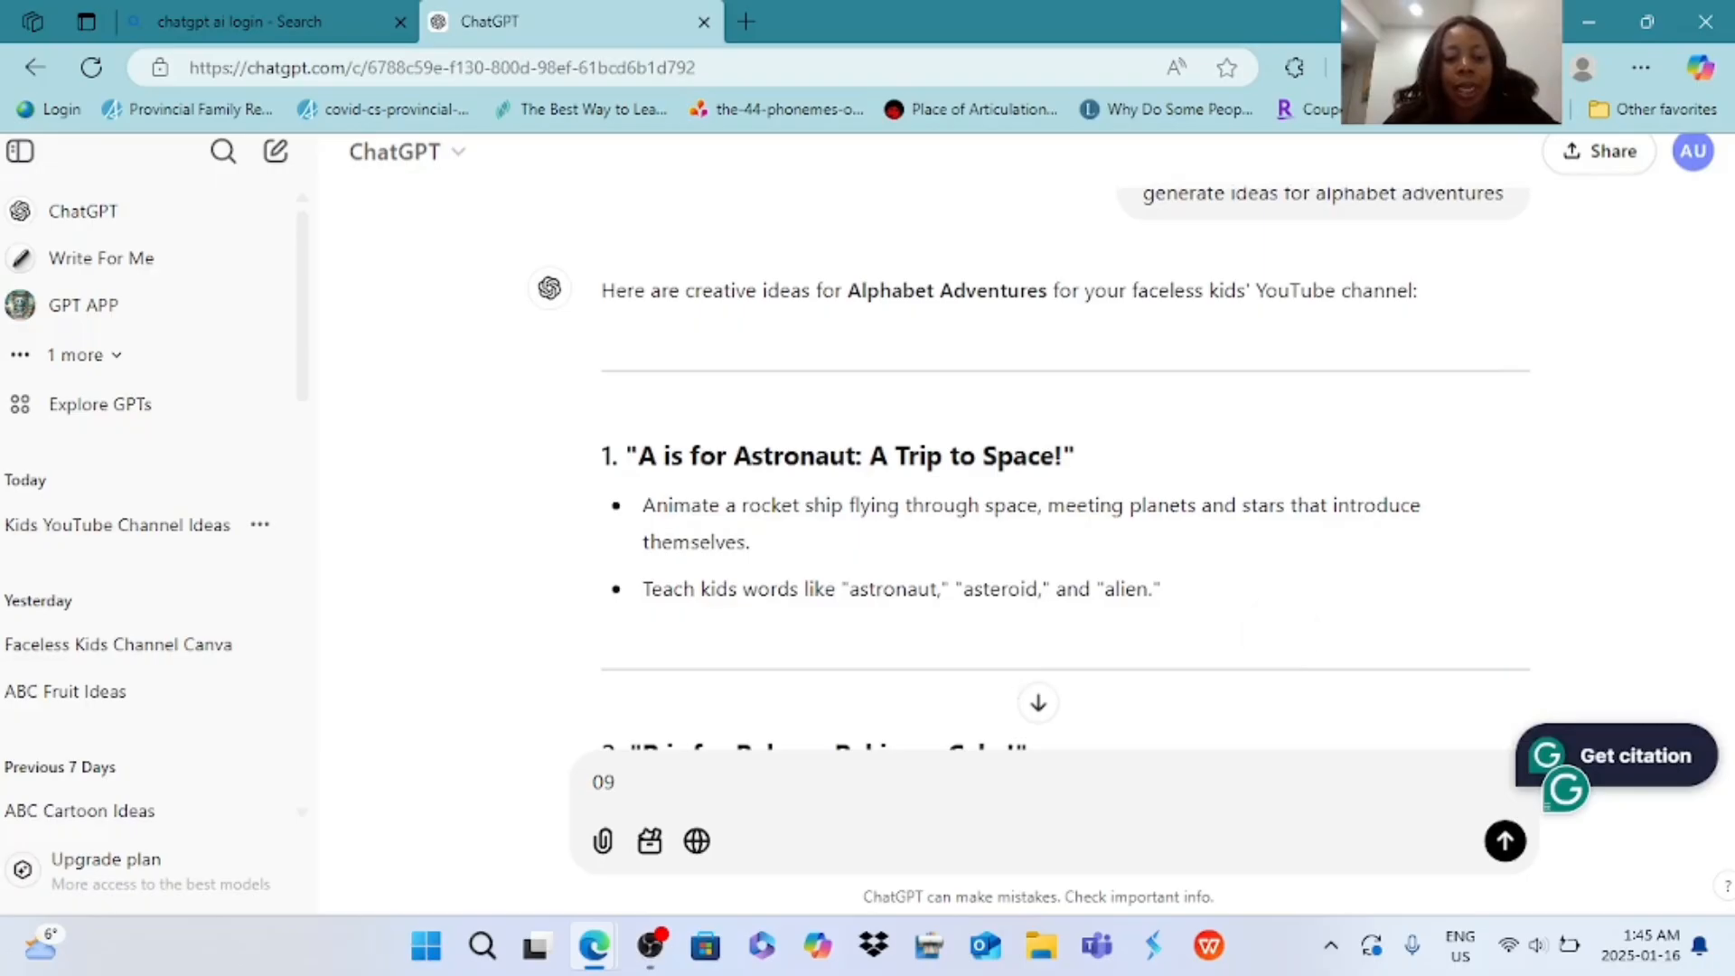
scroll(1030, 452, "down", 1)
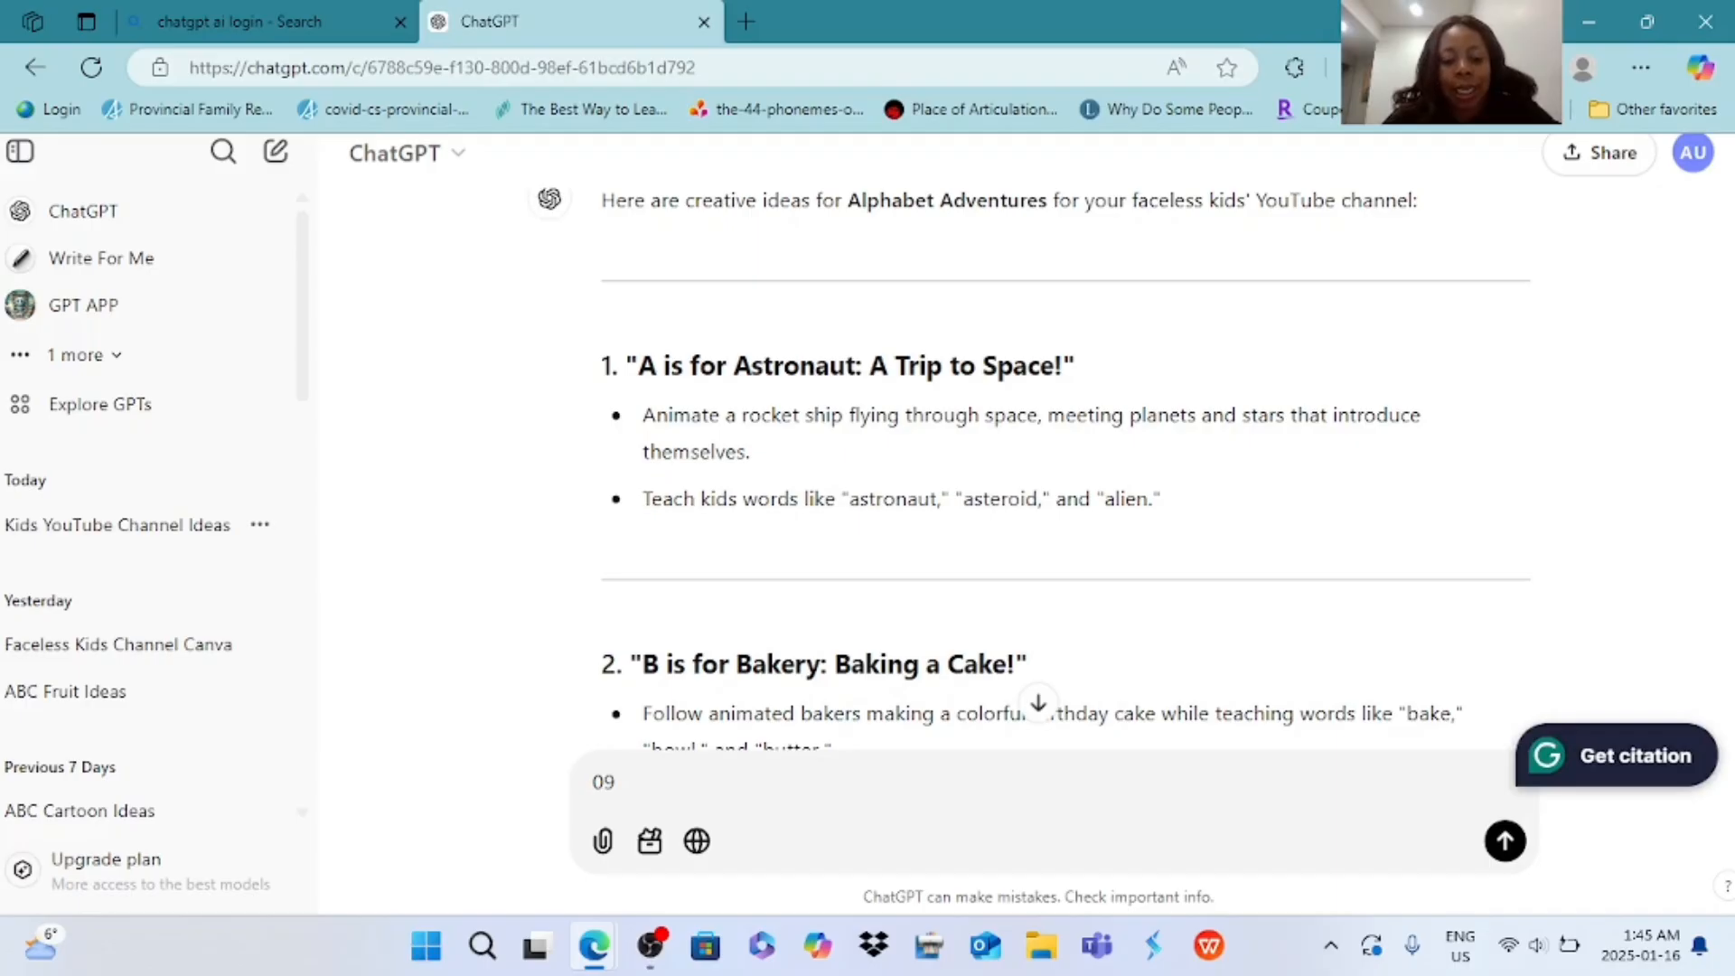
scroll(1030, 434, "down", 3)
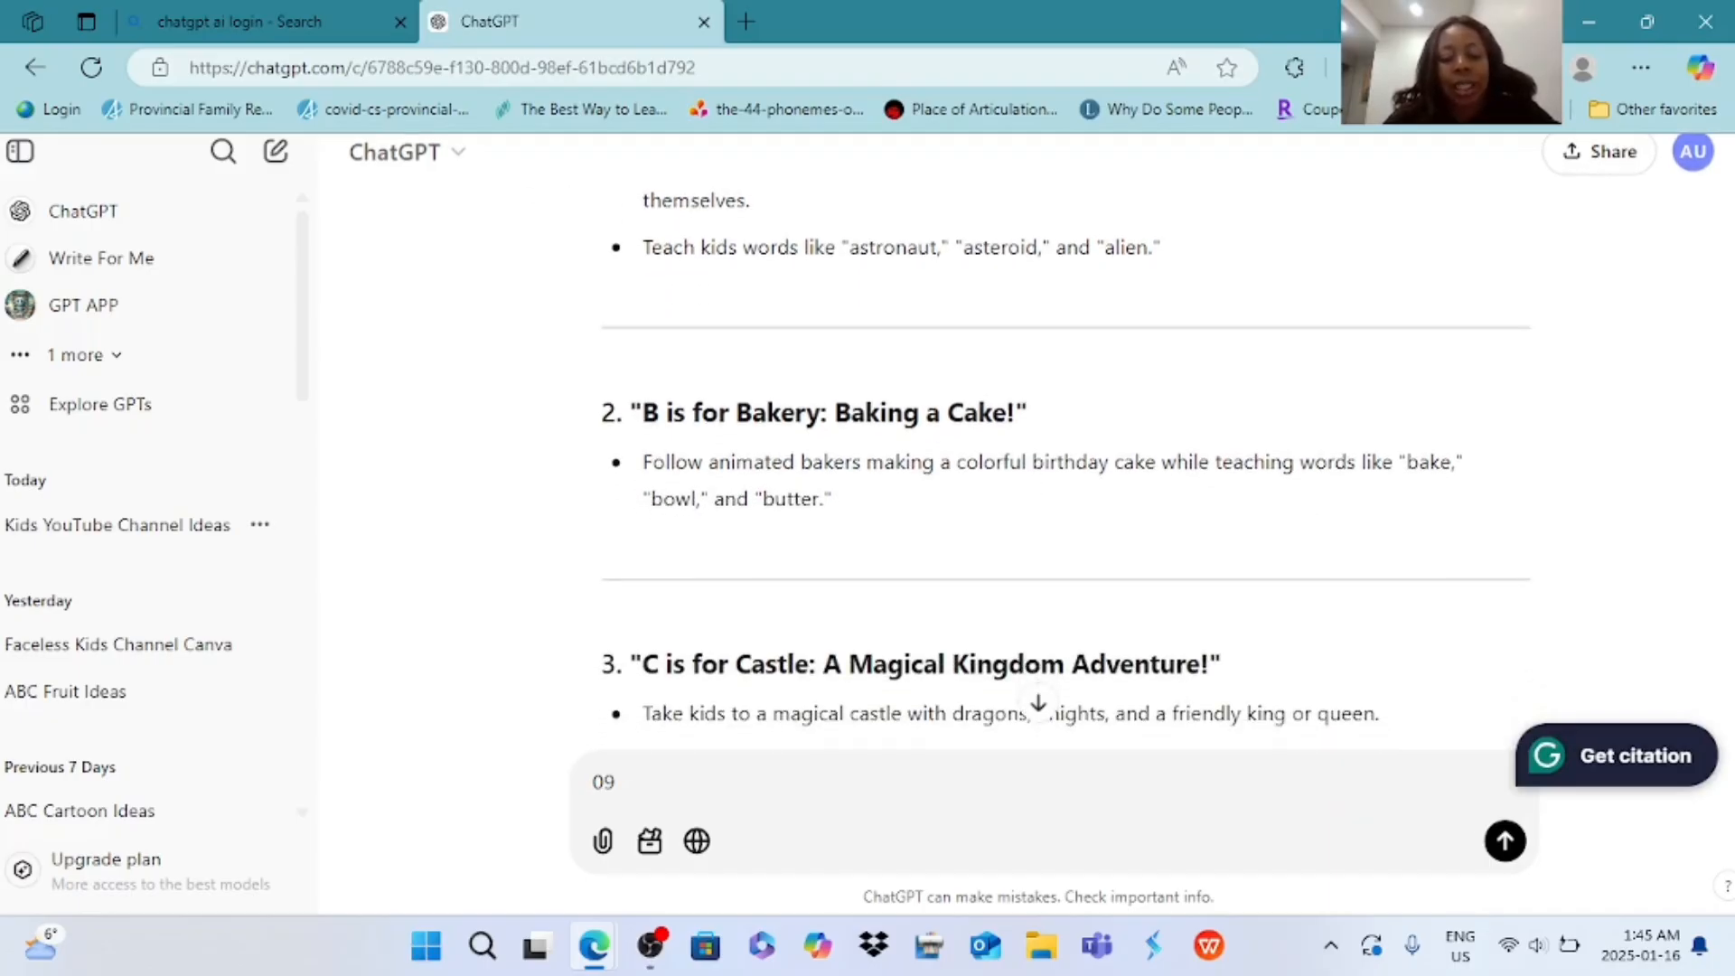
scroll(1030, 443, "up", 1)
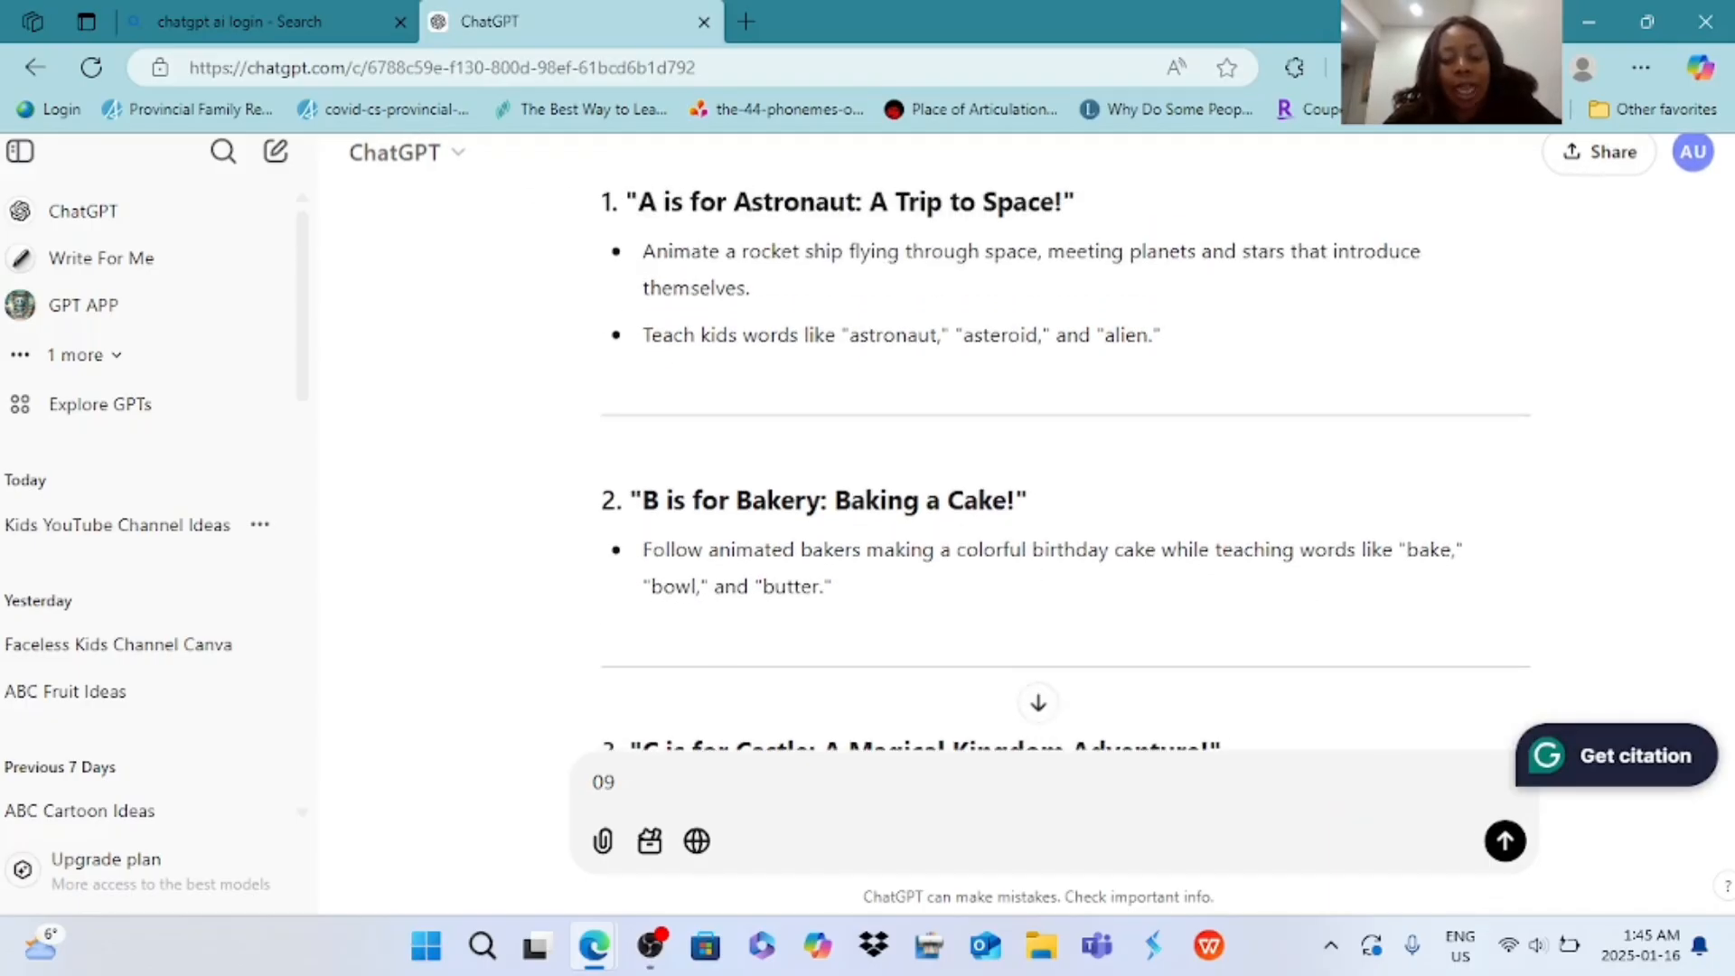
scroll(1066, 470, "down", 1)
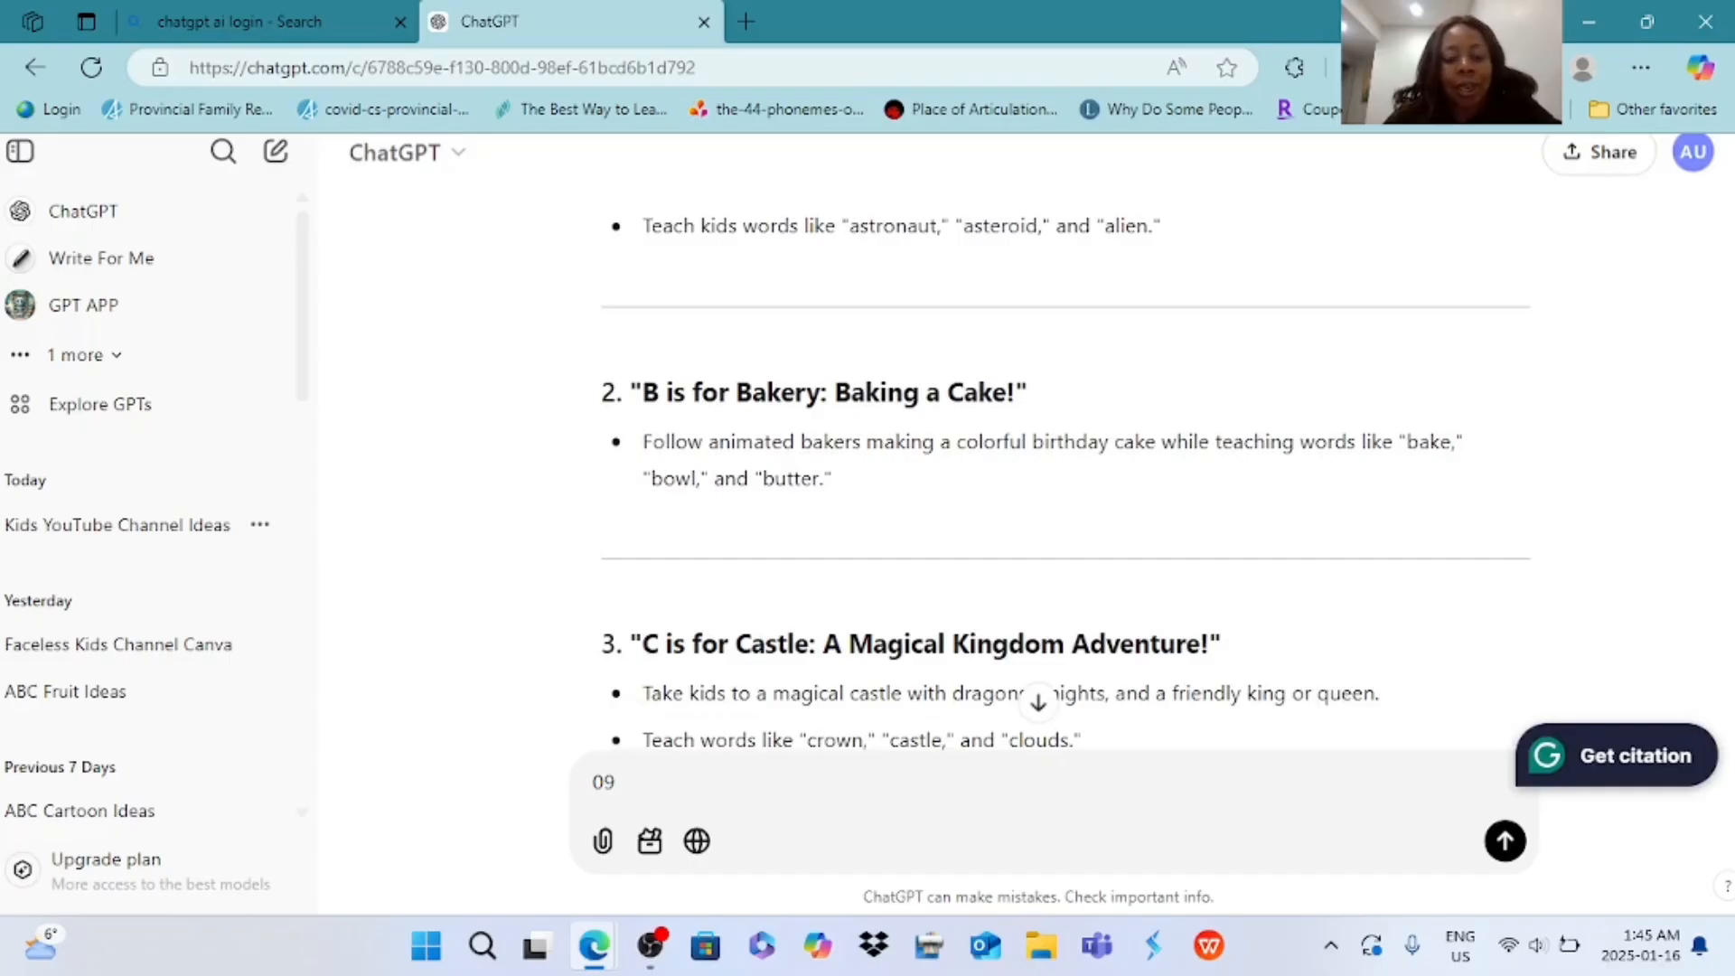
scroll(1030, 452, "down", 6)
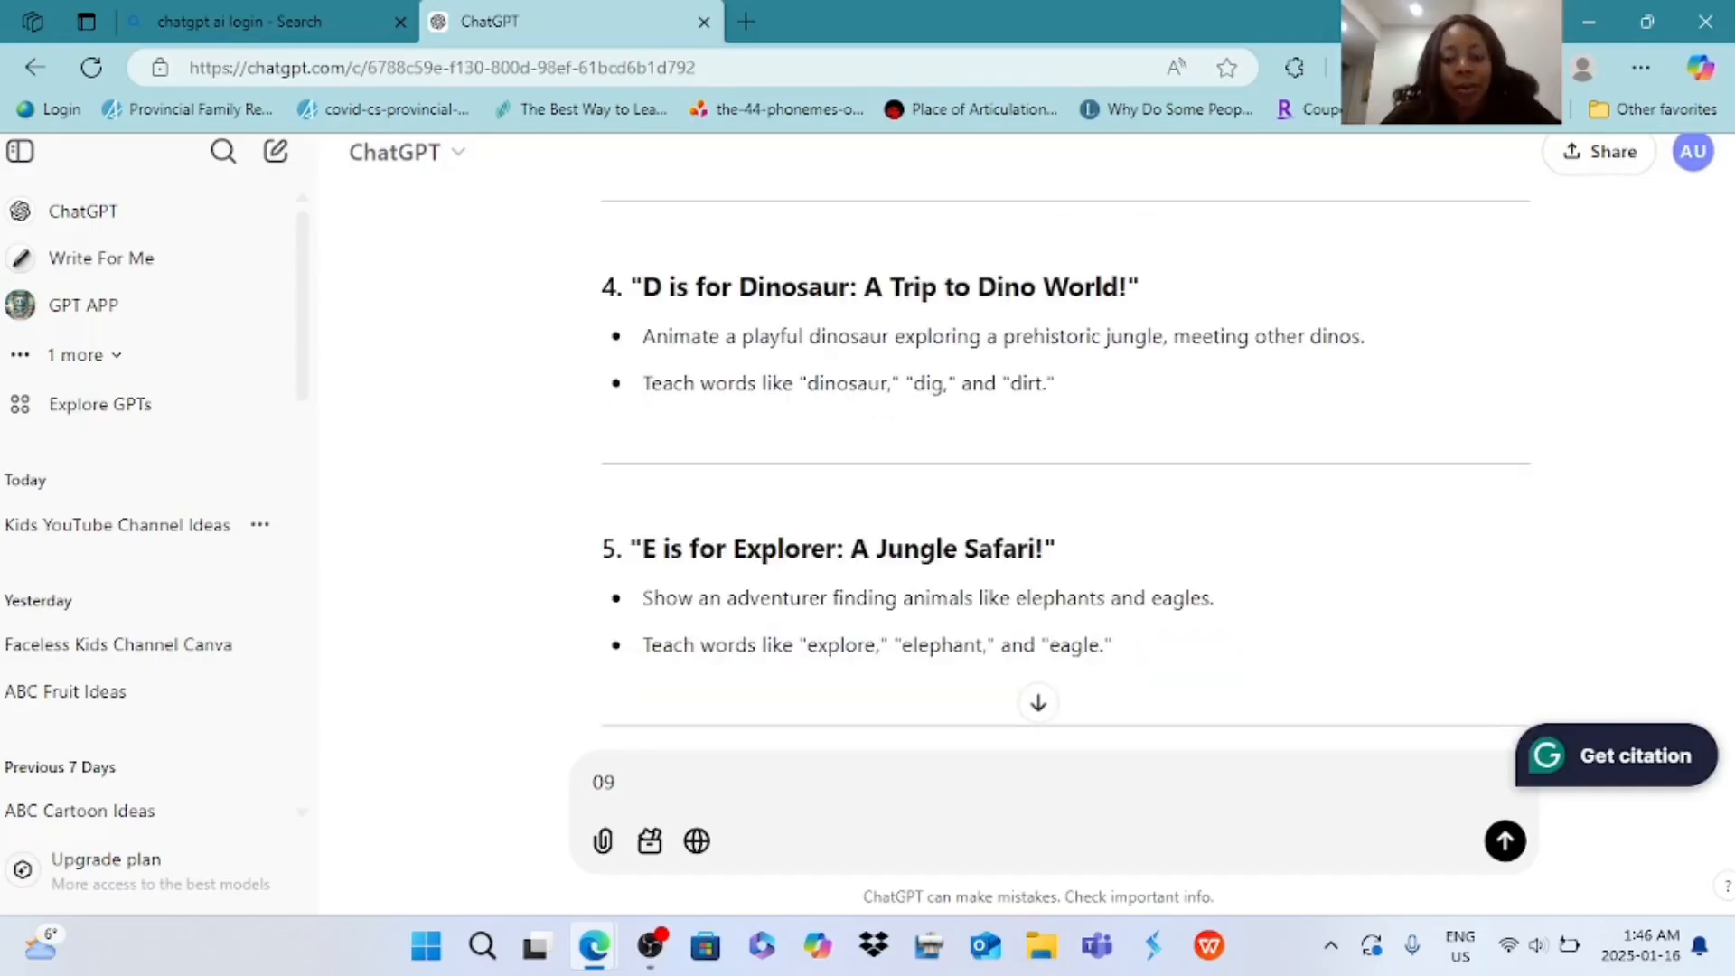
scroll(1030, 452, "down", 1)
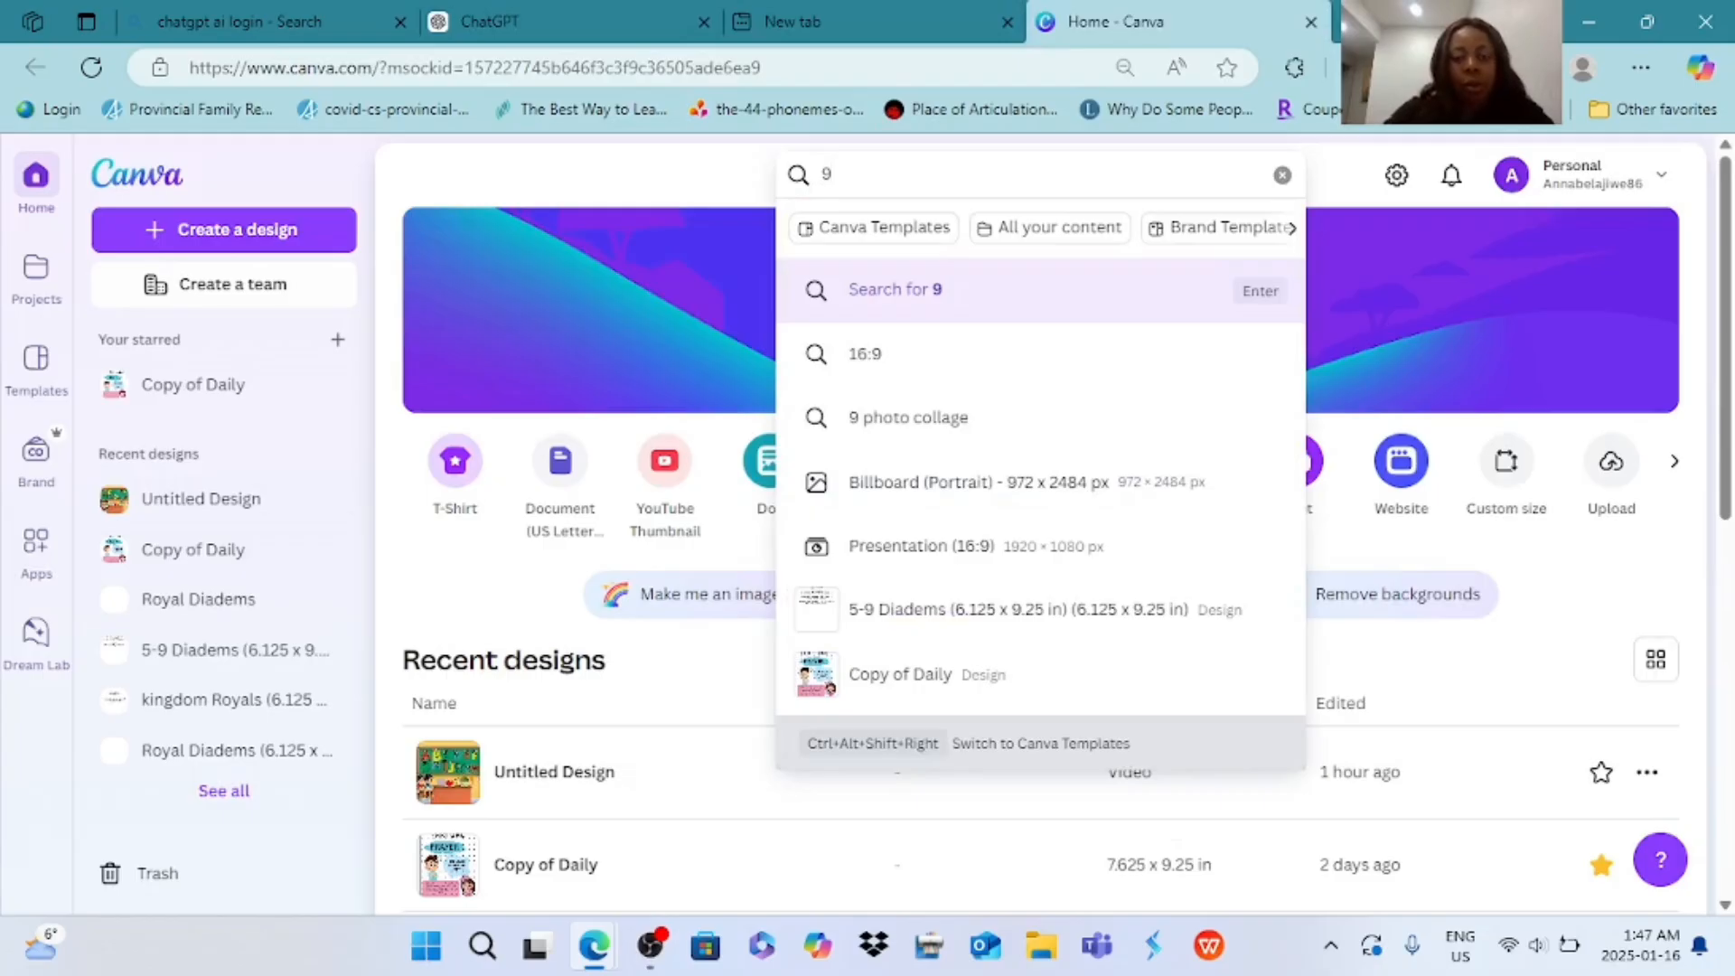
- In Canva, create a blank YouTube Video (1080p) design
key("Escape")
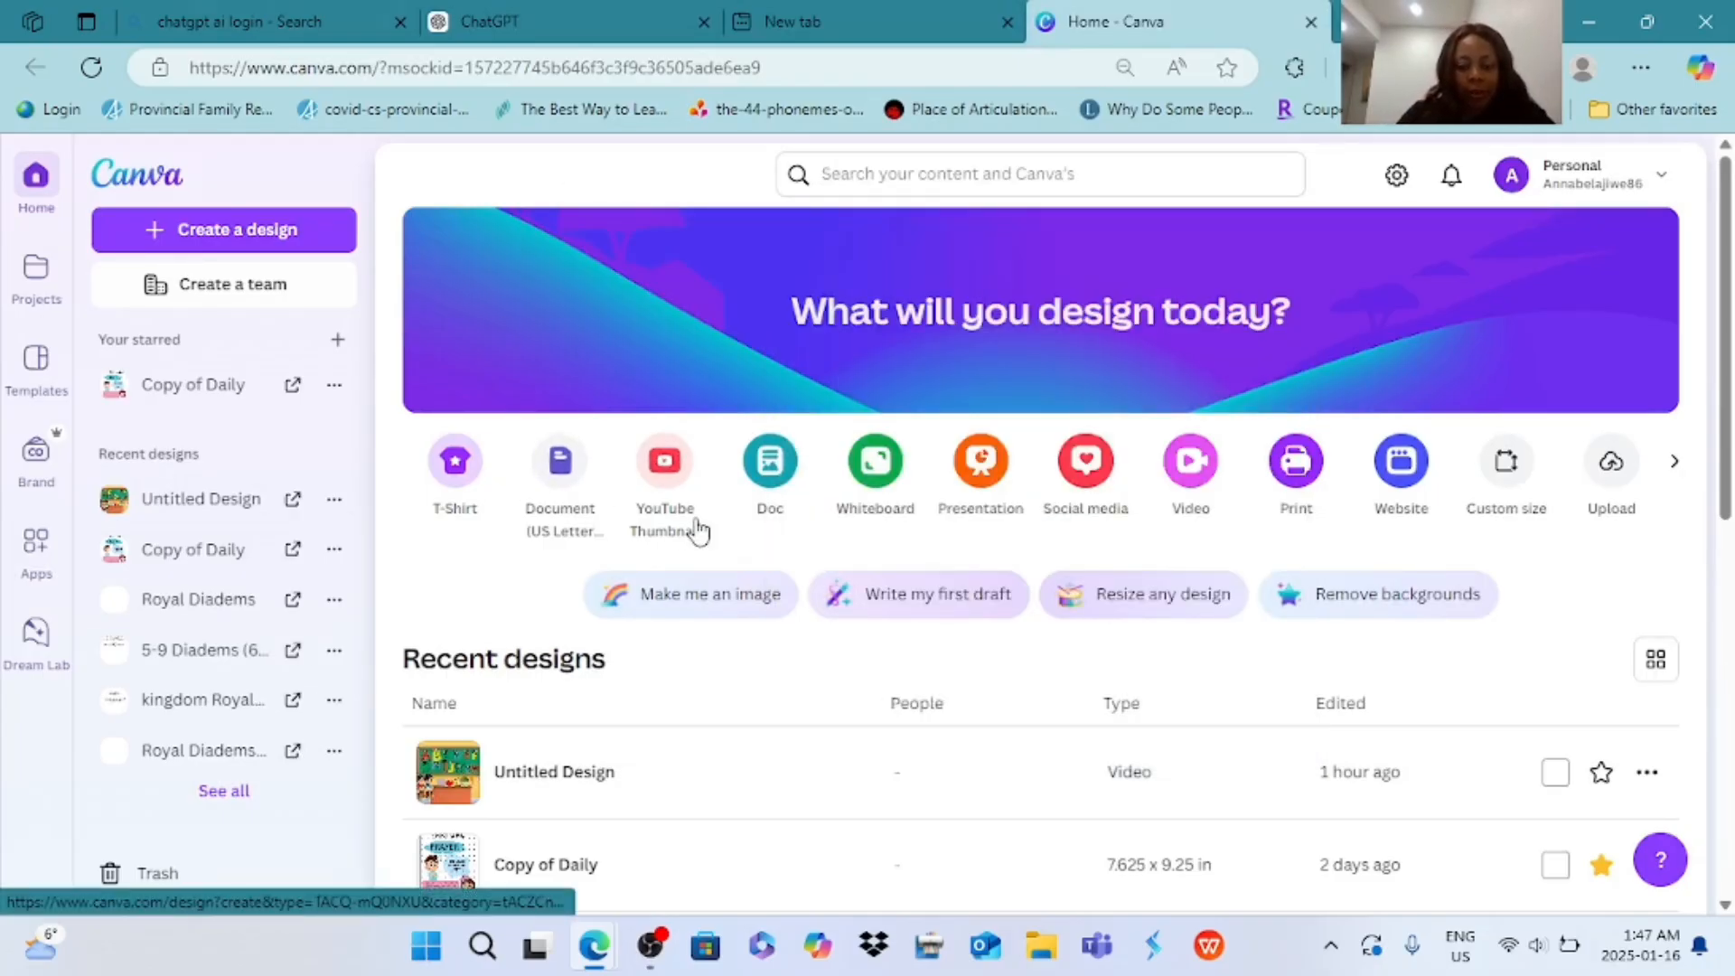
left_click(1190, 466)
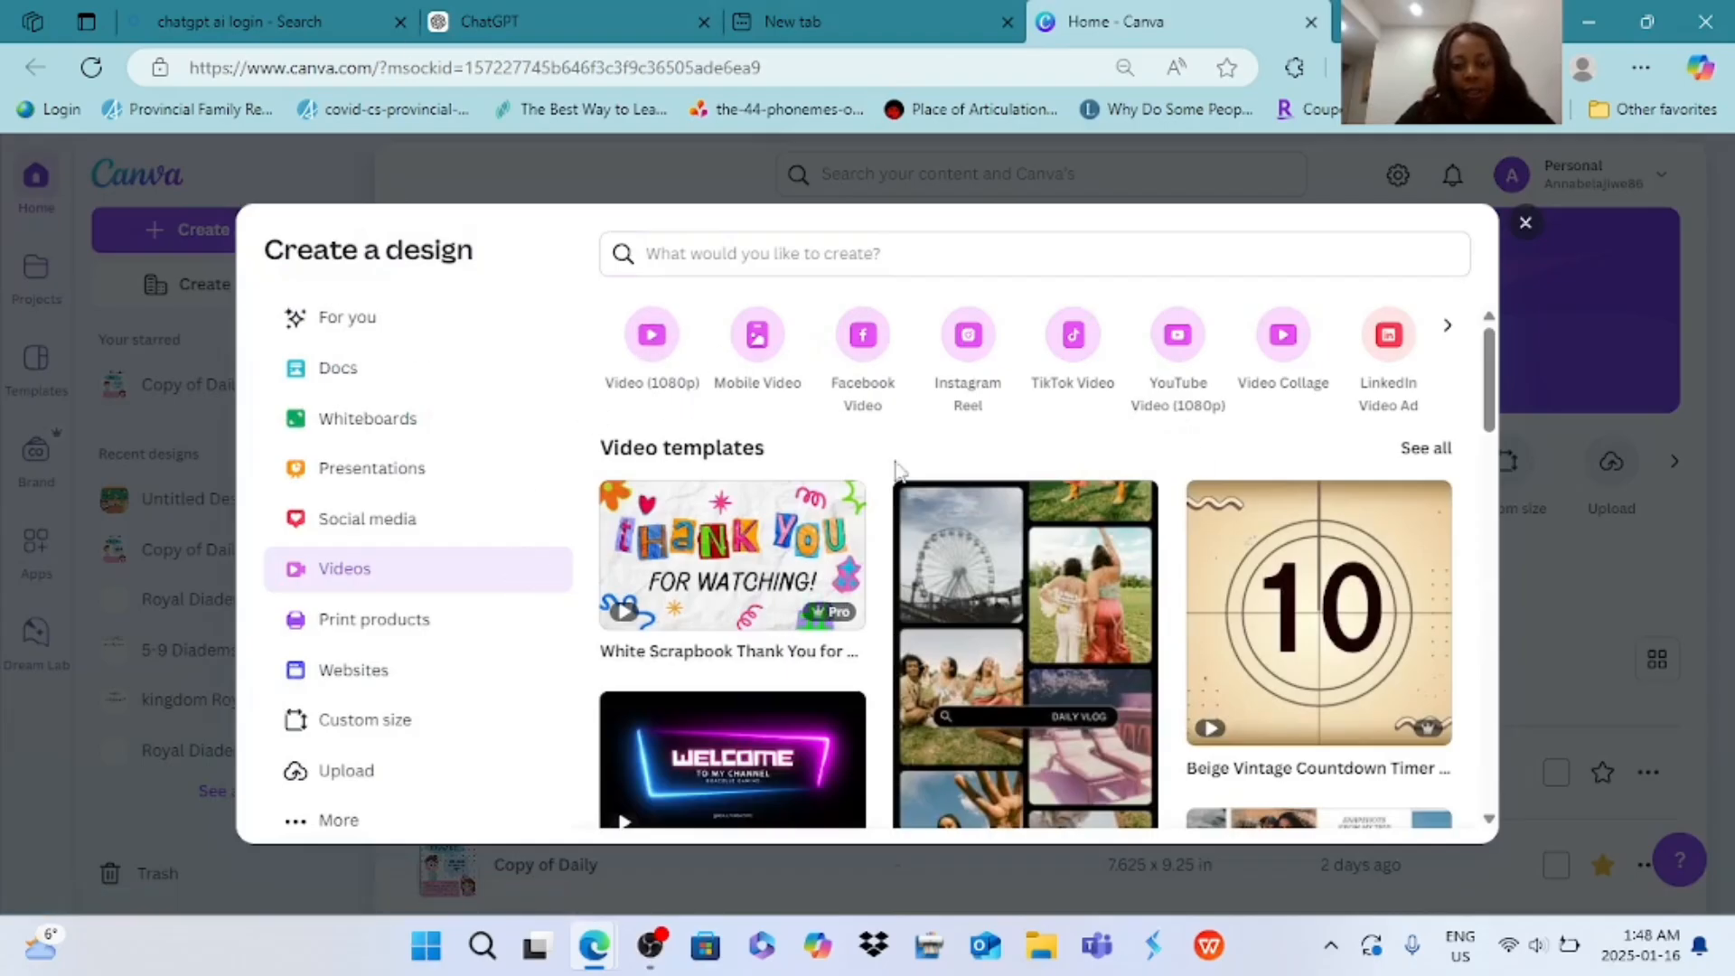
left_click(1178, 342)
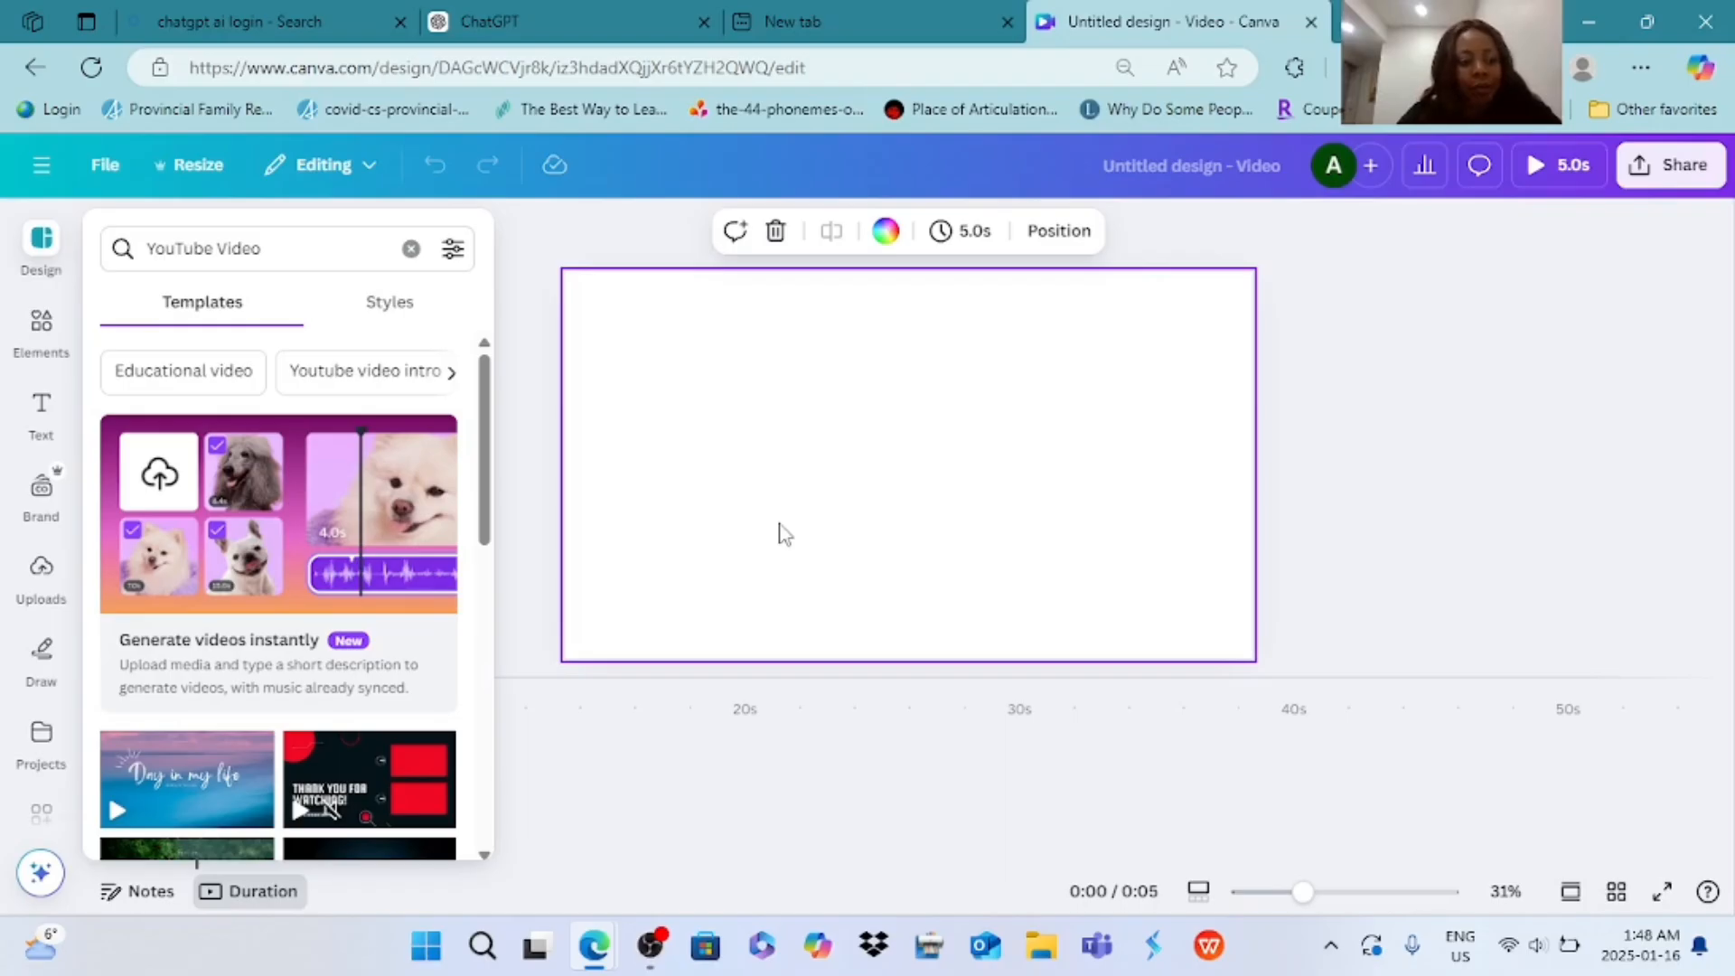
- Search the elements for "space background", browse the graphics and choose the dark blue planet scene with the yellow-green ground
left_click(40, 332)
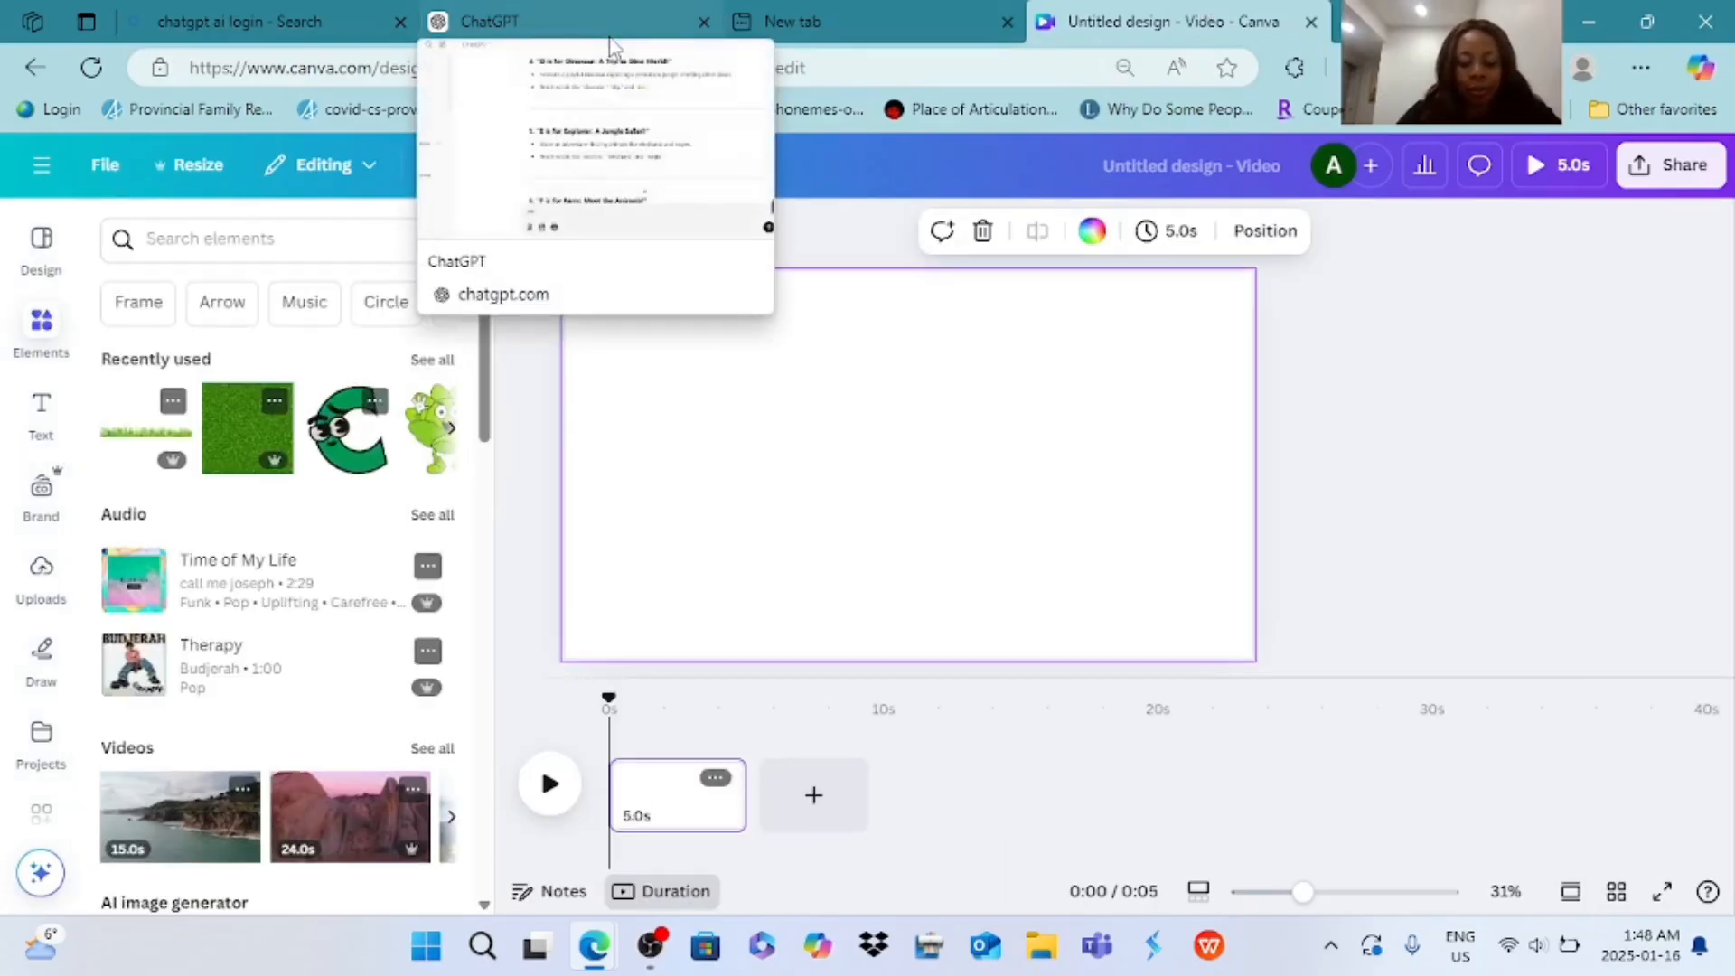
left_click(607, 36)
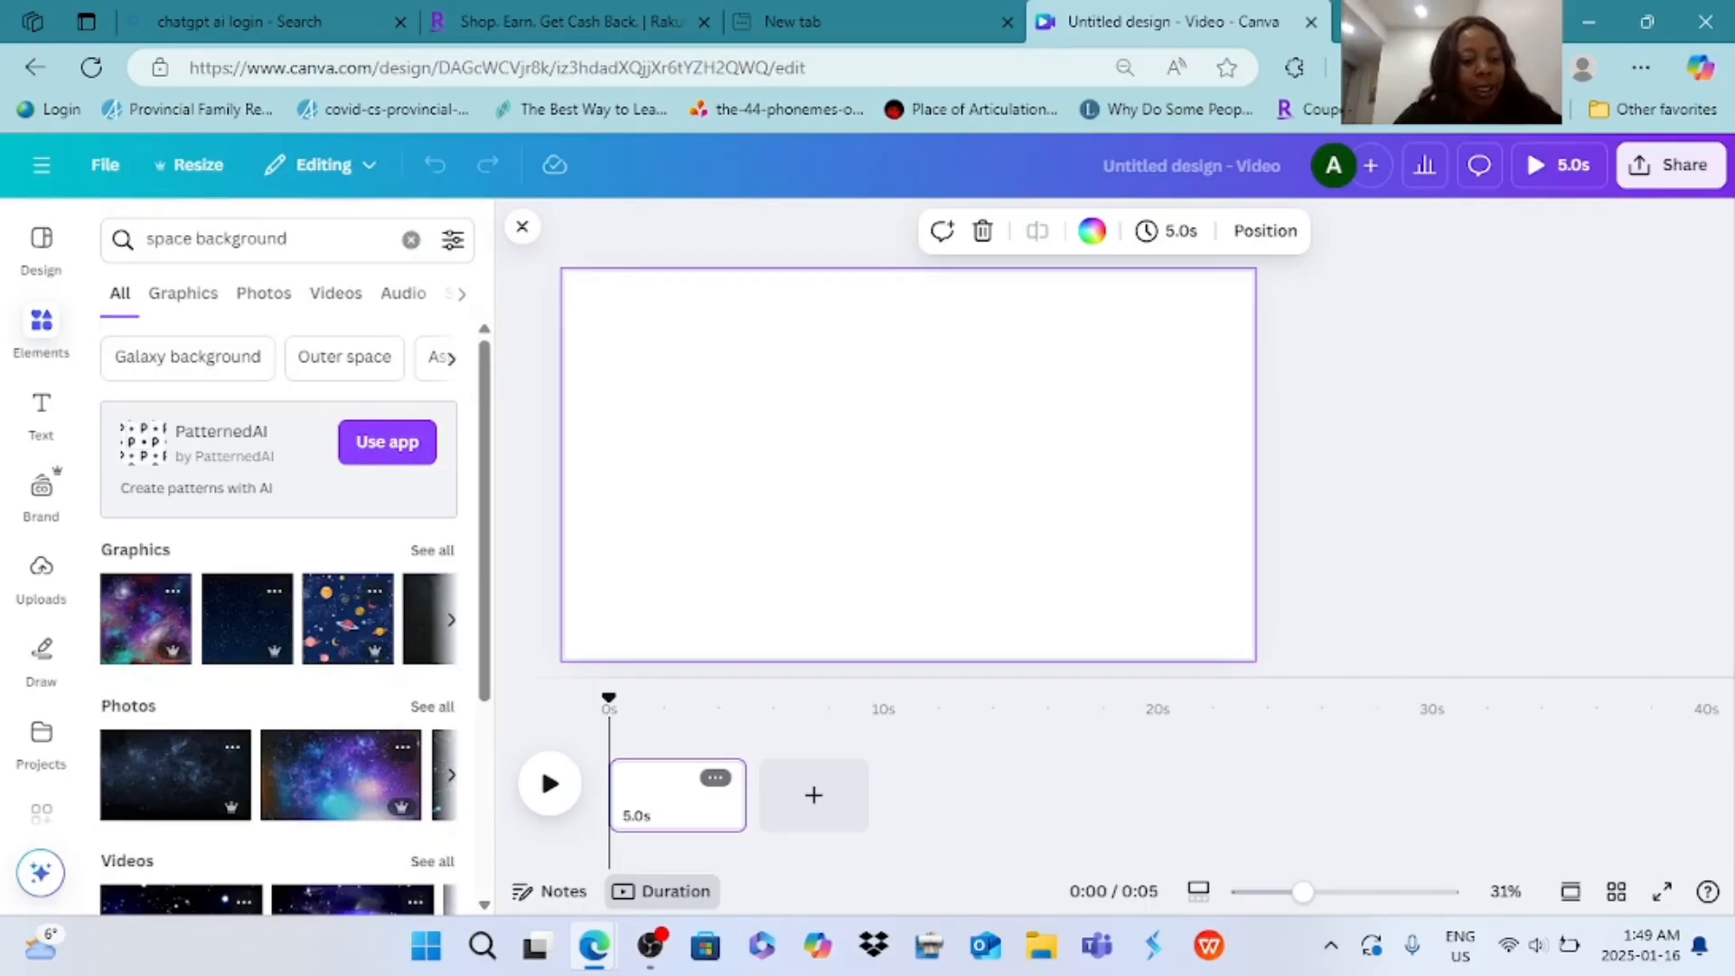
scroll(280, 614, "down", 3)
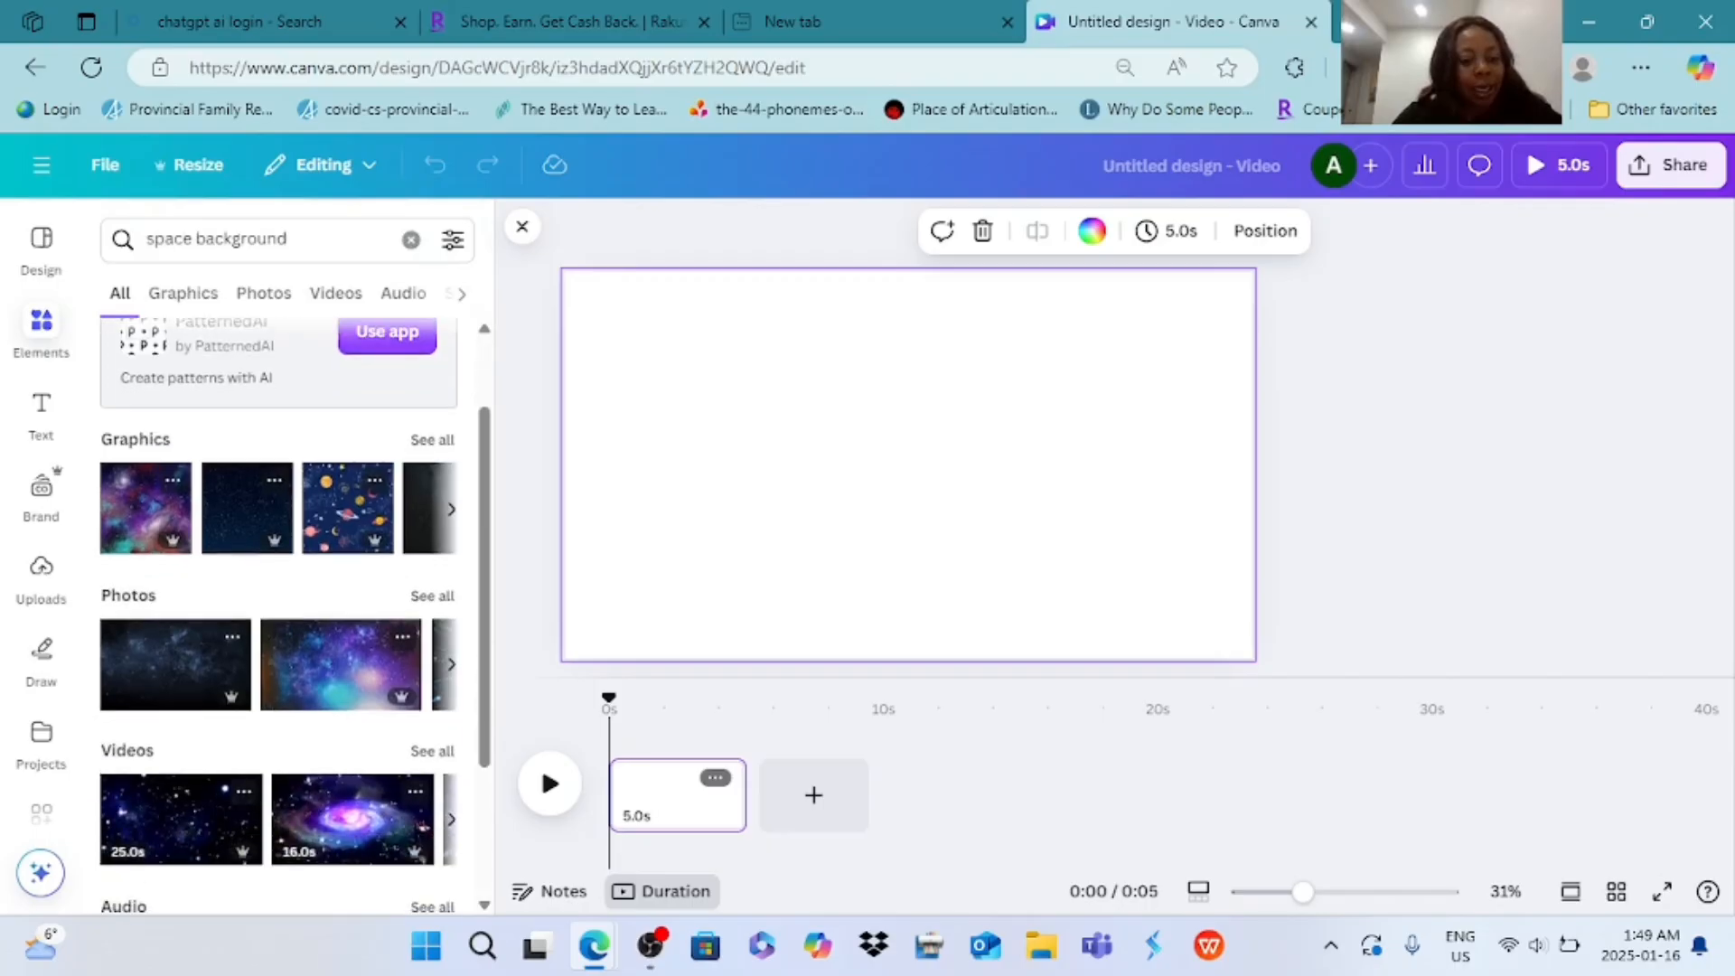
left_click(432, 393)
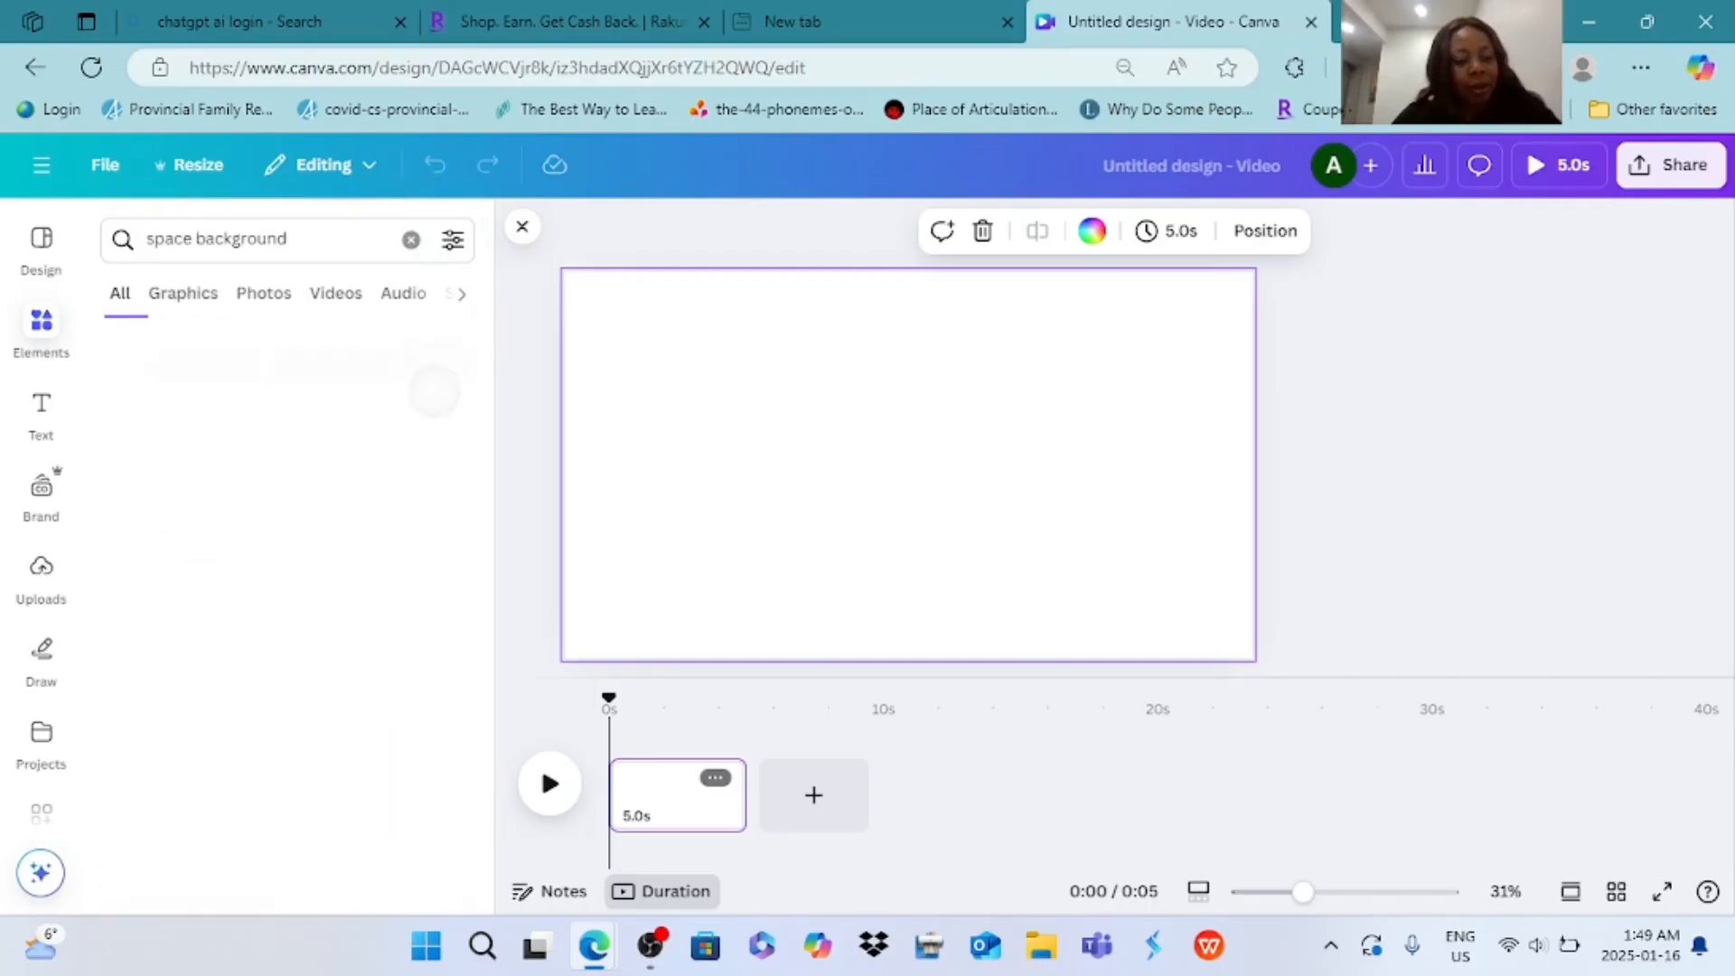
scroll(278, 614, "down", 2)
scroll(278, 614, "down", 2)
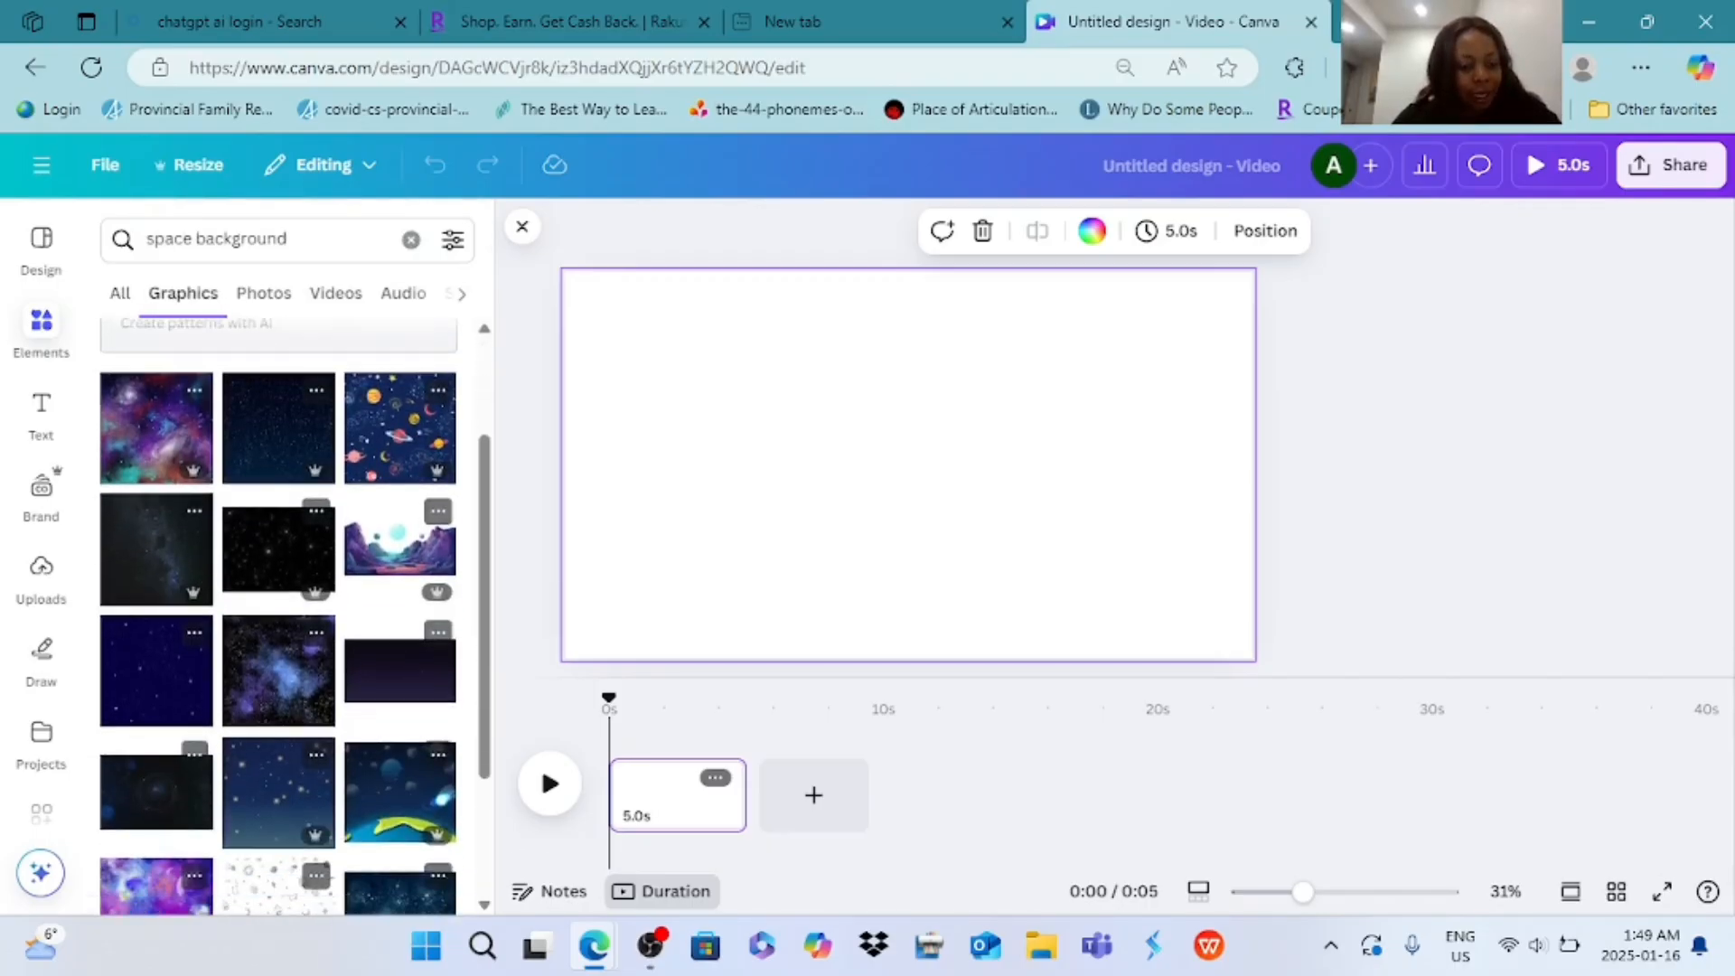
scroll(278, 615, "down", 1)
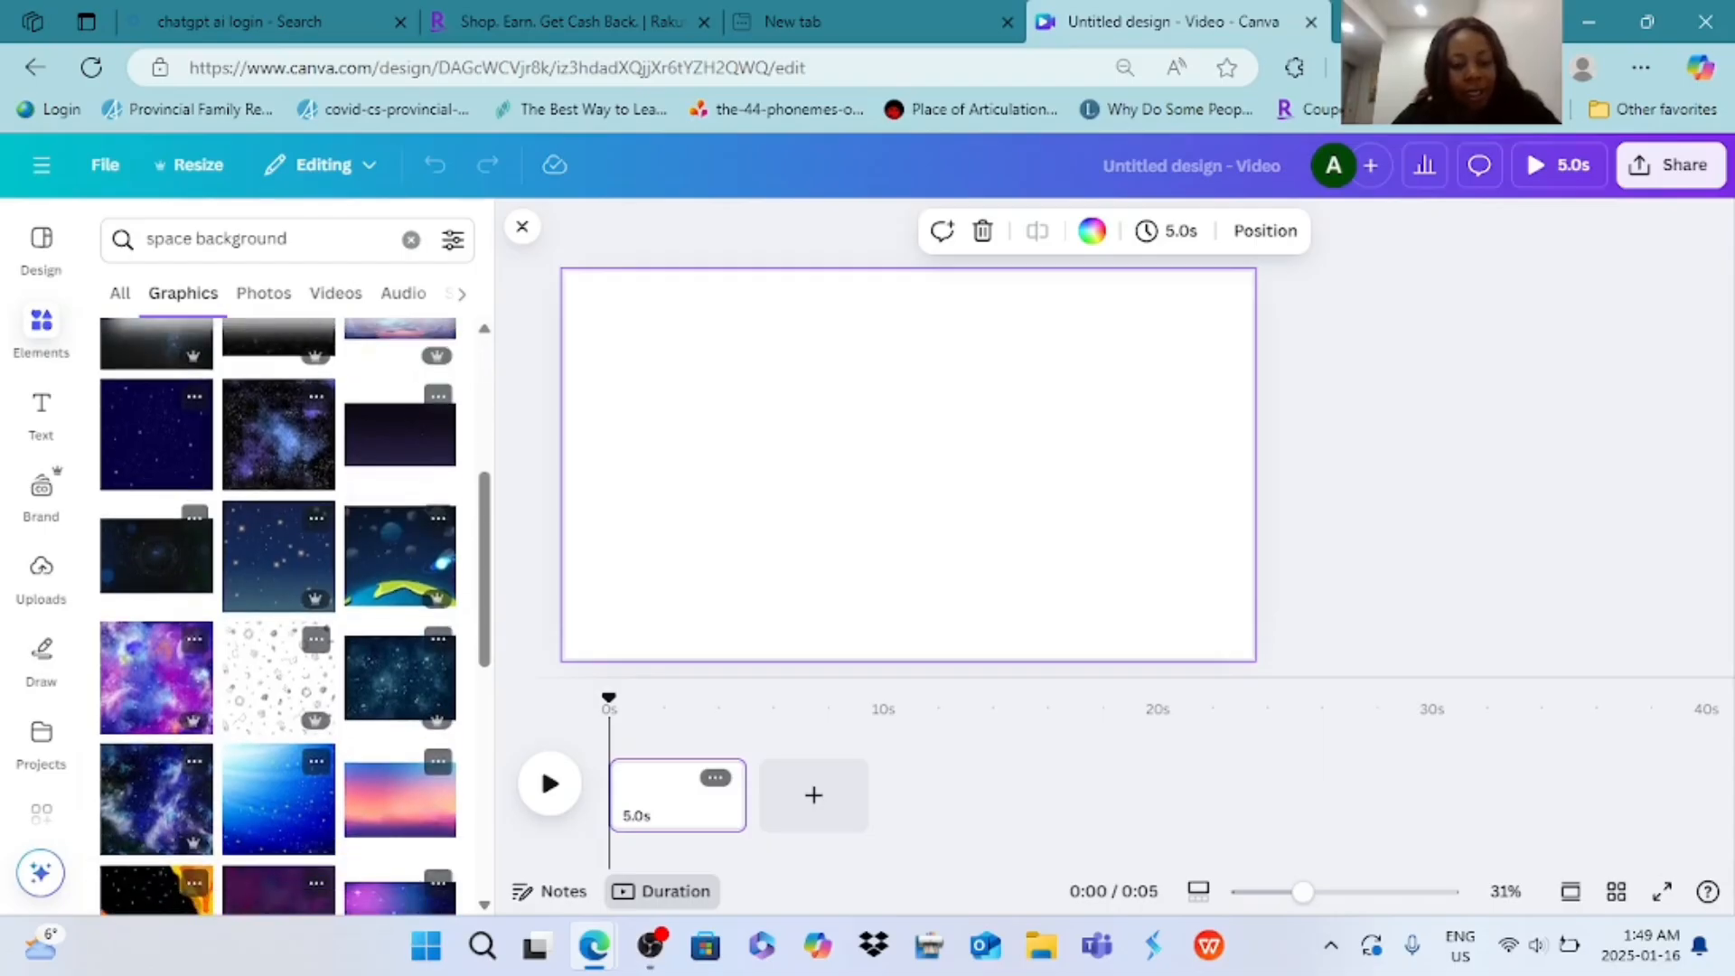
left_click(400, 556)
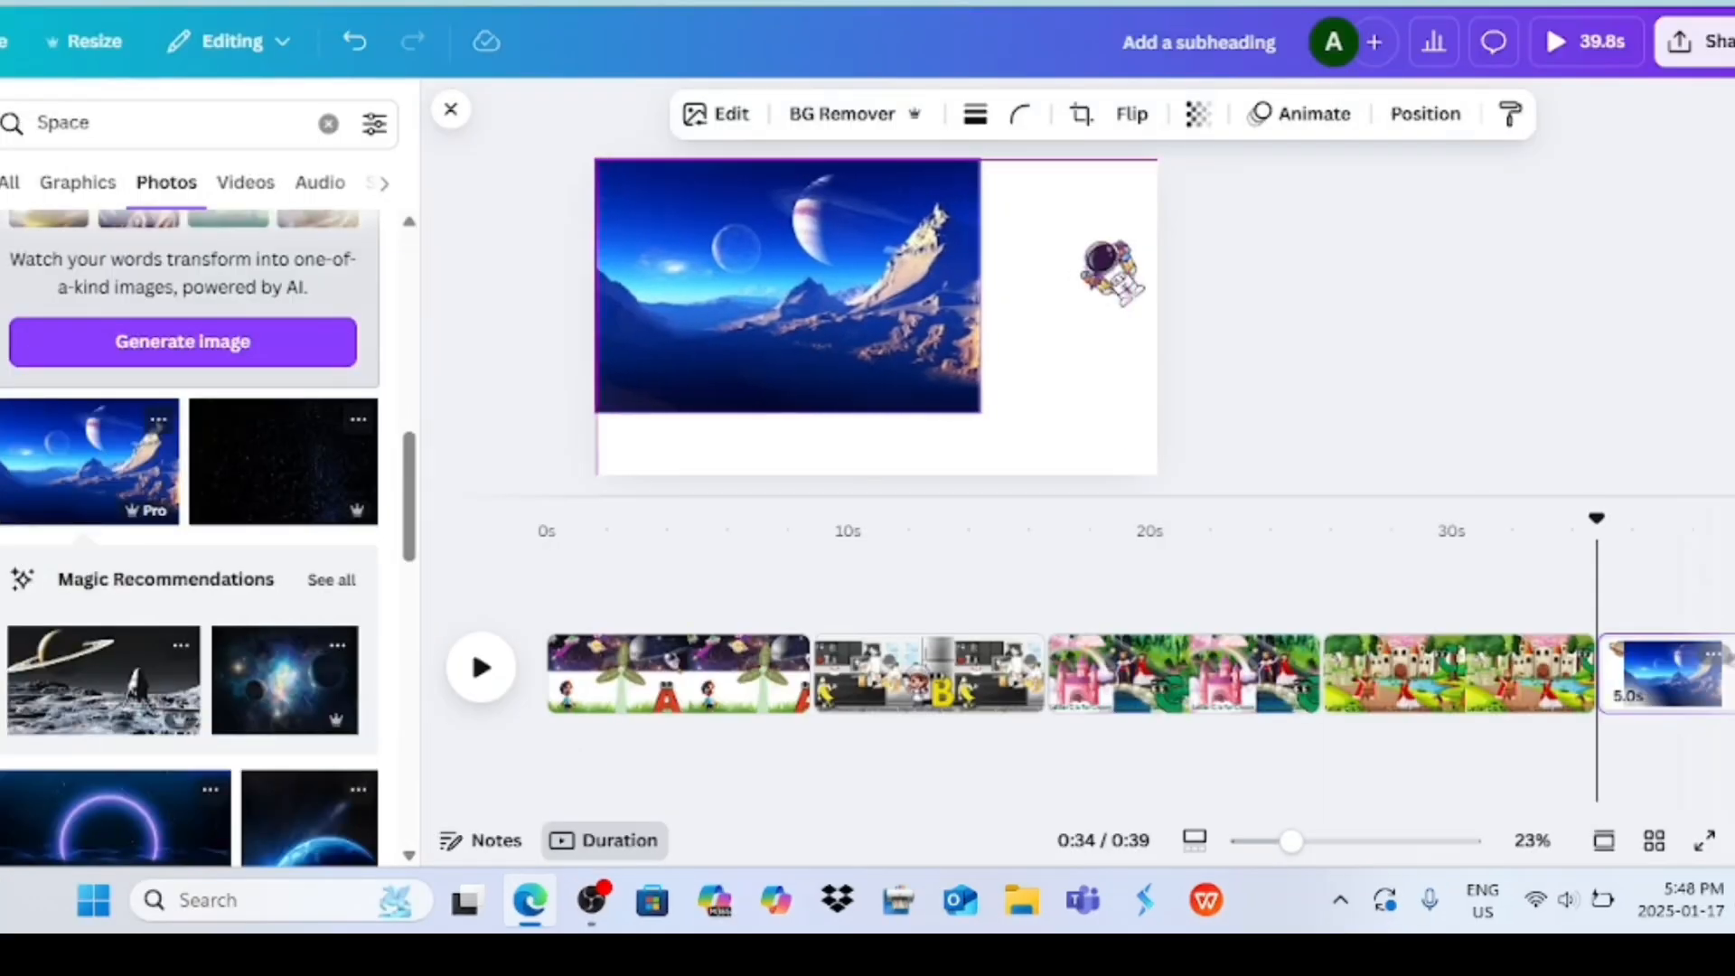
- Enlarge the blue space landscape photo to the full page width and send it behind the ringed planet and astronaut
left_click_drag(978, 411, 1151, 462)
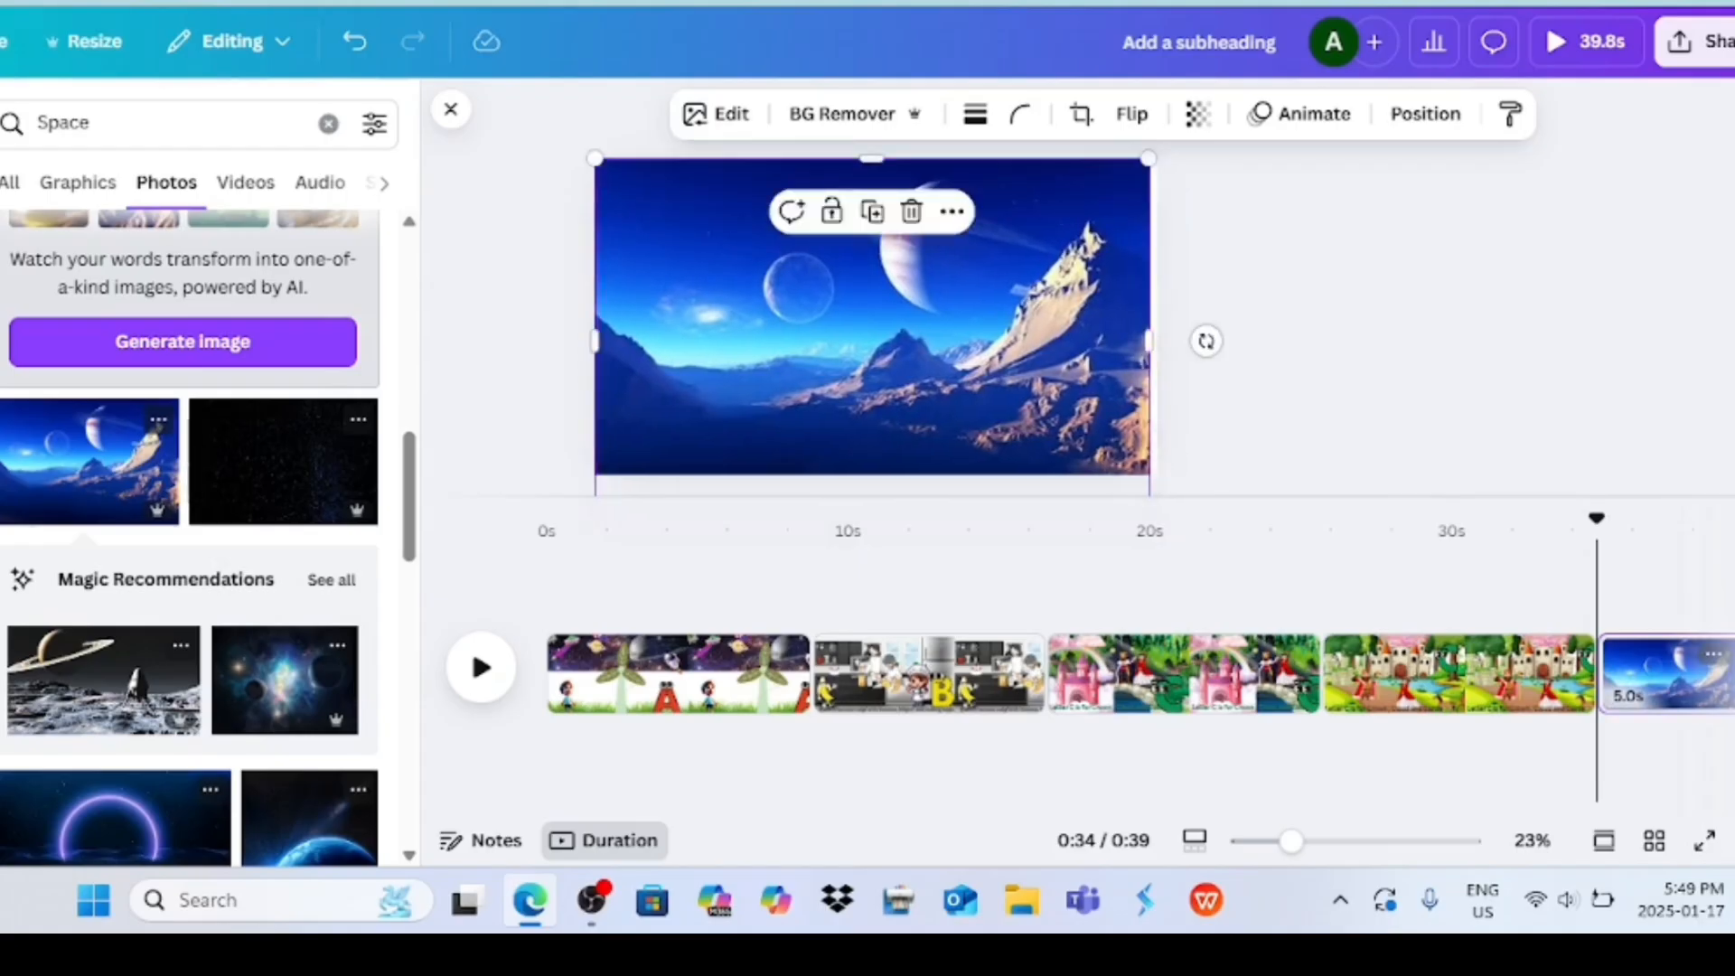
left_click_drag(1149, 340, 1157, 341)
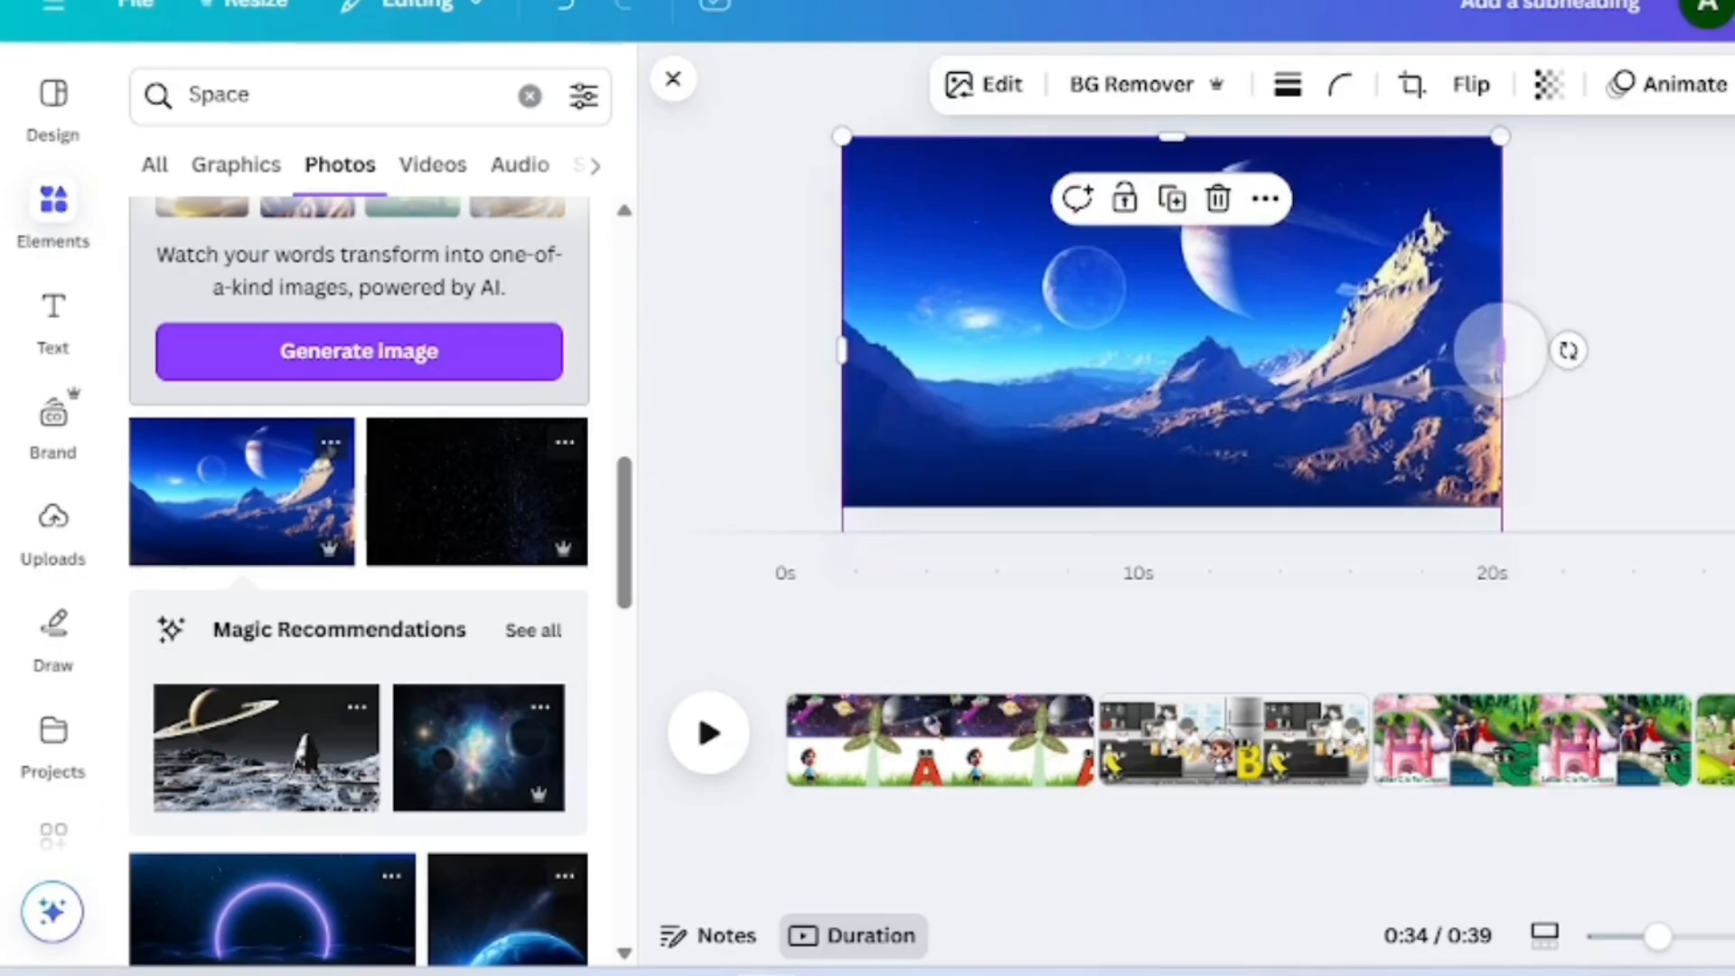
left_click(1425, 113)
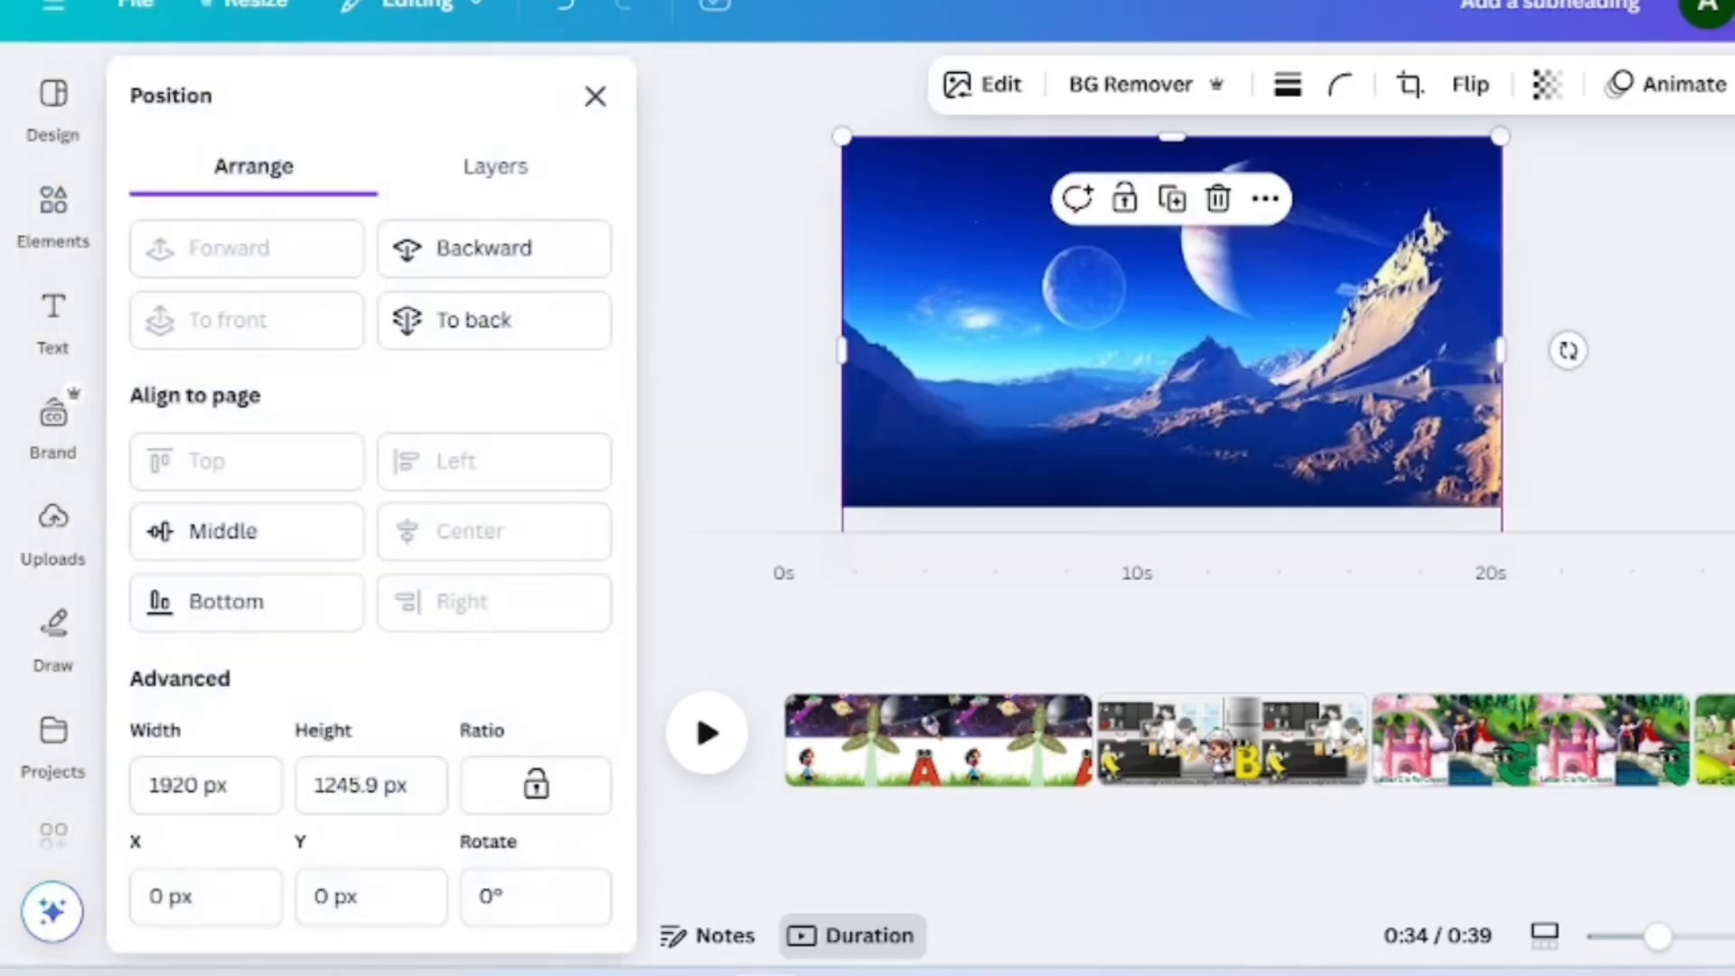
left_click(290, 253)
left_click(491, 248)
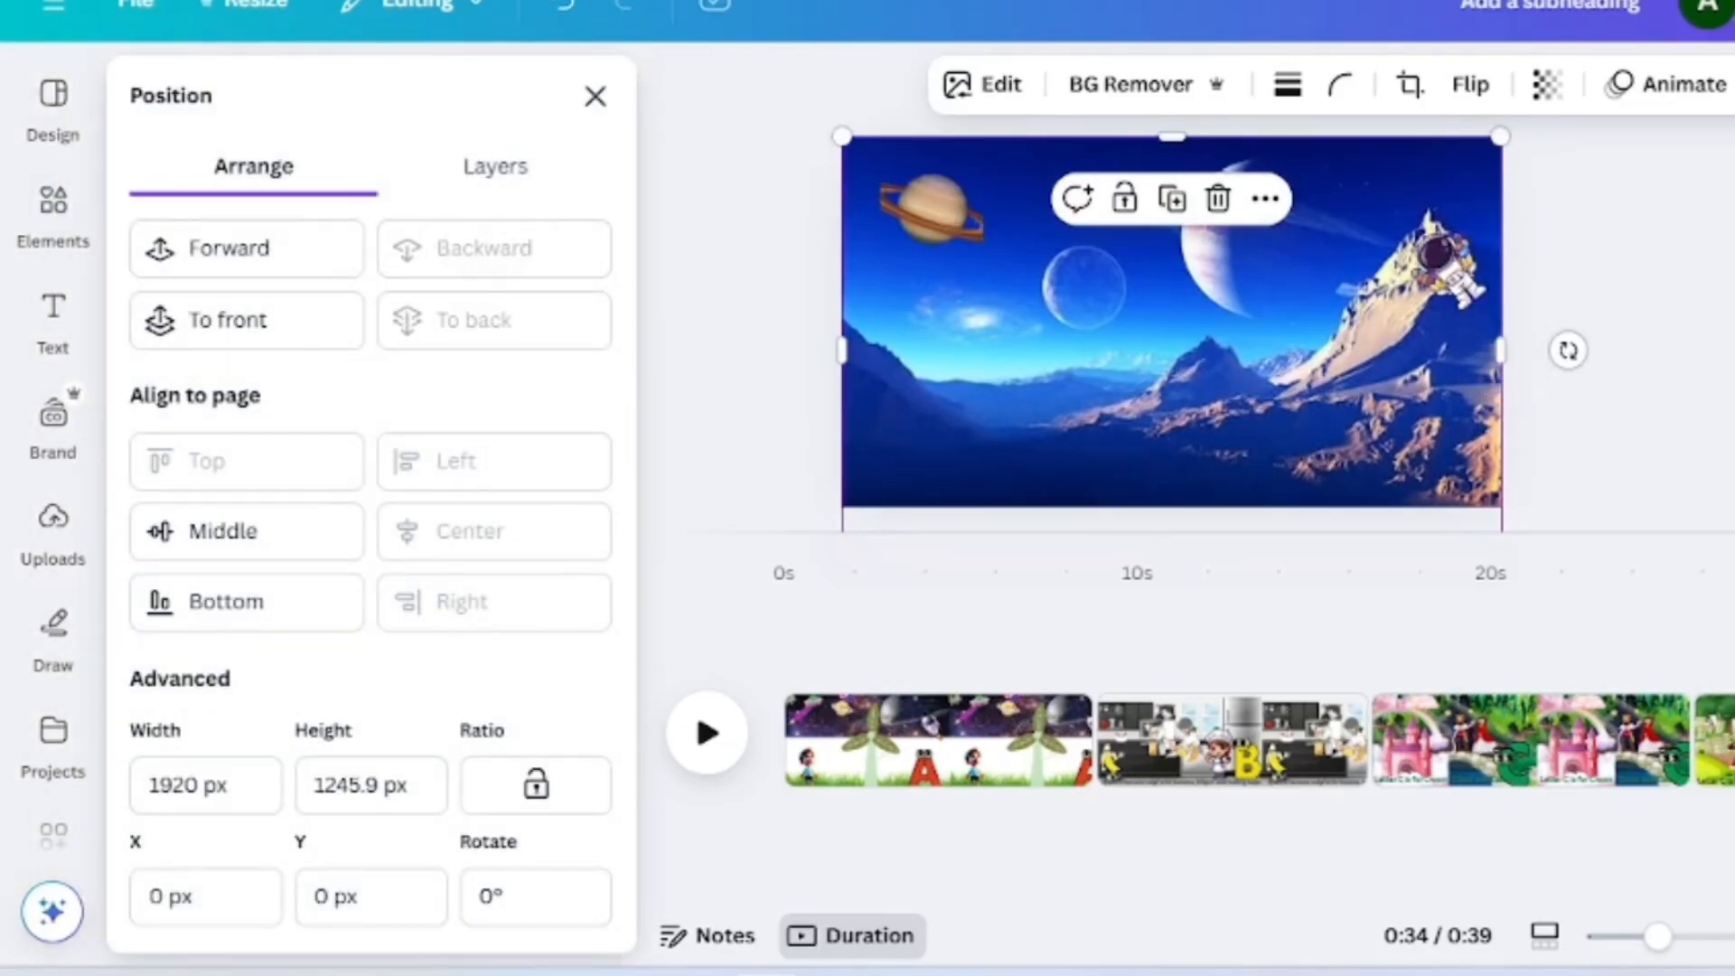
left_click(595, 95)
left_click(1720, 443)
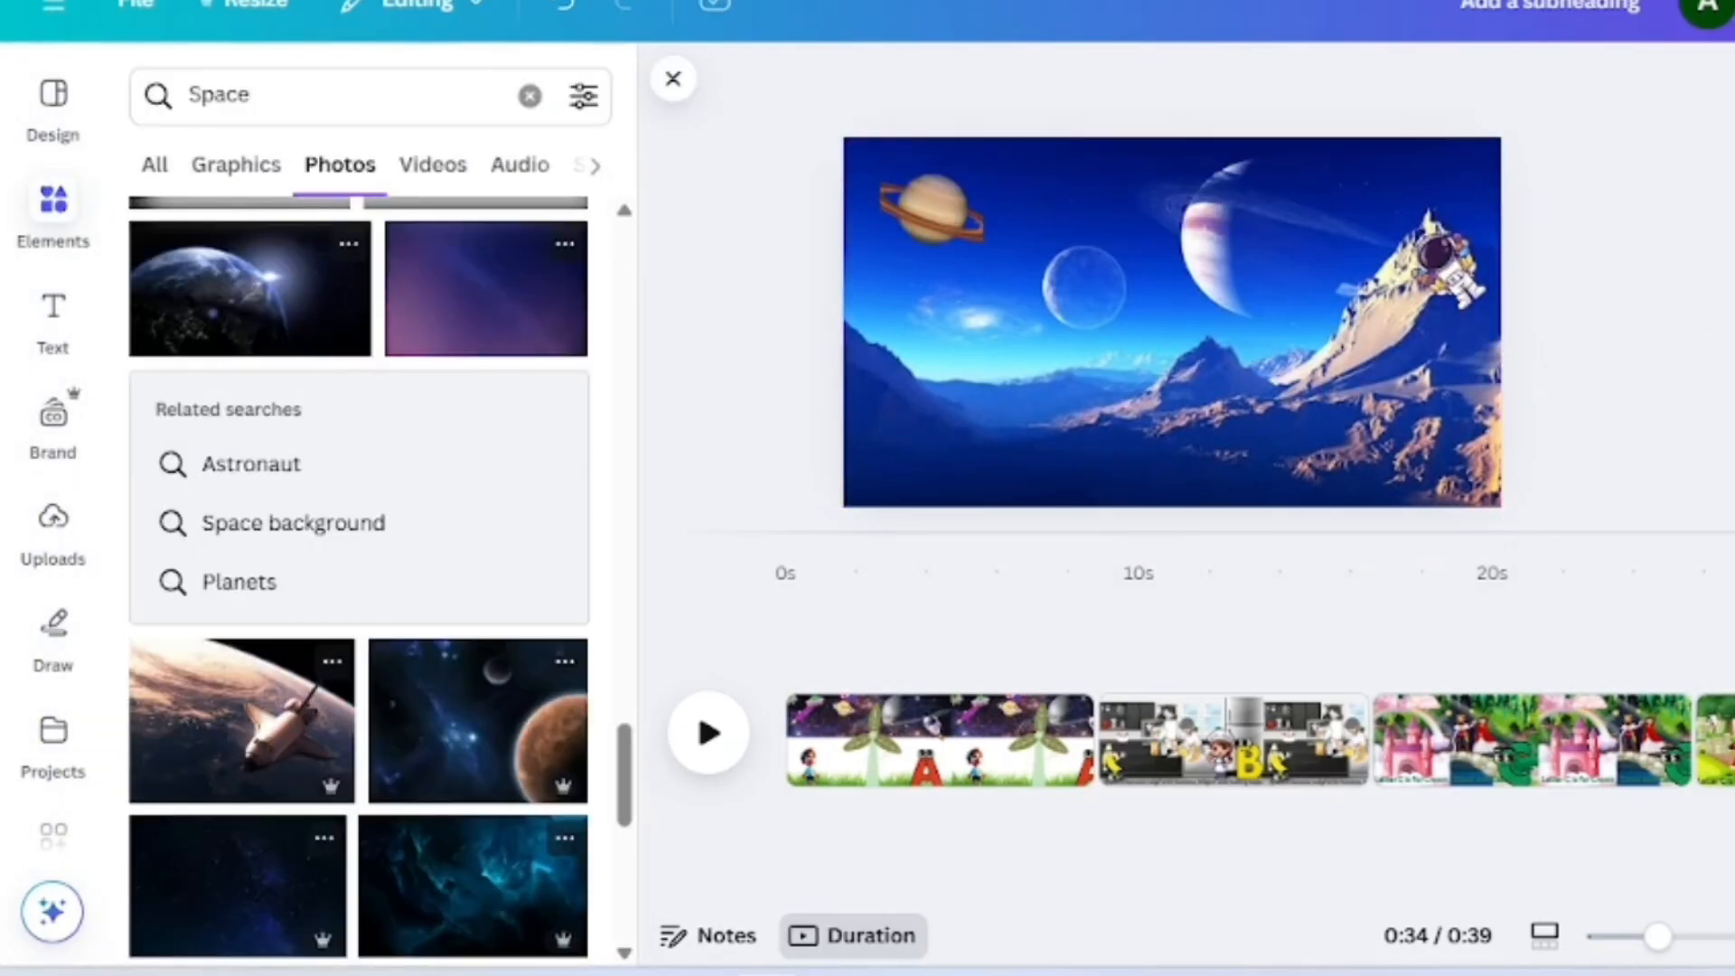
- Search the graphics for "Astronaut", add the astronaut on the yellow crescent moon, and place it small and tilted beside the ringed planet
left_click(219, 464)
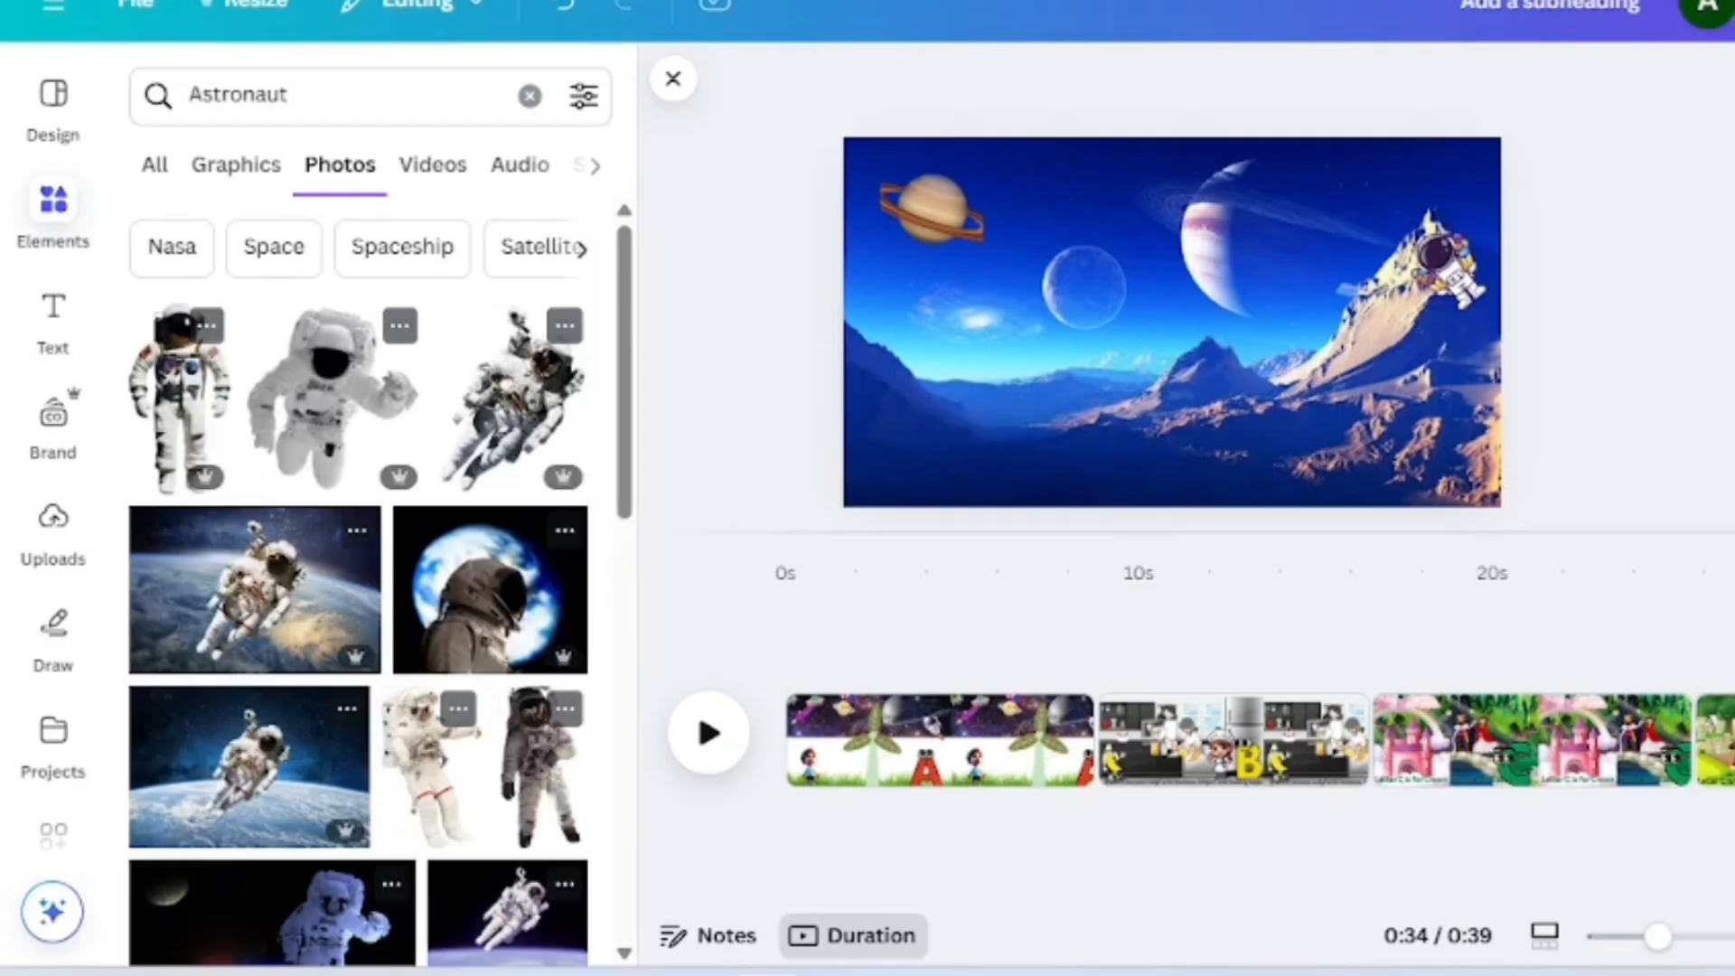
scroll(358, 579, "down", 5)
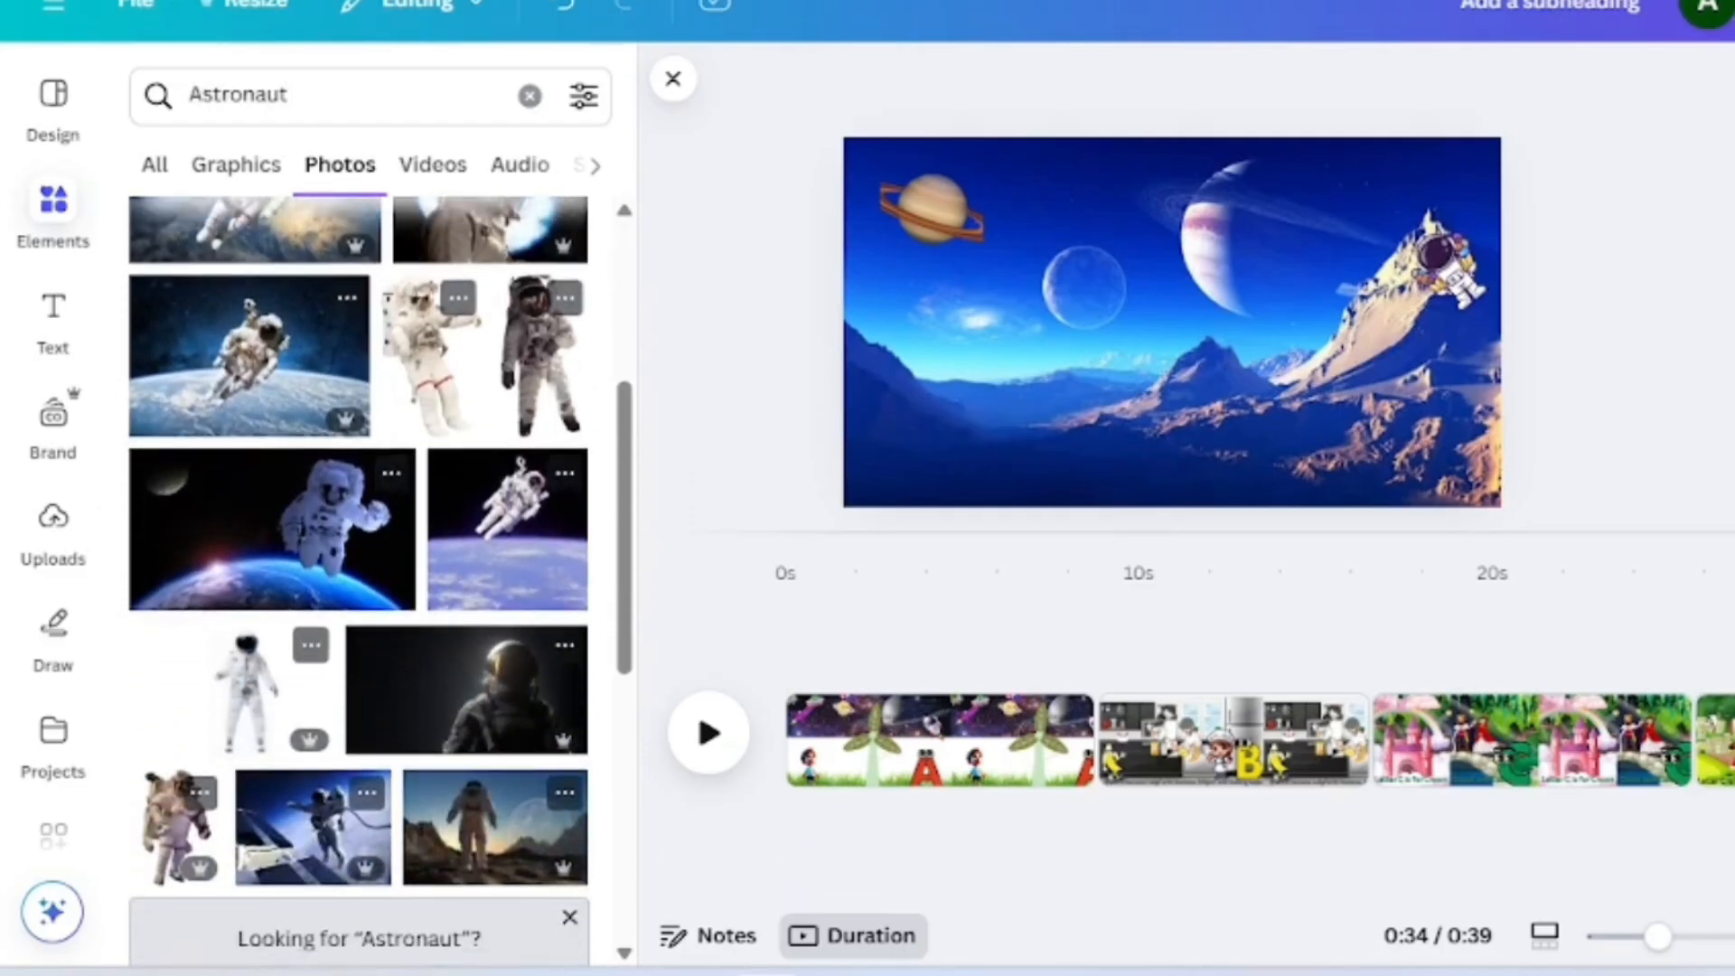
left_click(235, 164)
left_click(357, 528)
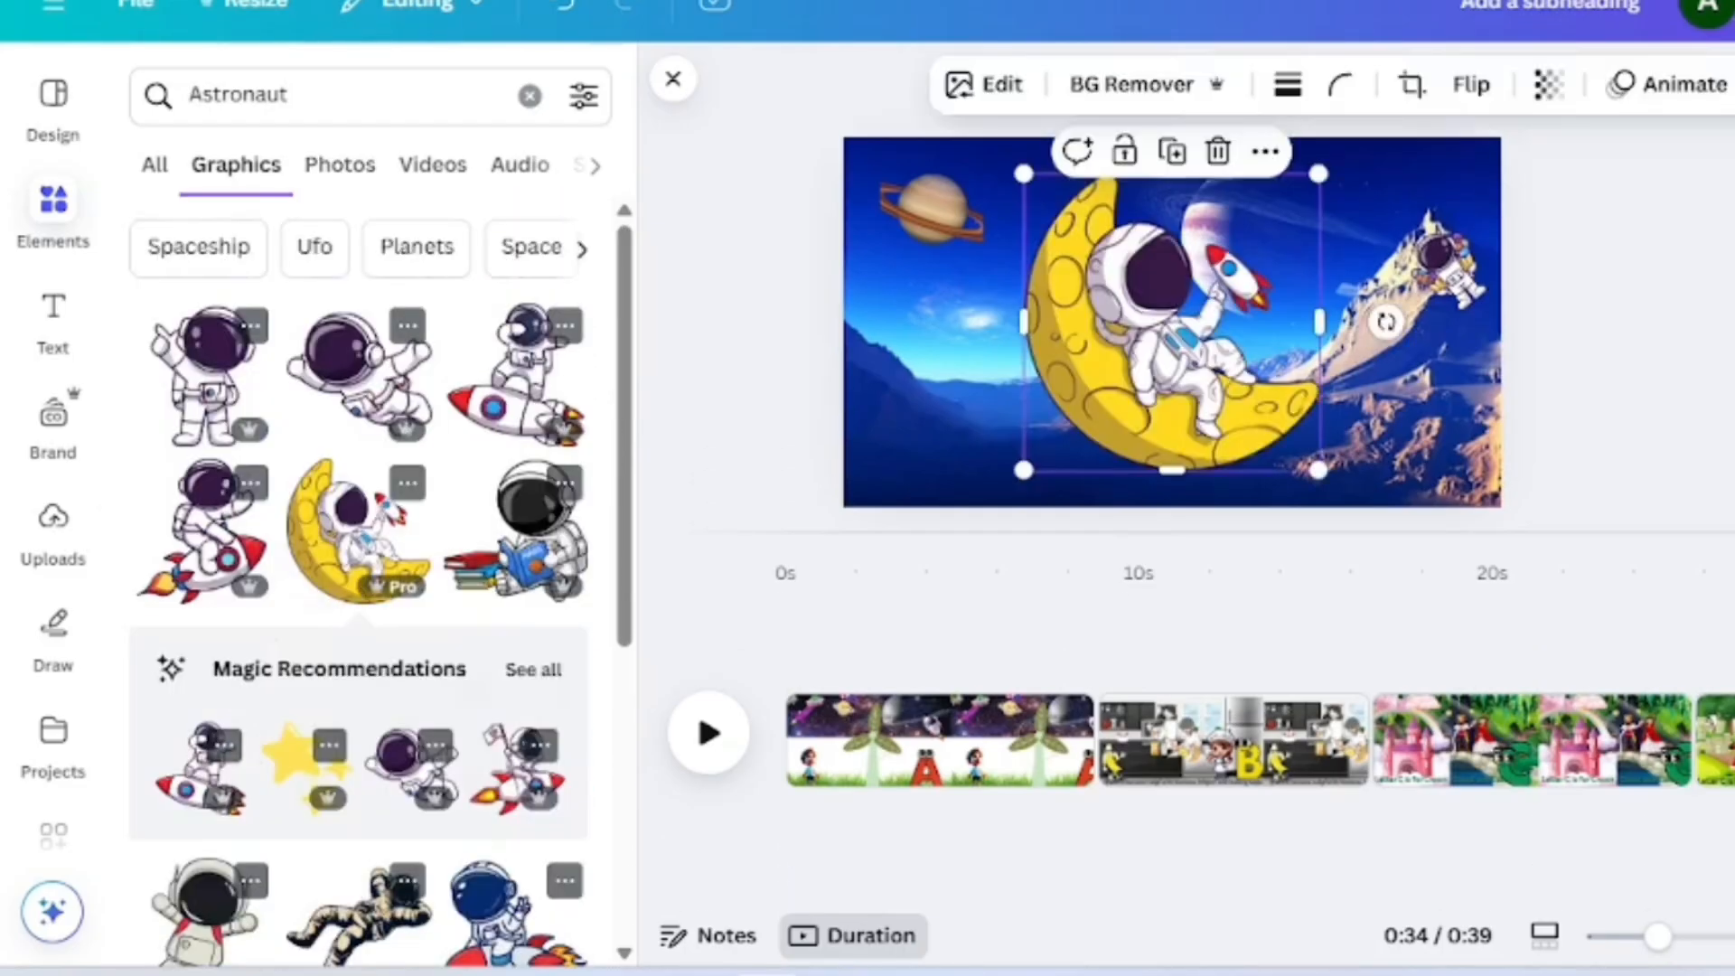
left_click_drag(1324, 469, 1118, 269)
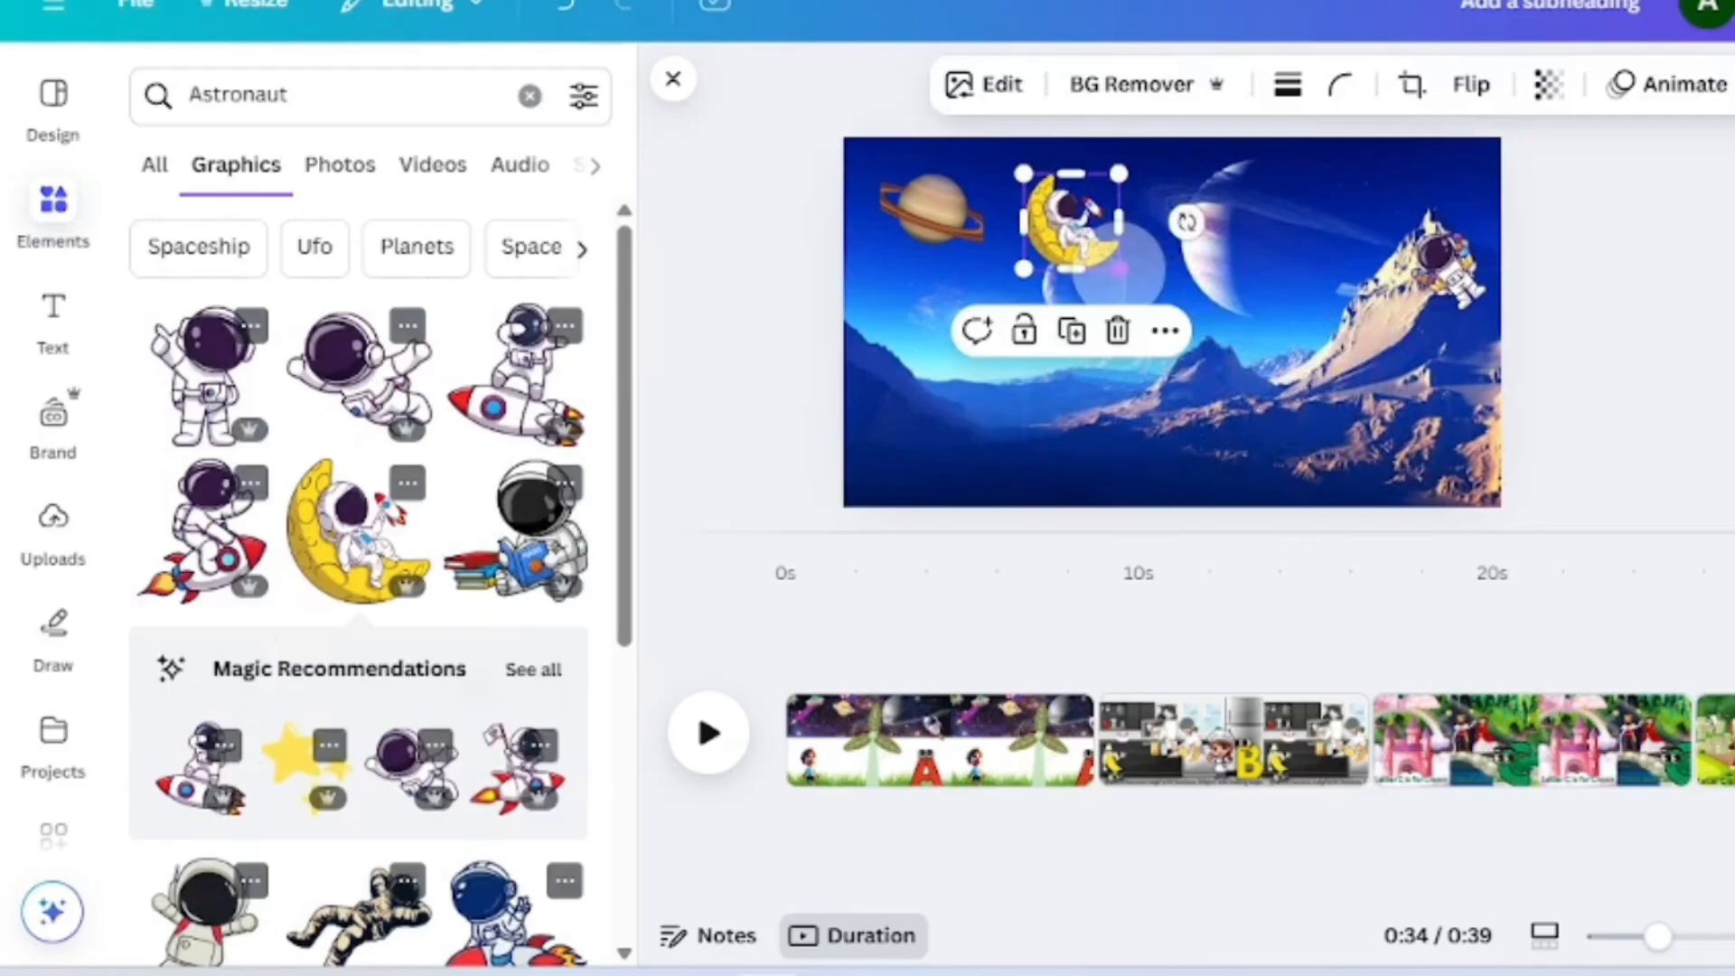
left_click_drag(1186, 223, 1353, 101)
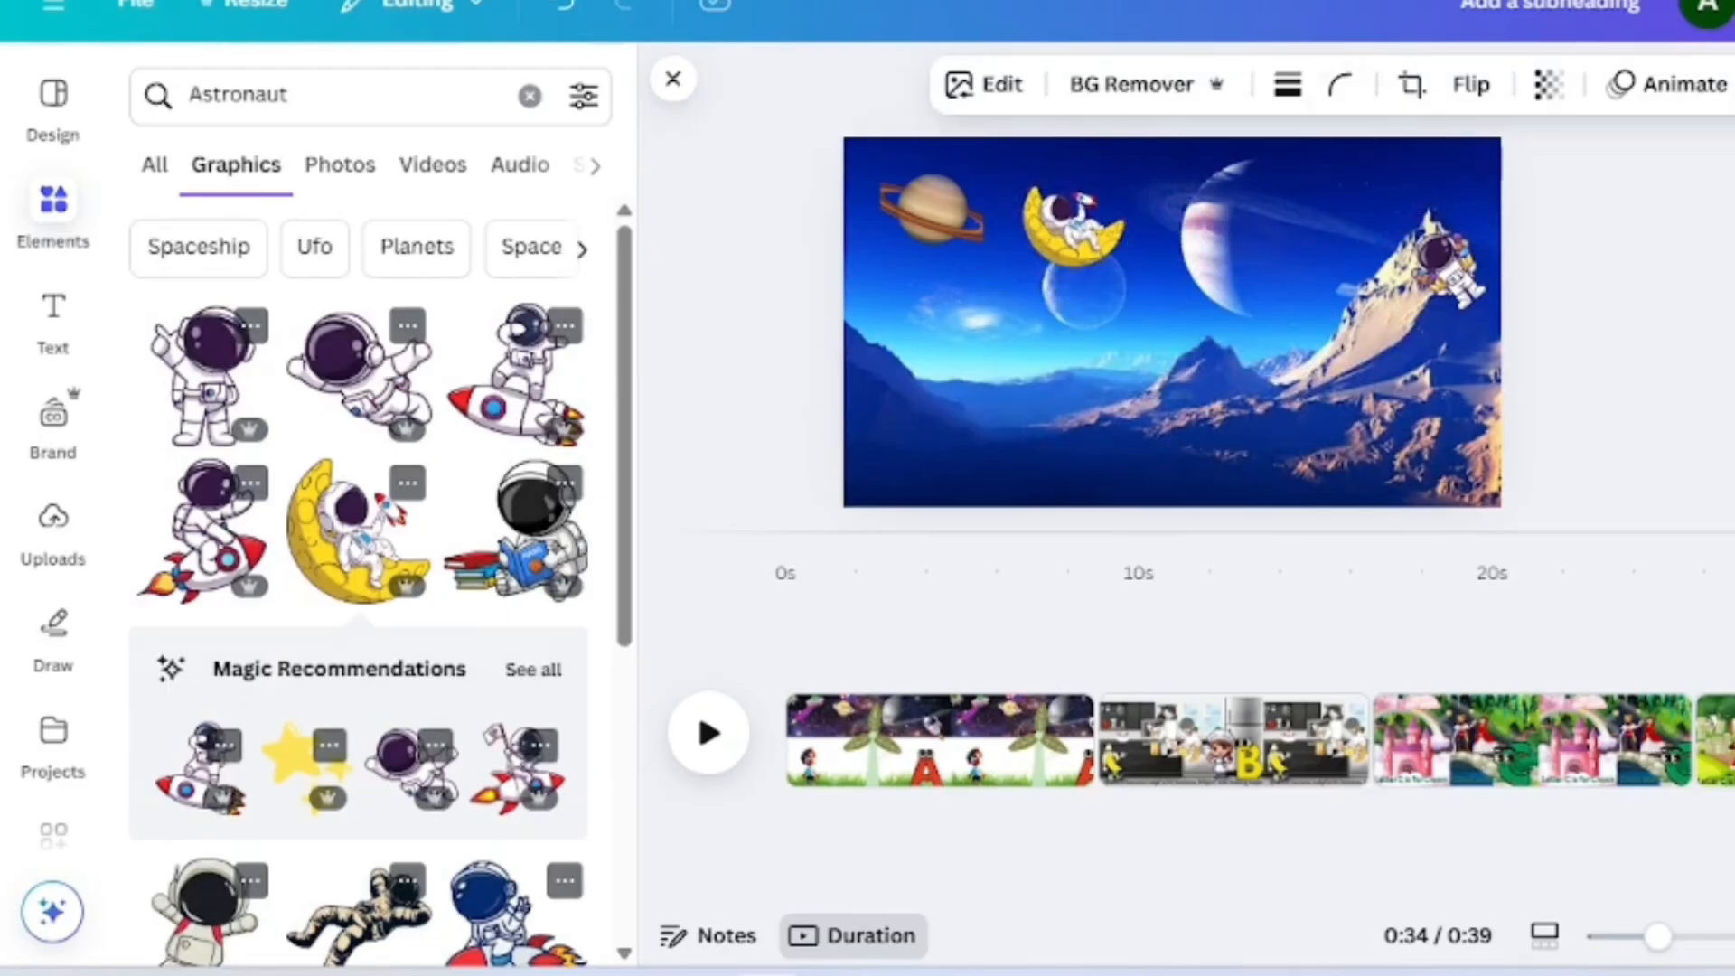
left_click_drag(1073, 226, 1073, 215)
- Add the astronaut hugging a green alien from the astronaut graphics and place it small in the sky above the mountain
scroll(206, 556, "down", 1)
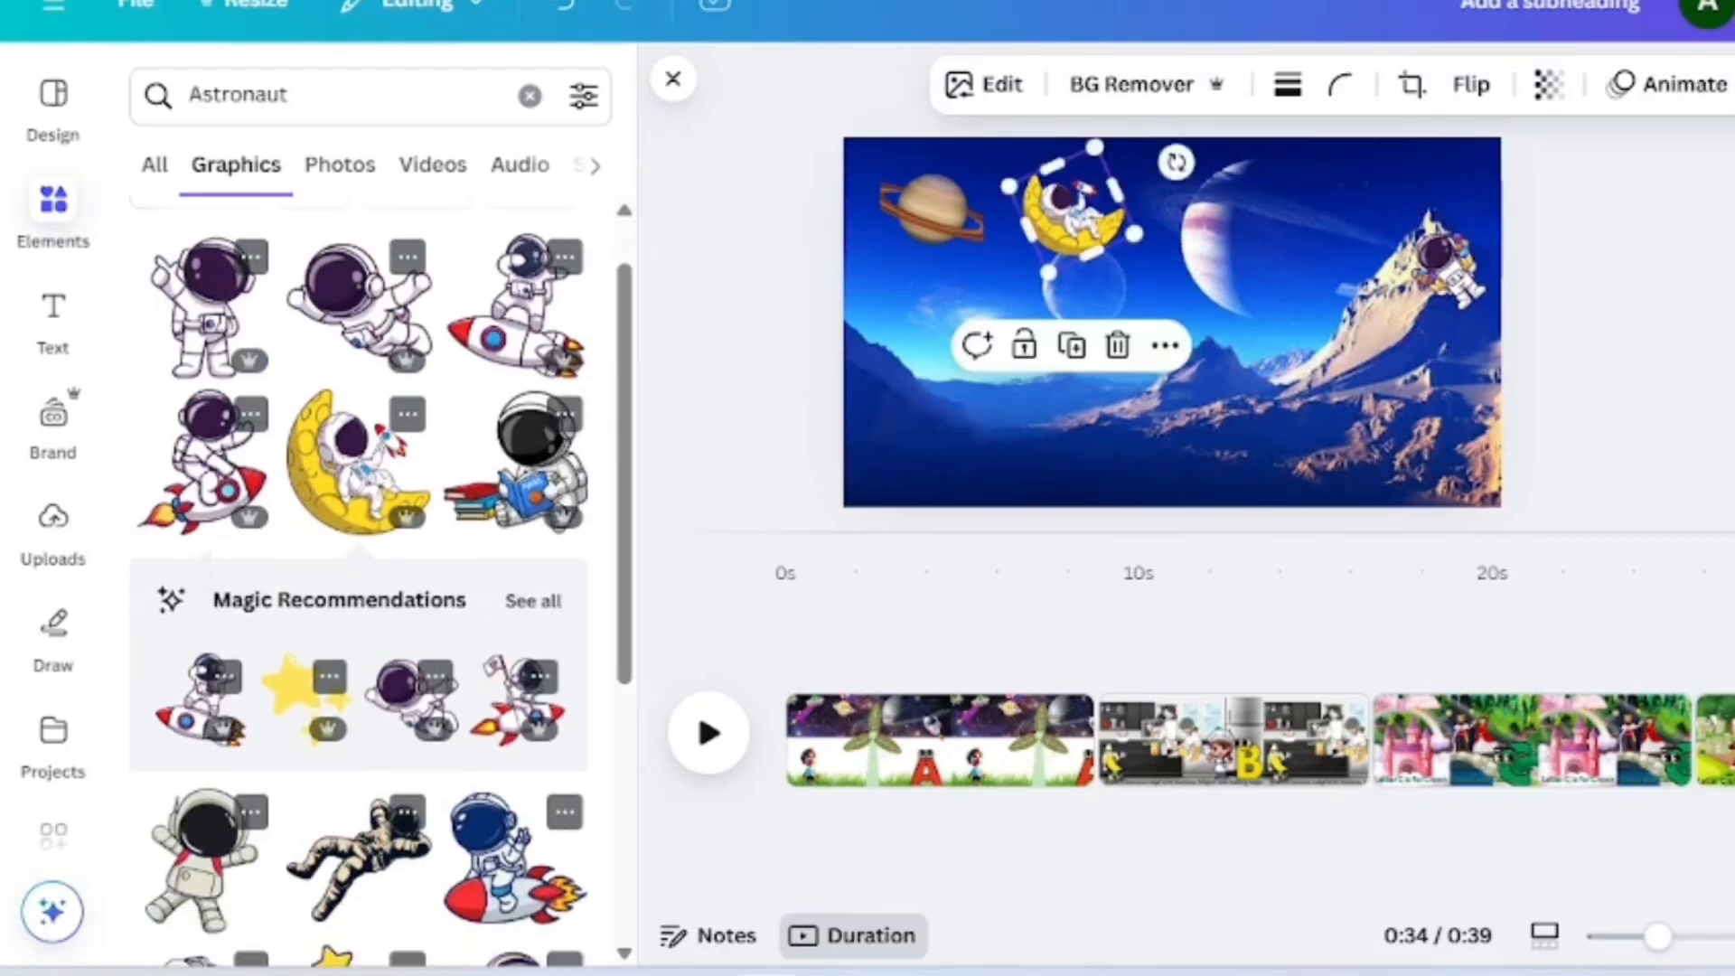
scroll(358, 583, "down", 7)
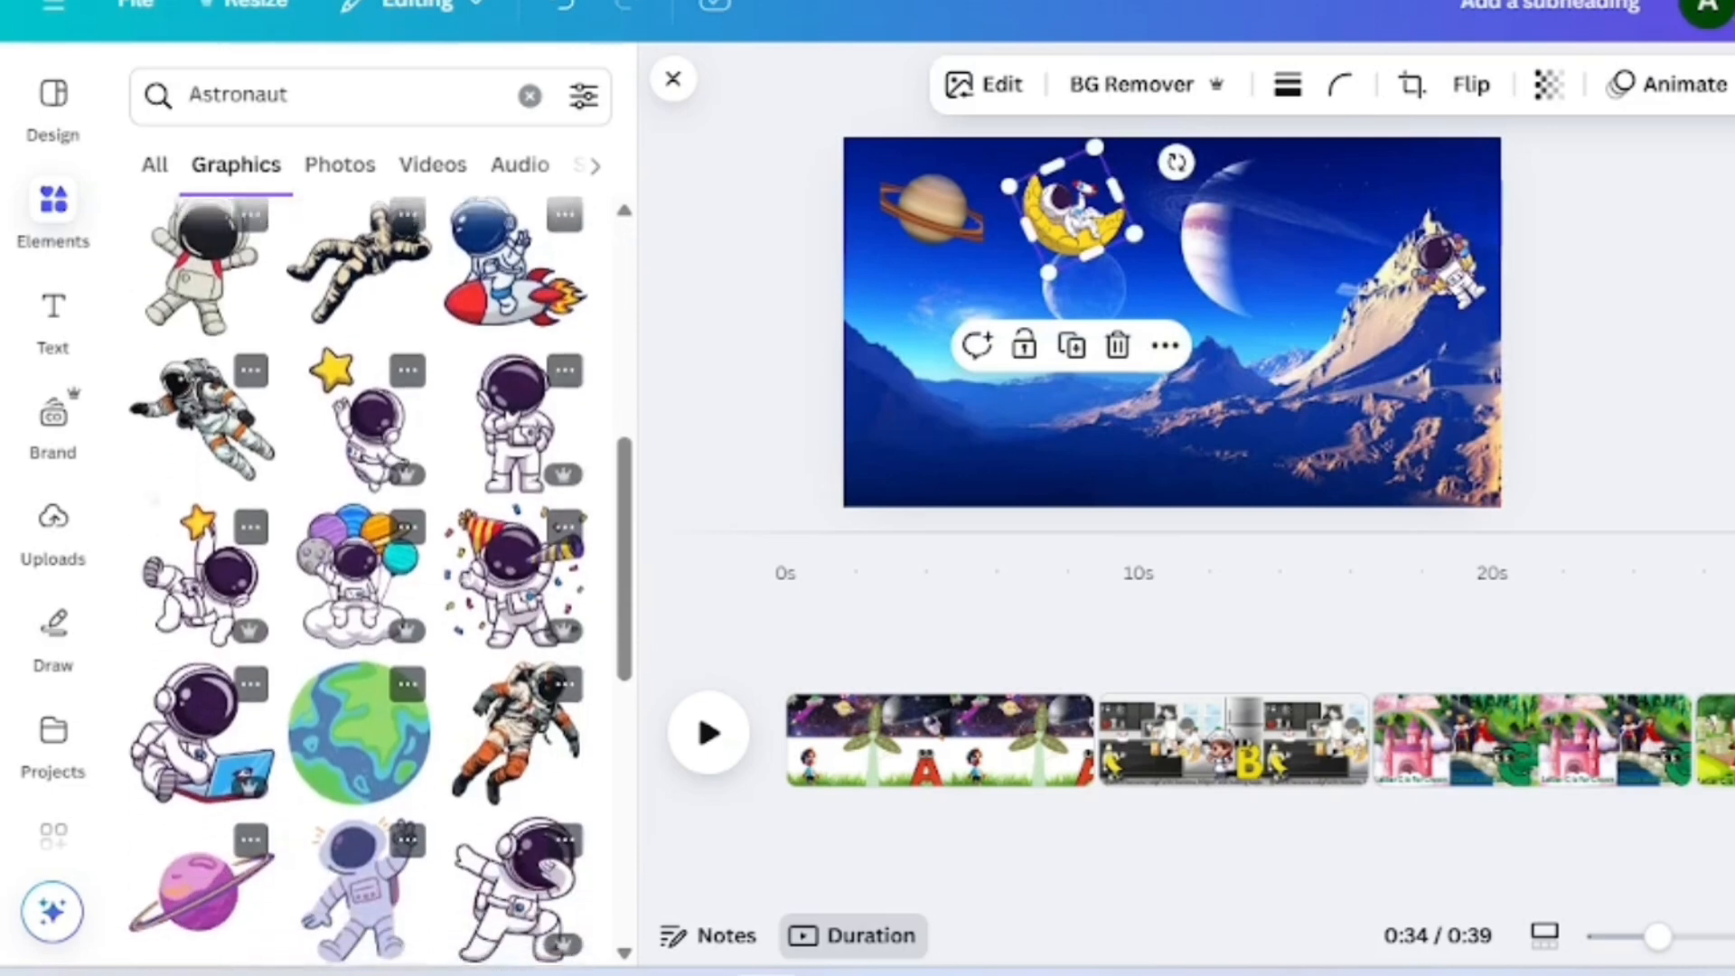
scroll(358, 583, "down", 5)
scroll(358, 583, "down", 4)
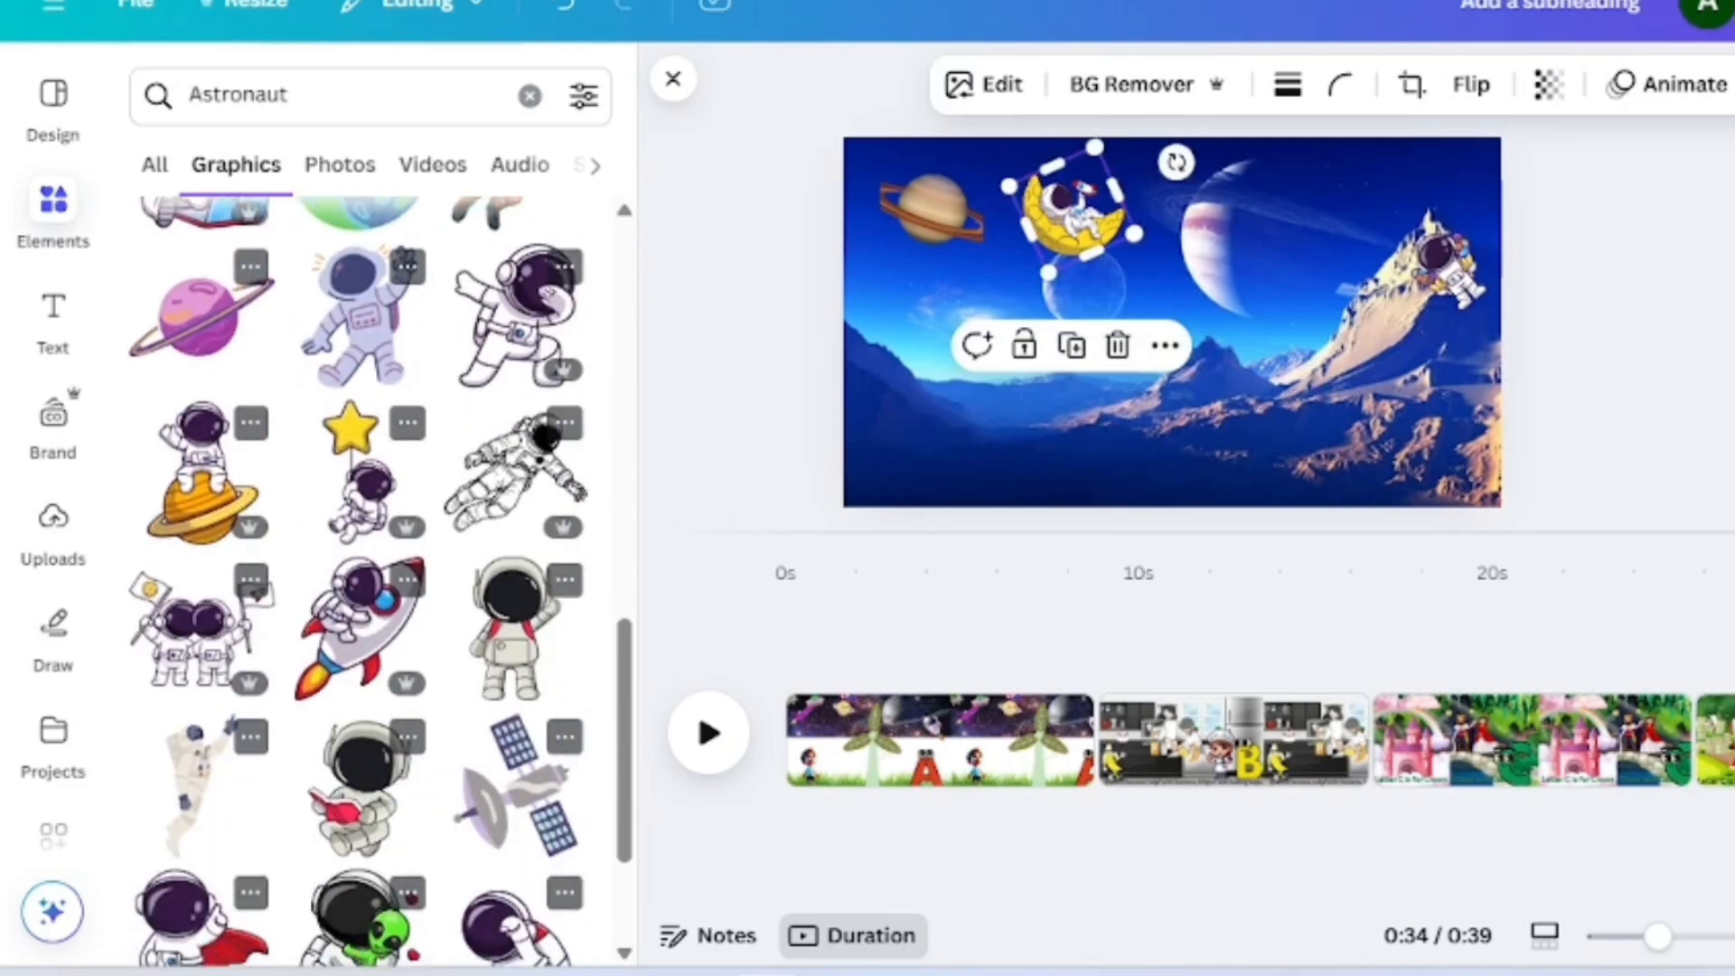
left_click(357, 727)
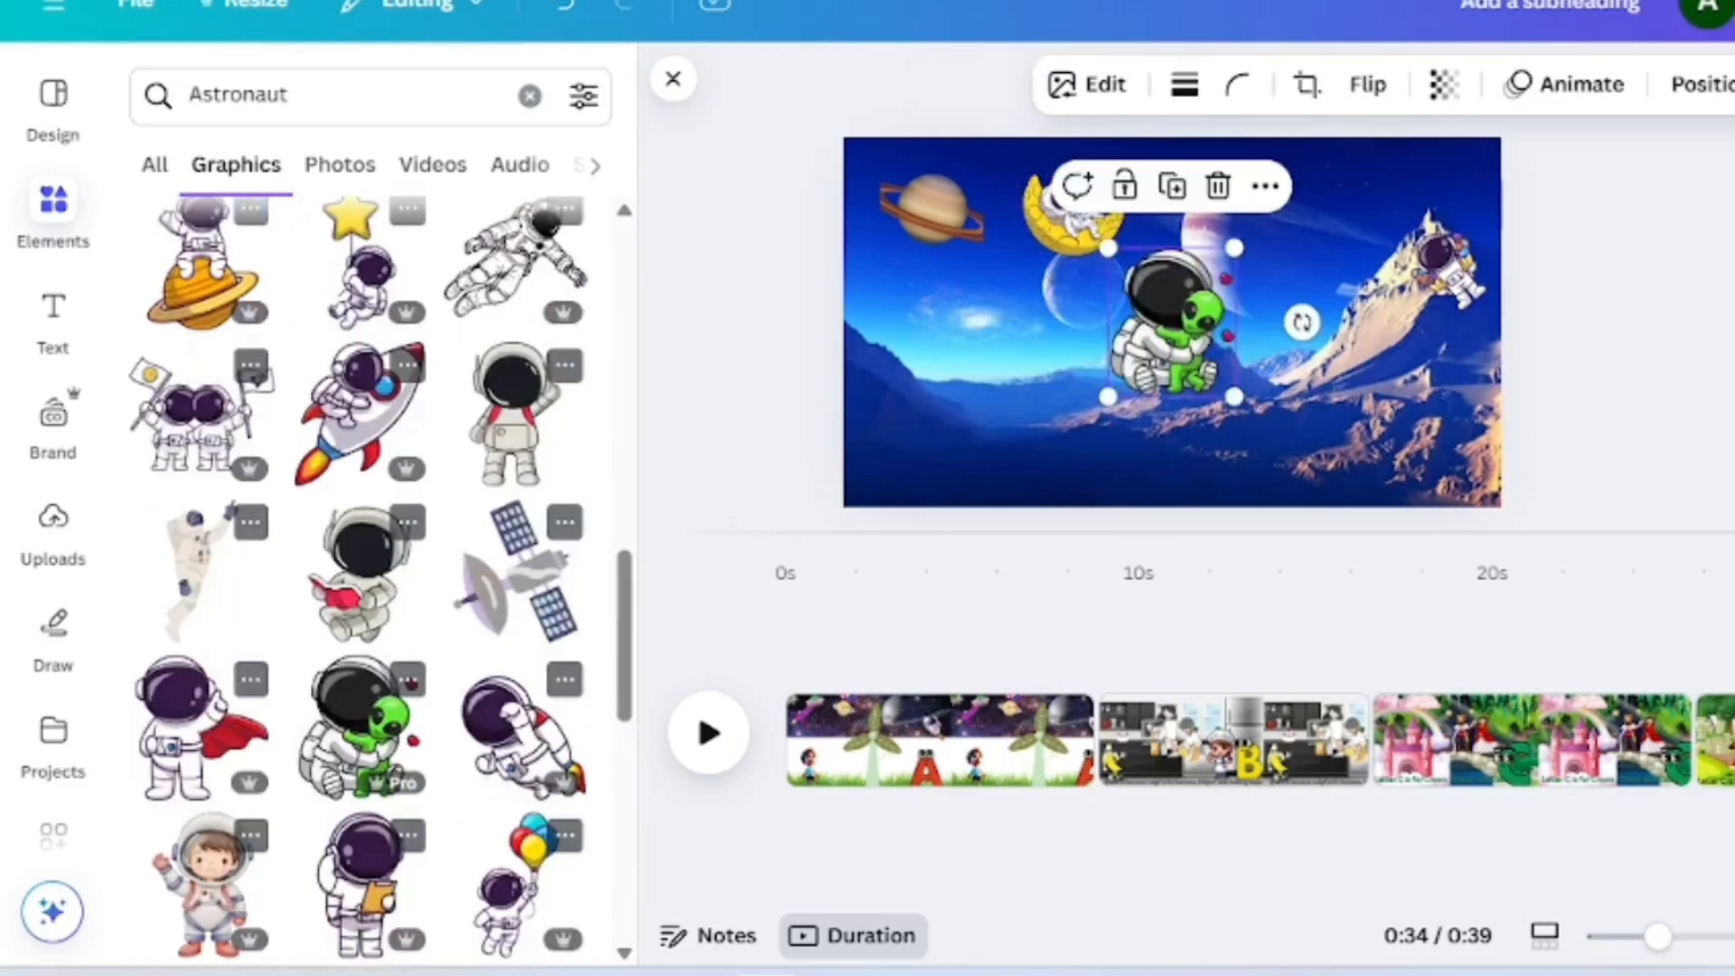
left_click_drag(1234, 396, 1363, 267)
left_click(1695, 287)
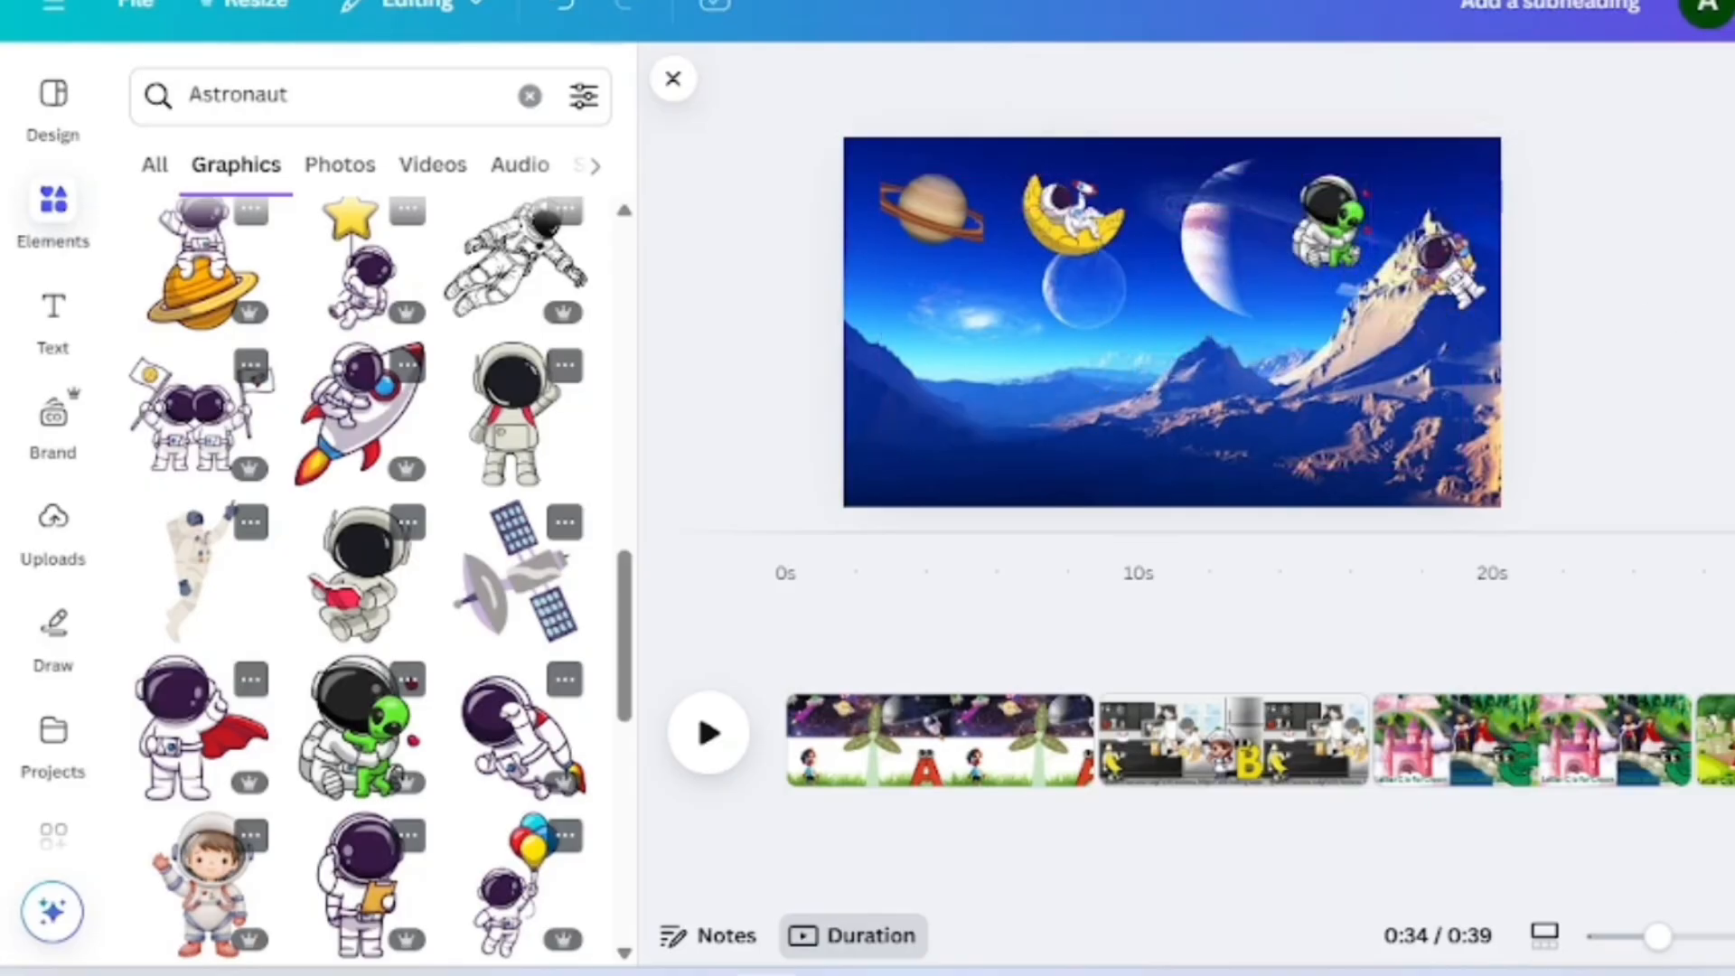
- Search the graphics for "Alien", add the black flying saucer with the light beam, and place it at reduced size mid-scene
scroll(361, 578, "down", 7)
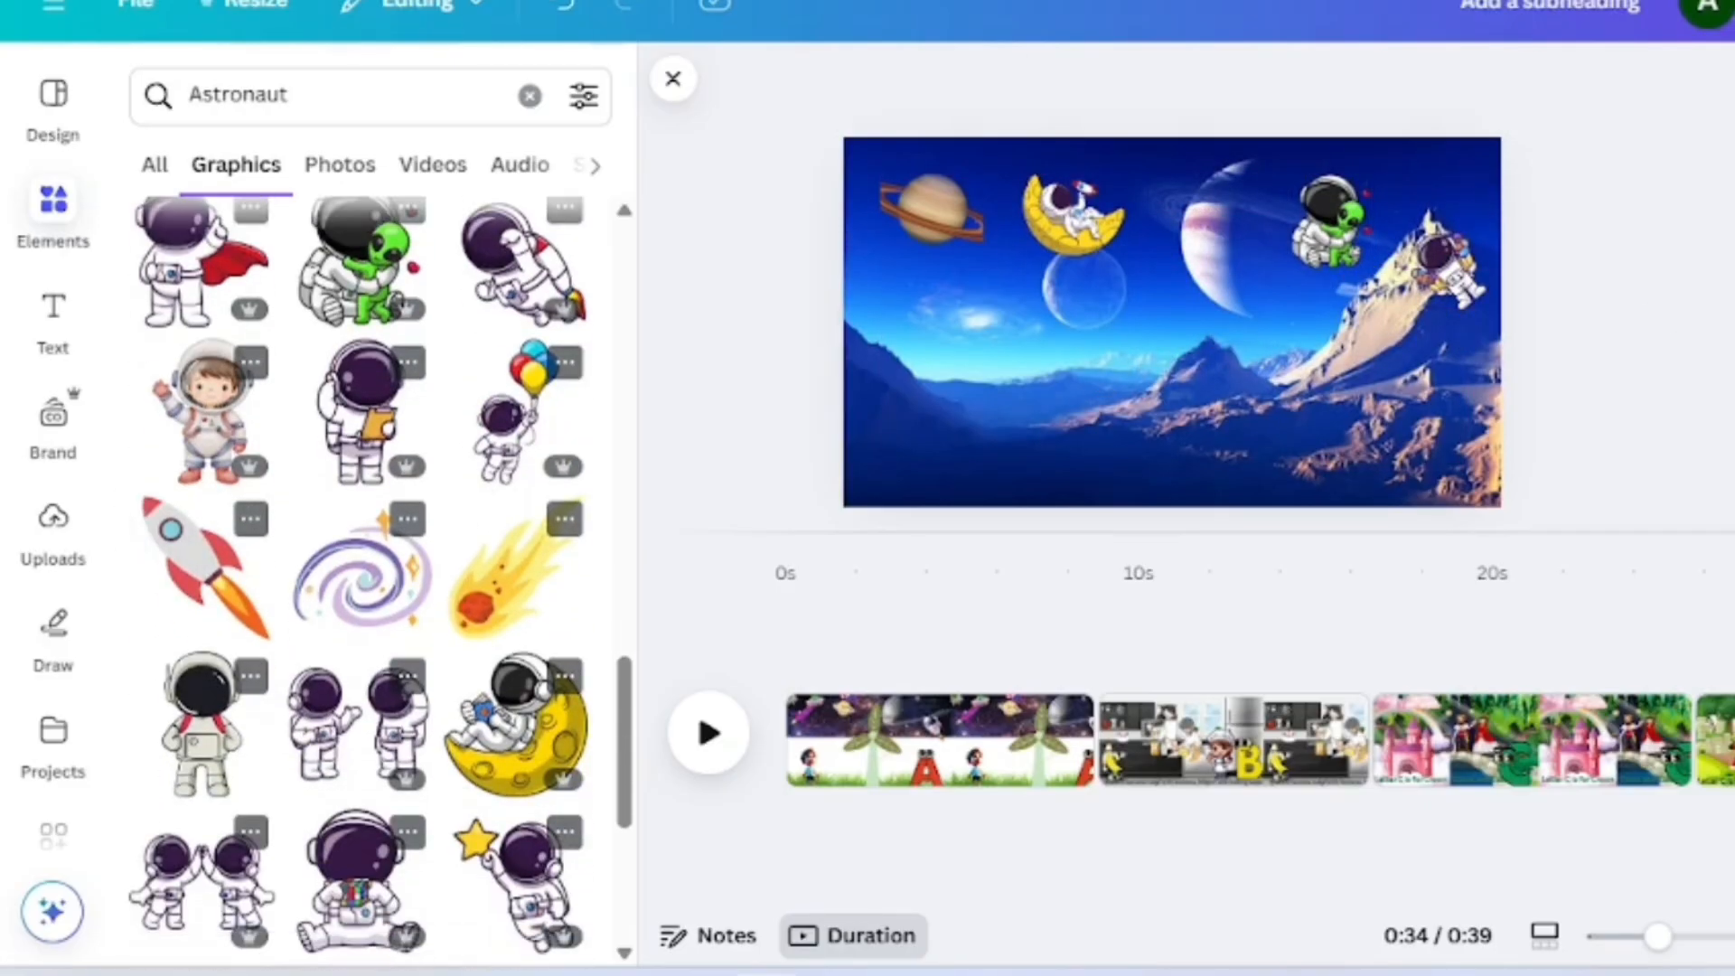
scroll(361, 578, "down", 5)
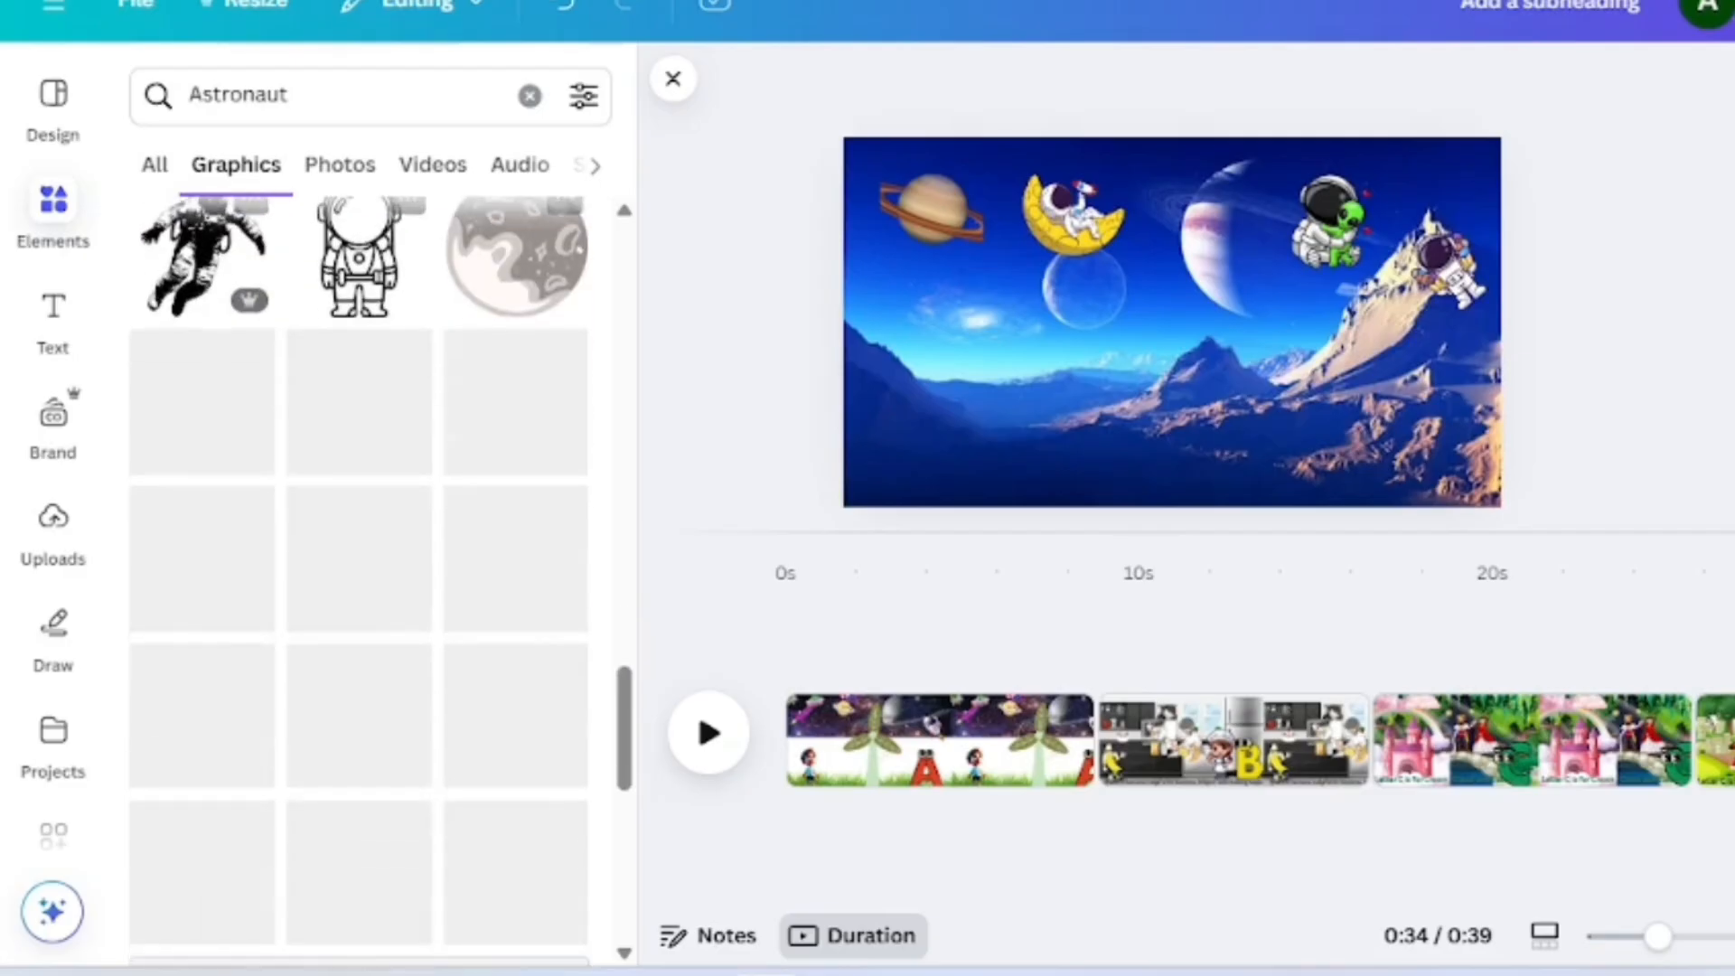
scroll(361, 578, "up", 3)
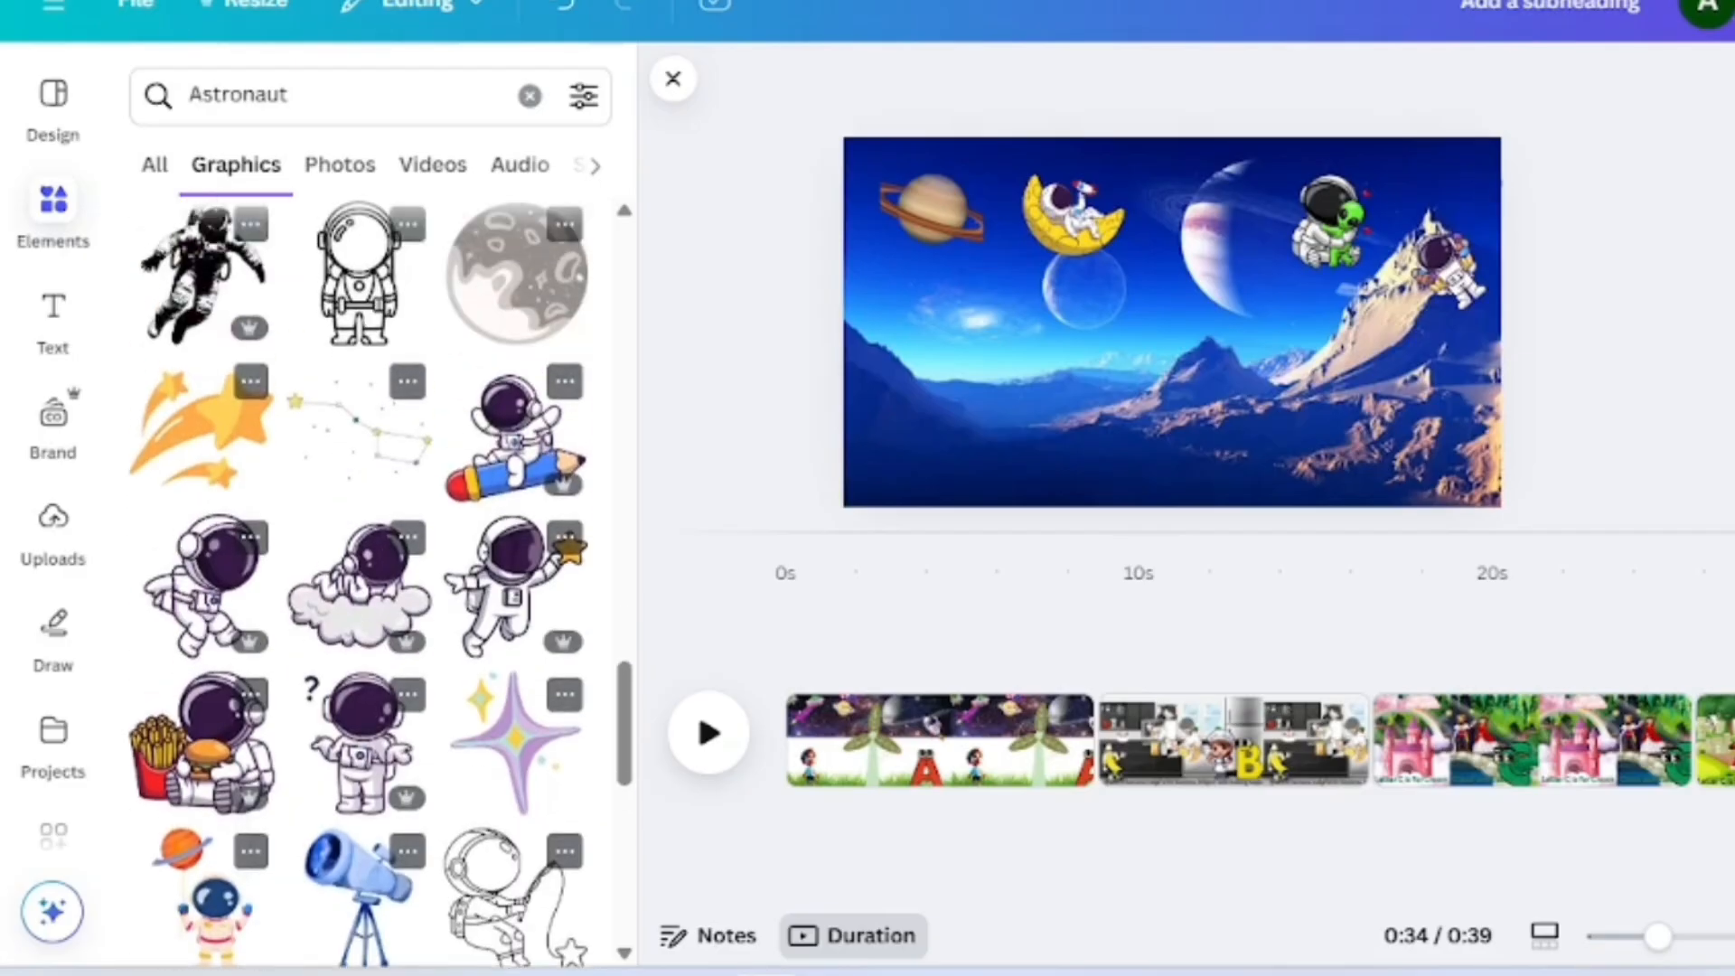
scroll(361, 578, "up", 10)
left_click(334, 250)
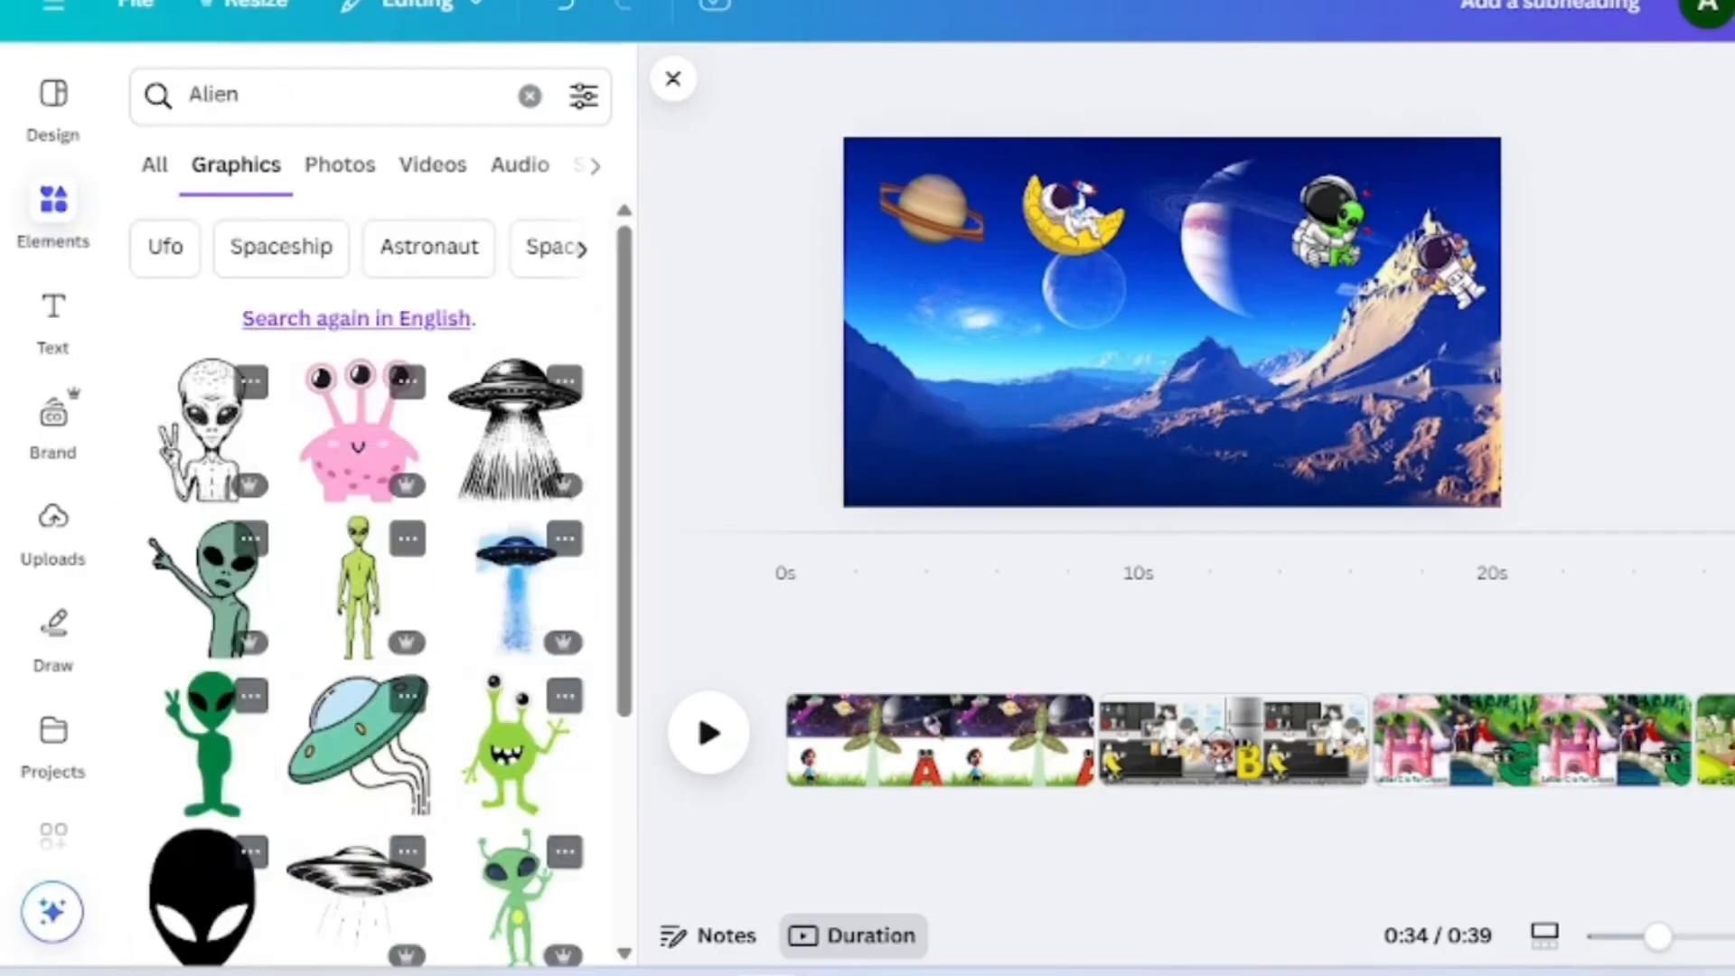
scroll(361, 578, "down", 1)
scroll(362, 578, "up", 1)
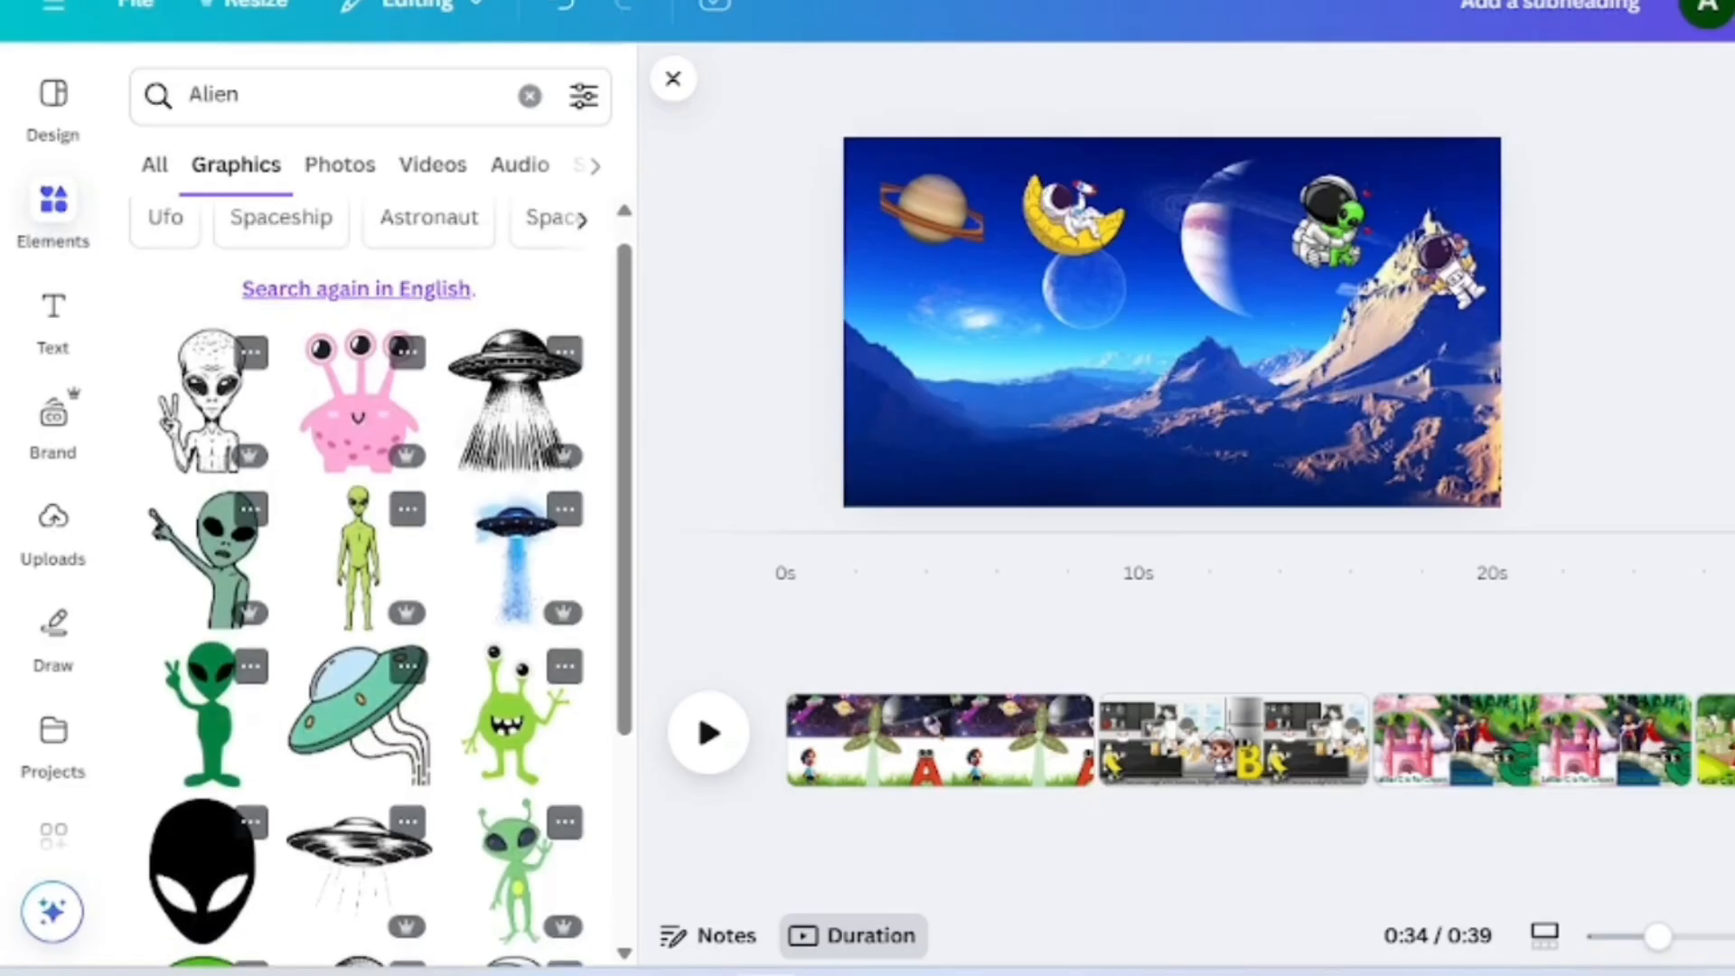
left_click(515, 406)
left_click_drag(1171, 321, 1196, 233)
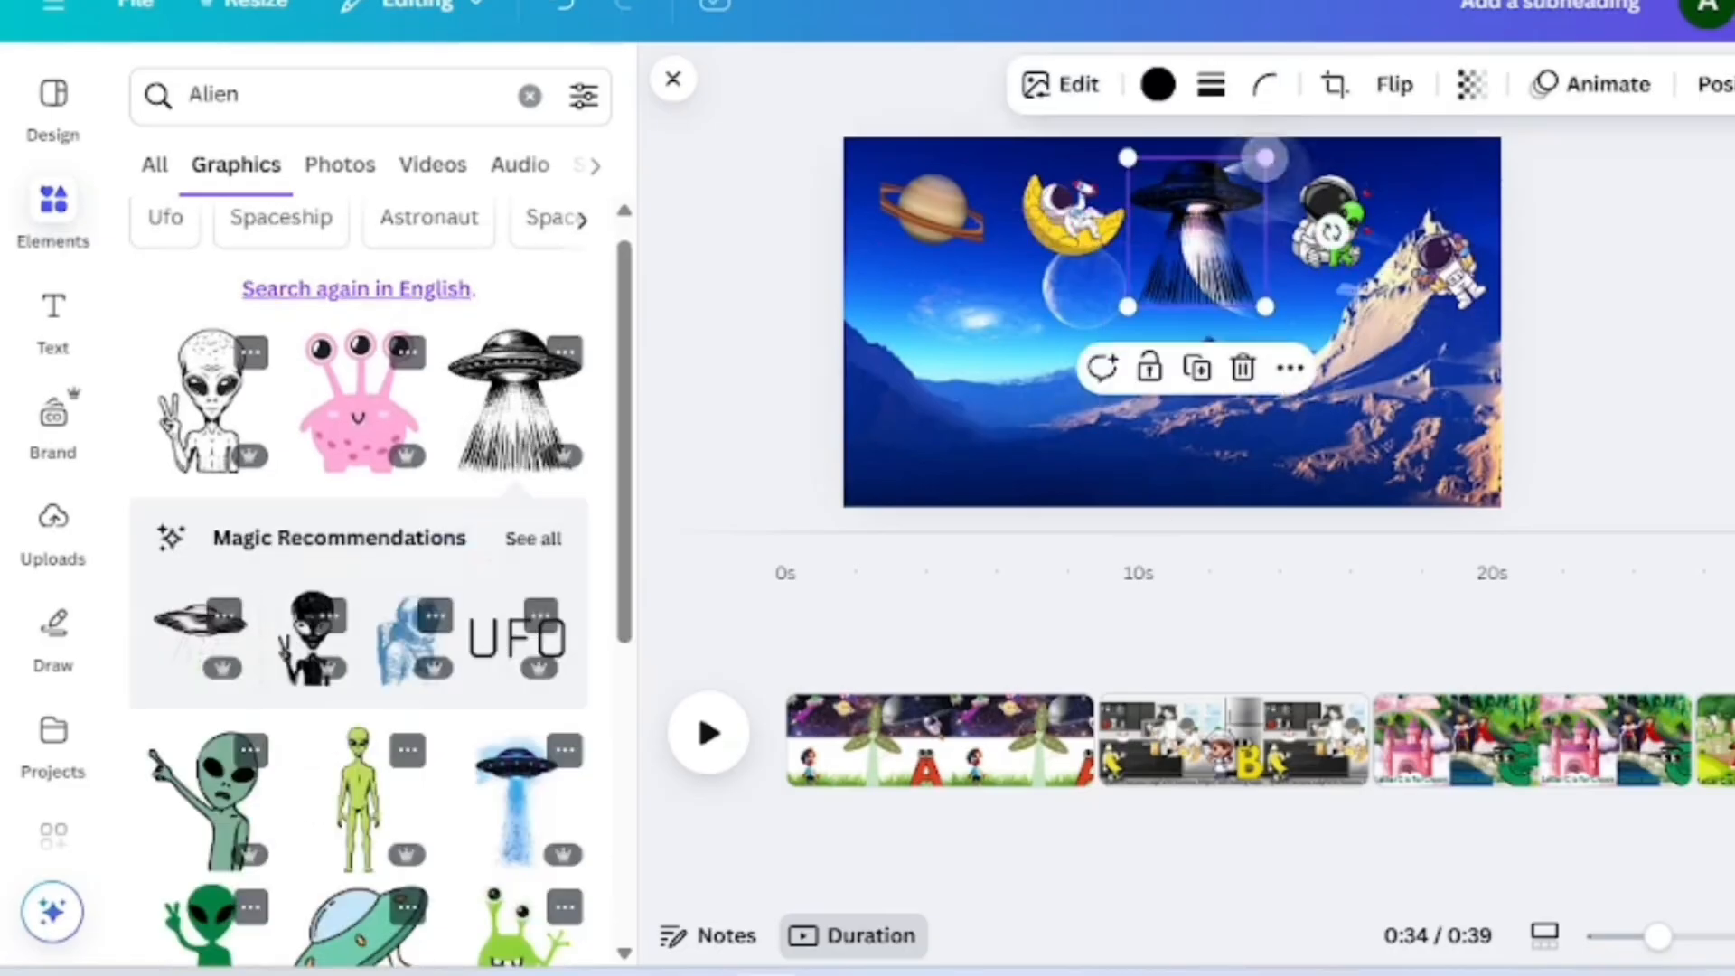
left_click_drag(1263, 159, 1263, 306)
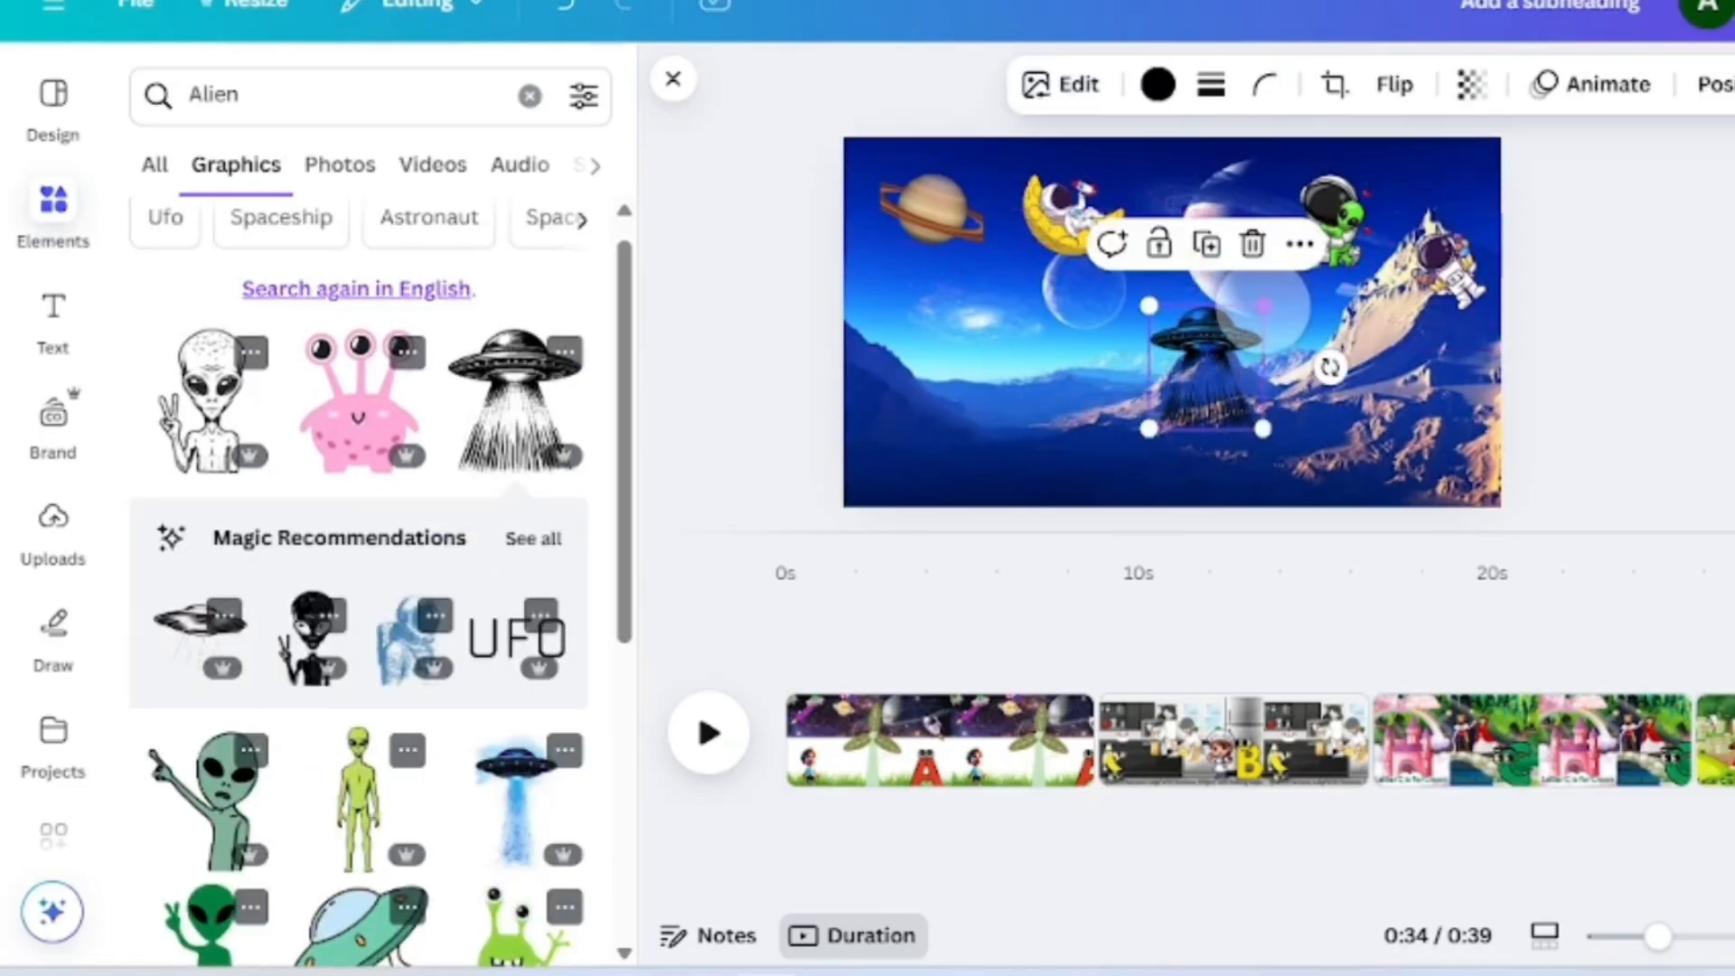
- Add the green alien in a flying saucer, flip it horizontally, and place it small in the page's upper-left corner
scroll(357, 588, "down", 5)
left_click(201, 754)
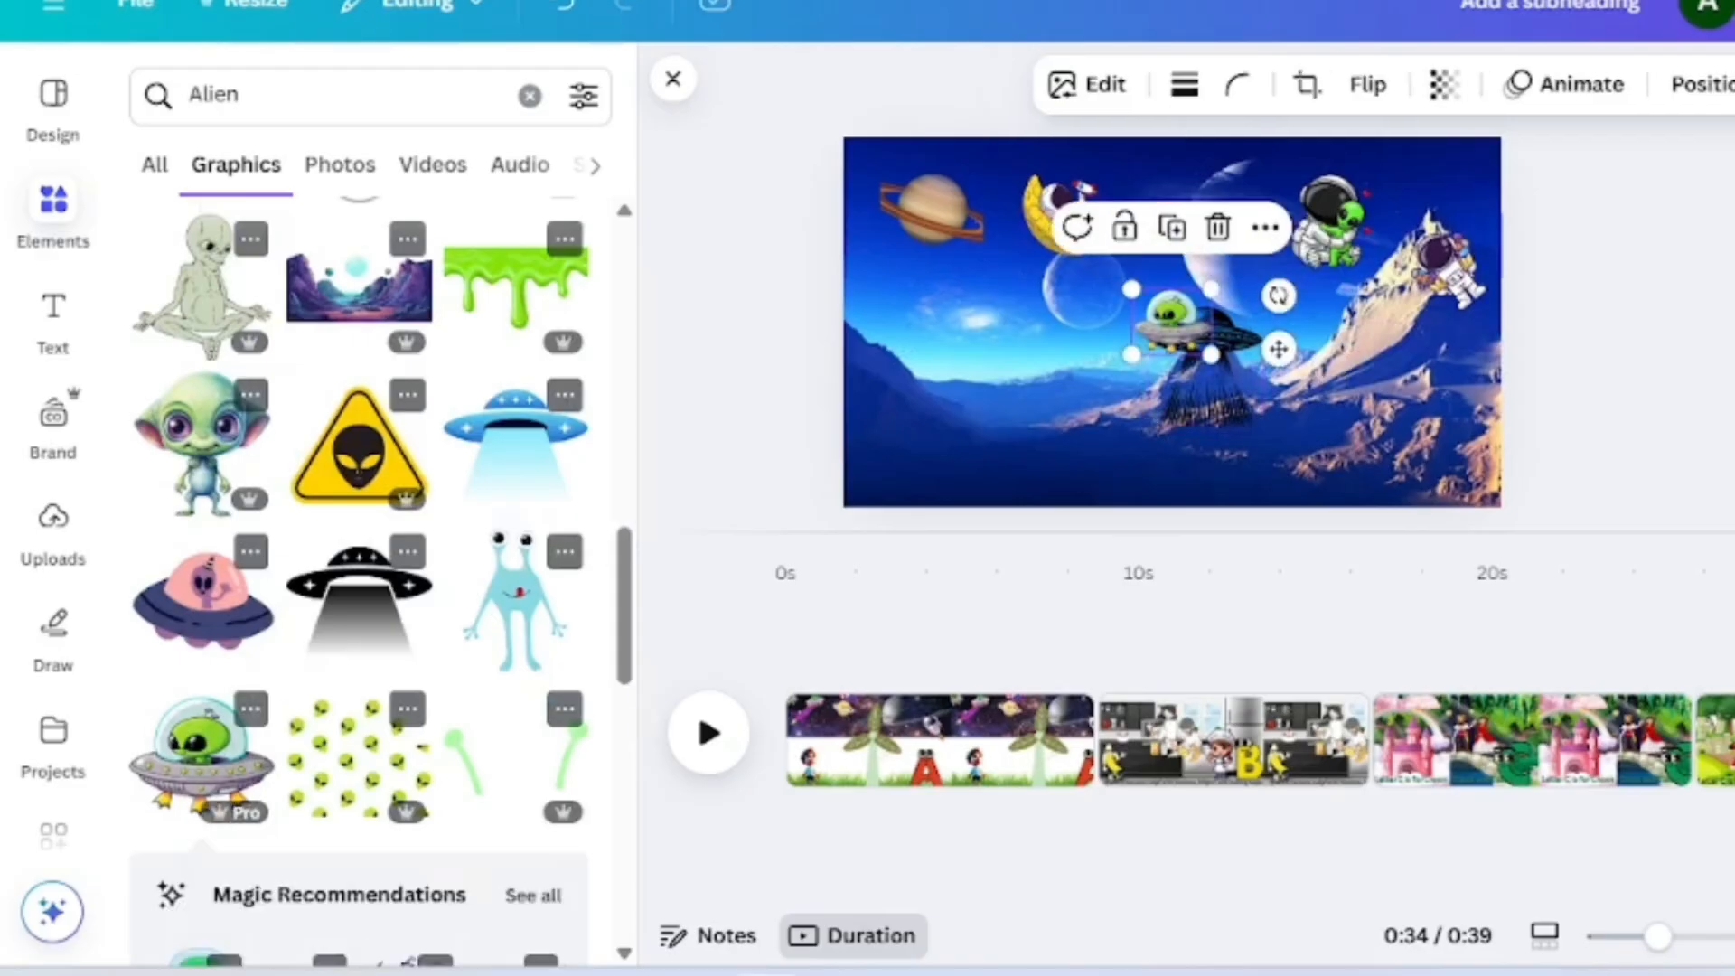
left_click_drag(1210, 354, 881, 164)
left_click(1366, 84)
left_click(1369, 159)
left_click_drag(985, 224, 912, 192)
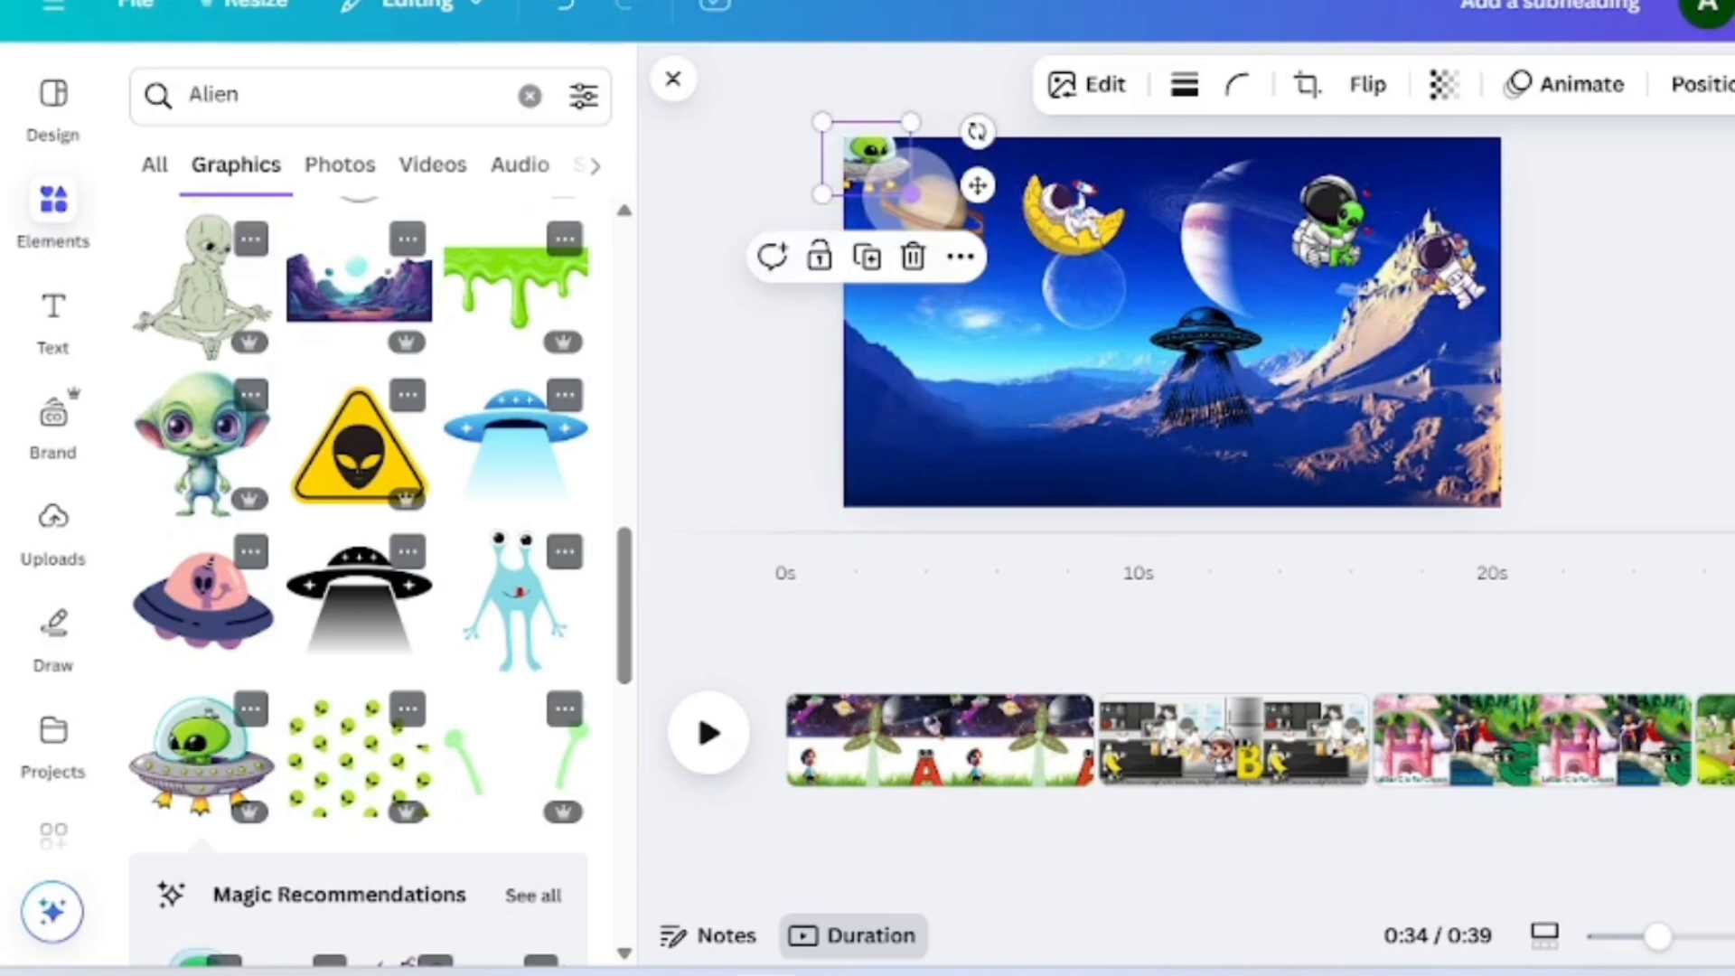
left_click(1012, 428)
- Create a custom animation path moving the green alien's saucer from the upper-left corner across the sky to the page's right side
left_click(885, 170)
left_click(1563, 83)
left_click(361, 432)
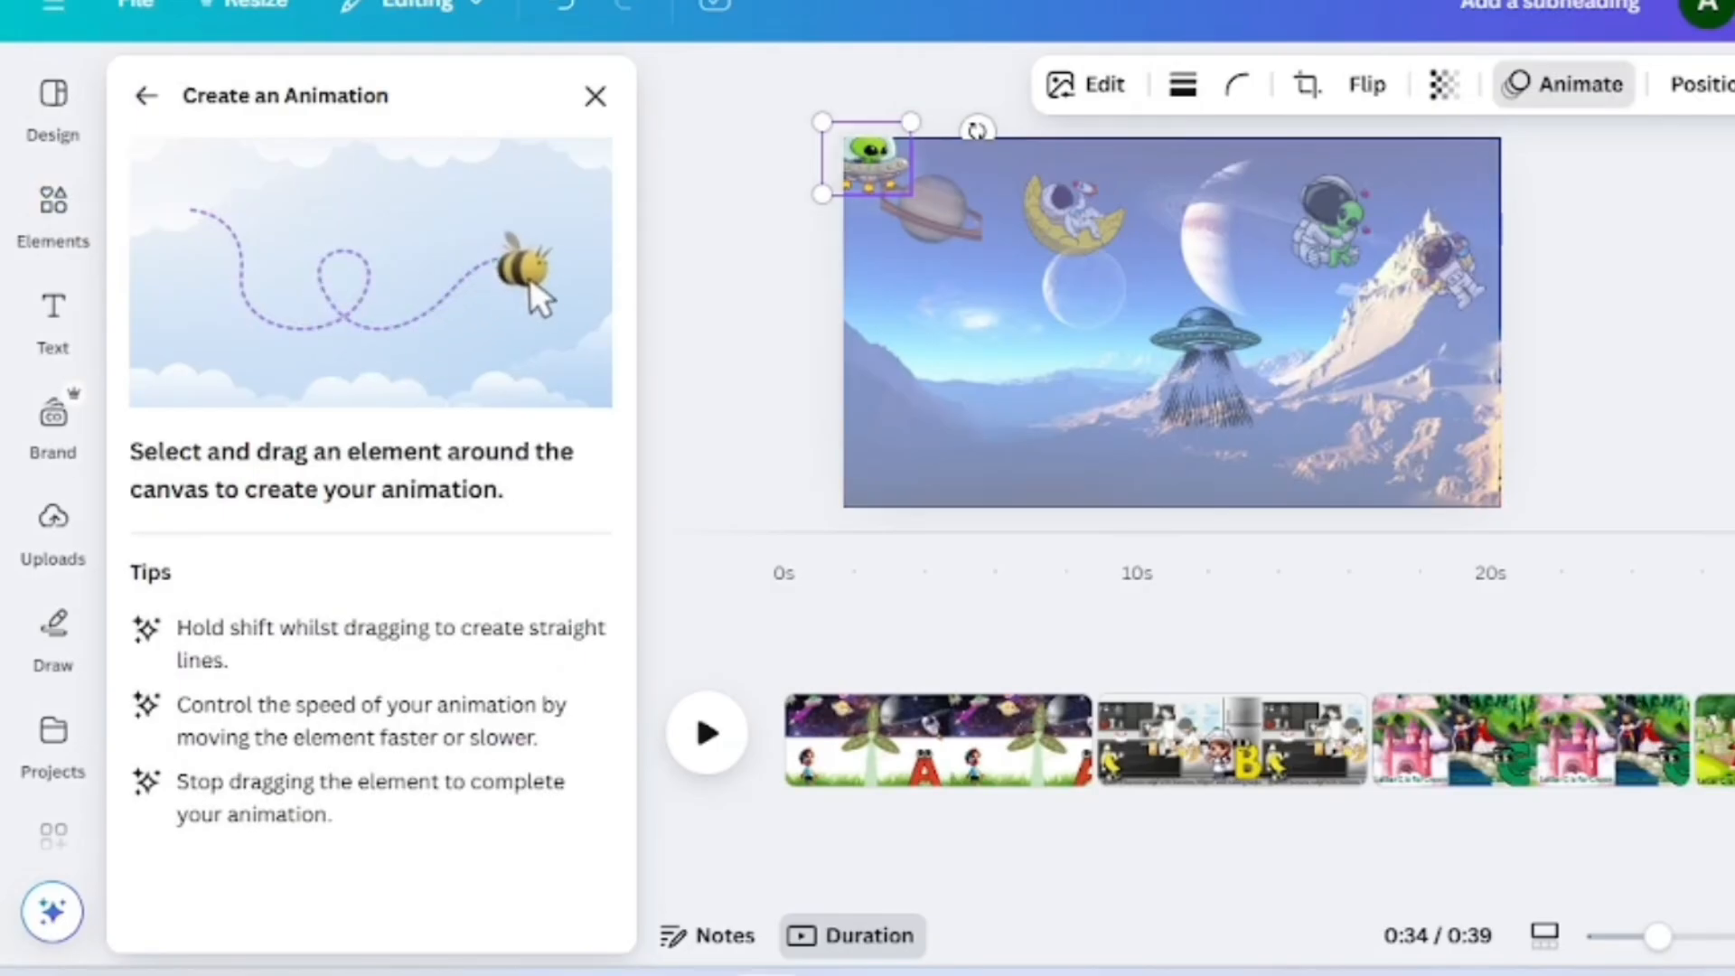
mouse_move(872, 164)
left_mouse_down()
mouse_move(920, 159)
mouse_move(1024, 199)
mouse_move(1152, 162)
mouse_move(1399, 171)
left_mouse_up()
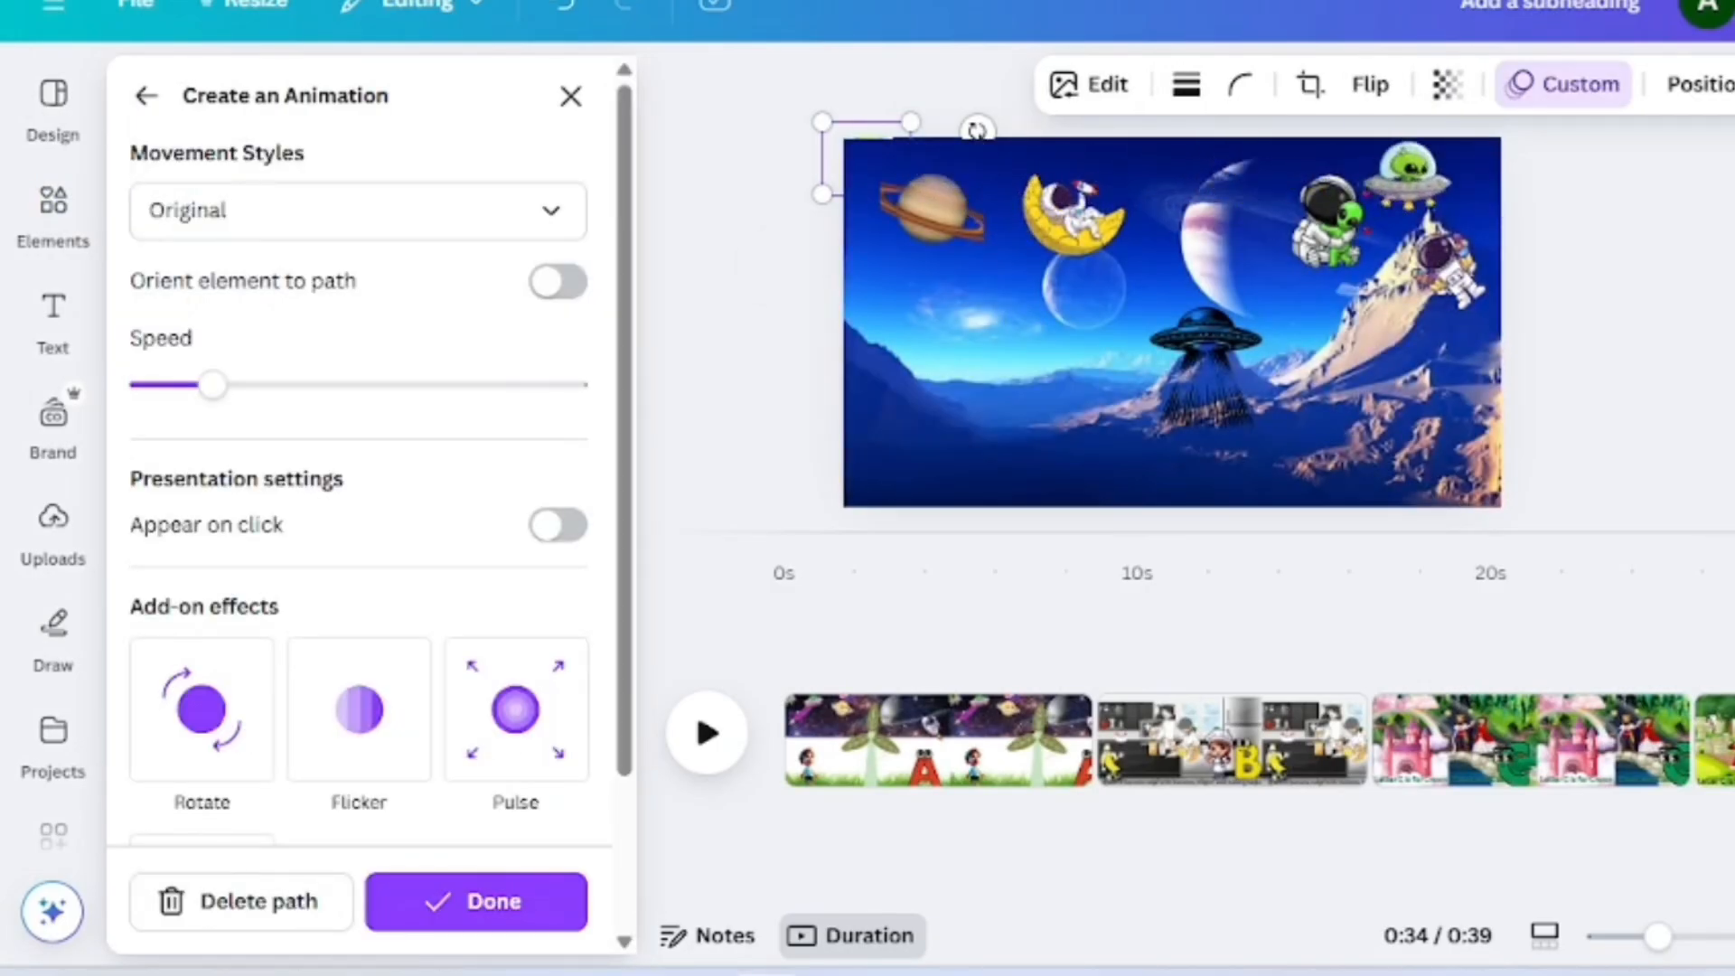
left_click(475, 901)
- Add the uploaded picture of the walking boy with grass behind him, remove its background, and place it small at the lower left
left_click(53, 533)
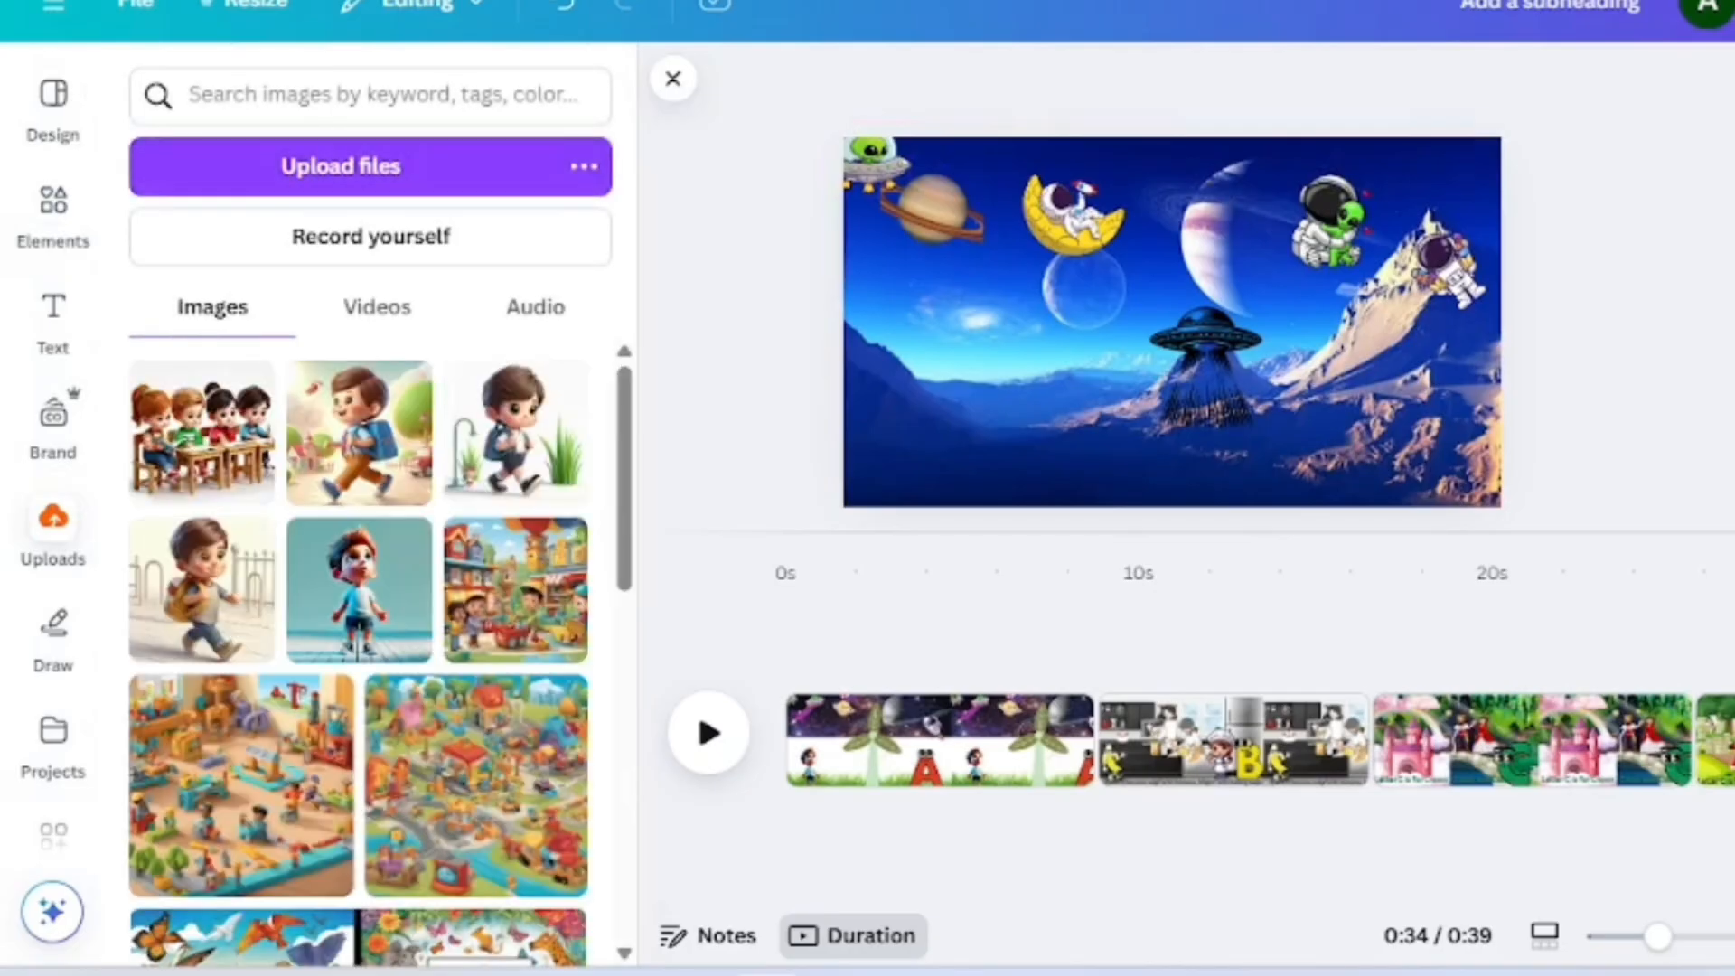
scroll(359, 651, "down", 1)
scroll(359, 651, "up", 1)
left_click(516, 432)
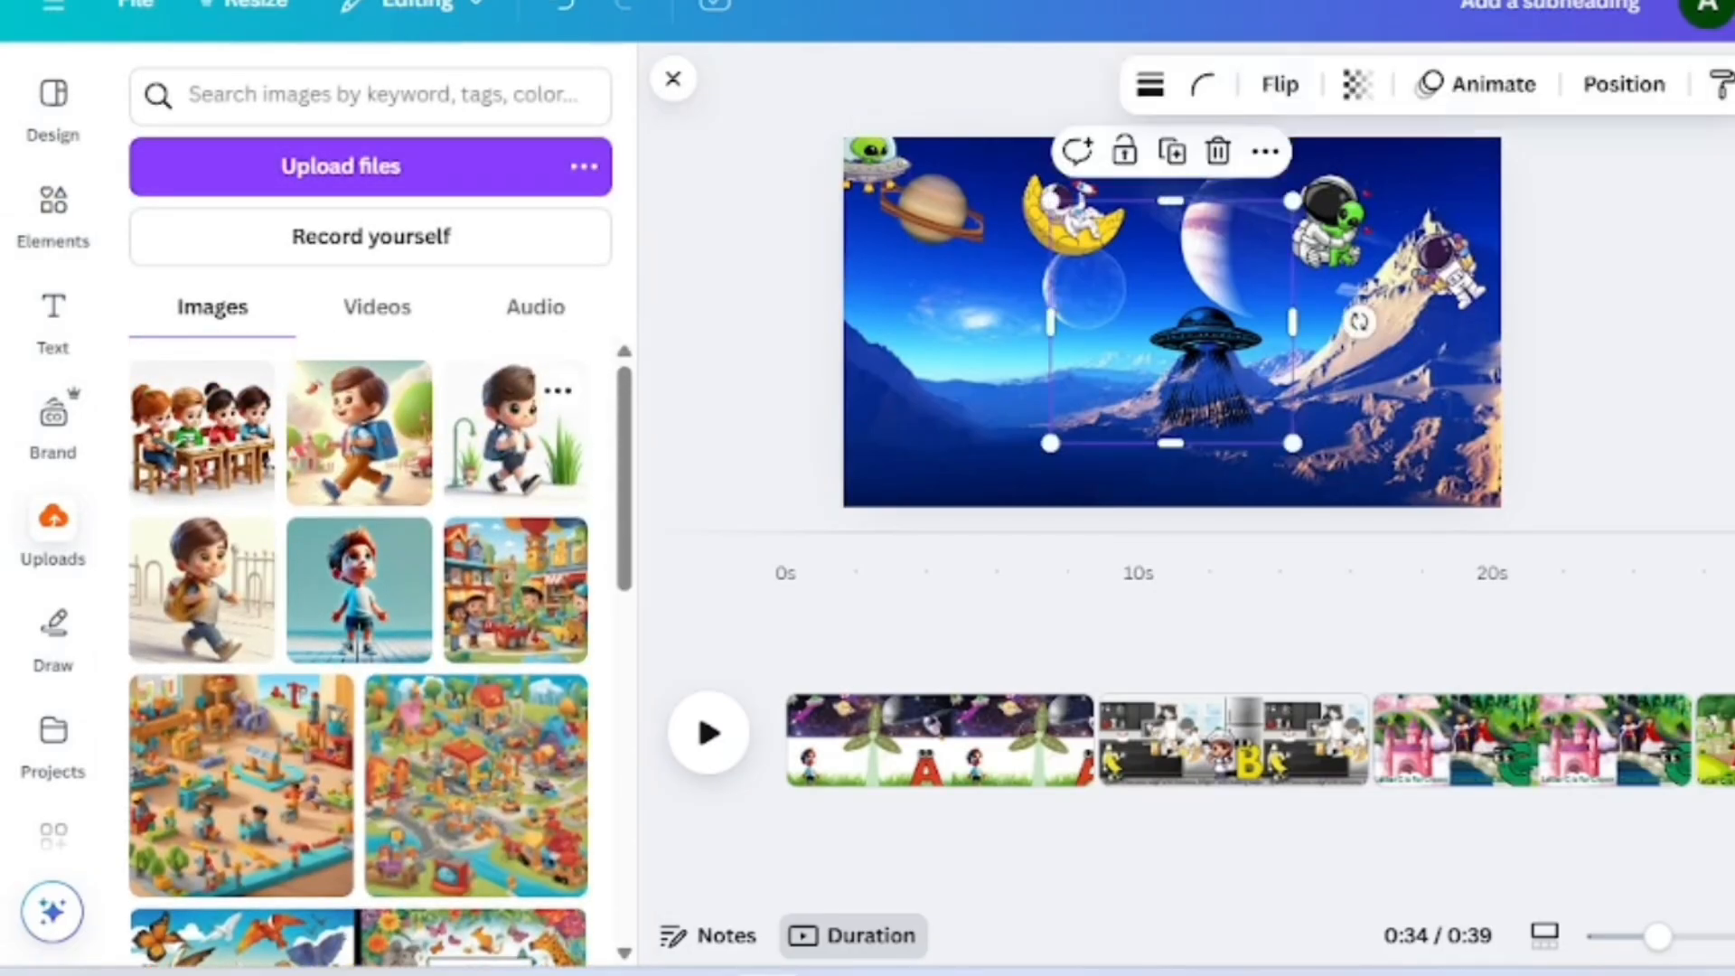
left_click_drag(1171, 321, 988, 364)
left_click(1148, 84)
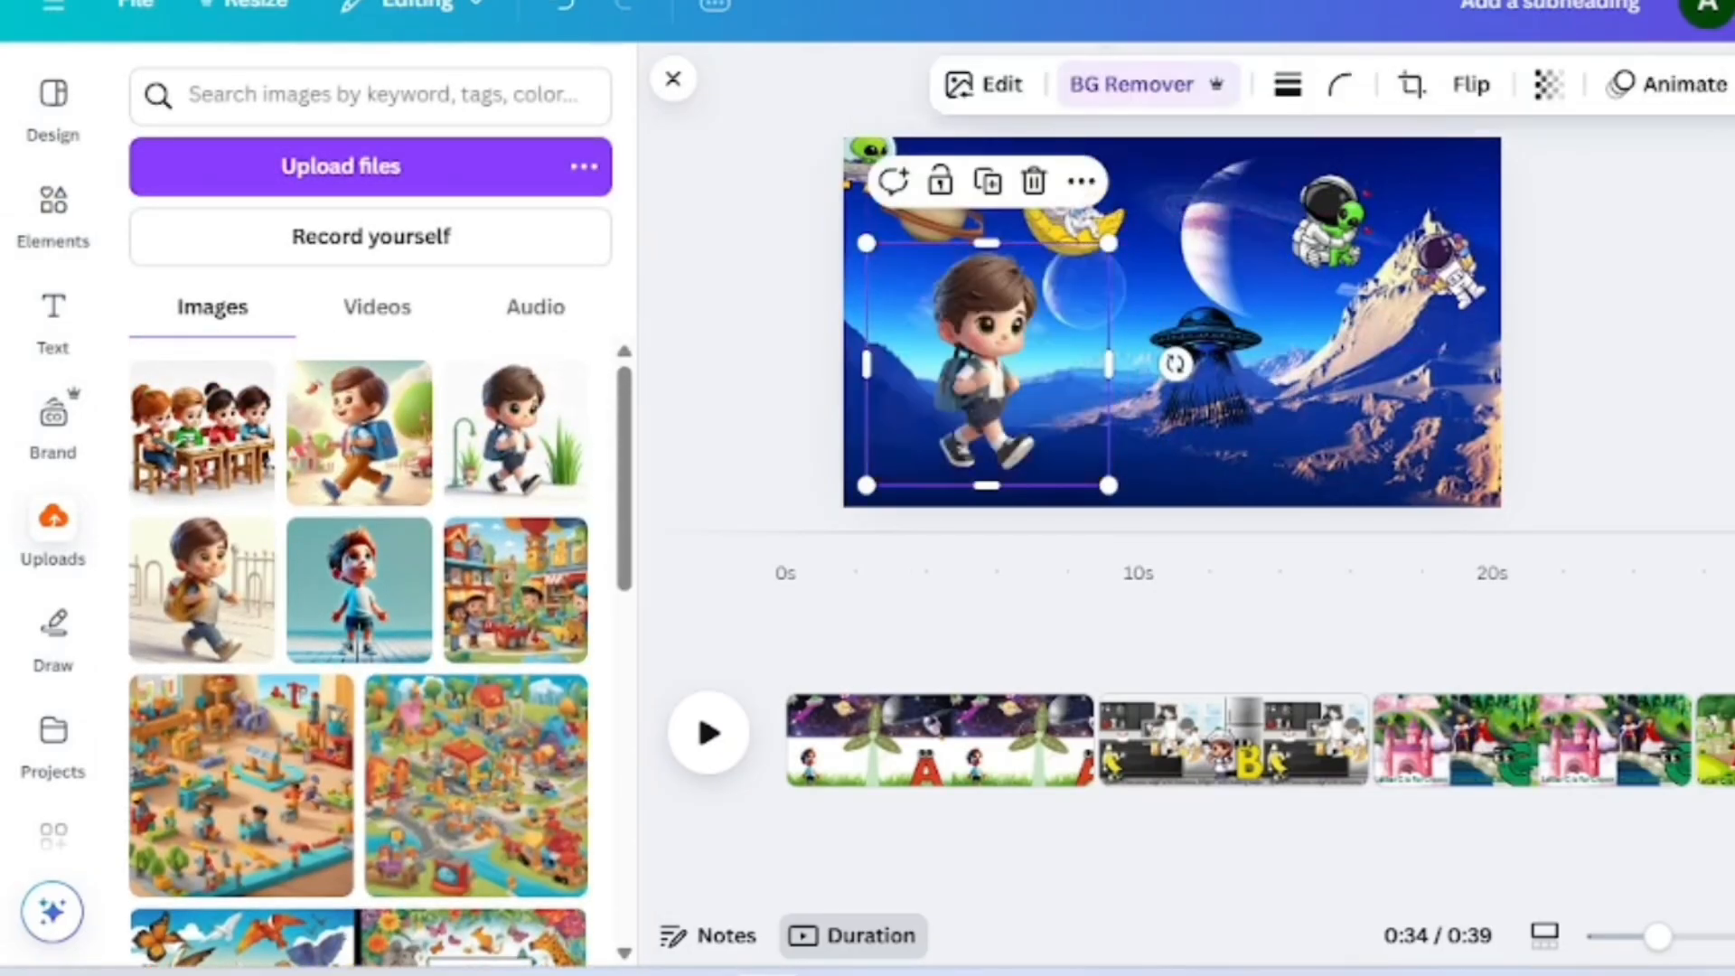
left_click_drag(1108, 242, 982, 357)
right_click(982, 358)
- Add the uploaded boy on the teal background, remove that background, and place him small in the lower-left corner, moving the backpack boy aside
left_click(359, 589)
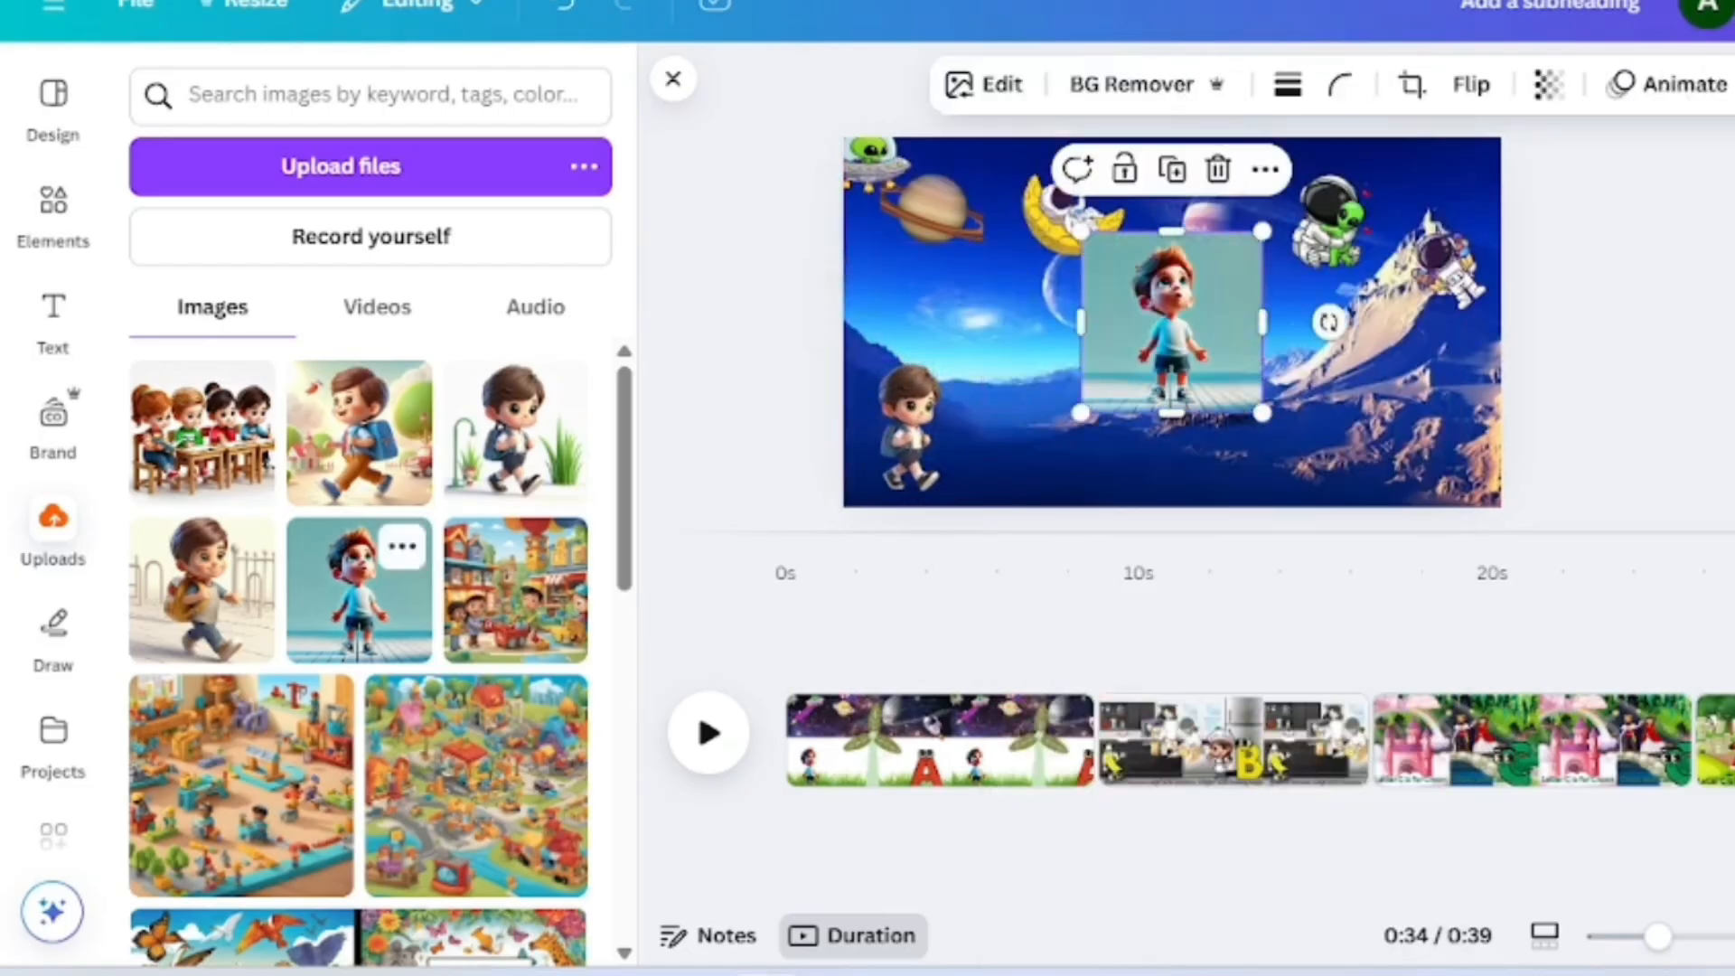
left_click_drag(1171, 322, 1043, 413)
left_click(1148, 84)
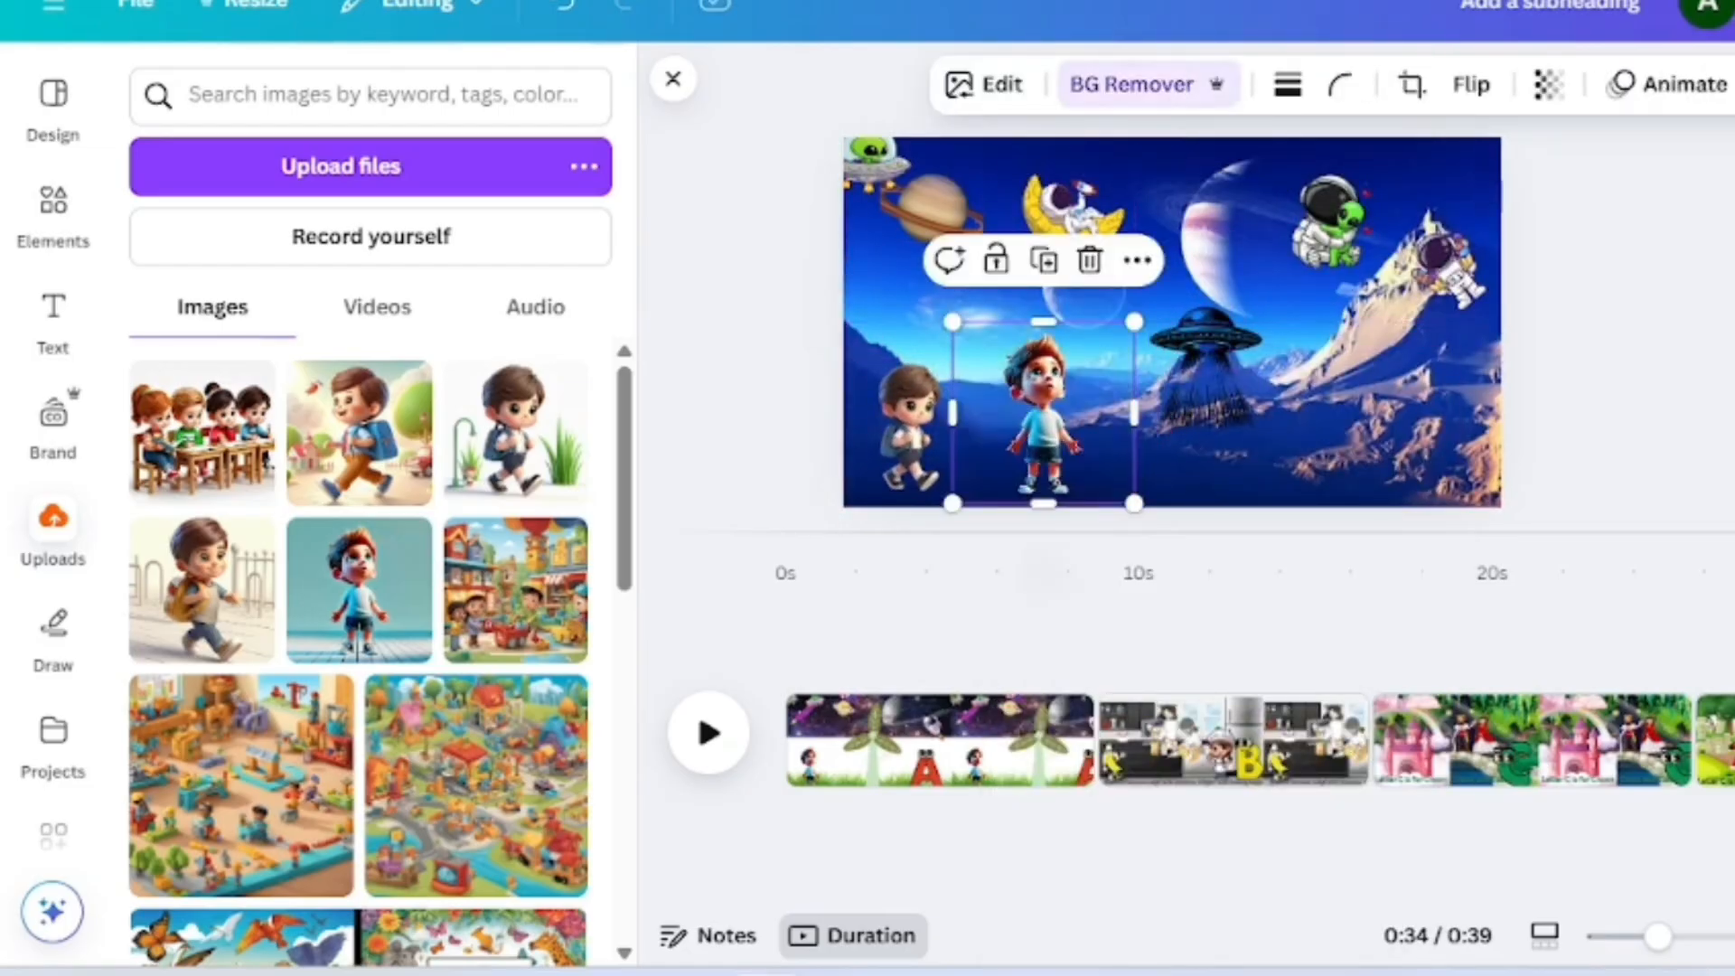
left_click_drag(909, 427, 1147, 419)
left_click_drag(1044, 413, 934, 416)
left_click_drag(1023, 326, 984, 367)
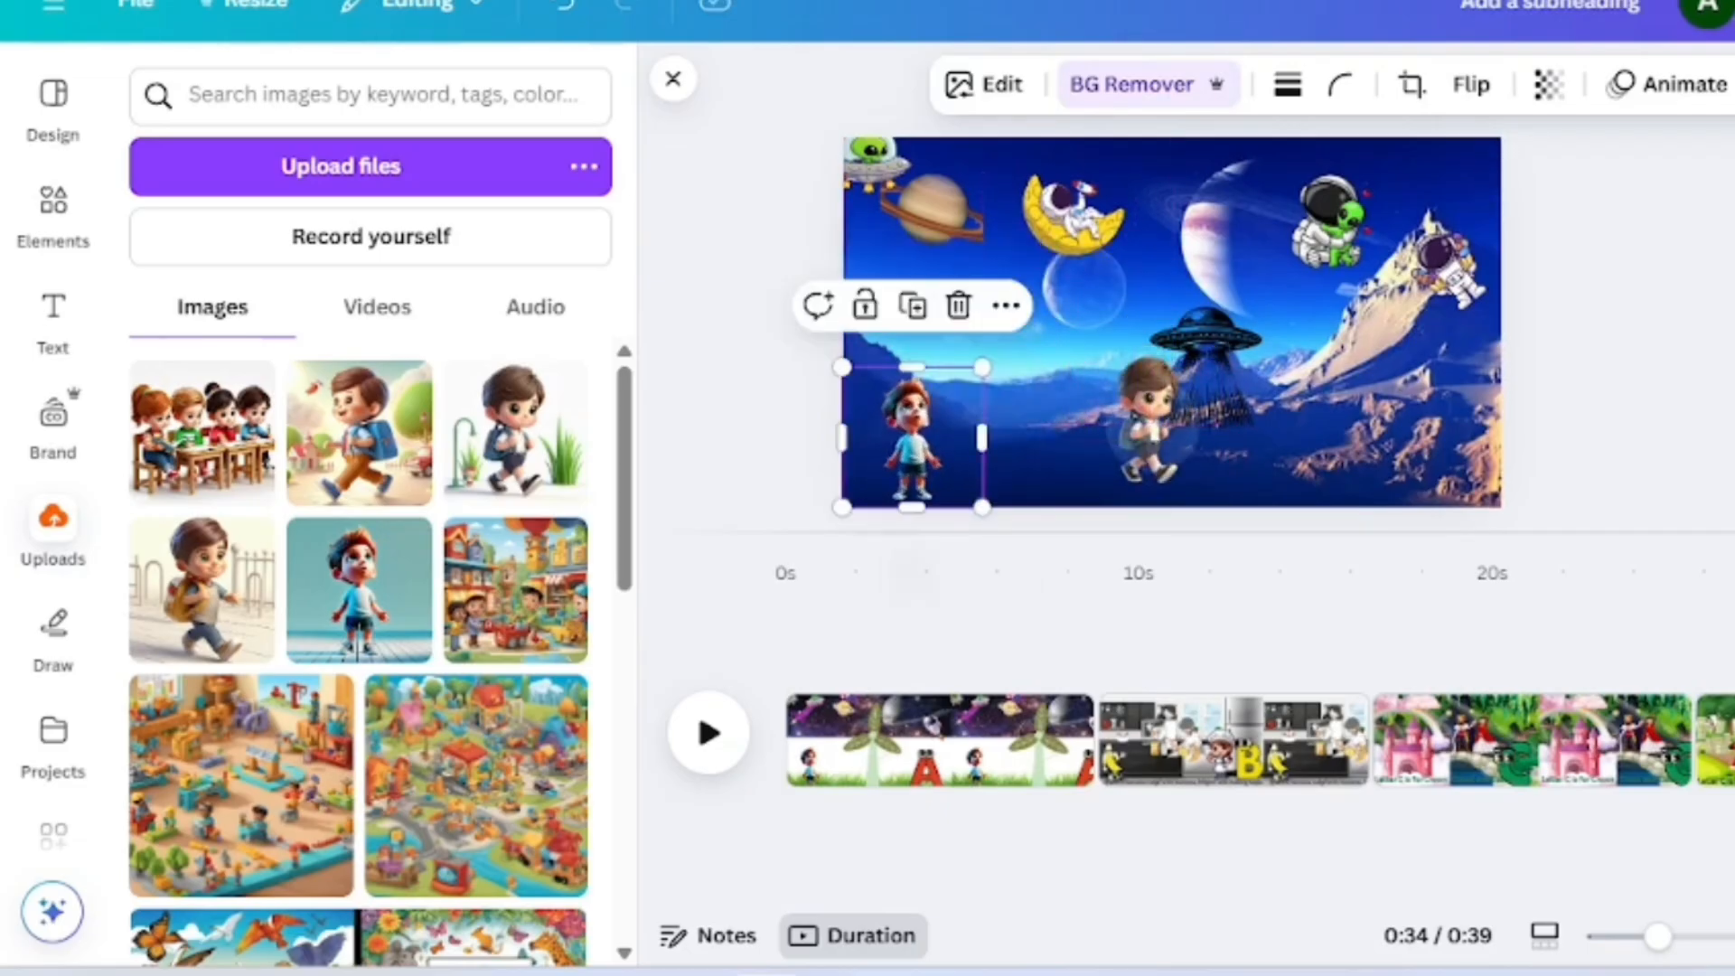
- Flip the backpack boy horizontally and place him slightly smaller on the ground to the right of the black flying saucer
left_click_drag(1147, 420, 1034, 426)
left_click(1471, 84)
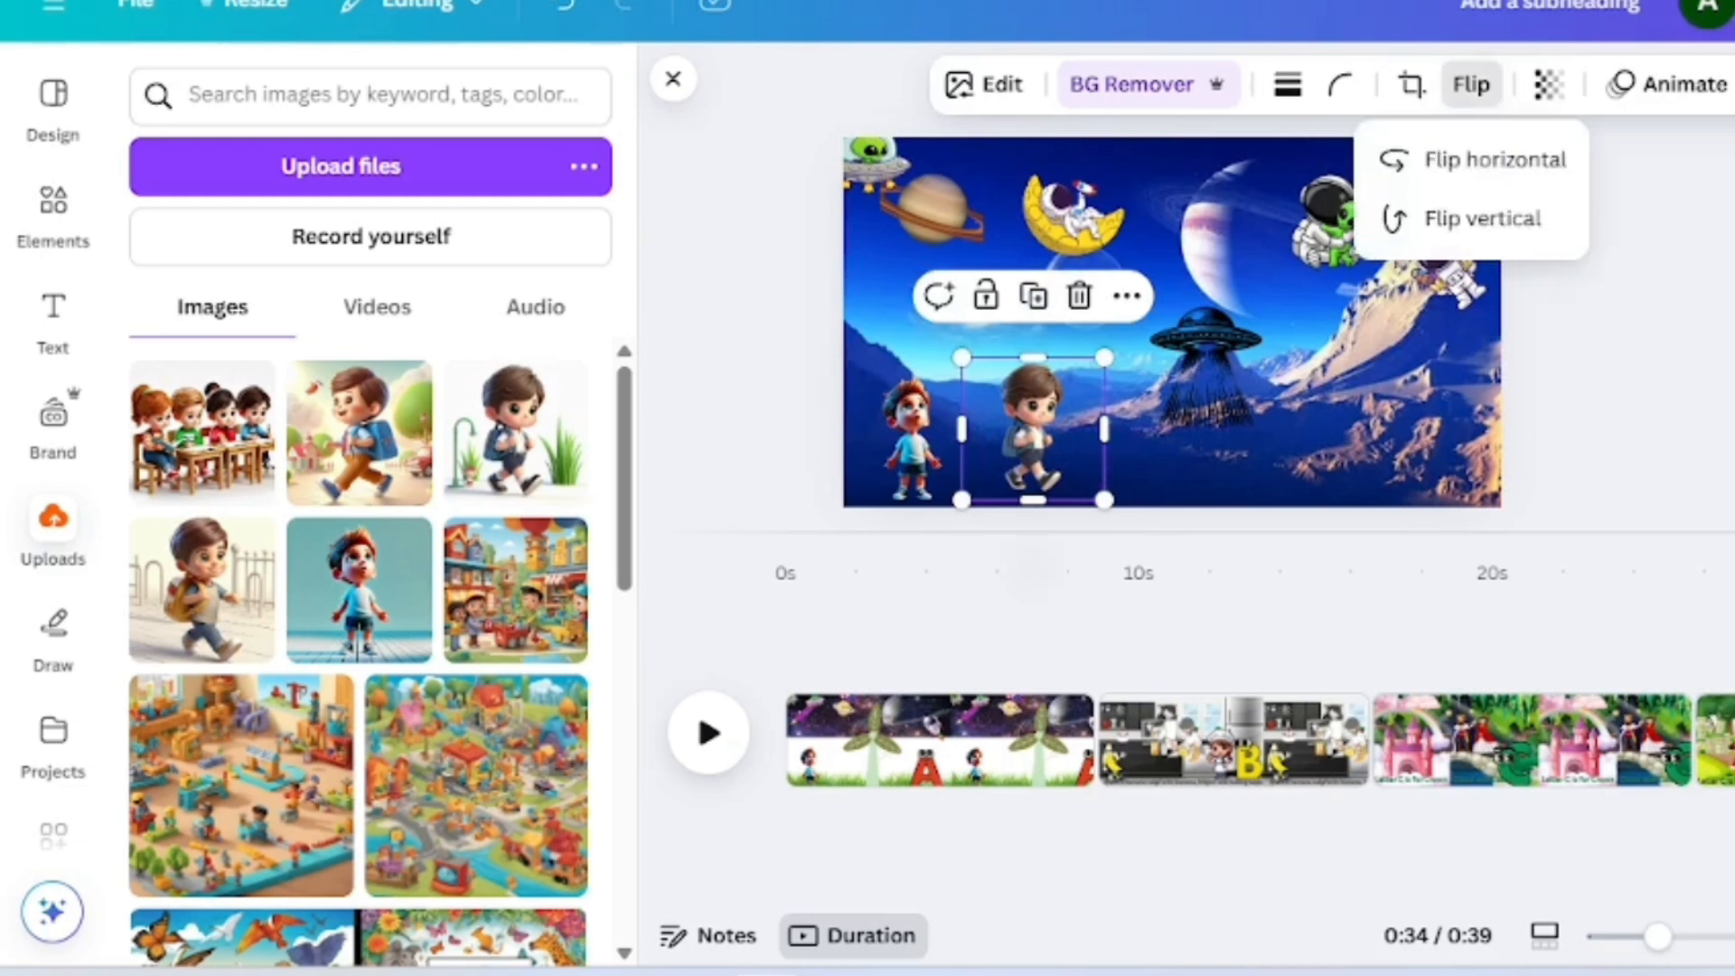
left_click_drag(1033, 429, 1290, 429)
left_click_drag(1361, 358, 1330, 387)
left_click(1624, 335)
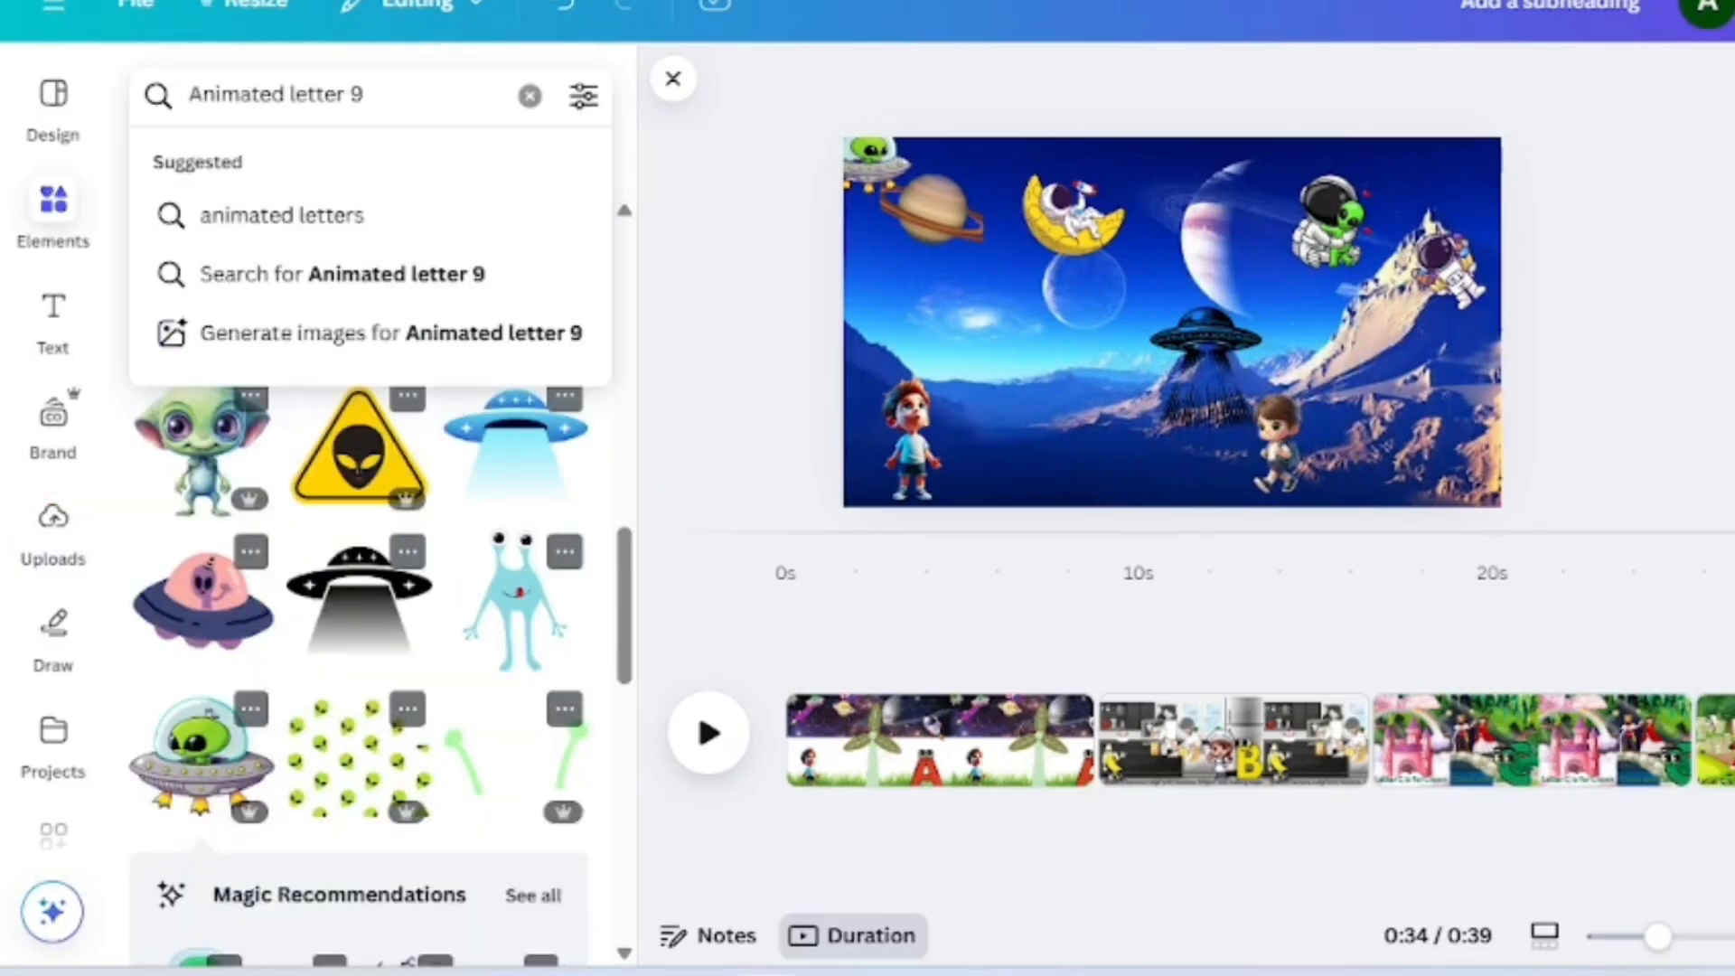
- Search the graphics for "Animated letter a", add the red A with eyes, and place it at reduced size in the lower-right corner
key("BackSpace")
type("a")
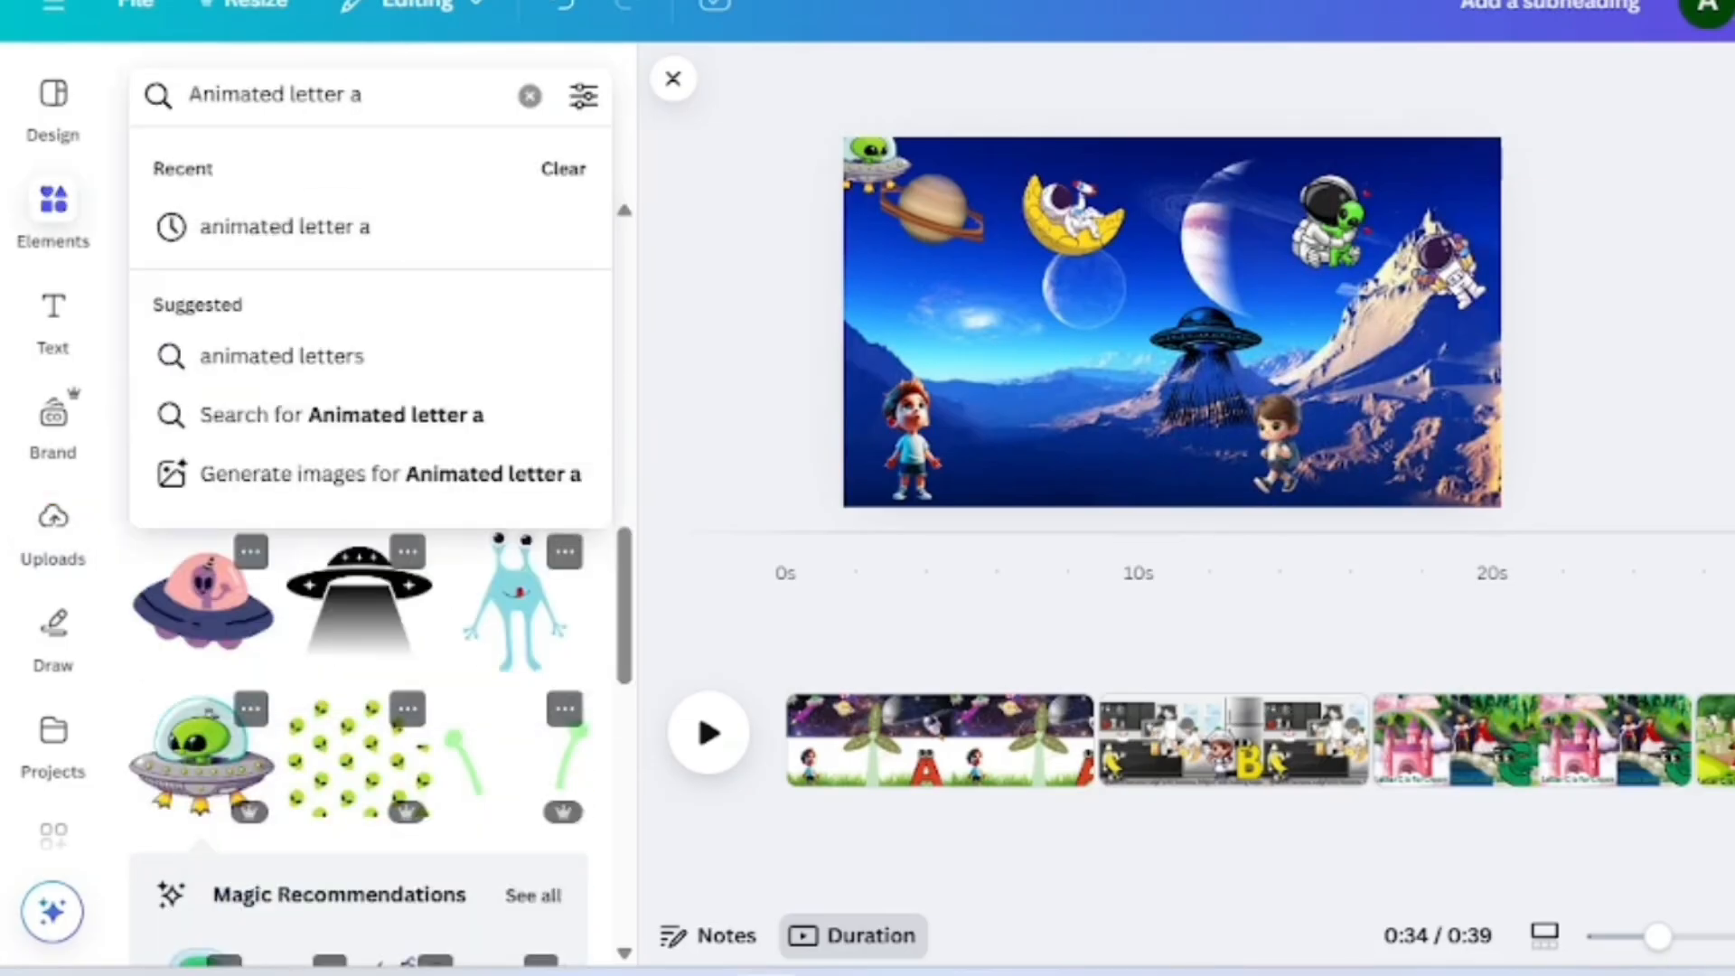
key("Return")
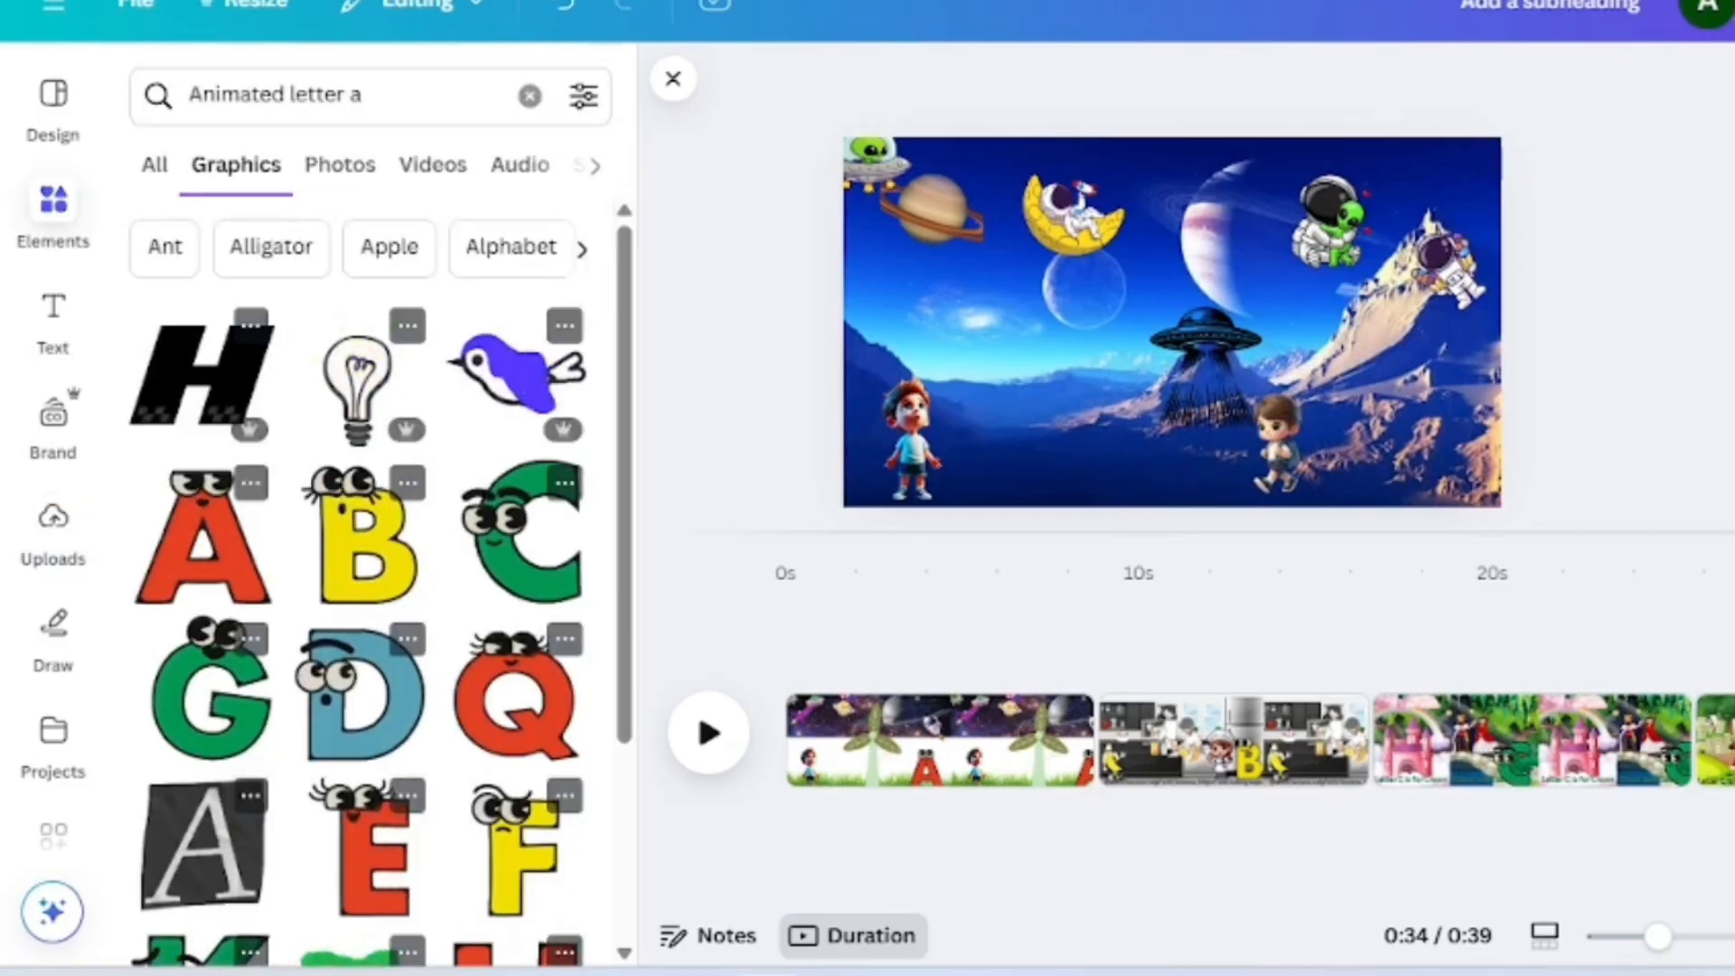
left_click(203, 538)
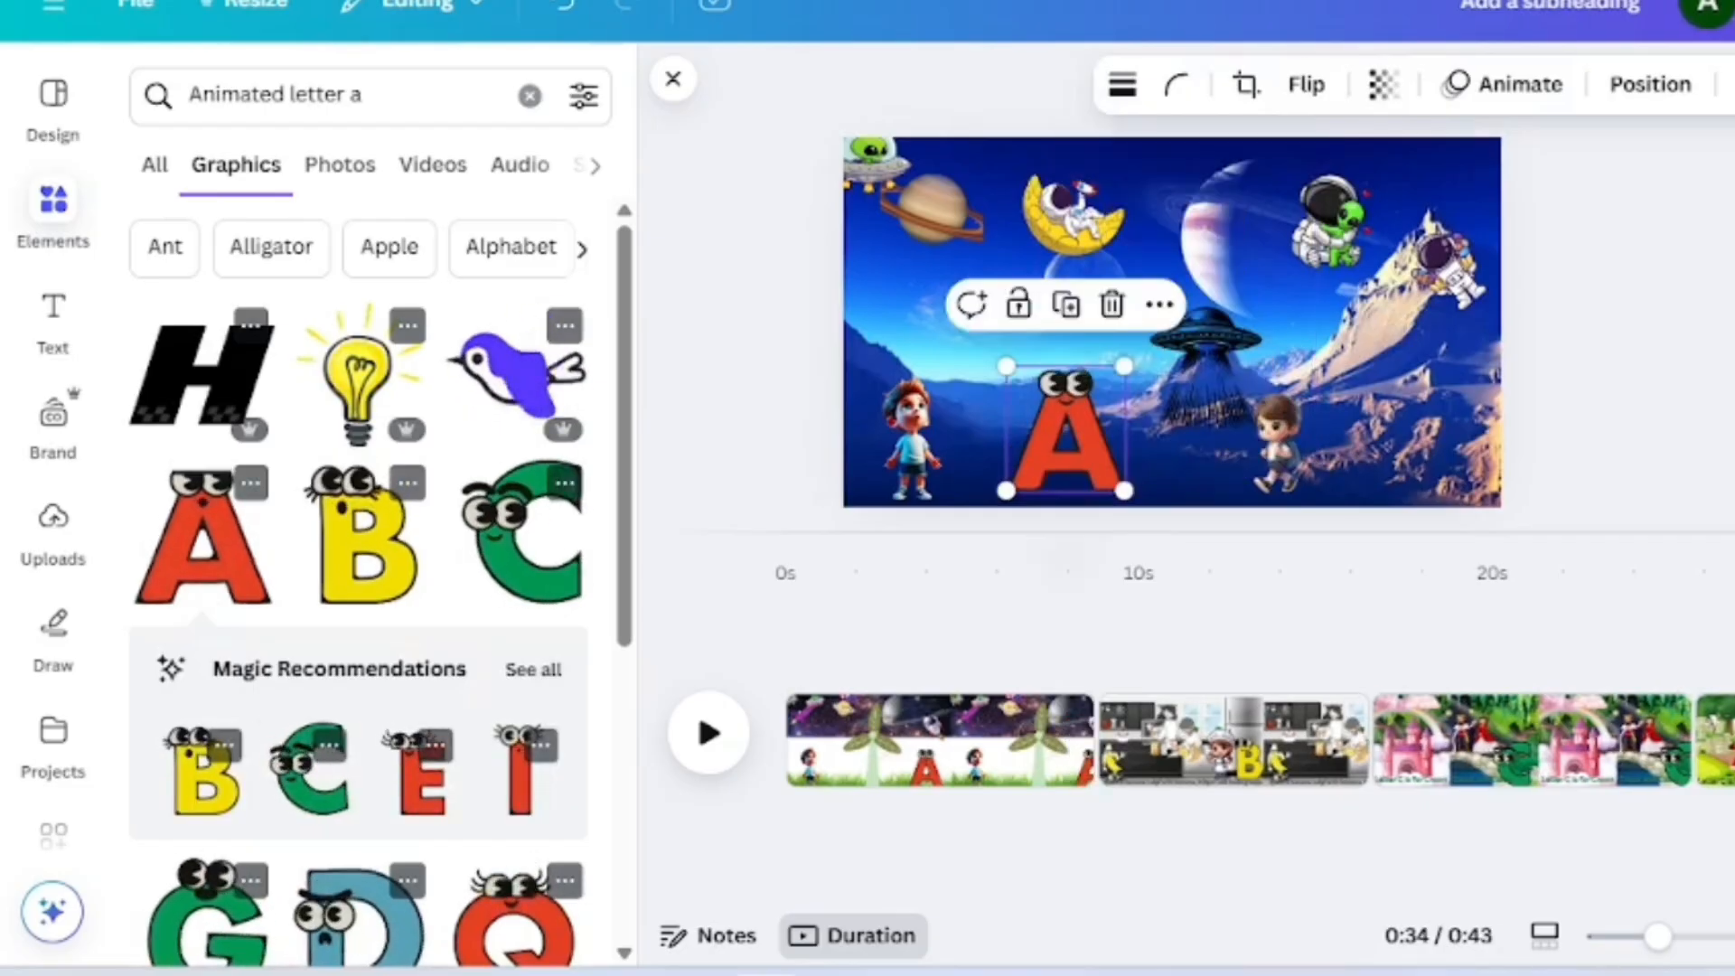
left_click_drag(1067, 434, 1420, 432)
left_click_drag(1480, 368, 1462, 390)
key("Escape")
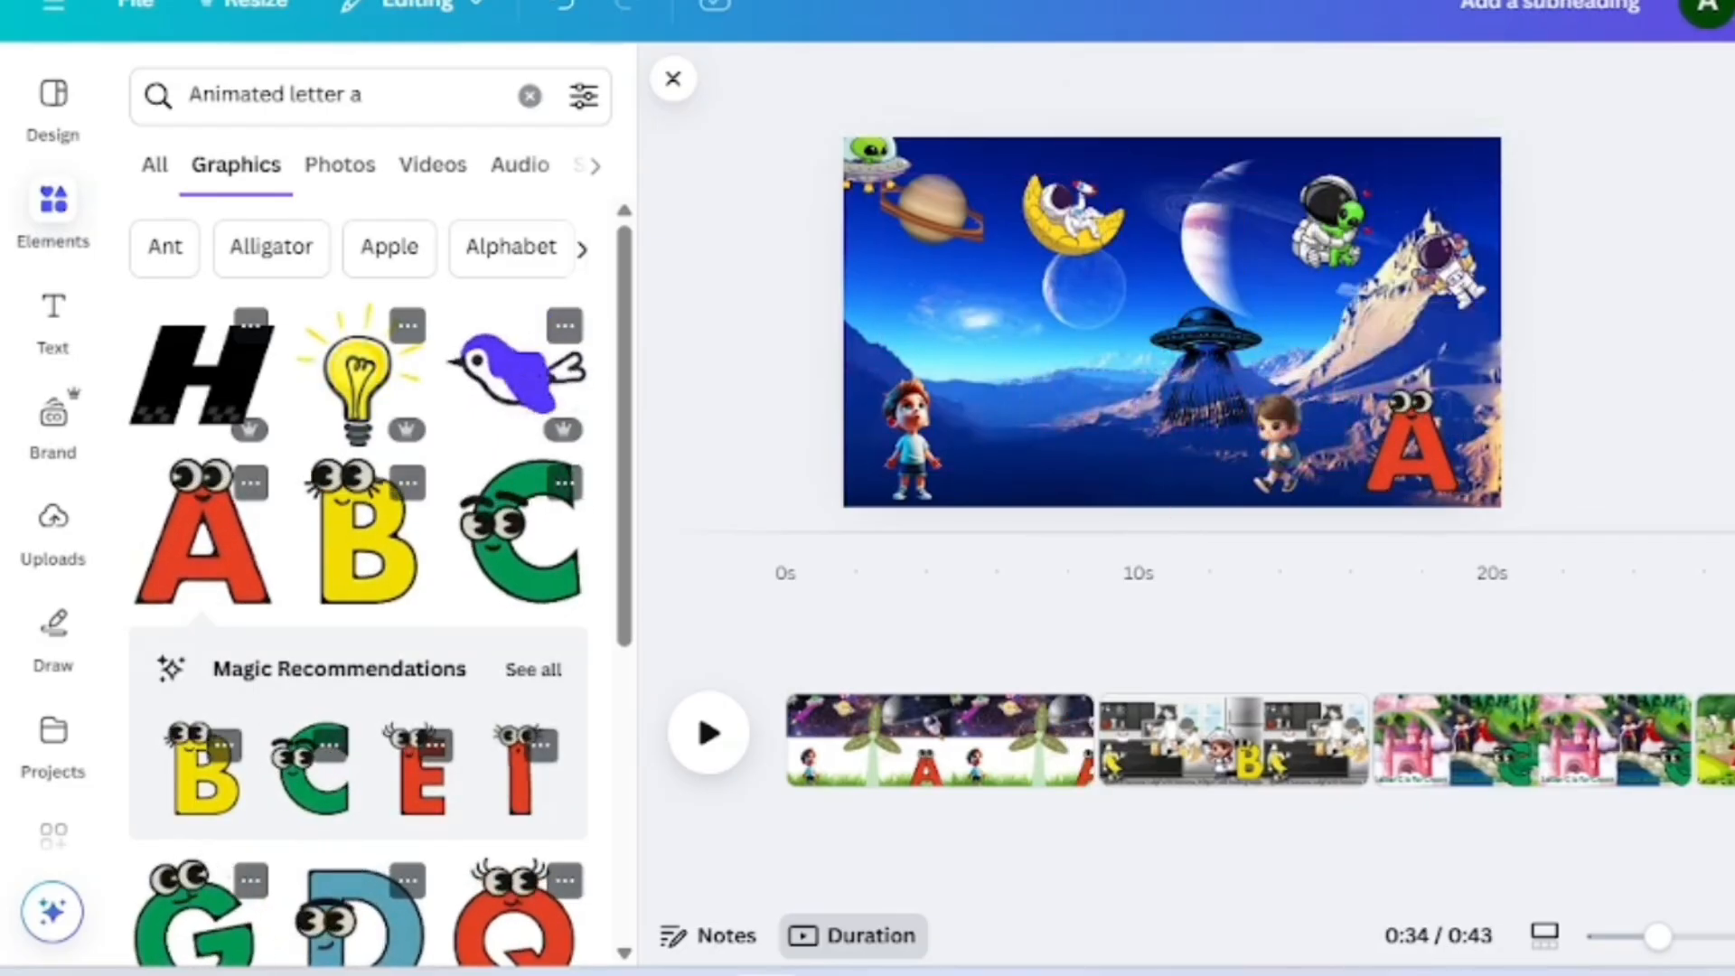
- Add a subheading text reading "Letter A is for Astronoid, Alien" and place it at the bottom centre of the space scene
left_click(53, 321)
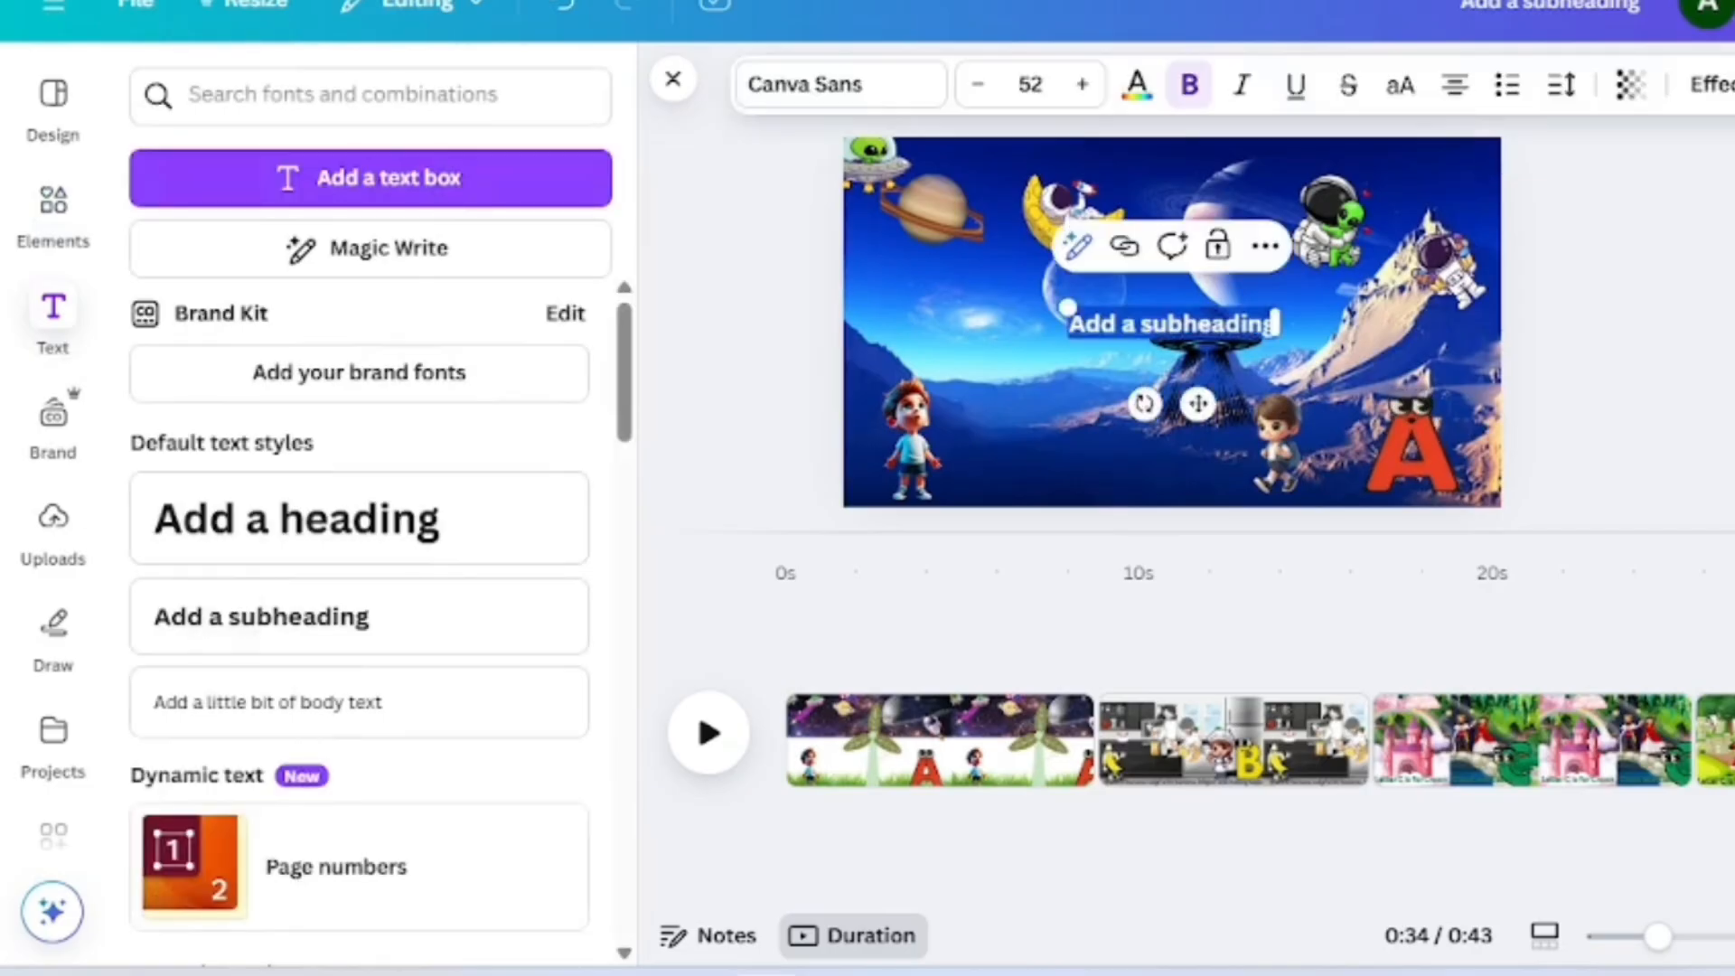
type("letter")
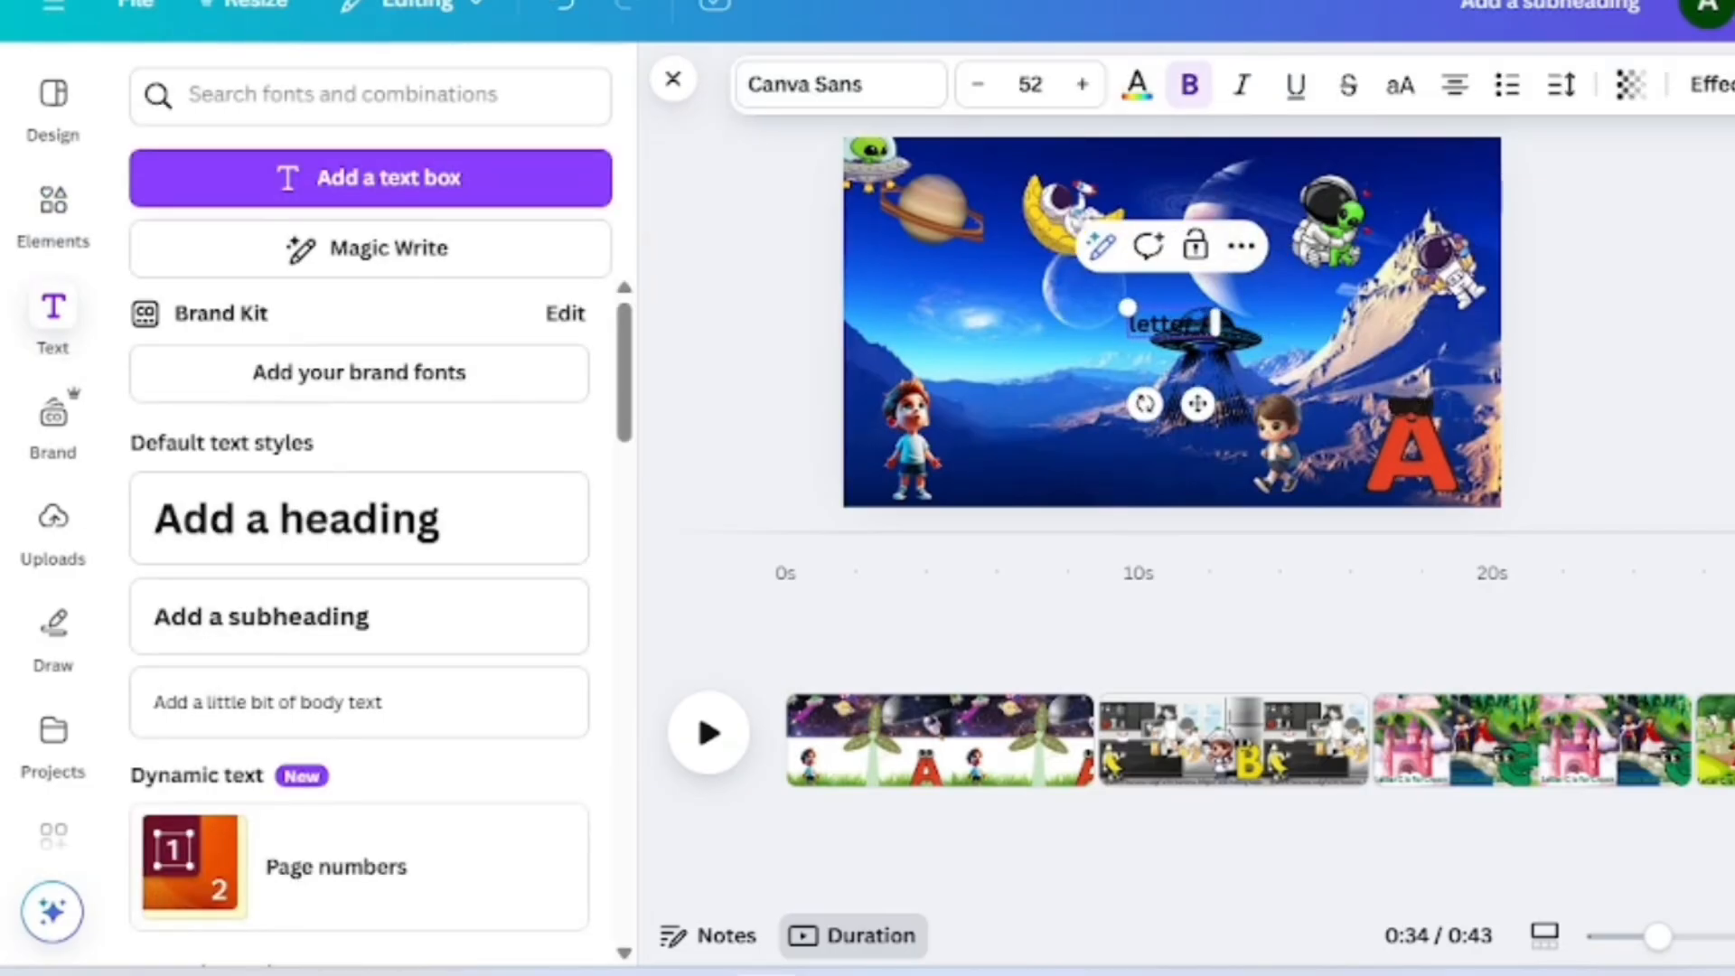
type(" A is forO Asteroid, Alliens")
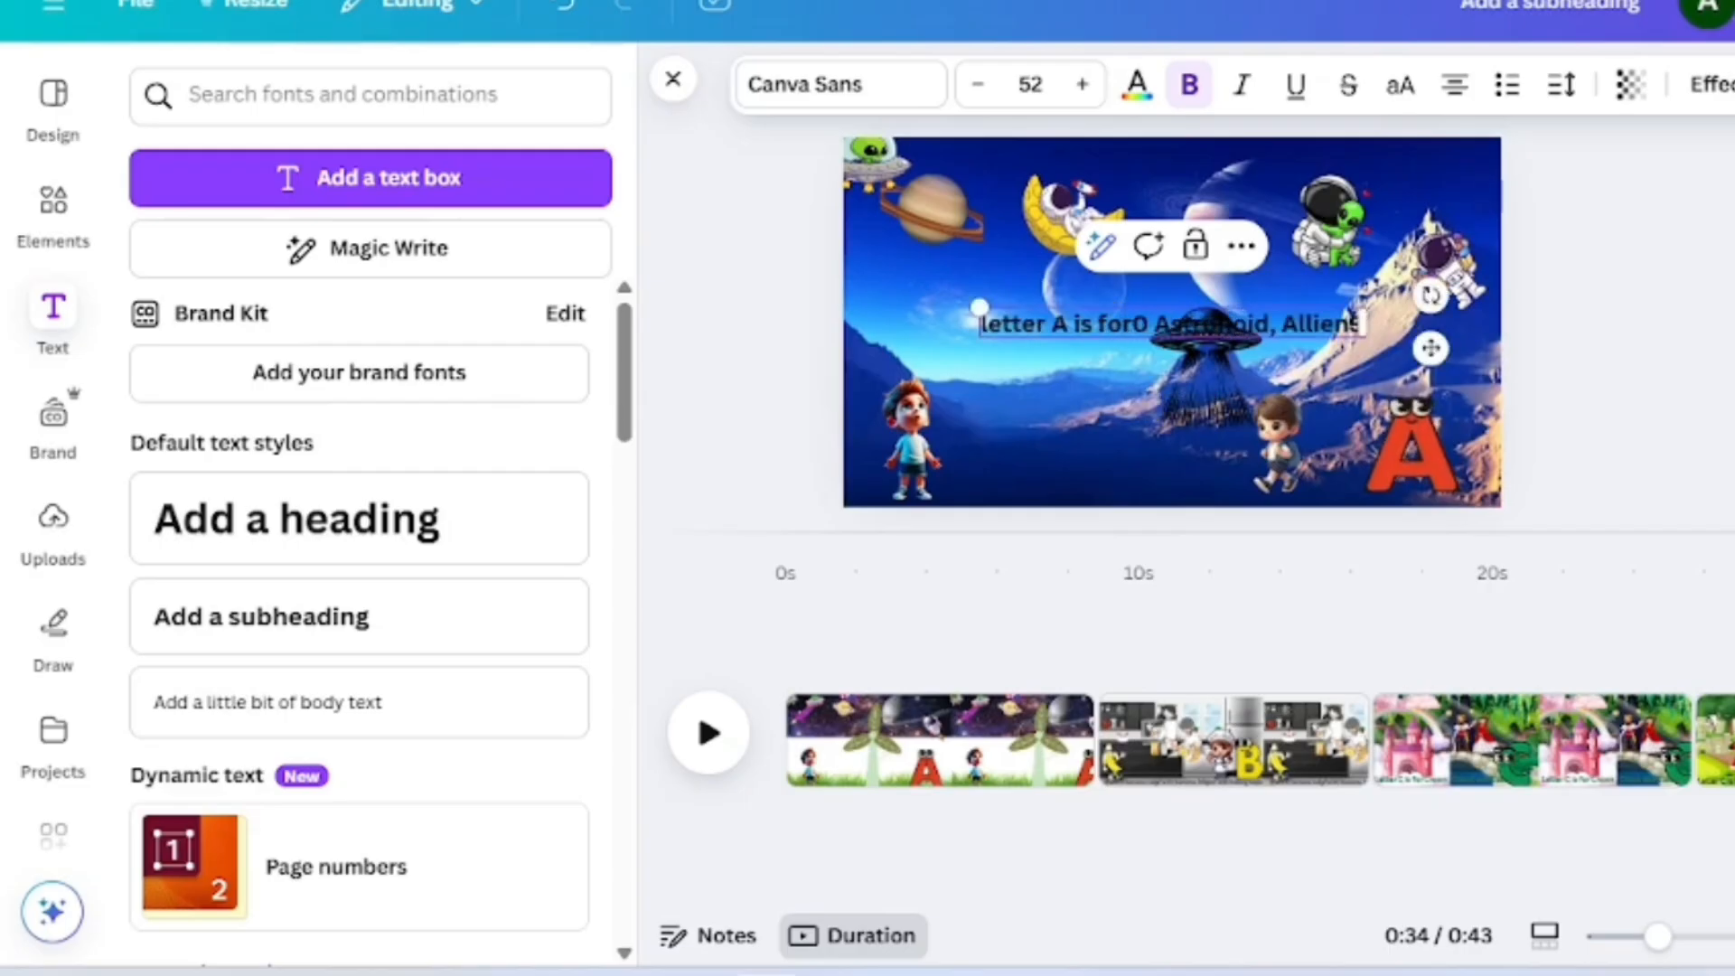
left_click_drag(1429, 346, 1397, 465)
left_click_drag(1140, 442, 1139, 444)
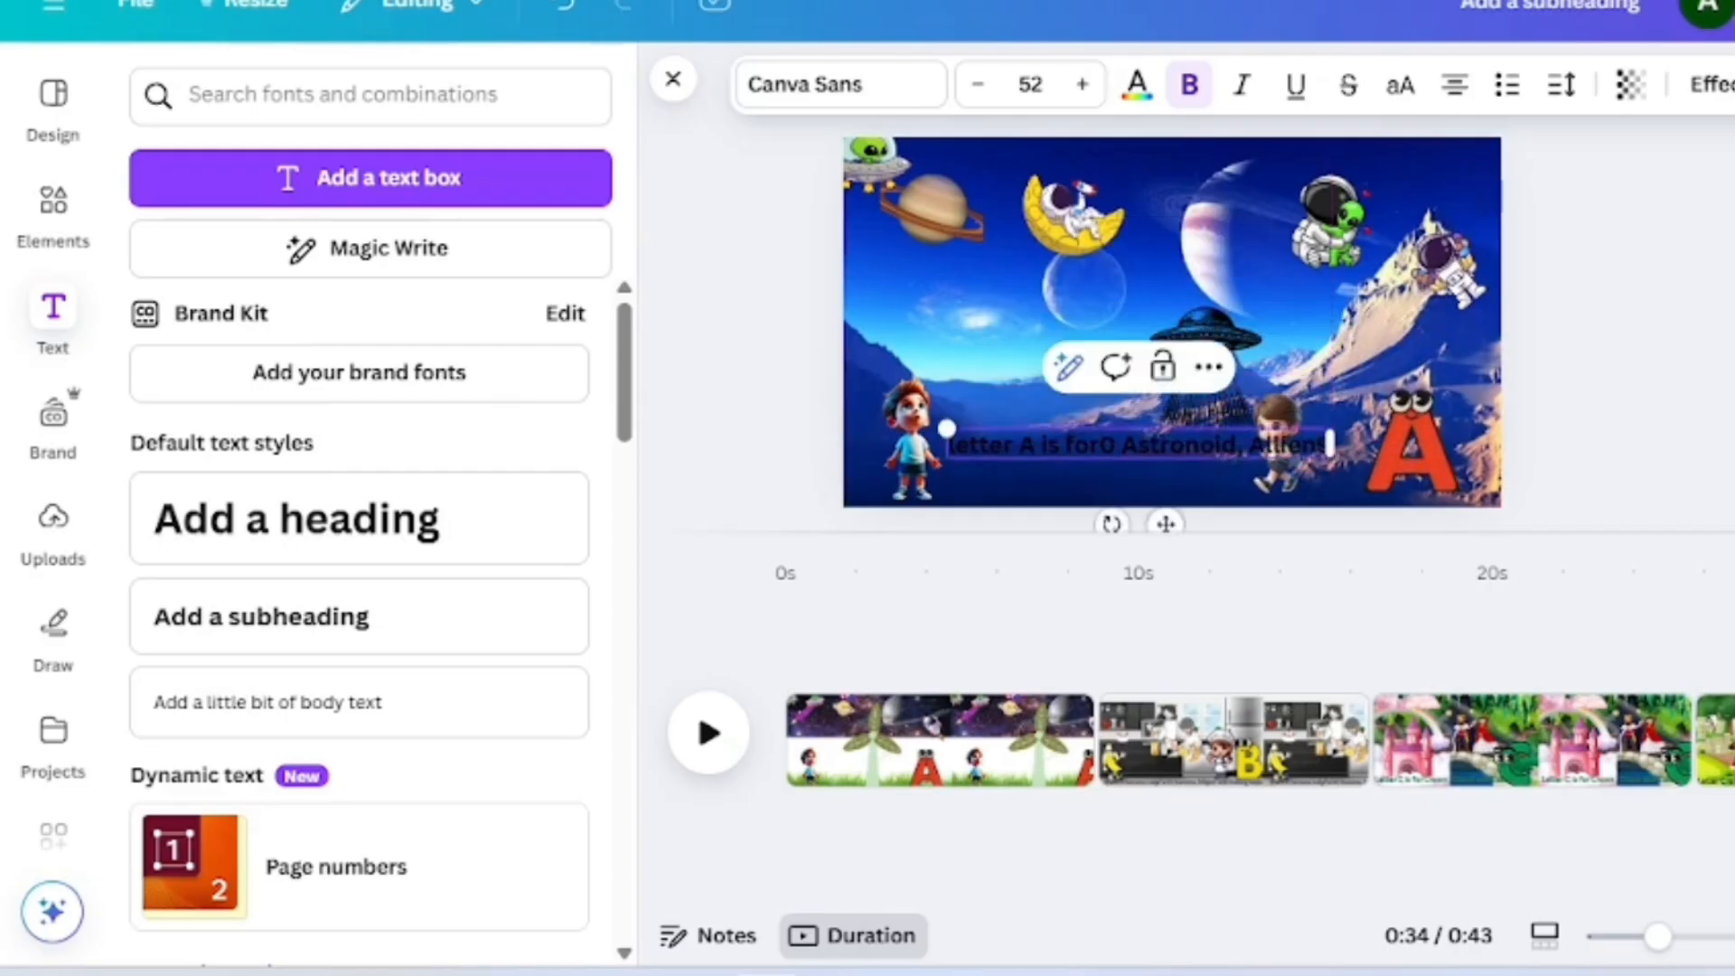
key("BackSpace")
left_click_drag(1138, 444, 1134, 485)
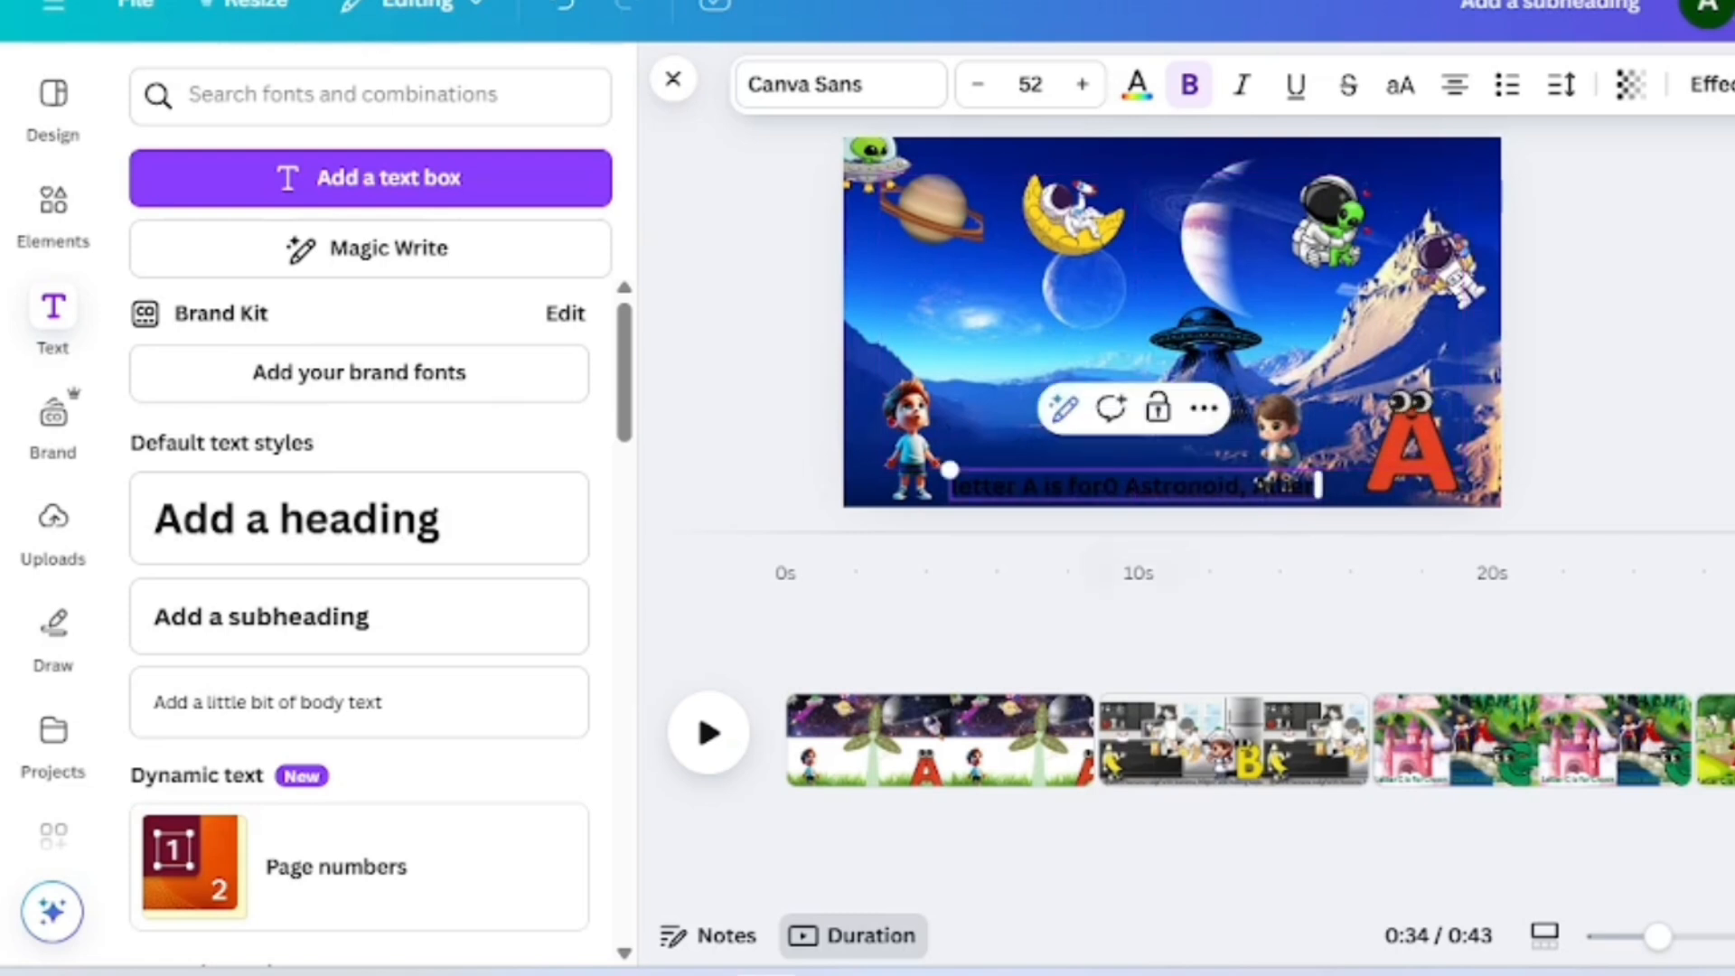
- Recolour the caption text at the bottom of the space scene to the light blue from the photo colours
left_click(1136, 84)
left_click(555, 317)
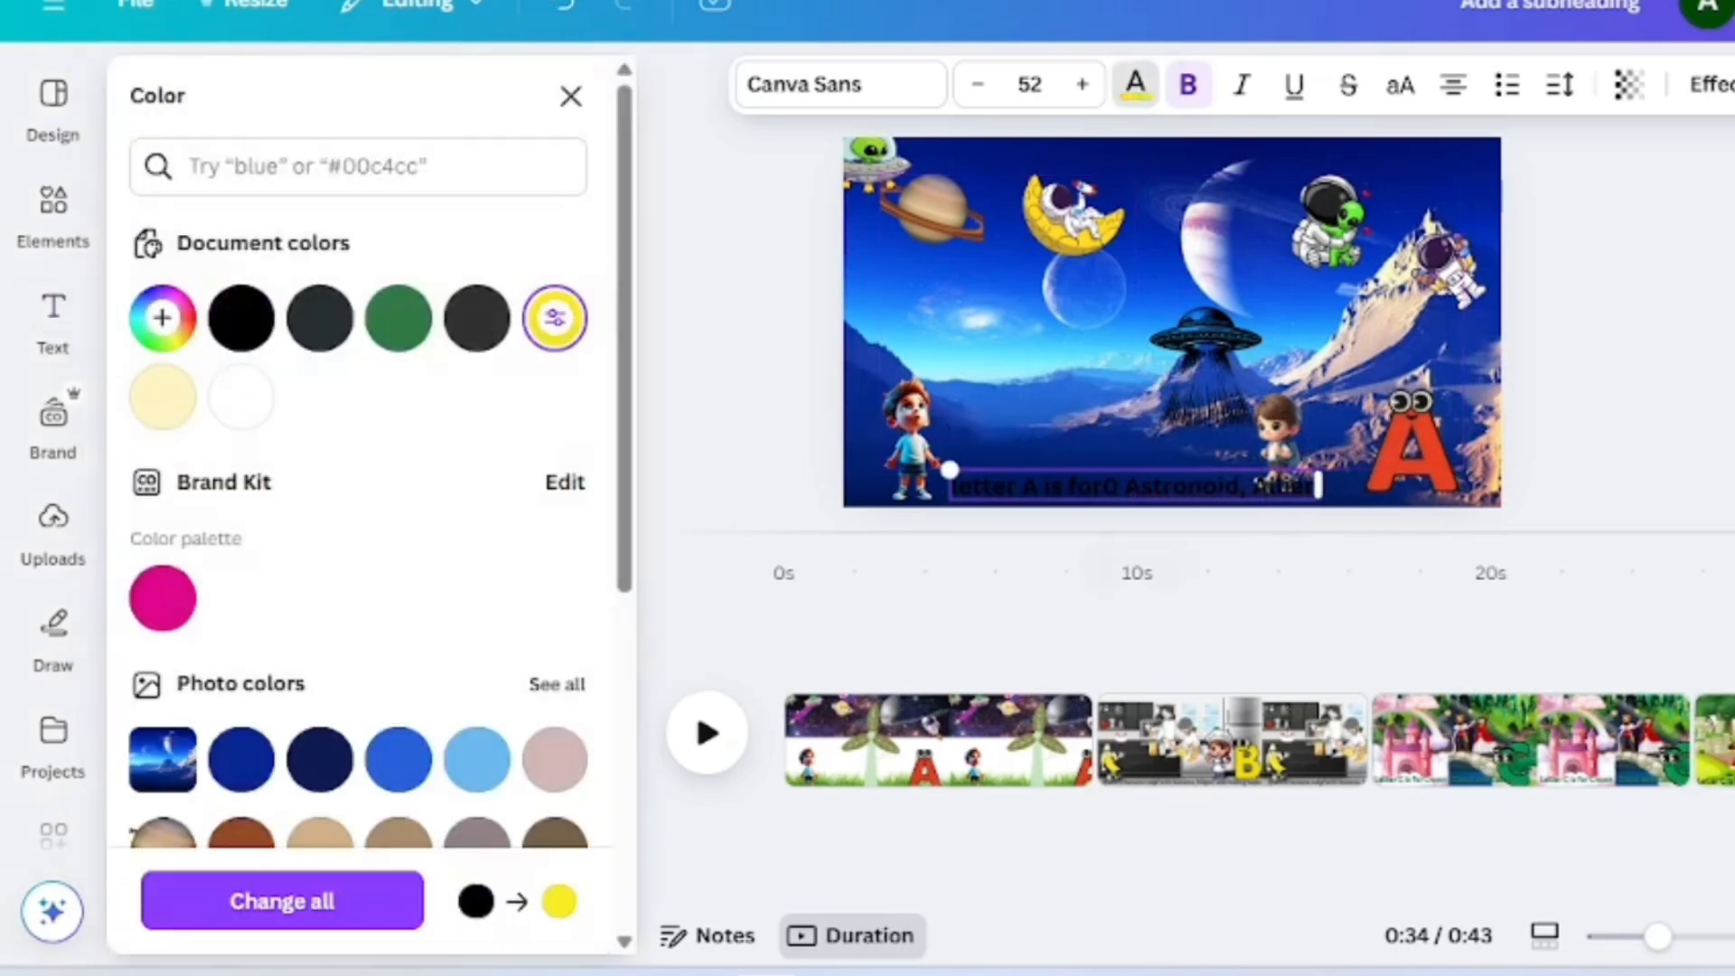
left_click(282, 901)
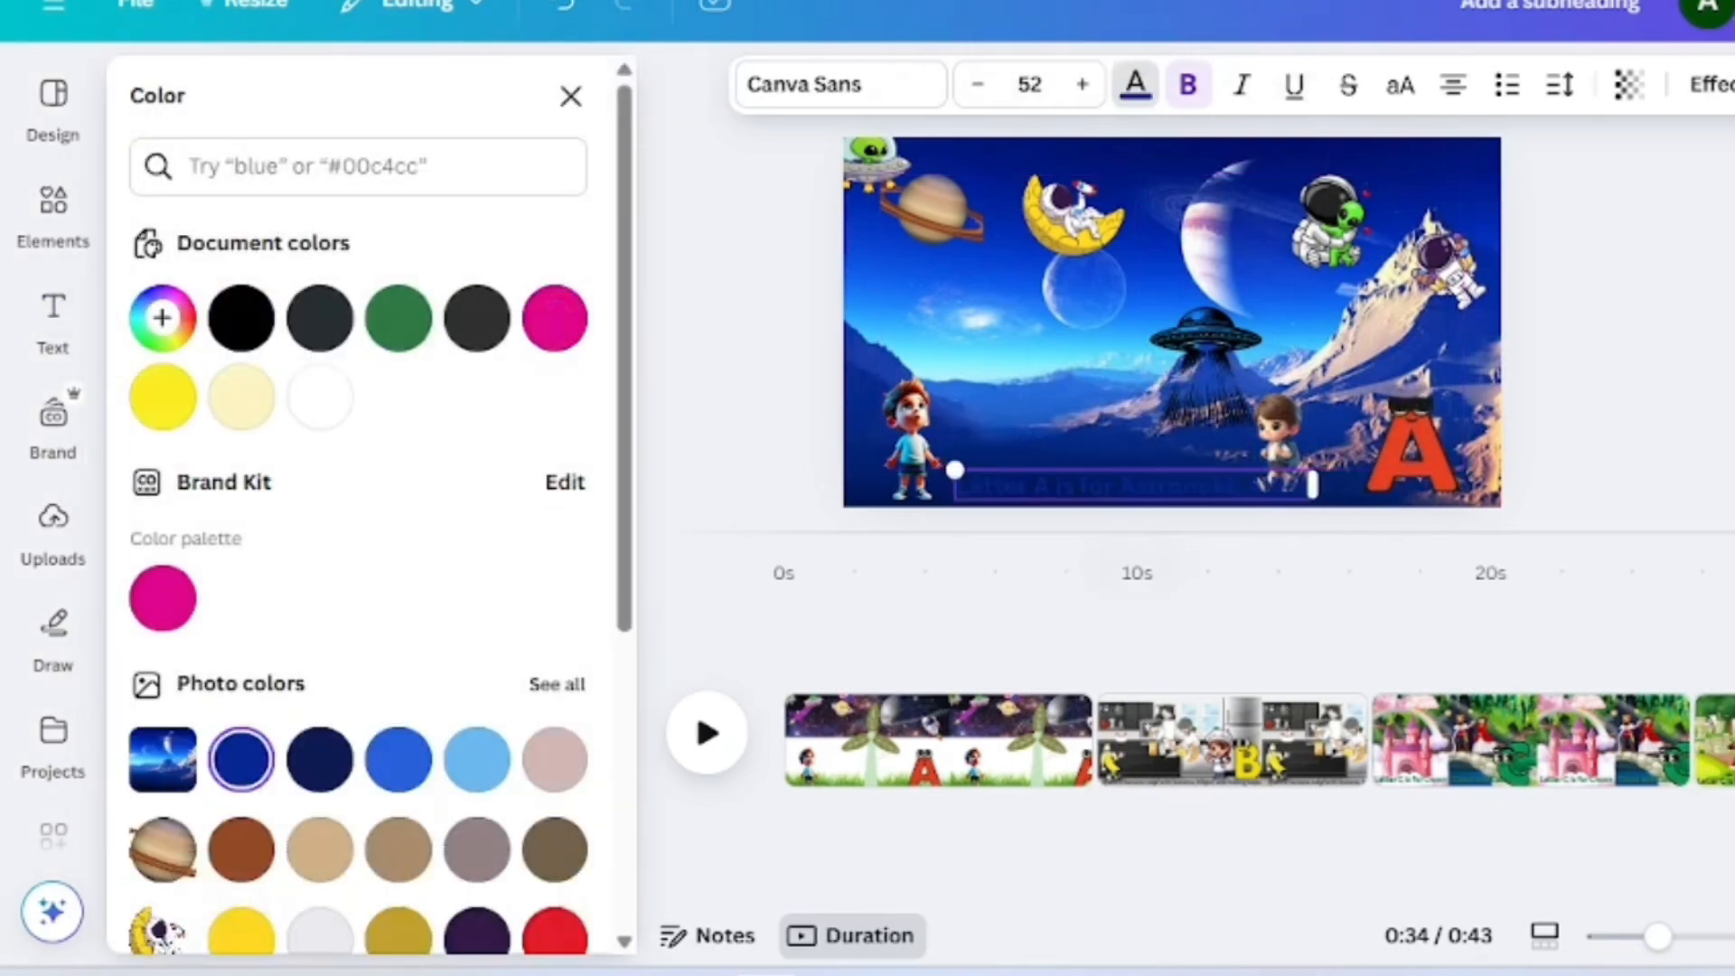
left_click(476, 759)
left_click(398, 759)
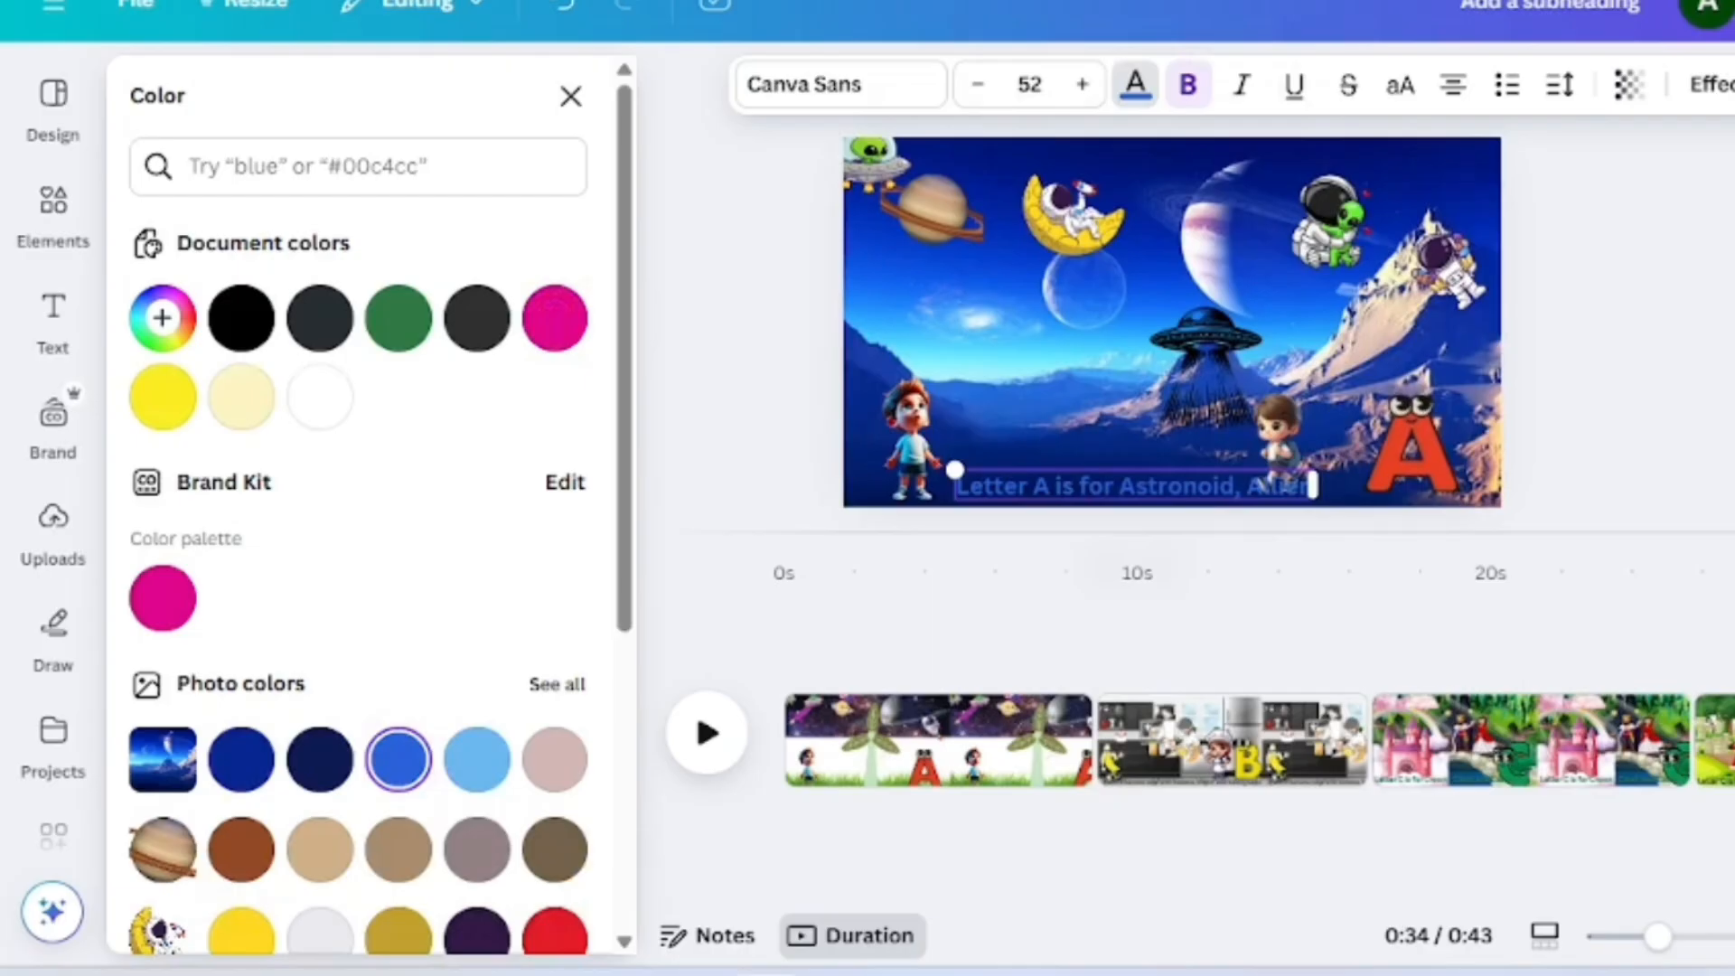
left_click(554, 759)
left_click(476, 759)
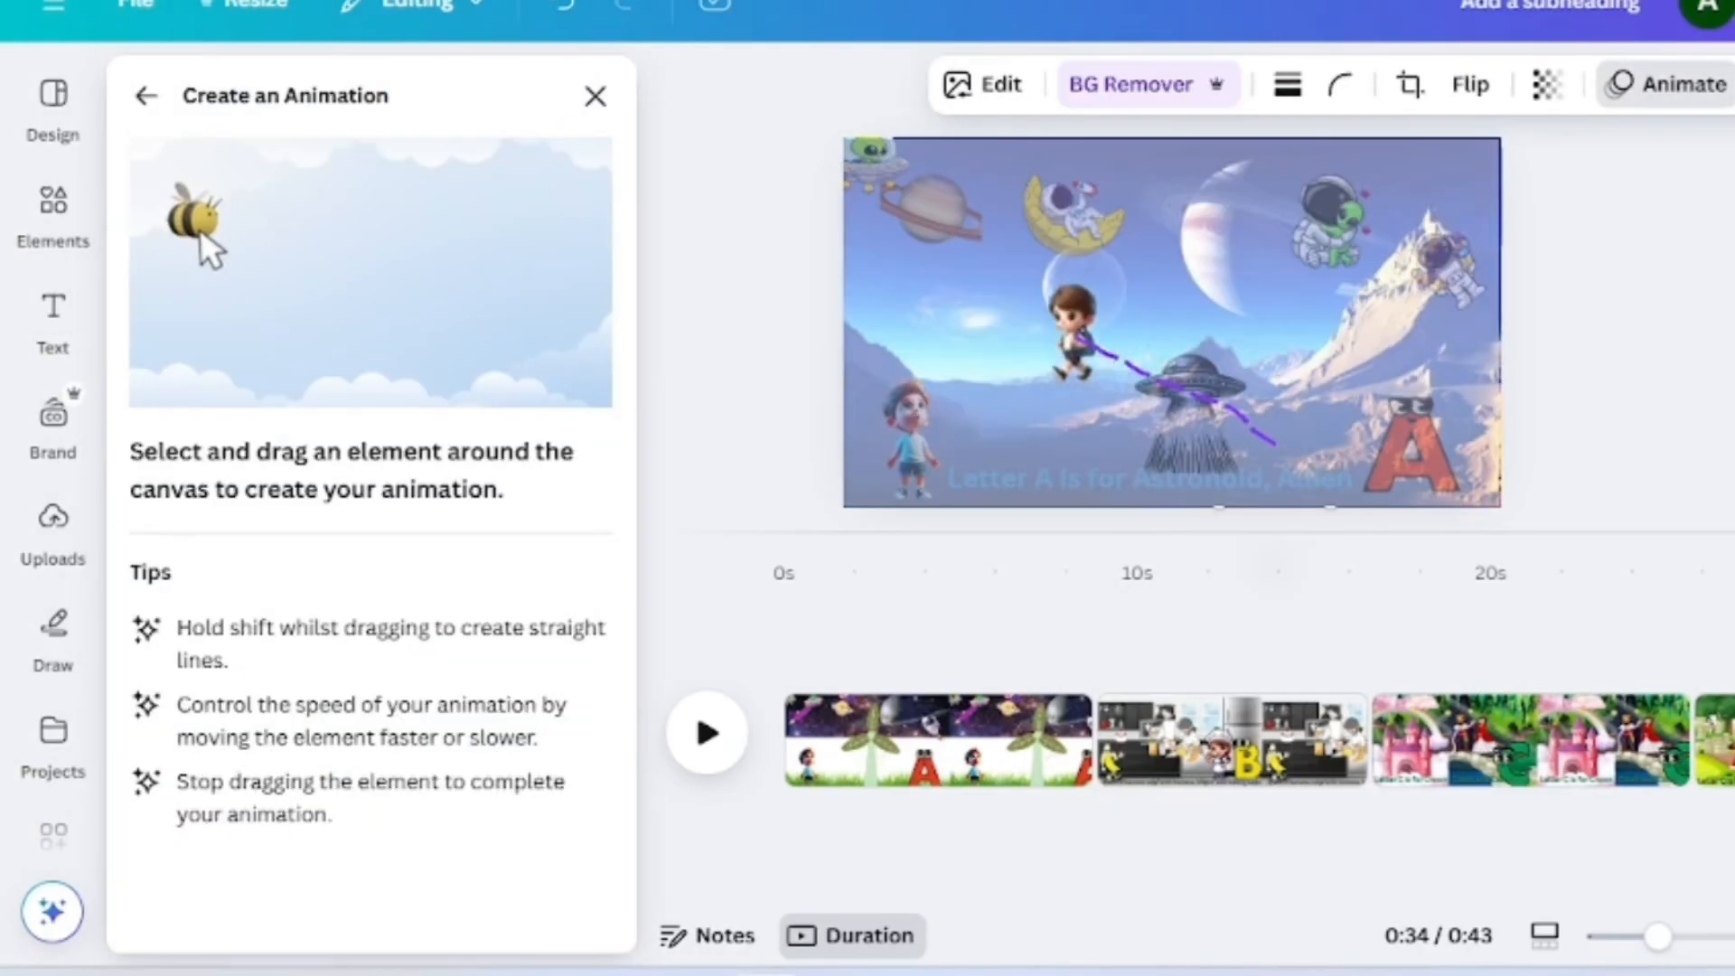
- Create a custom animation path that moves the backpack boy up and to the left across the space scene
left_click_drag(1208, 379, 948, 253)
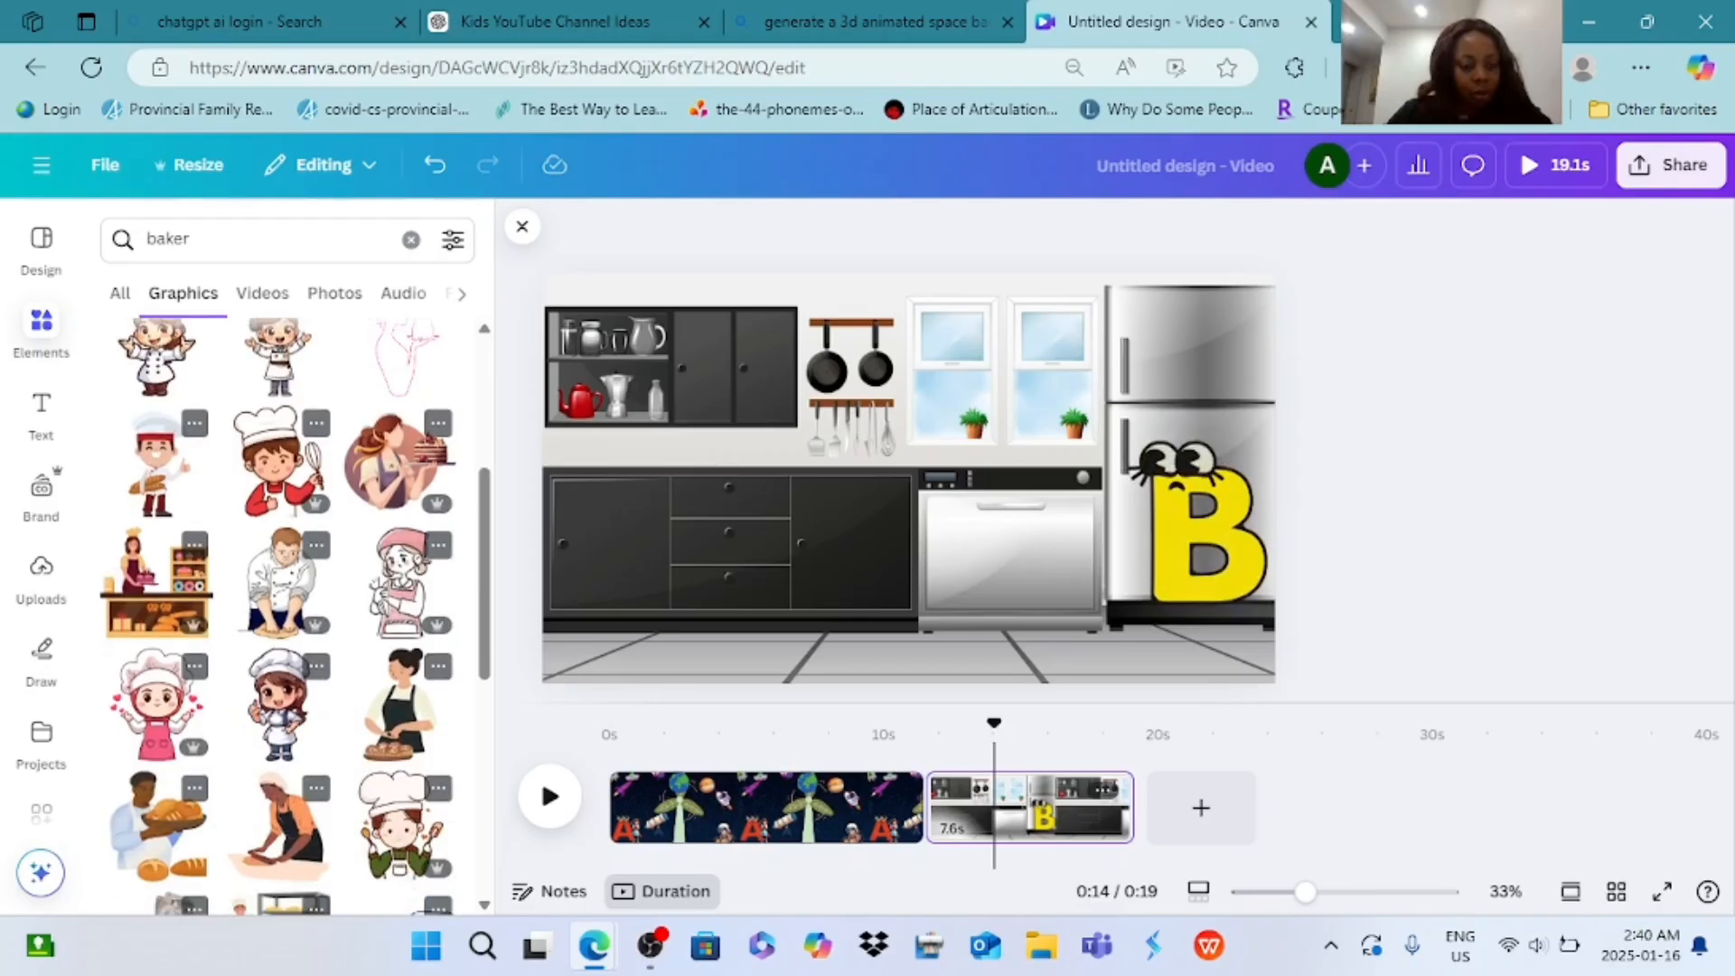
- Add the brown-haired girl chef from the "baker" graphics, enlarge her, and stand her on the floor just left of the yellow B
scroll(280, 615, "down", 3)
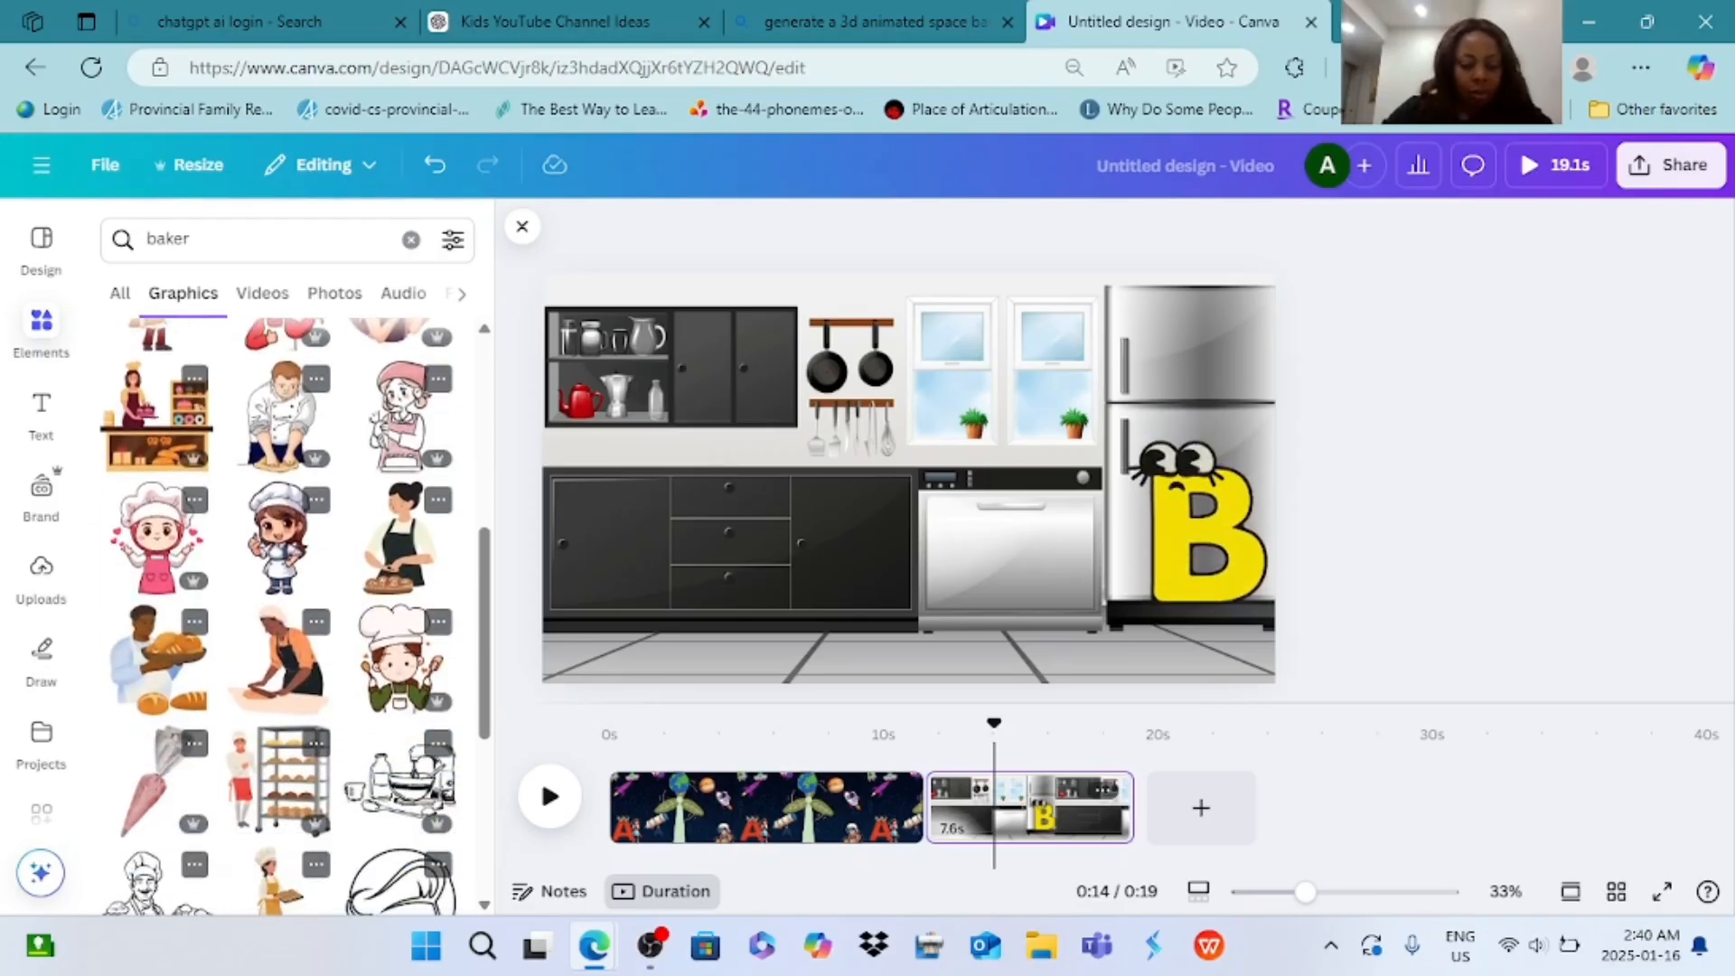
left_click(278, 537)
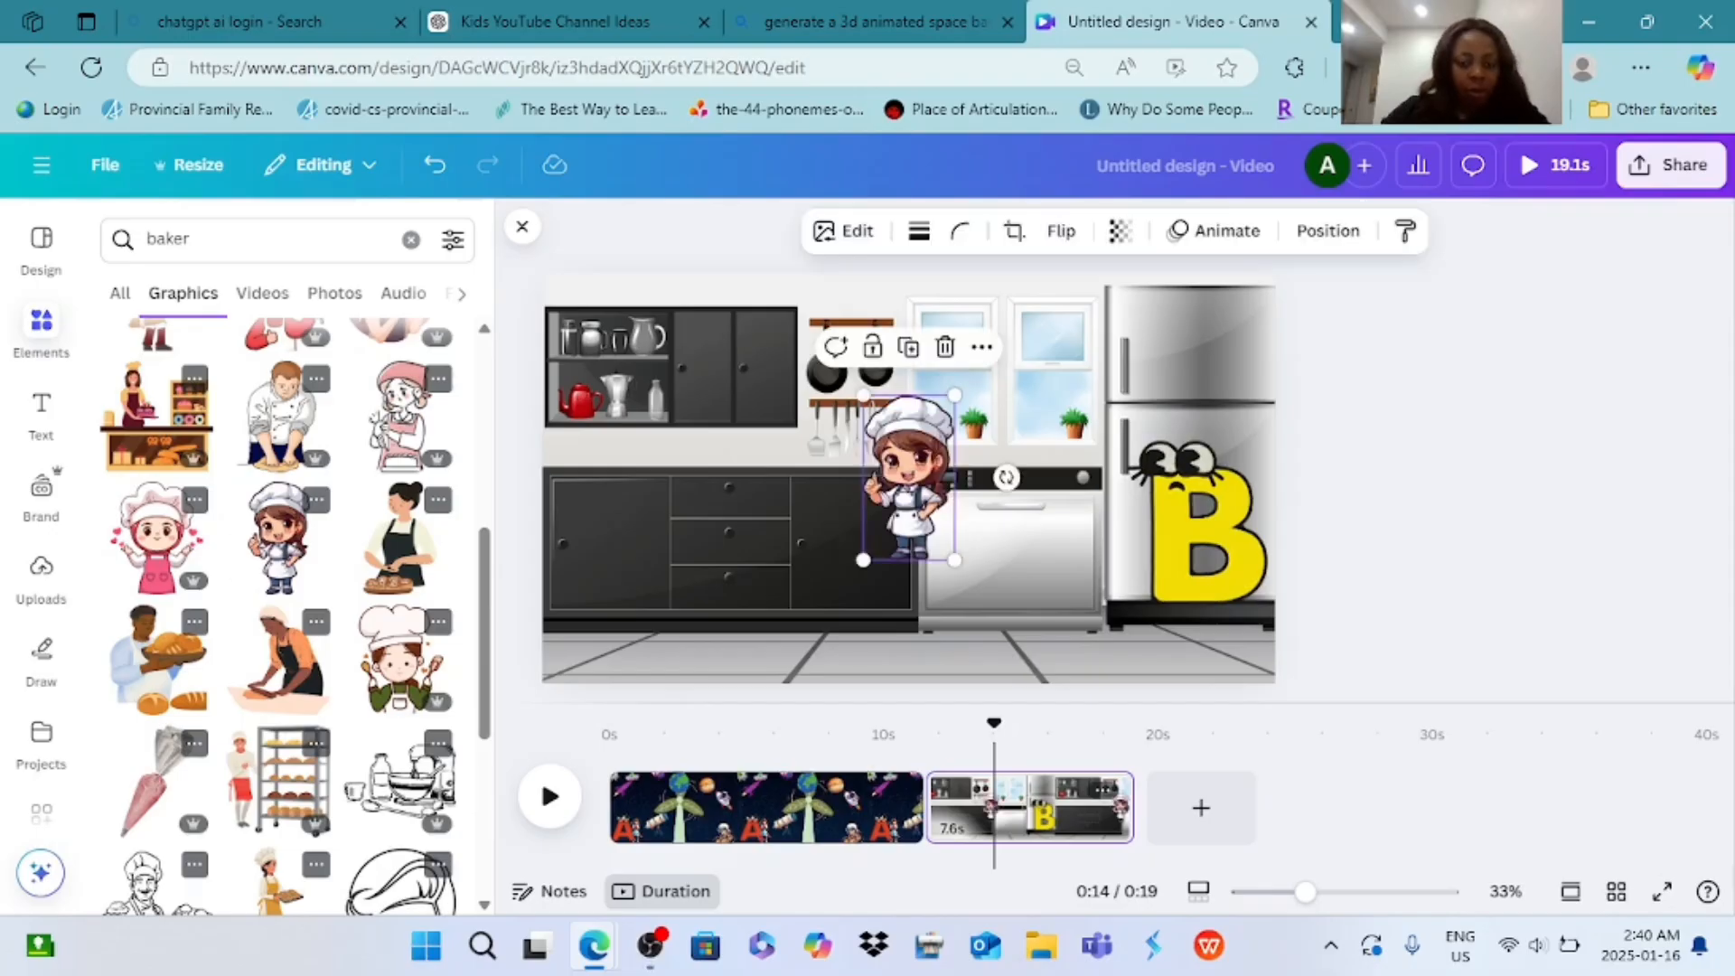
left_click_drag(905, 479, 1059, 514)
left_click_drag(1104, 595, 1135, 650)
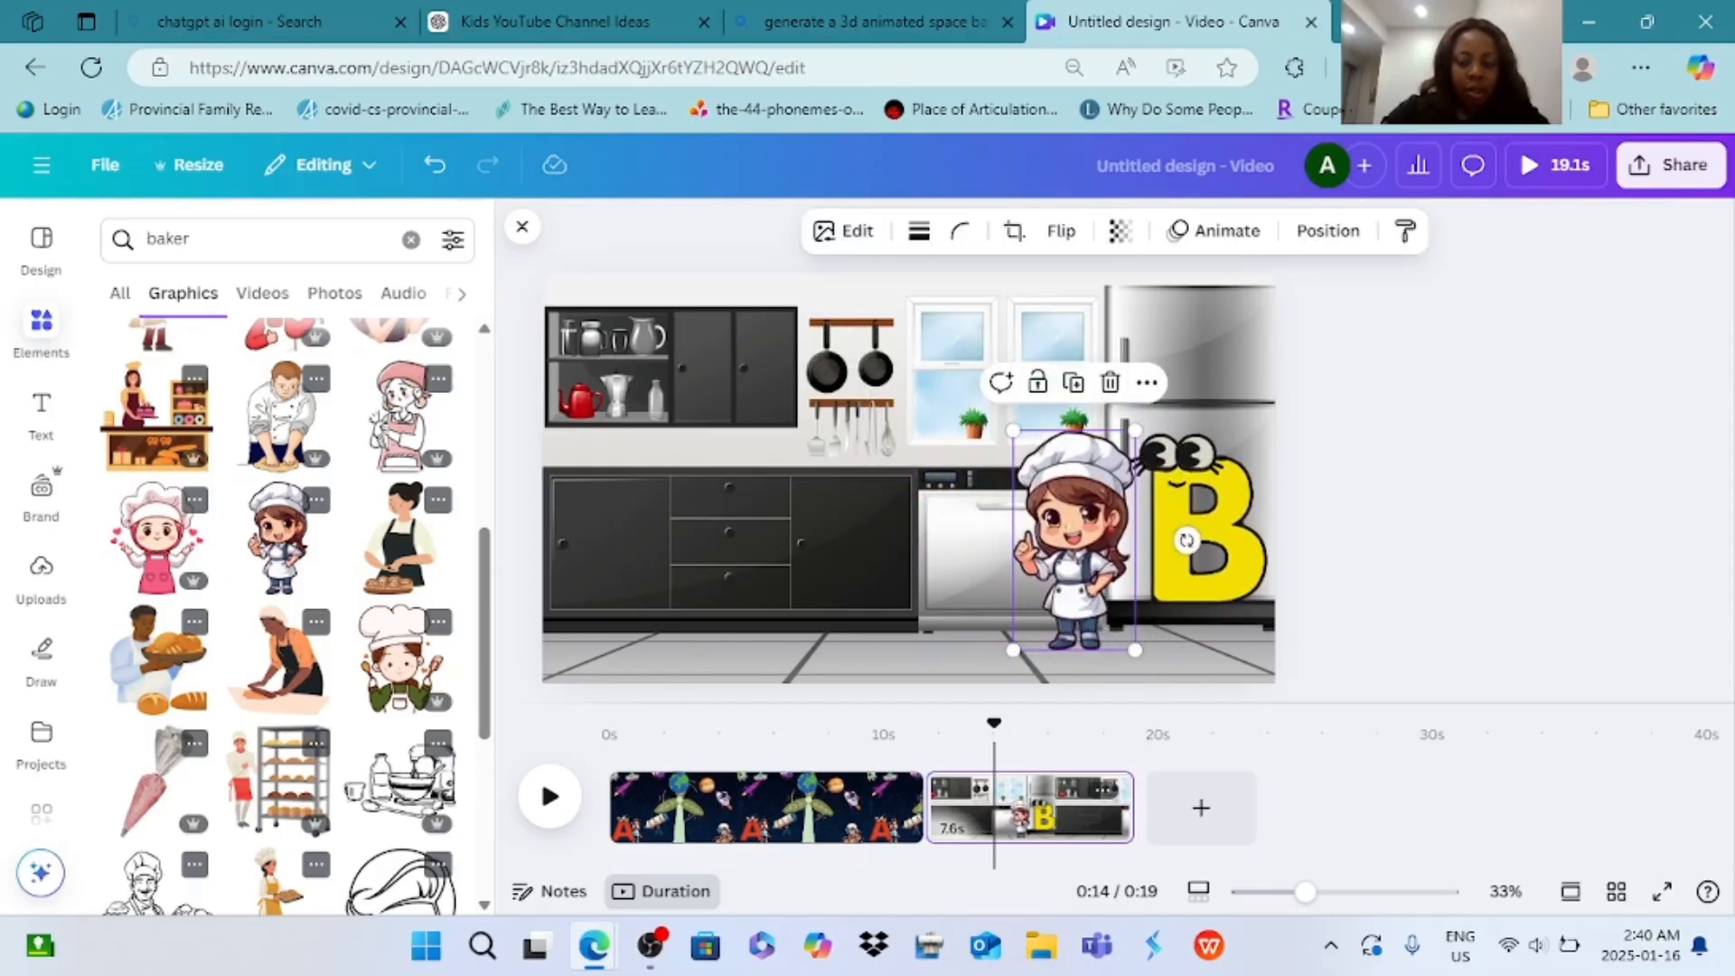
key("Escape")
- Add the smiling orange banana from the "animated banana" graphics and place it small on the counter, left of the girl chef
scroll(293, 614, "down", 10)
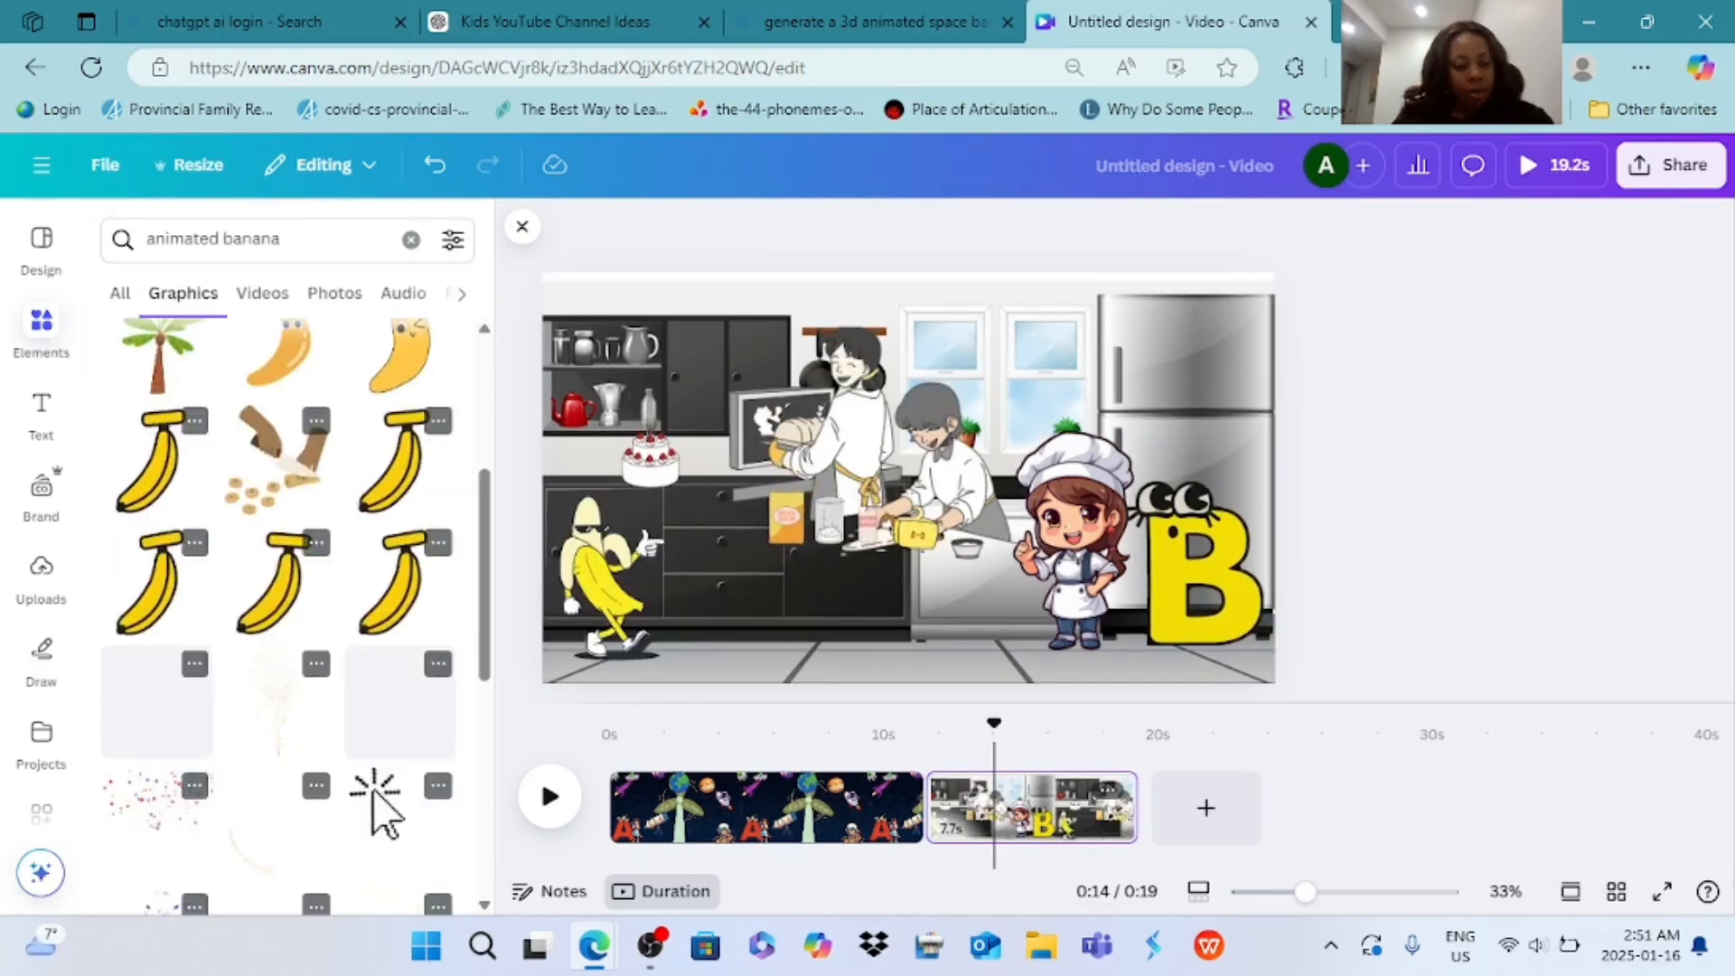
scroll(414, 822, "up", 3)
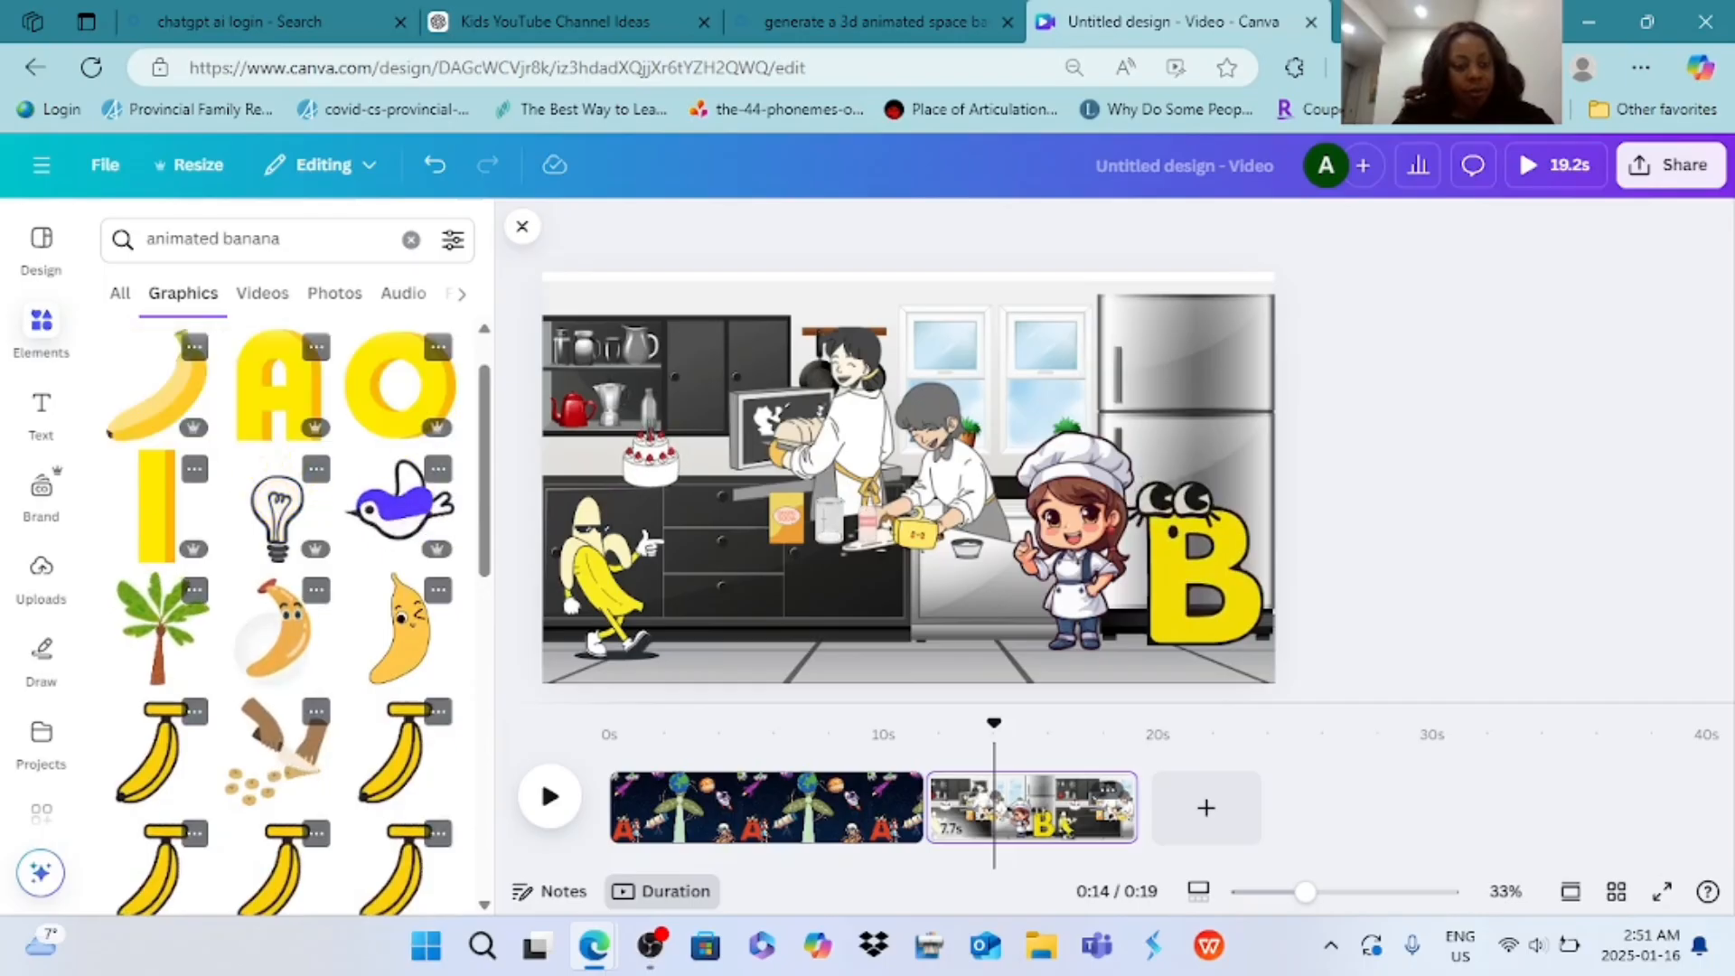
left_click(278, 623)
left_click_drag(1032, 276, 892, 503)
- Create a custom animation path that moves the yellow banana in sunglasses a short way to the right along the cupboards
left_click(601, 578)
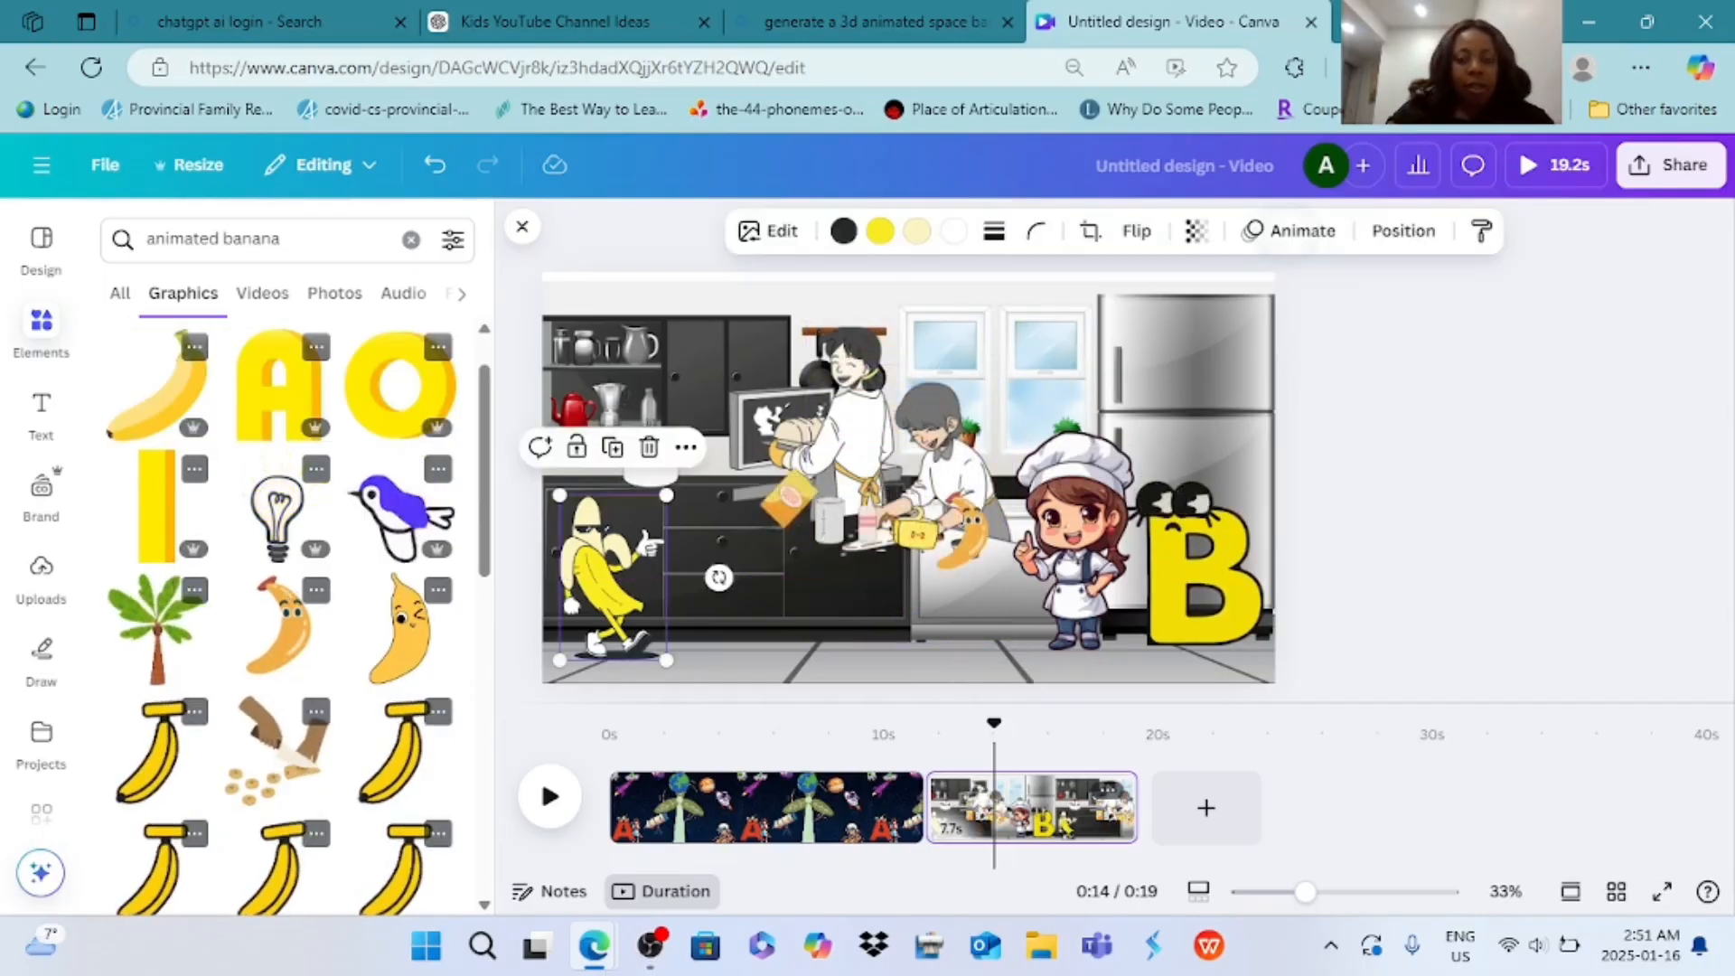
left_click(1297, 230)
left_click(271, 474)
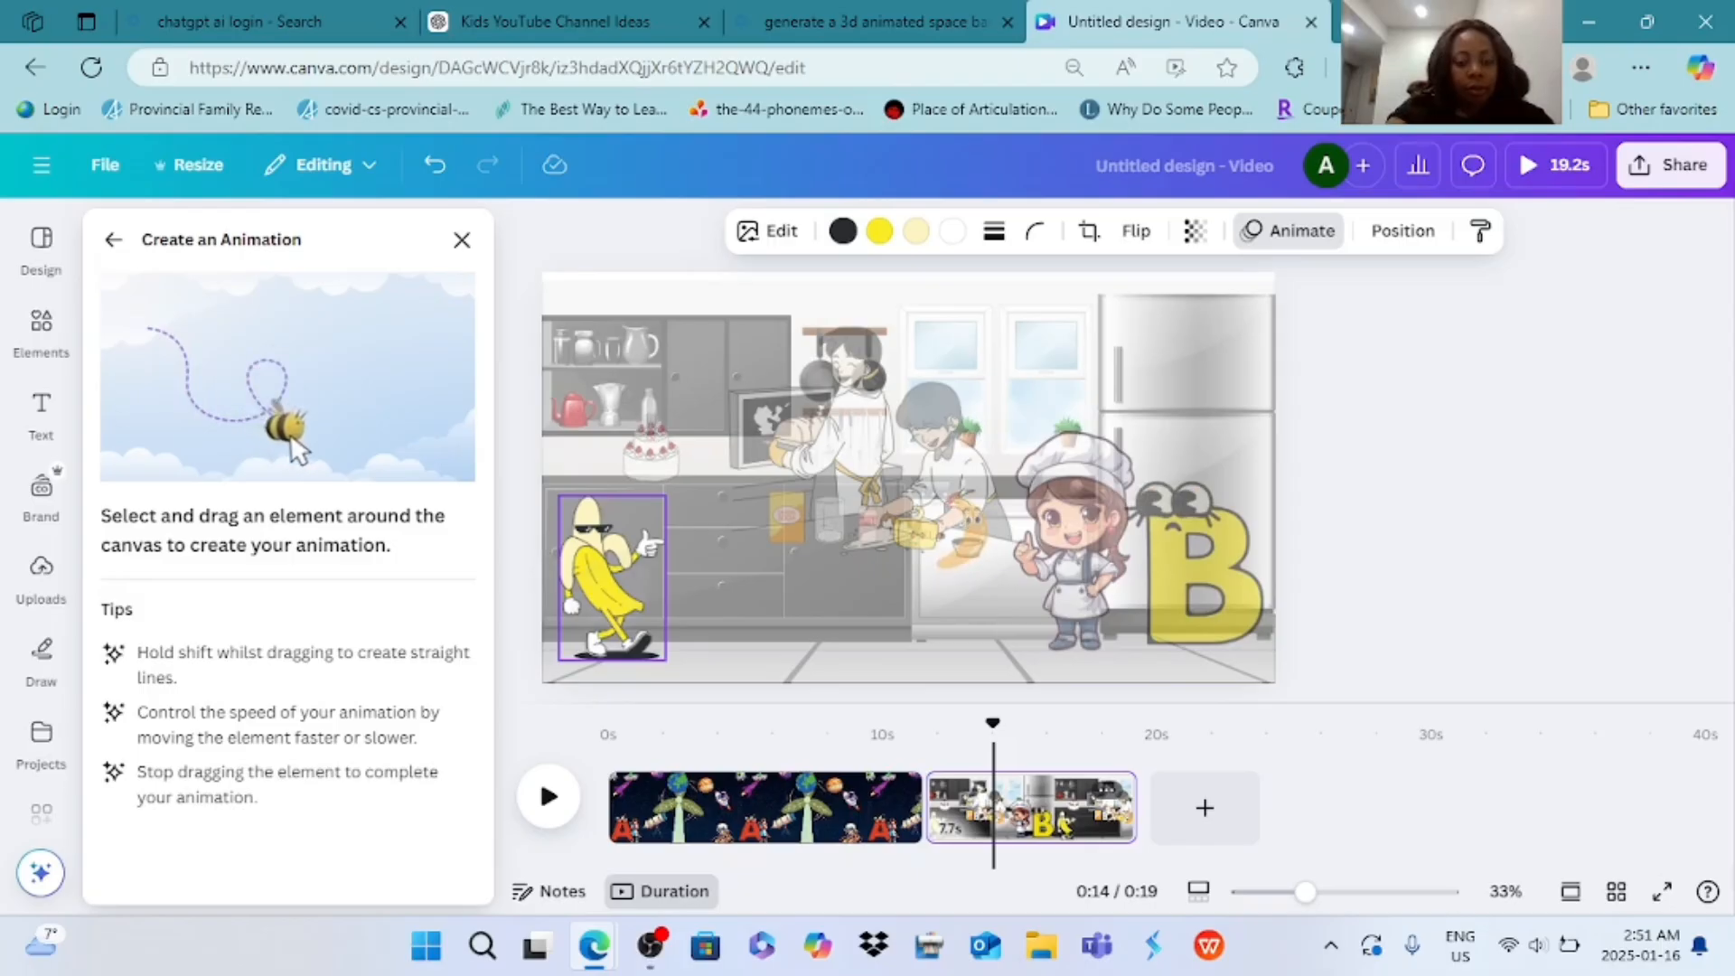
mouse_move(611, 578)
left_mouse_down()
mouse_move(648, 549)
mouse_move(728, 533)
left_mouse_up()
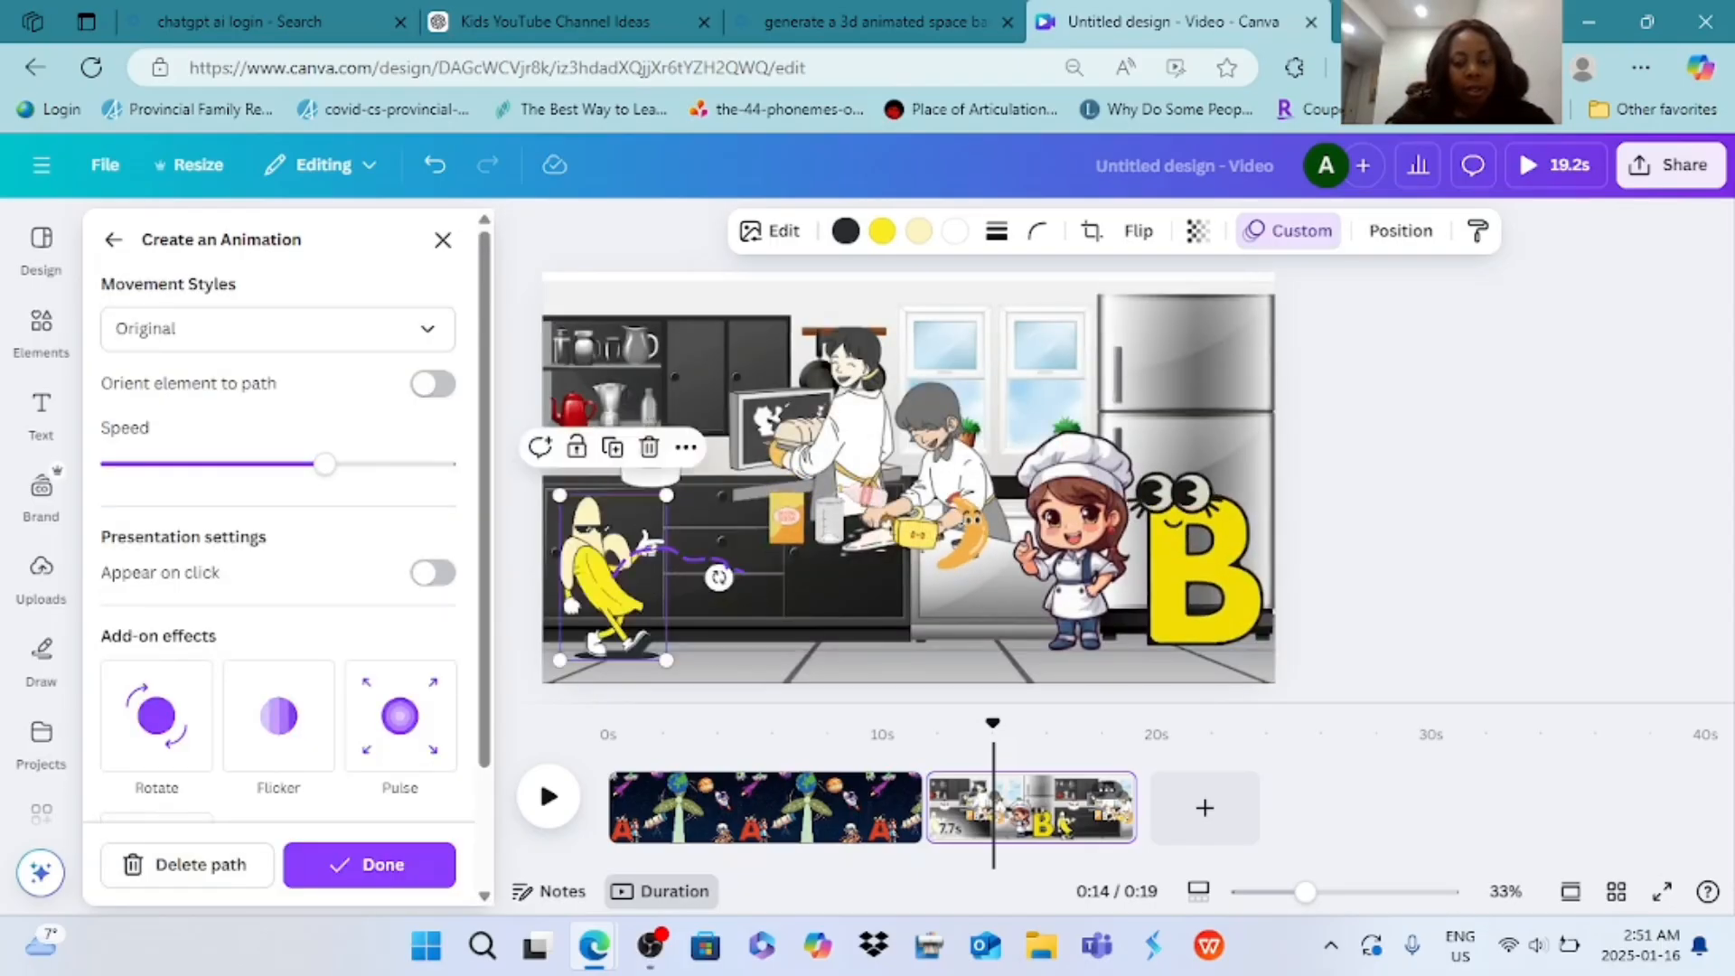
- Apply the Pan animation to the girl chef beside the letter B, set to Both enter and exit
left_click(1074, 540)
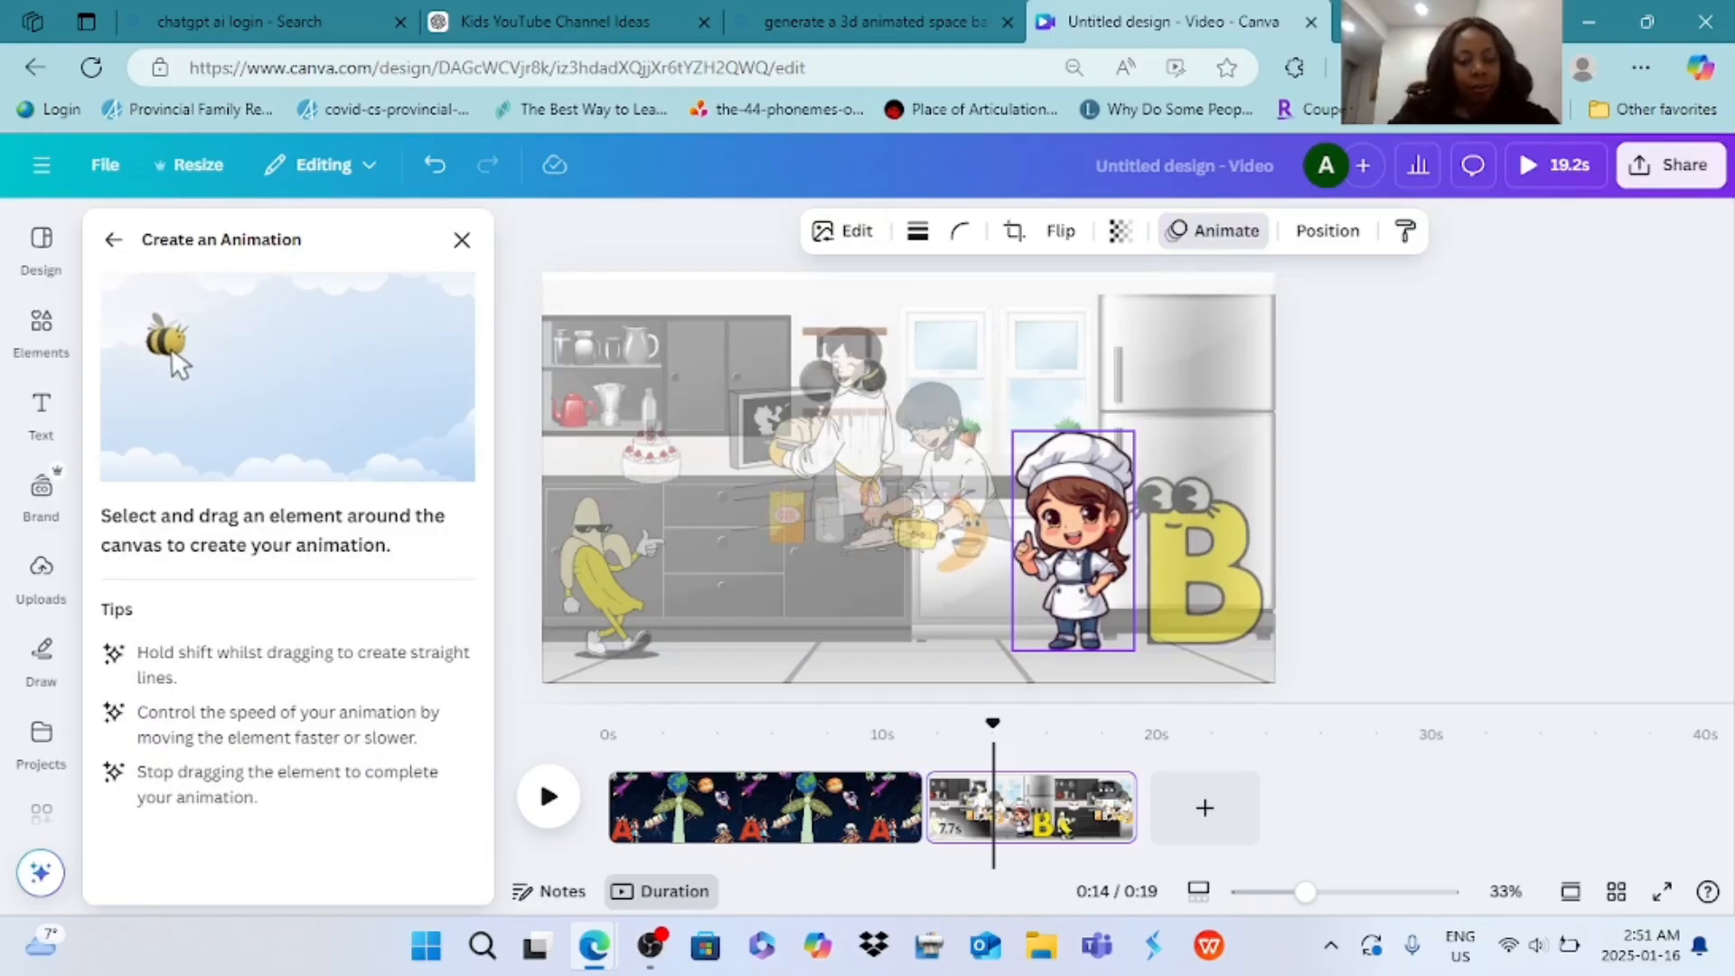
key("Escape")
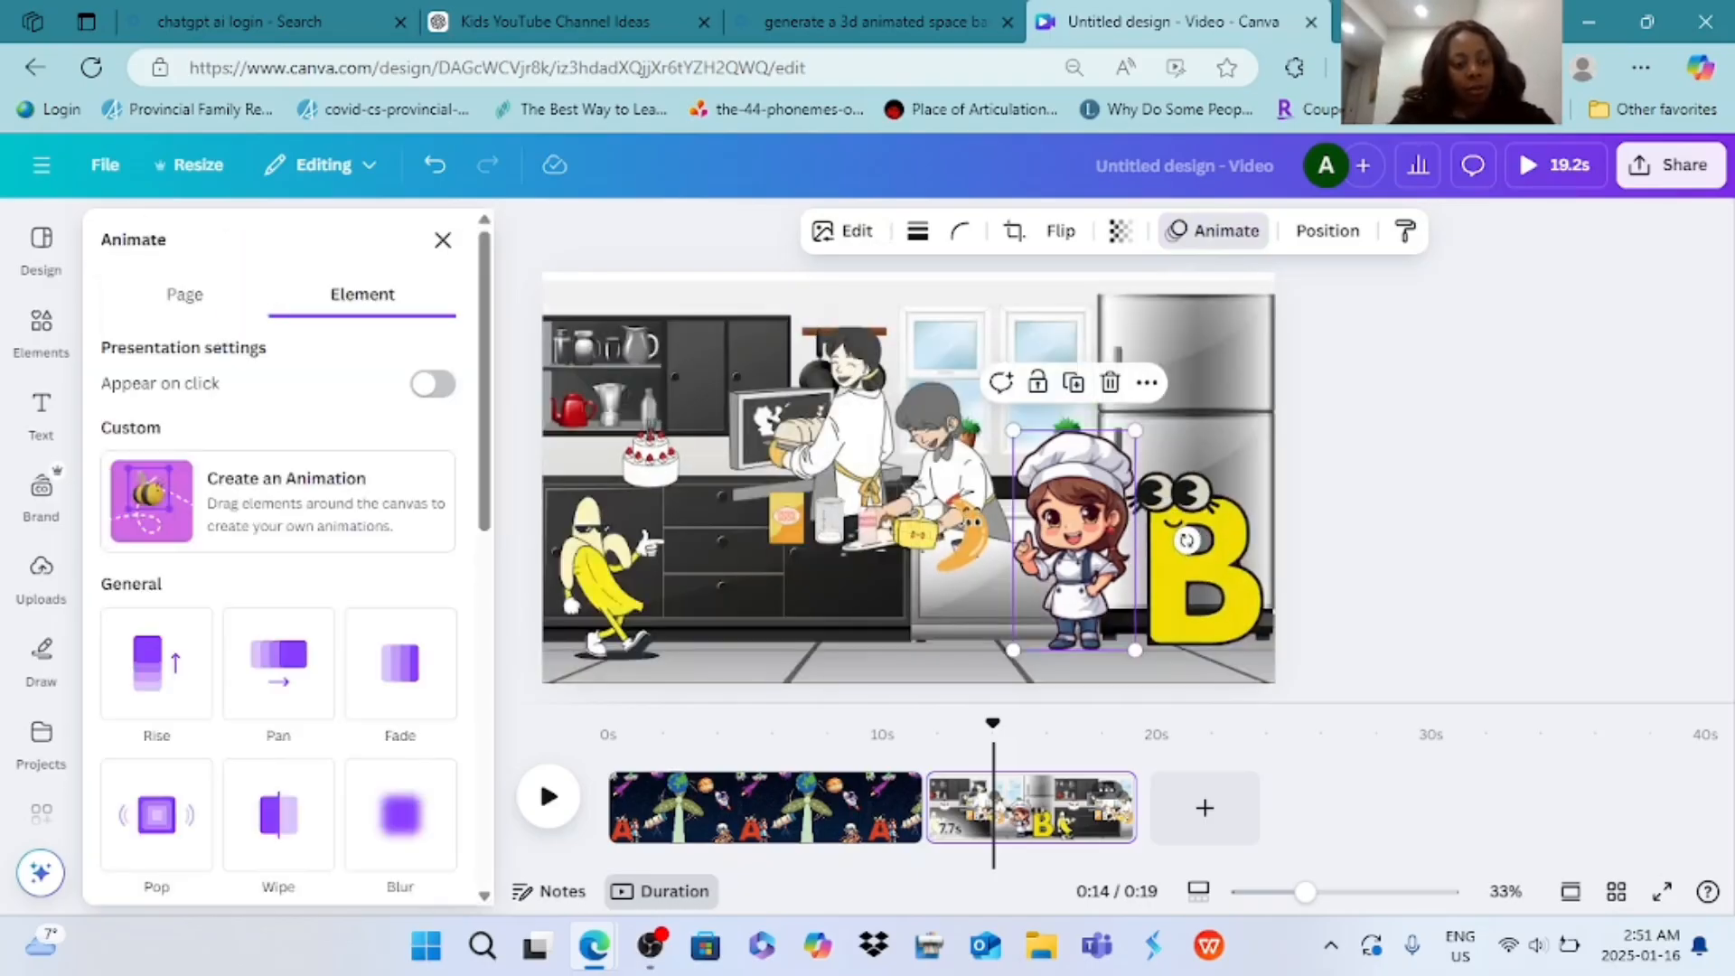
left_click(156, 662)
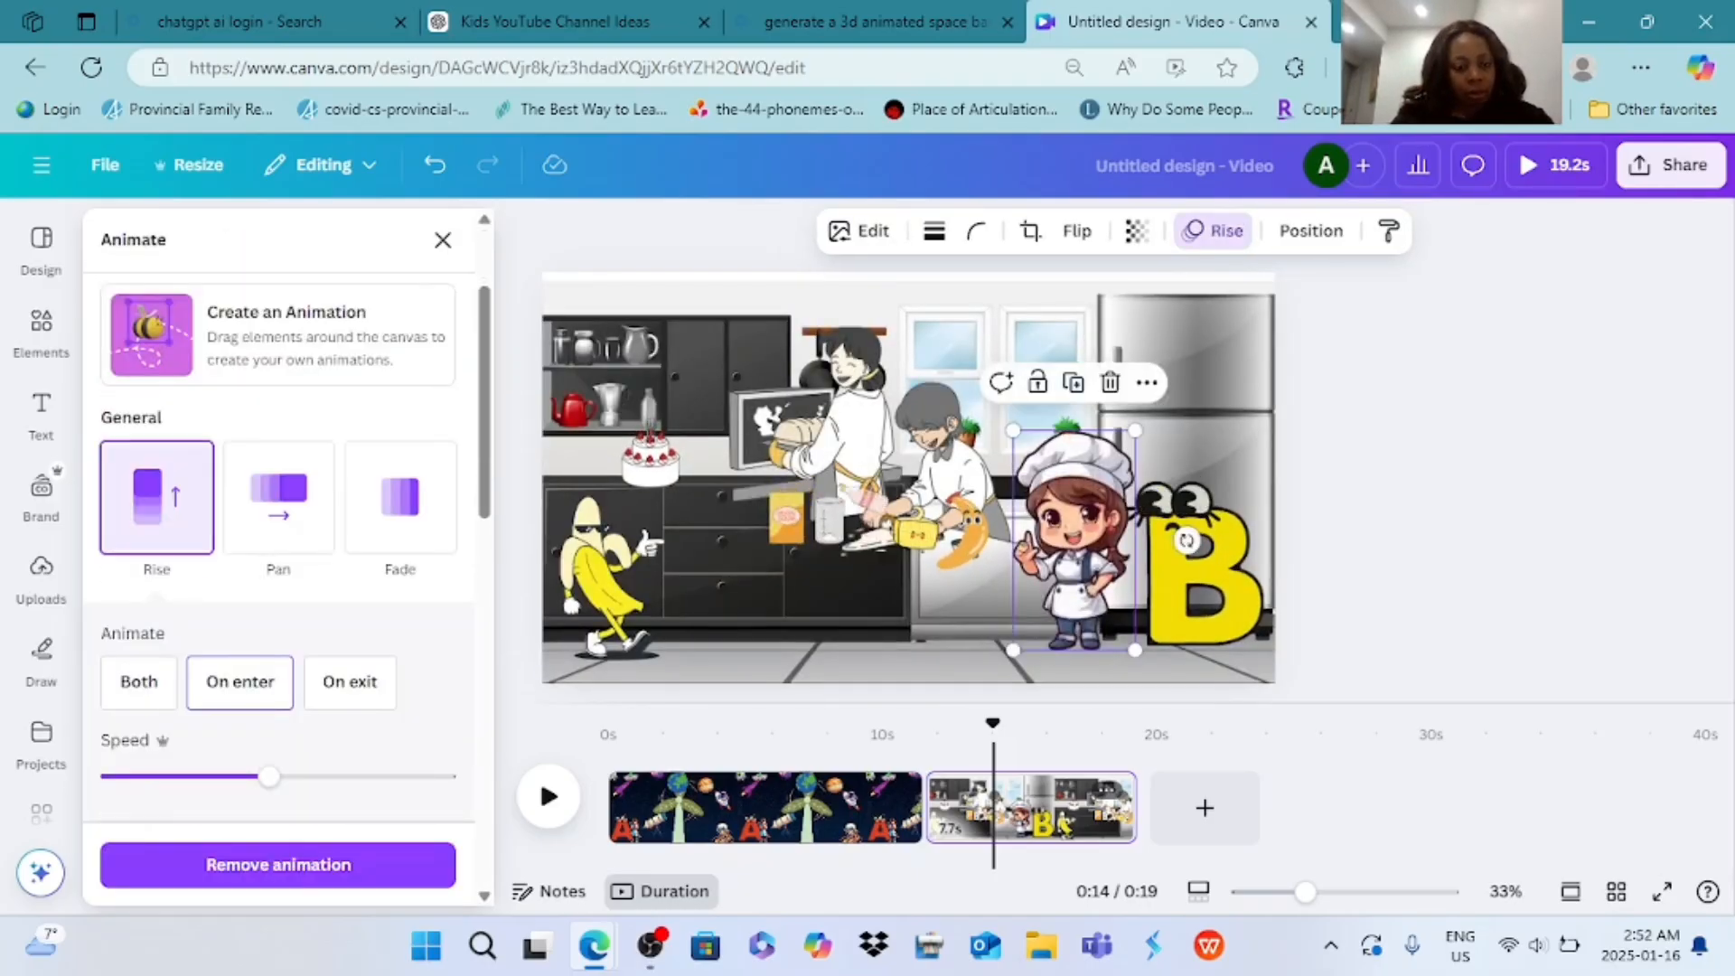
left_click(399, 496)
left_click(278, 496)
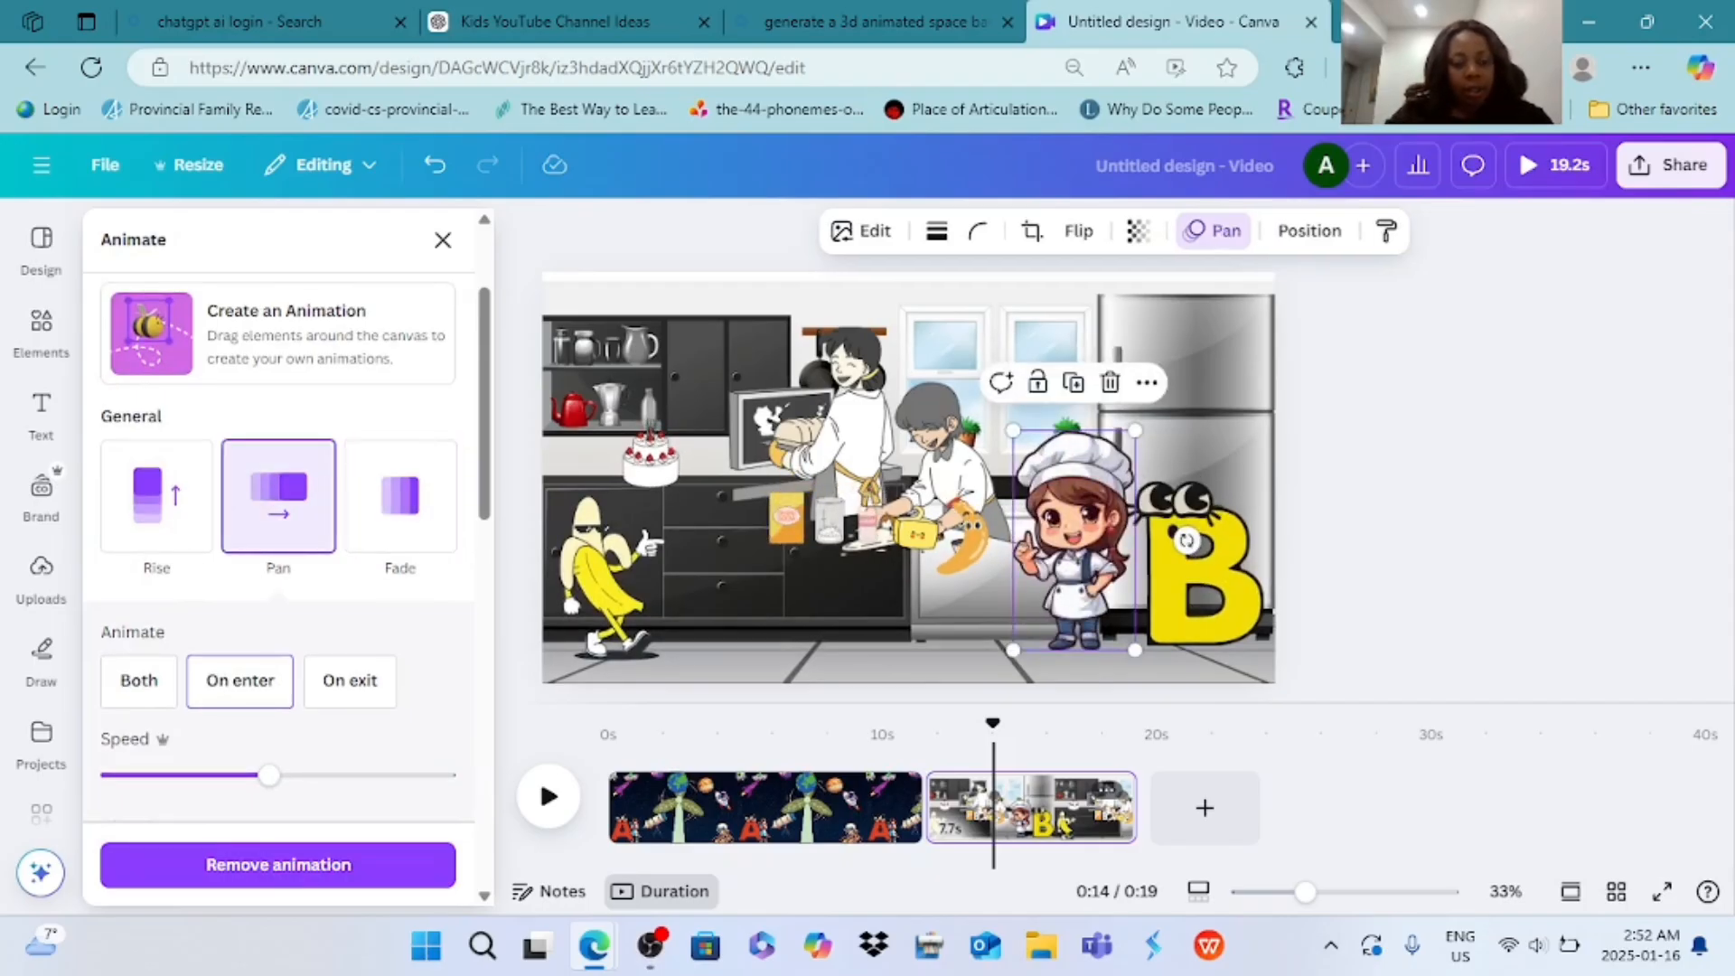
scroll(279, 632, "down", 1)
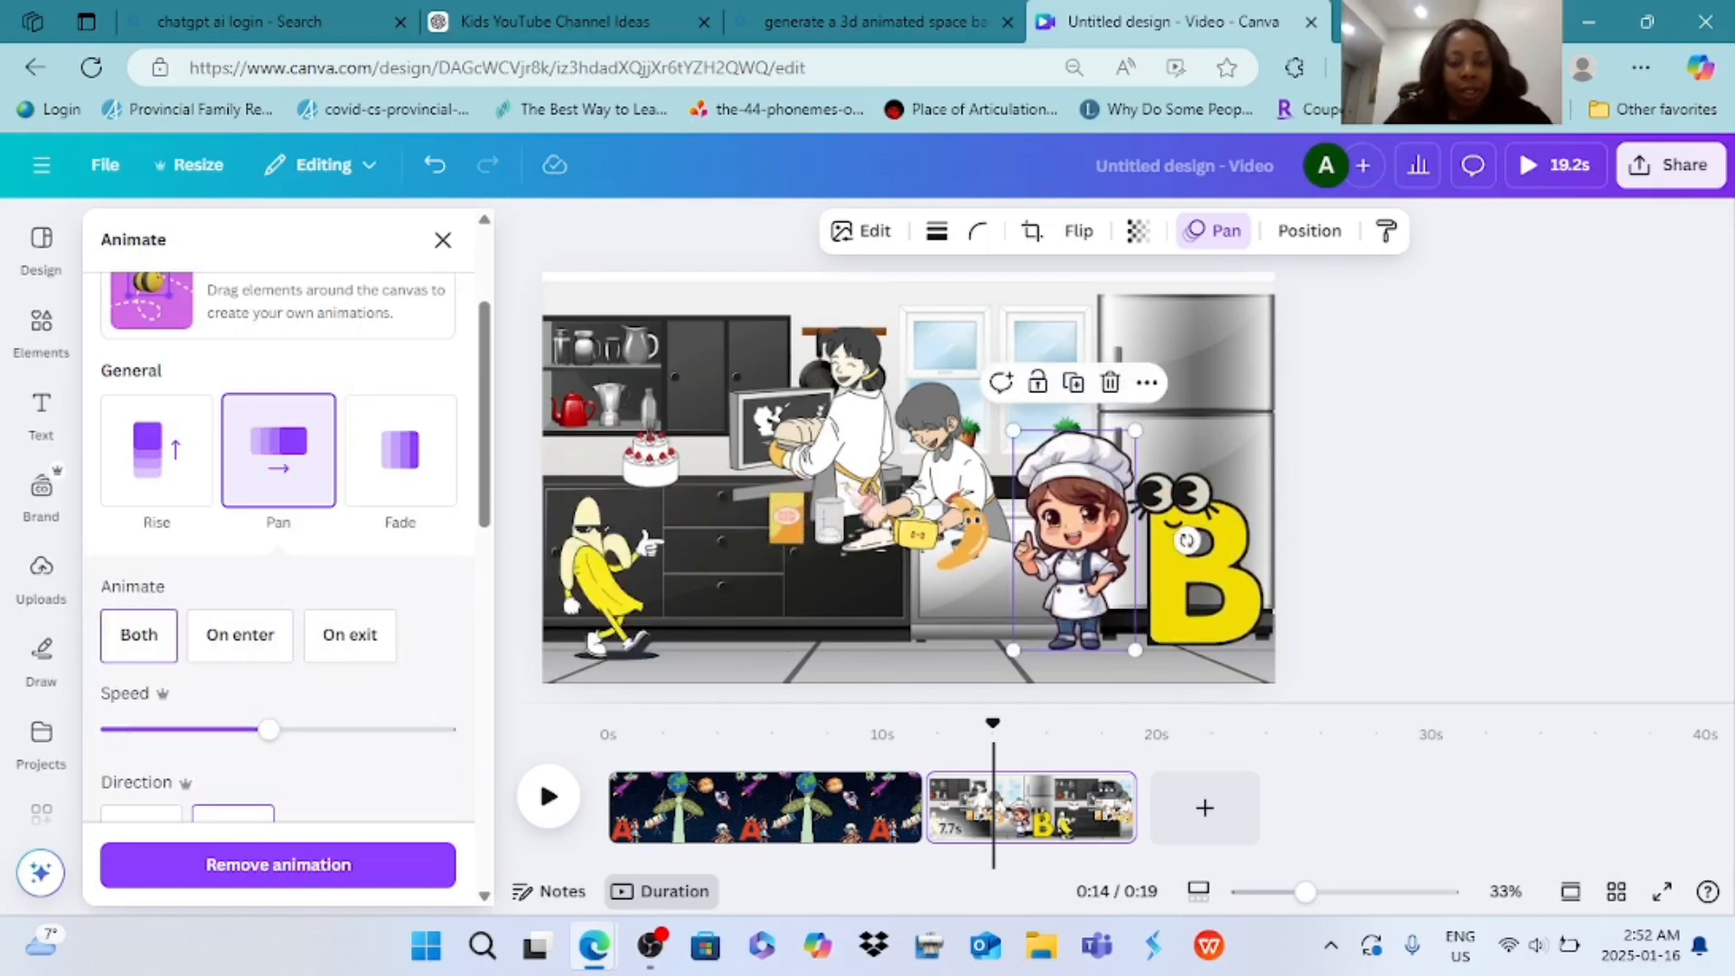
key("Escape")
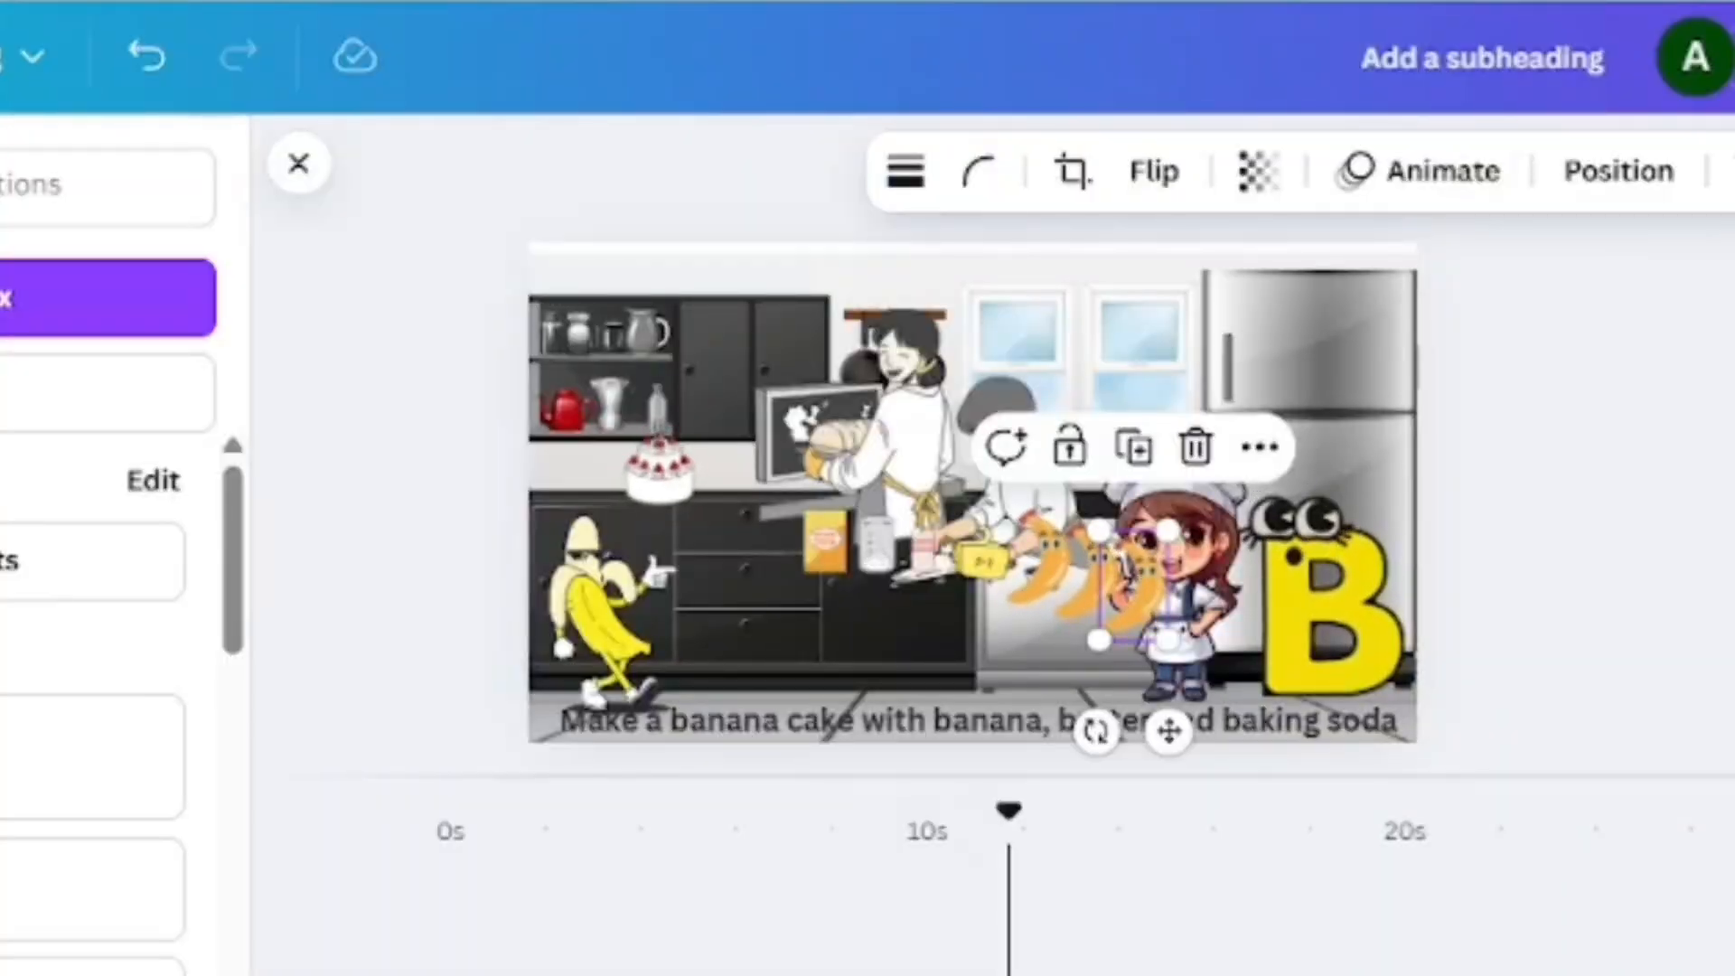
- Duplicate the last smiling orange banana to extend the diagonal row in front of the girl chef
key("ctrl+d")
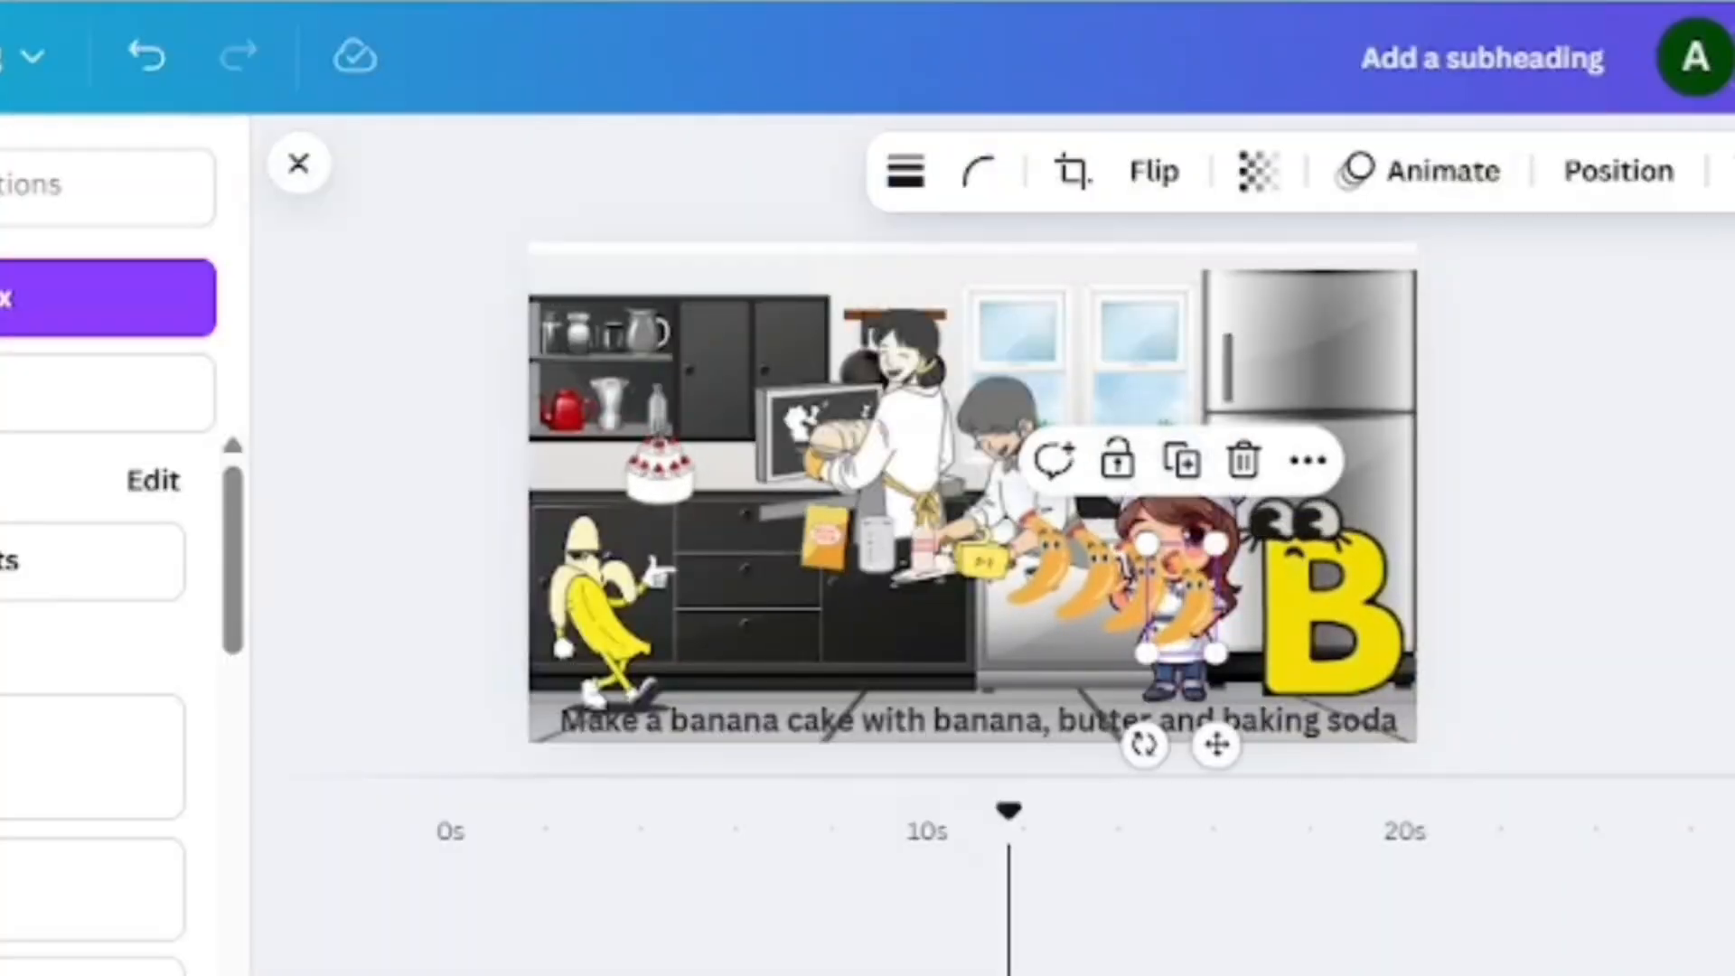
key("Escape")
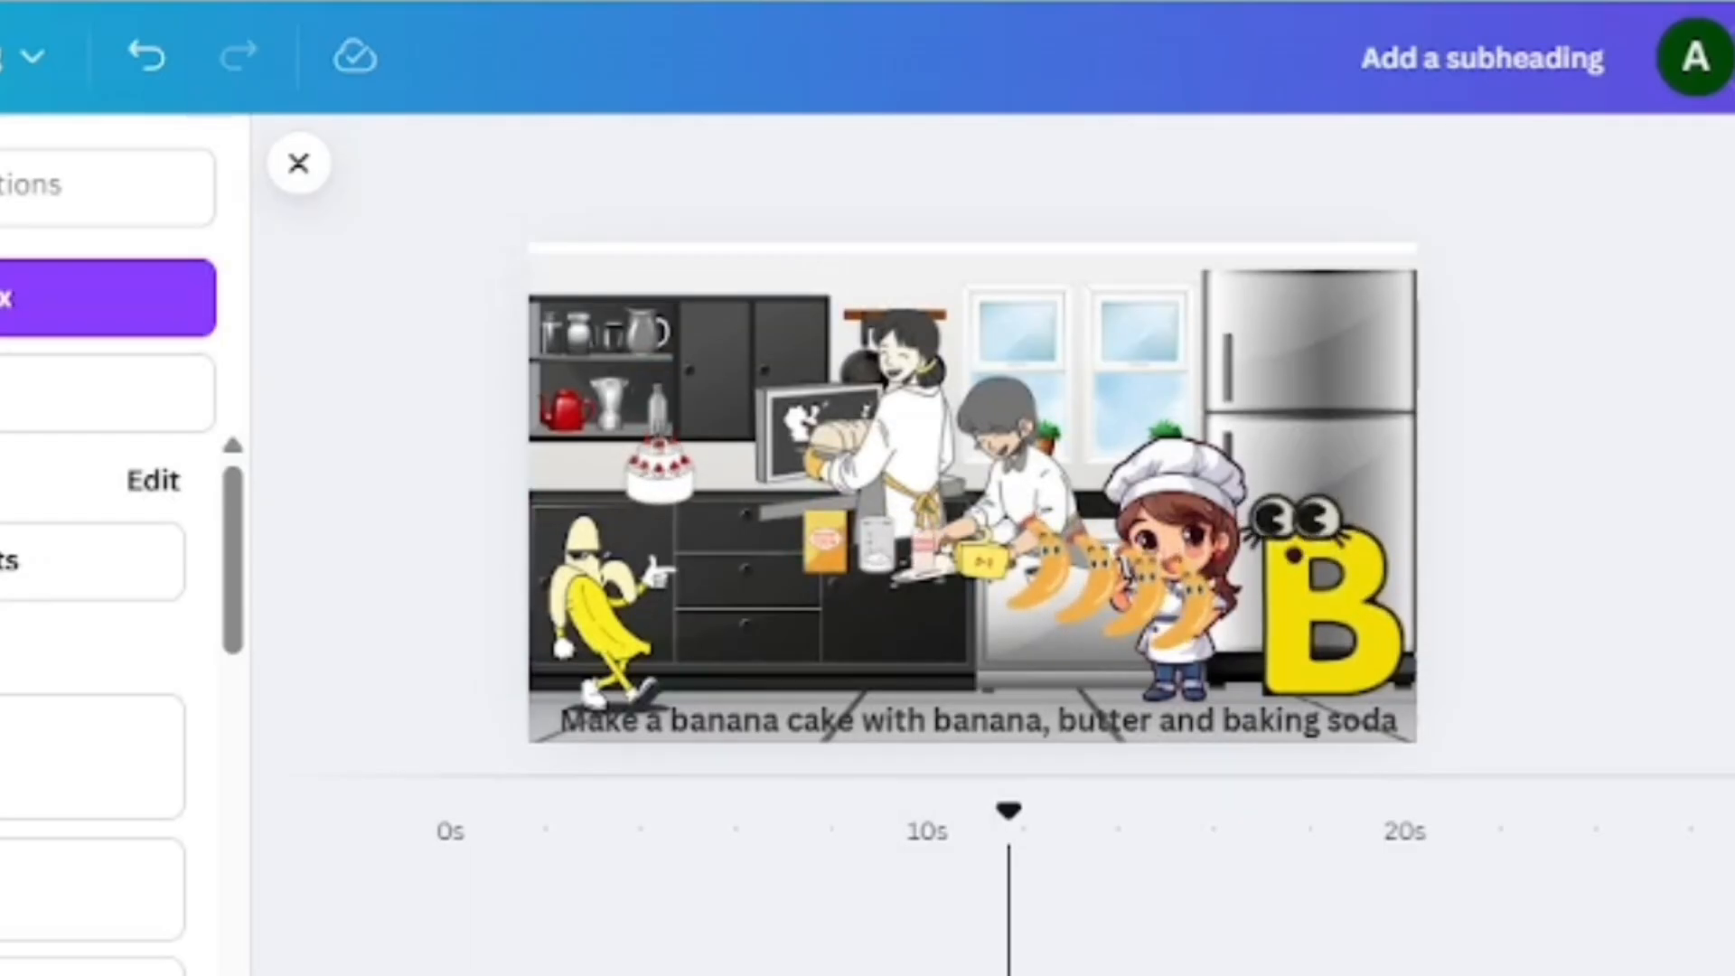
- Move the girl chef right so she overlaps the yellow B, clear of the banana row, and send her to back
left_click(1173, 488)
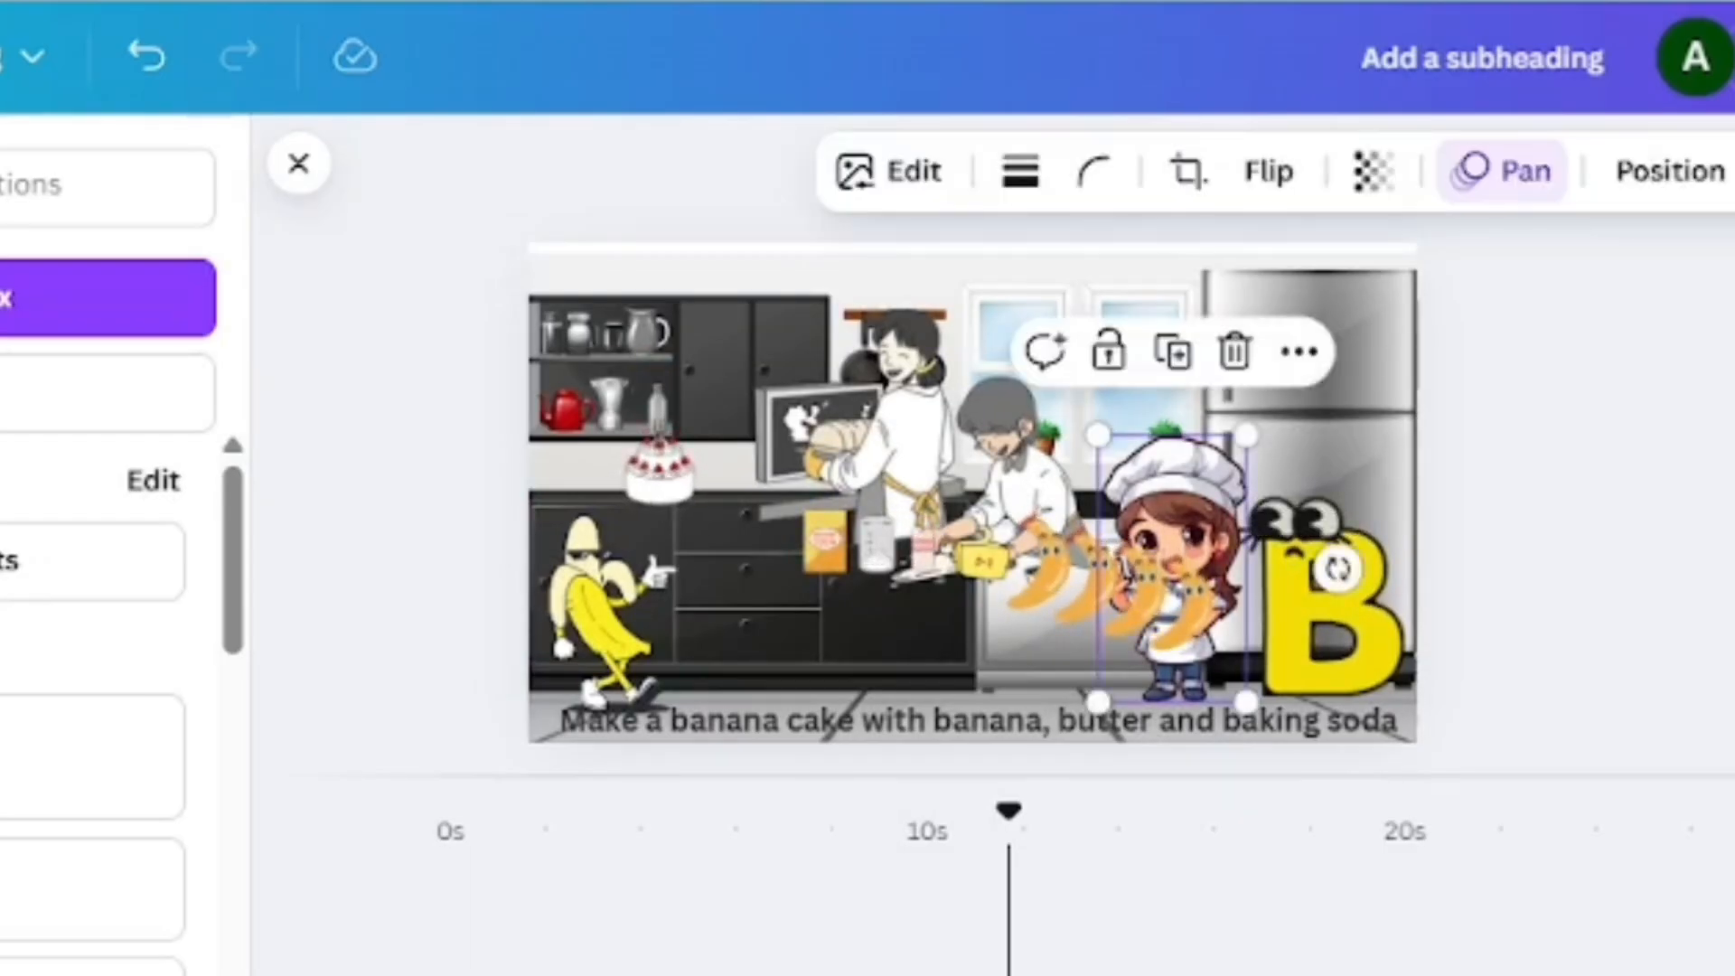
left_click_drag(1173, 488, 1182, 488)
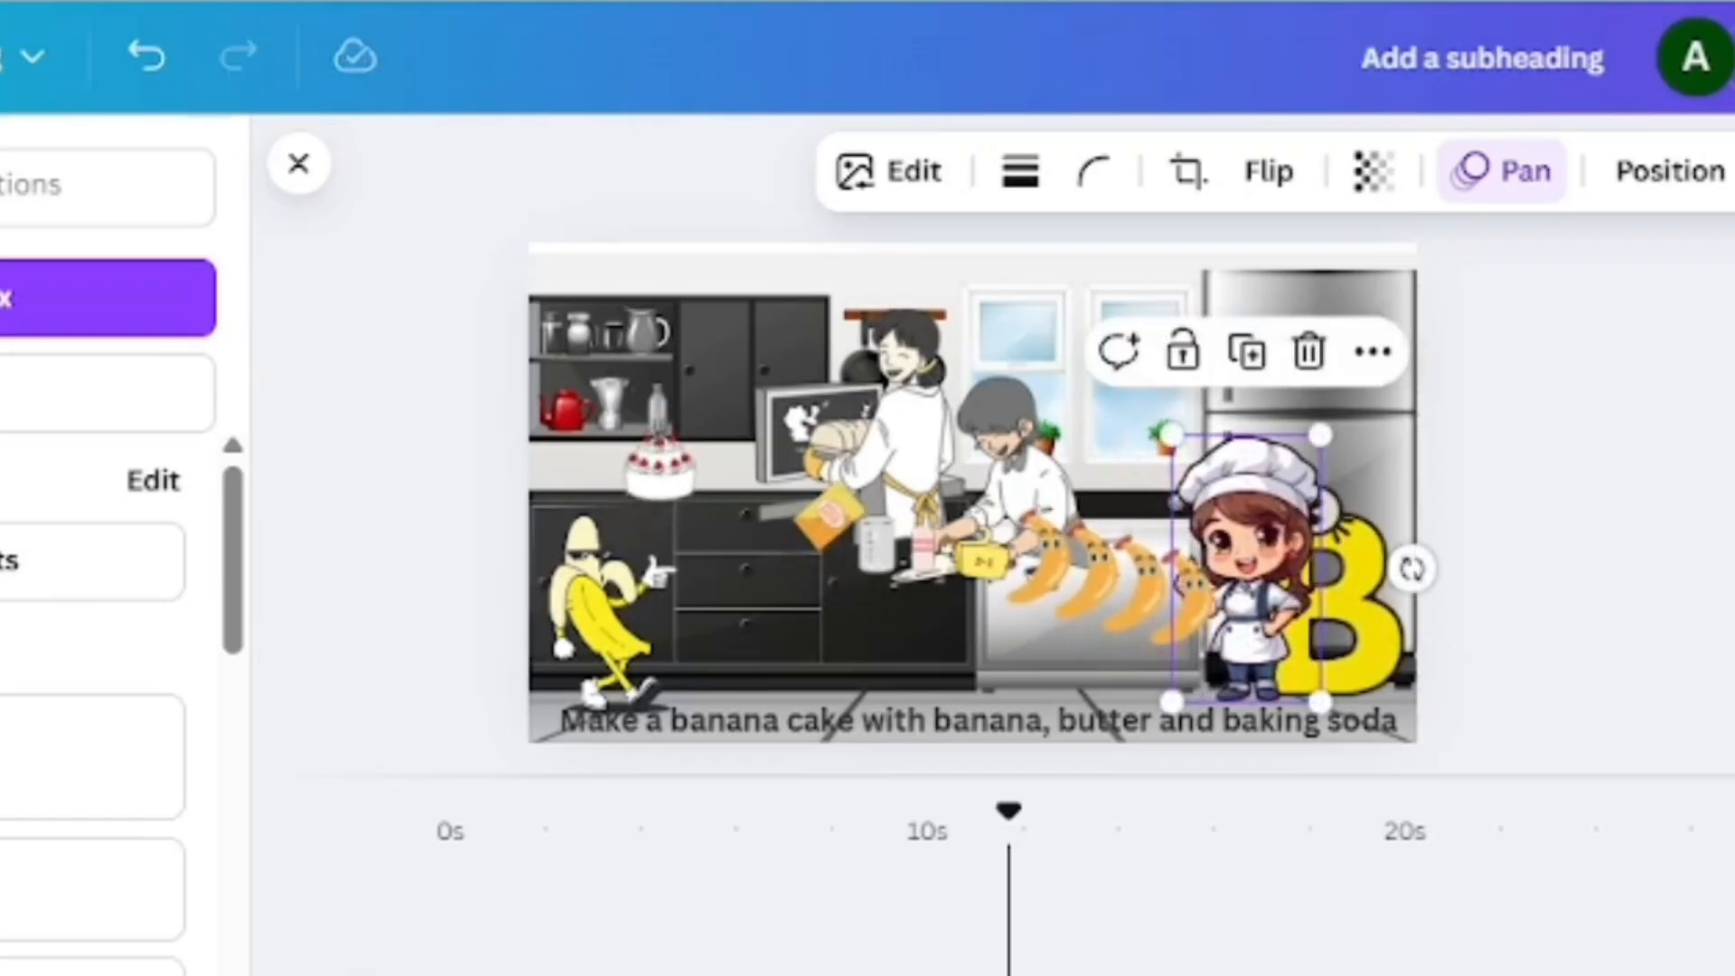
left_click(1669, 170)
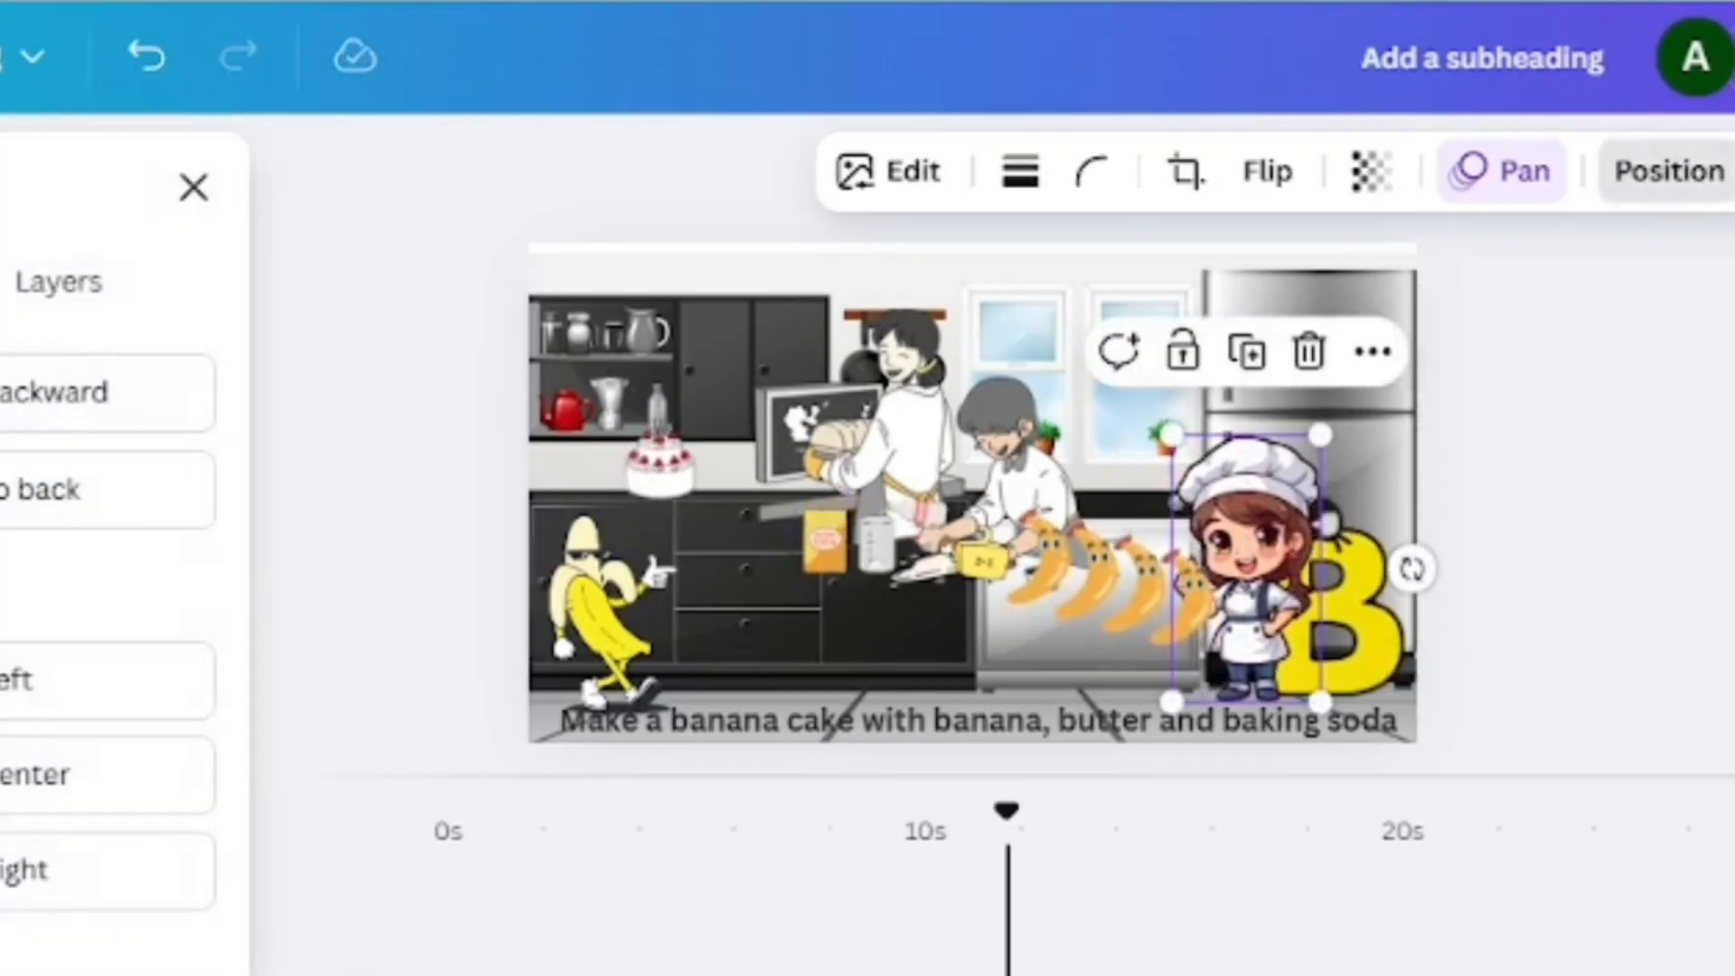
left_click(50, 489)
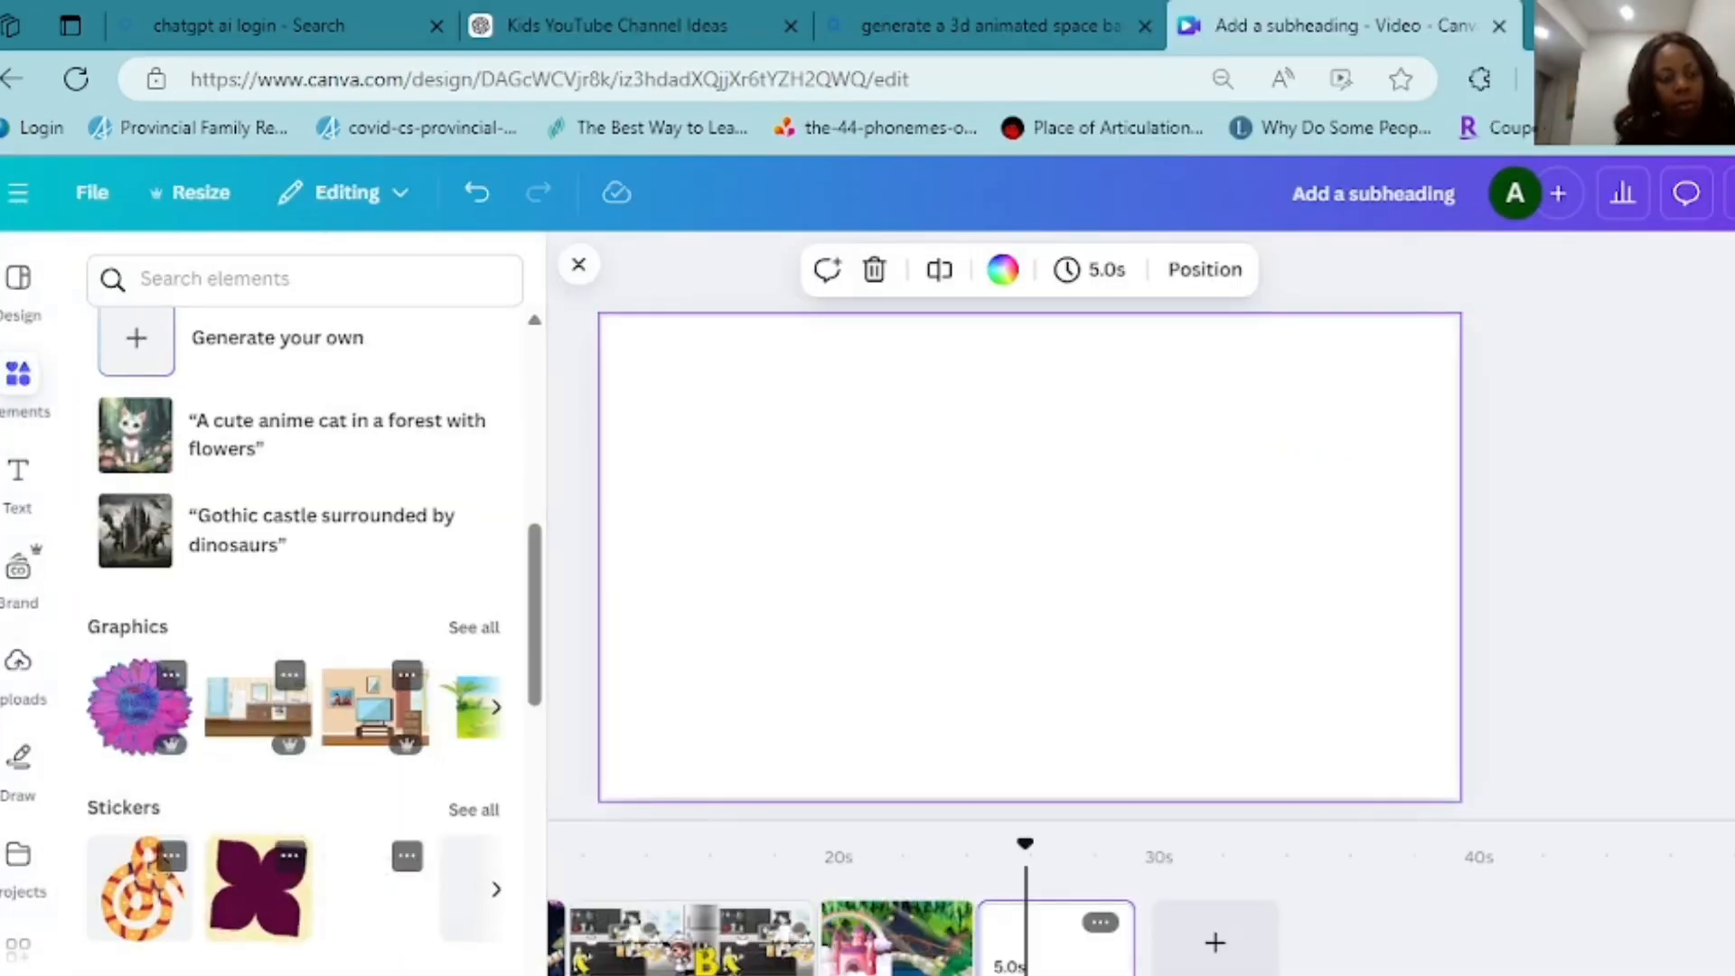
- Search the elements for "magical kingdom background" and browse the graphics for a fairy-tale scene
left_click(203, 398)
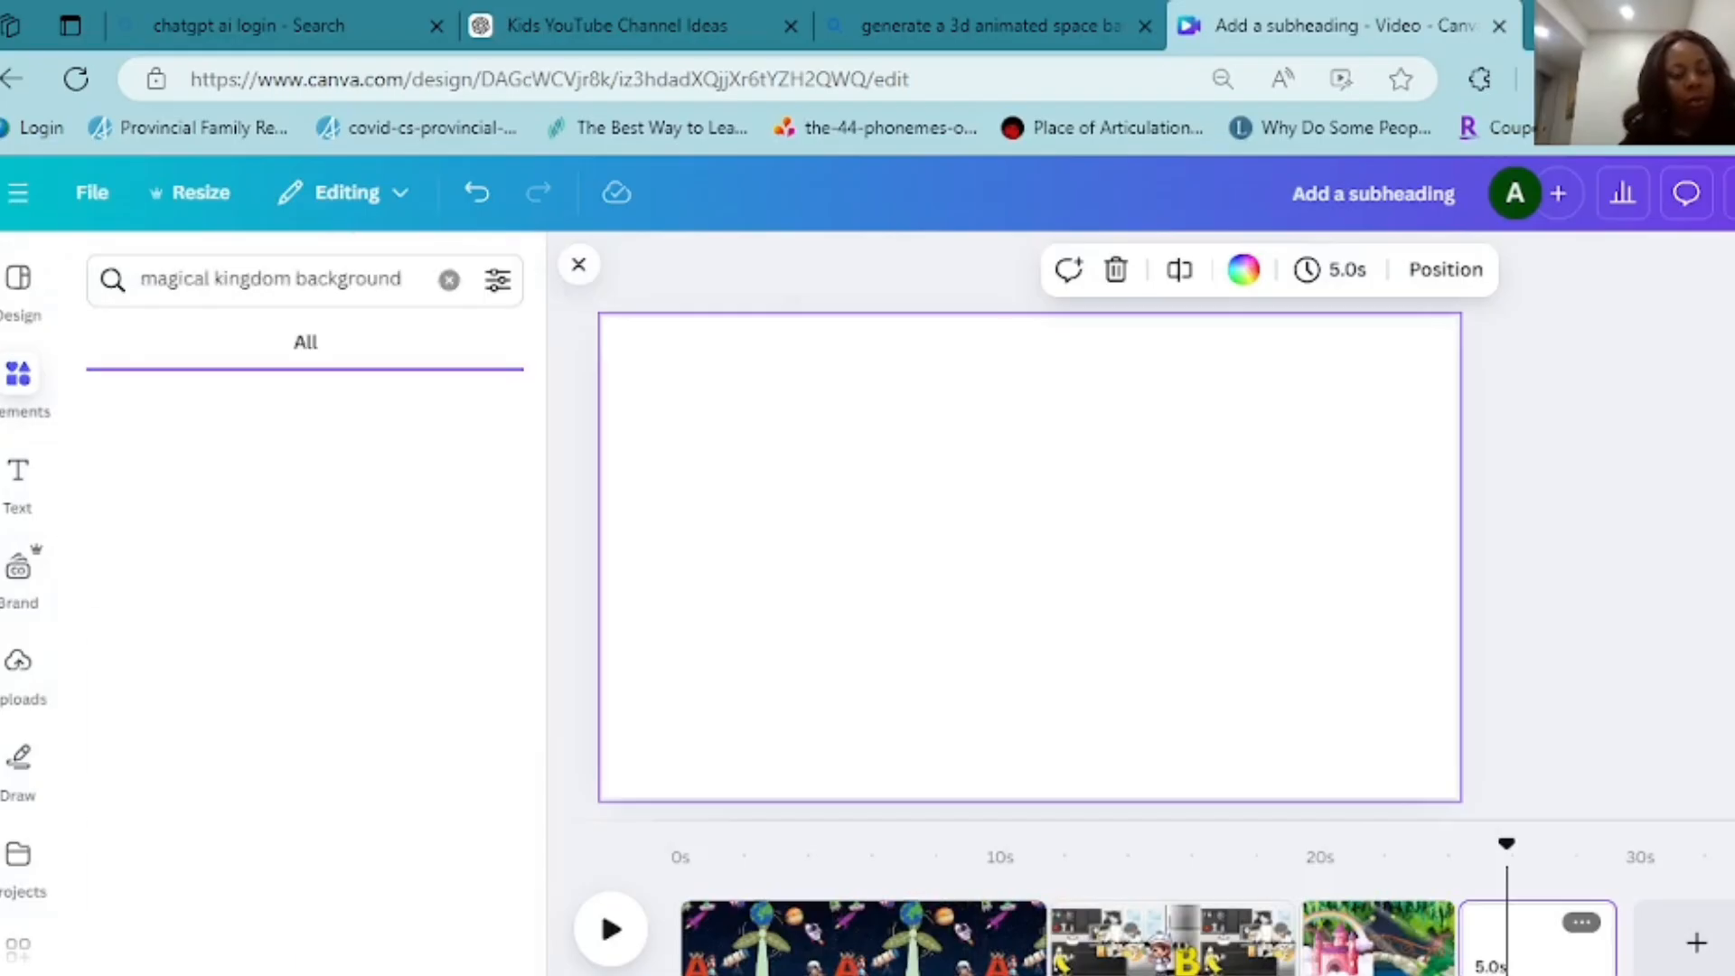
scroll(294, 633, "down", 2)
scroll(294, 632, "down", 2)
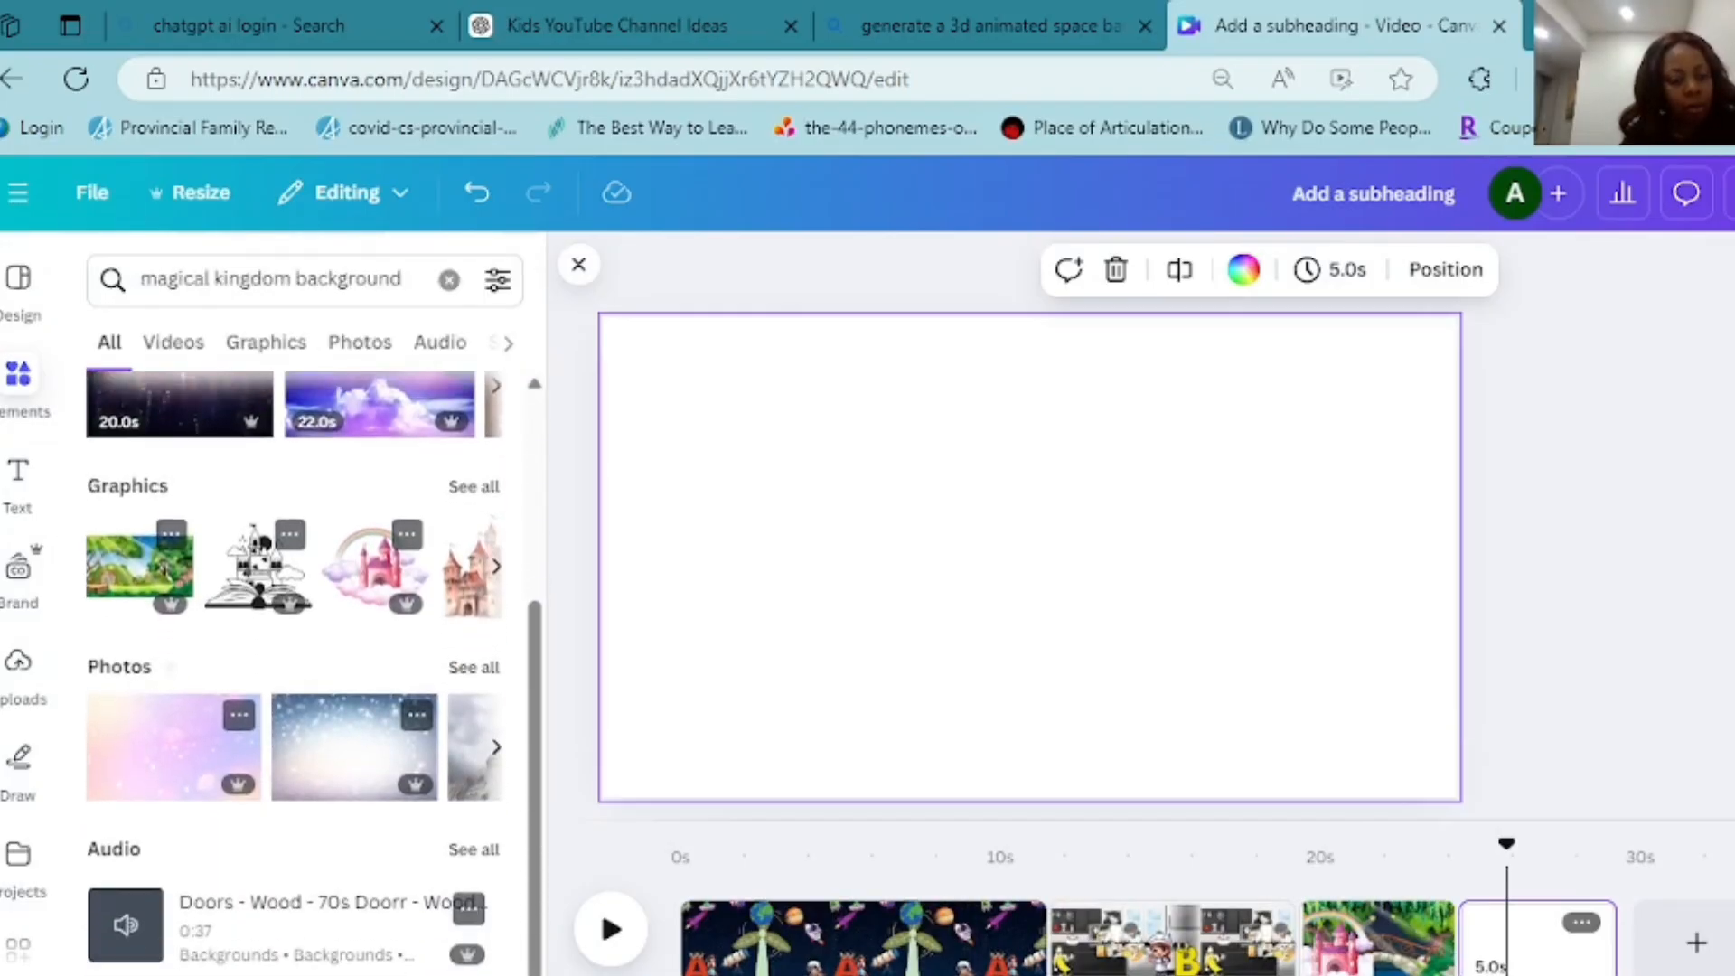
left_click(266, 342)
scroll(295, 669, "down", 2)
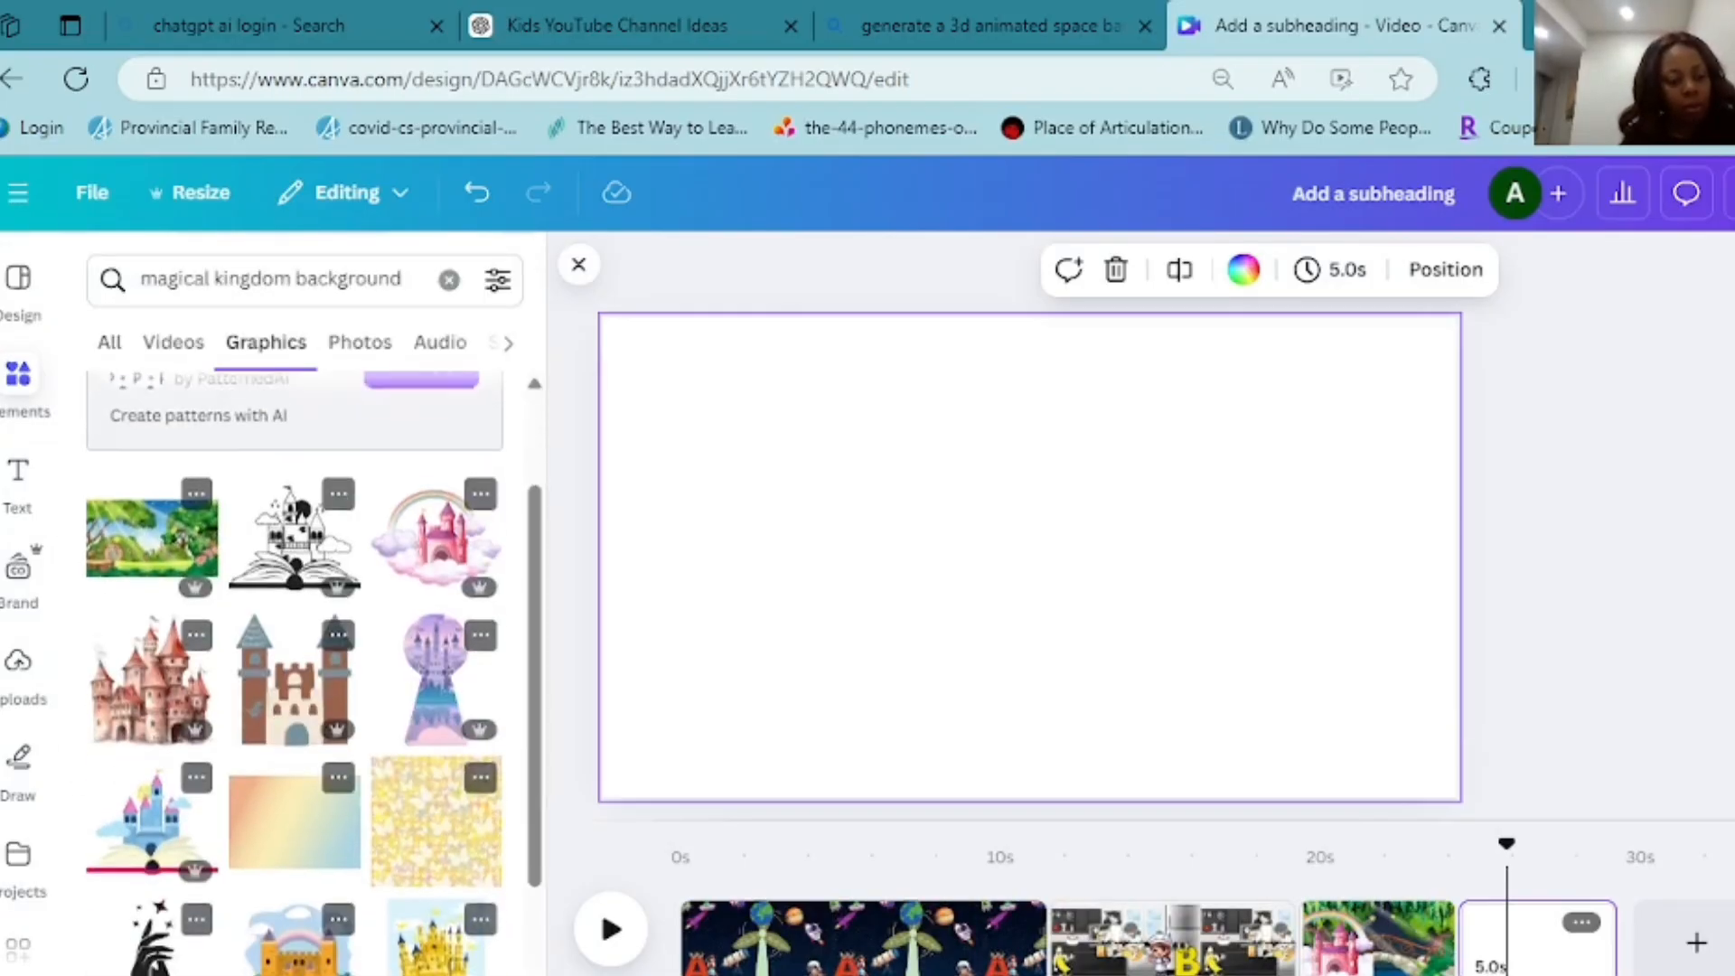
scroll(295, 669, "down", 3)
scroll(295, 668, "down", 3)
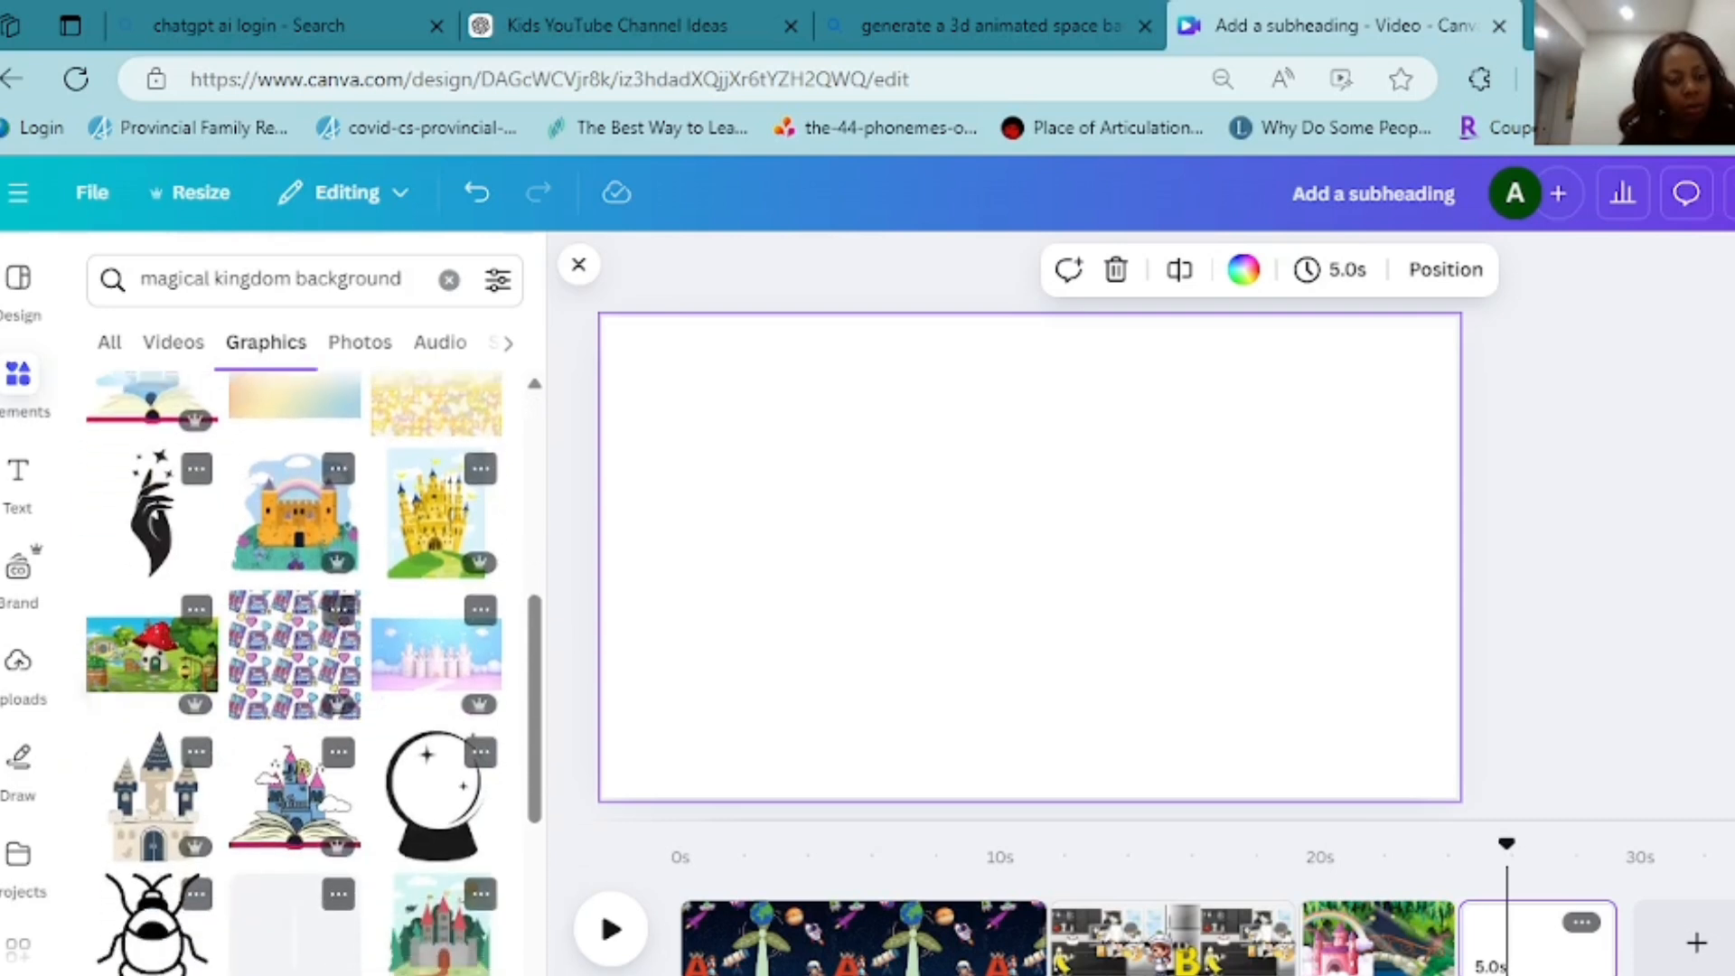
scroll(294, 669, "down", 4)
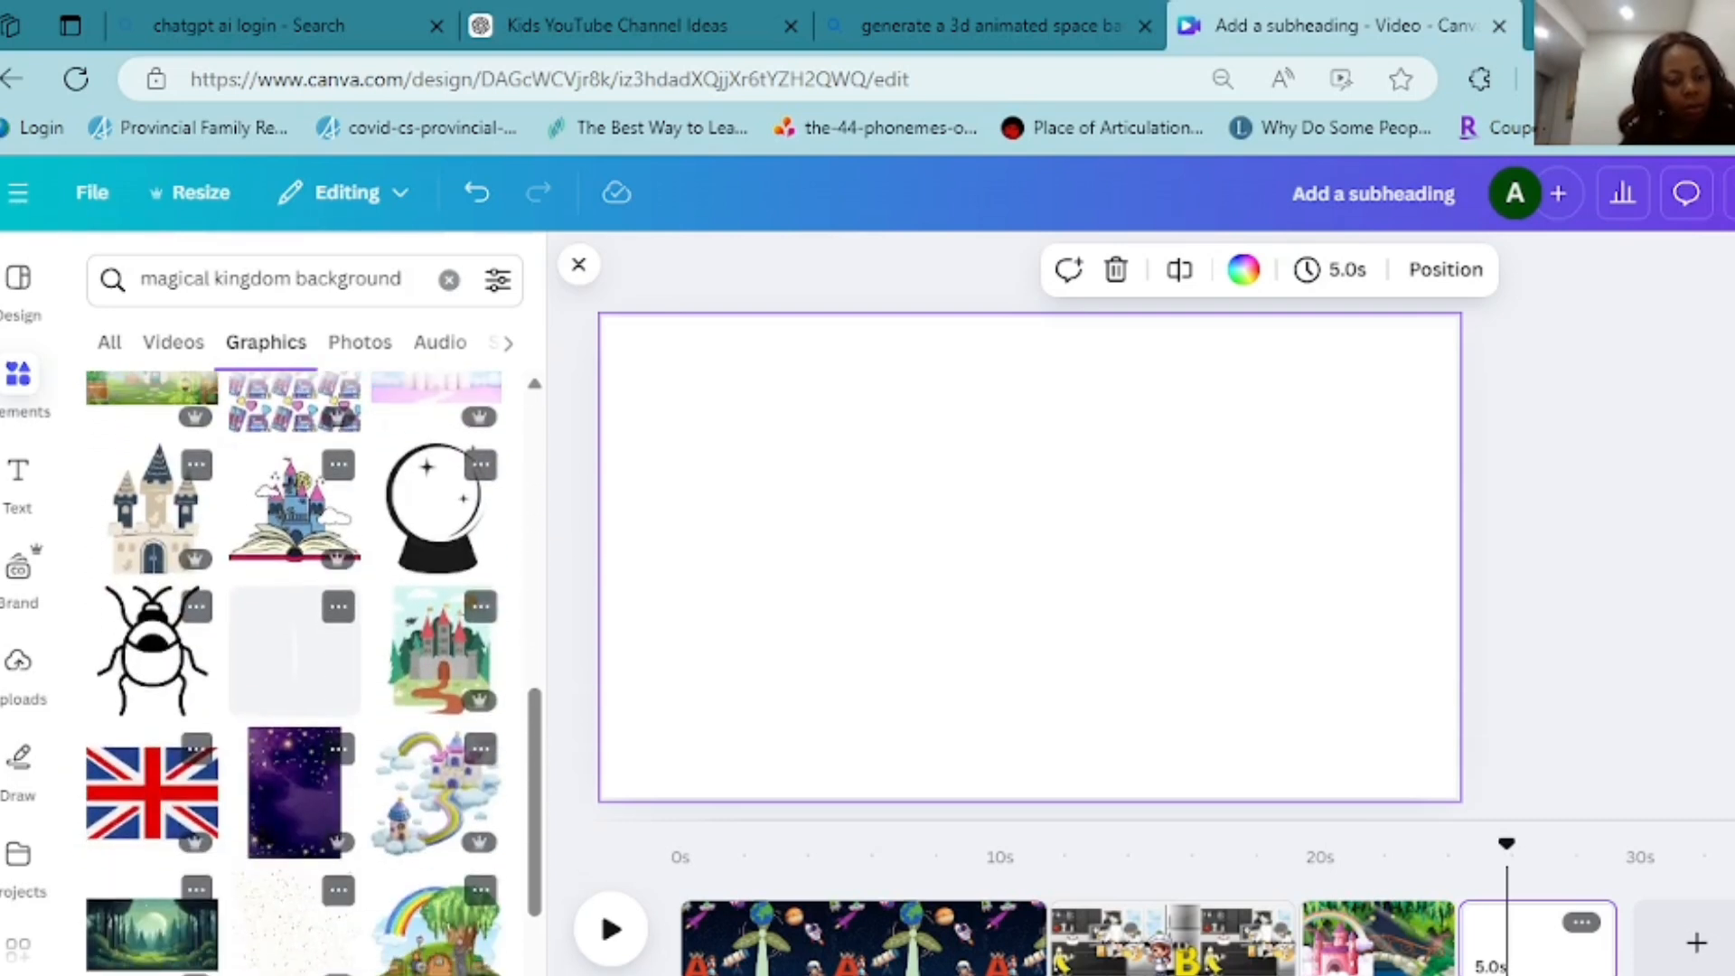
left_click(439, 562)
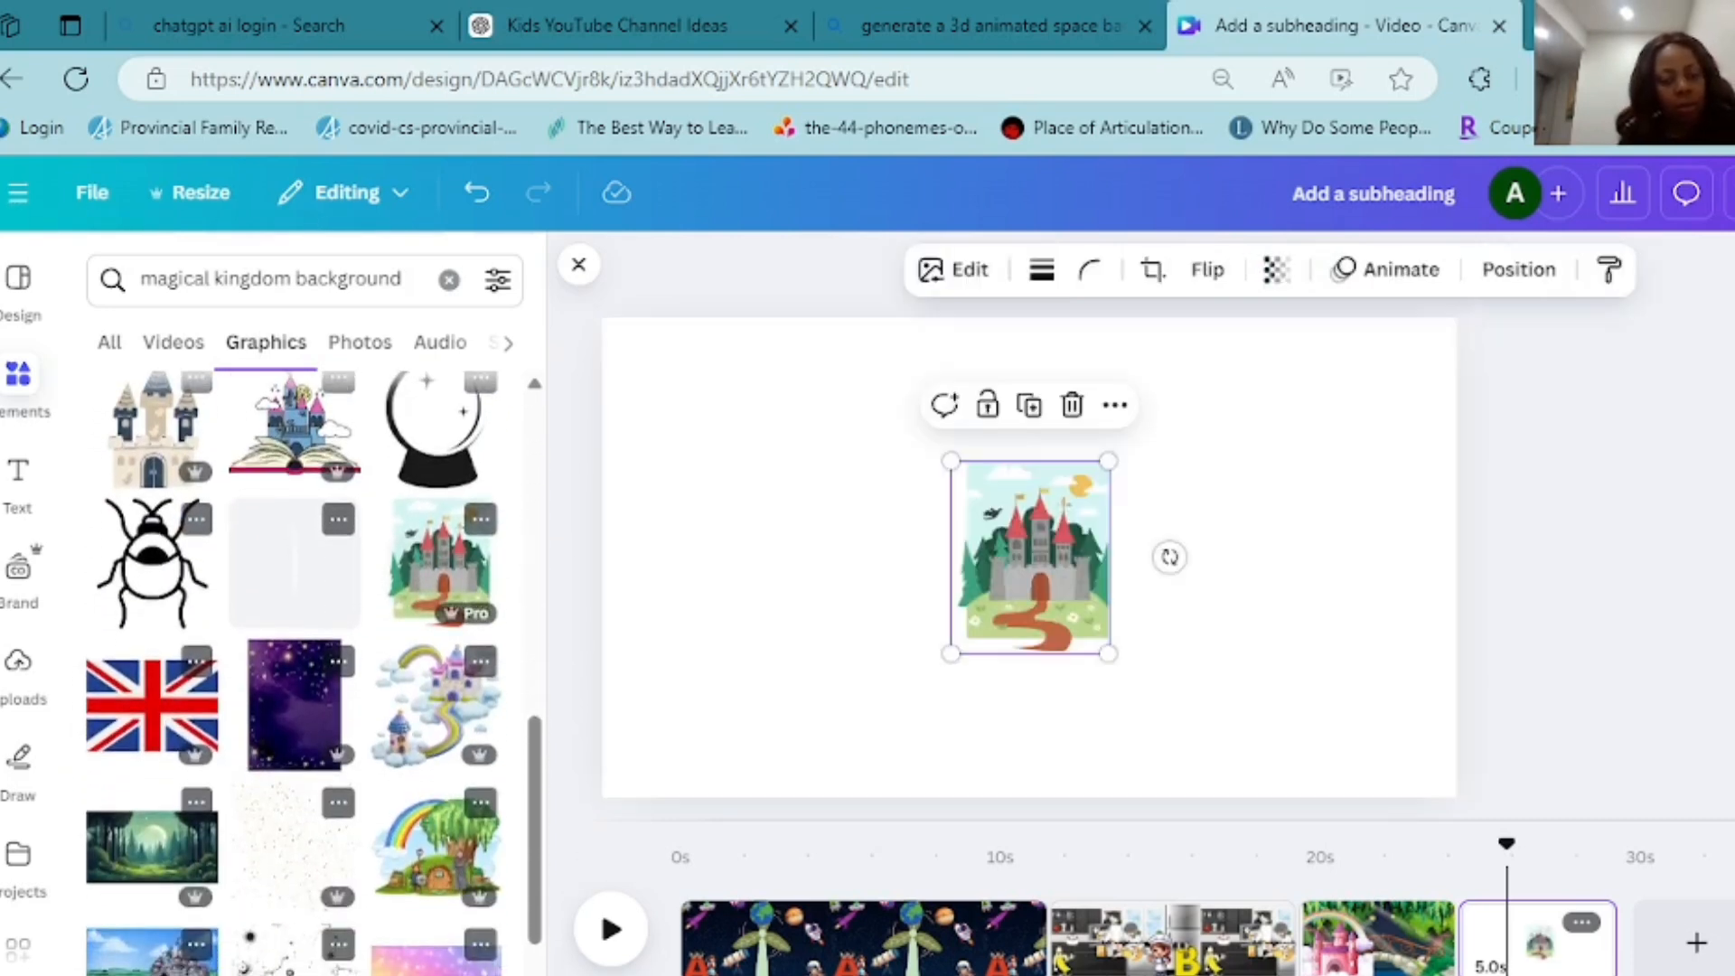
left_click_drag(1030, 557, 757, 603)
left_click_drag(836, 700, 853, 722)
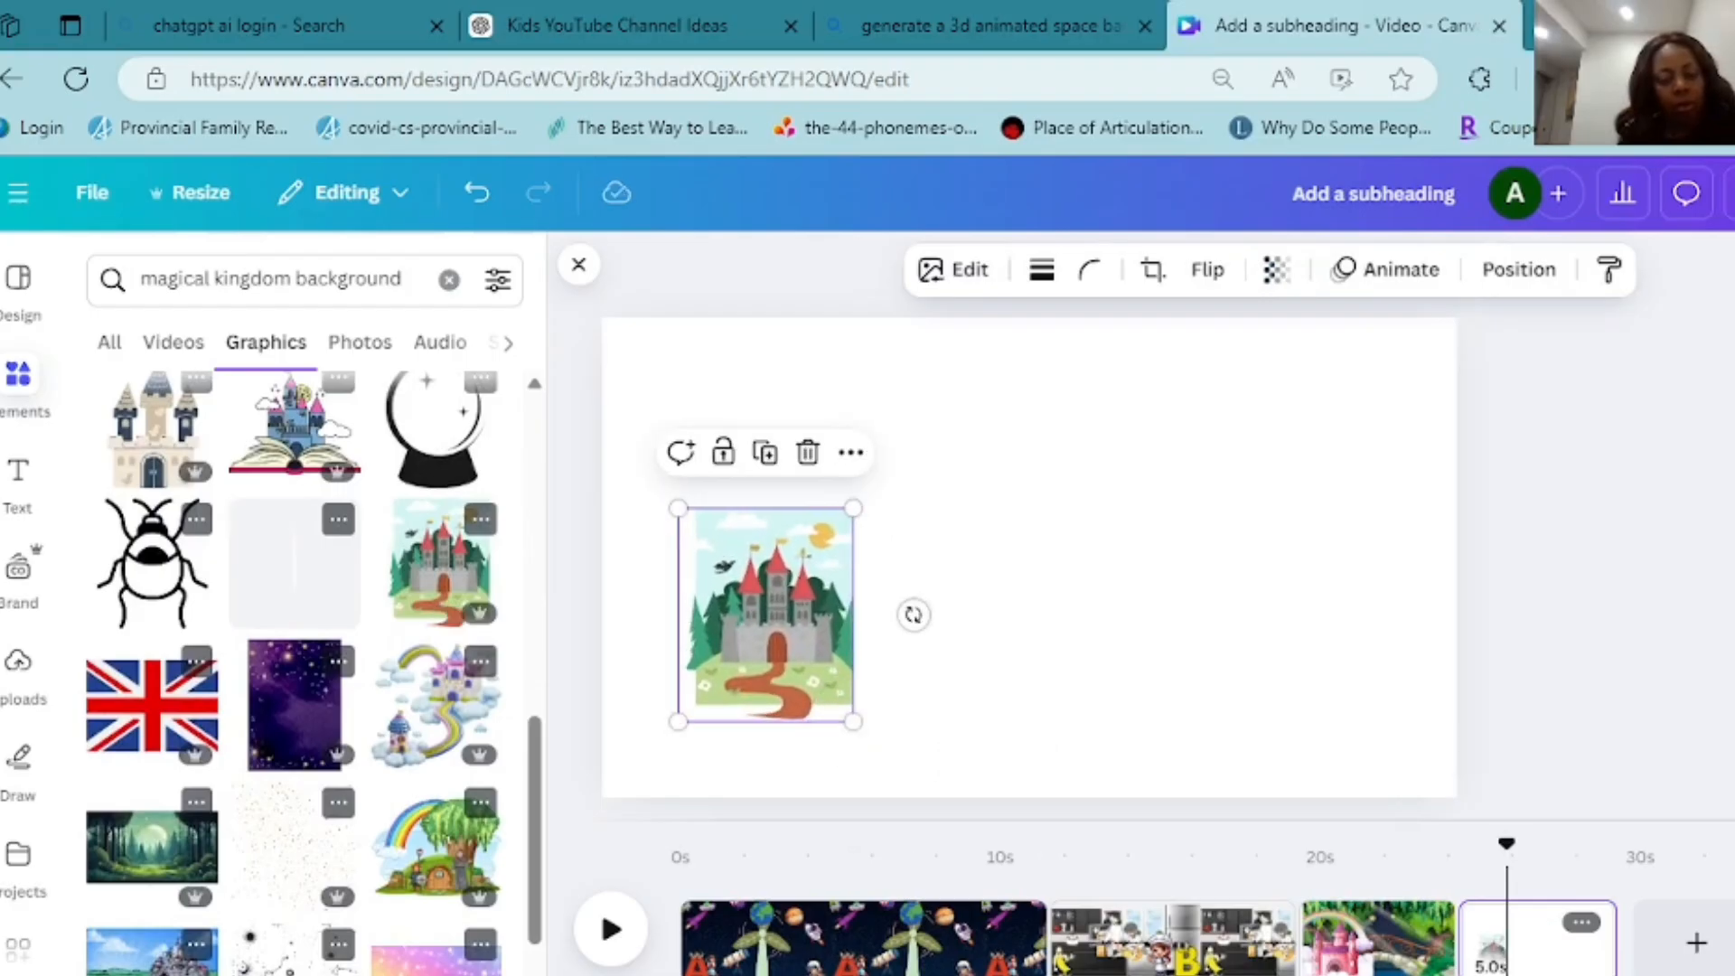
key("Delete")
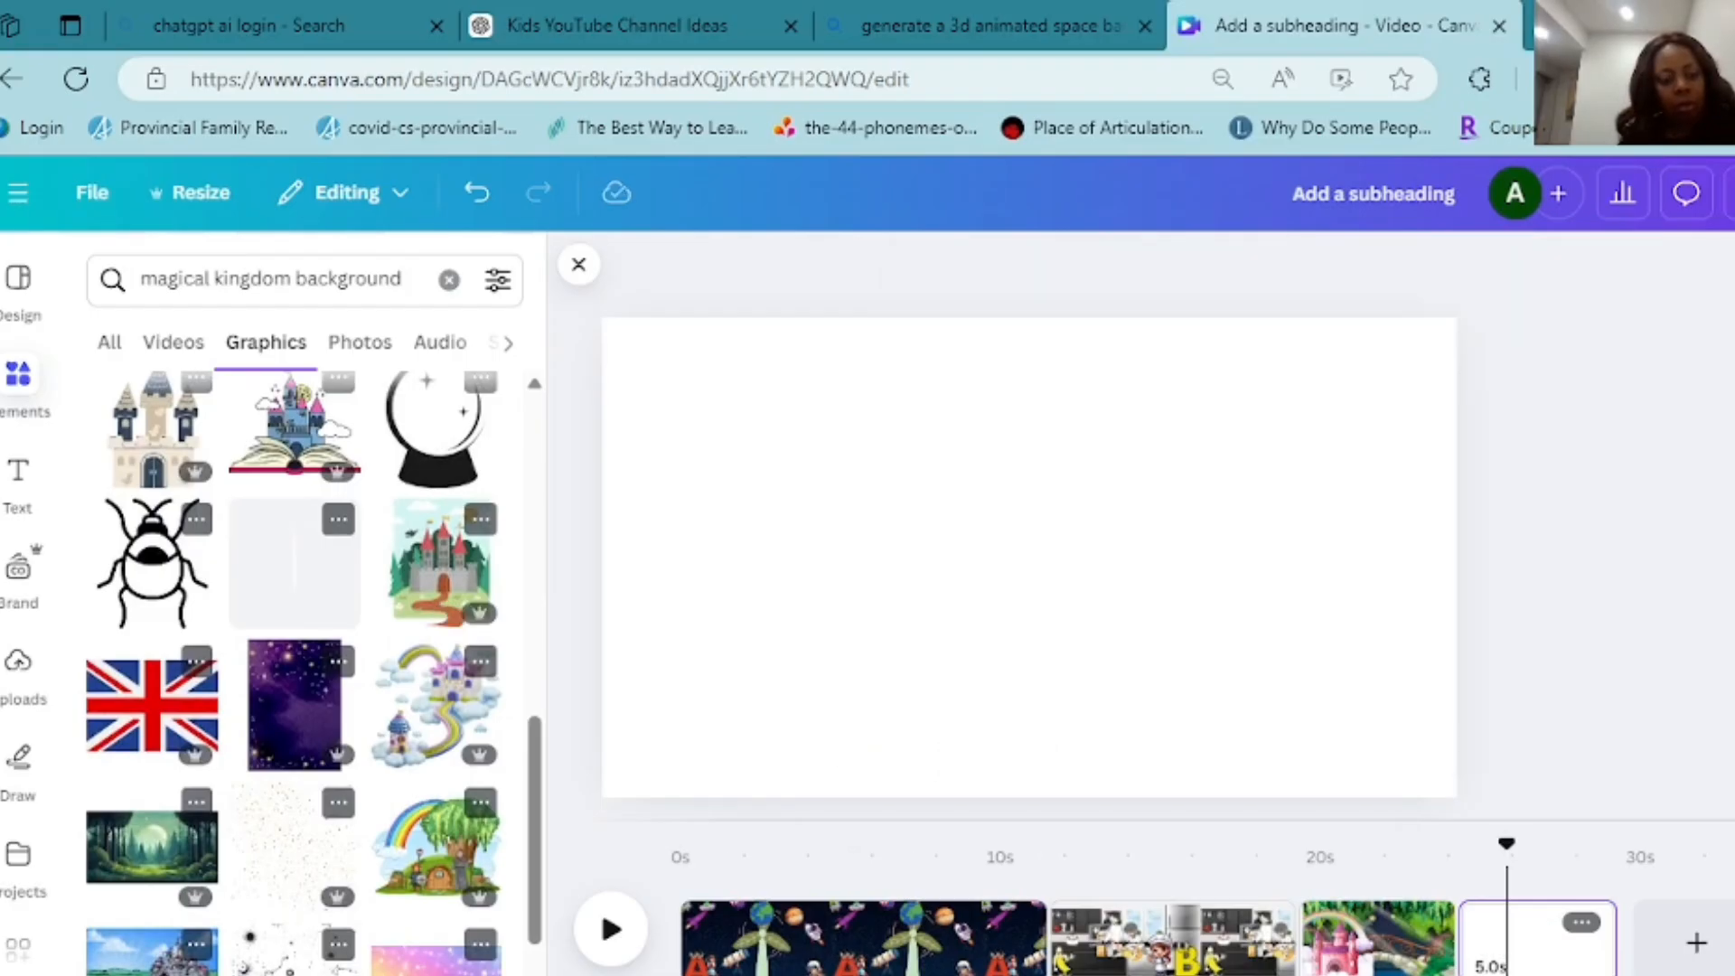
scroll(294, 669, "down", 2)
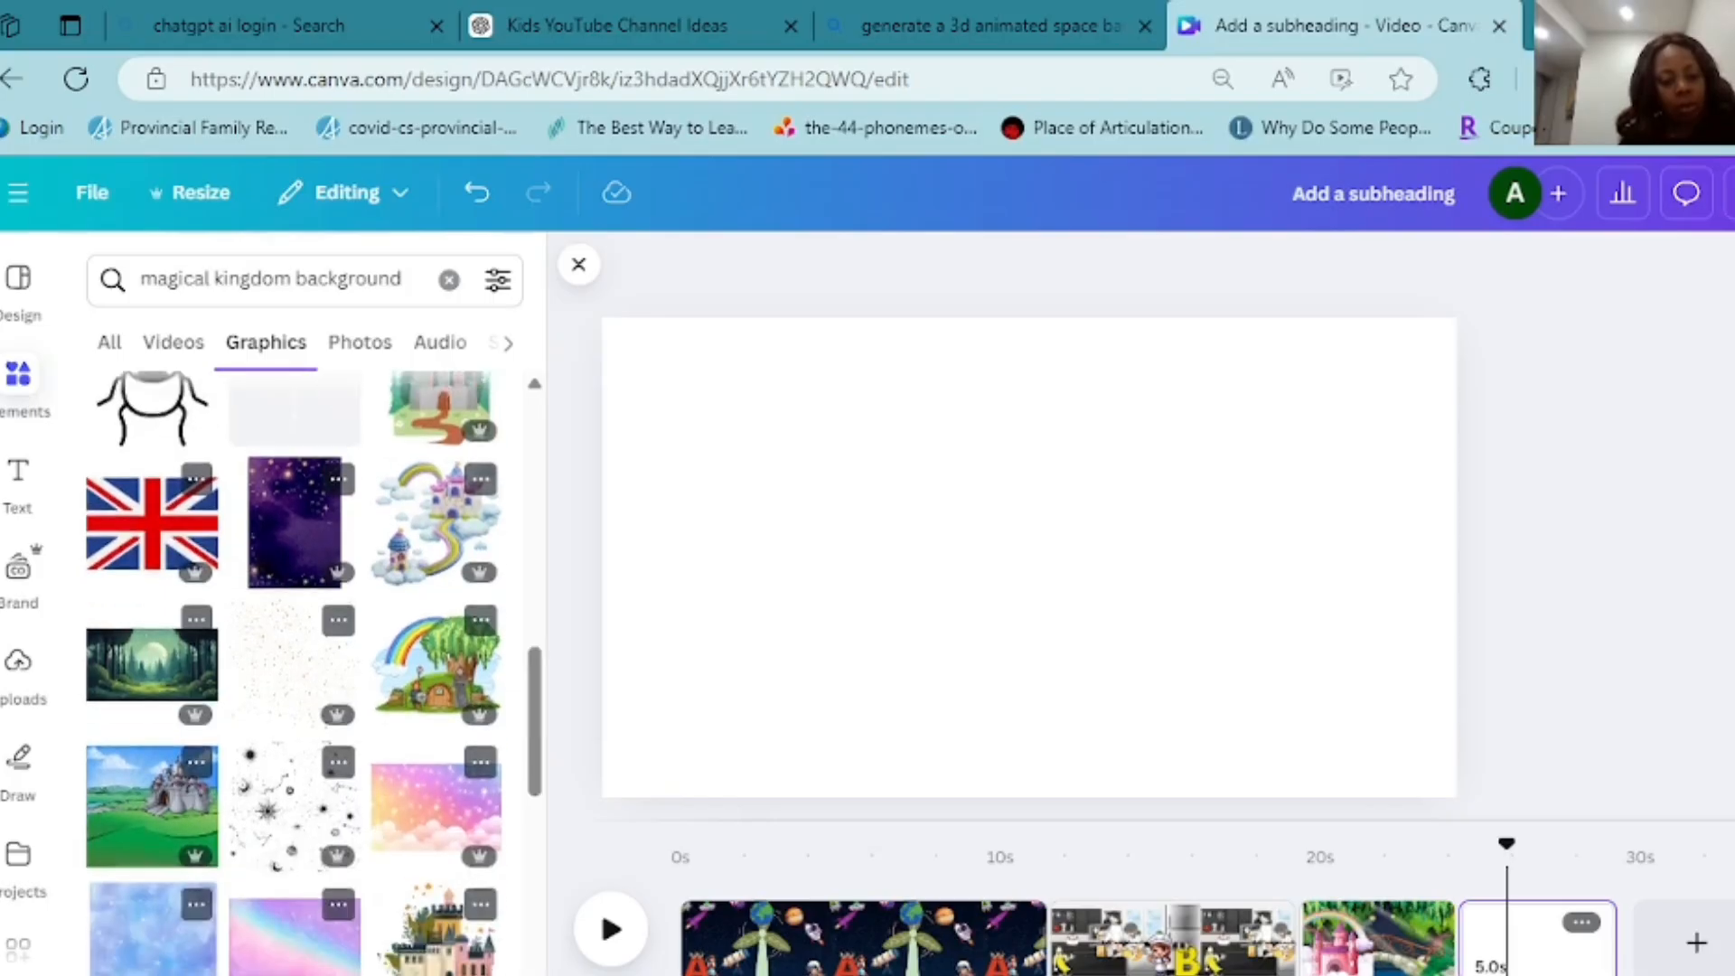
left_click(436, 636)
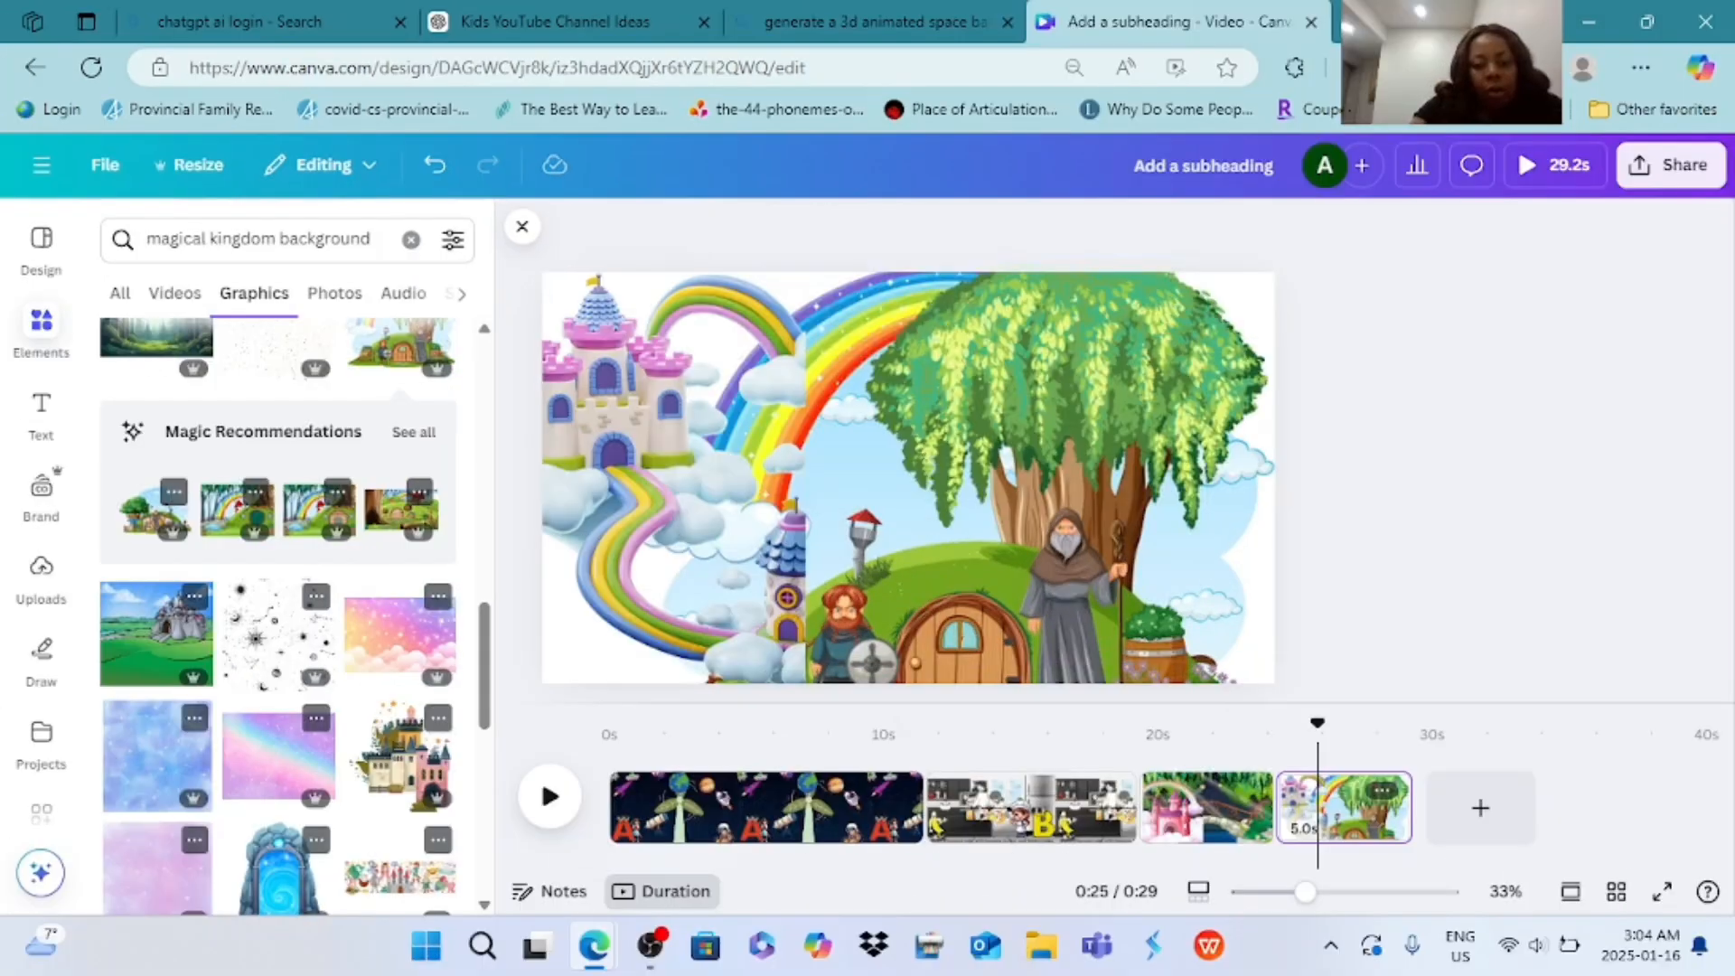
left_click(899, 590)
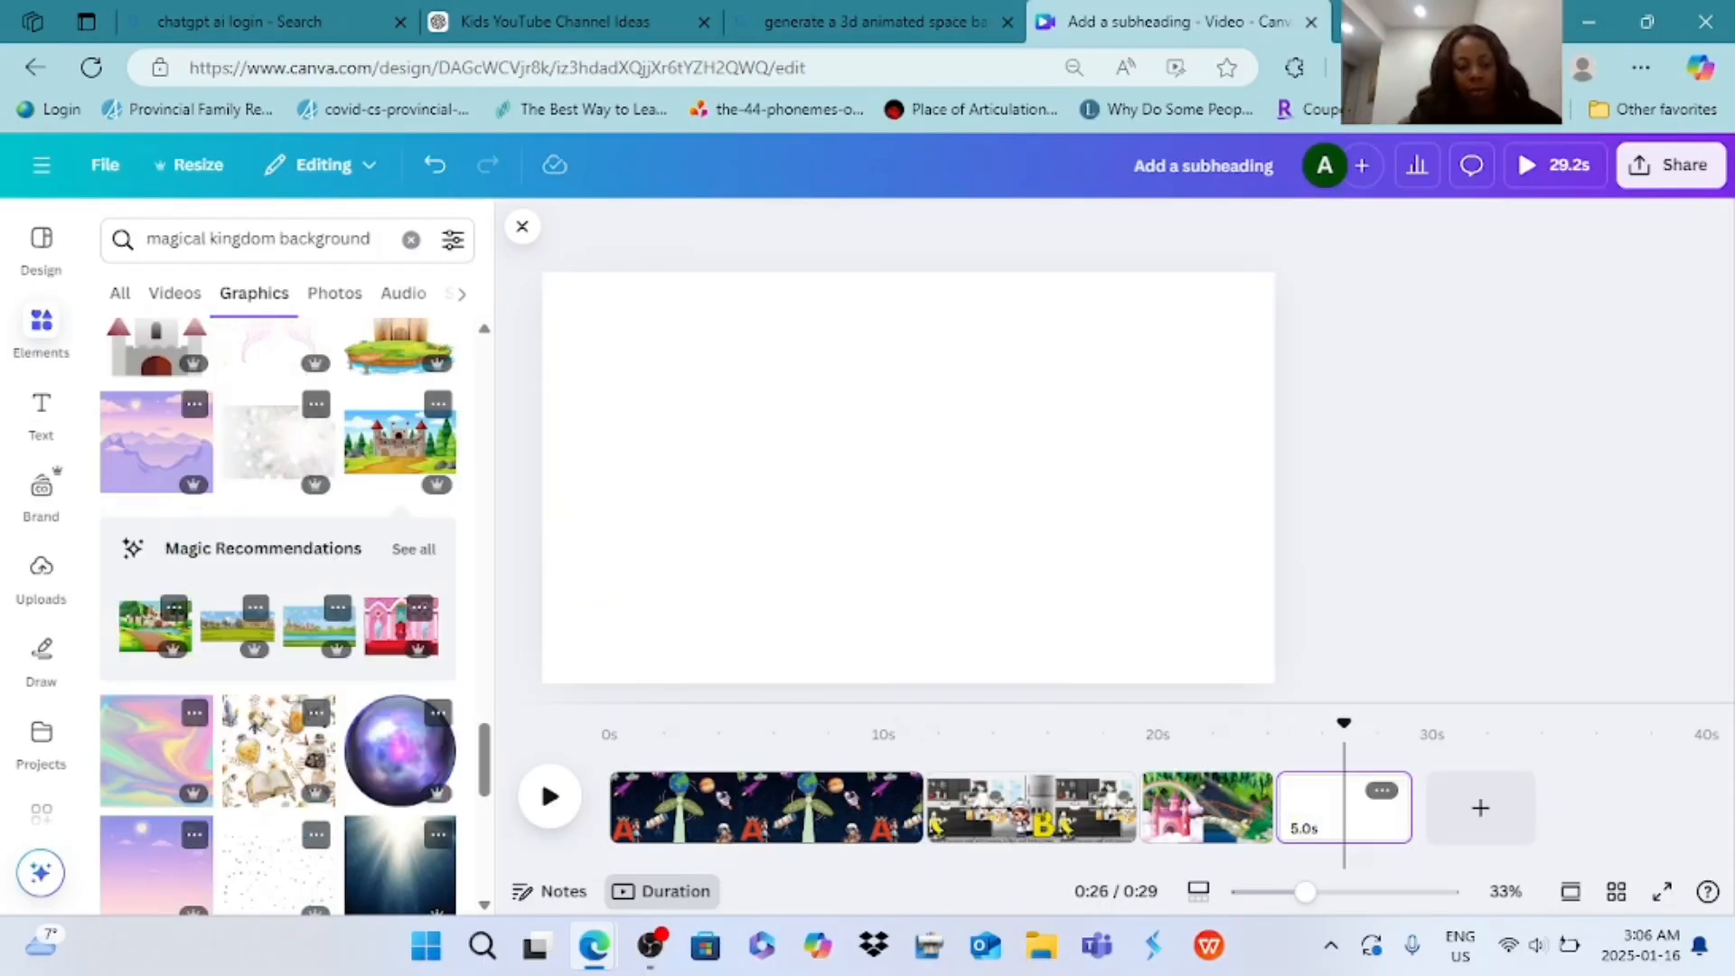
- Add the castle scene with the pond and dirt path to the empty page and enlarge it to fill the page
left_click(154, 624)
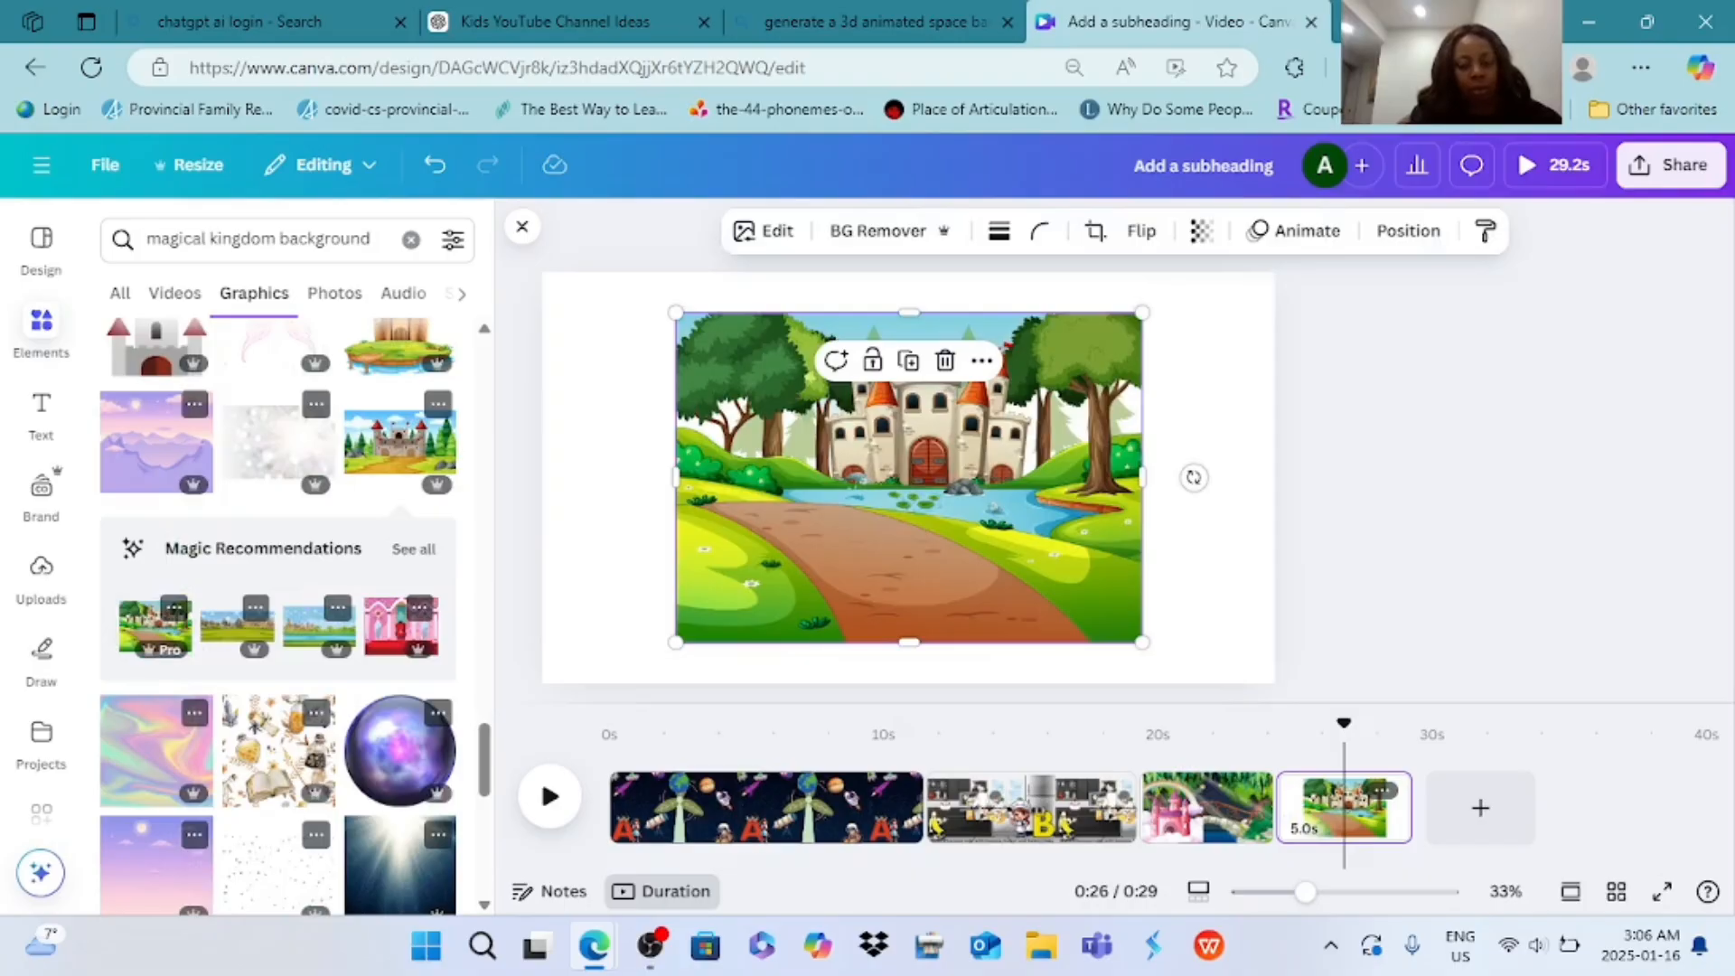
left_click_drag(1142, 642, 1218, 696)
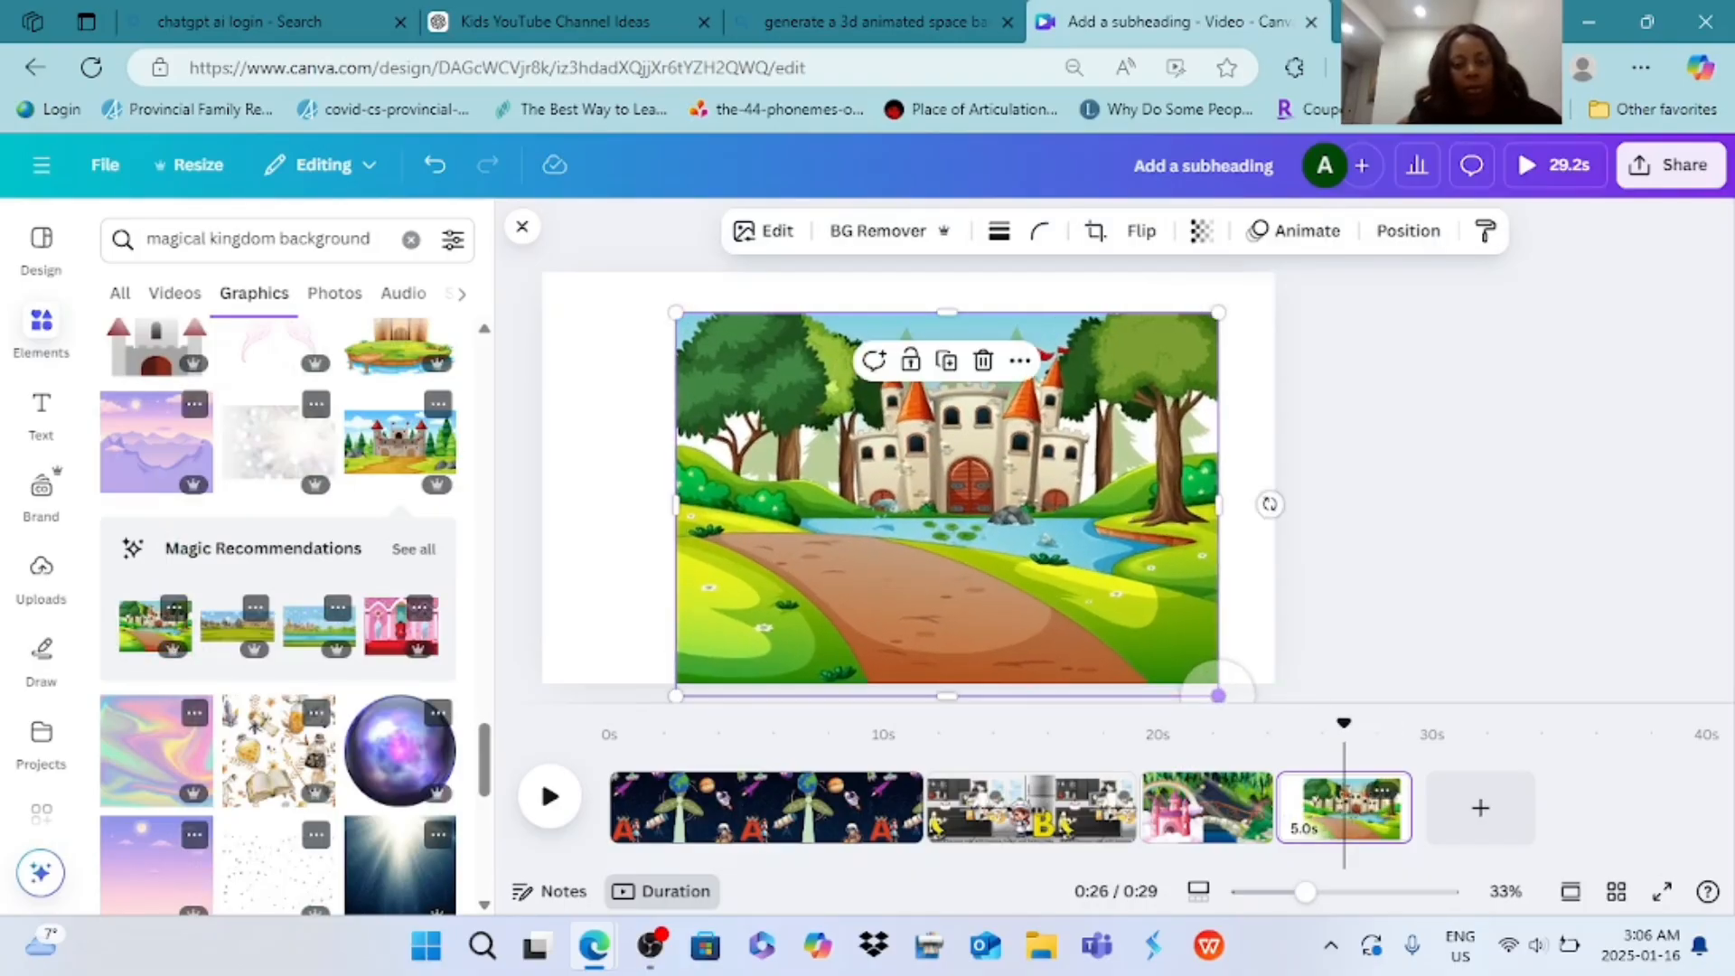
left_click_drag(676, 313, 596, 257)
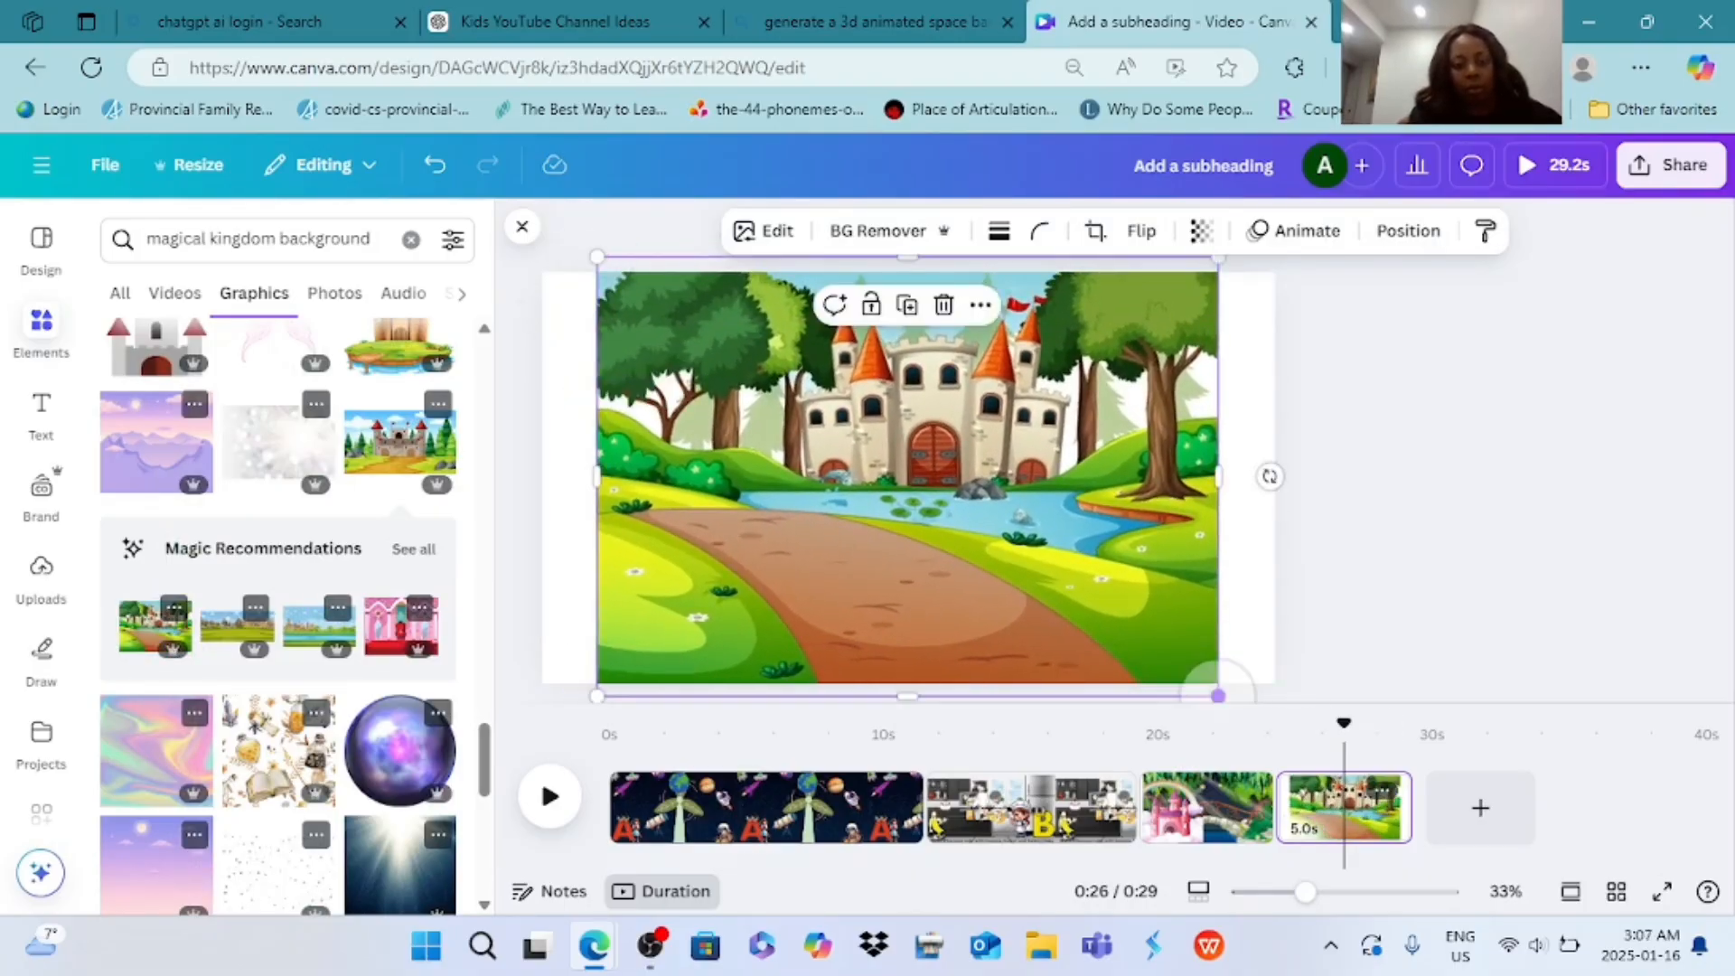
left_click_drag(907, 476, 853, 478)
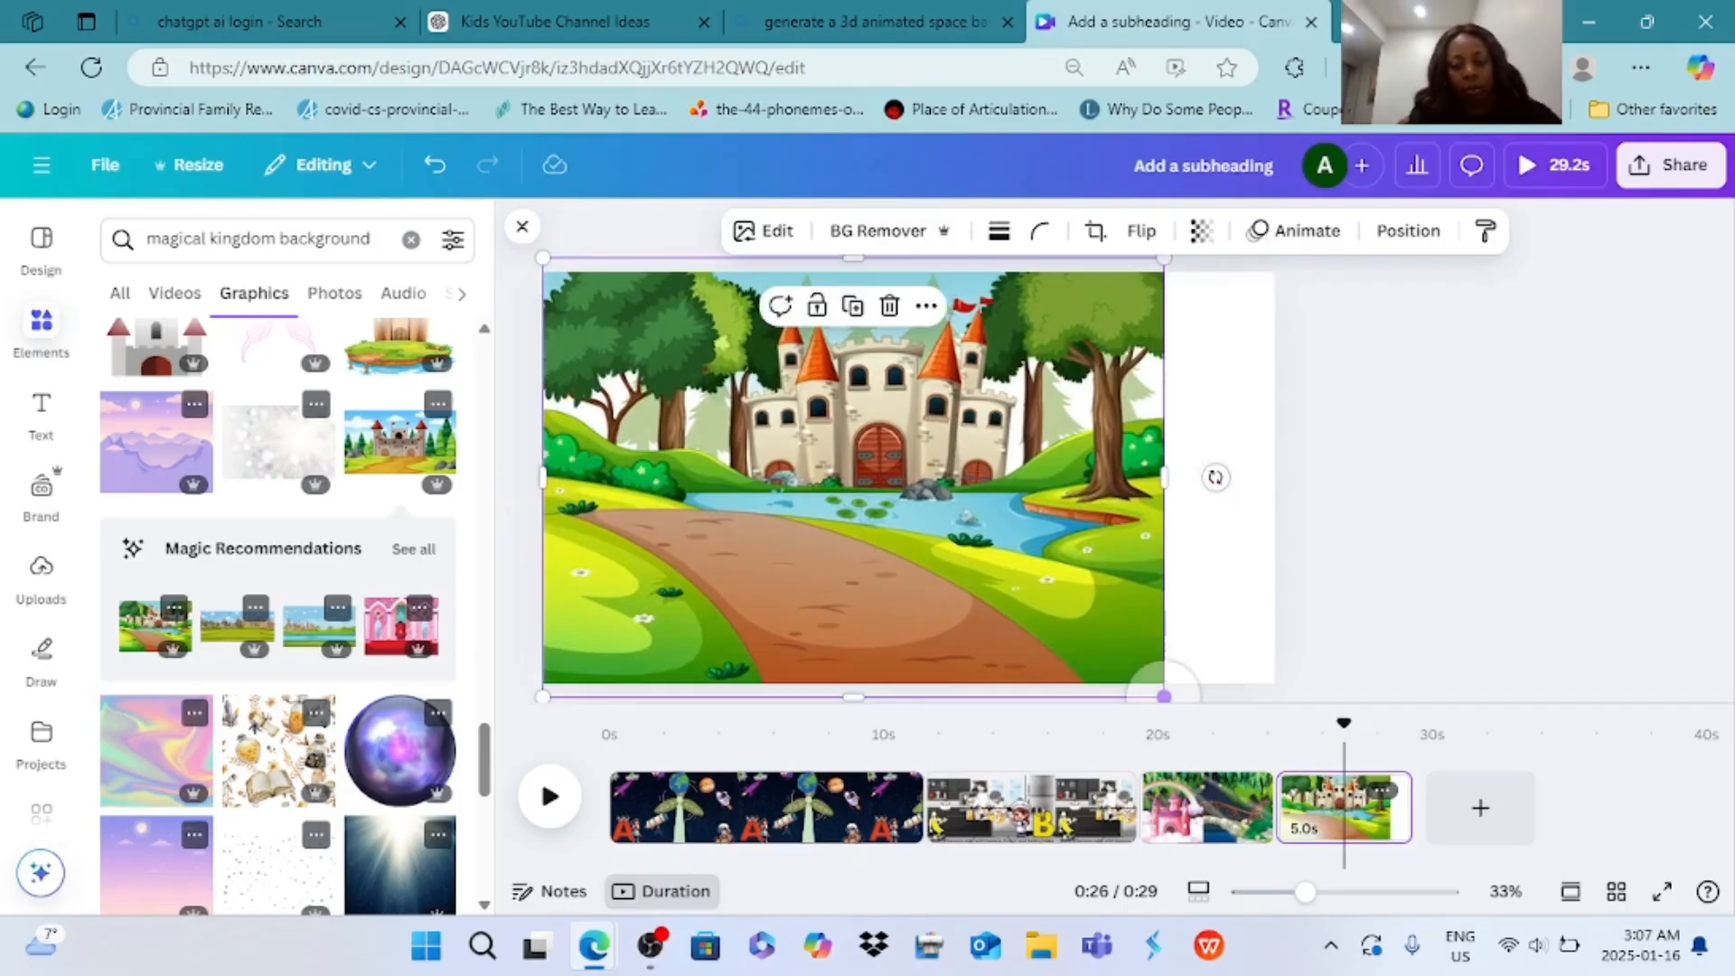
left_click_drag(1166, 477, 1274, 477)
left_click(1349, 506)
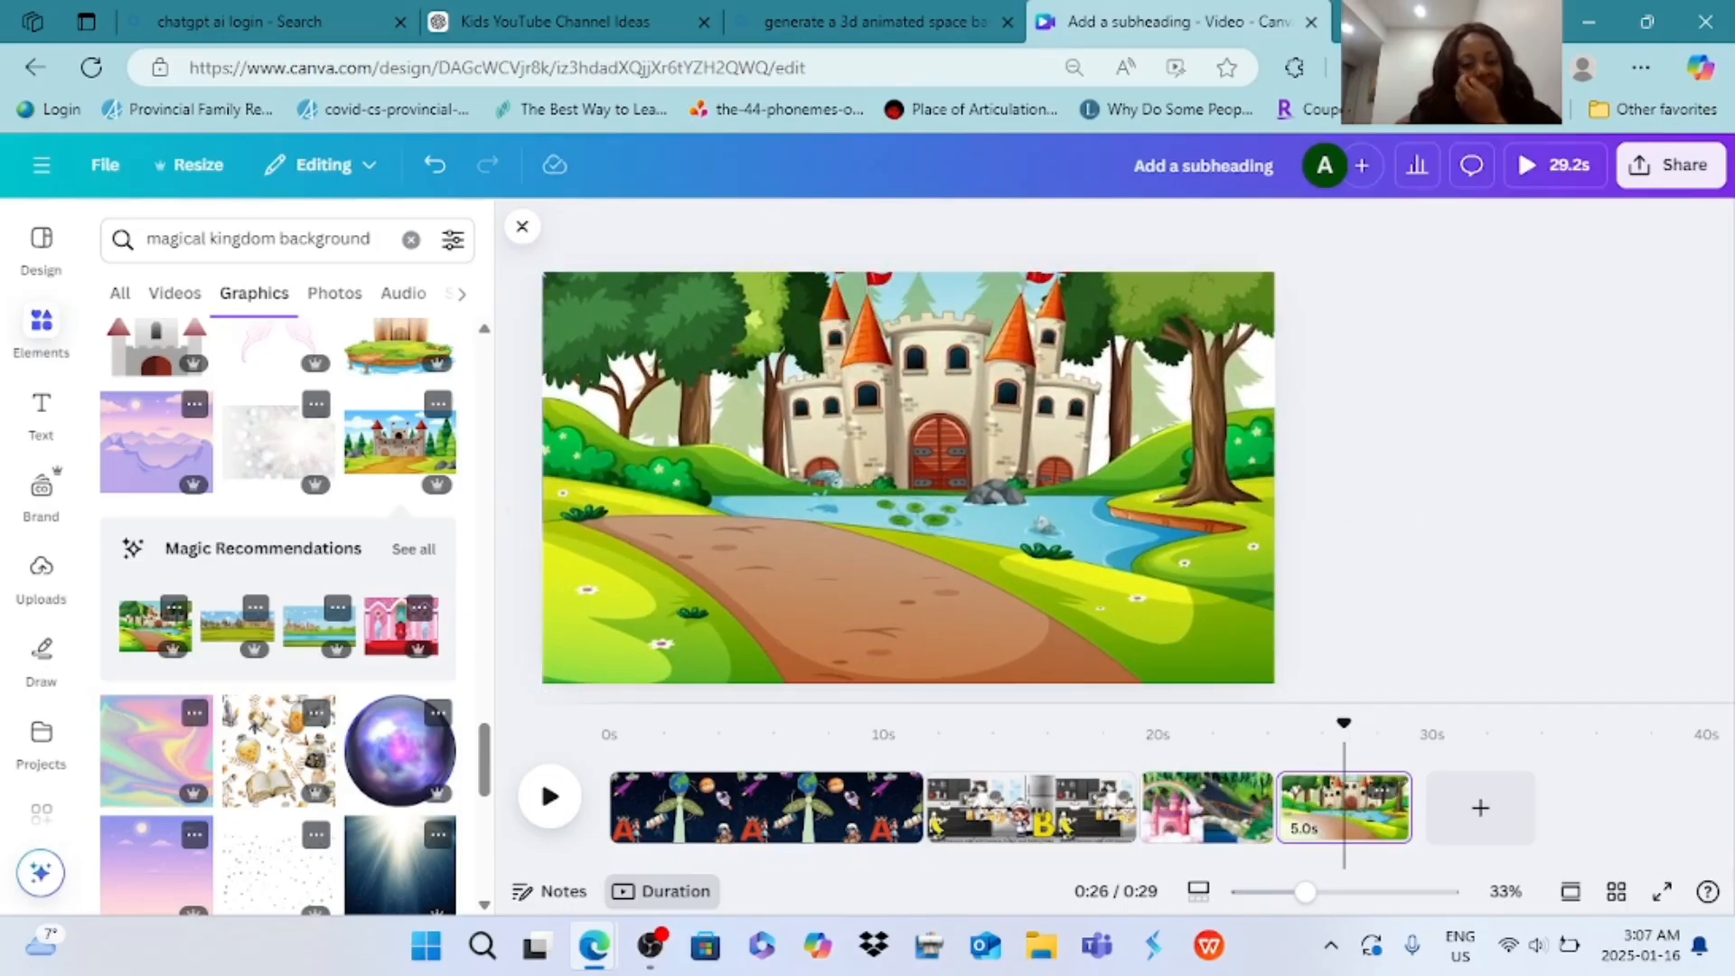
- Add the green-roofed castle at the scene's left edge and the horse-drawn pumpkin carriage in the lower-right corner
scroll(278, 615, "down", 5)
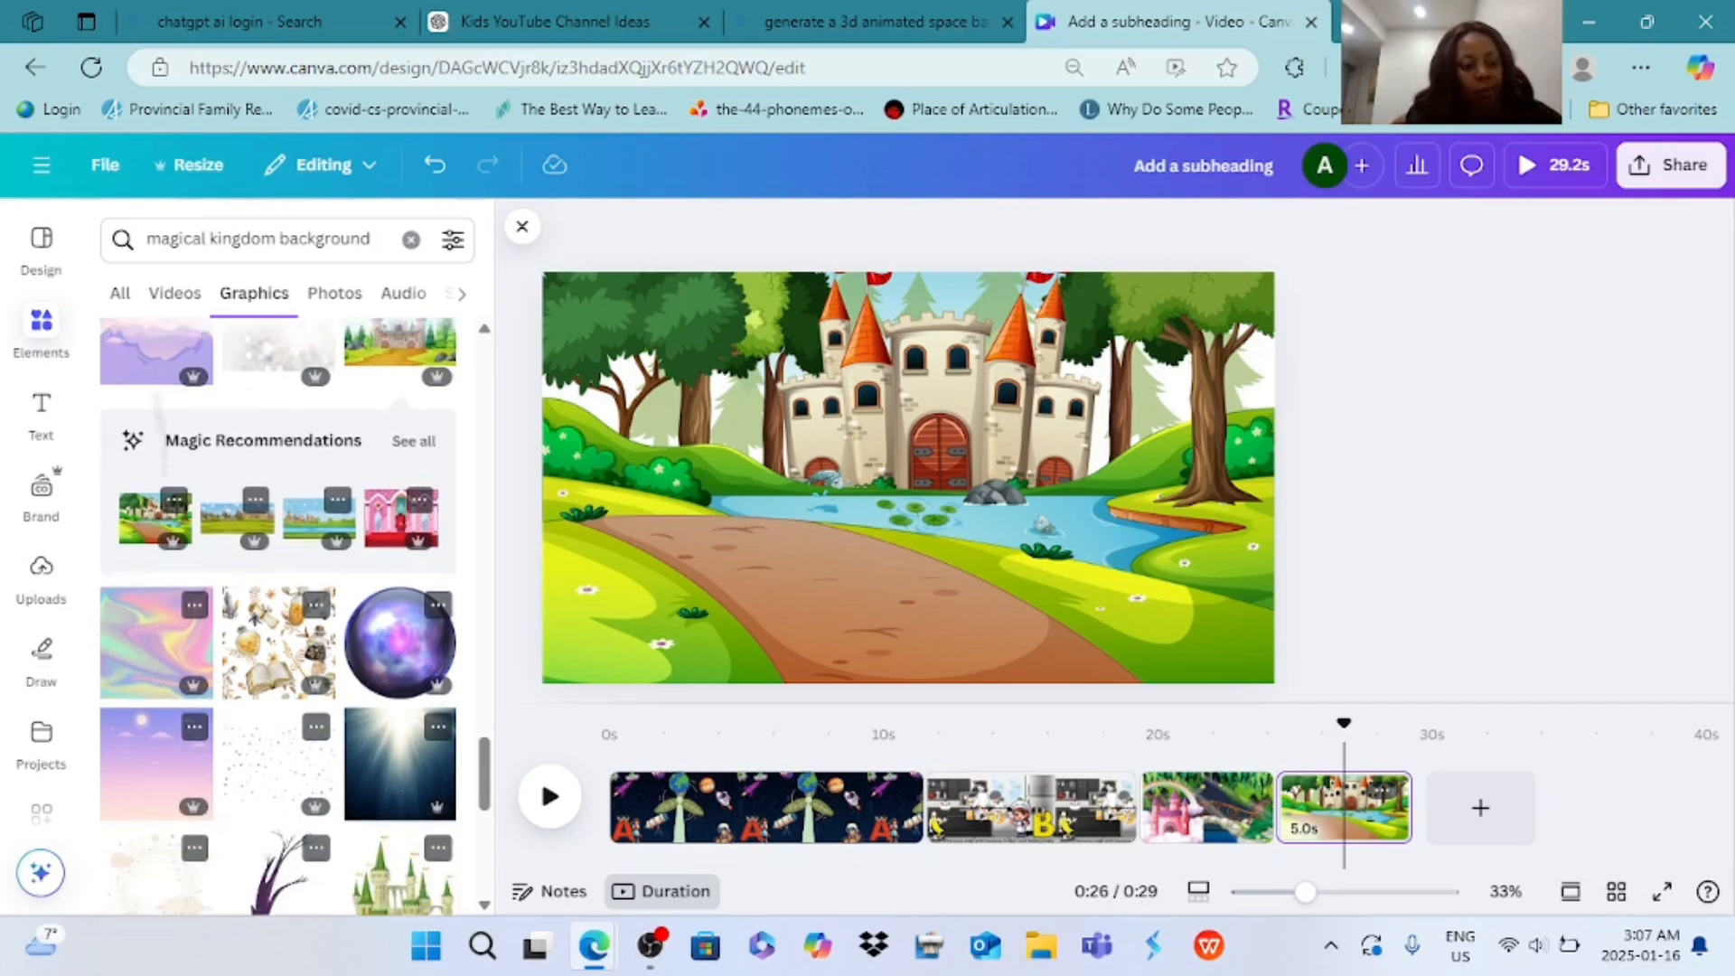
left_click(471, 515)
left_click_drag(981, 430, 685, 396)
key("Escape")
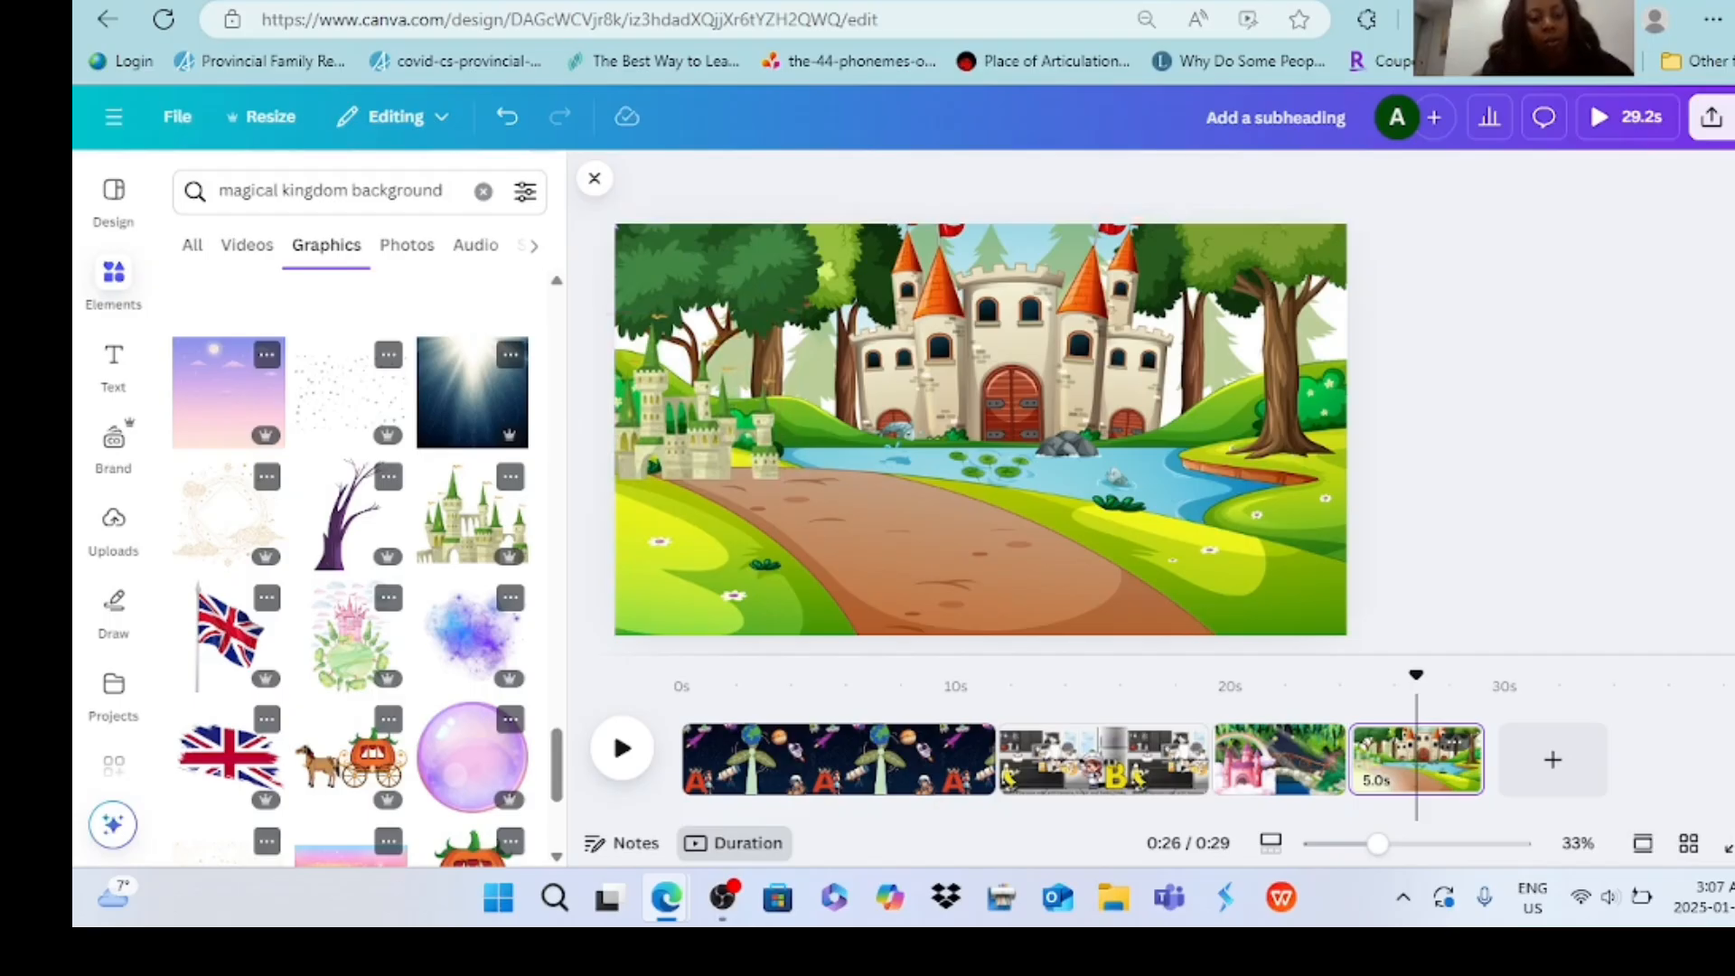
left_click(350, 759)
left_click_drag(1027, 496, 1201, 548)
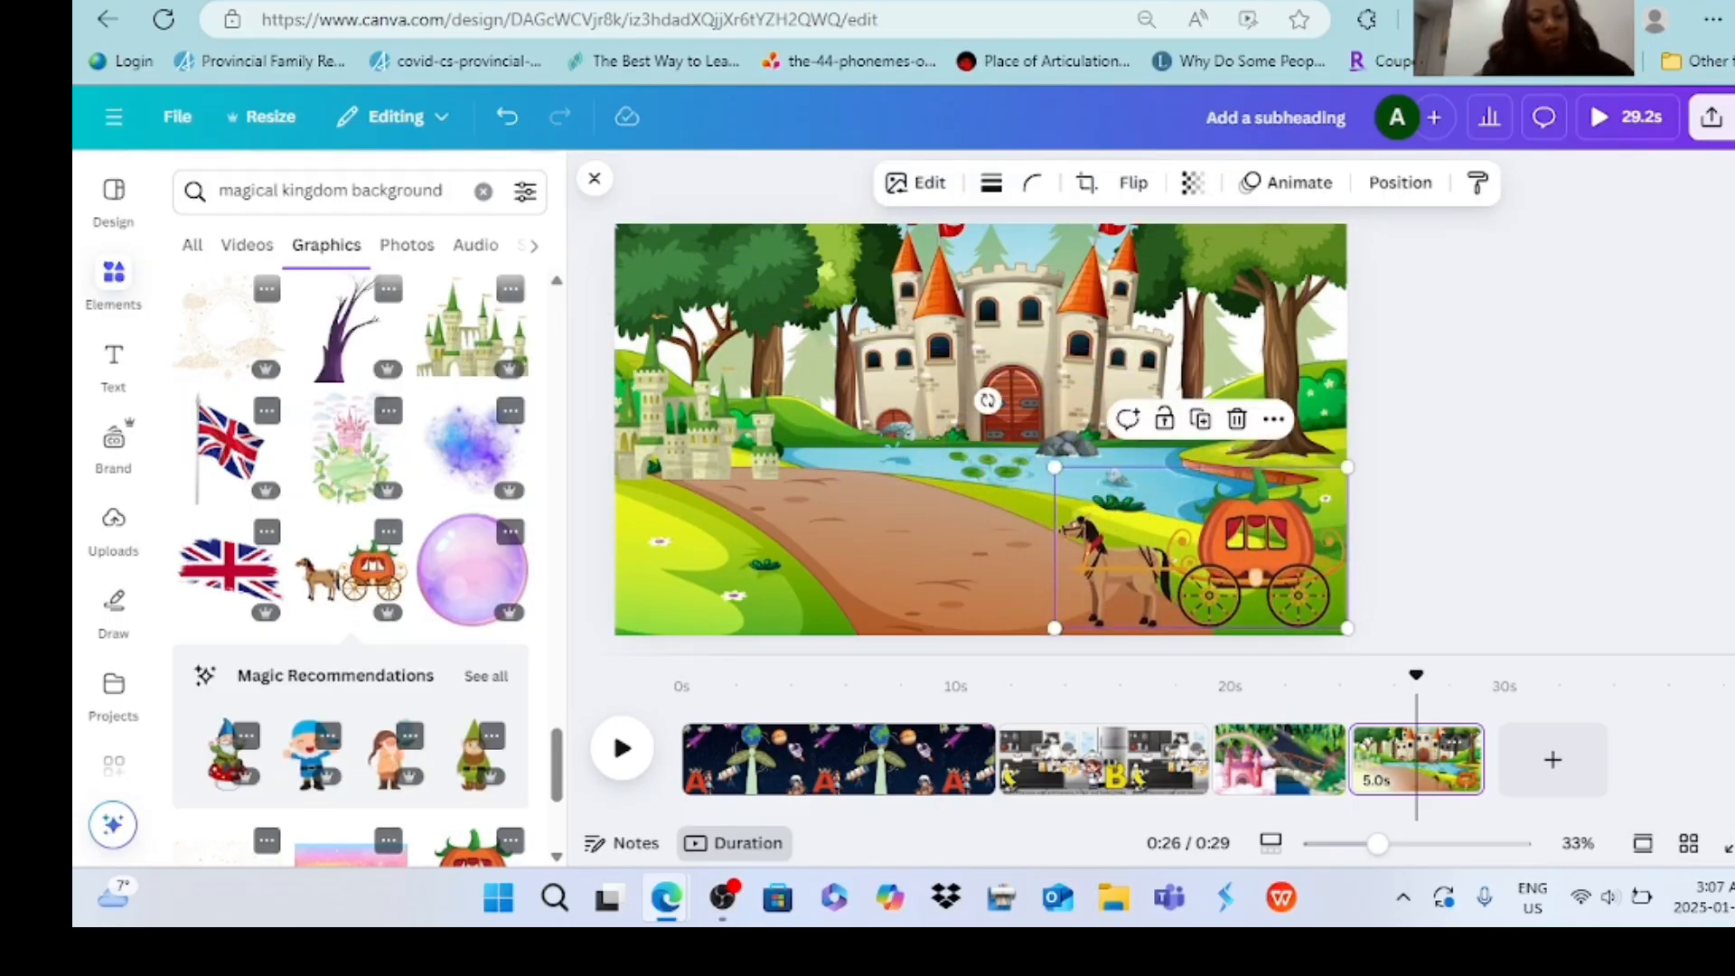
- Add the pink-robed princess graphic, shrink her and place her in front of the pumpkin carriage
scroll(350, 560, "down", 10)
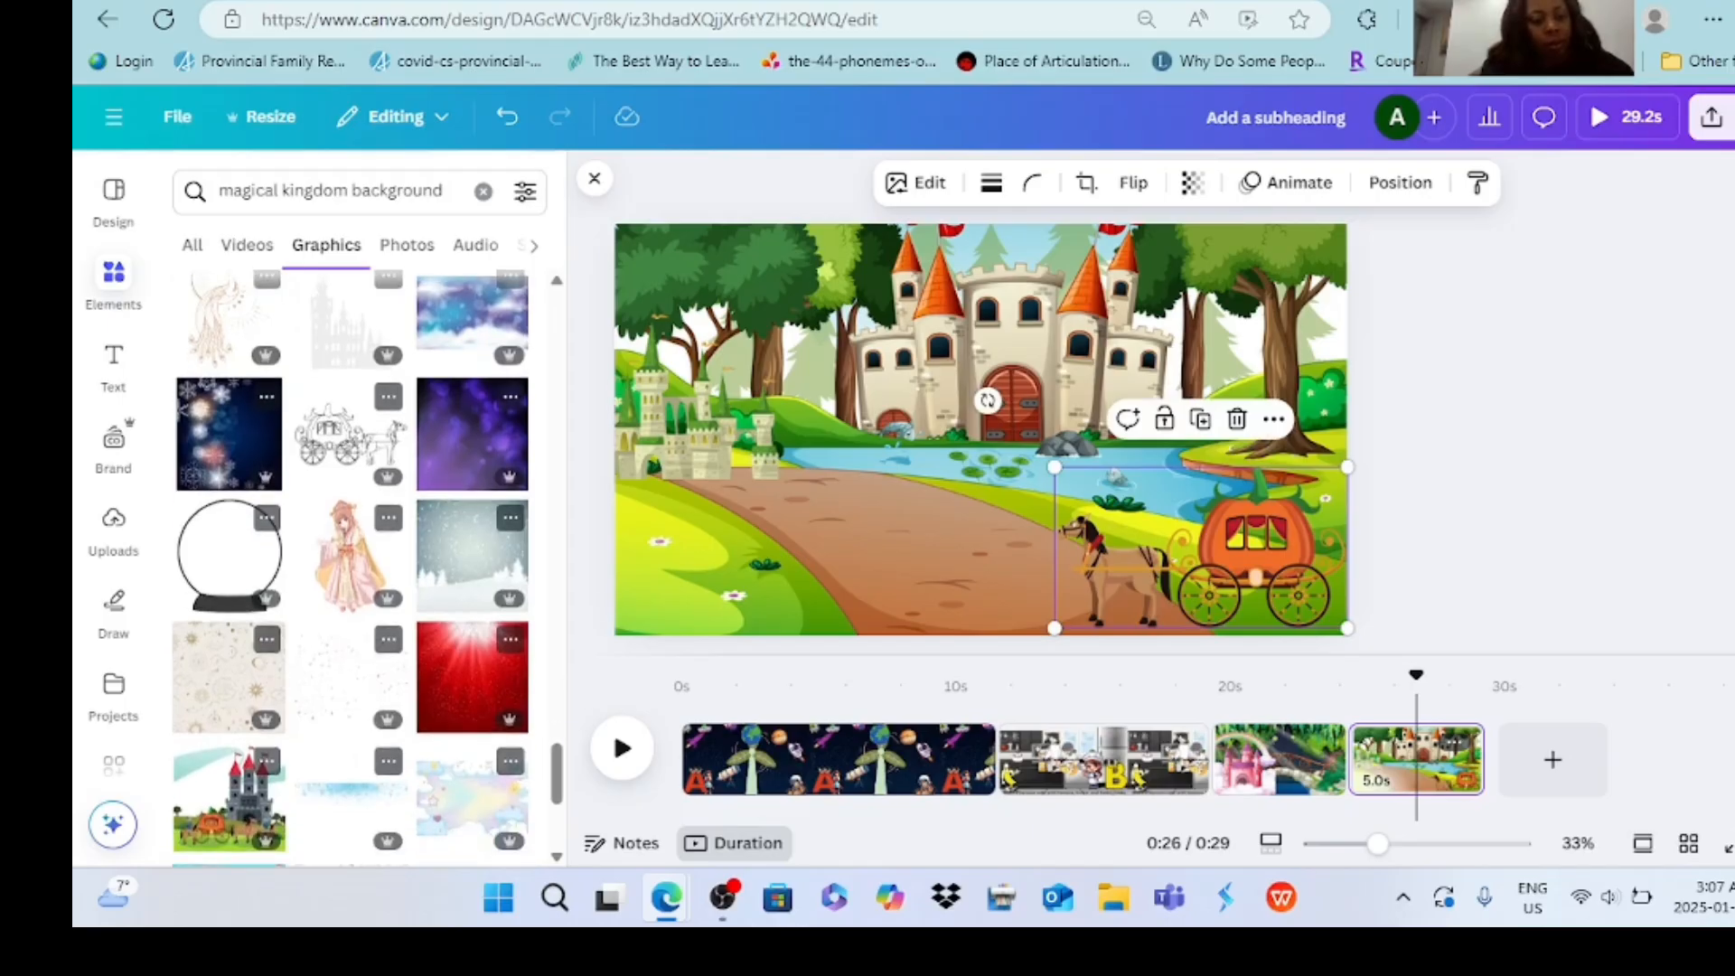
left_click(350, 556)
left_click_drag(1089, 259, 994, 411)
left_click_drag(934, 503, 1184, 561)
left_click_drag(1242, 469, 1231, 506)
left_click(1474, 579)
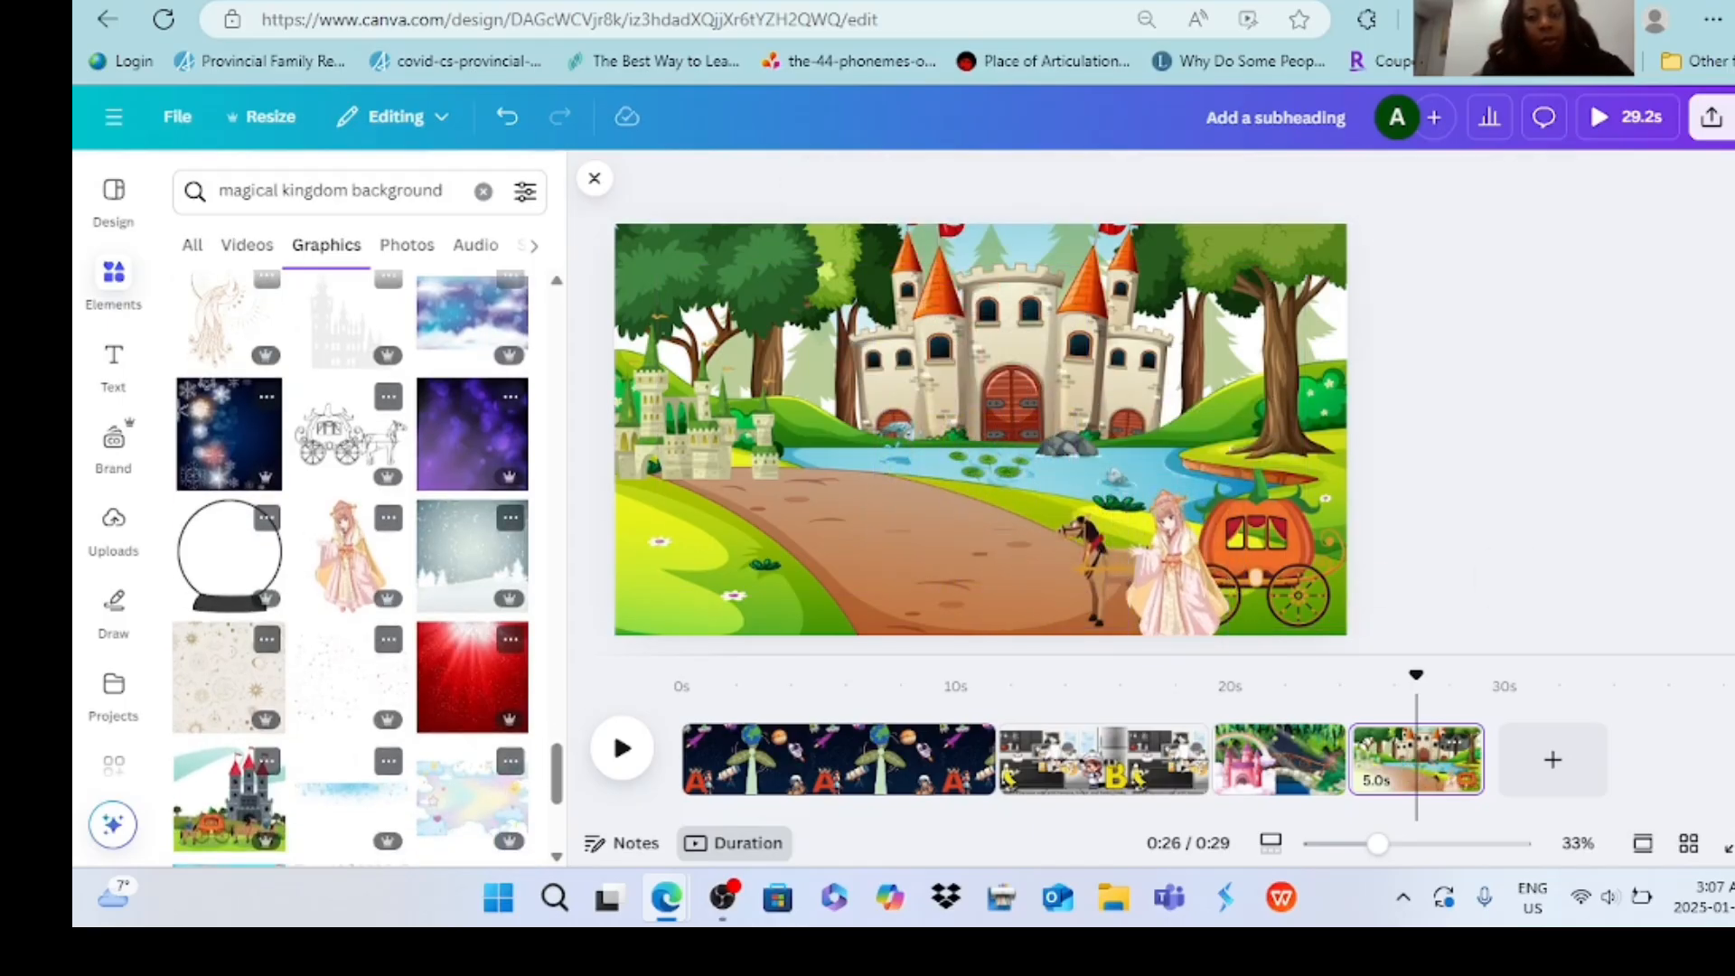
left_click(1265, 542)
left_click(1474, 578)
- Search the elements for "king" and place the waving king in the red robe on the dirt path
scroll(350, 560, "down", 4)
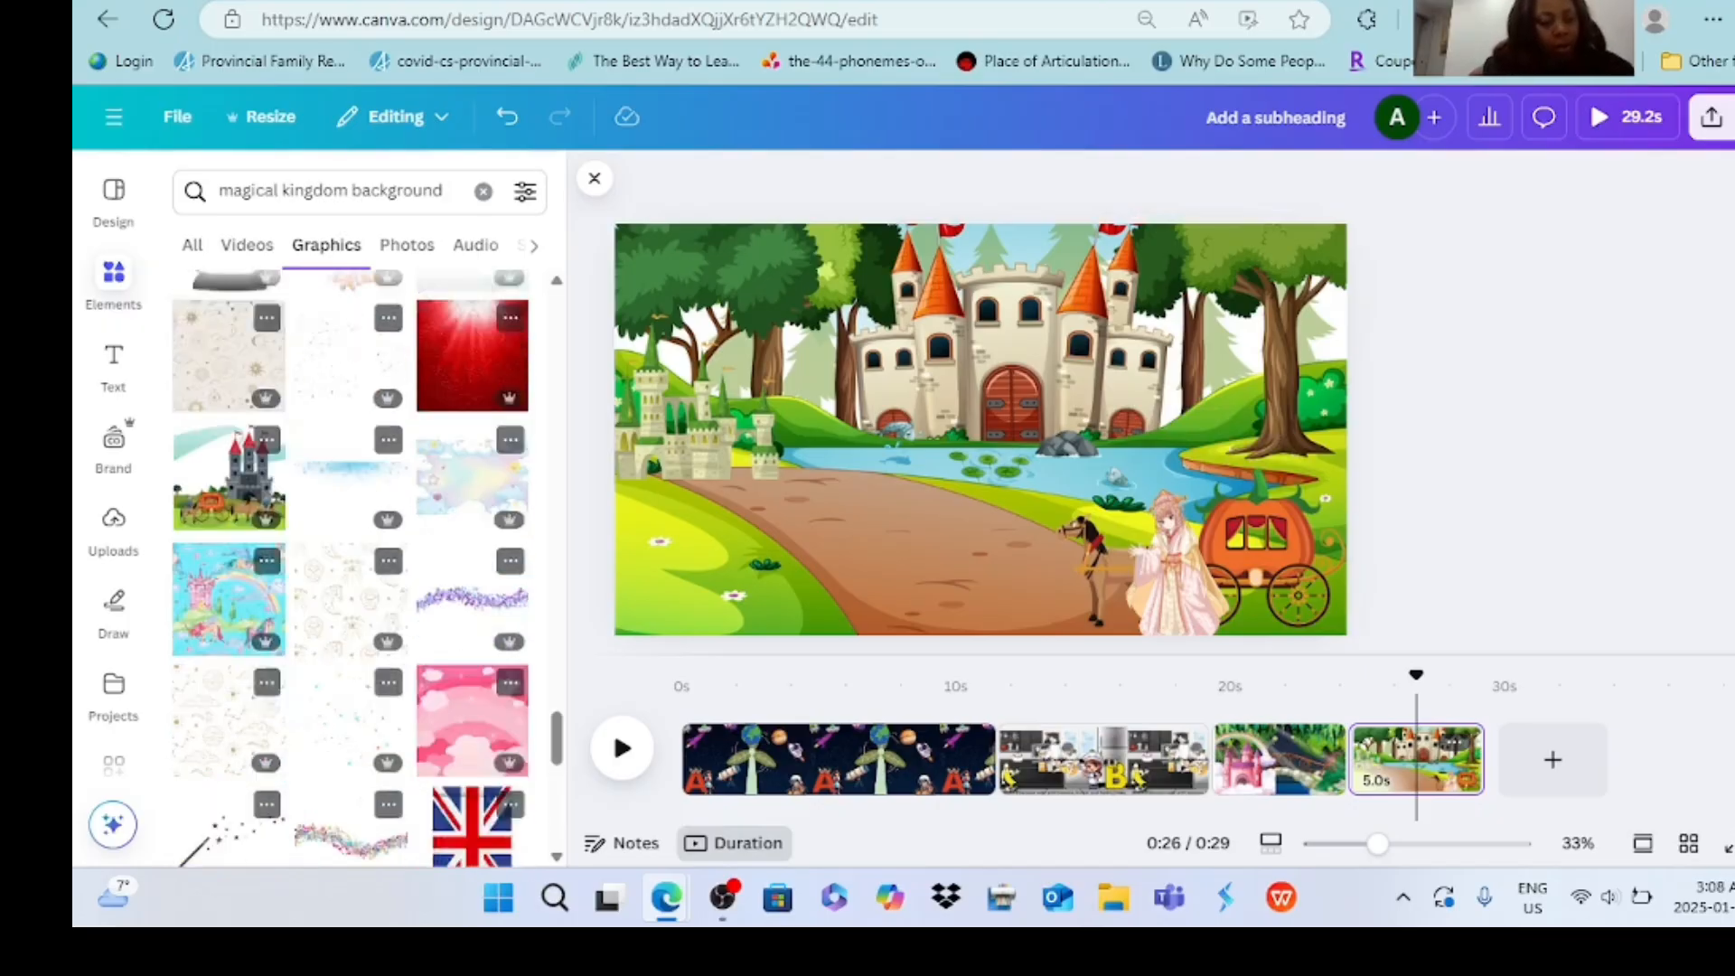
scroll(351, 561, "down", 4)
scroll(351, 560, "up", 10)
left_click(482, 191)
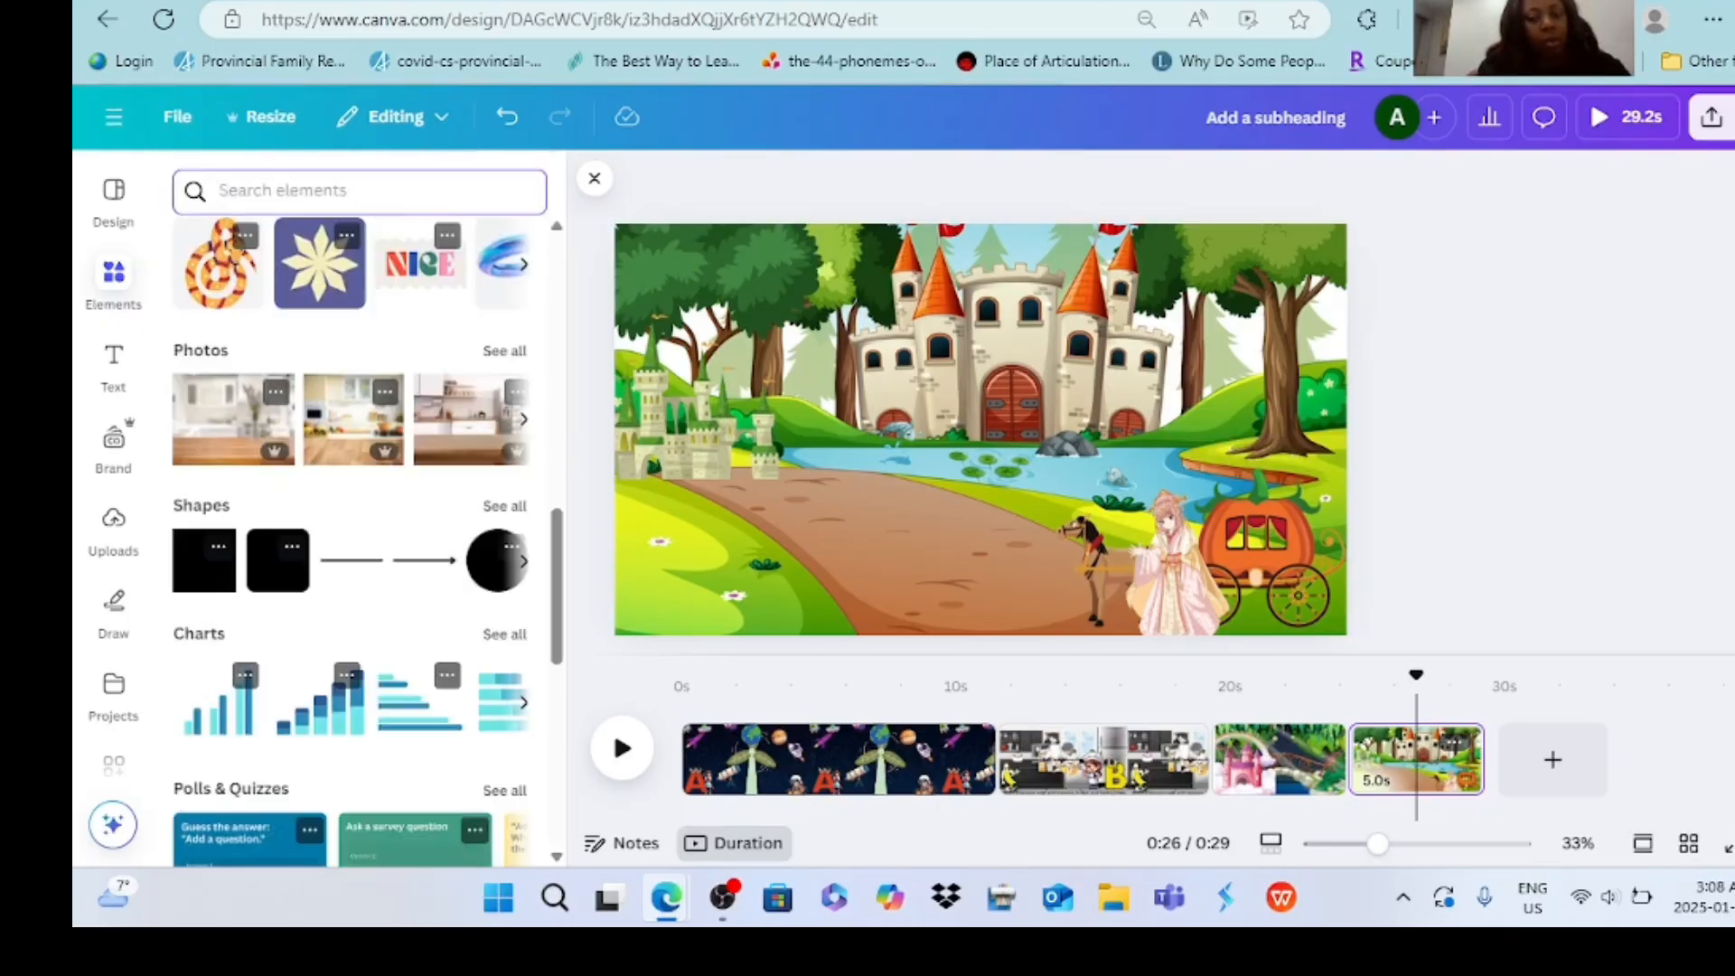
type("king")
key("Return")
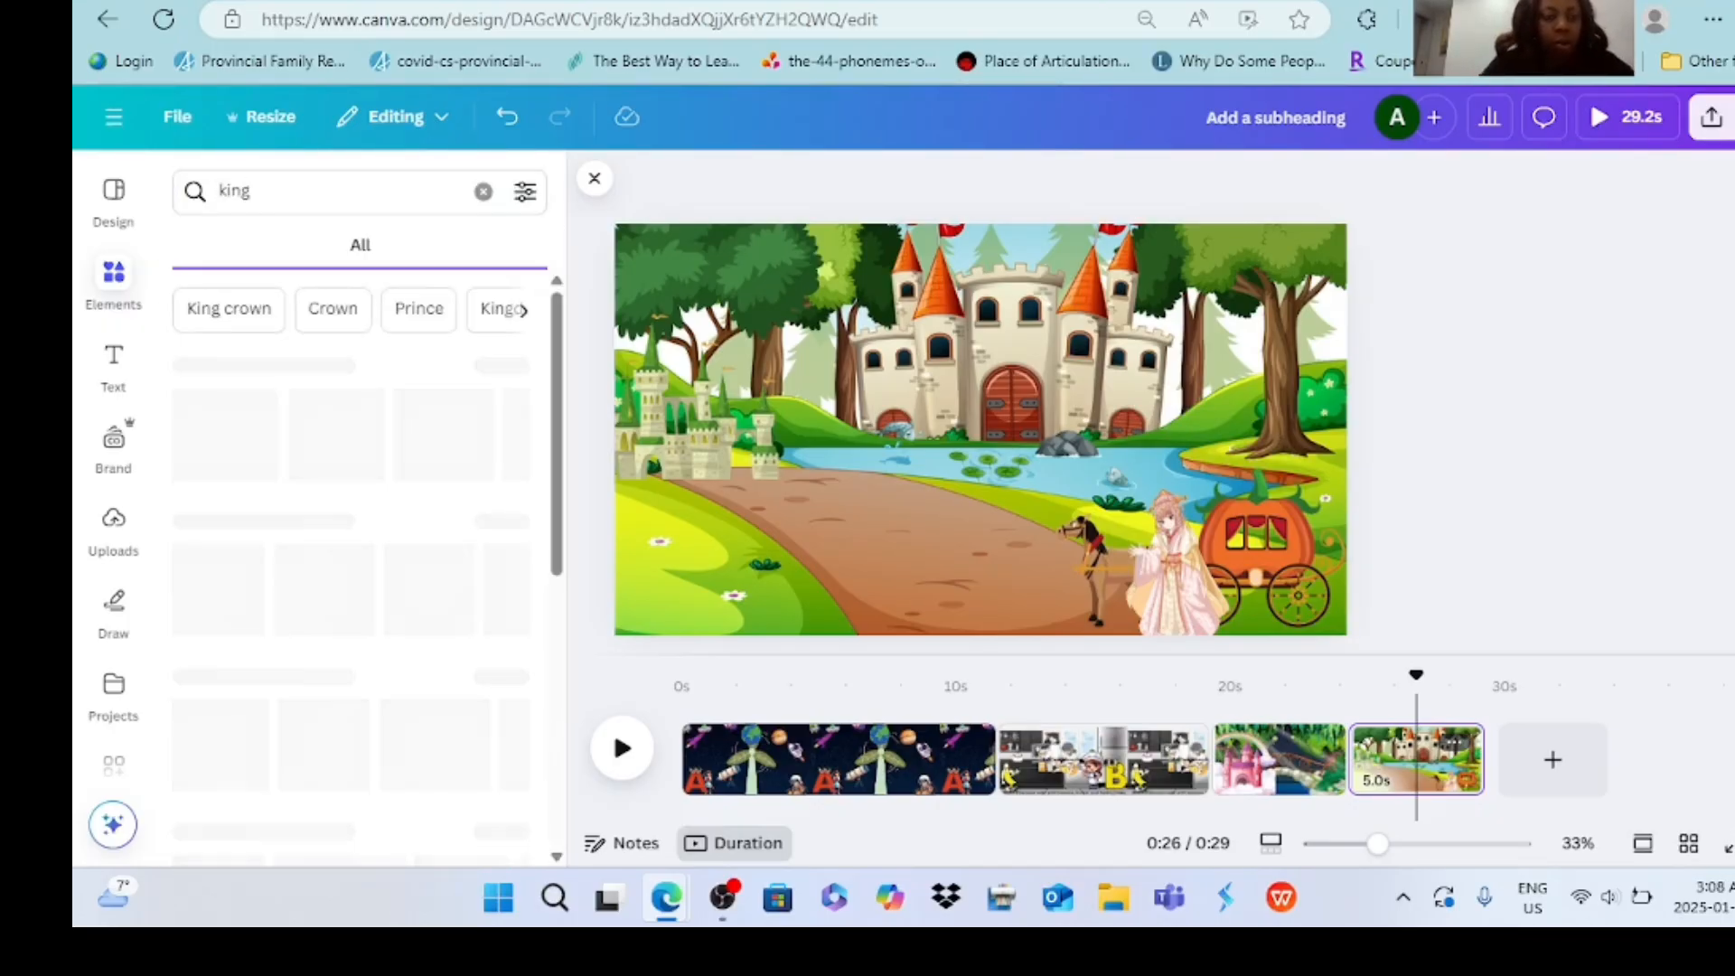
left_click(219, 435)
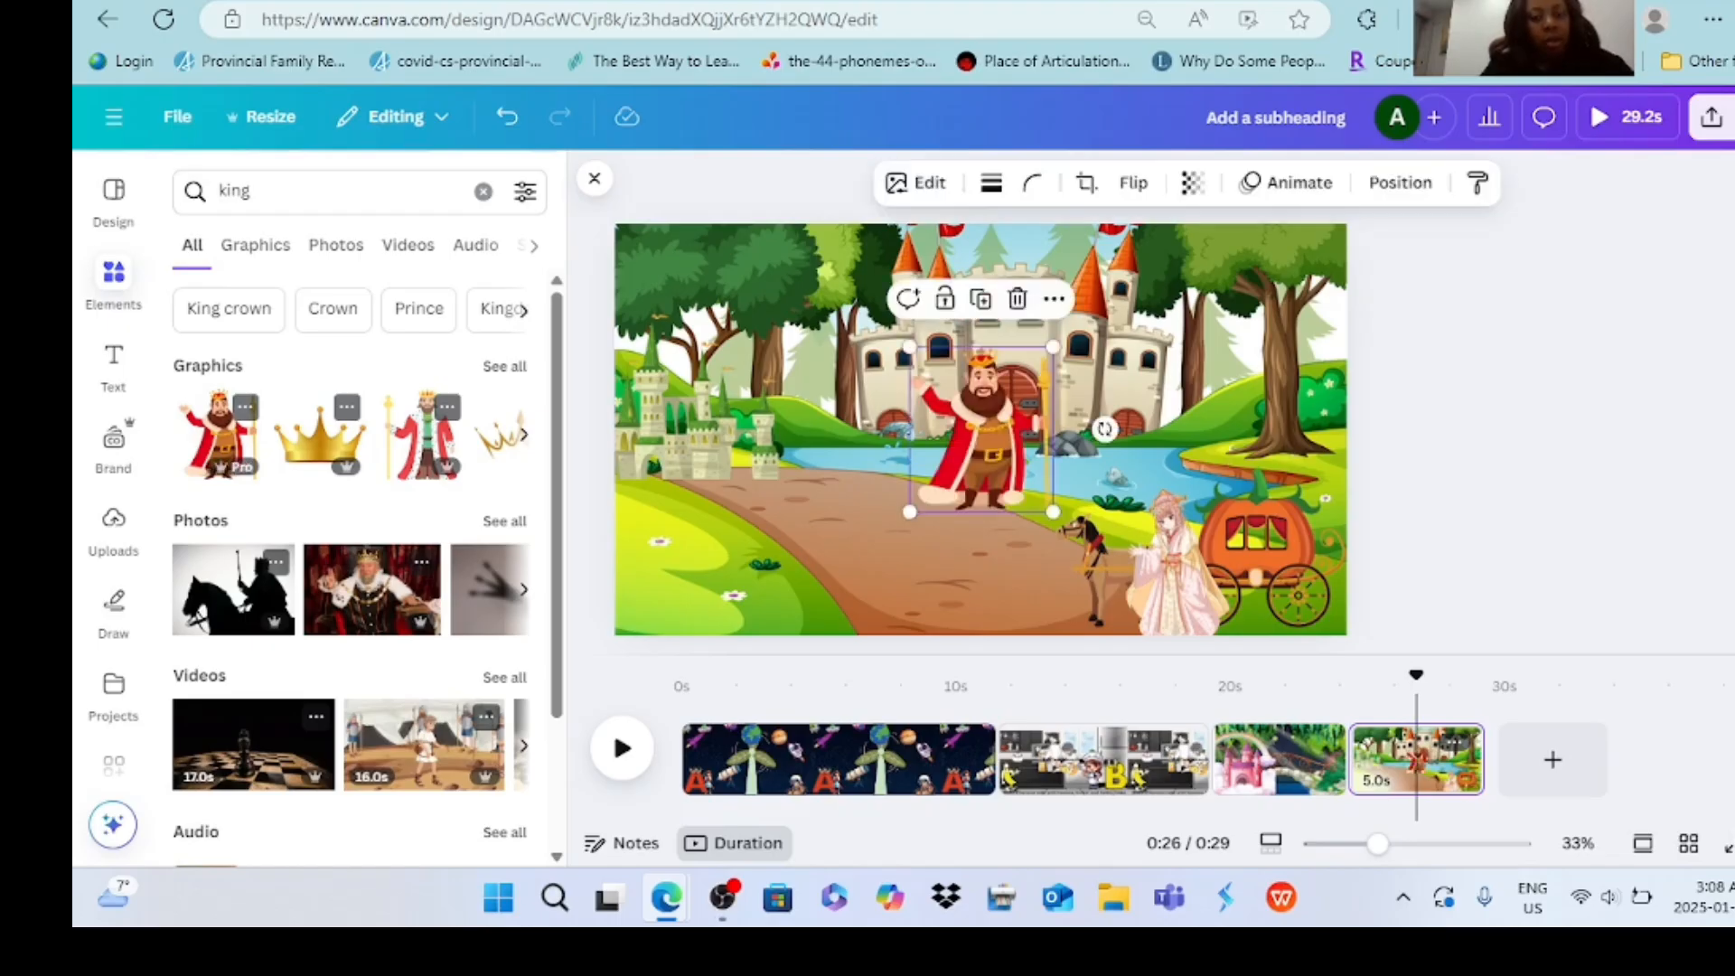
left_click_drag(989, 470, 839, 520)
- Enlarge the green-roofed castle at the scene's left edge and nudge the king slightly down the path
left_click(696, 415)
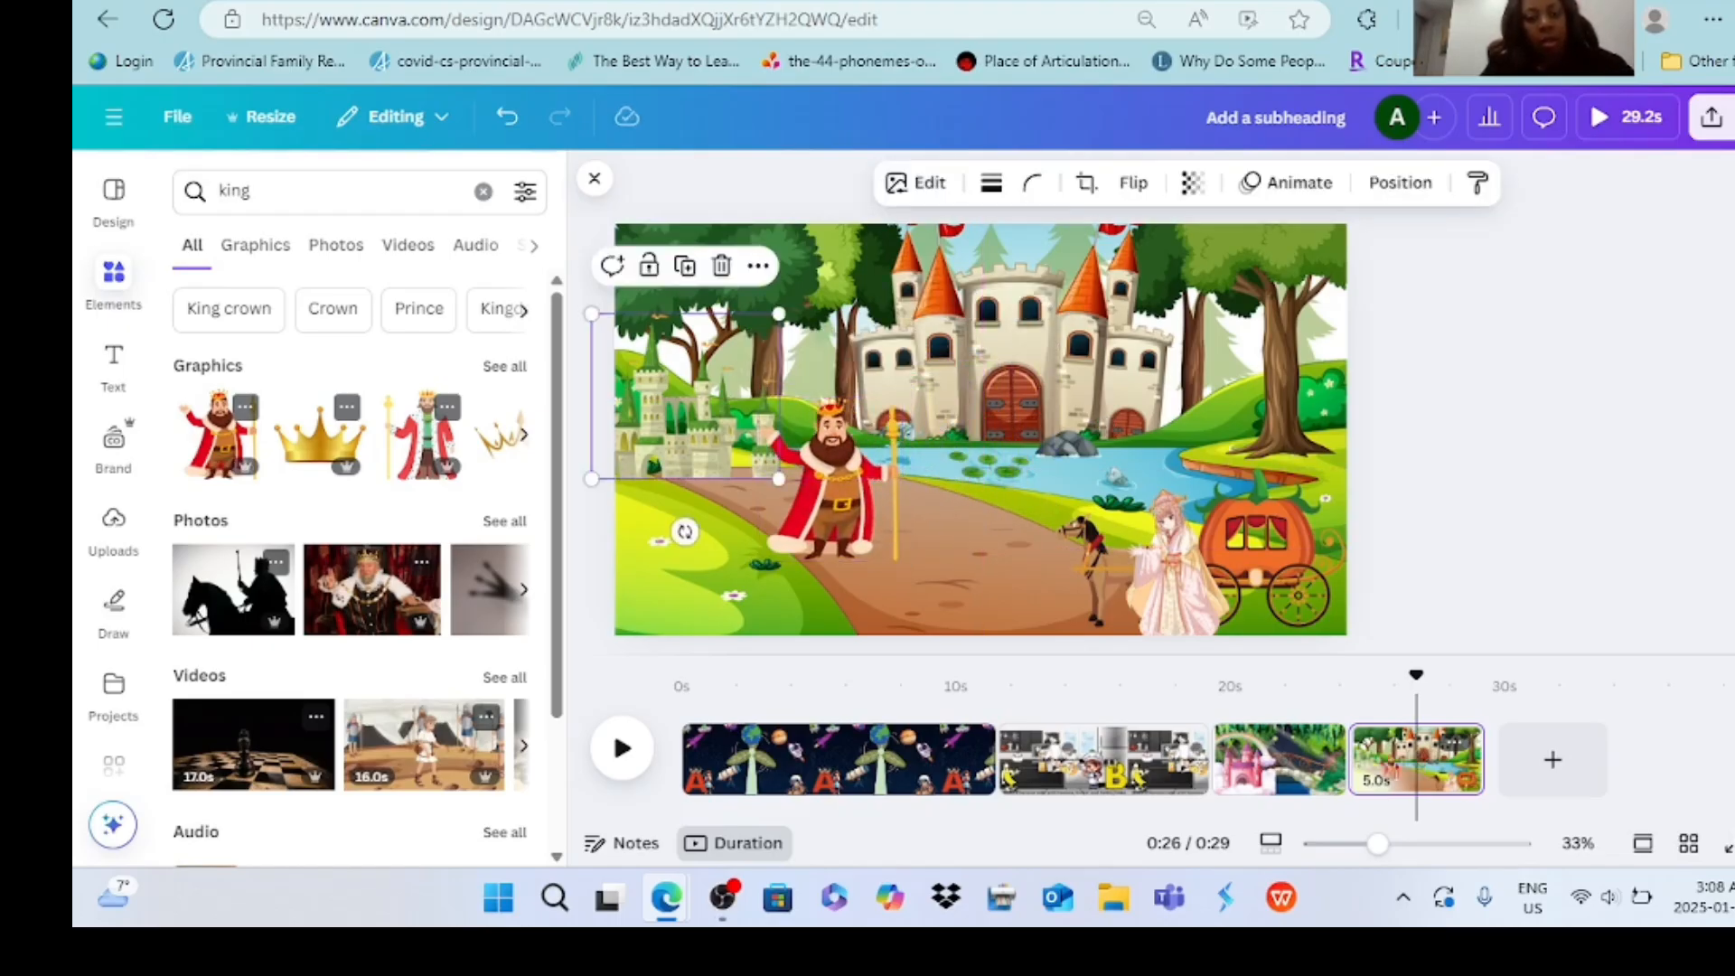
left_click_drag(779, 316, 809, 287)
left_click_drag(592, 287, 537, 229)
left_click_drag(696, 379, 715, 389)
left_click(832, 479)
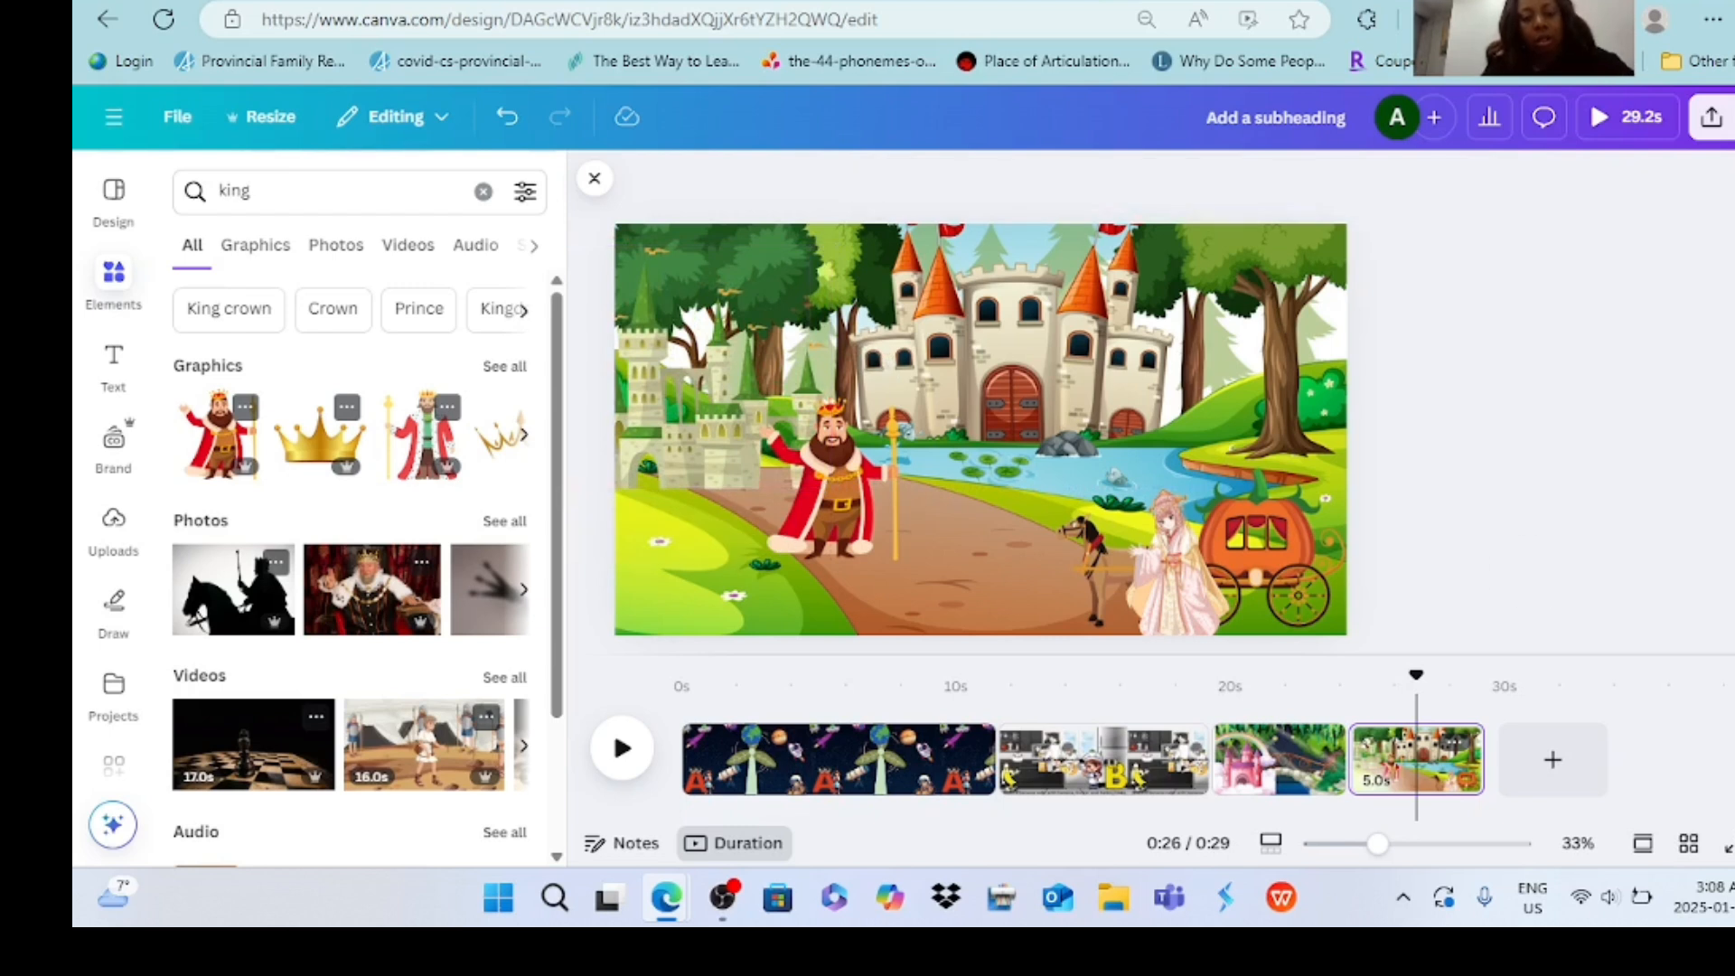
mouse_move(831, 479)
left_mouse_down()
mouse_move(849, 467)
mouse_move(833, 486)
left_mouse_up()
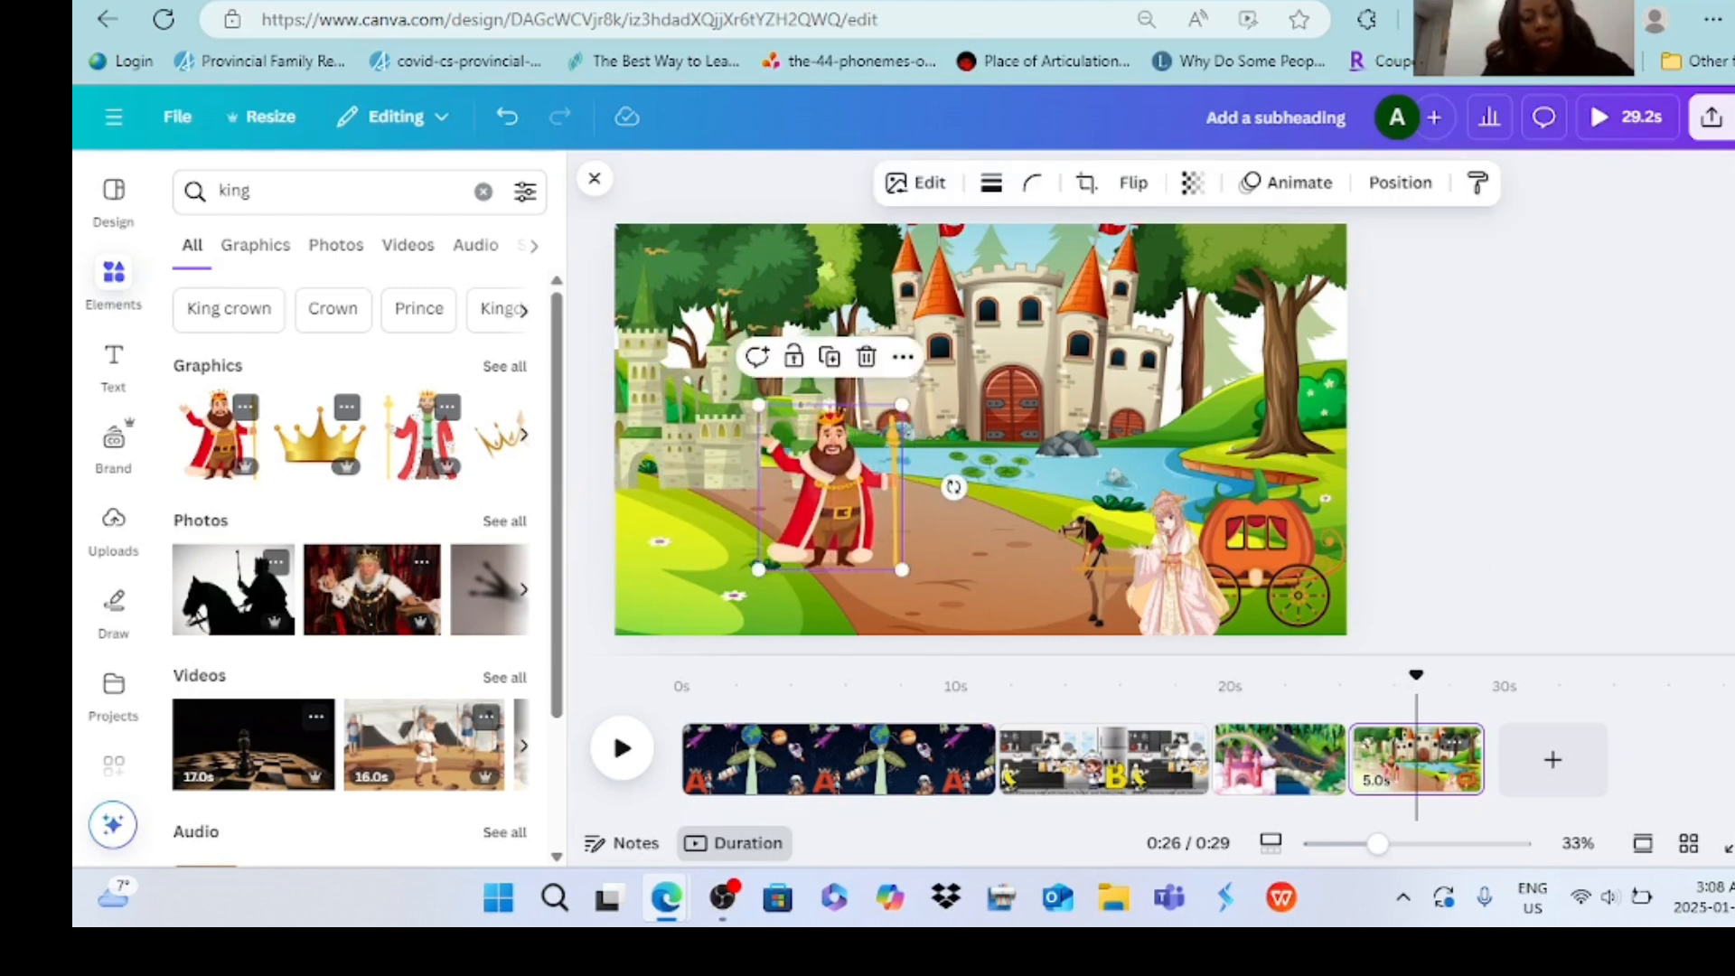
left_click(1561, 588)
- Search the elements for "queen", add the queen in the red and white gown, and shrink her to stand beside the king
left_click(250, 190)
key("BackSpace")
key("BackSpace")
key("BackSpace")
key("BackSpace")
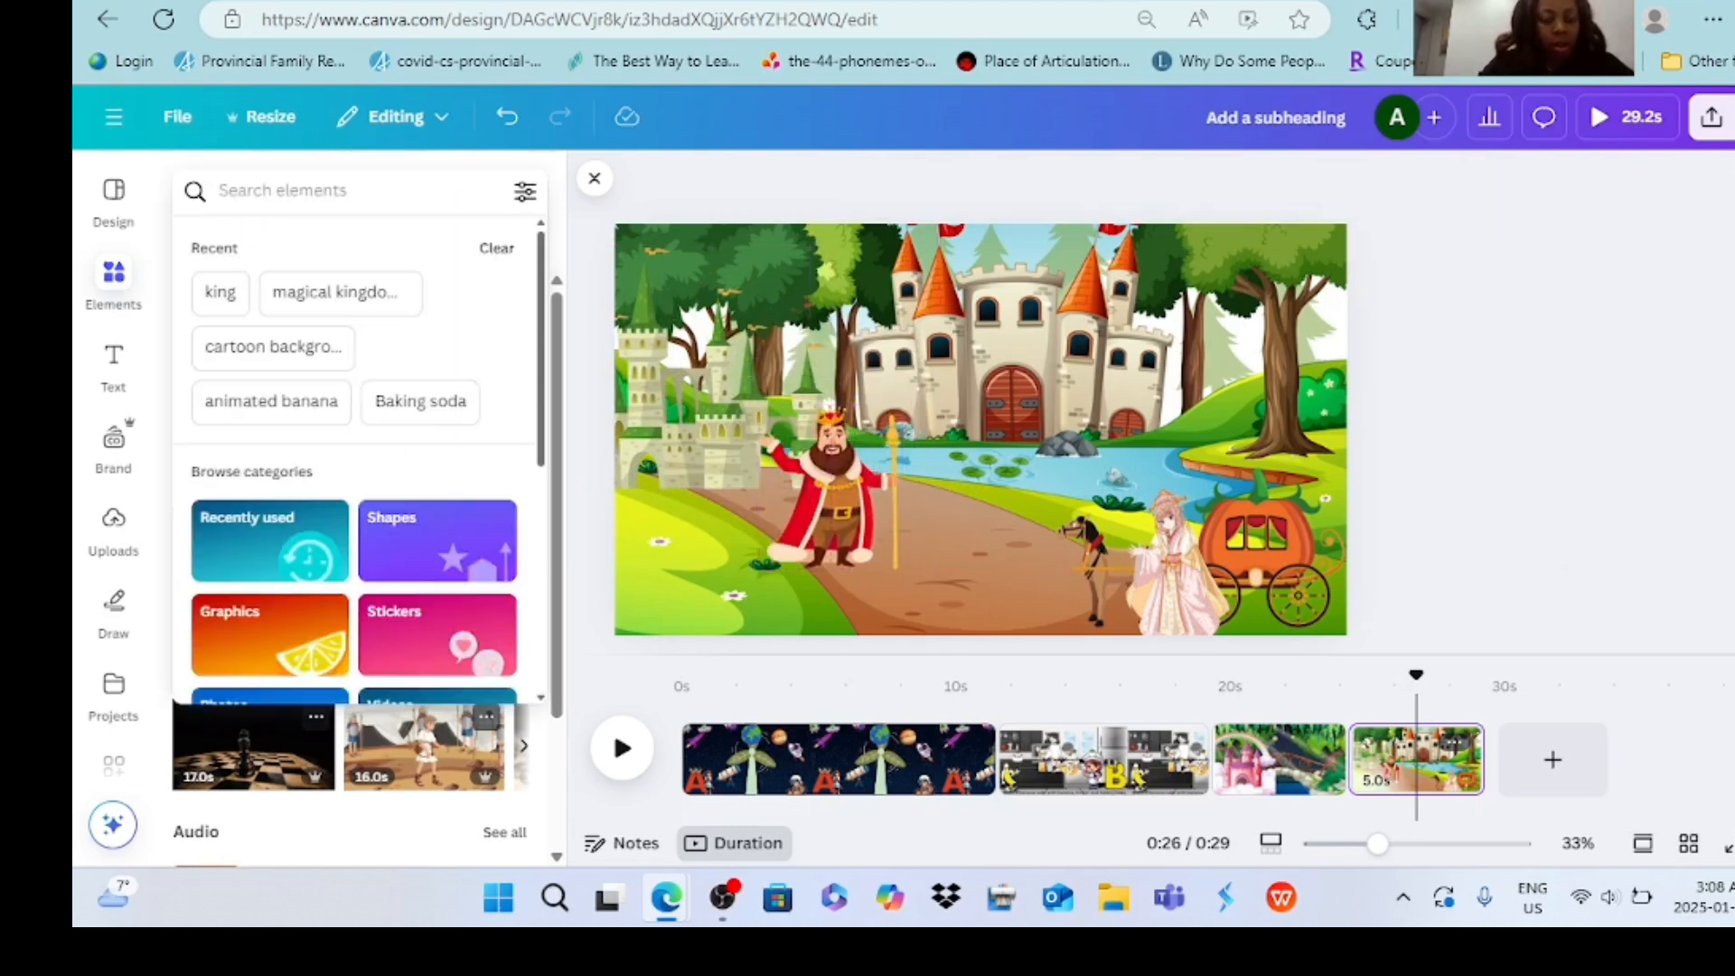
type("queen")
key("Return")
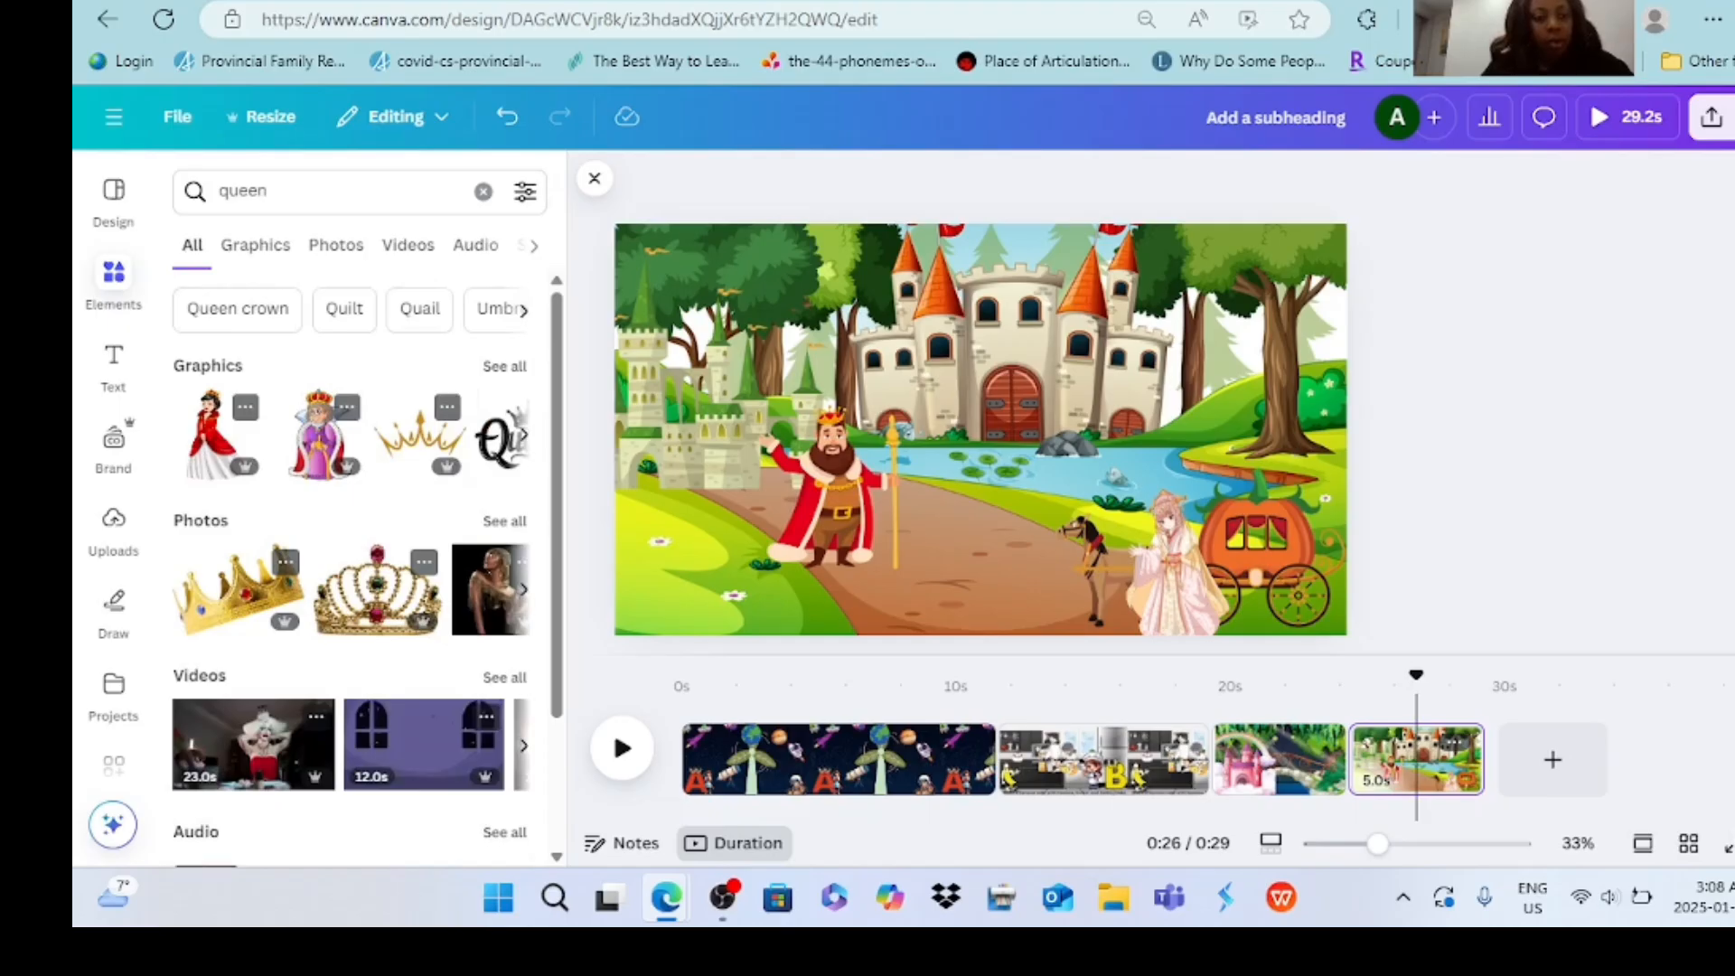
left_click(213, 429)
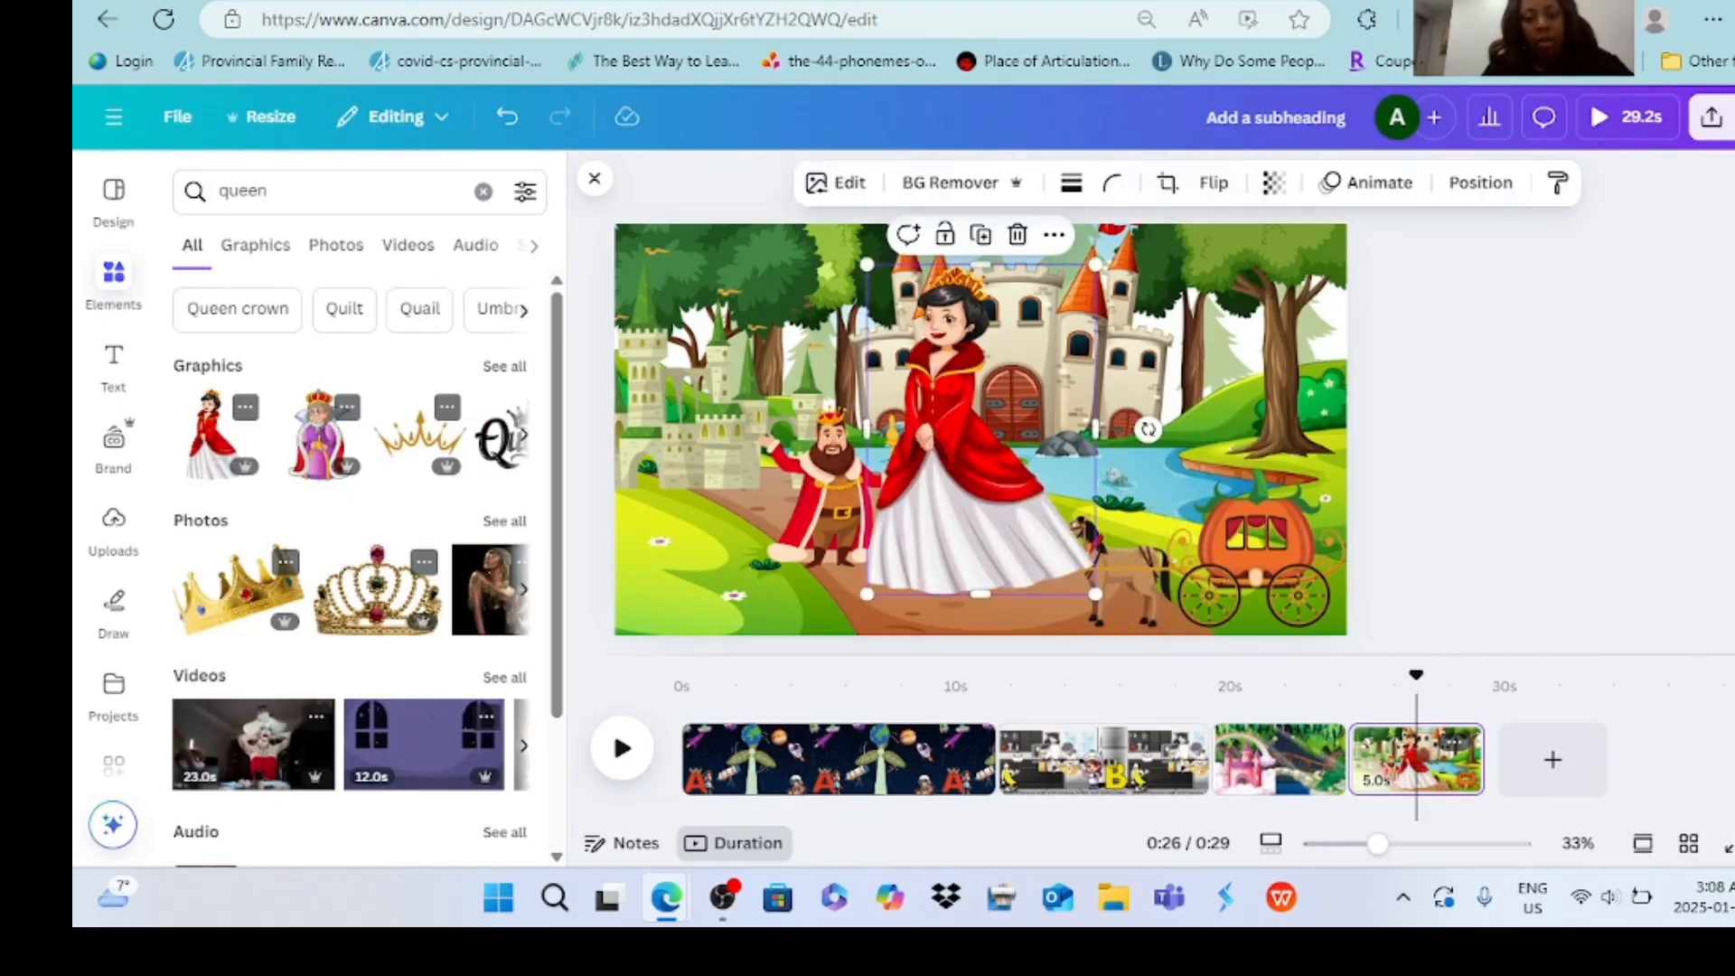
left_click_drag(1089, 228, 992, 423)
left_click(1137, 213)
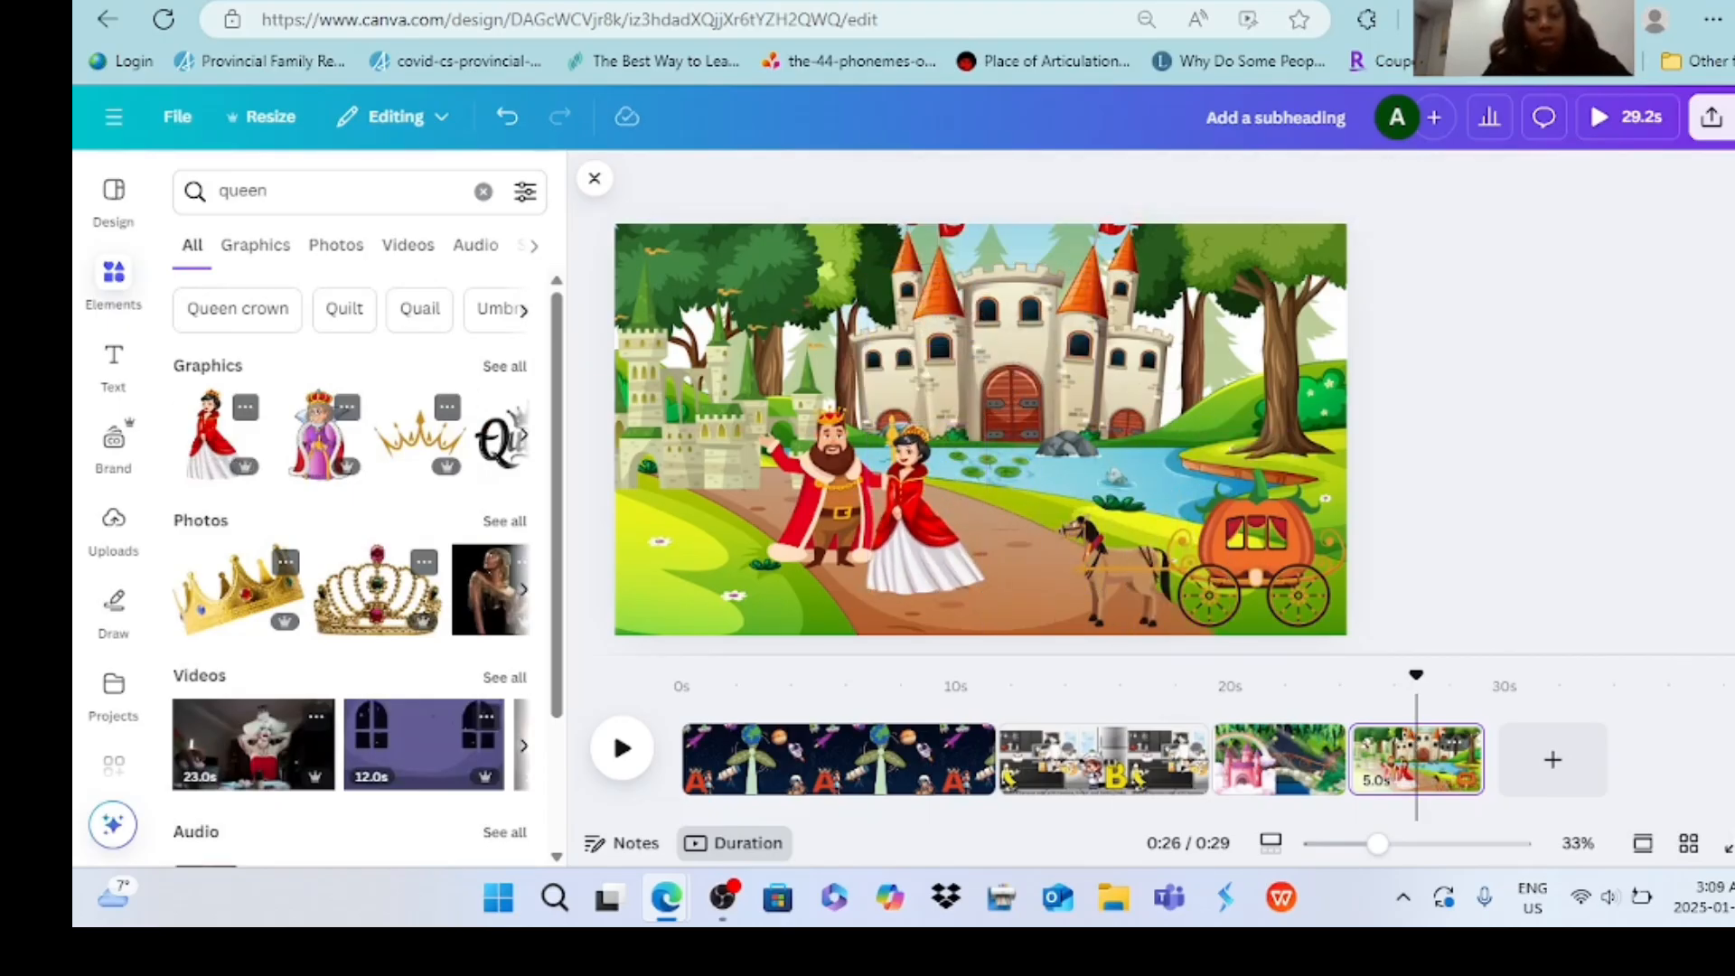
- Search the elements for "castle" and look through the castle graphics
left_click(523, 434)
left_click(272, 190)
key("BackSpace")
key("BackSpace")
key("BackSpace")
key("BackSpace")
key("BackSpace")
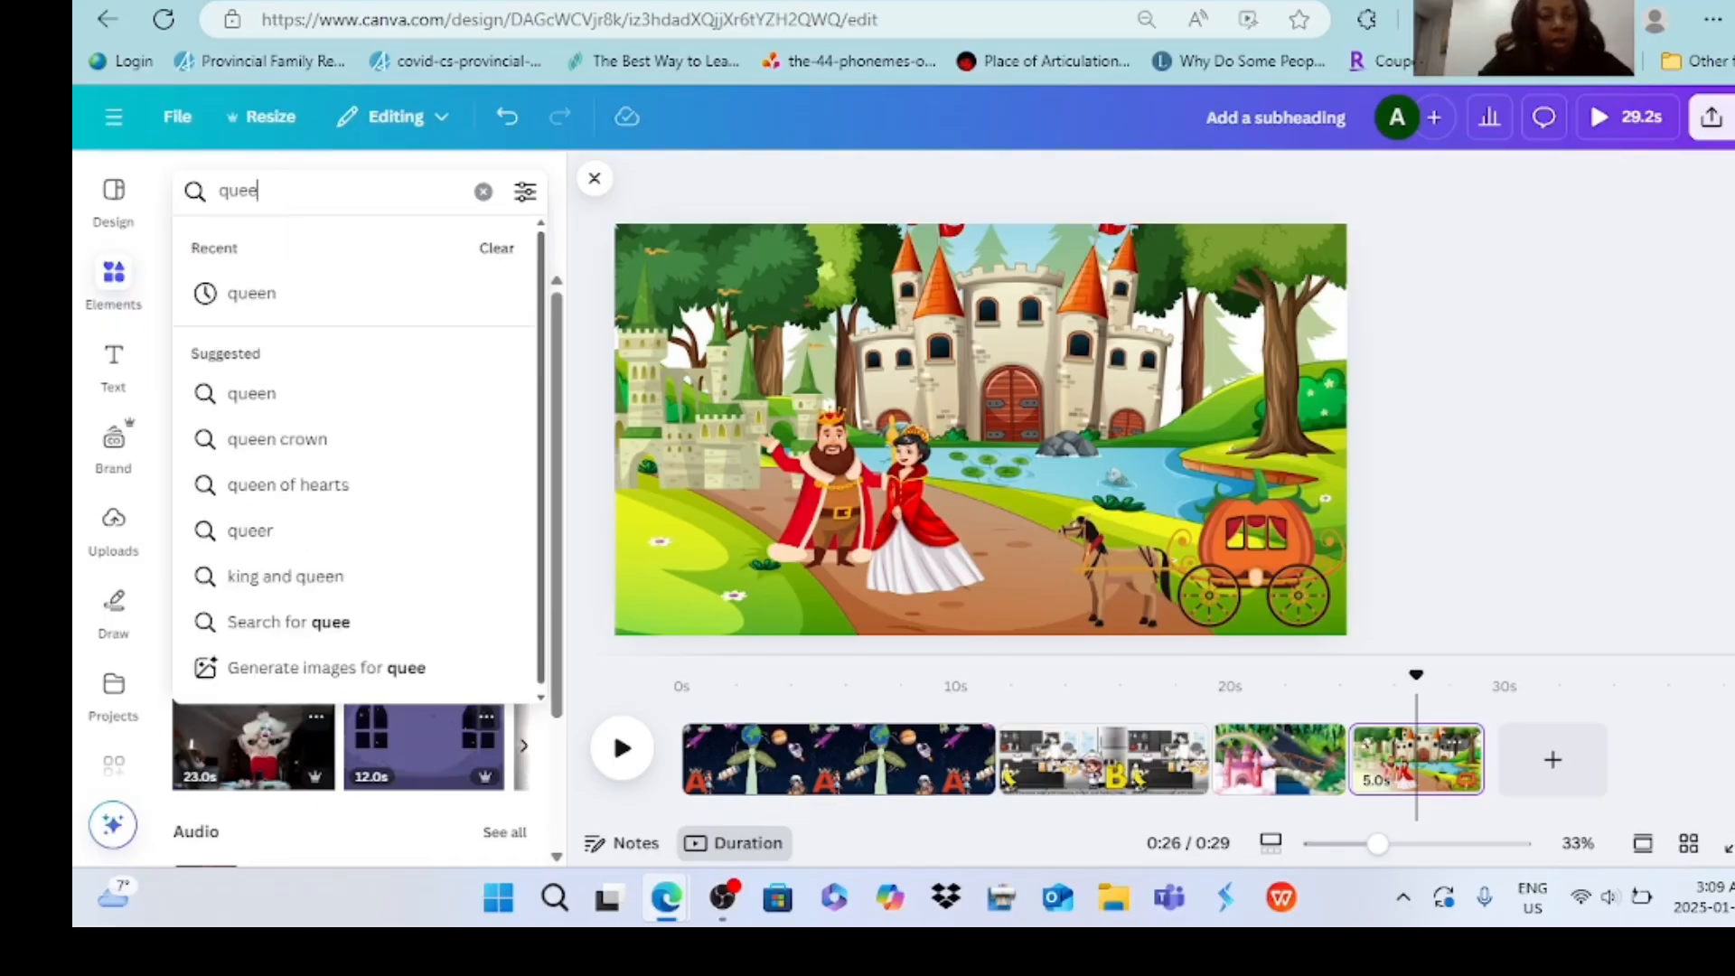
type("castle")
key("Return")
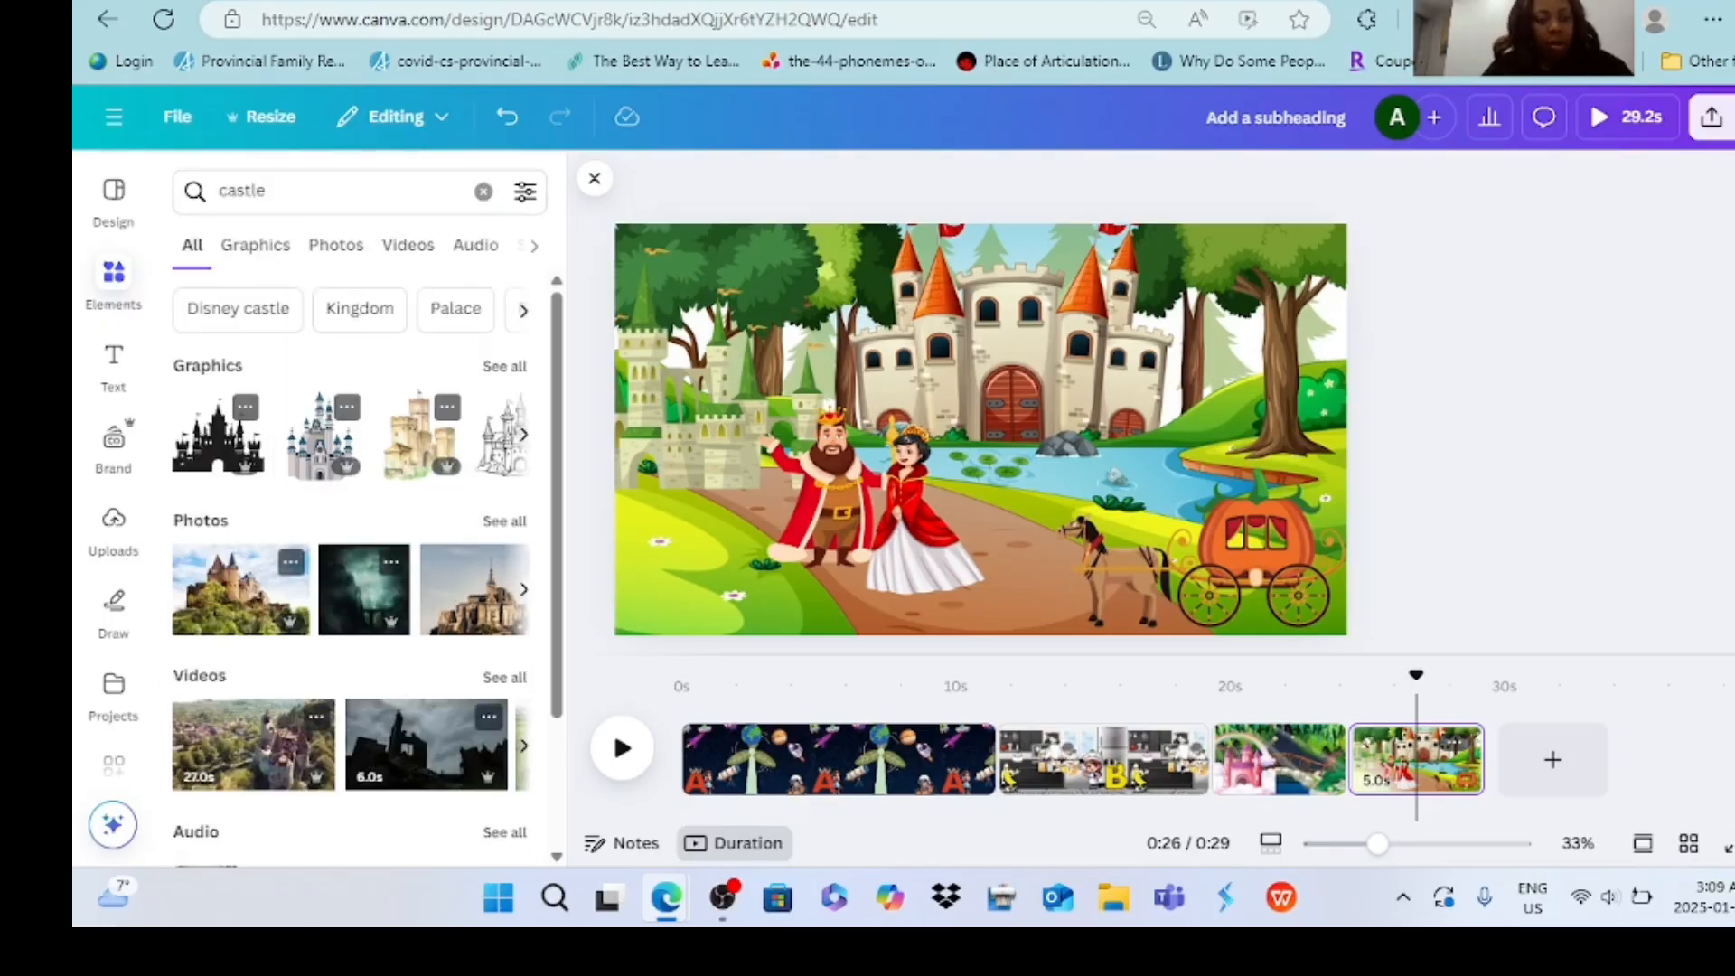
left_click(254, 244)
scroll(350, 569, "down", 8)
scroll(350, 570, "down", 3)
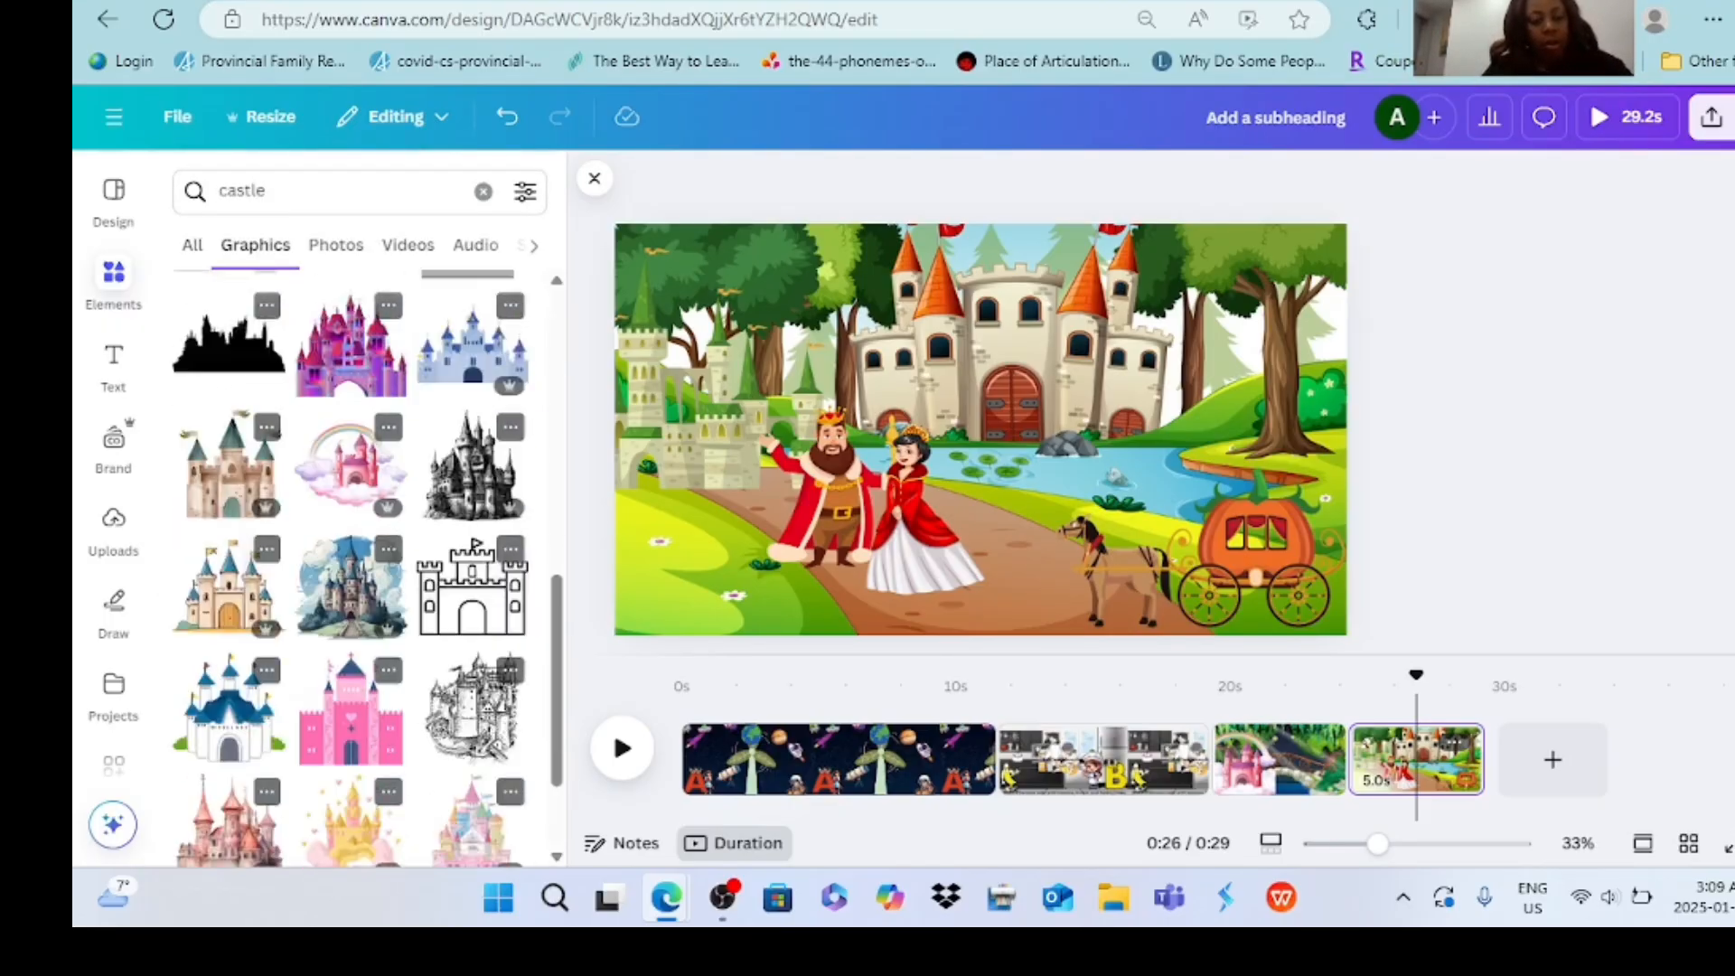
scroll(351, 570, "up", 10)
- Replace the element search term with "9animated letter c" and run the graphics search
left_click(265, 191)
key("BackSpace")
key("BackSpace")
key("BackSpace")
key("BackSpace")
key("BackSpace")
key("BackSpace")
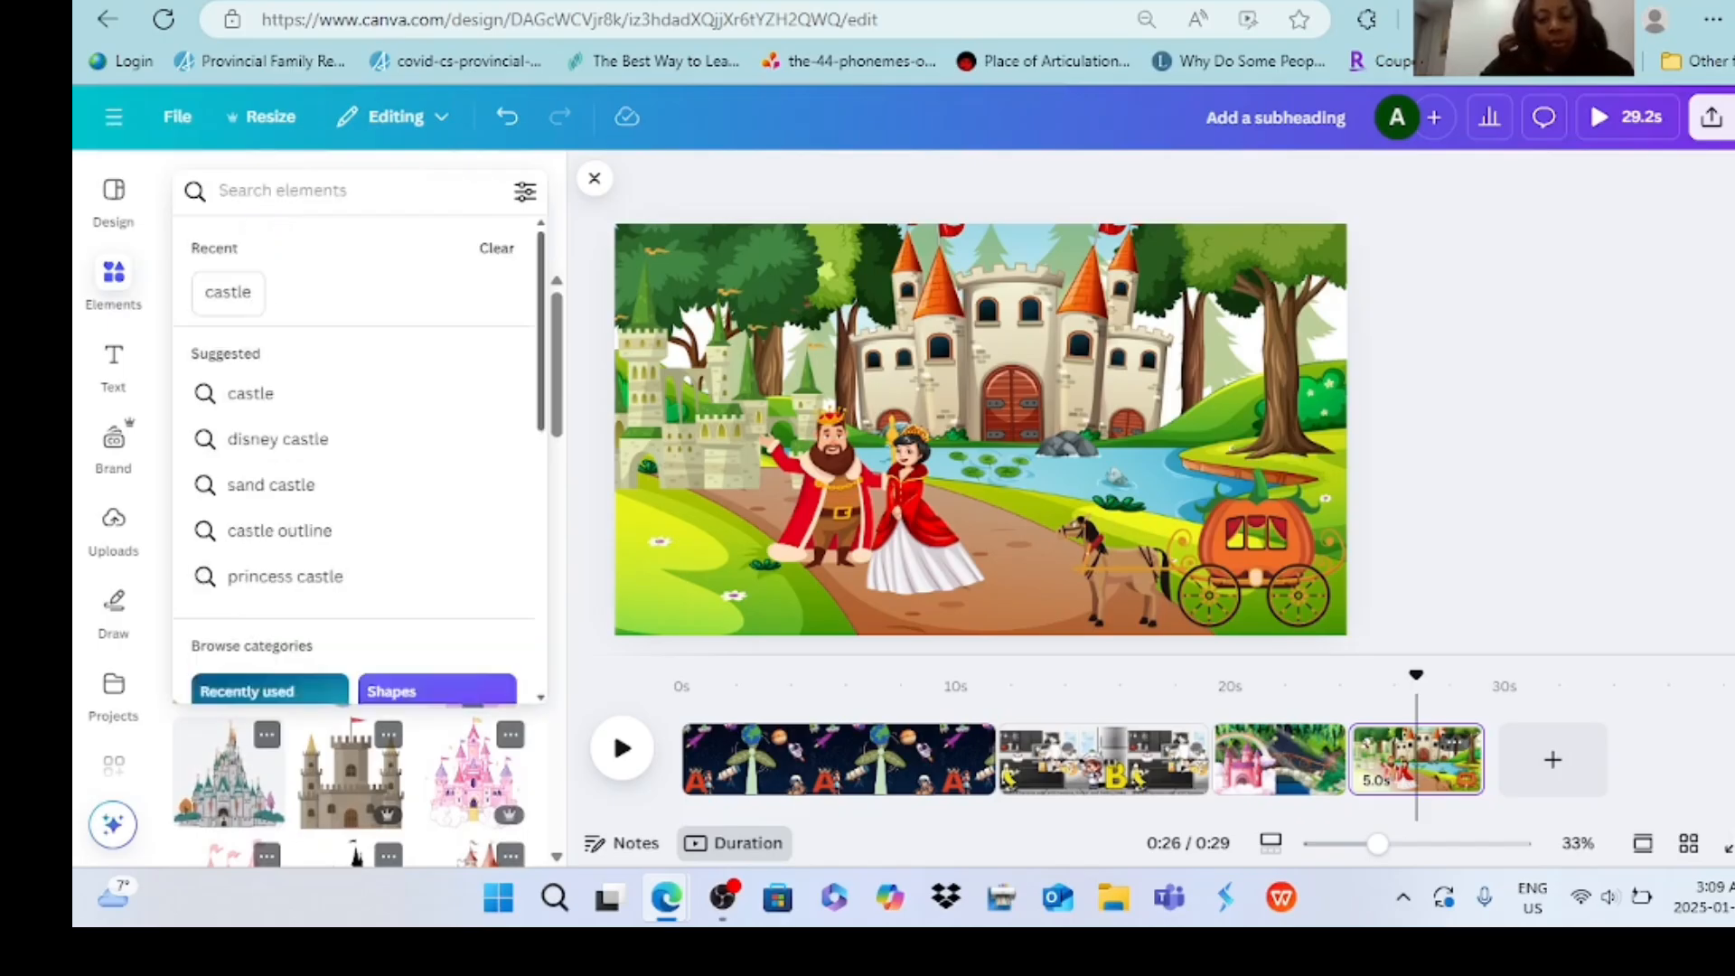
type("9animated letter c")
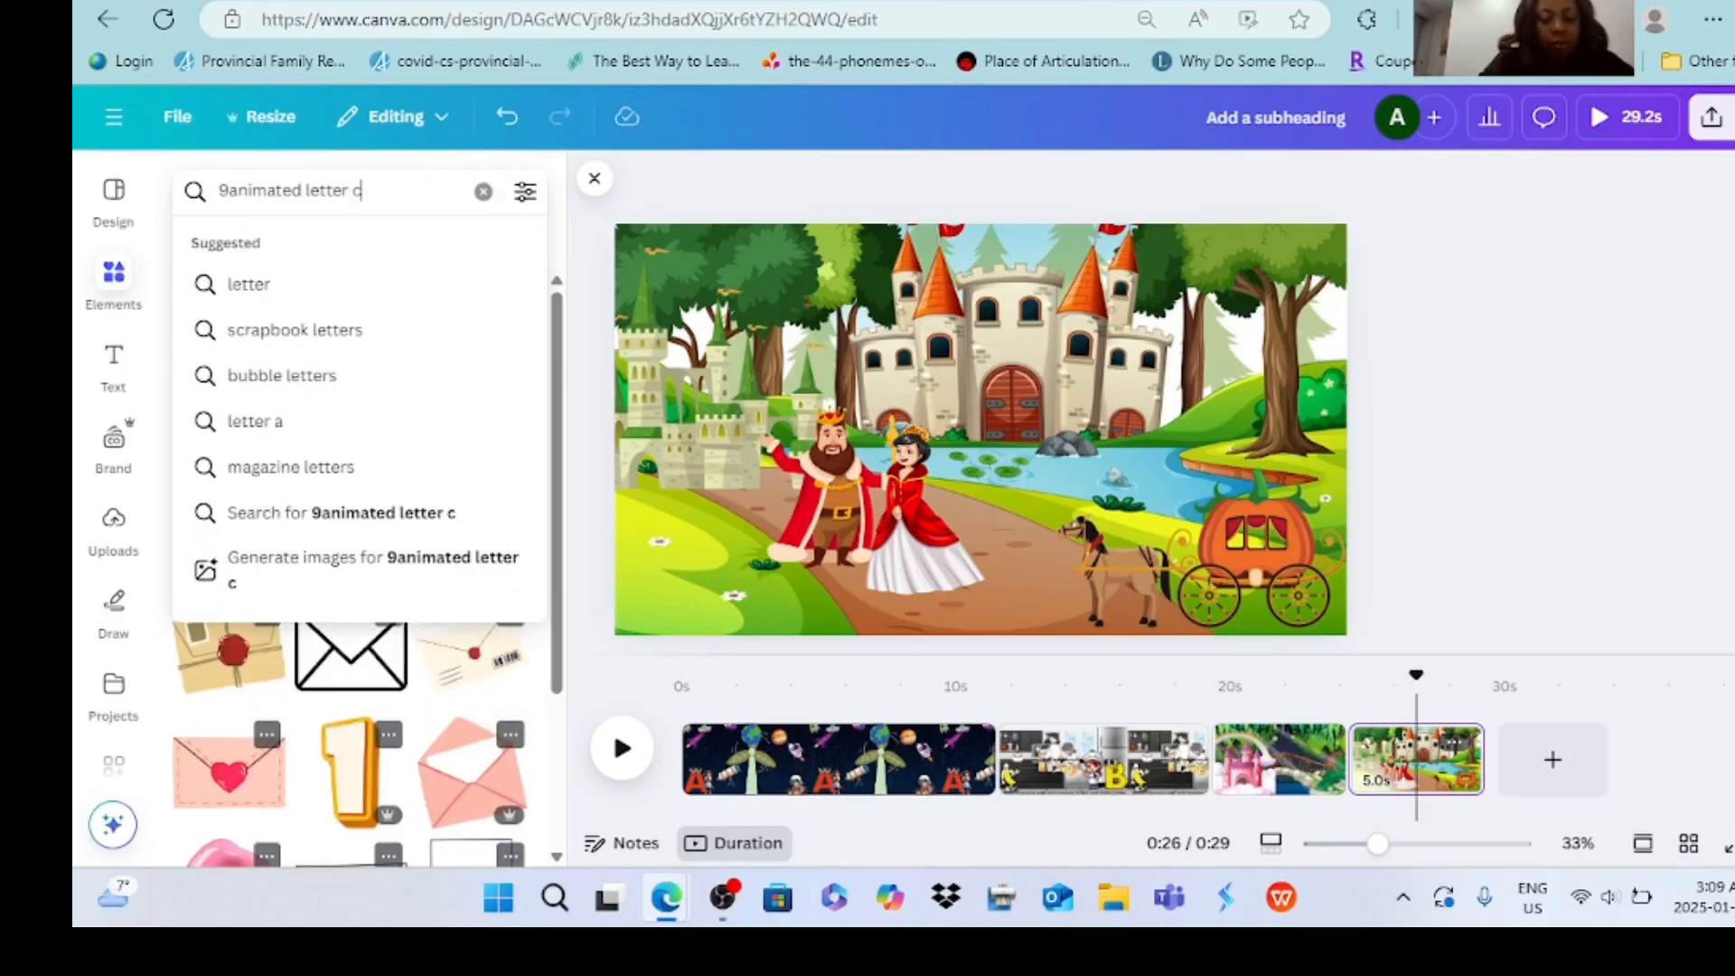
key("Return")
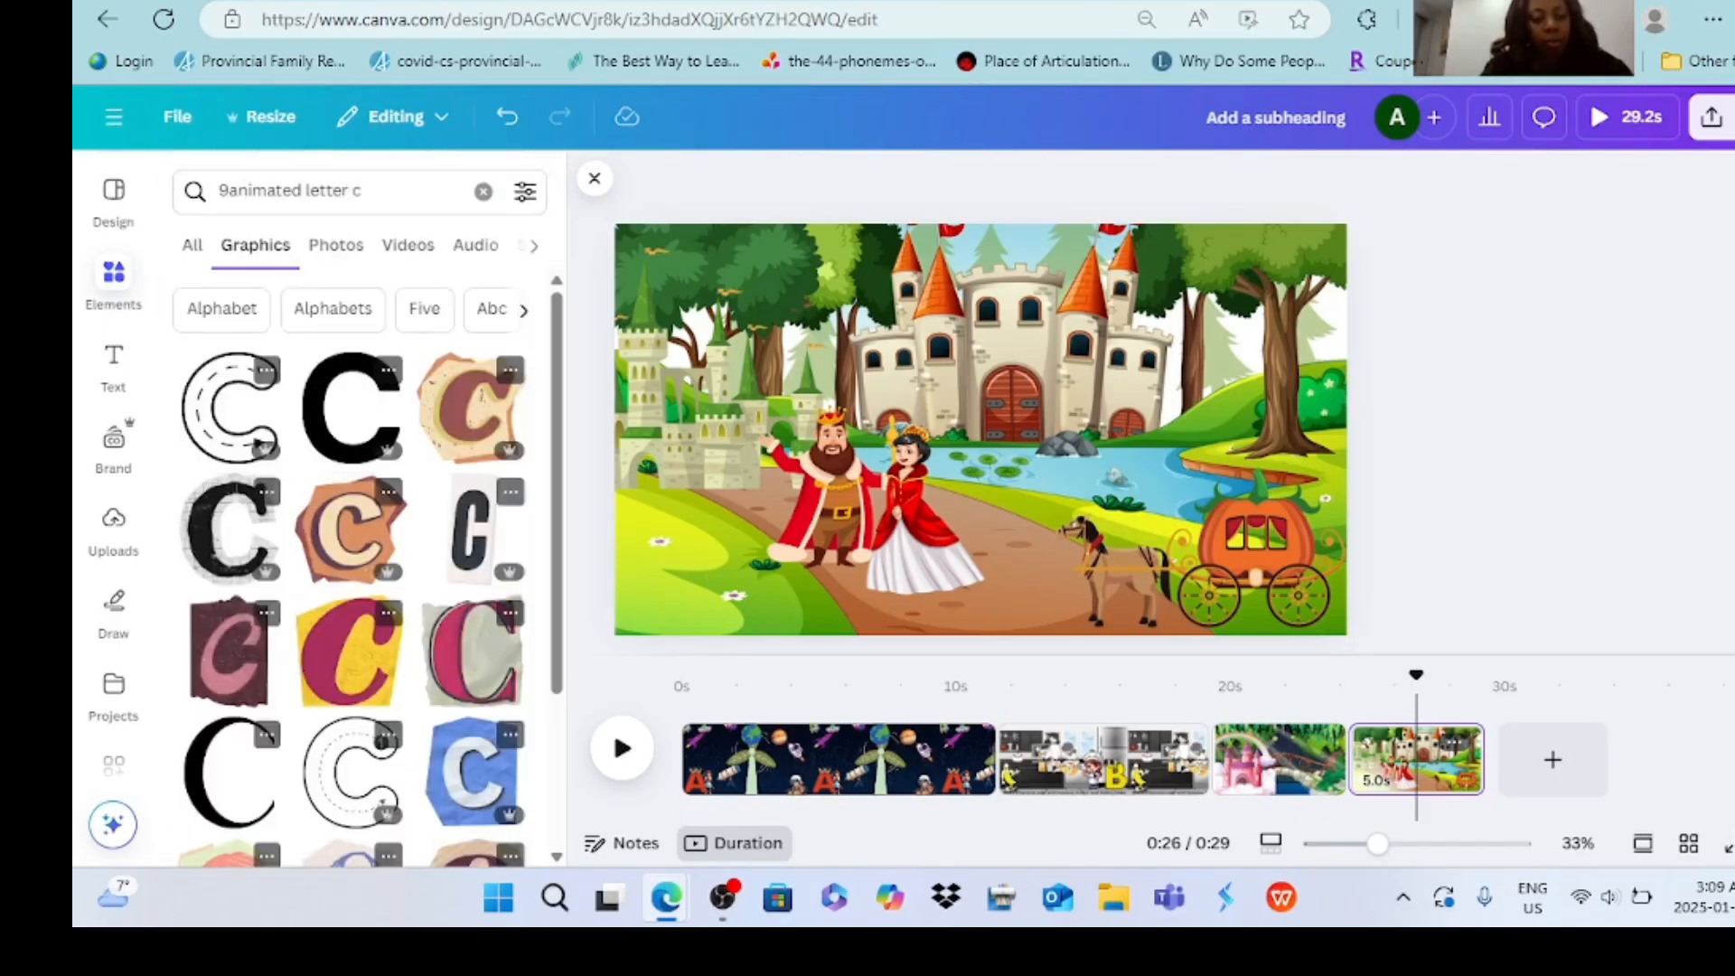
- Add the green letter C with cartoon eyes, shrink it and place it in front of the tree above the pumpkin carriage
scroll(351, 567, "down", 10)
scroll(350, 567, "down", 5)
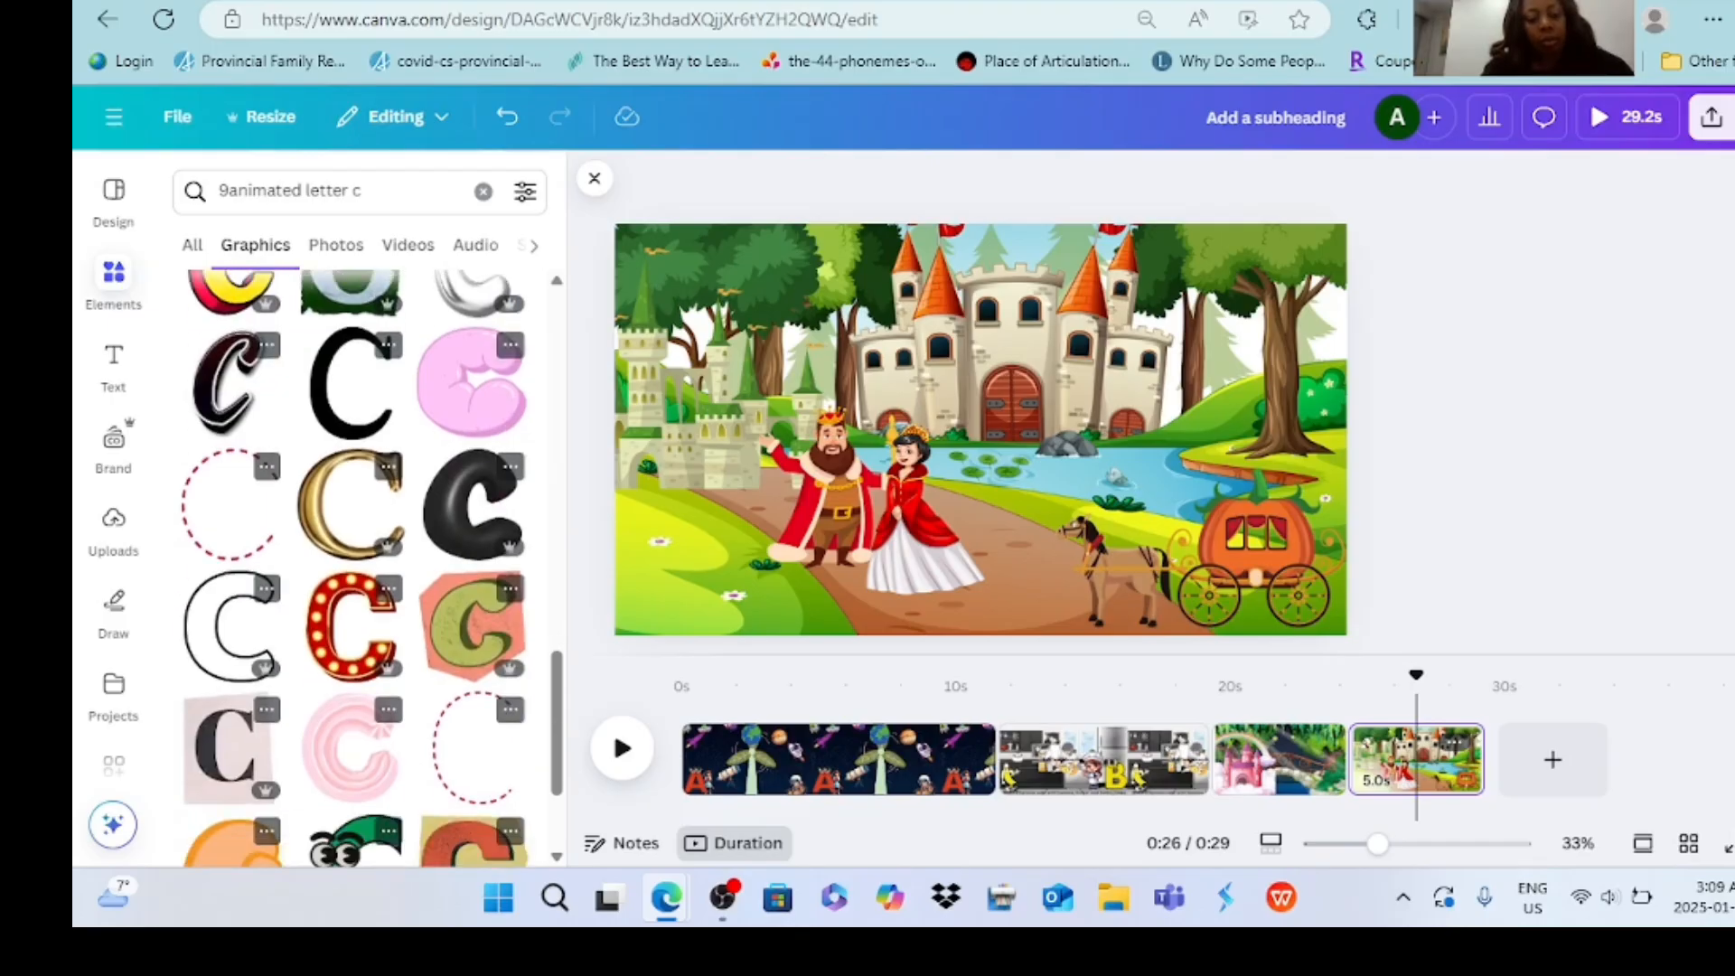
left_click(352, 500)
left_click_drag(1055, 347, 1063, 537)
left_click_drag(903, 519, 1247, 356)
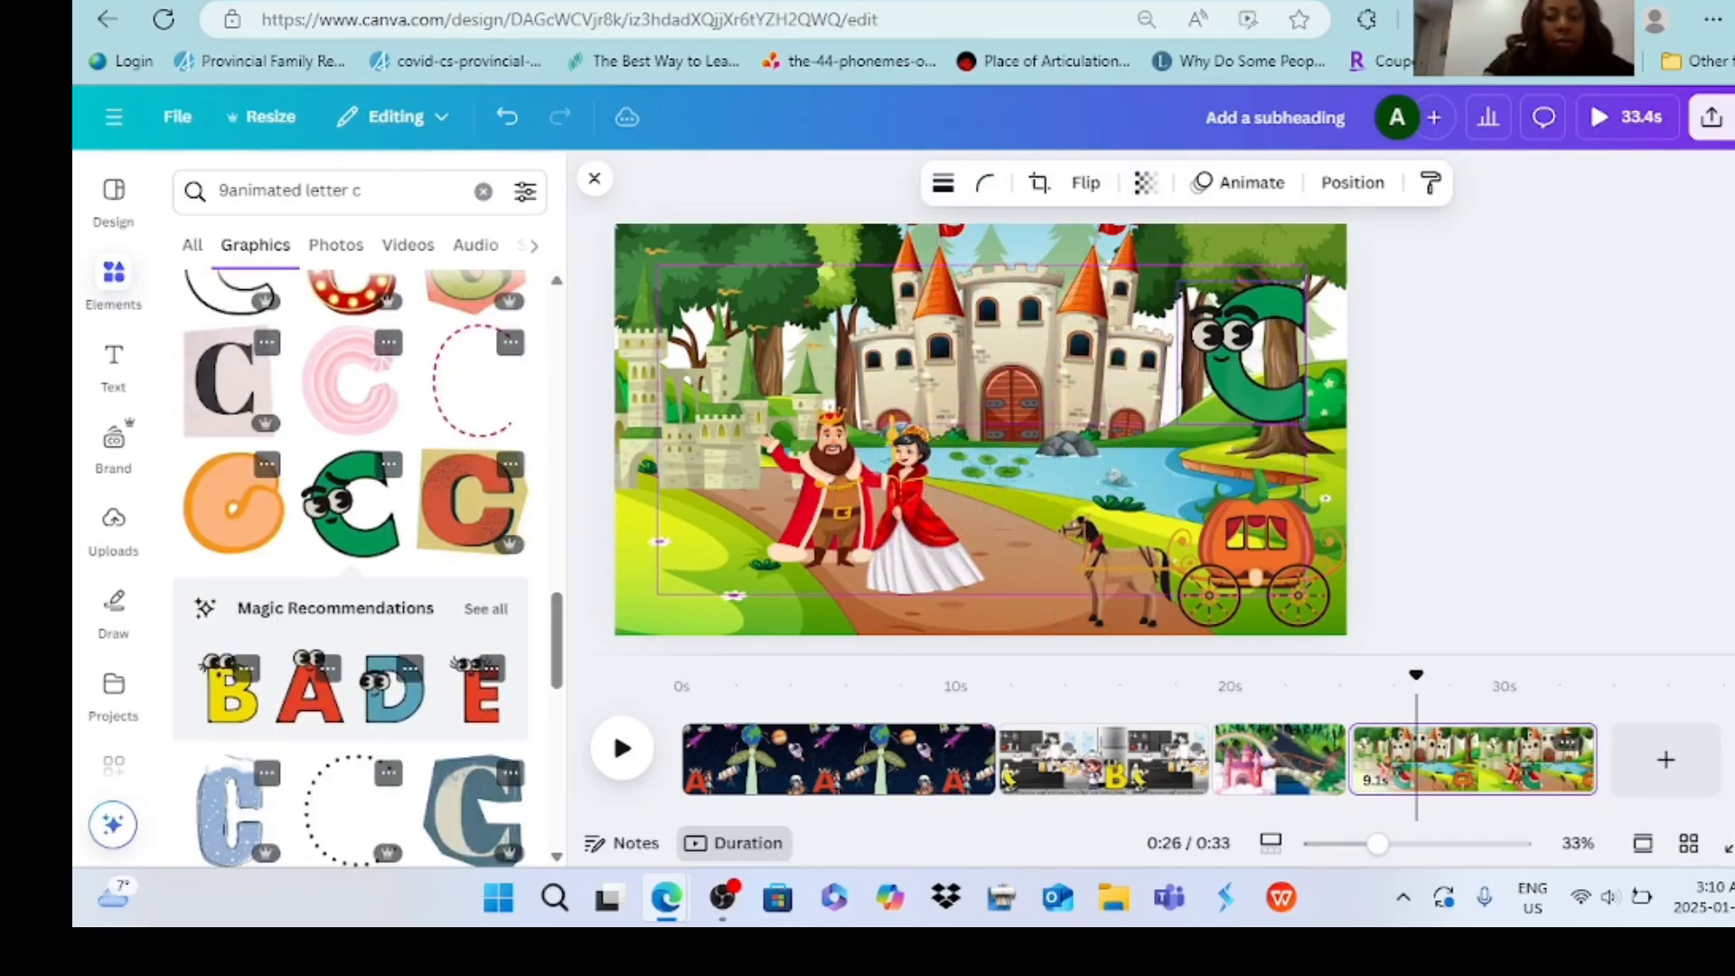
key("Escape")
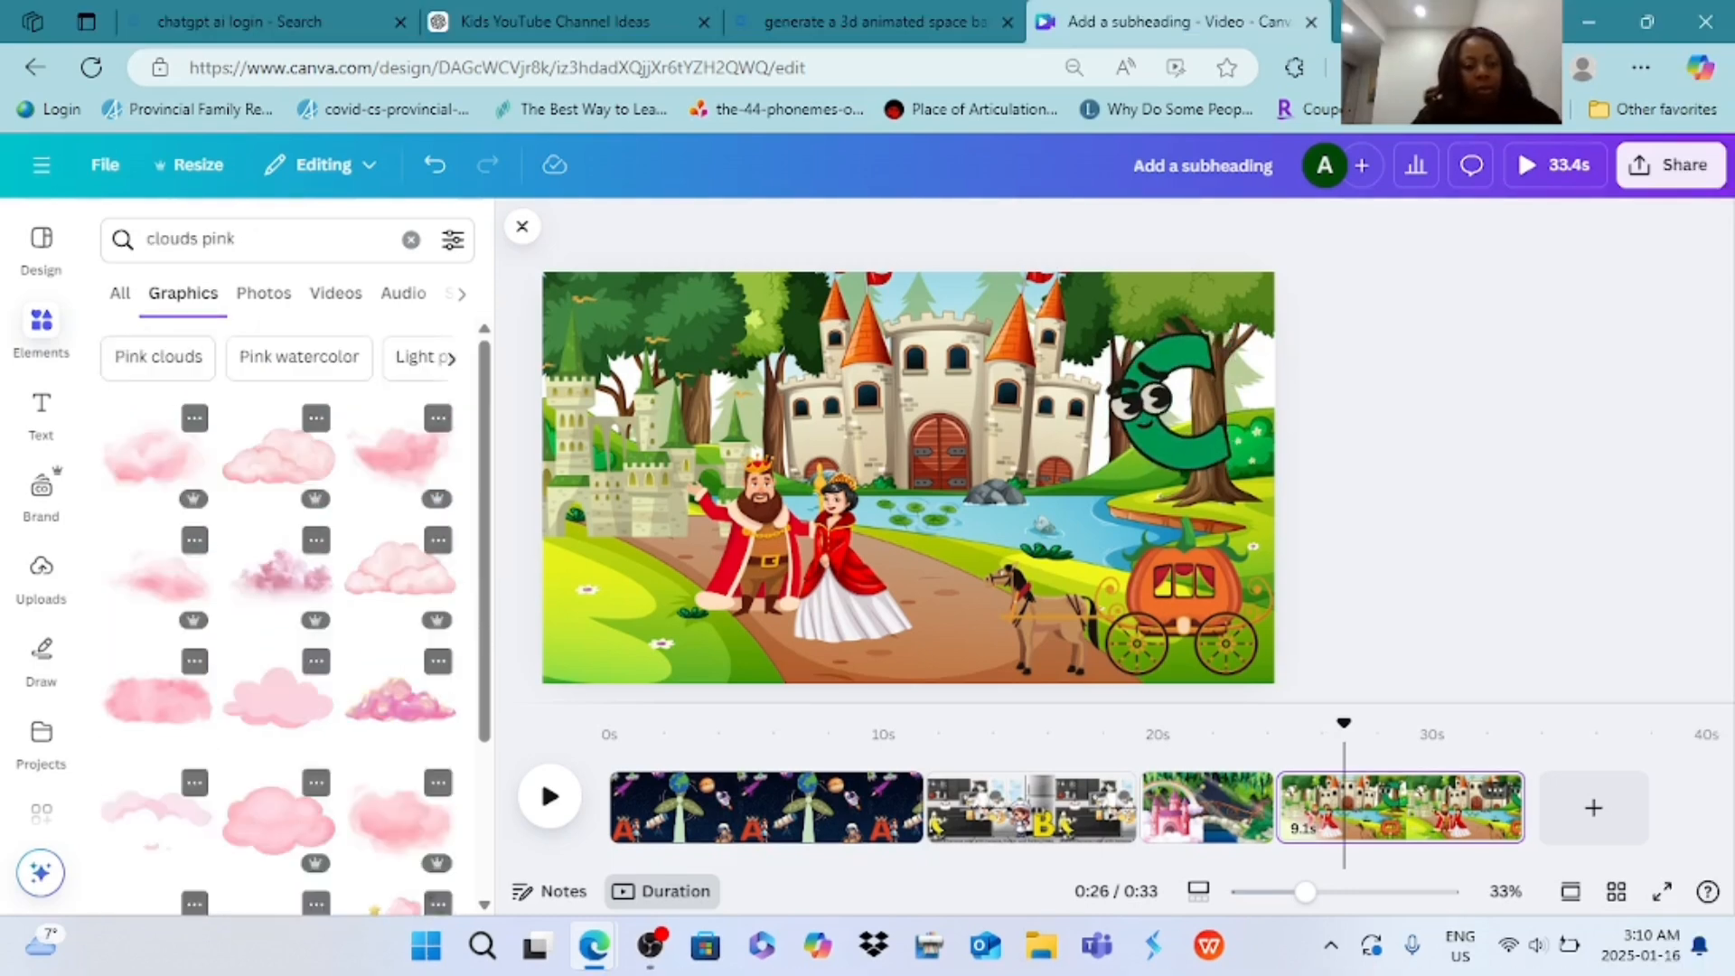
- Add the fluffy pink-purple cloud graphic and shrink it to a small cloud beside the king
left_click(399, 698)
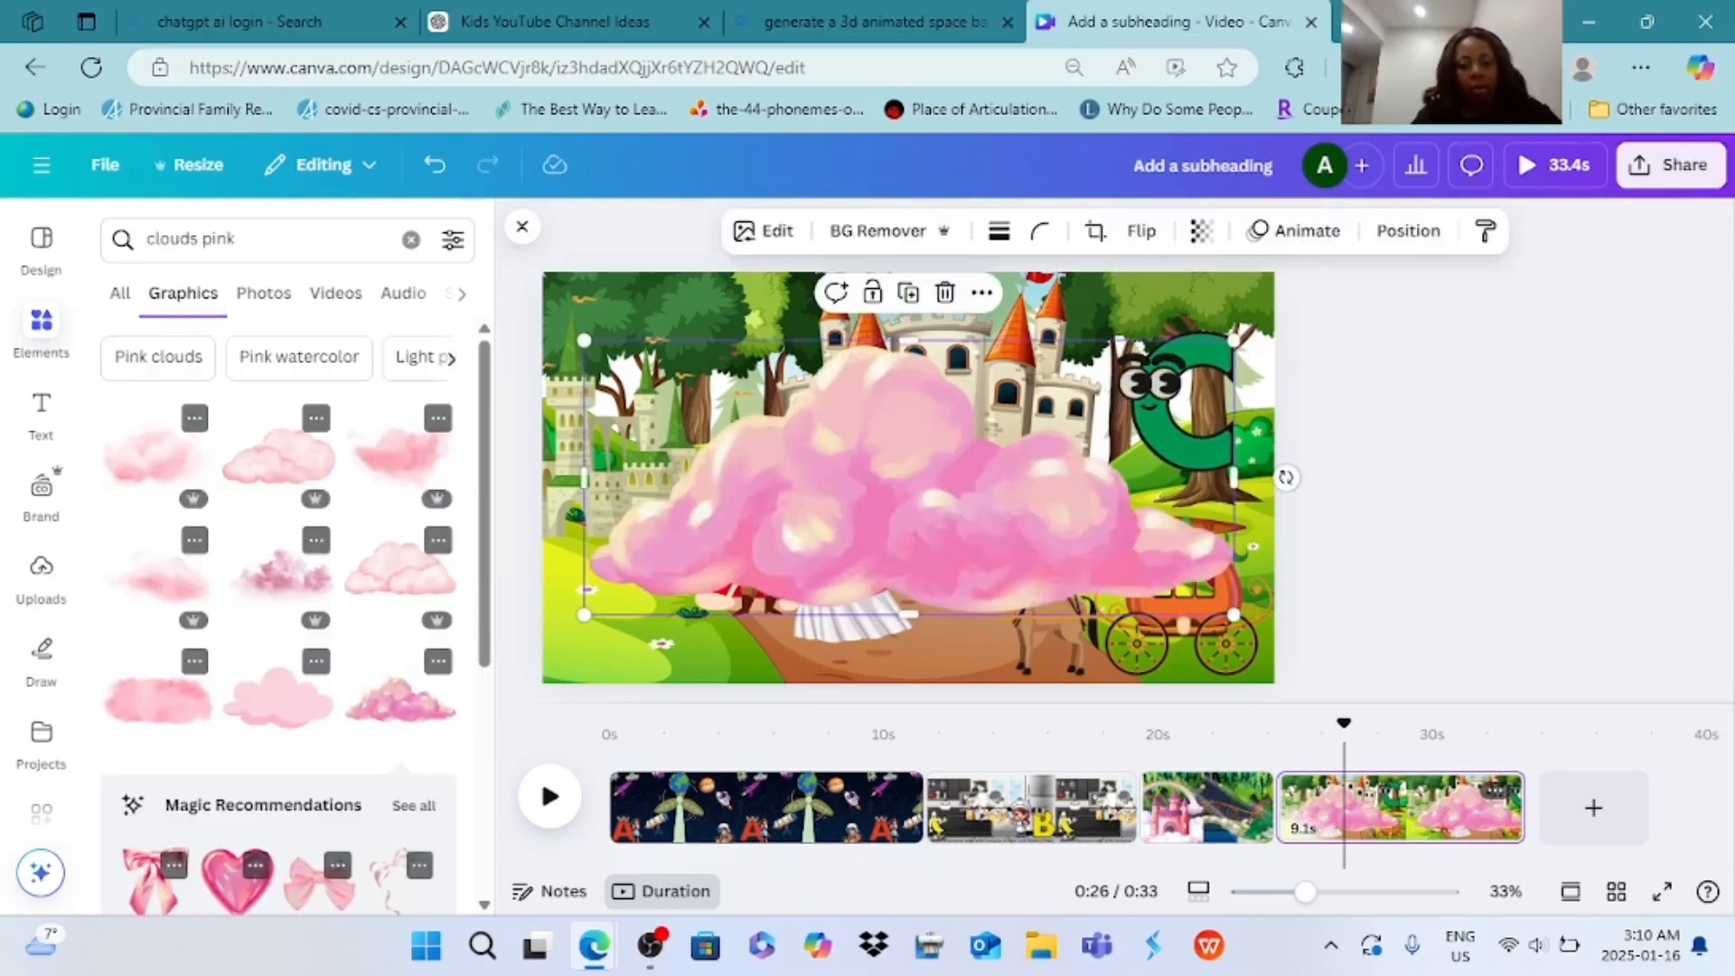
left_click_drag(1233, 341, 770, 536)
left_click(660, 650)
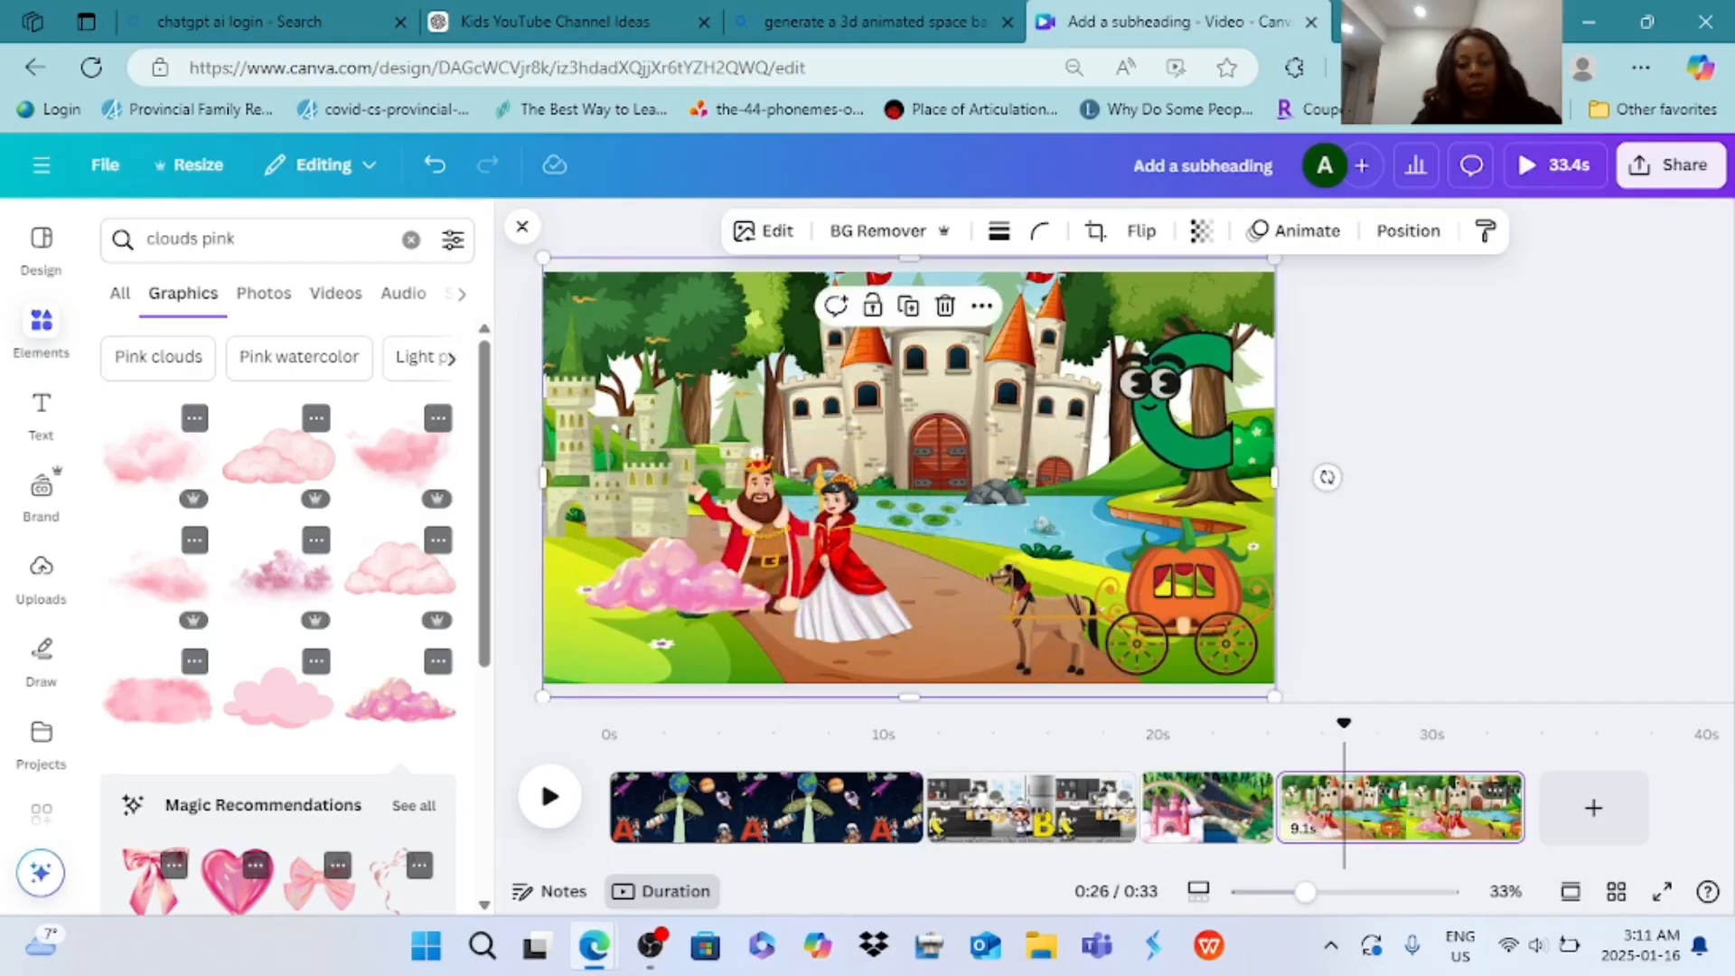
mouse_move(659, 651)
left_mouse_down()
mouse_move(873, 544)
mouse_move(874, 524)
mouse_move(773, 621)
mouse_move(648, 664)
mouse_move(661, 676)
left_mouse_up()
left_click(673, 573)
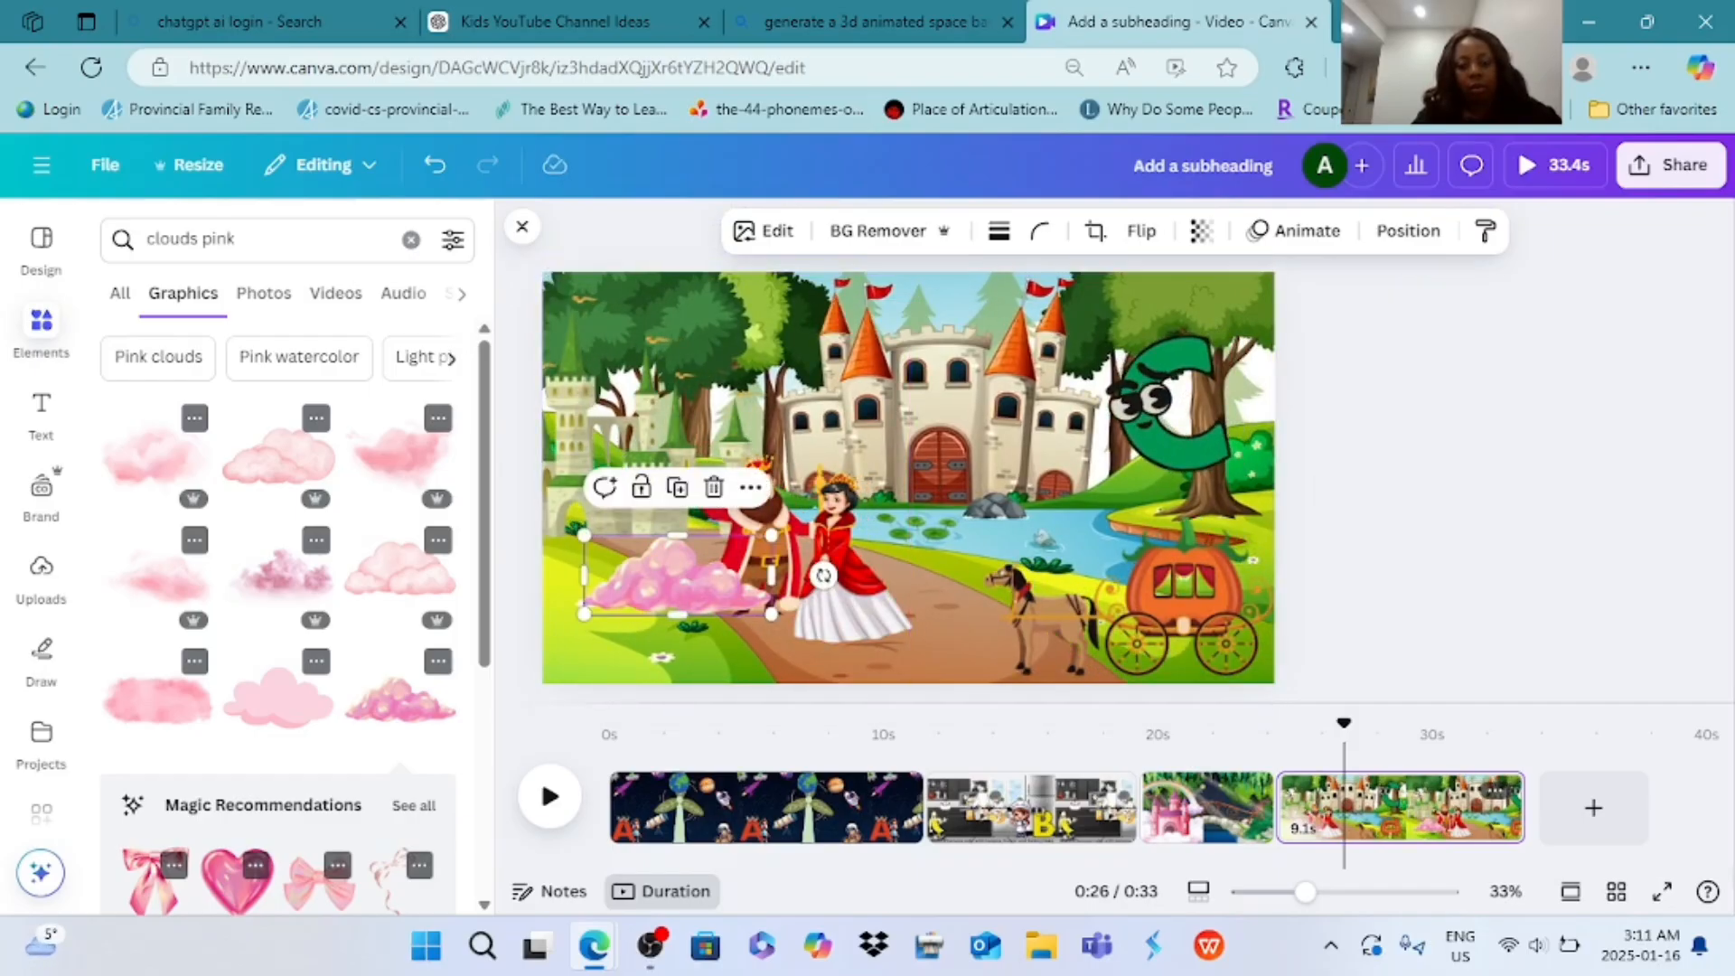
- Move the pink cloud above the castle between its flagged towers, shrink it slightly and open its layering options
left_click_drag(677, 614, 980, 311)
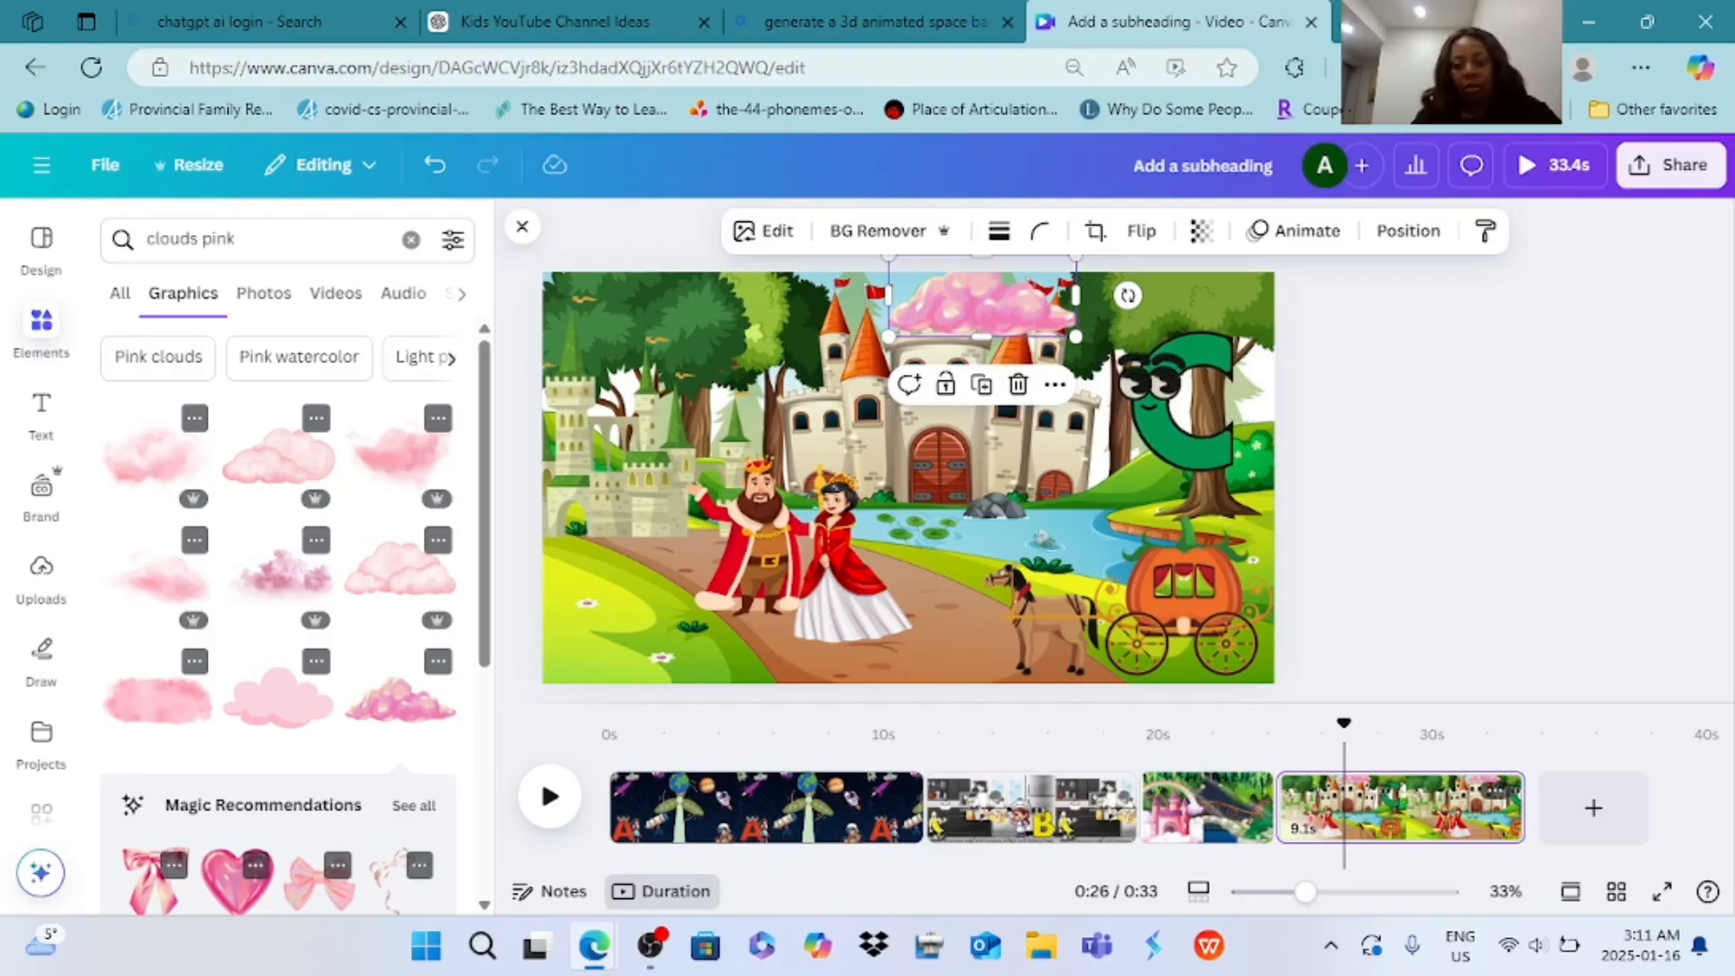
left_click_drag(1076, 257, 1036, 272)
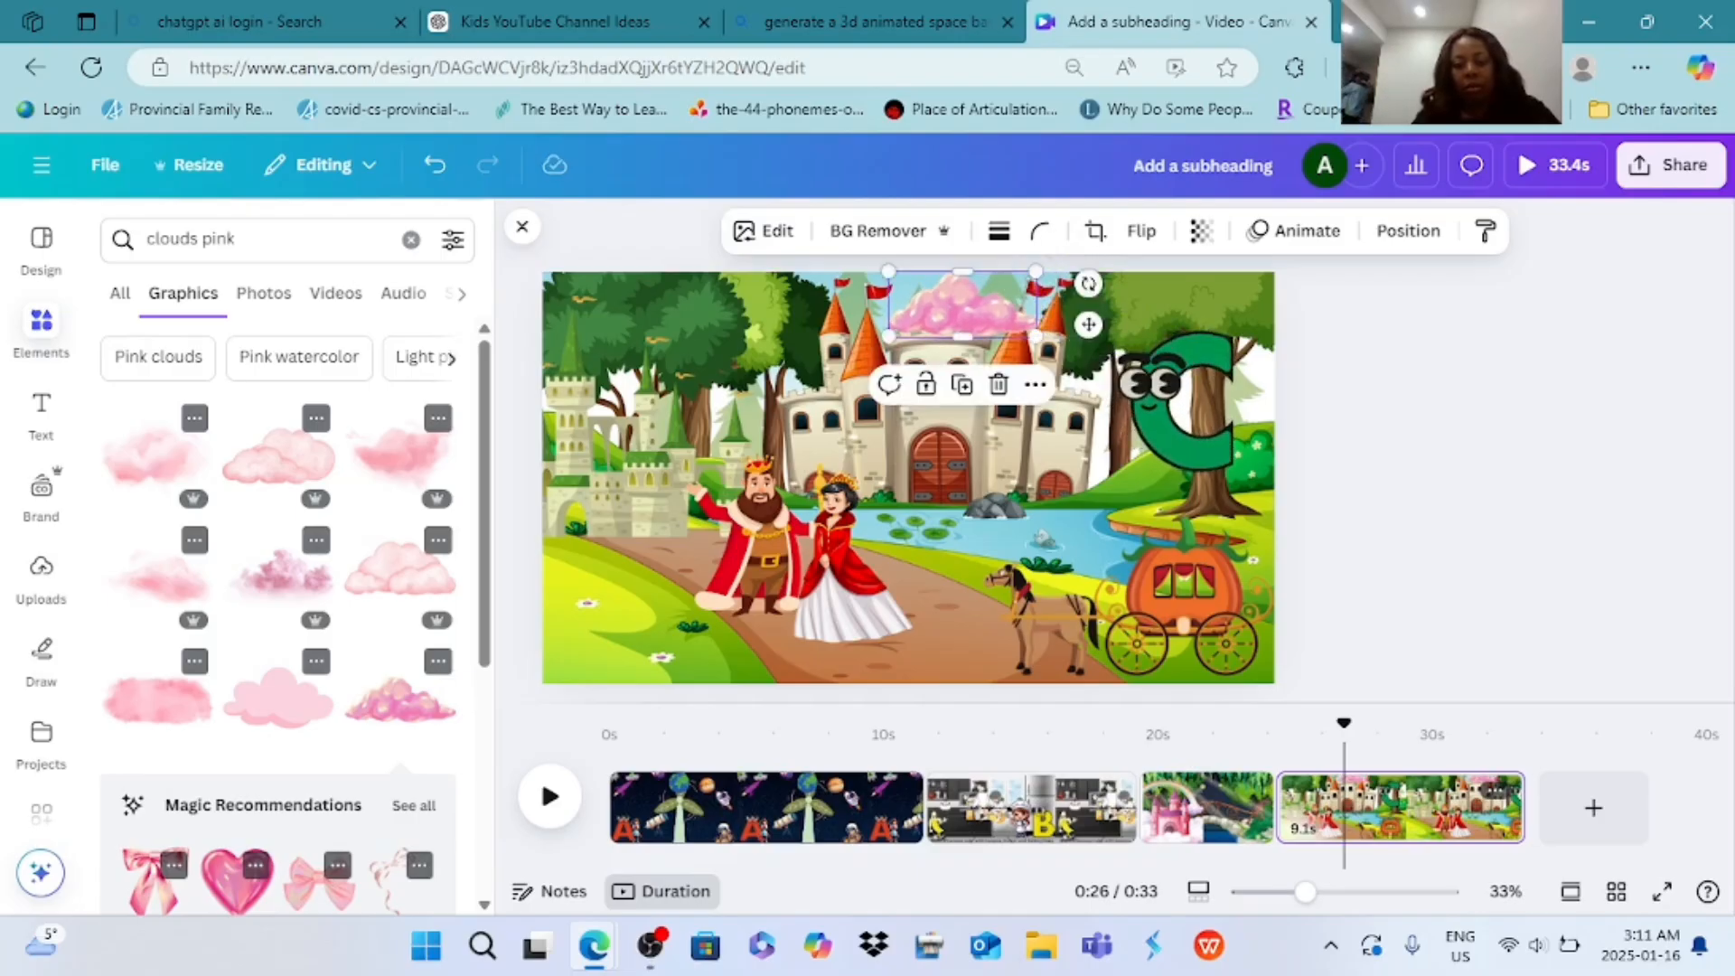
left_click(1416, 565)
left_click(962, 304)
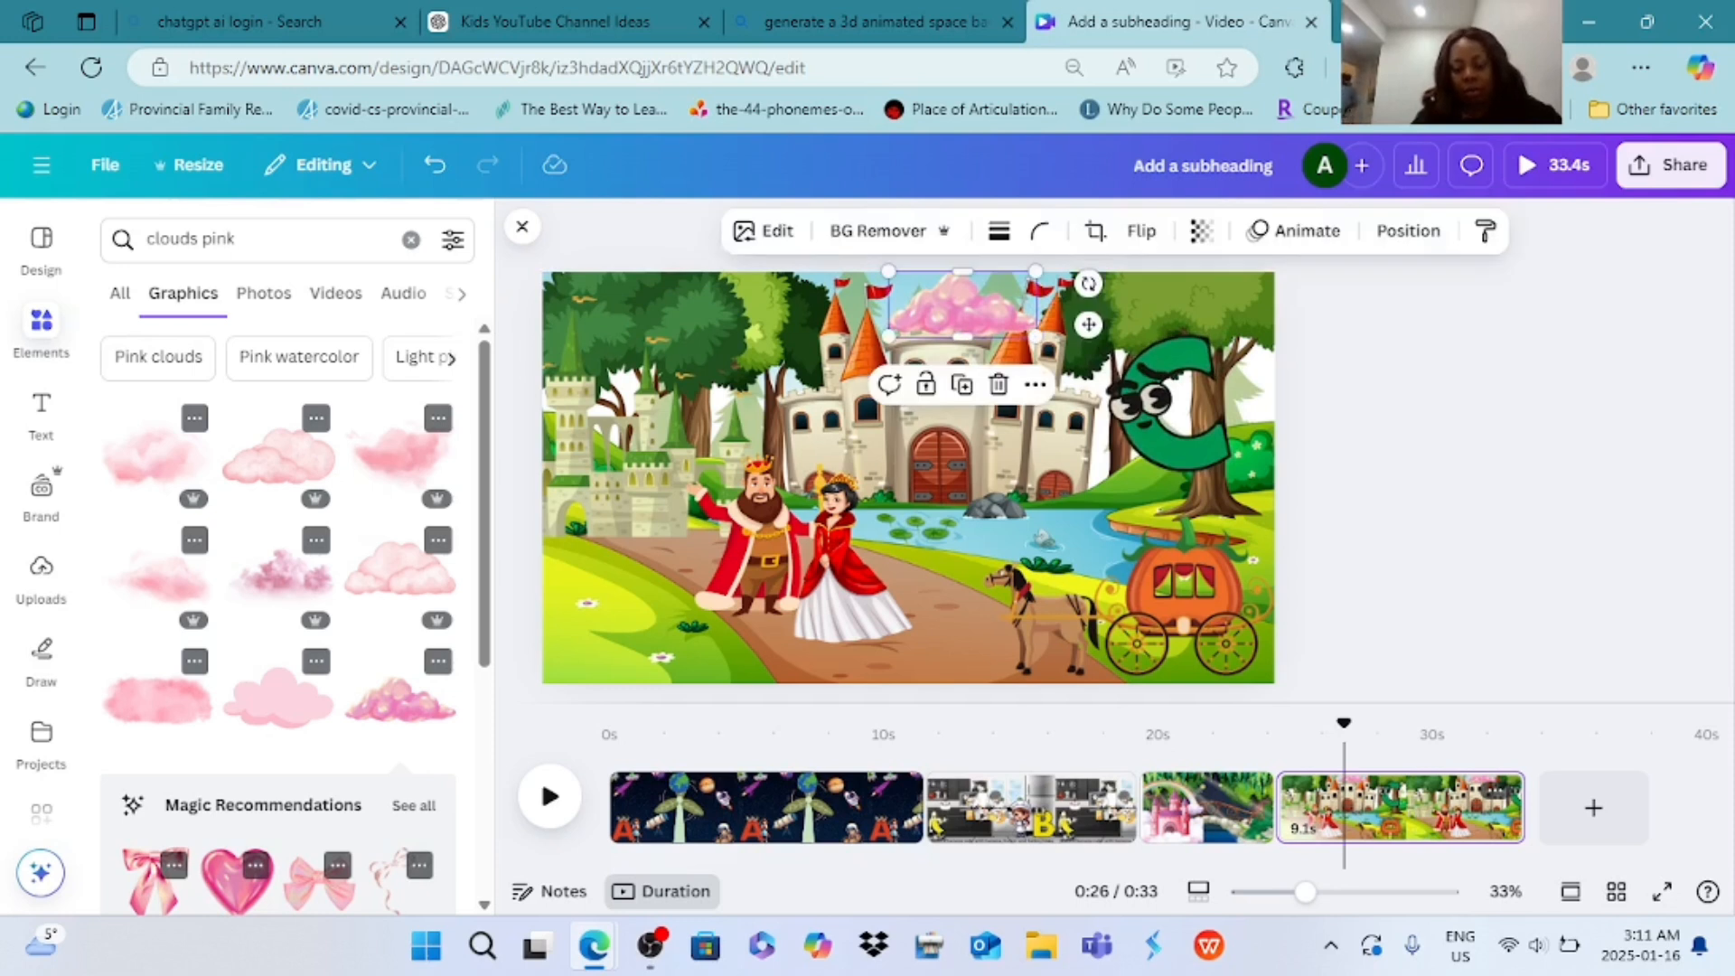
key("Escape")
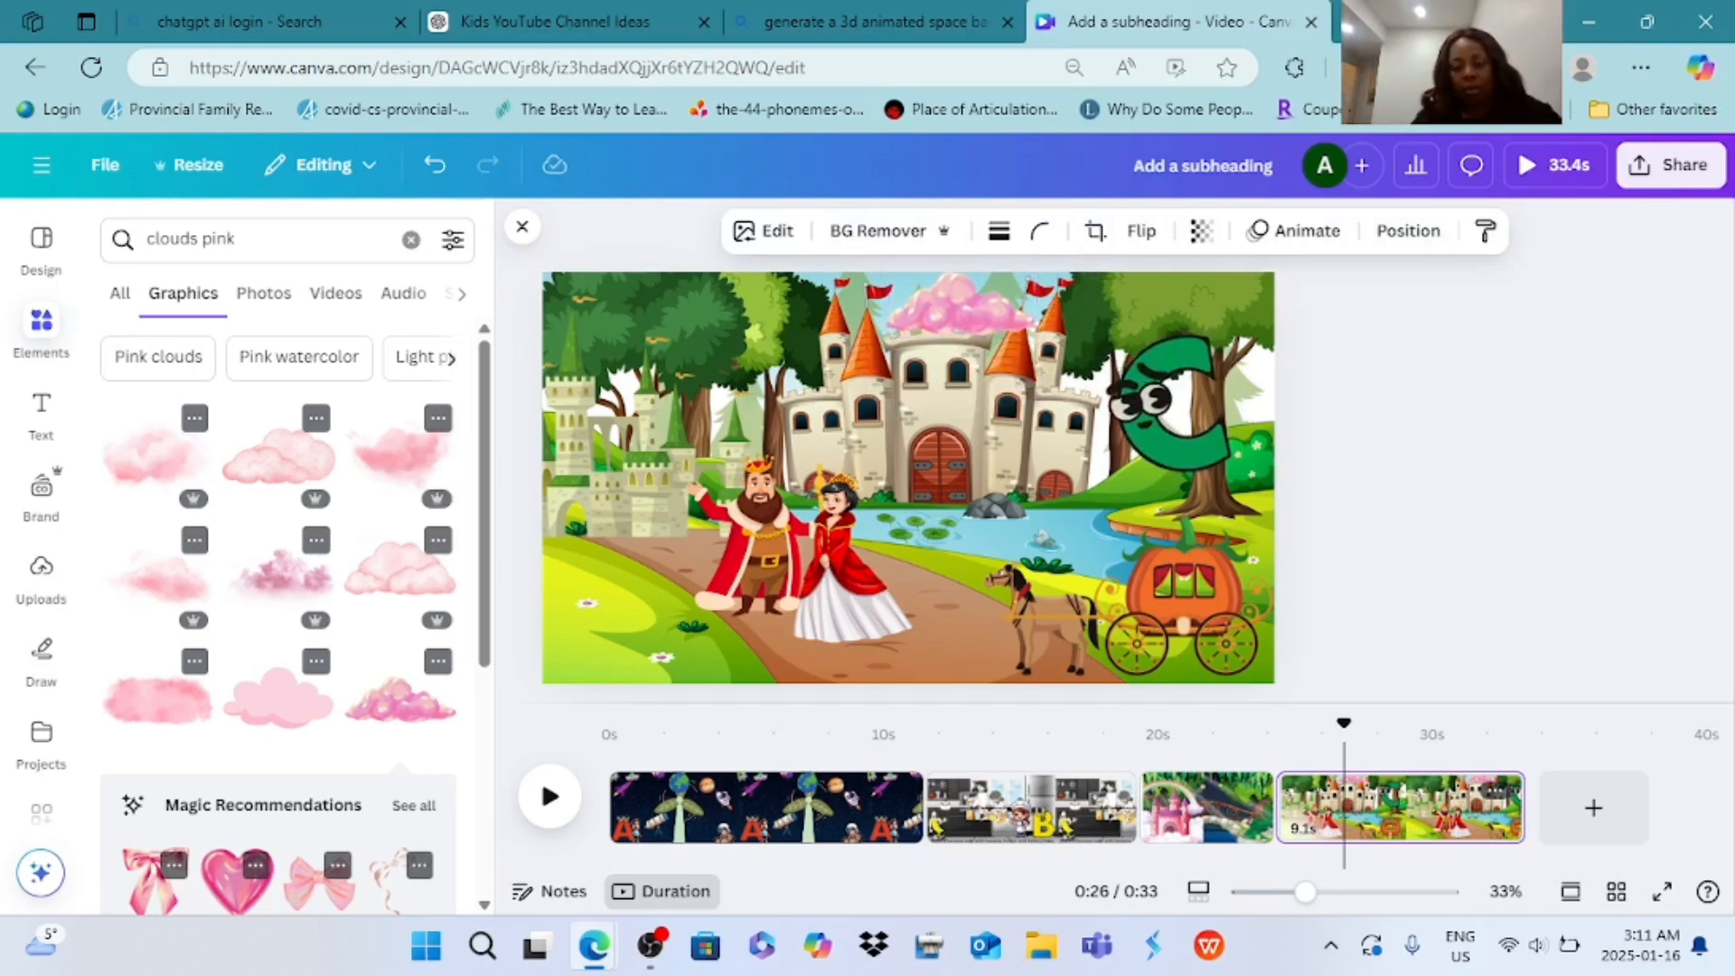
left_click(961, 304)
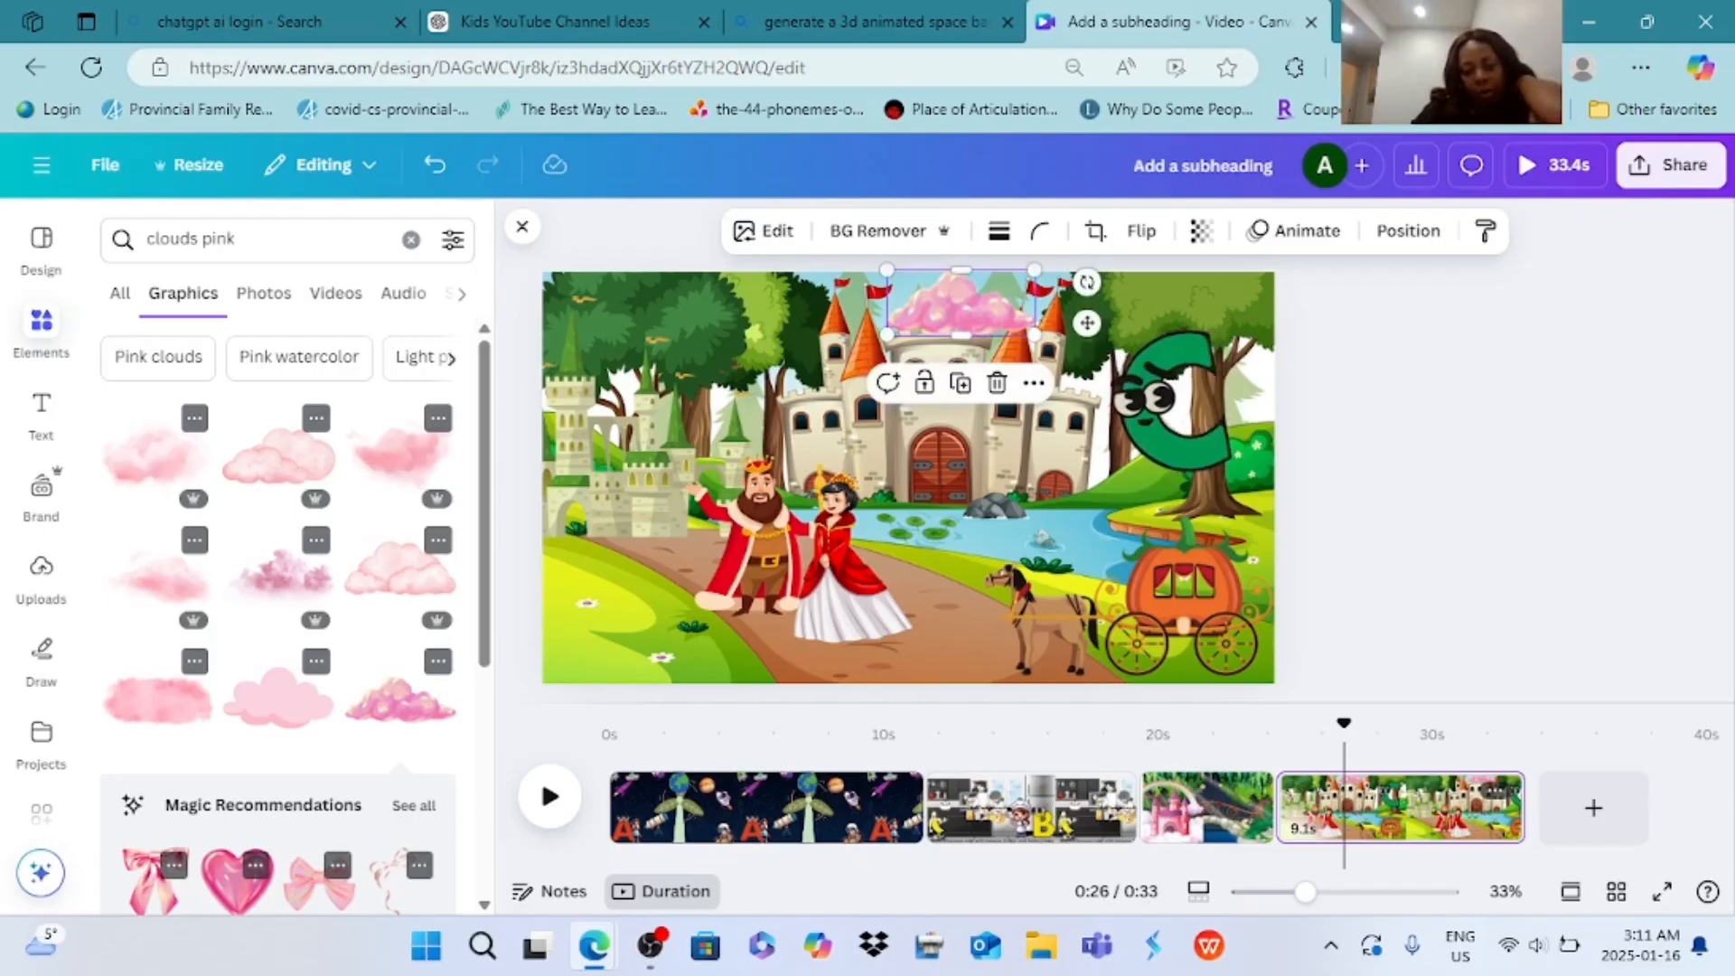
right_click(934, 304)
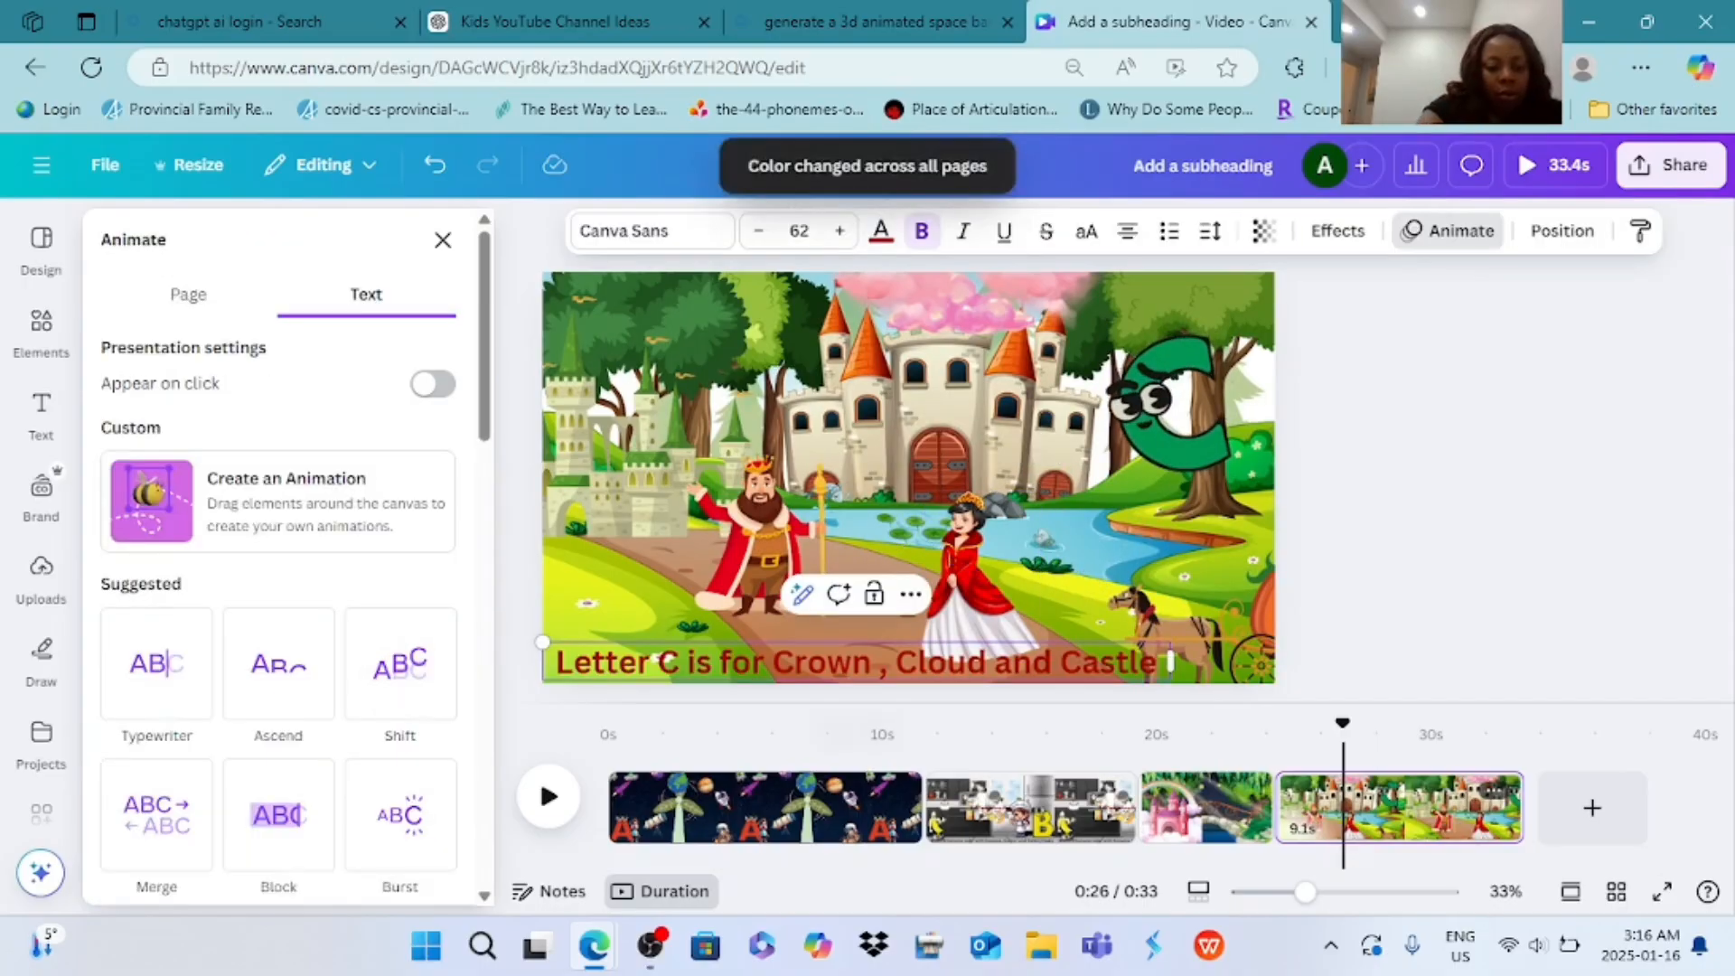
- Apply the Shift text animation to the caption "Letter C is for Crown , Cloud and Castle"
left_click(398, 651)
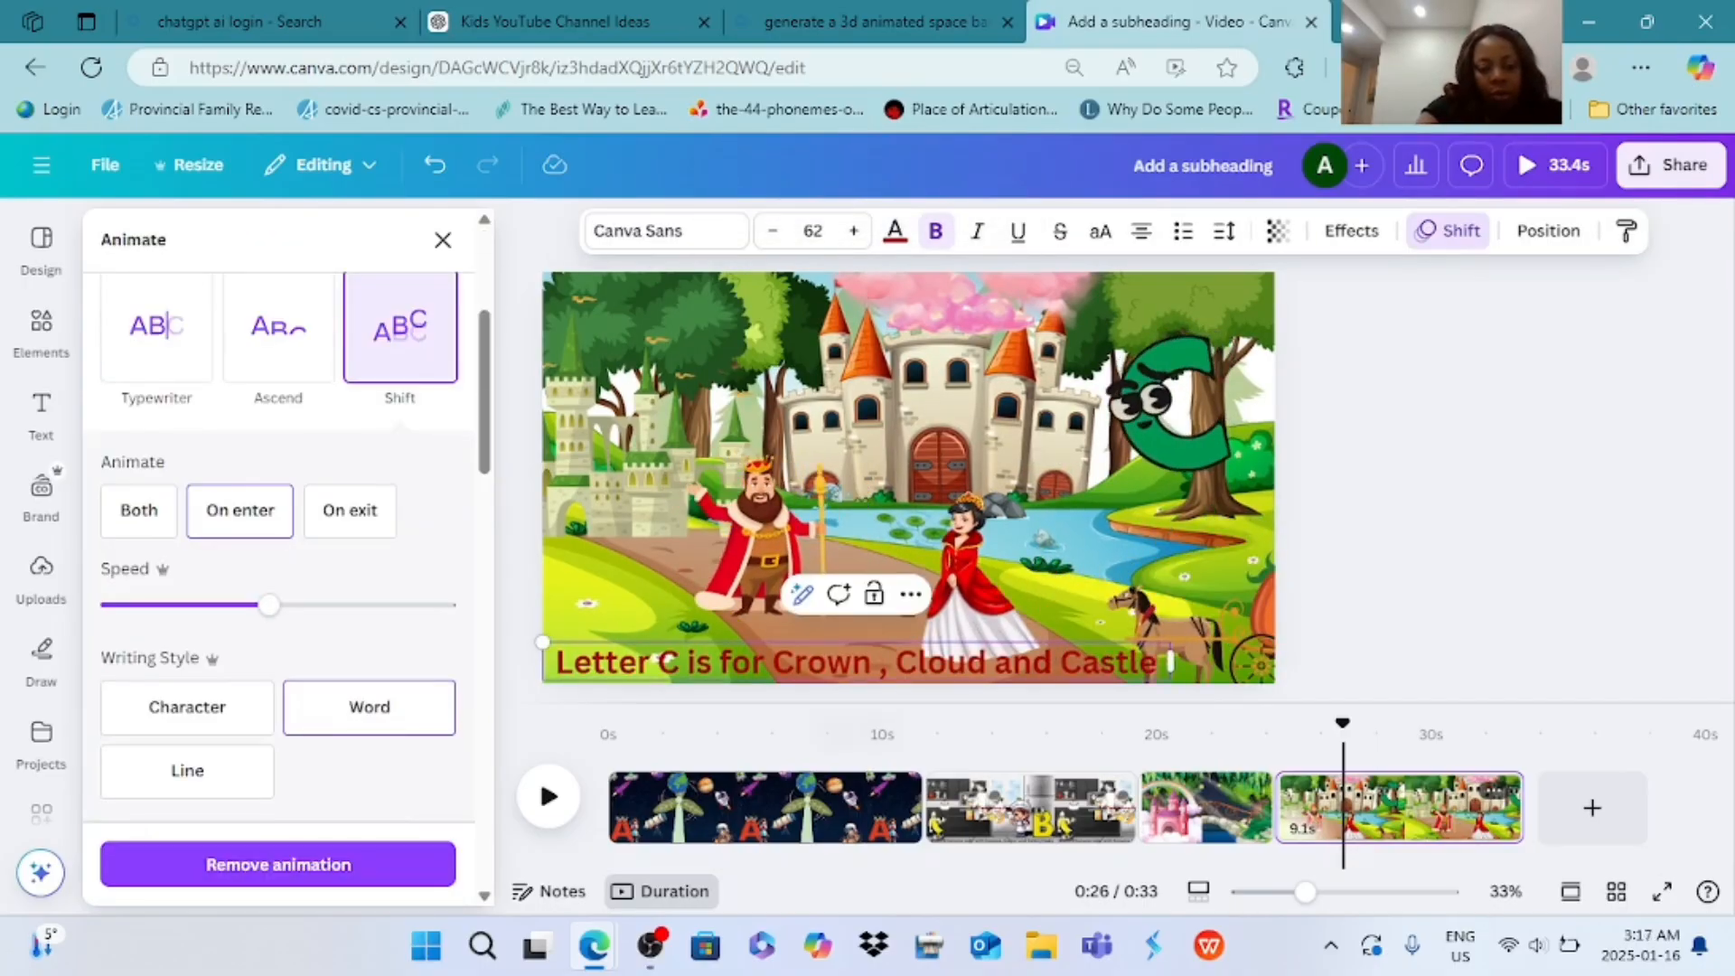
key("Escape")
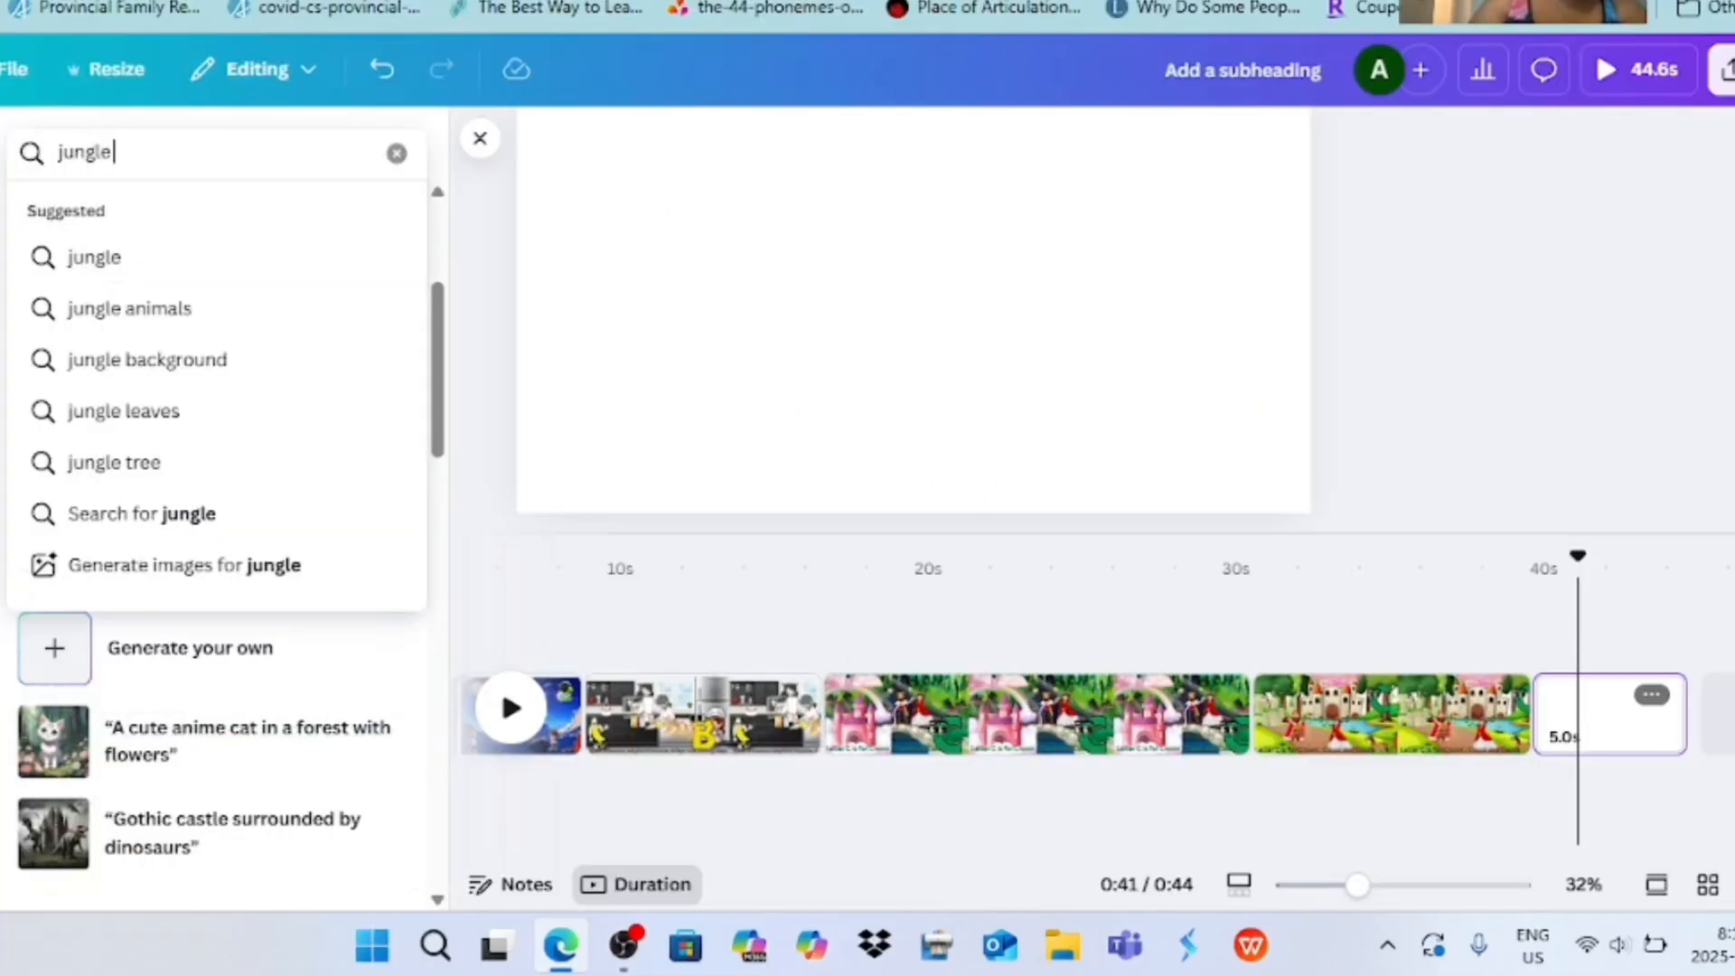
- Search the elements for "jungle background" for the blank page
type("background")
key("Return")
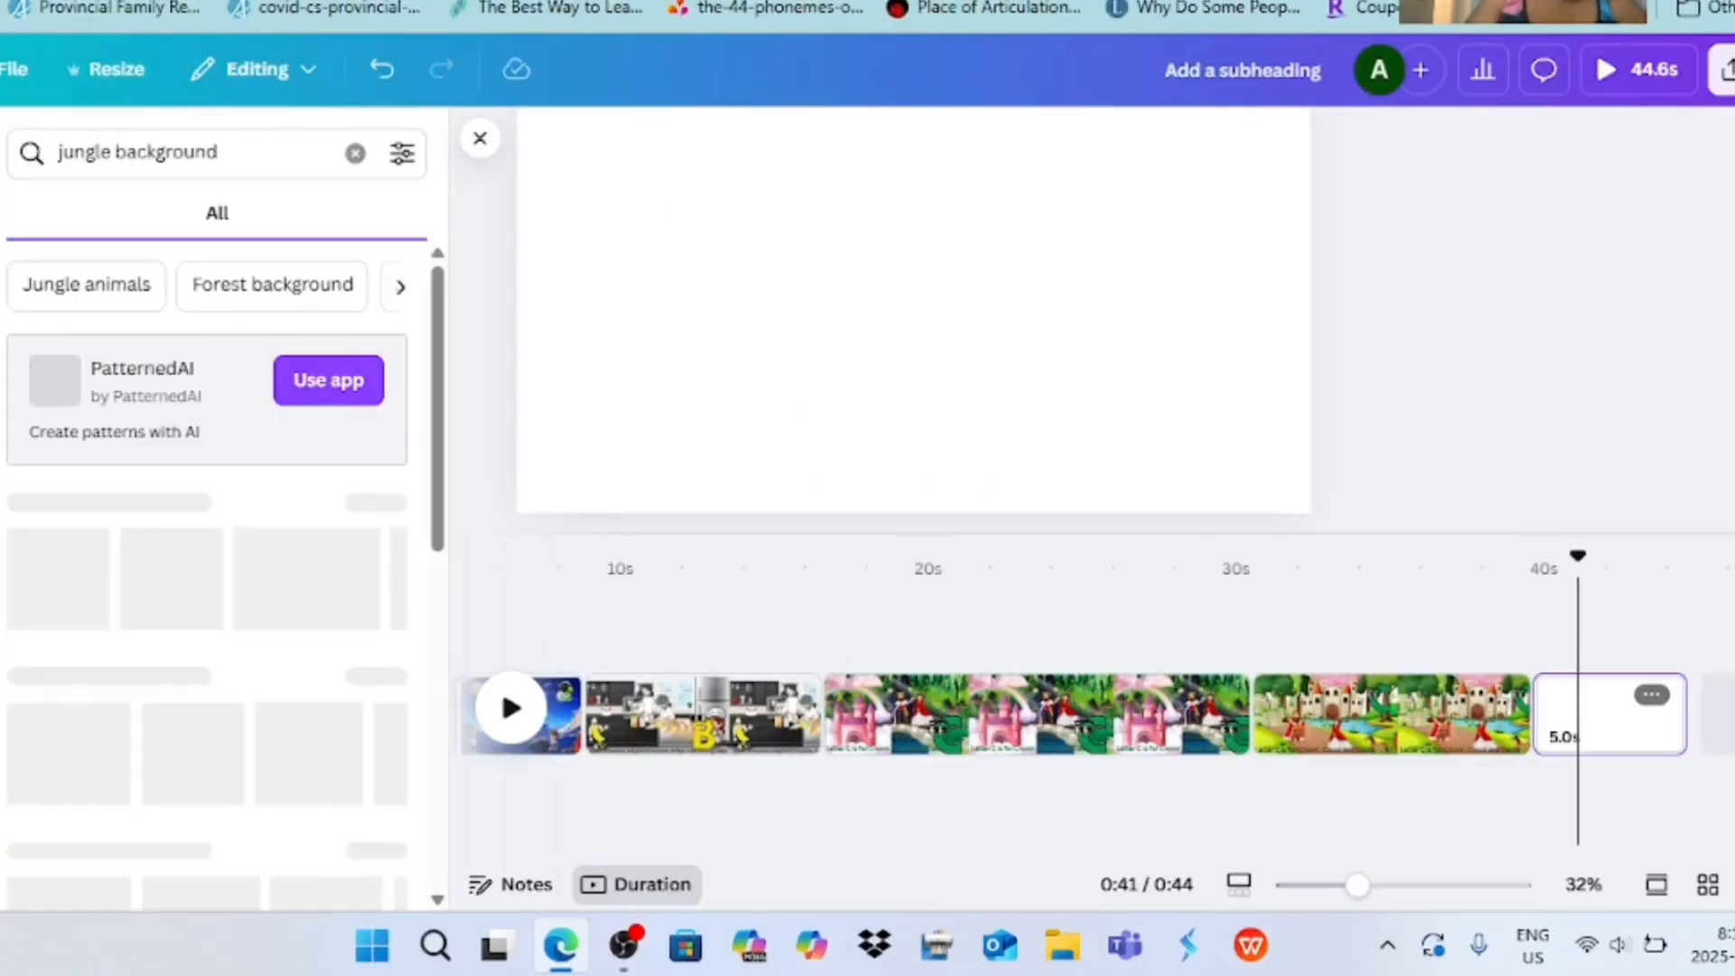
scroll(217, 578, "down", 2)
- Try the green jungle graphic, and the blue forest graphic stretched across the full width, as the page's background
left_click(58, 457)
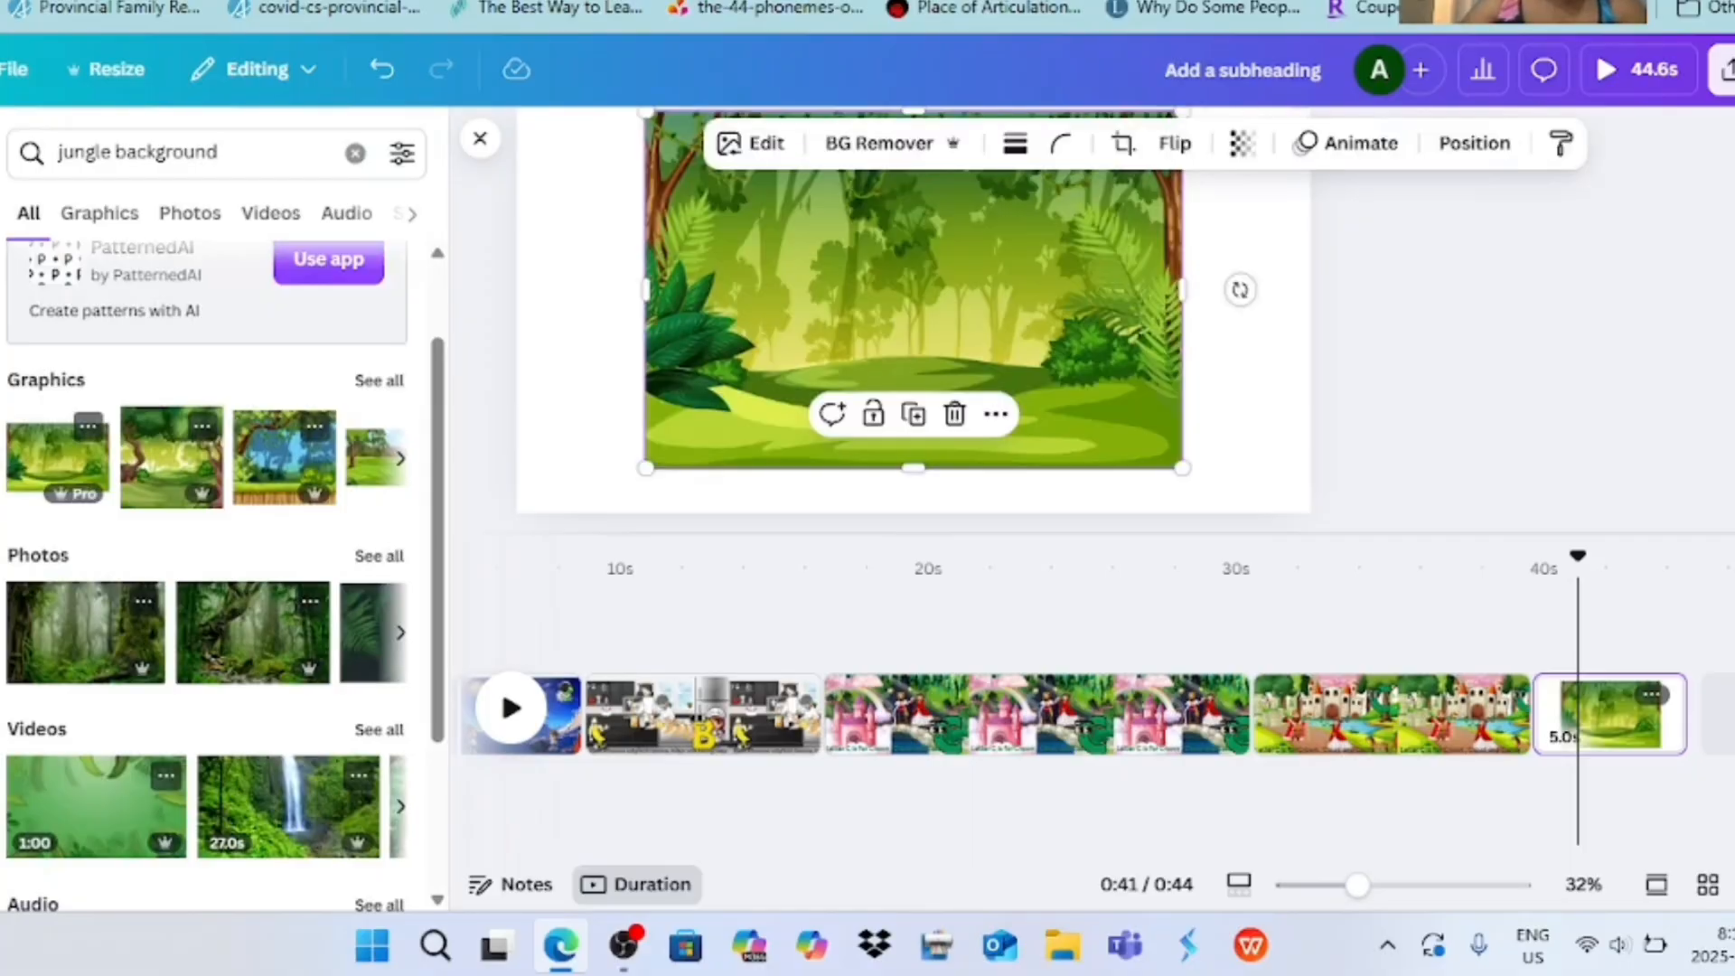
left_click_drag(914, 286, 856, 308)
left_click(379, 380)
scroll(208, 578, "down", 1)
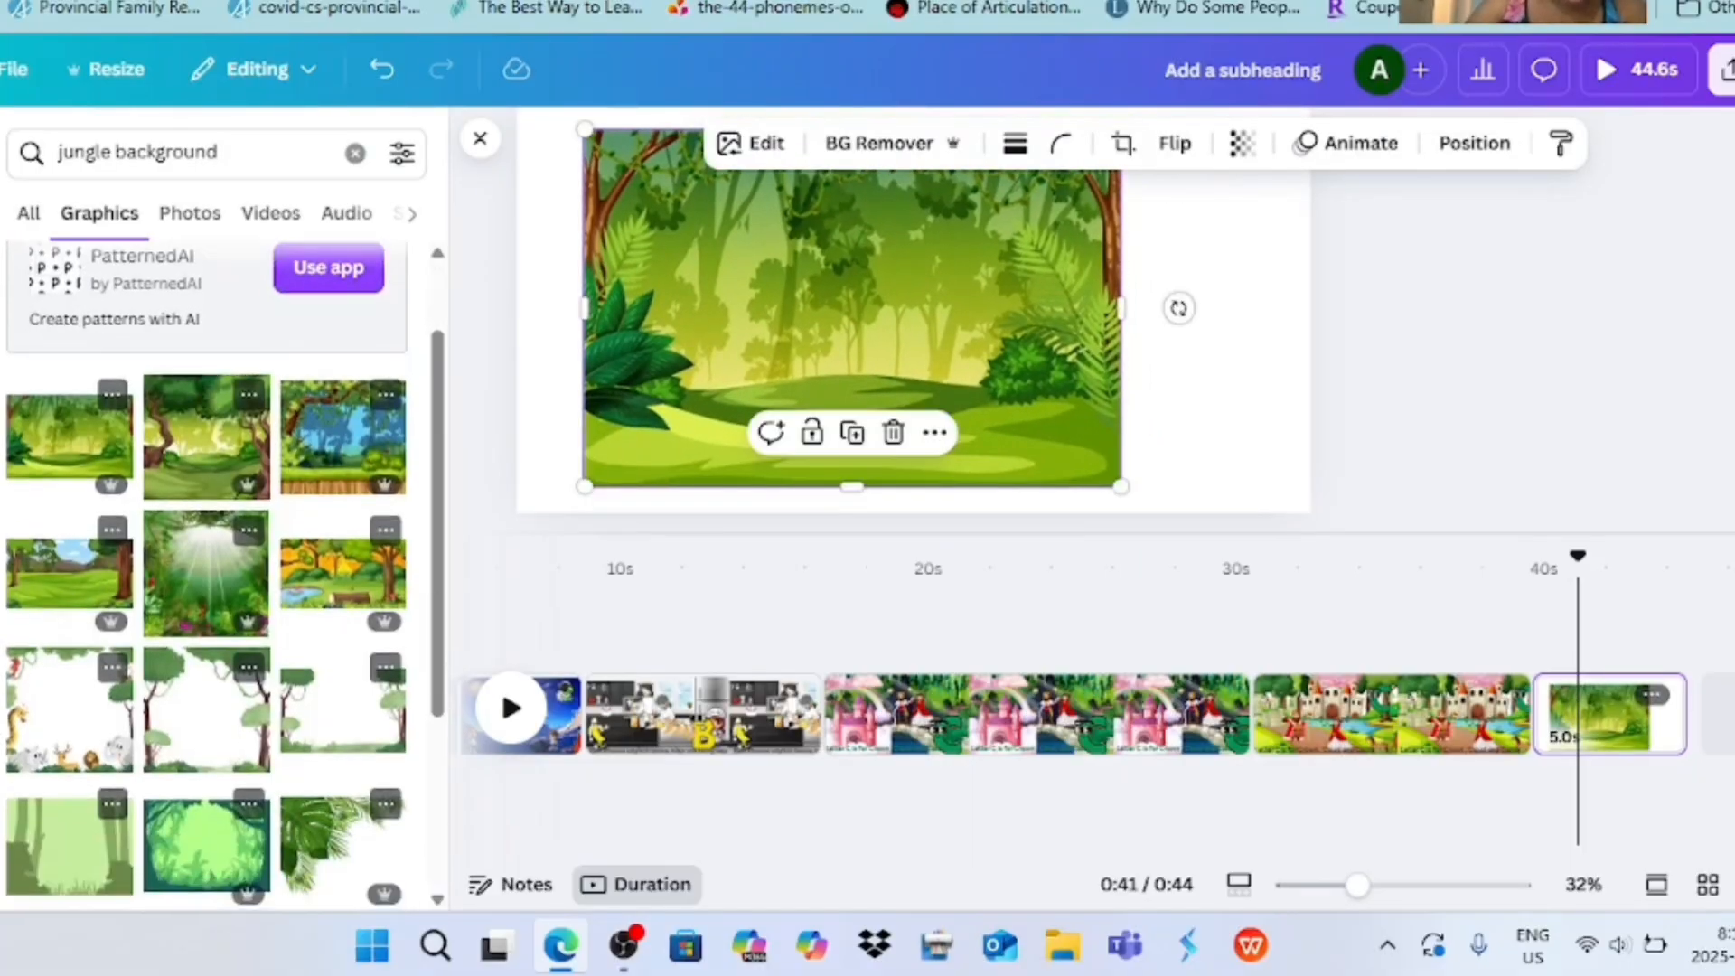
left_click(343, 437)
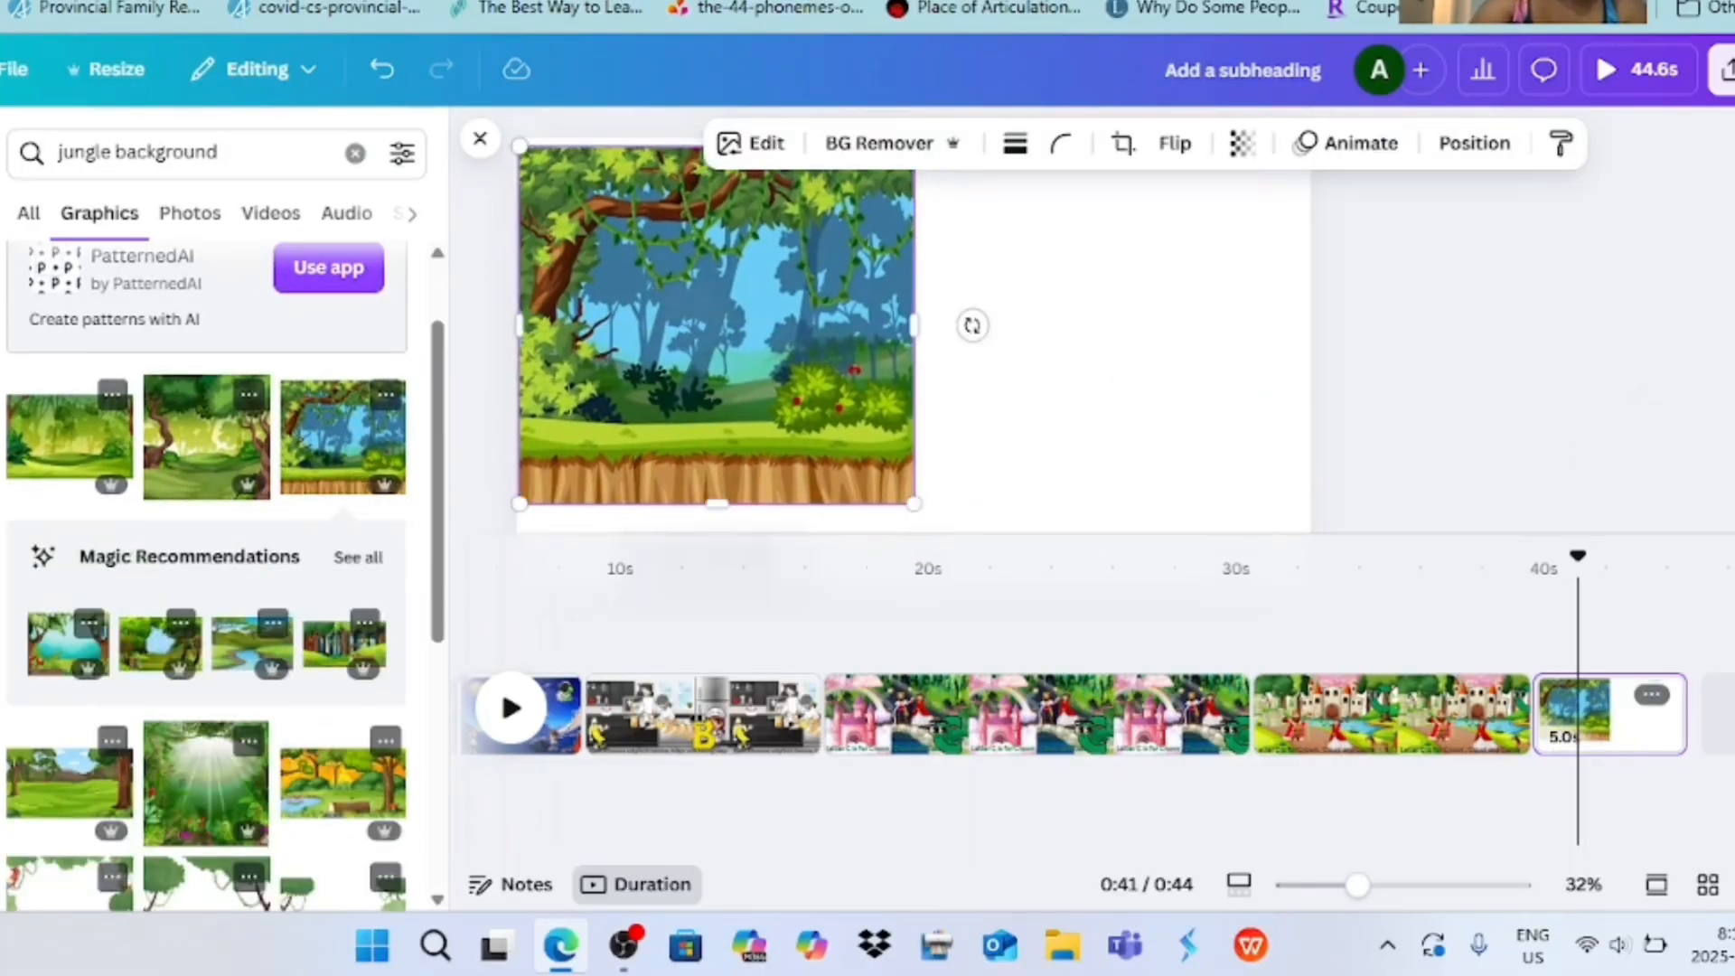
left_click_drag(914, 504, 954, 515)
left_click_drag(954, 343, 1352, 344)
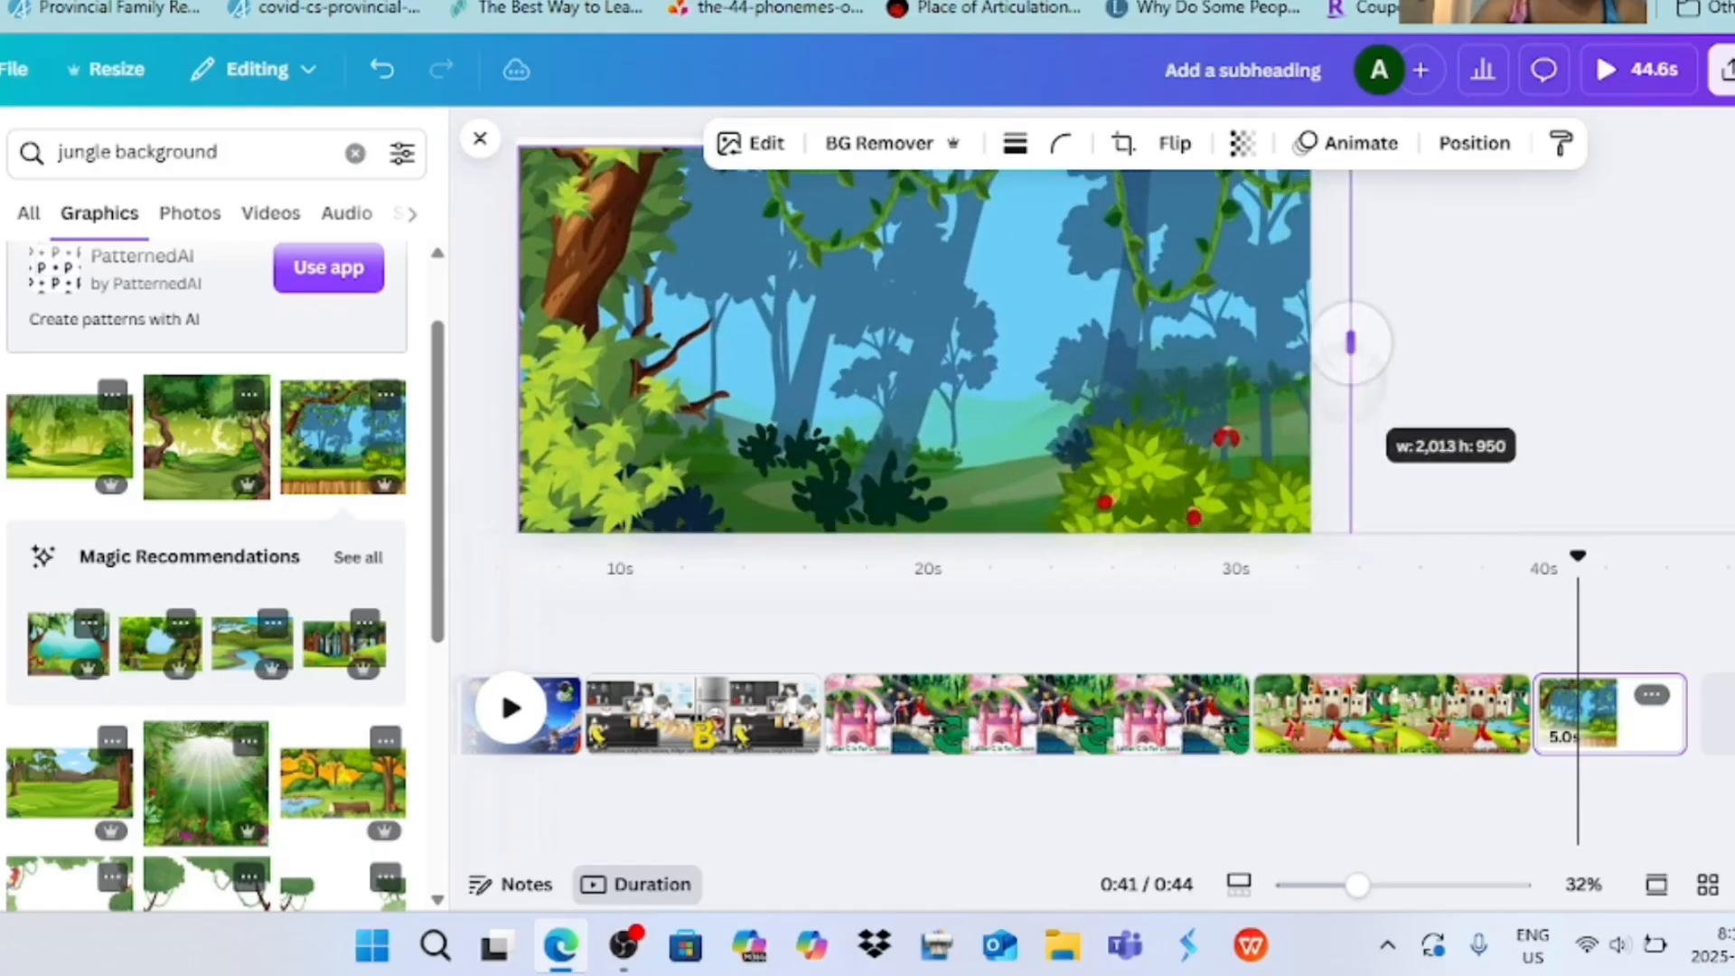
mouse_move(1194, 360)
left_mouse_down()
mouse_move(1193, 343)
mouse_move(1193, 358)
left_mouse_up()
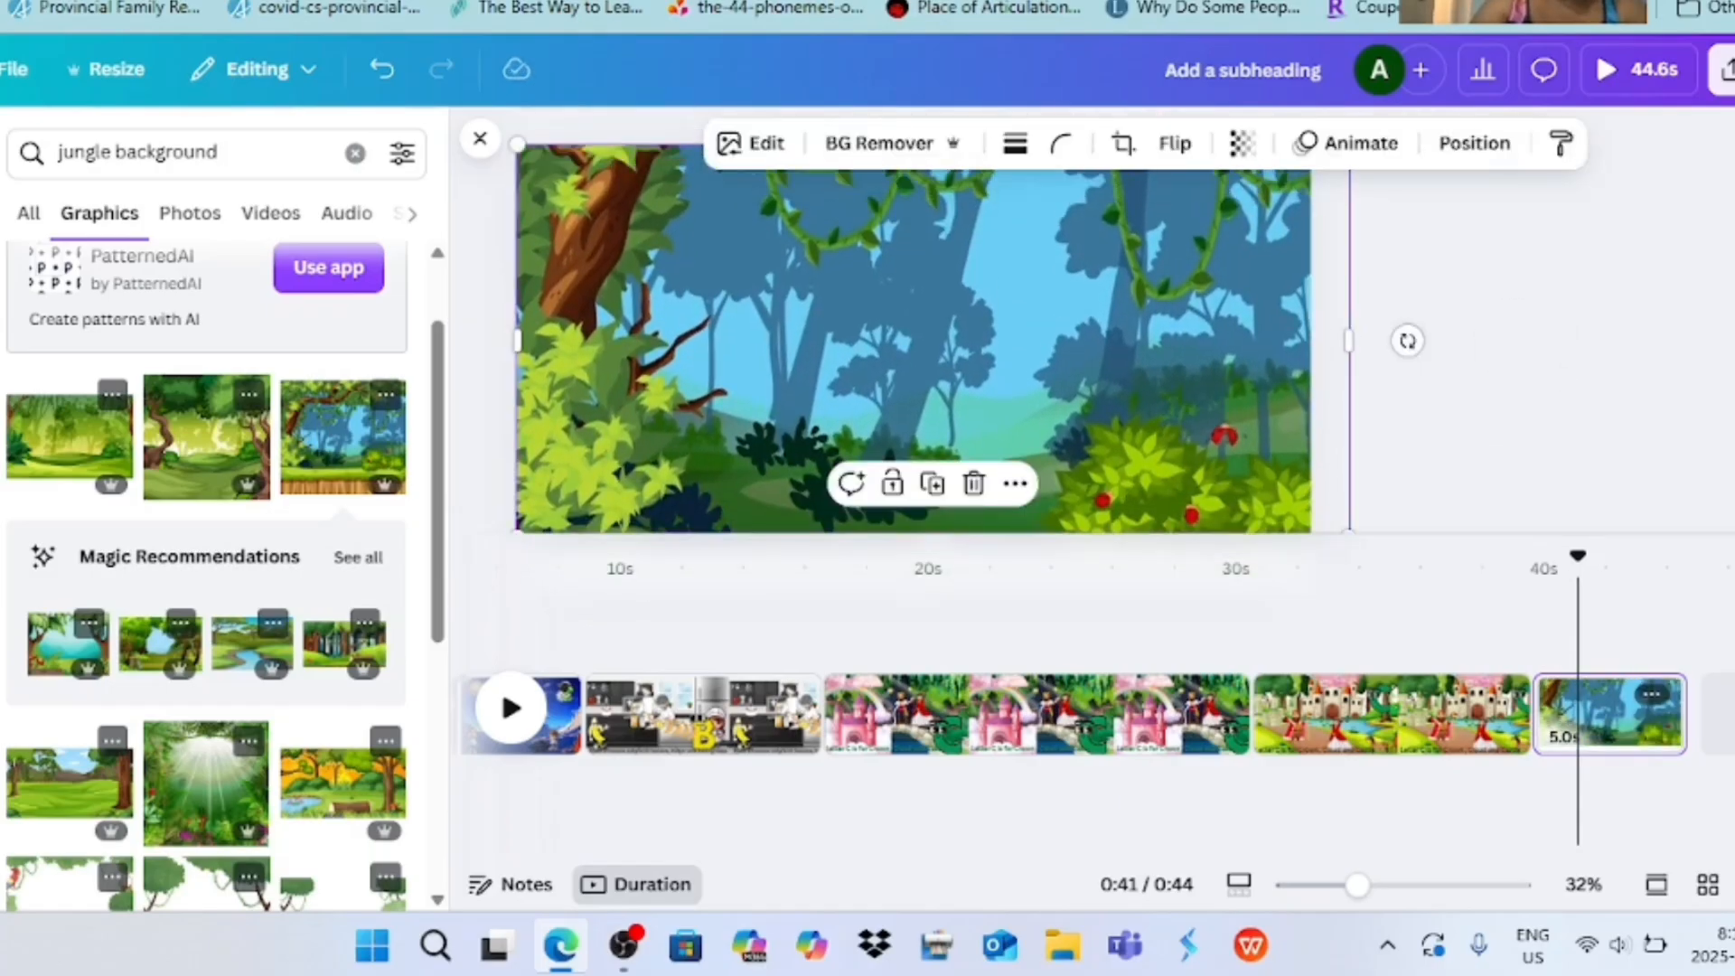
key("Escape")
scroll(206, 578, "down", 2)
left_click(1229, 388)
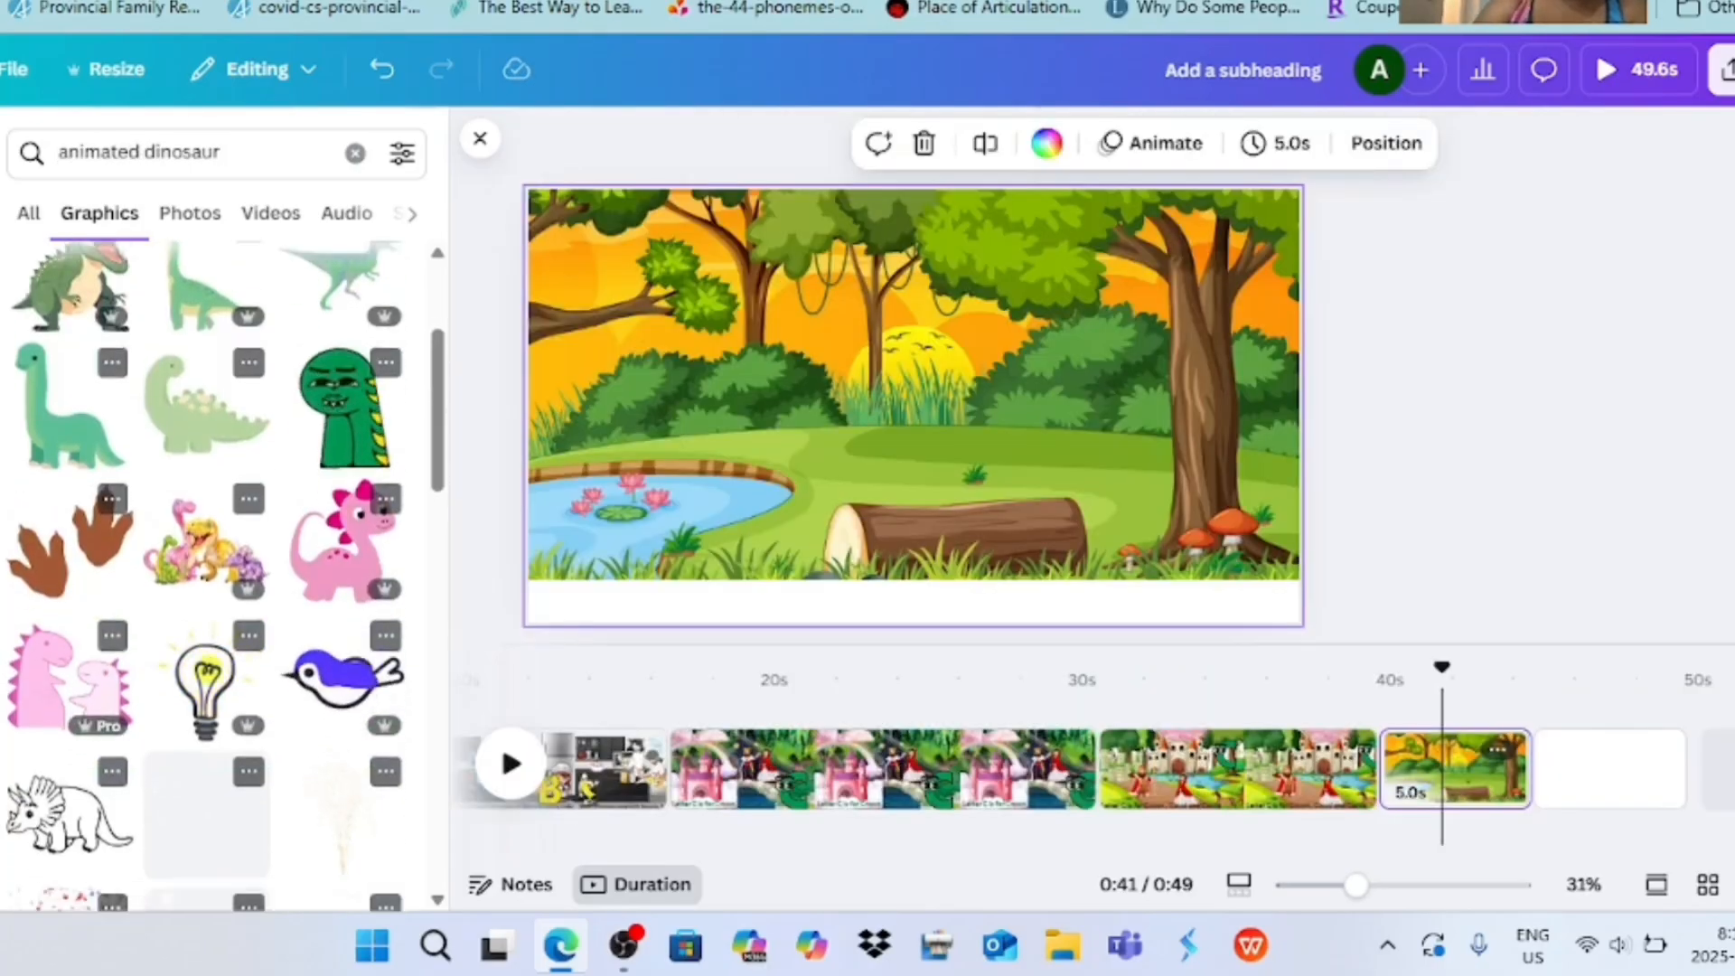
- Add the blue bird graphic, shrink it and perch it at the top of the large tree above the mushrooms
left_click(343, 658)
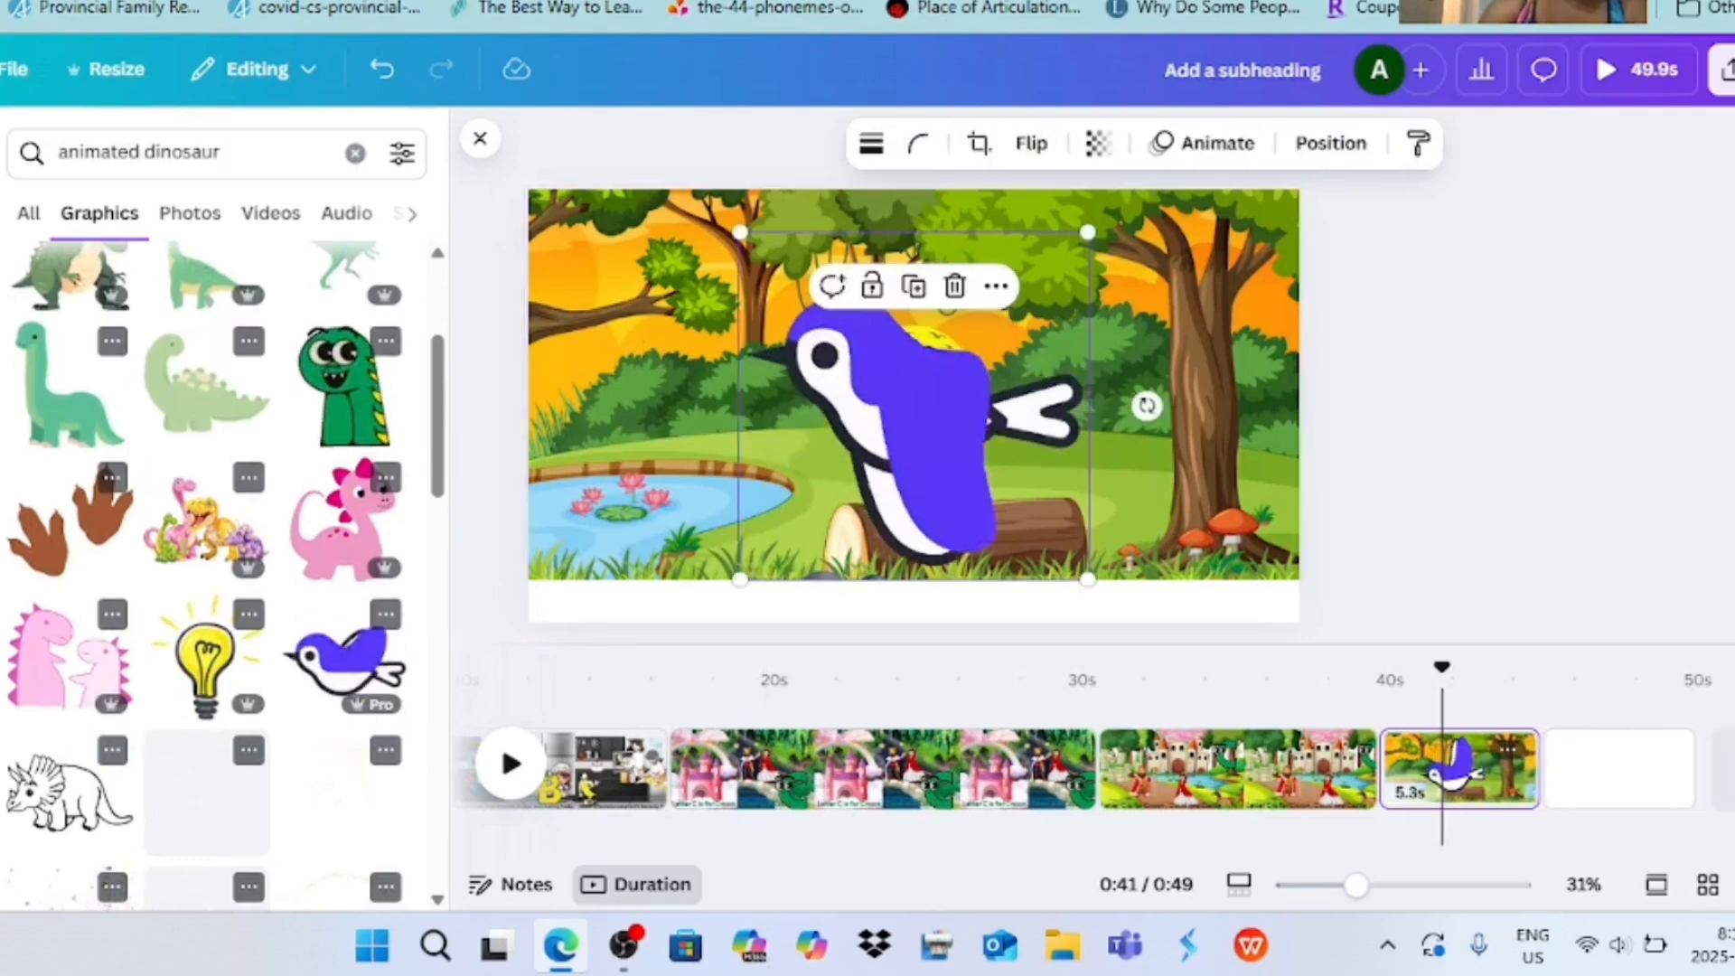
left_click_drag(1087, 232, 859, 457)
left_click_drag(799, 515, 1214, 230)
left_click_drag(1274, 282, 1258, 260)
- Add the teal butterfly graphic, shrink it and place it among the trees above the pond
scroll(216, 560, "down", 10)
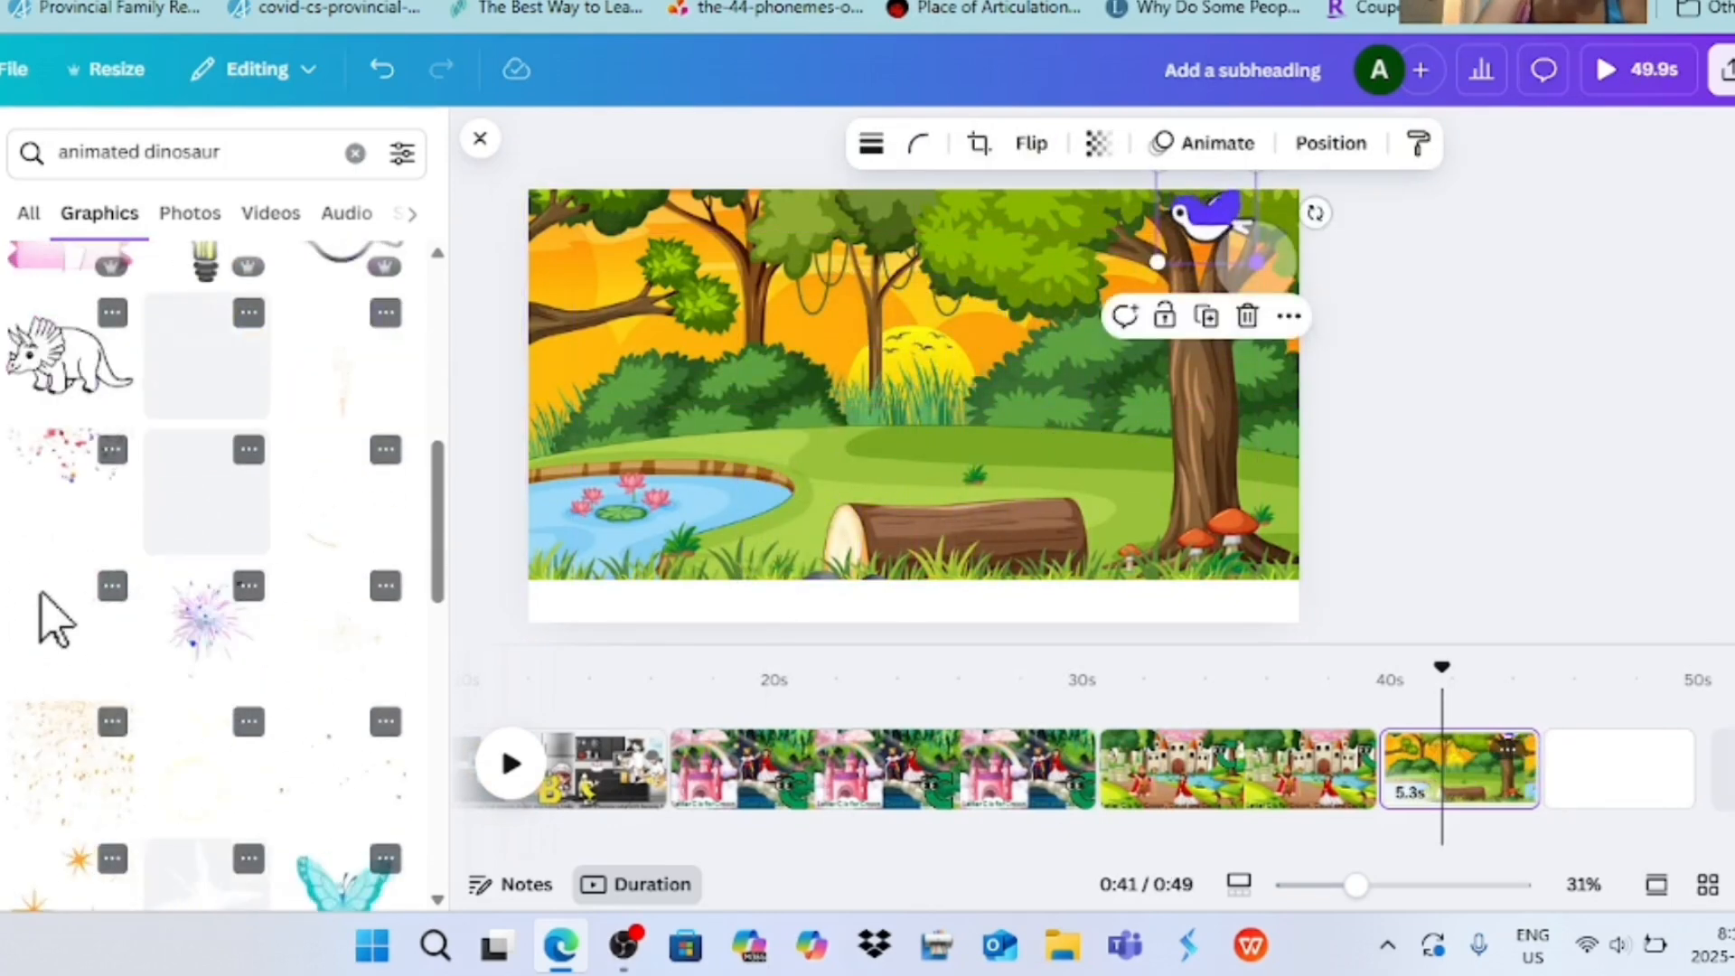
left_click(344, 442)
left_click_drag(1123, 542, 808, 323)
left_click(1031, 142)
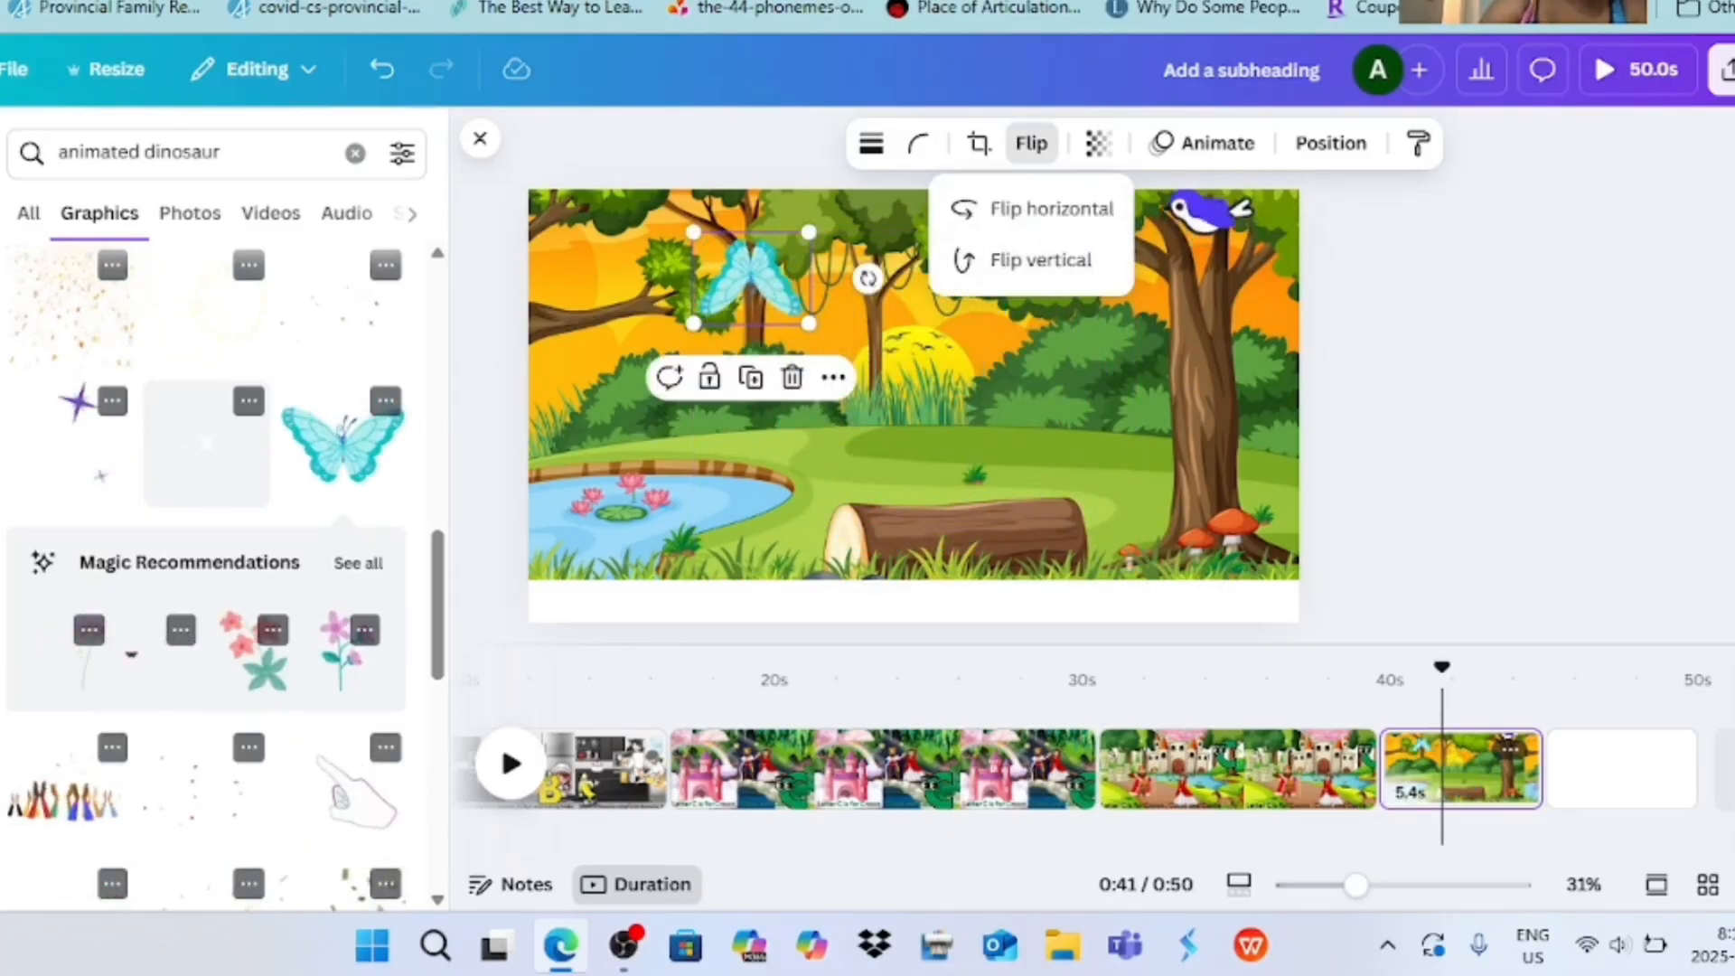
left_click_drag(809, 323, 771, 294)
- Rotate the butterfly, duplicate it, and place the copies in the central treetop and beside the branch at the scene's left edge
left_click_drag(830, 240, 771, 171)
left_click_drag(735, 311, 846, 267)
left_click(731, 341)
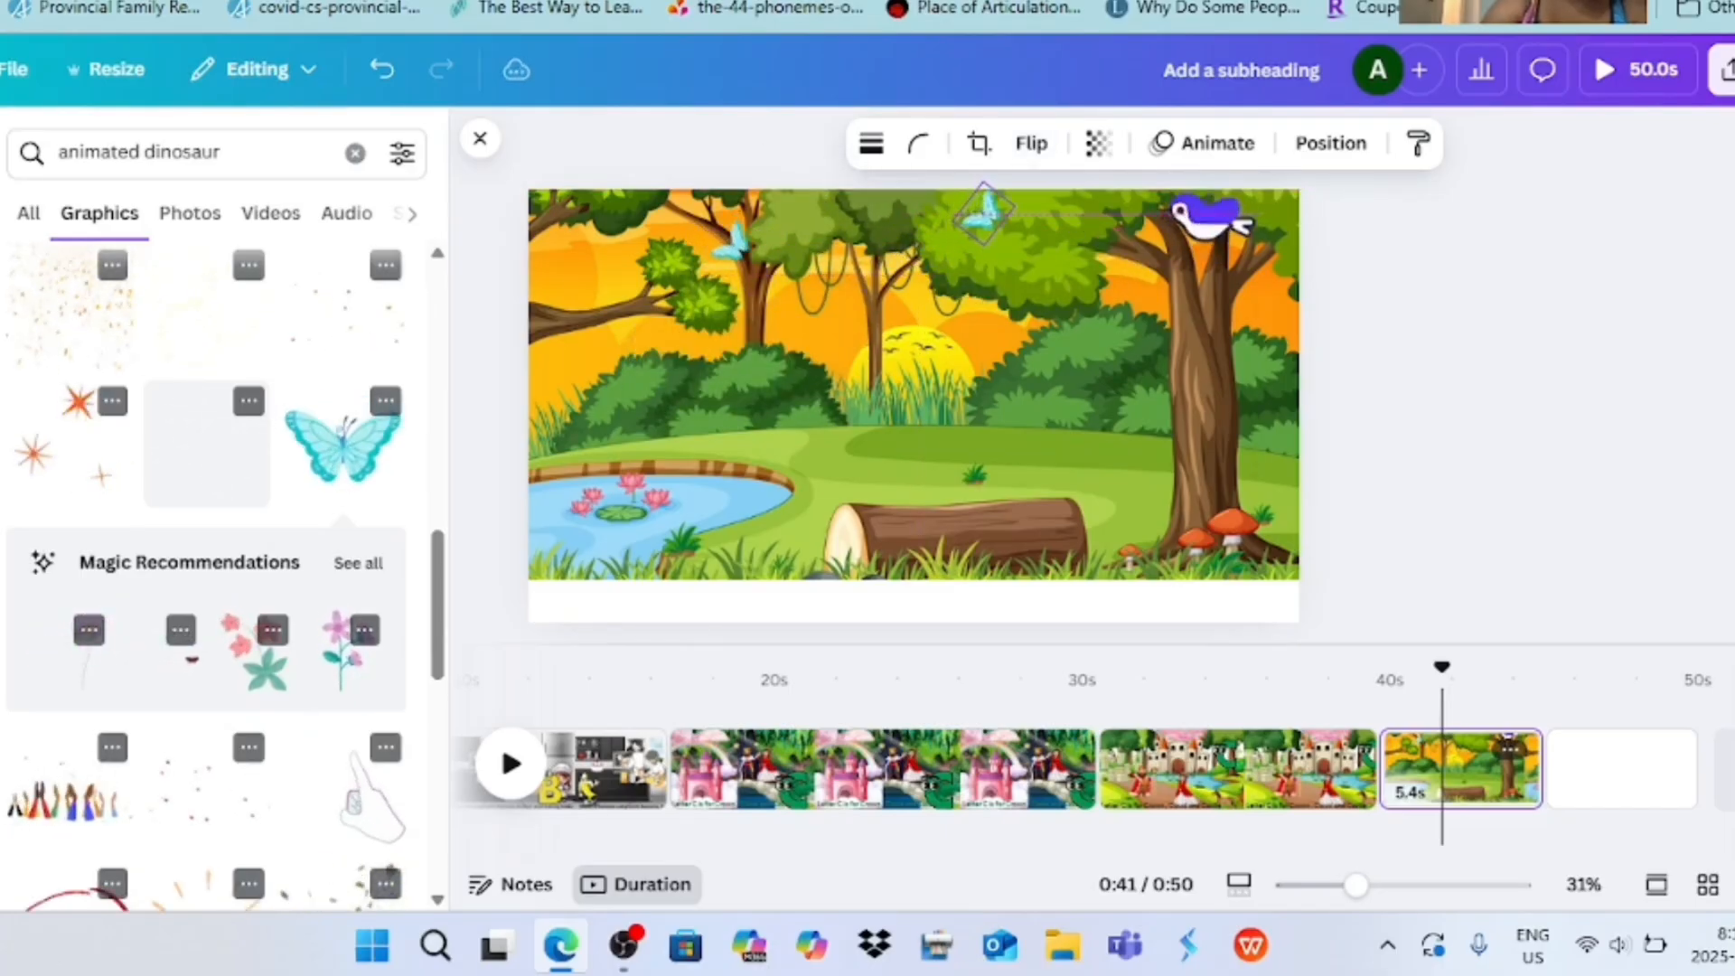
left_click_drag(983, 209, 558, 297)
left_click(1210, 217)
left_click(991, 215)
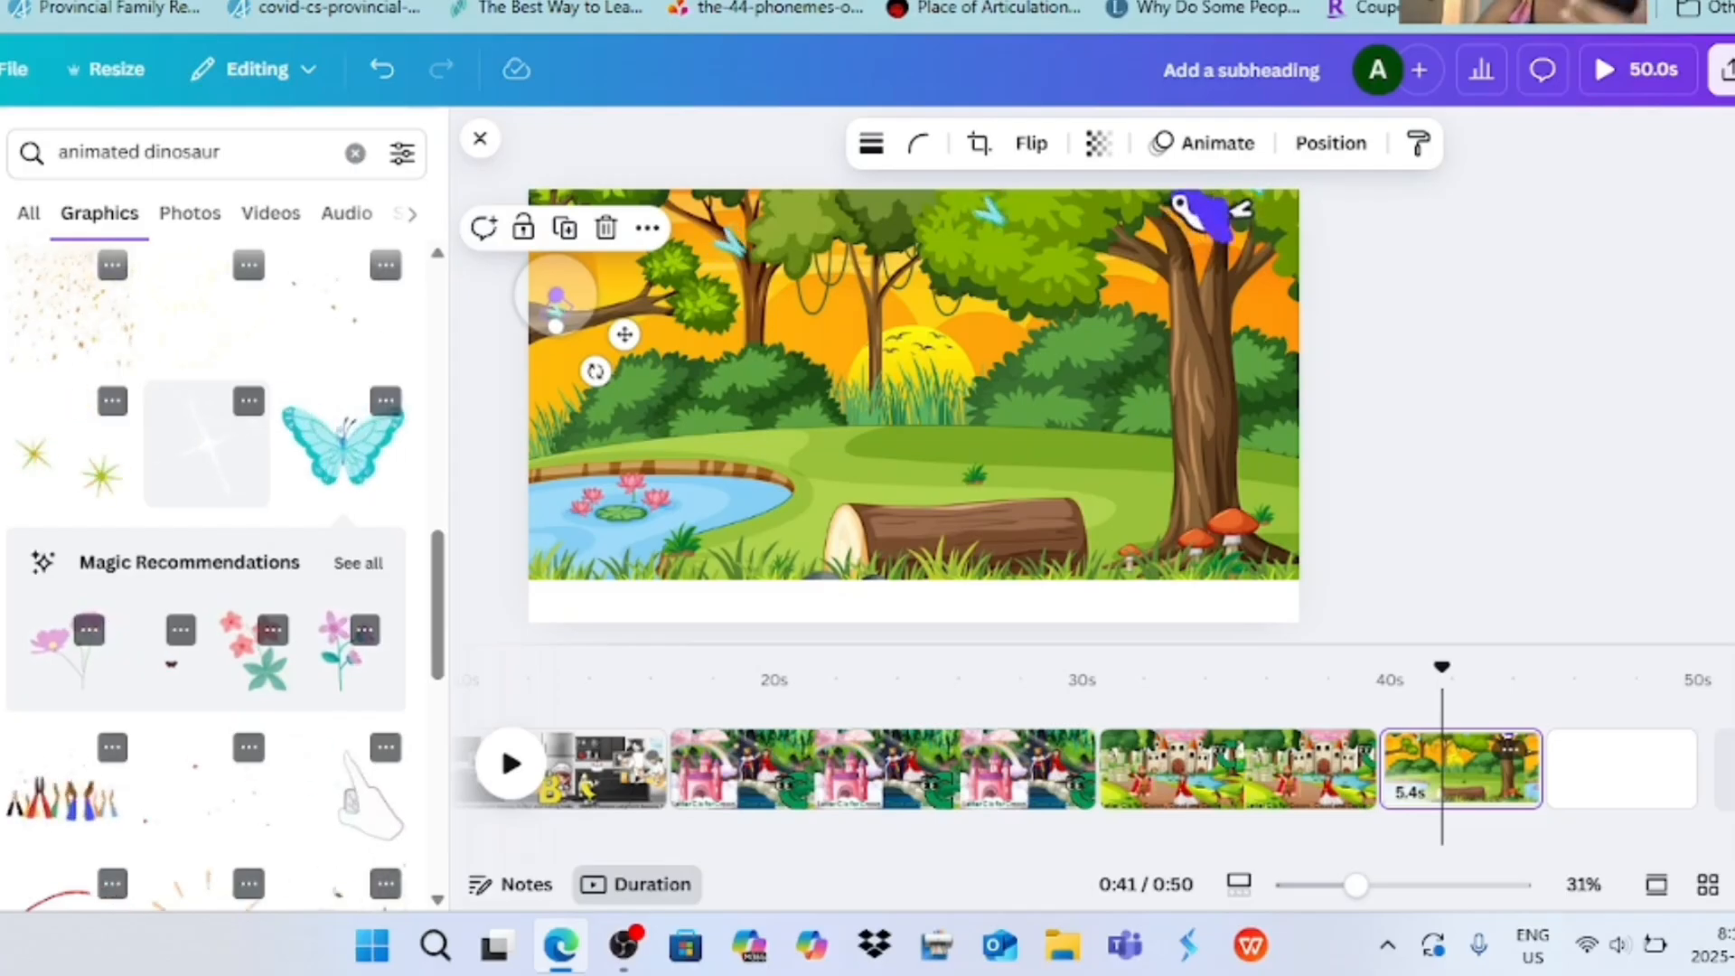
- Reposition the butterfly near the tree trunk above the pond and rotate it to a new angle
scroll(217, 578, "down", 7)
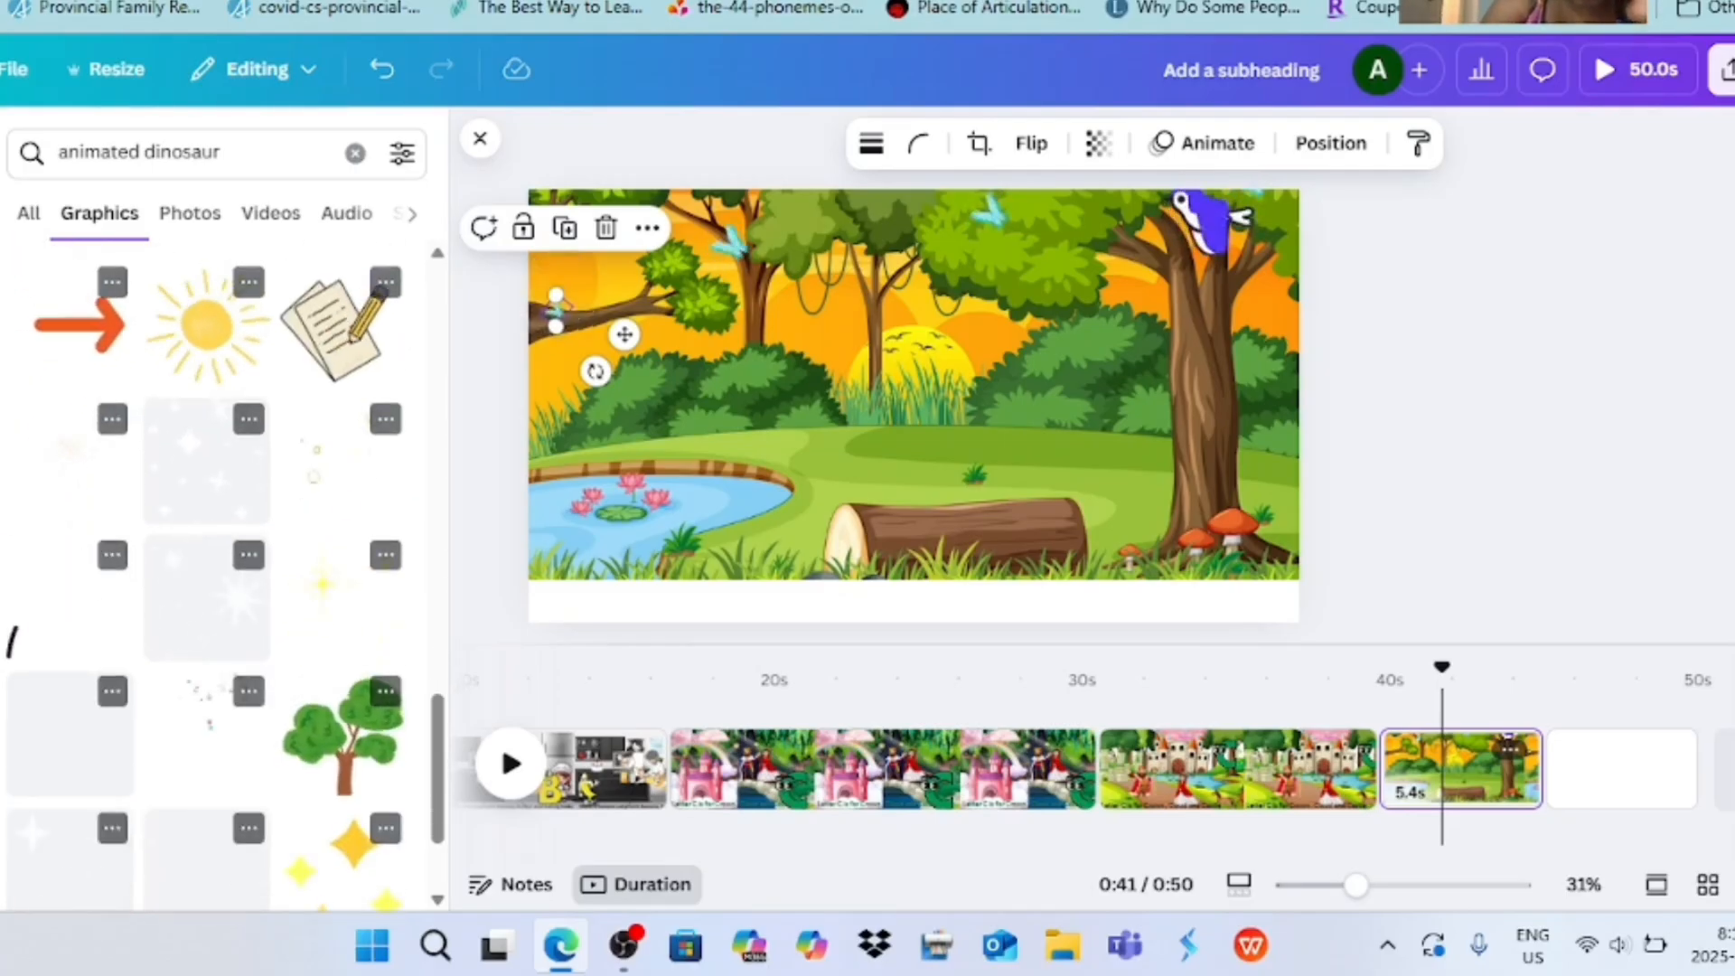
left_click_drag(557, 296, 732, 242)
left_click_drag(800, 192, 830, 176)
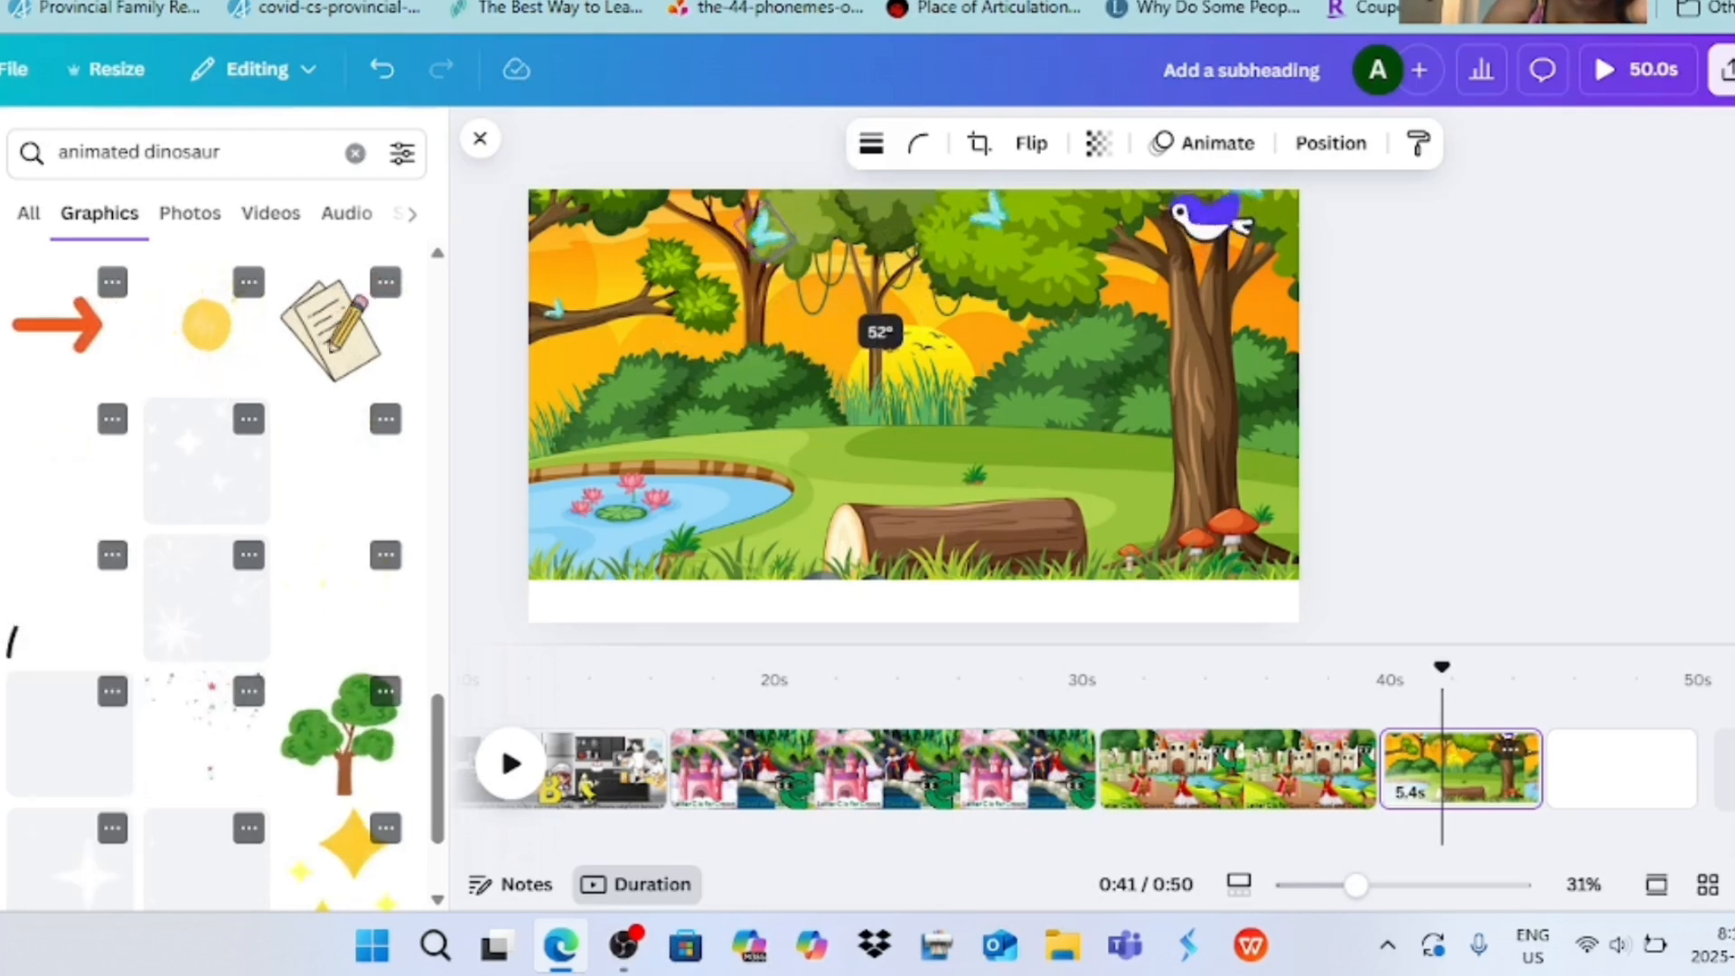
left_click_drag(732, 155, 730, 152)
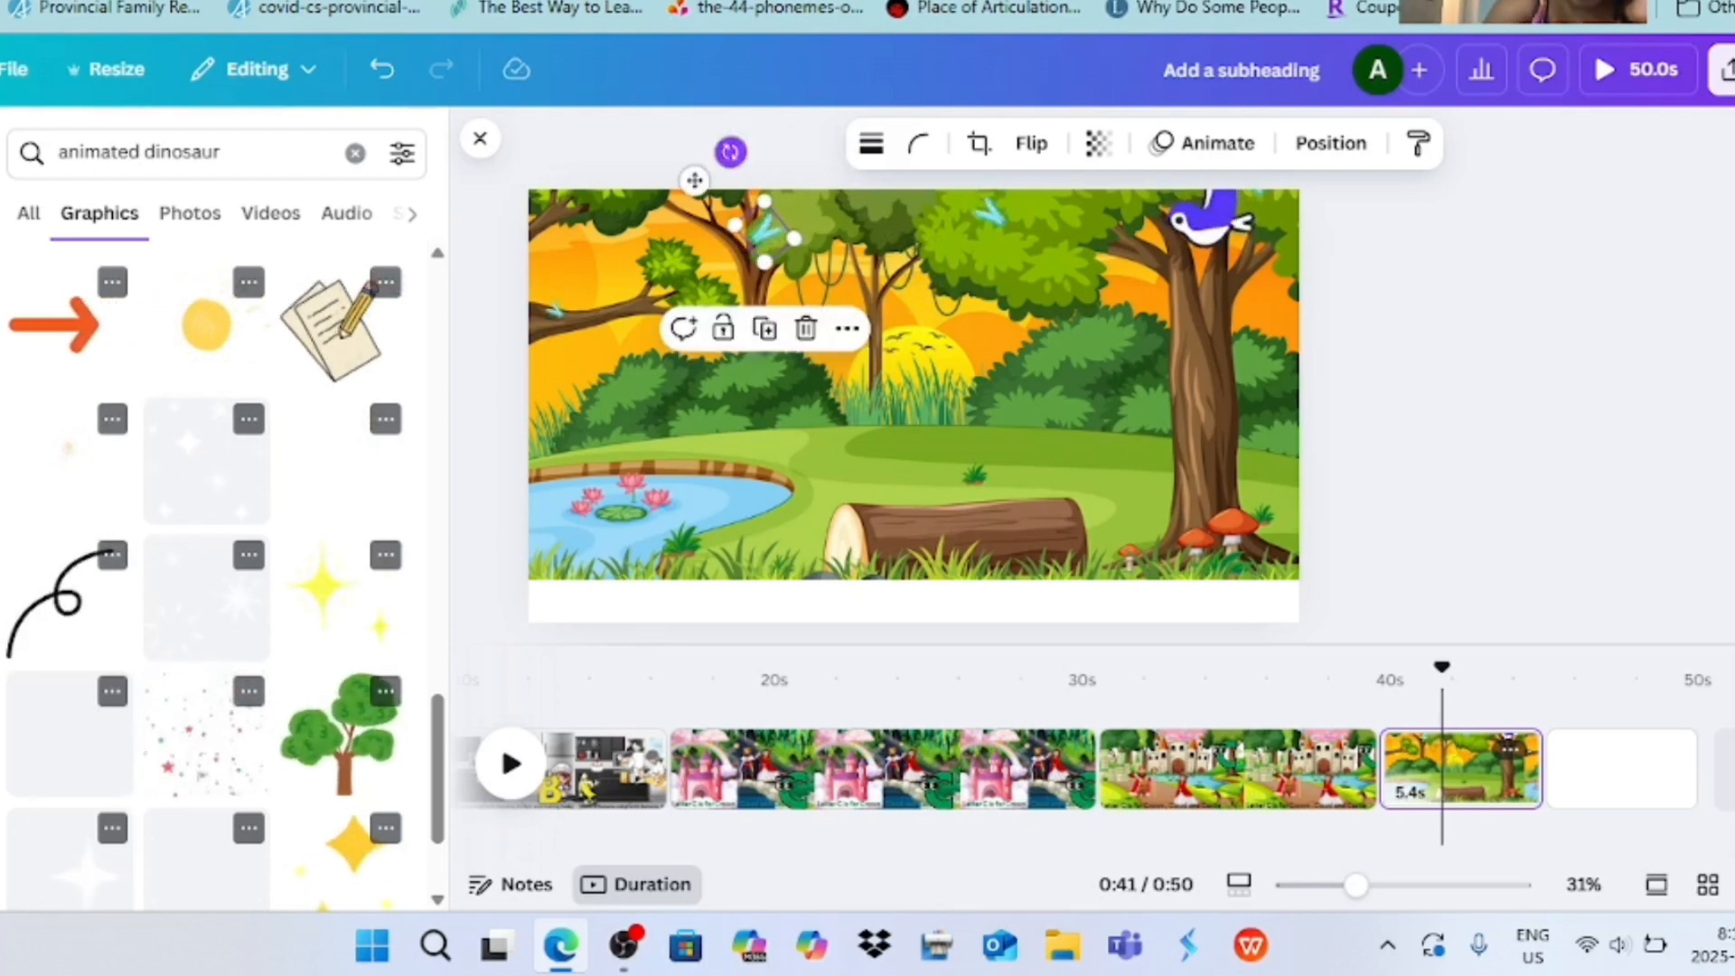
- Add the spotted deer graphic, shrink it and place it between the pond and the log
scroll(217, 578, "down", 5)
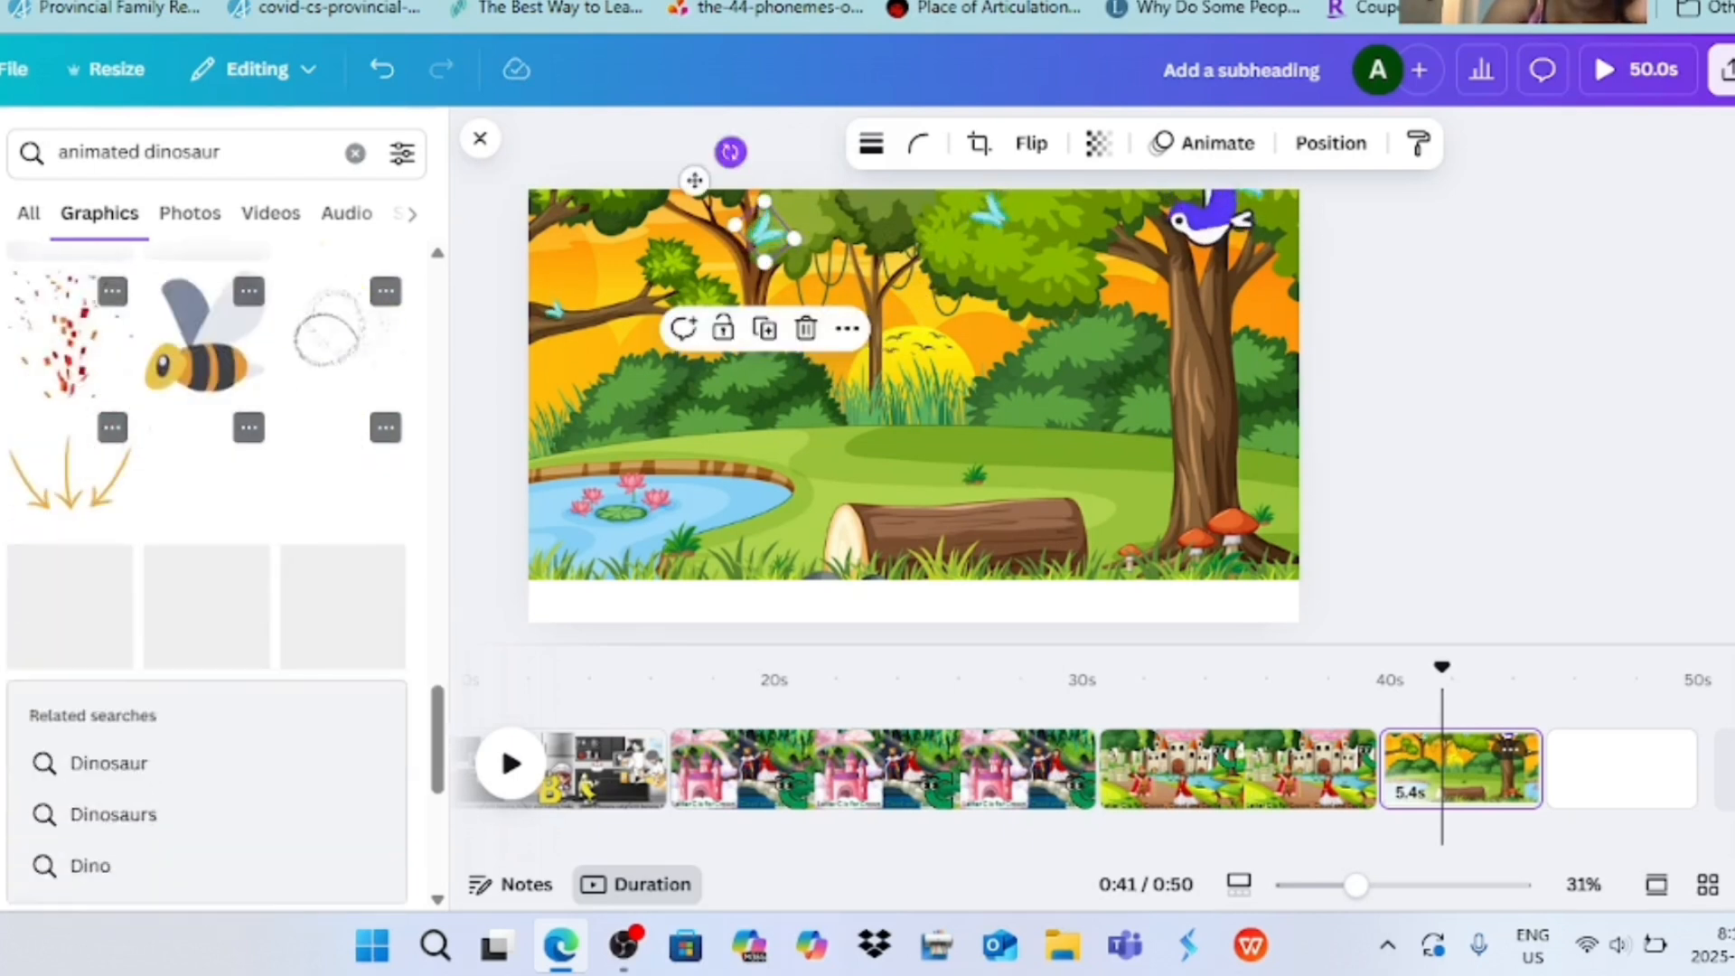
scroll(217, 578, "down", 2)
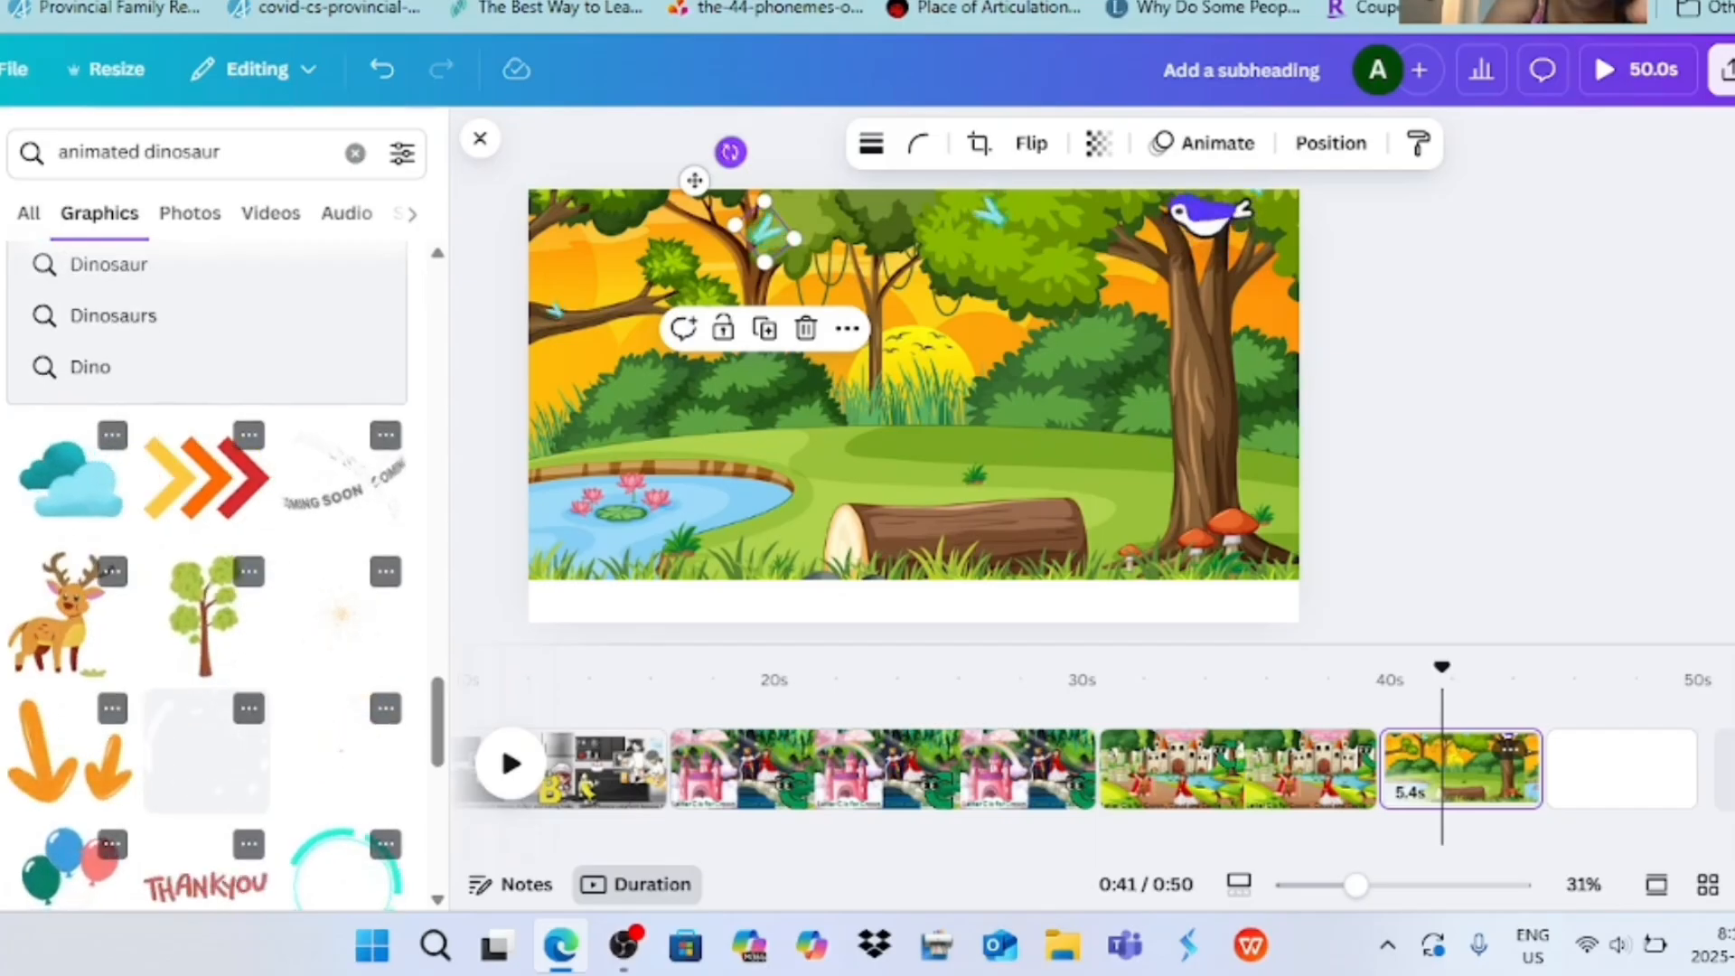
left_click(68, 614)
left_click_drag(1091, 227, 859, 460)
left_click(1030, 142)
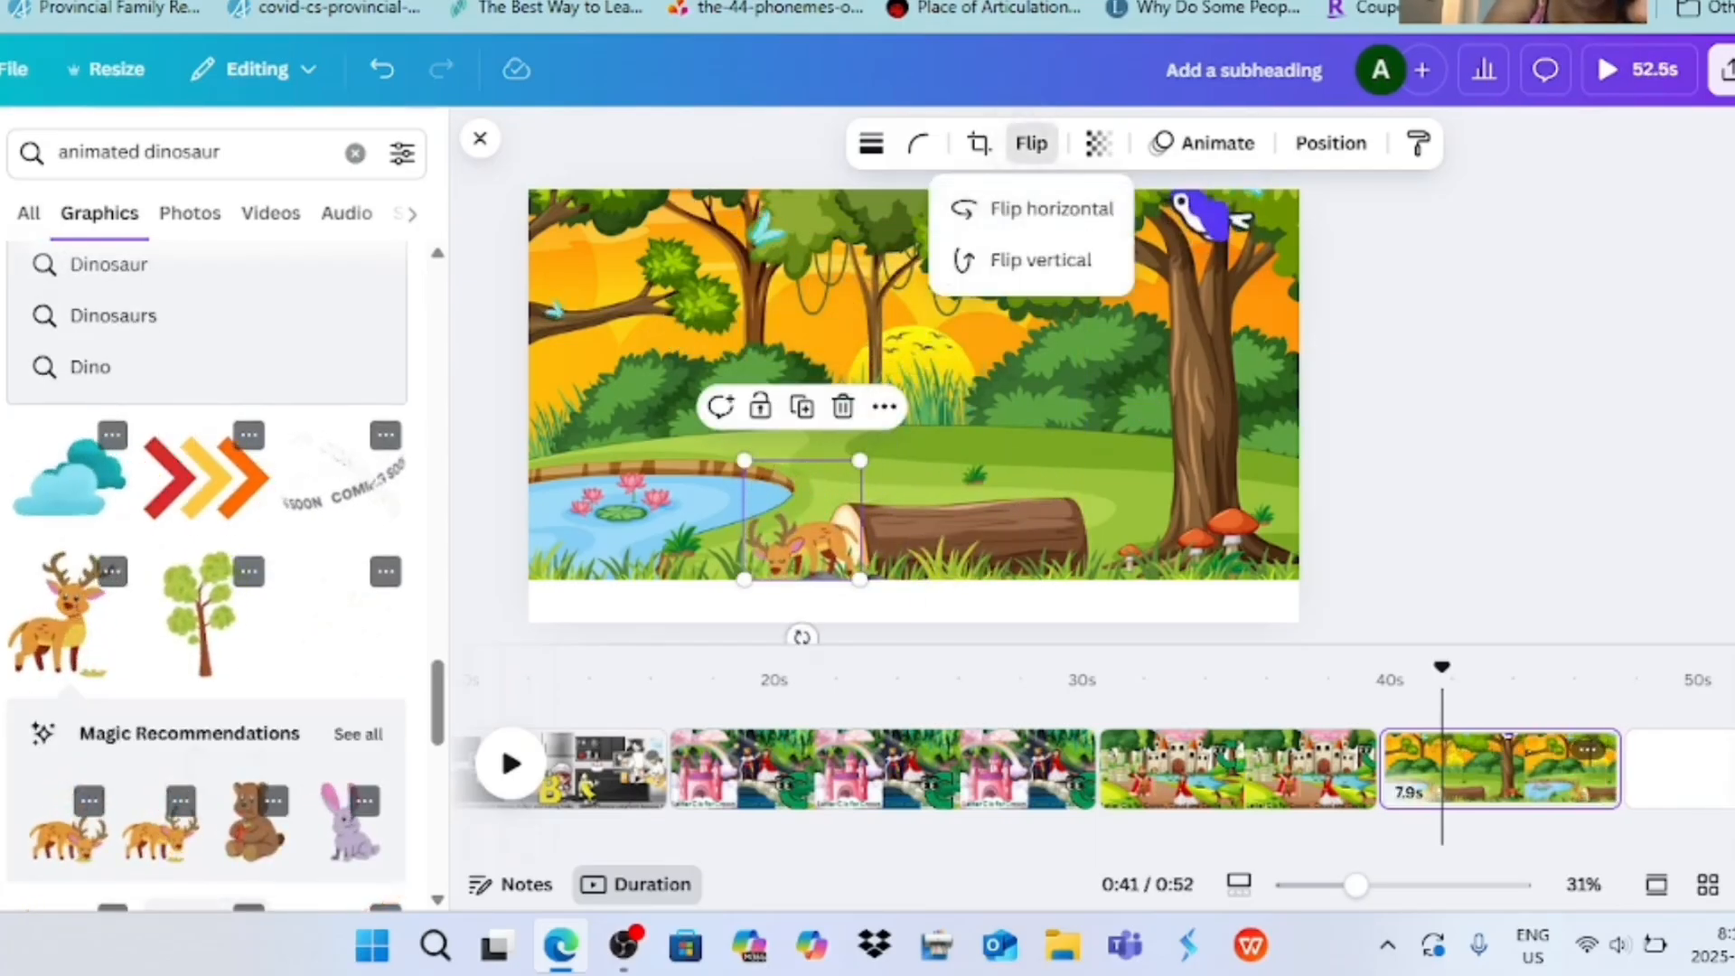
- Add the purple rabbit graphic, shrink it and place it beside the red mushrooms at the scene's corner
scroll(208, 579, "down", 10)
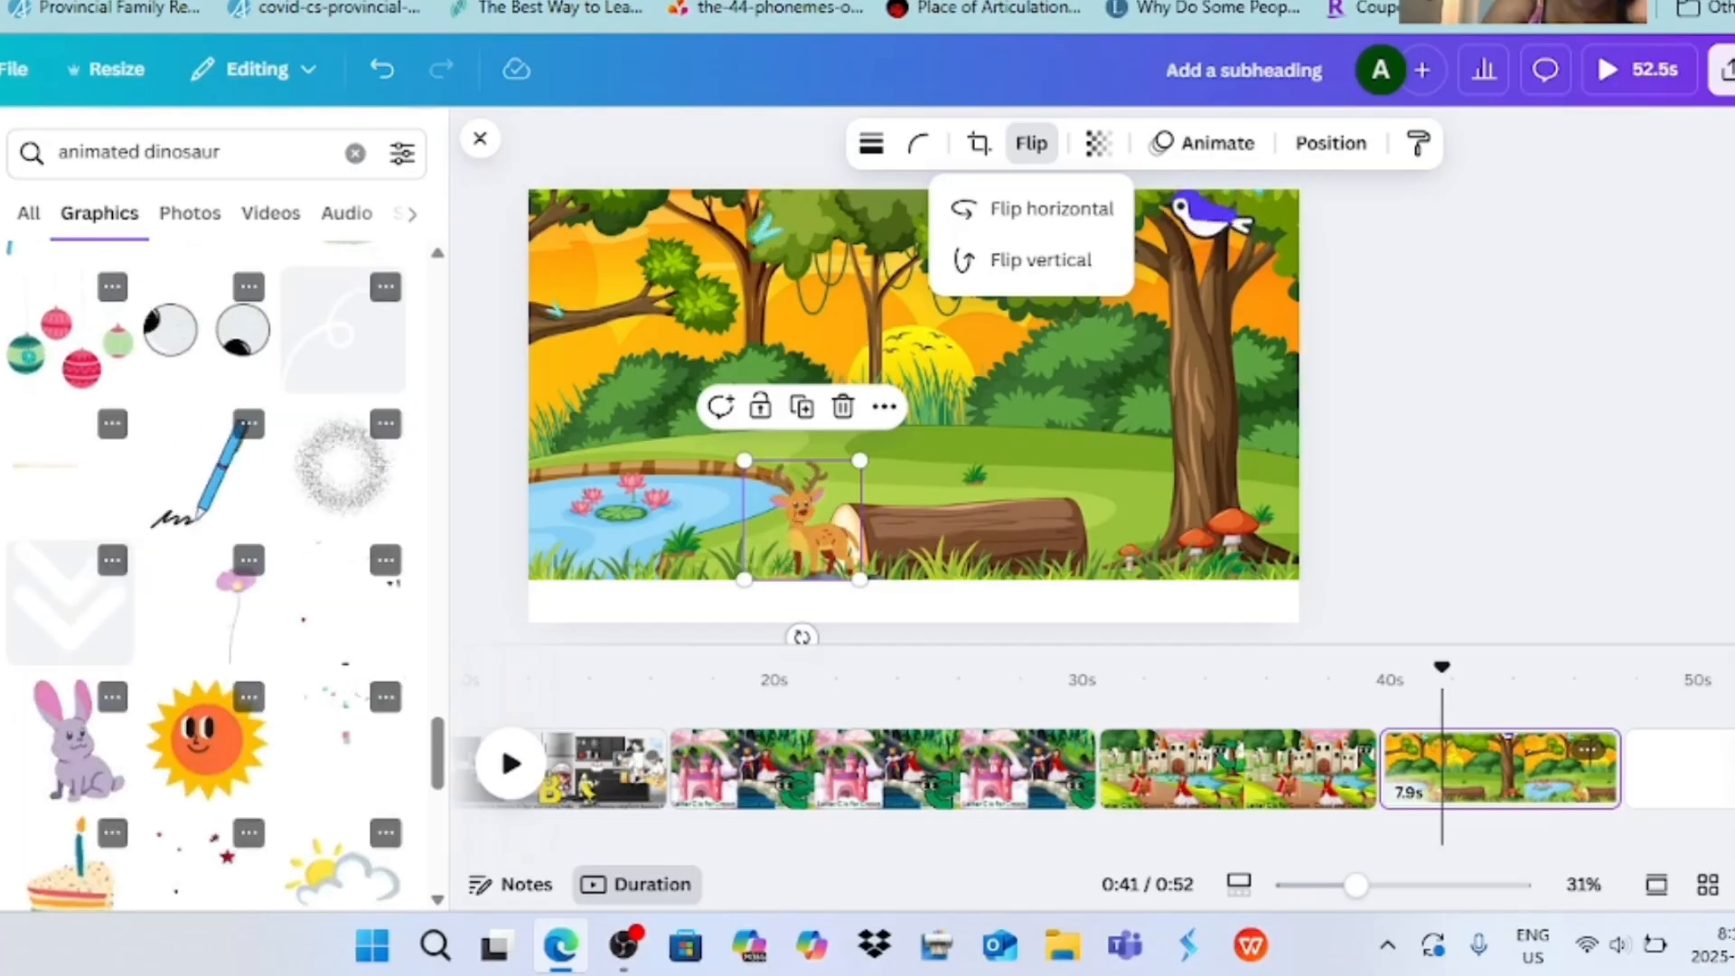
left_click(76, 746)
left_click_drag(1068, 228, 836, 499)
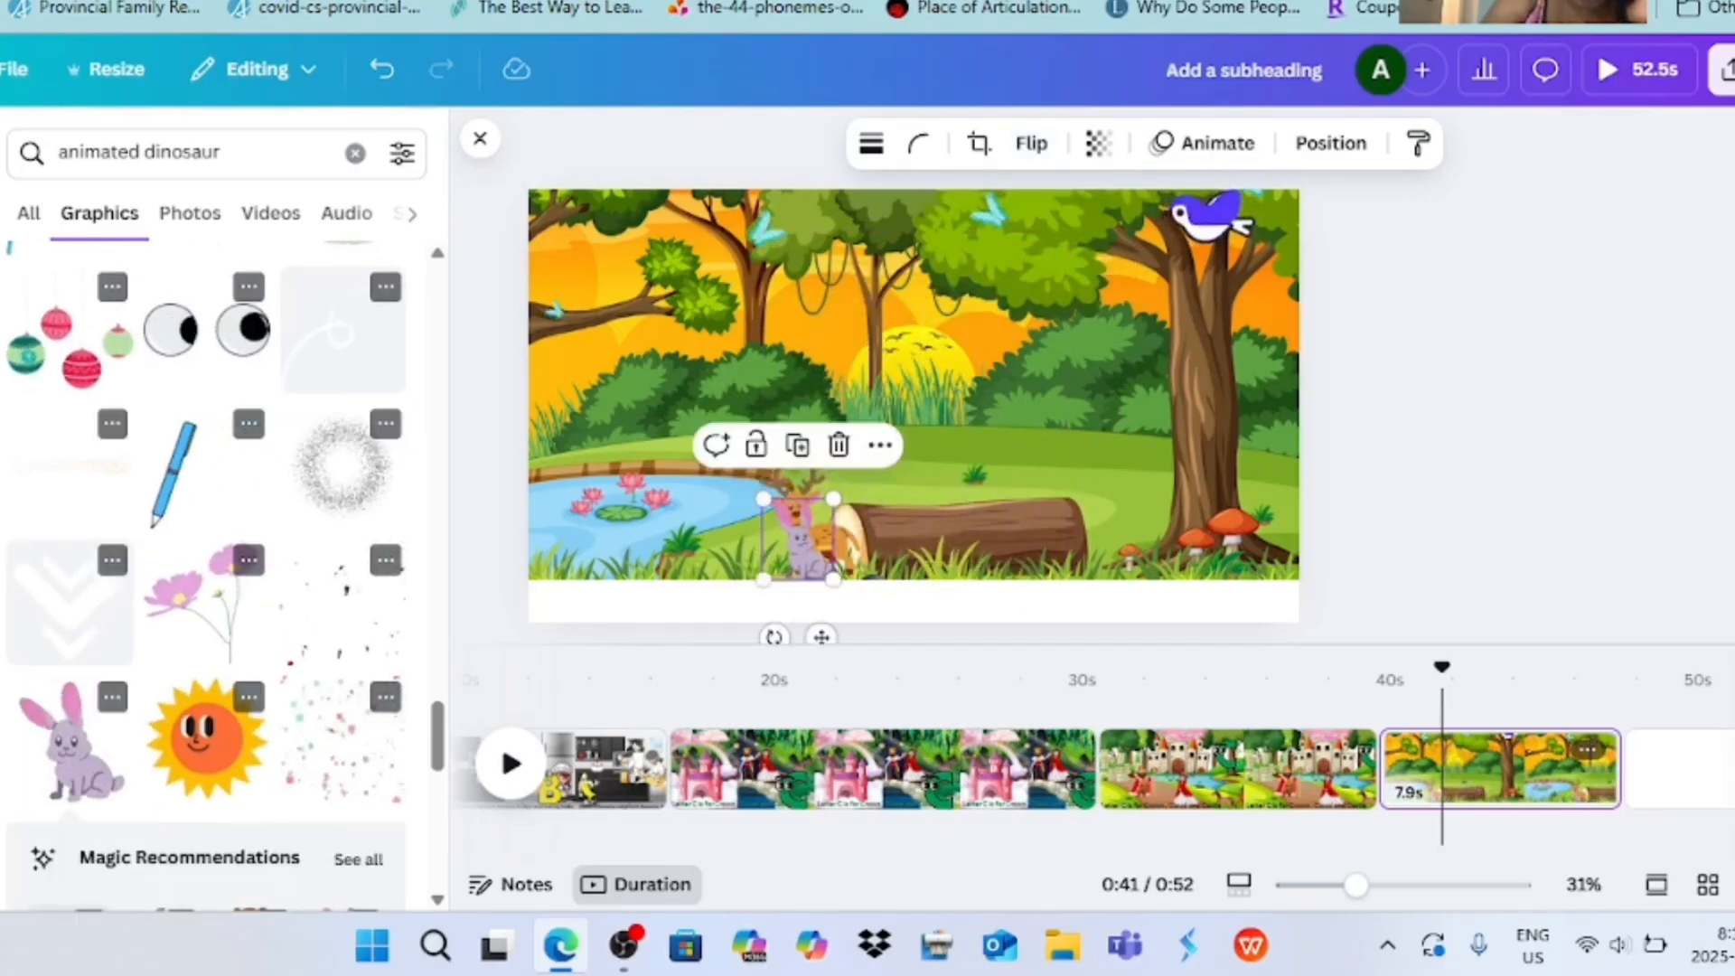
left_click_drag(820, 644, 821, 589)
left_click_drag(812, 495, 1228, 515)
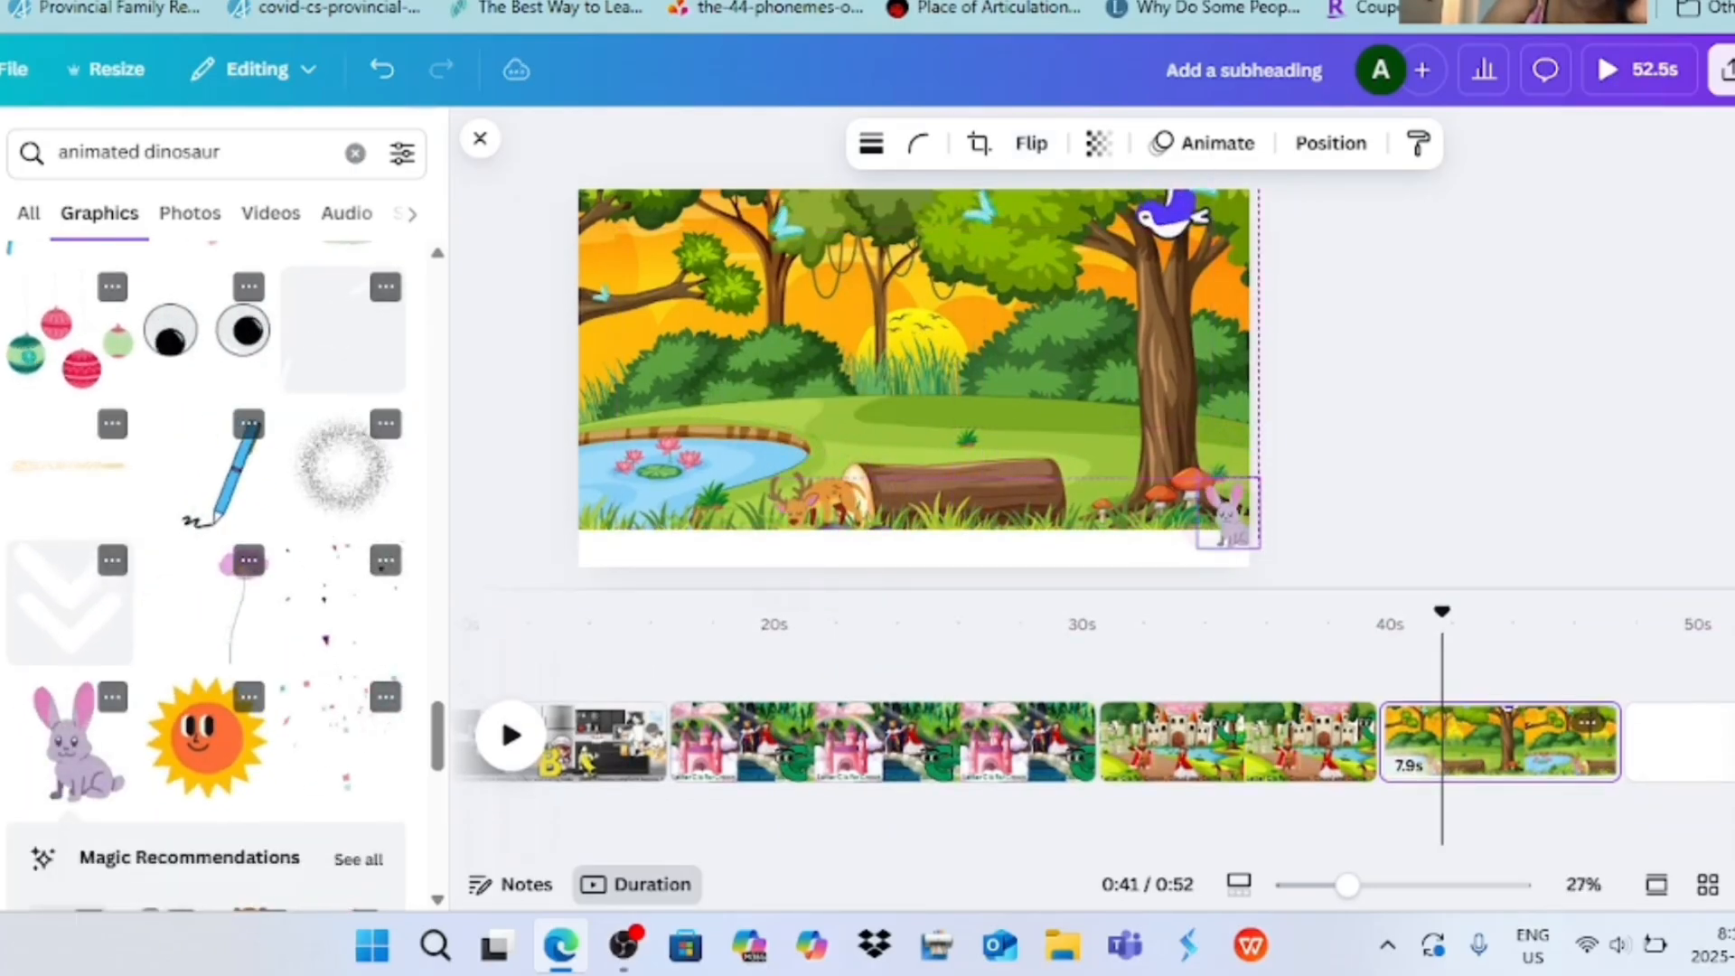
left_click(1339, 488)
- Shift the jungle background down to the page's lower edge and stretch it upward to fill the whole page
left_click(917, 357)
left_click_drag(917, 357, 917, 395)
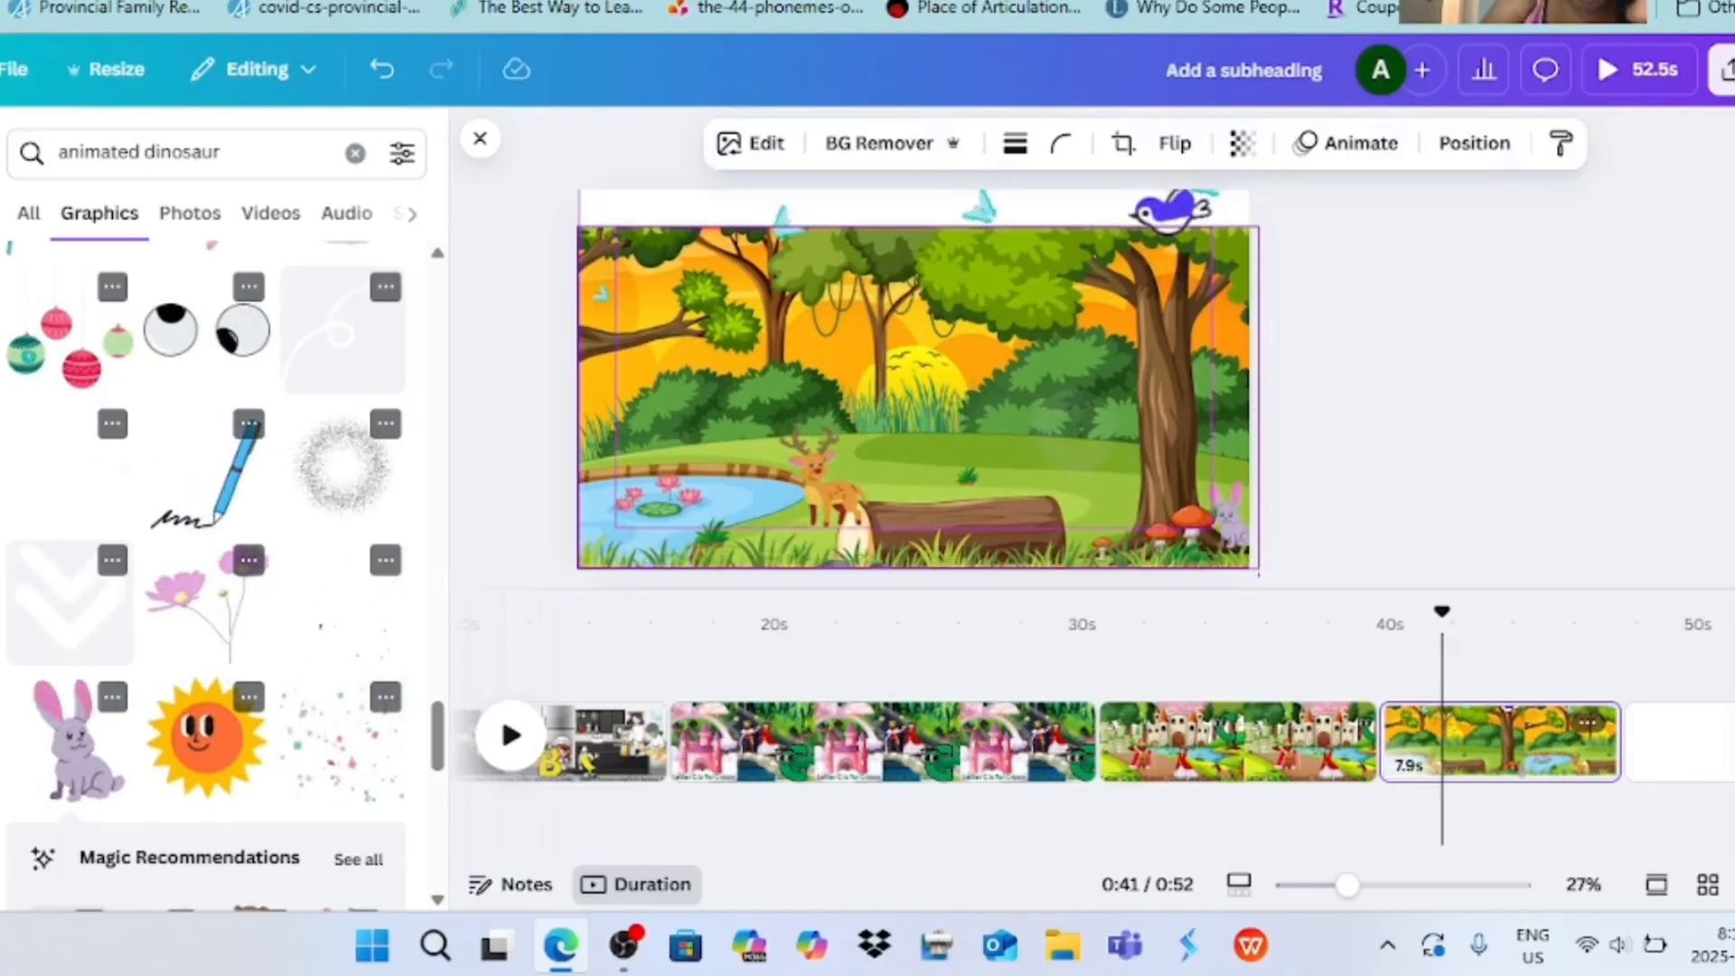
left_click_drag(918, 225, 917, 184)
left_click(1316, 376)
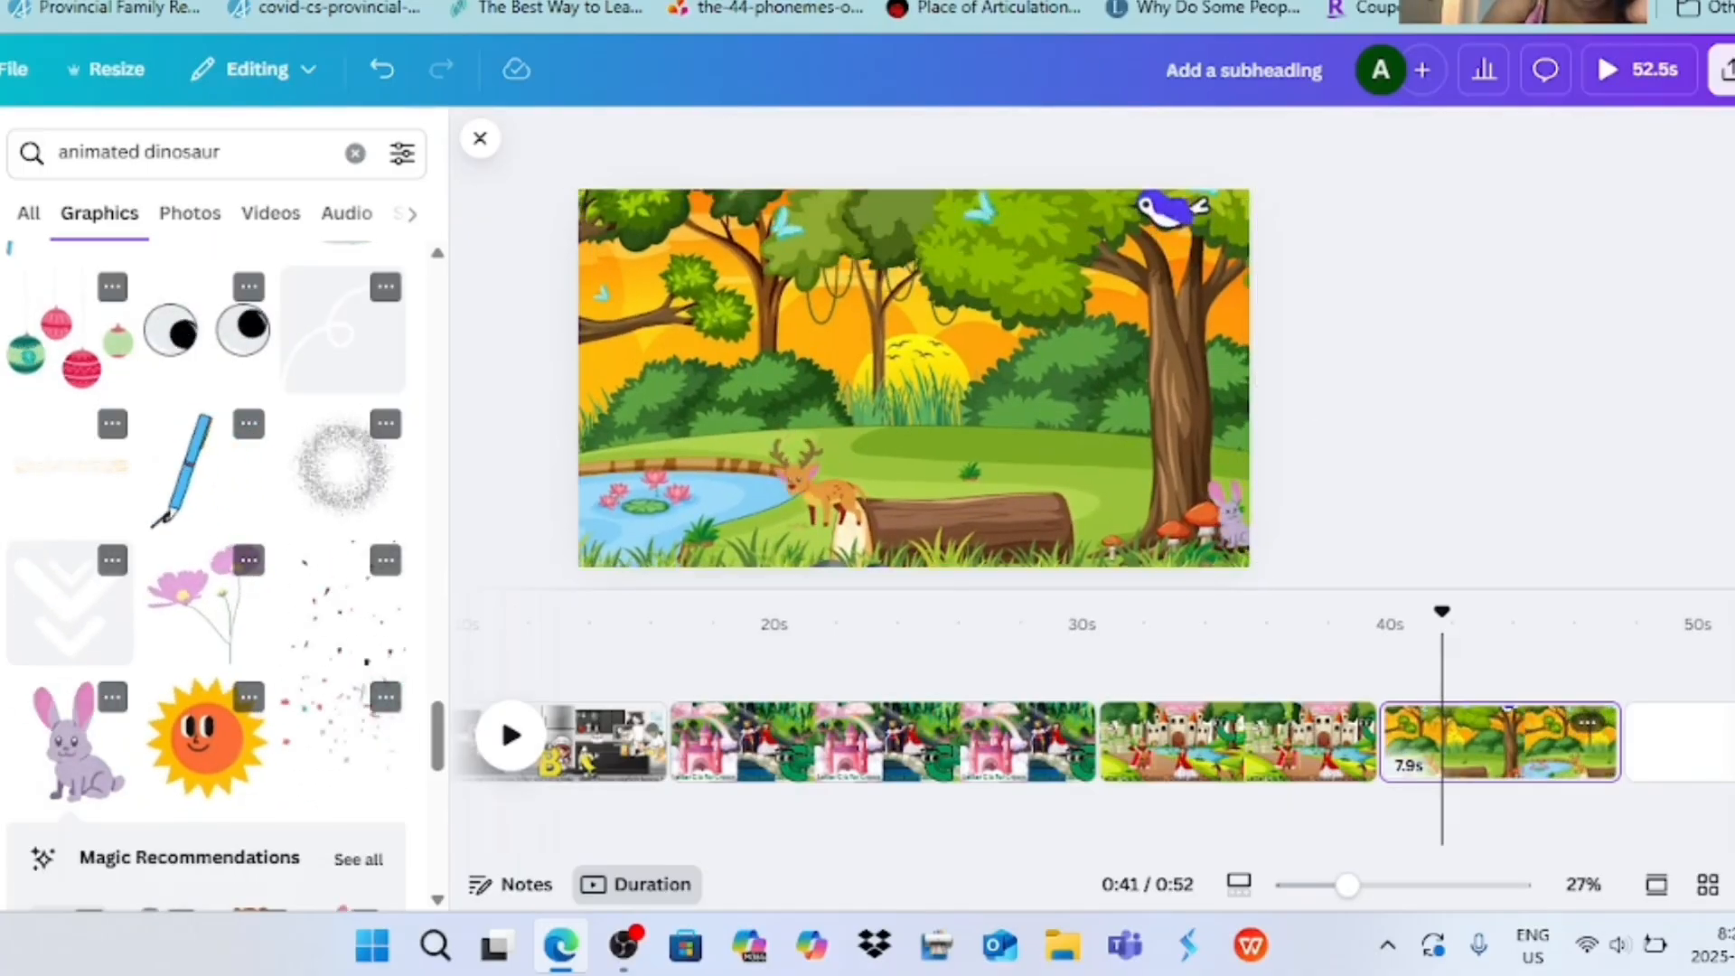
- Move the deer away from the log so it stands at the edge of the pond
left_click(815, 483)
left_click_drag(816, 493, 775, 492)
left_click(1468, 462)
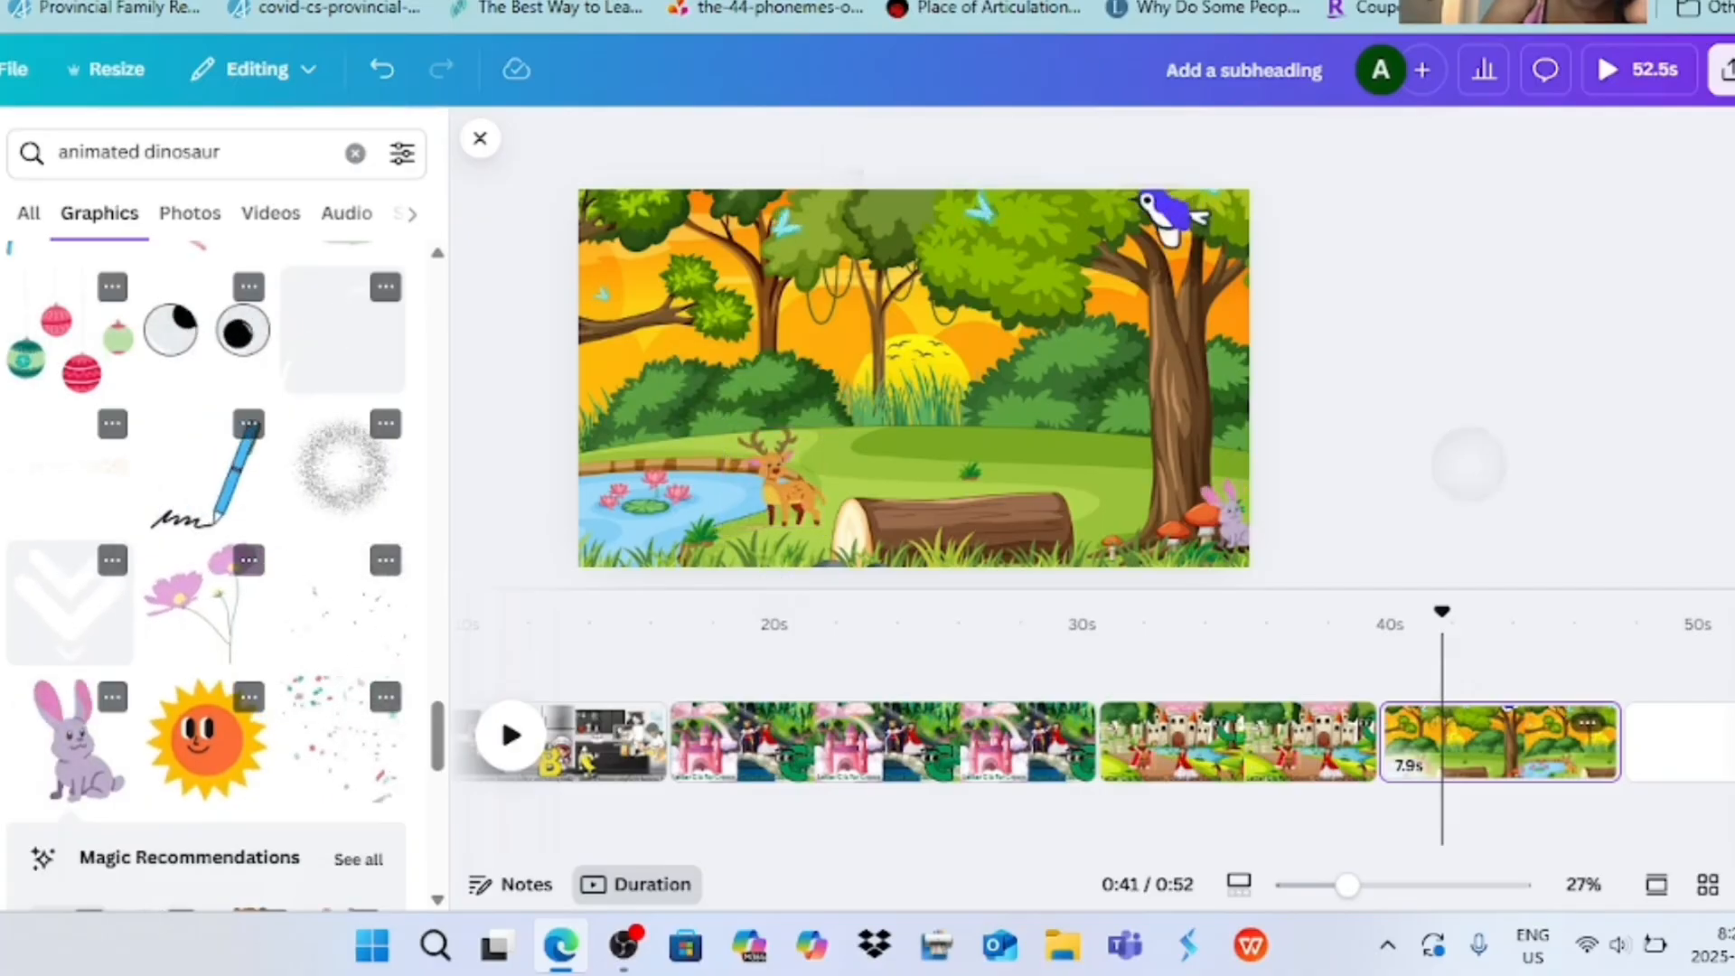
- Add the smiling sun graphic at a small size in the central treetop and rotate the butterfly beside it
scroll(208, 560, "down", 4)
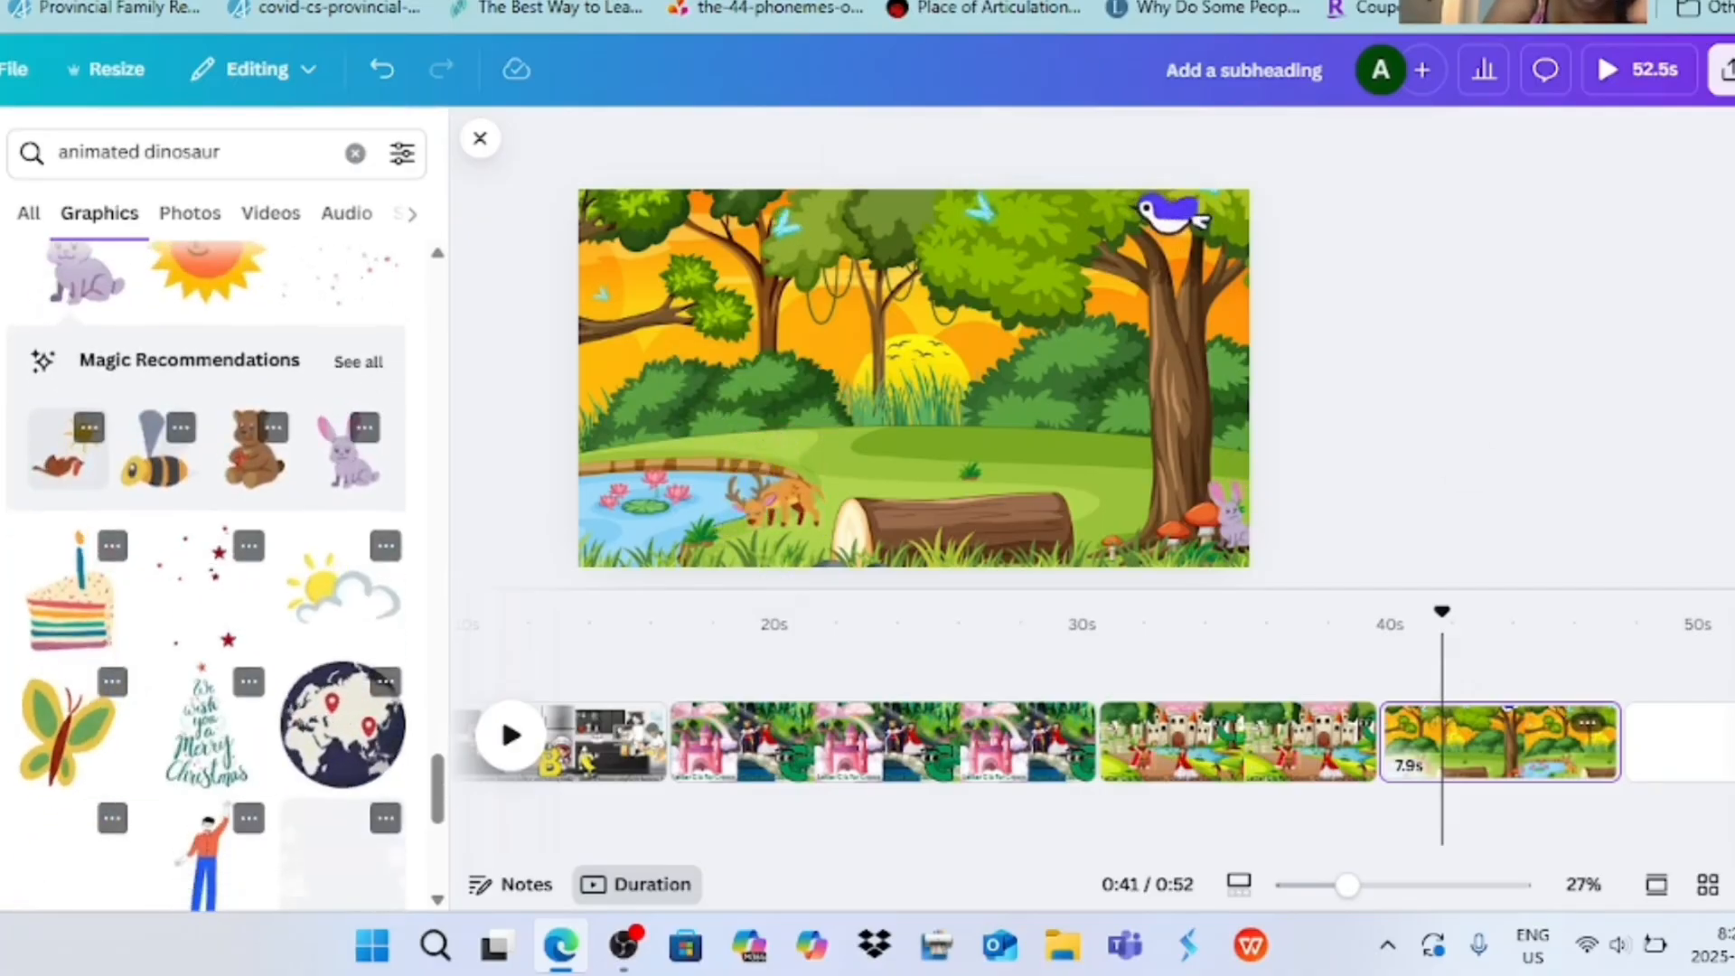
scroll(208, 561, "up", 4)
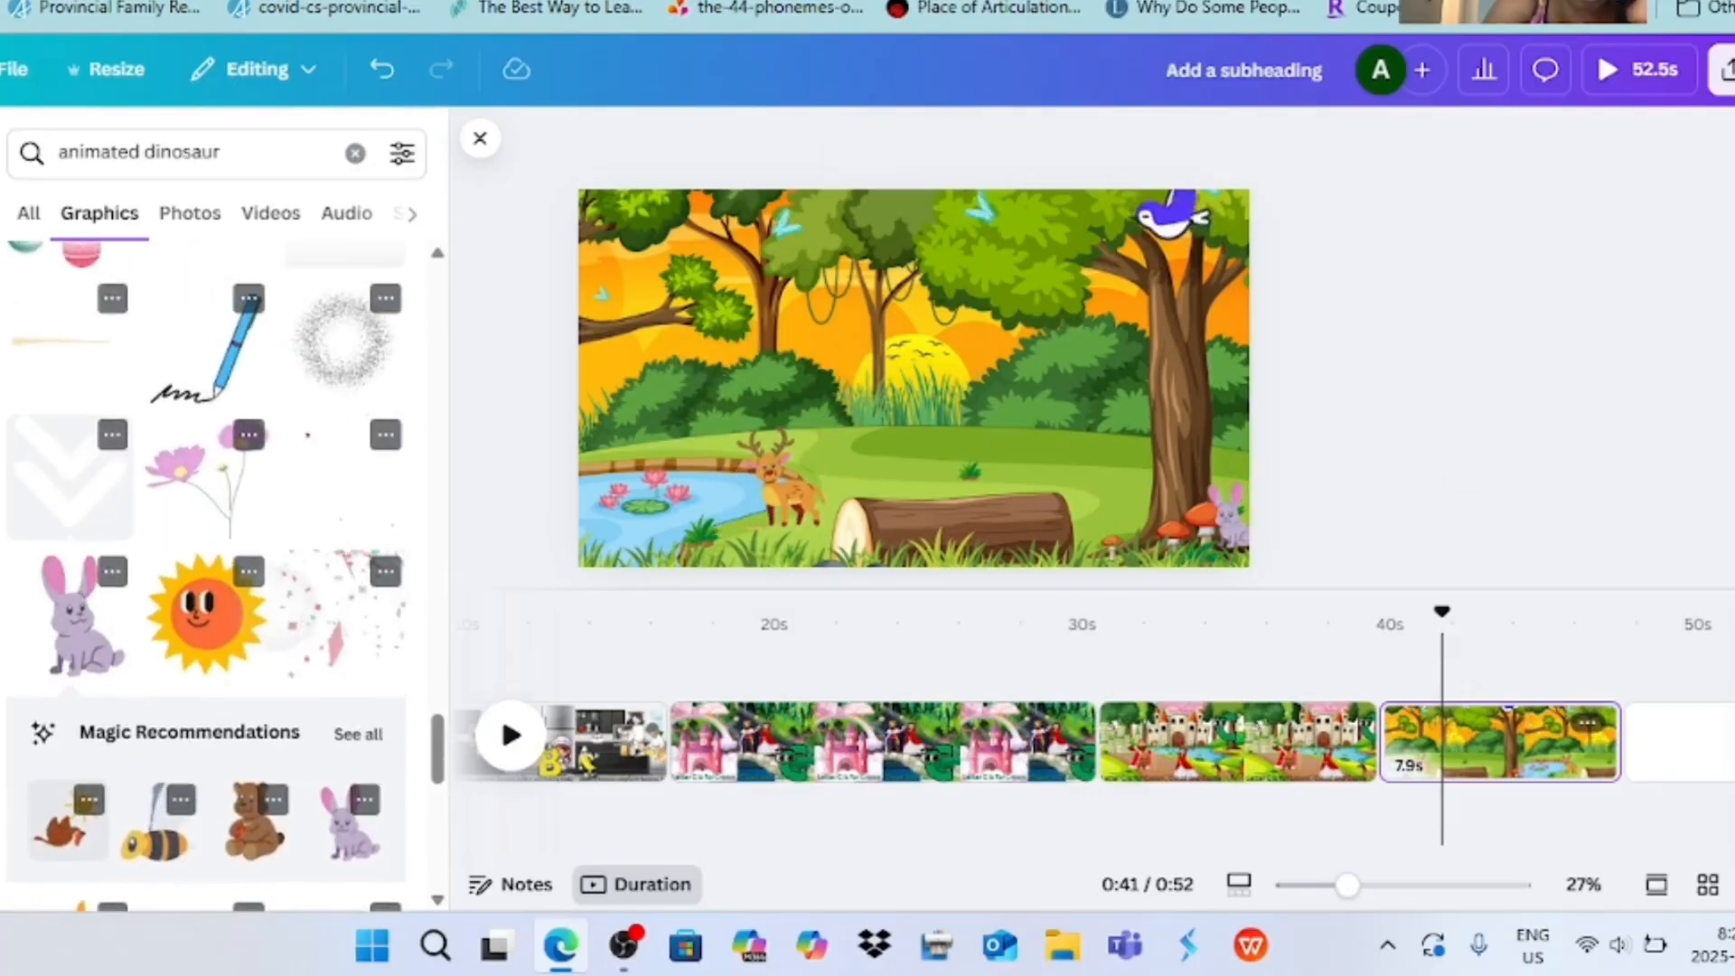
left_click(206, 611)
left_click_drag(1062, 226, 843, 450)
left_click_drag(828, 589, 828, 706)
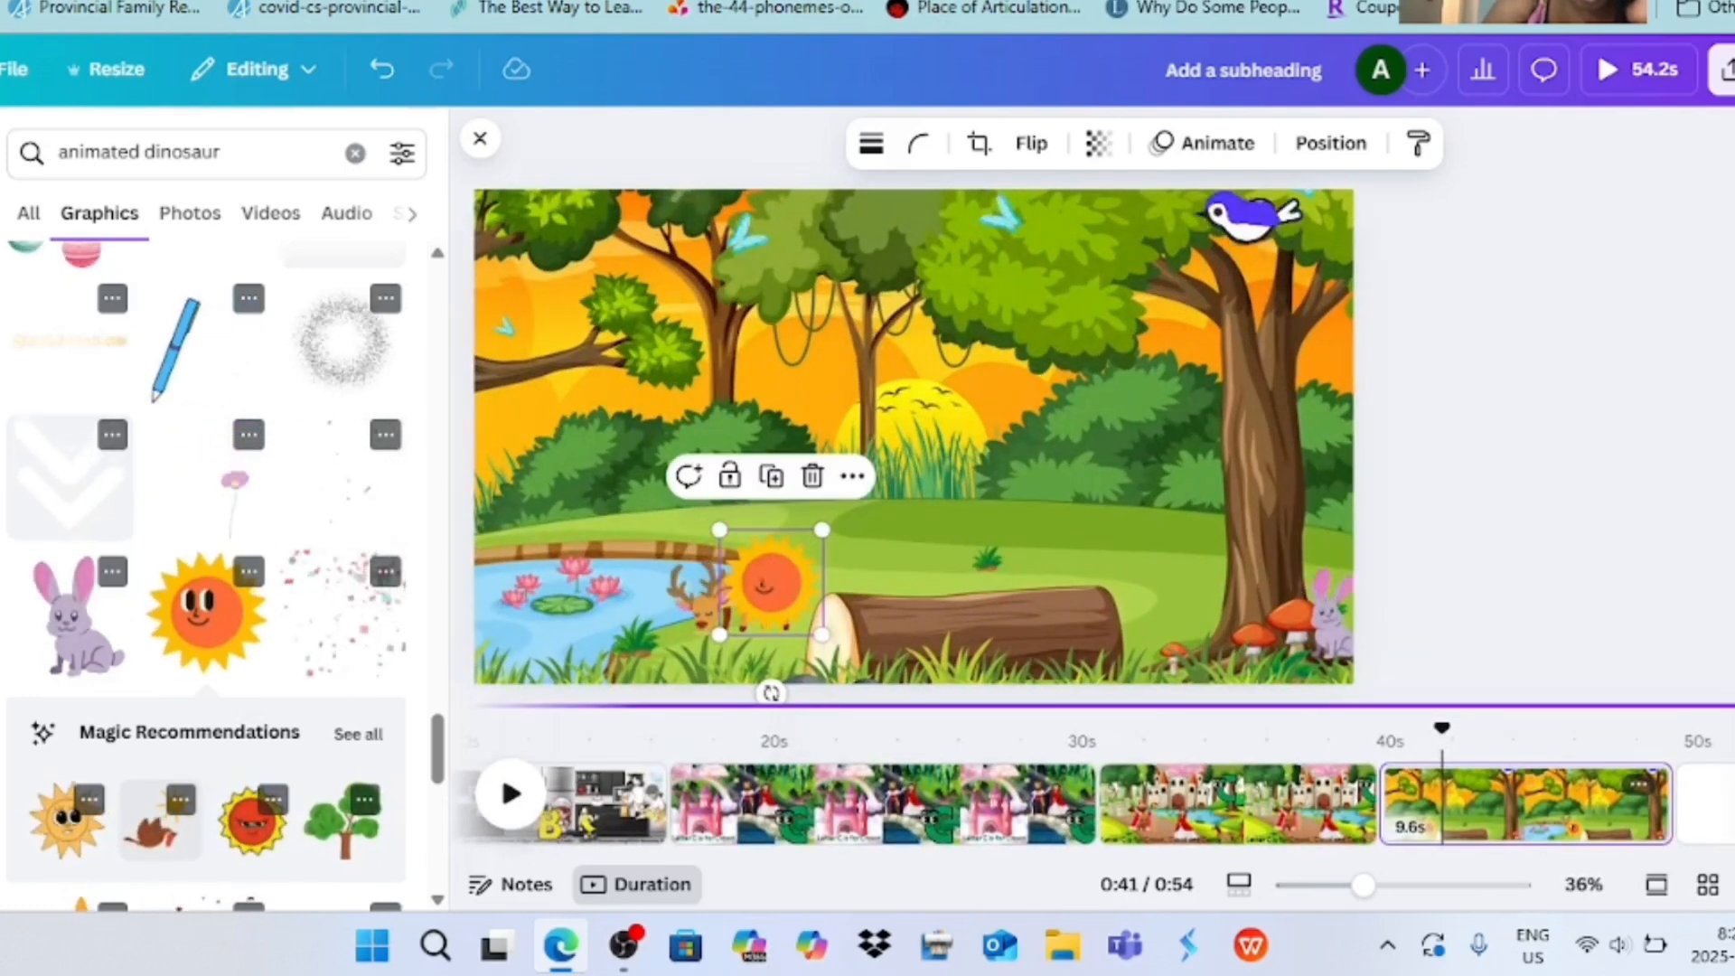
left_click_drag(771, 587, 875, 257)
left_click(783, 145)
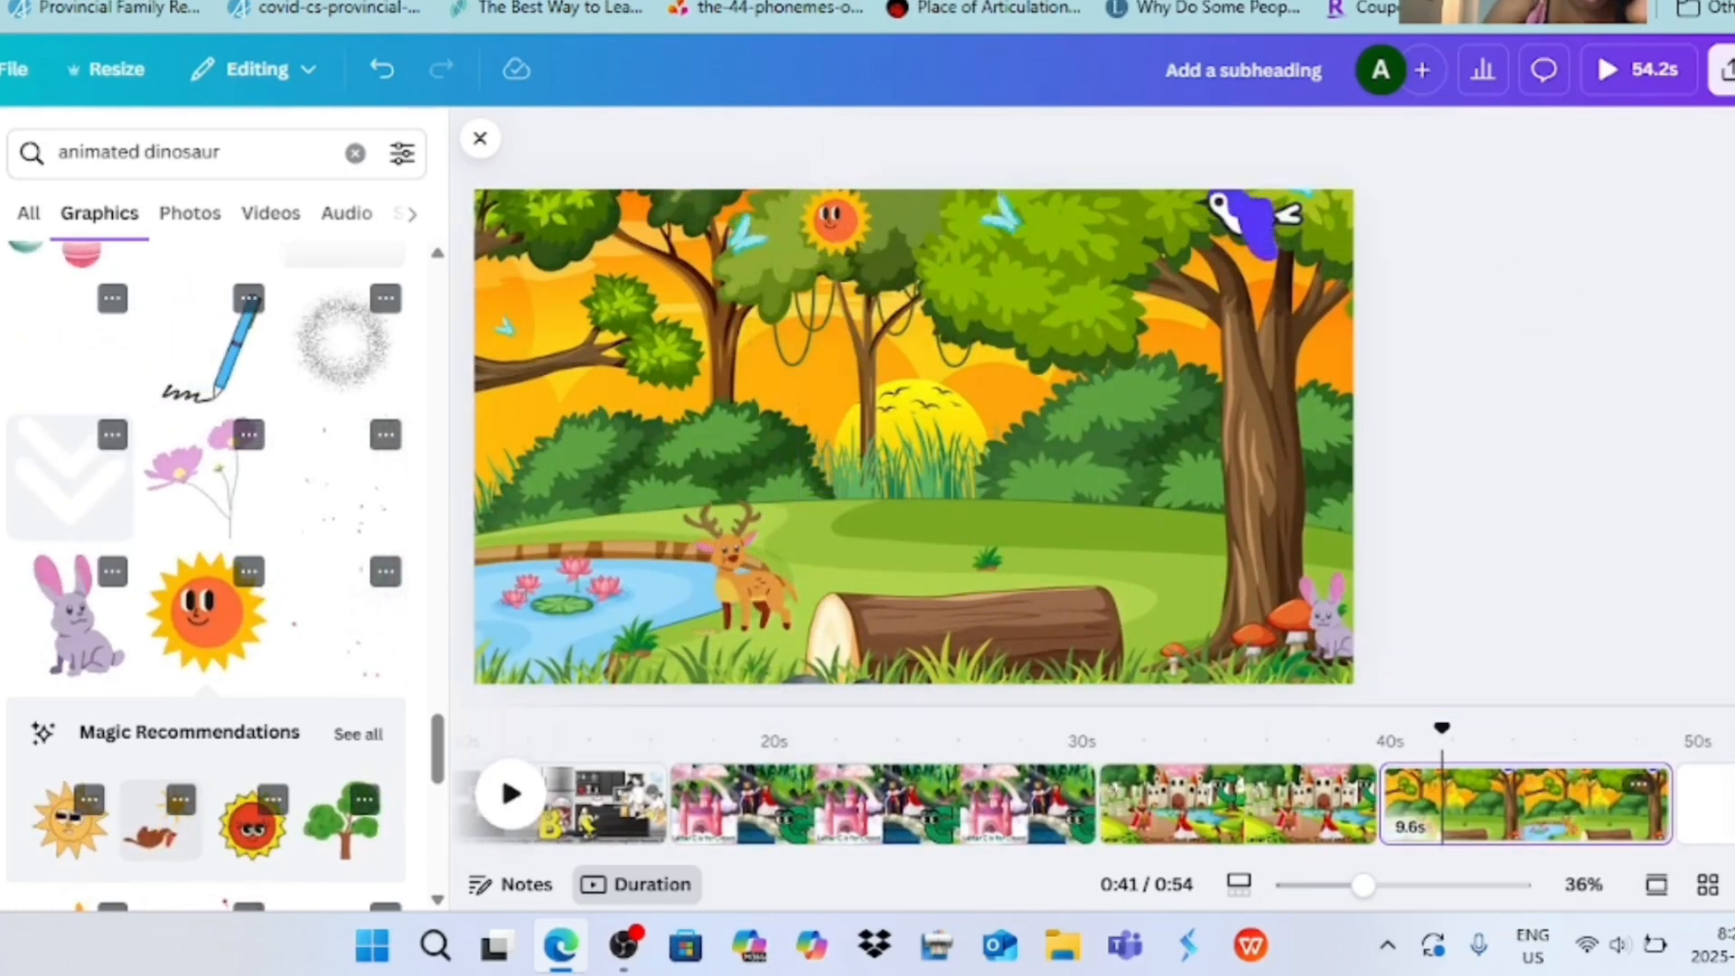
left_click(742, 235)
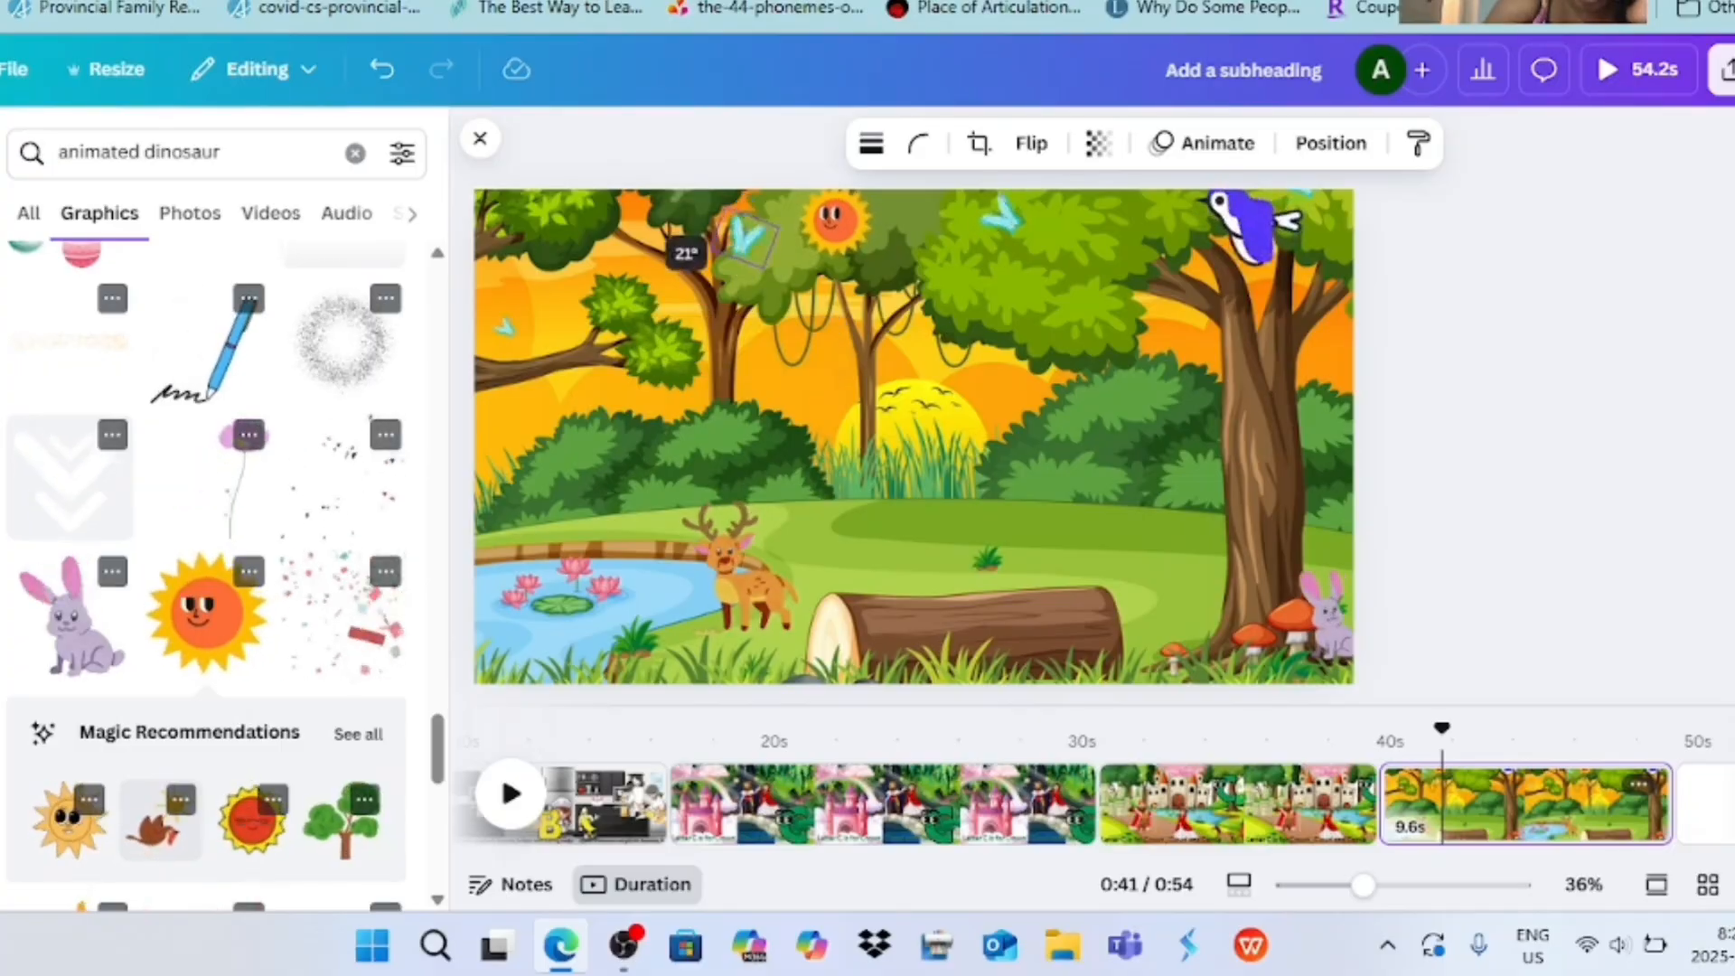
key("Escape")
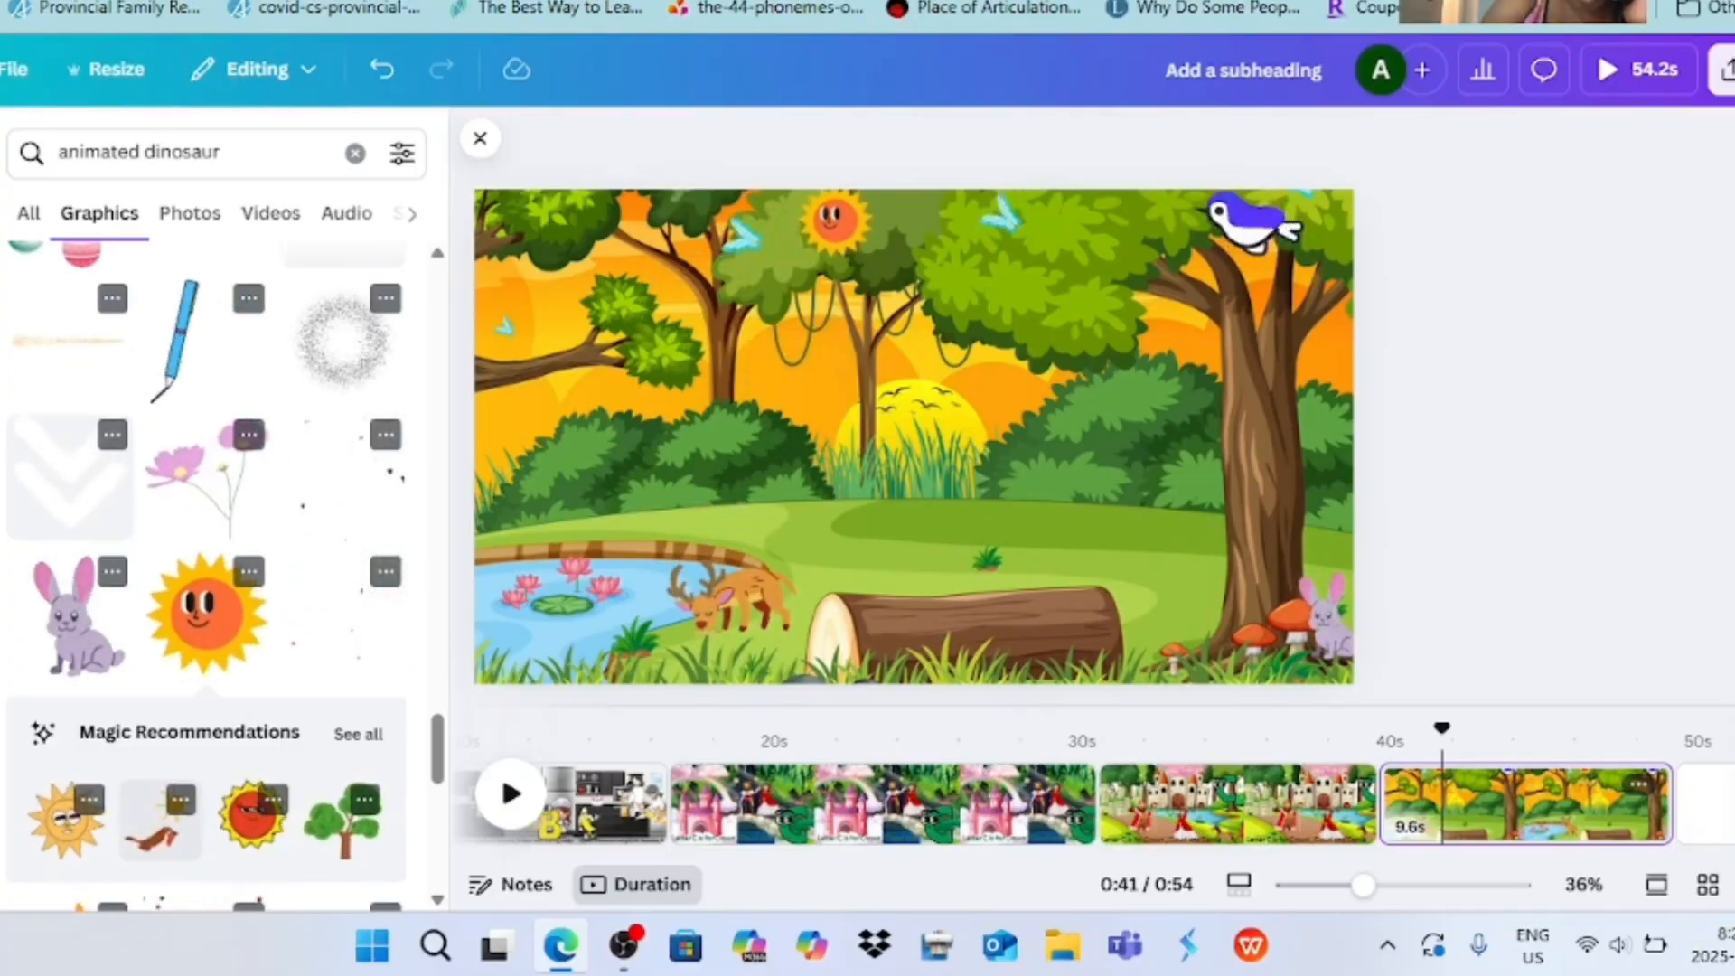
- Add the green big-eyed dinosaur with yellow back spikes, shrink it and place it beside the mushrooms under the large tree
scroll(206, 578, "up", 5)
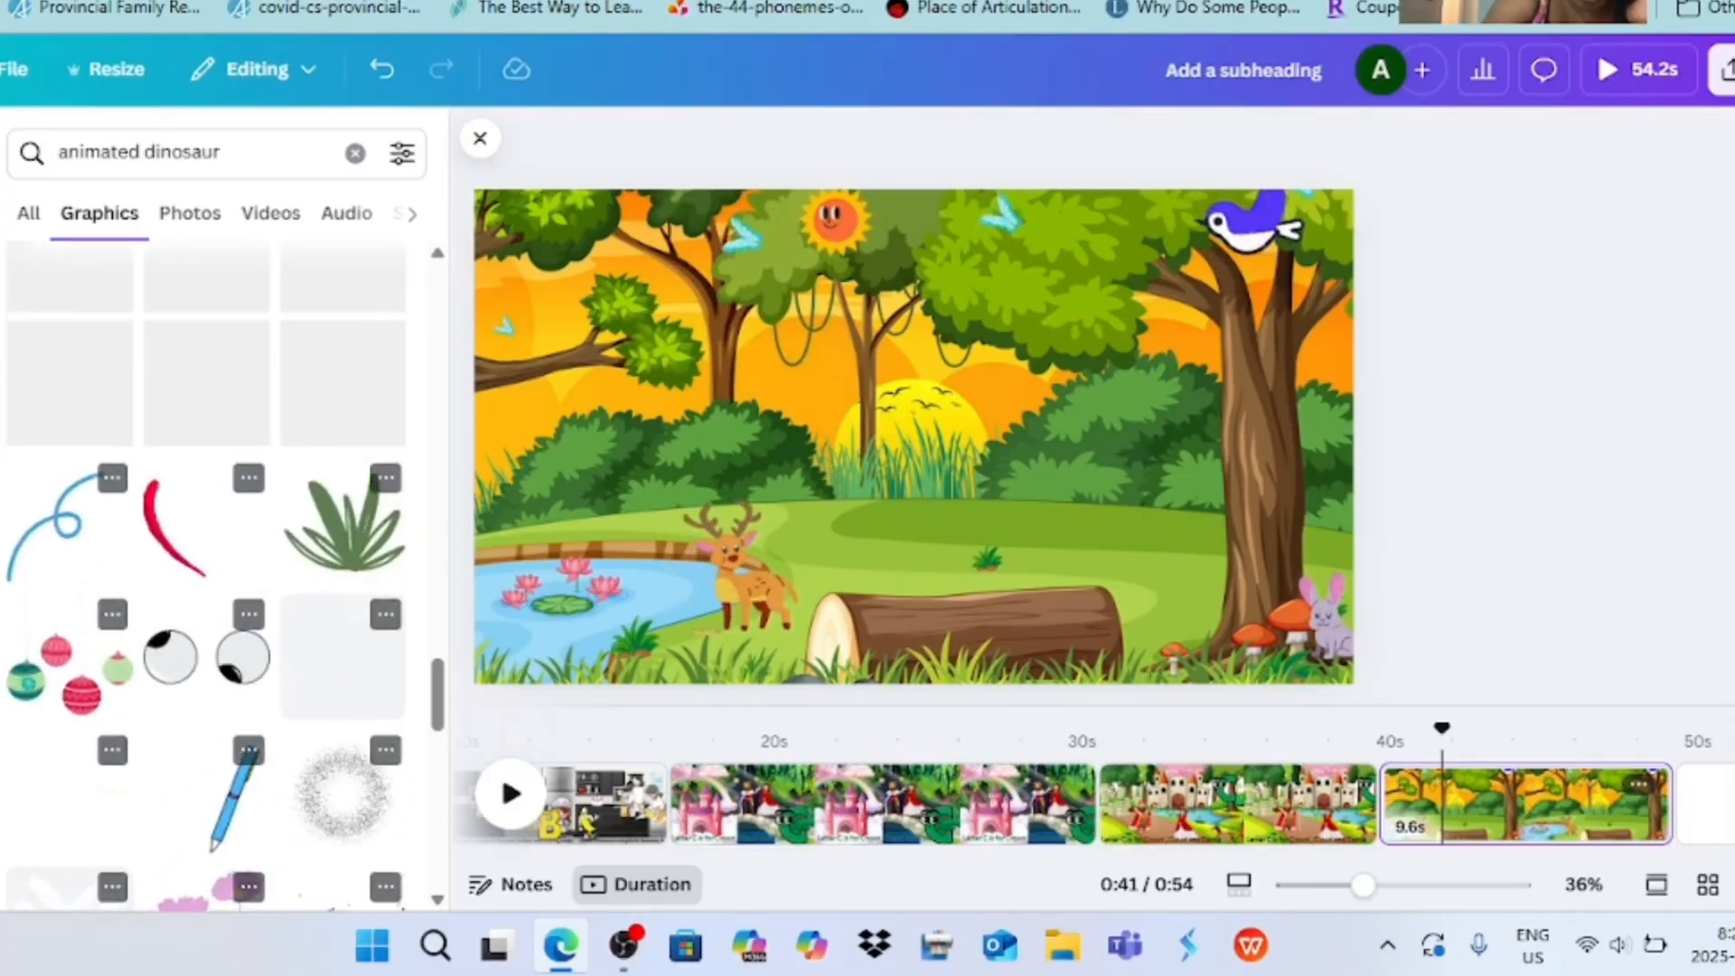
scroll(217, 579, "up", 15)
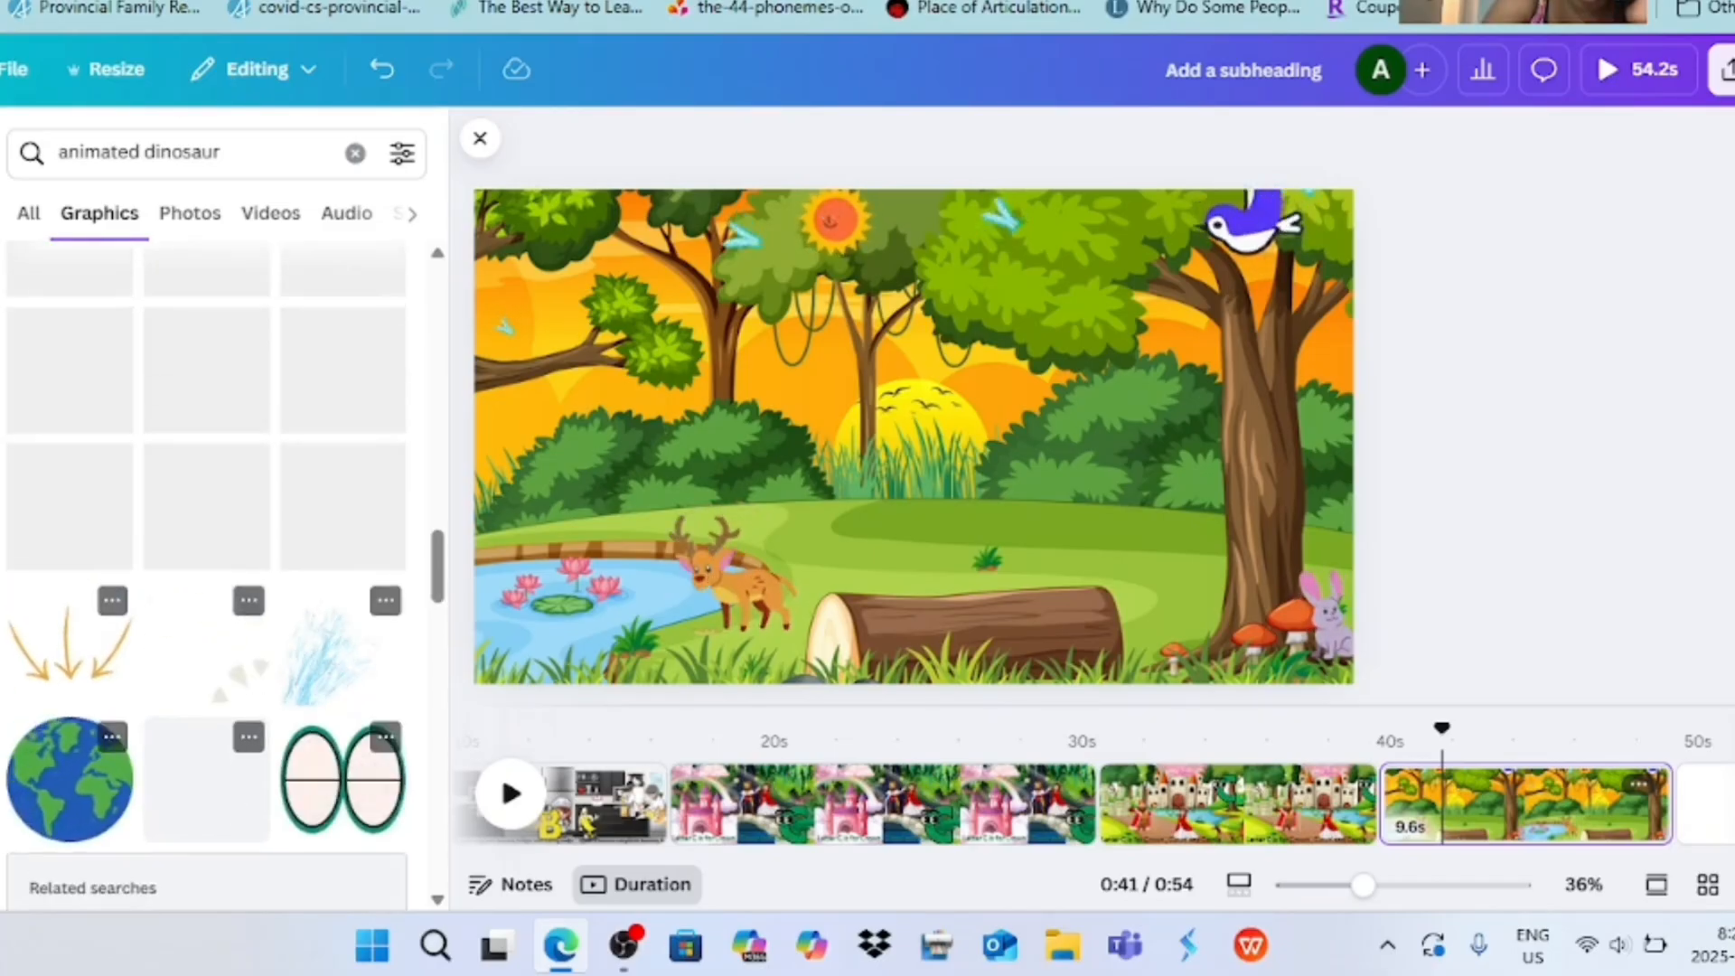
scroll(100, 407, "up", 10)
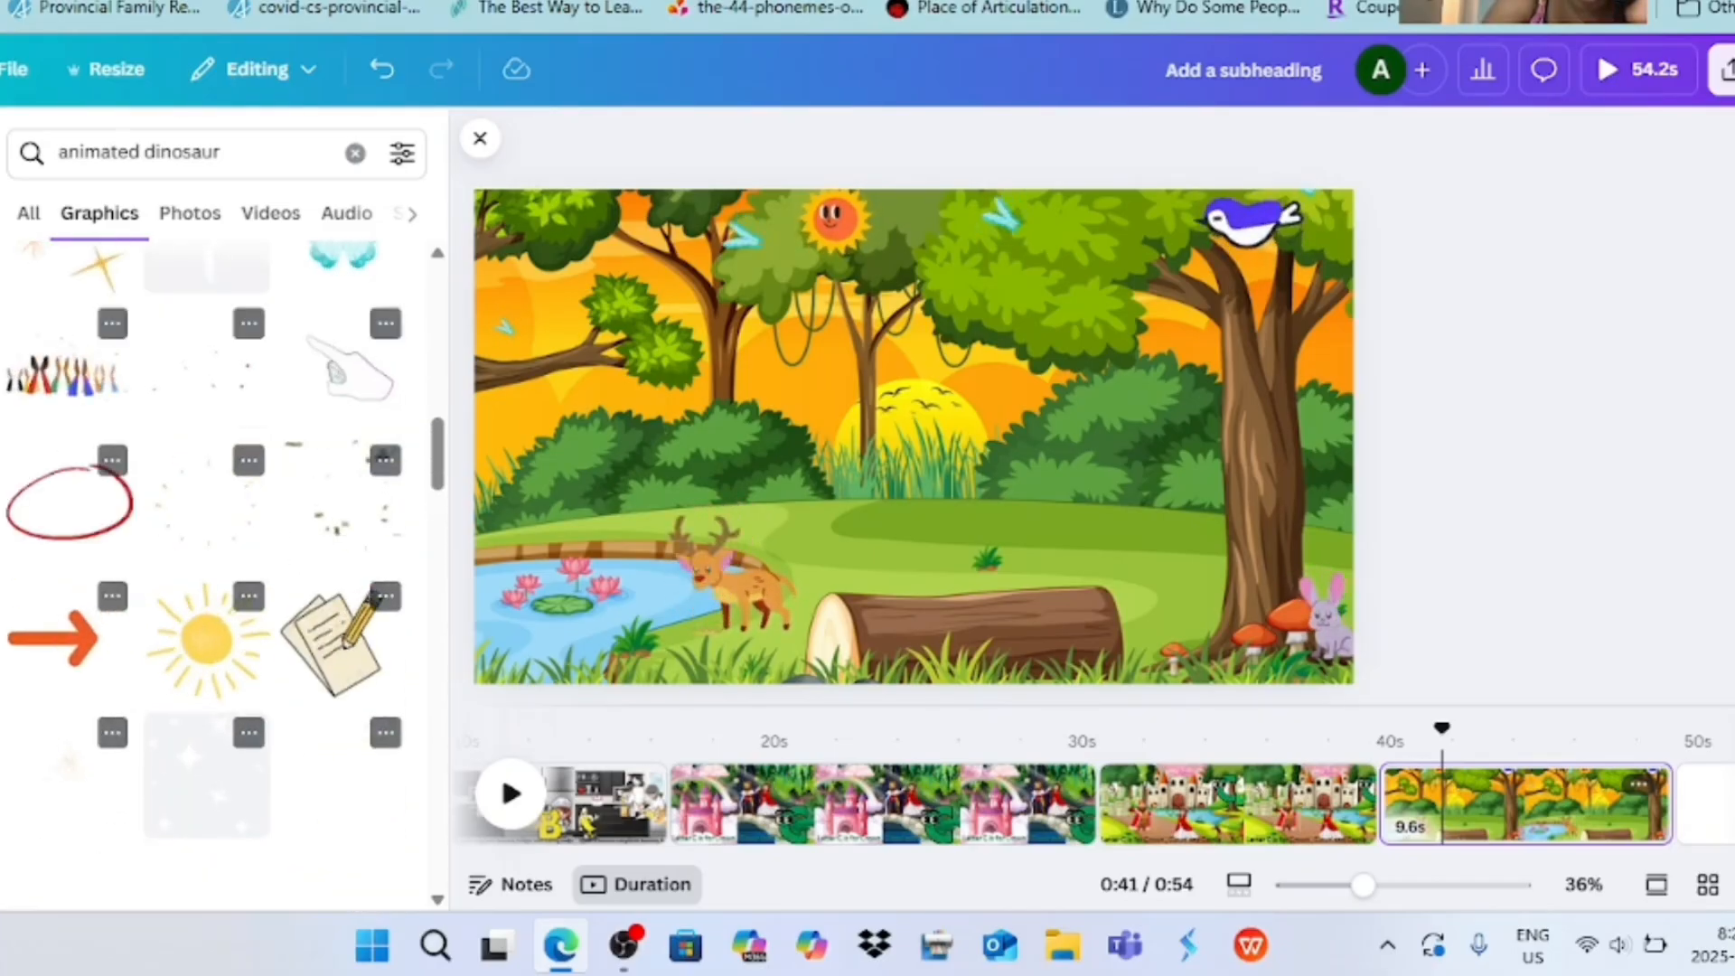
scroll(217, 578, "up", 2)
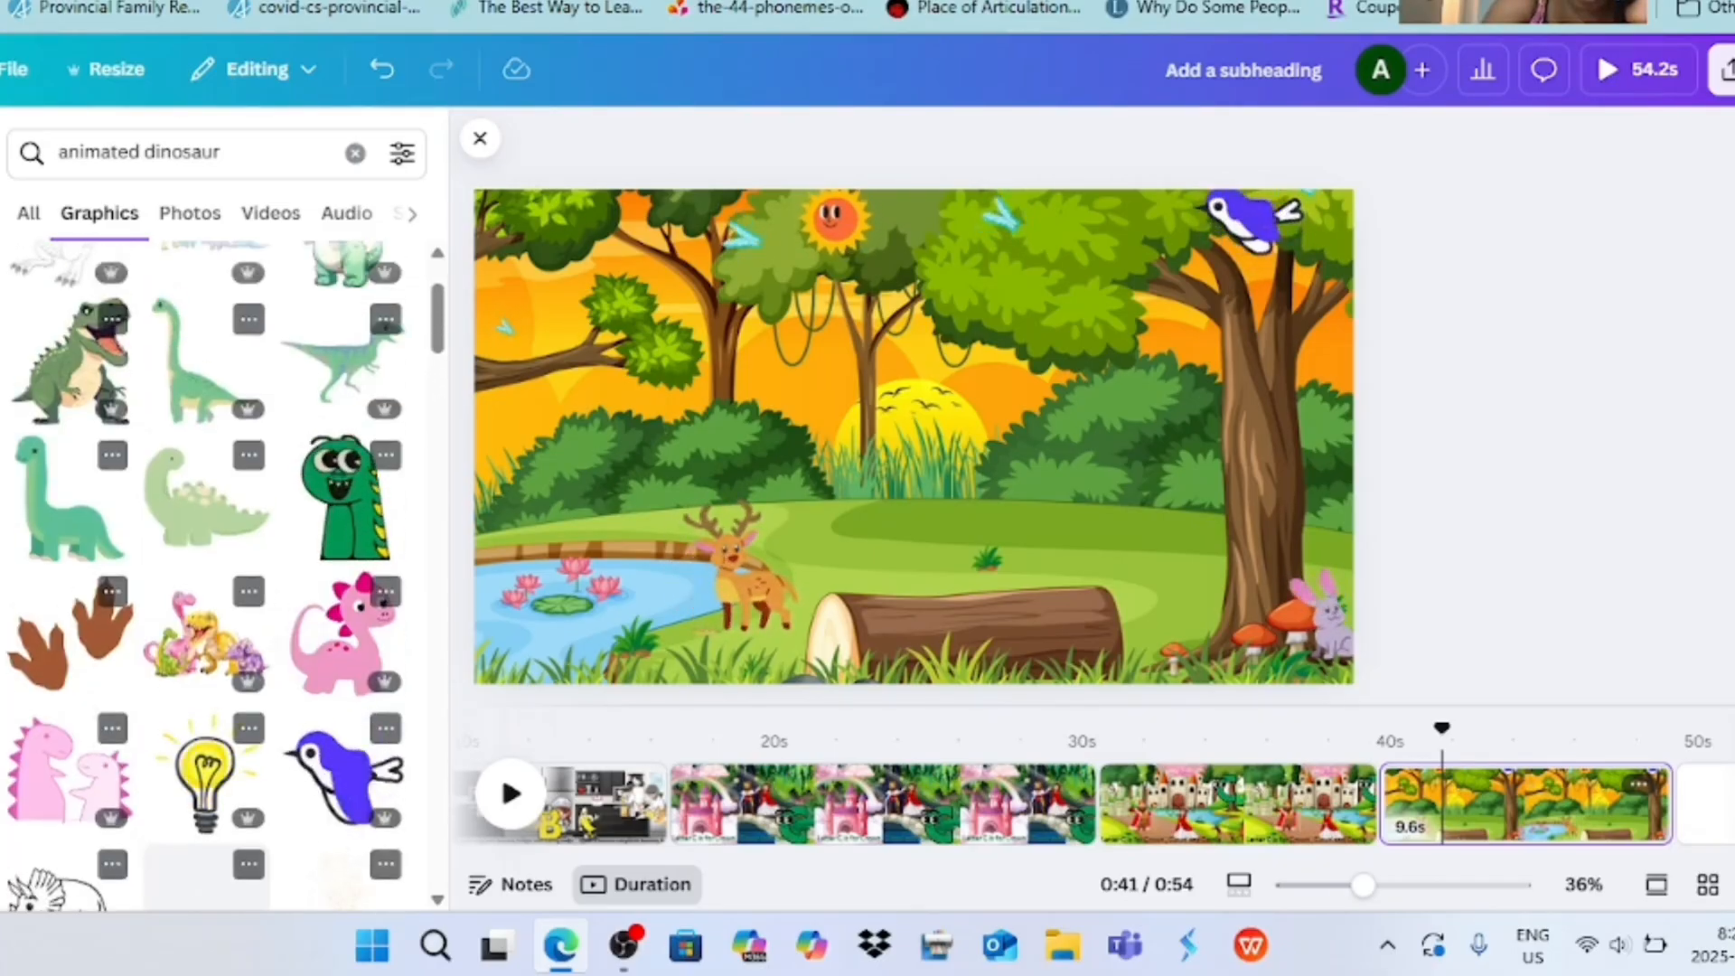
left_click(341, 499)
left_click_drag(1059, 243, 899, 454)
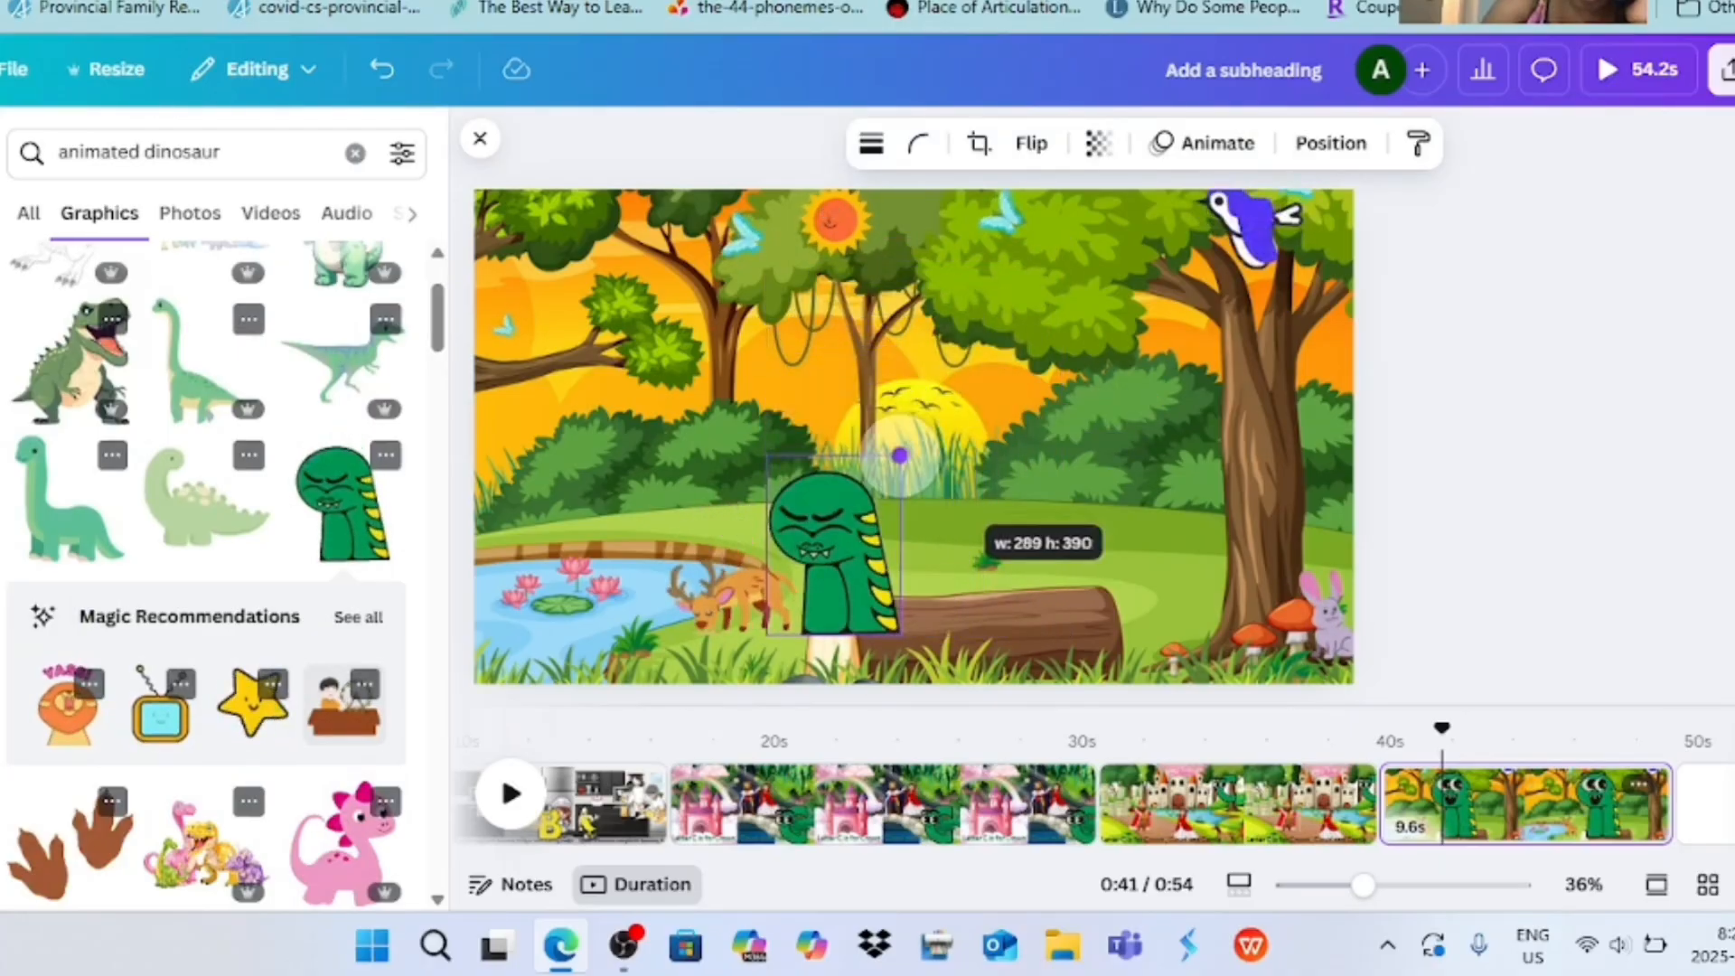
left_click_drag(836, 551, 1222, 575)
left_click_drag(1287, 522, 1267, 547)
key("Escape")
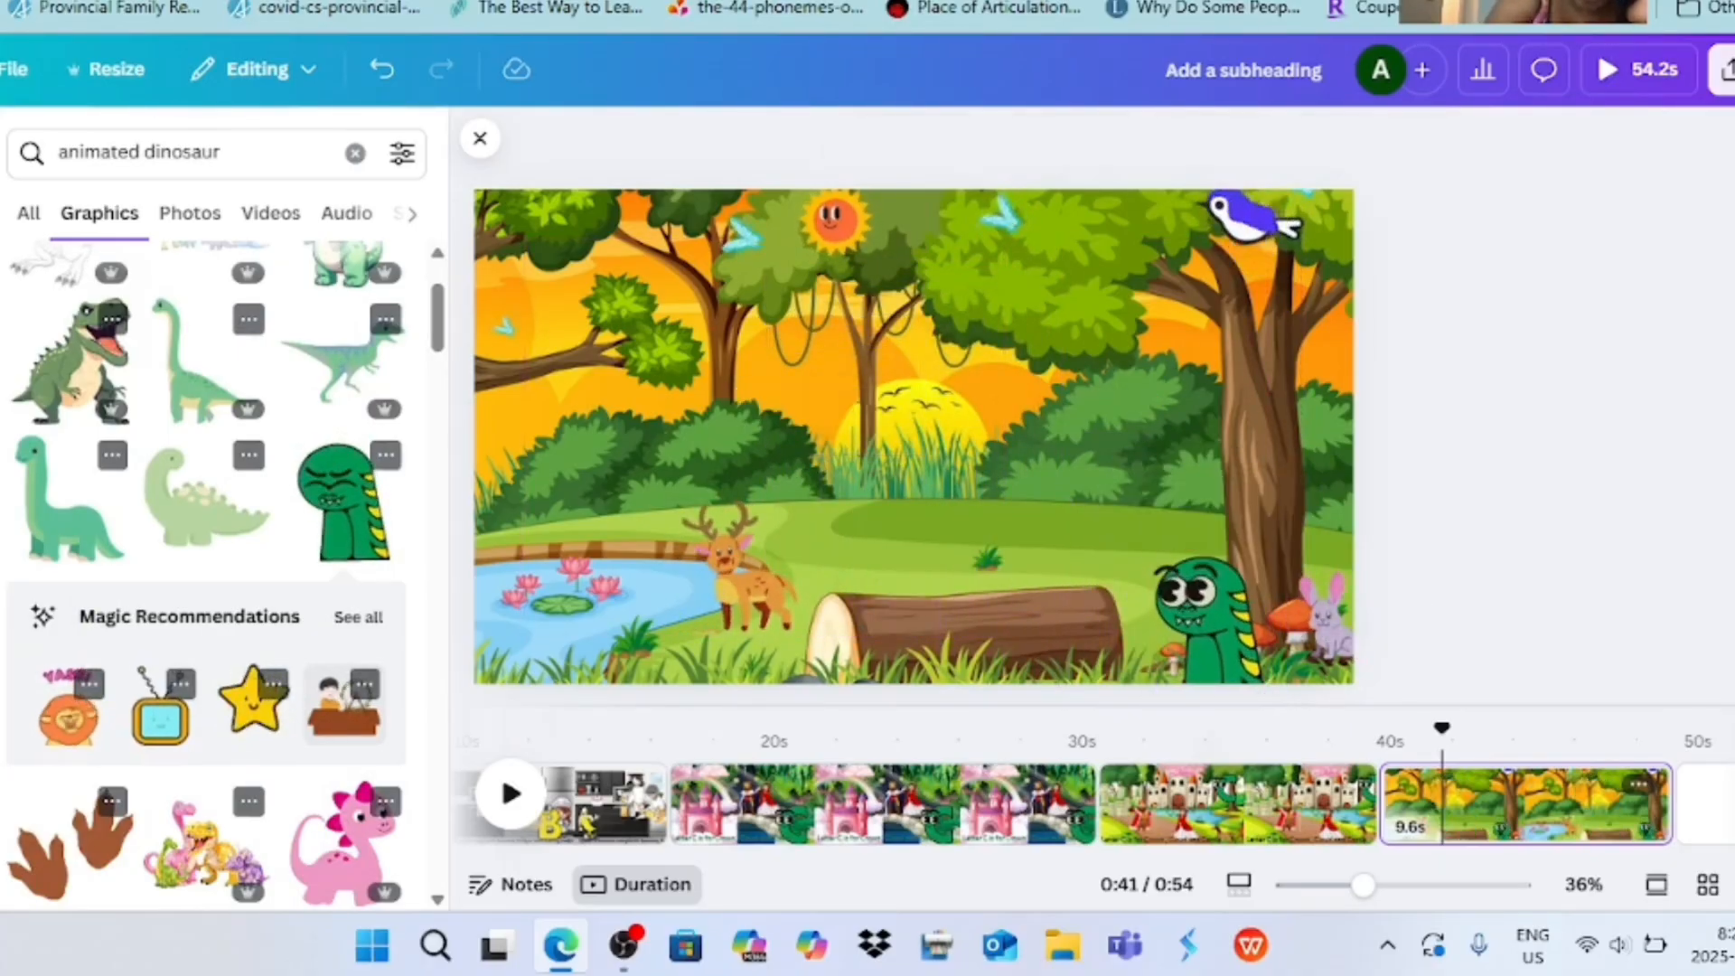
- Add the roaring dark green T. rex graphic, shrink it and place it in front of the pond
left_click(70, 361)
left_click_drag(1103, 240, 871, 488)
left_click_drag(797, 565, 598, 626)
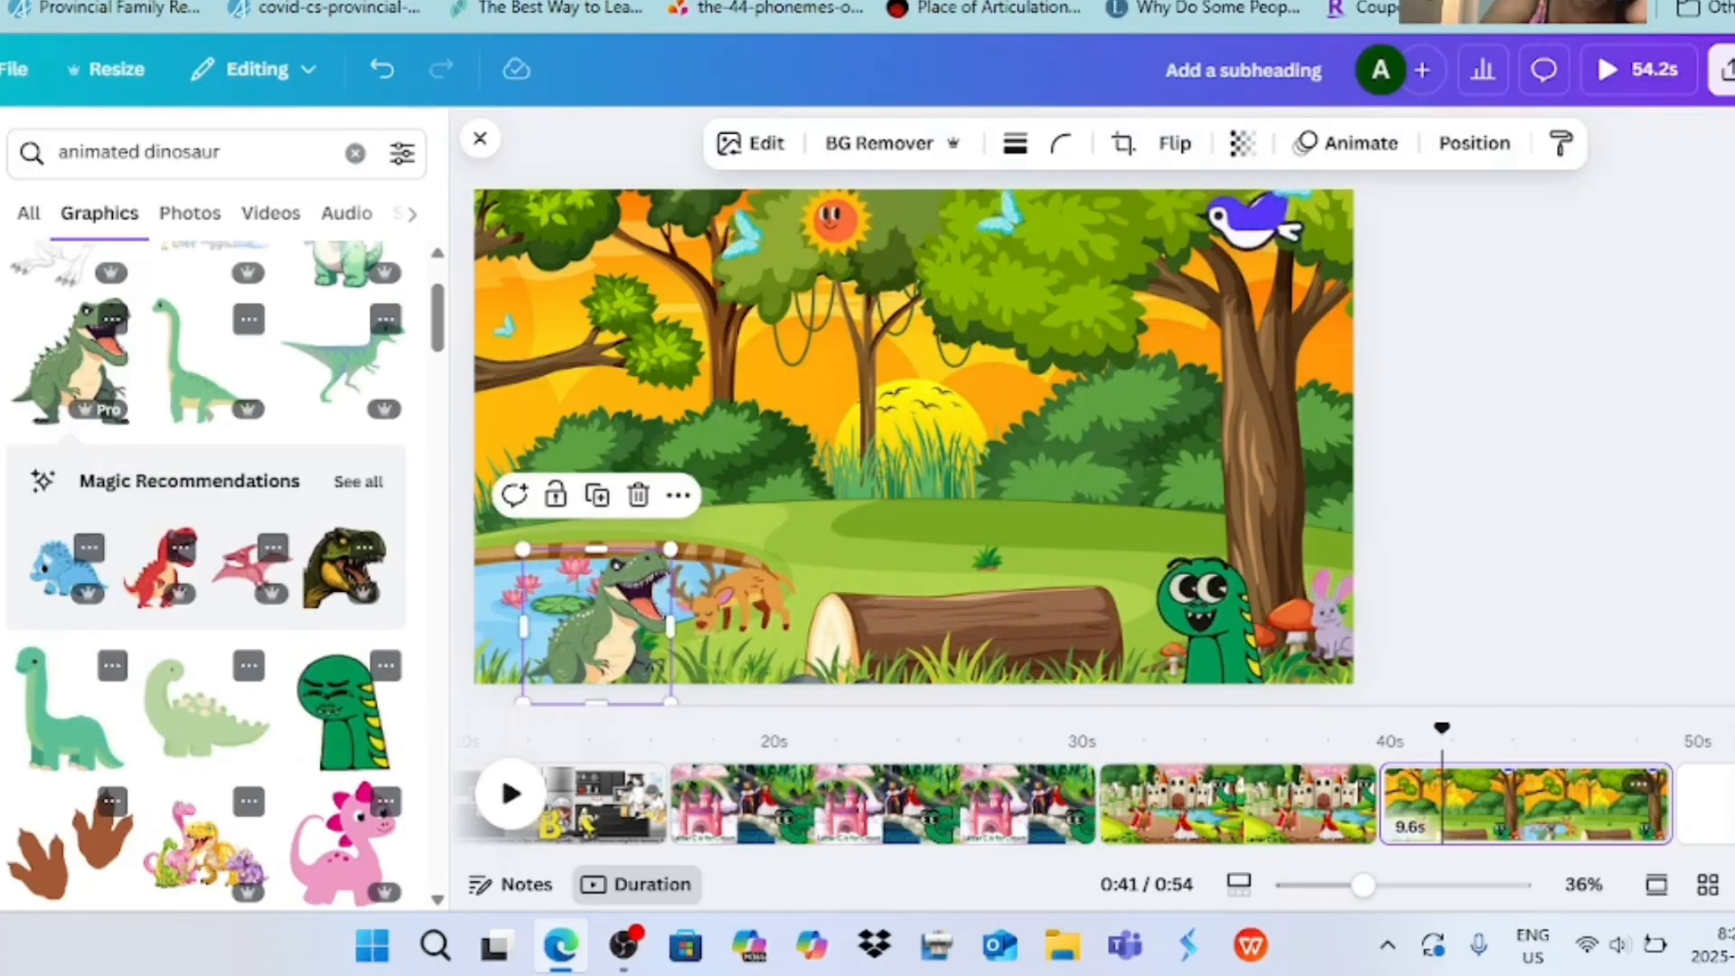
- Add the white outlined dinosaur, shrink it and place it between the roaring T. rex and the log
scroll(206, 579, "up", 2)
left_click(58, 393)
left_click_drag(1130, 230, 883, 471)
left_click_drag(801, 554, 773, 611)
- Add the smiling green cartoon dinosaur from the T. rex's recommended graphics, shrink it and stand it on the grass behind the log
scroll(206, 578, "down", 1)
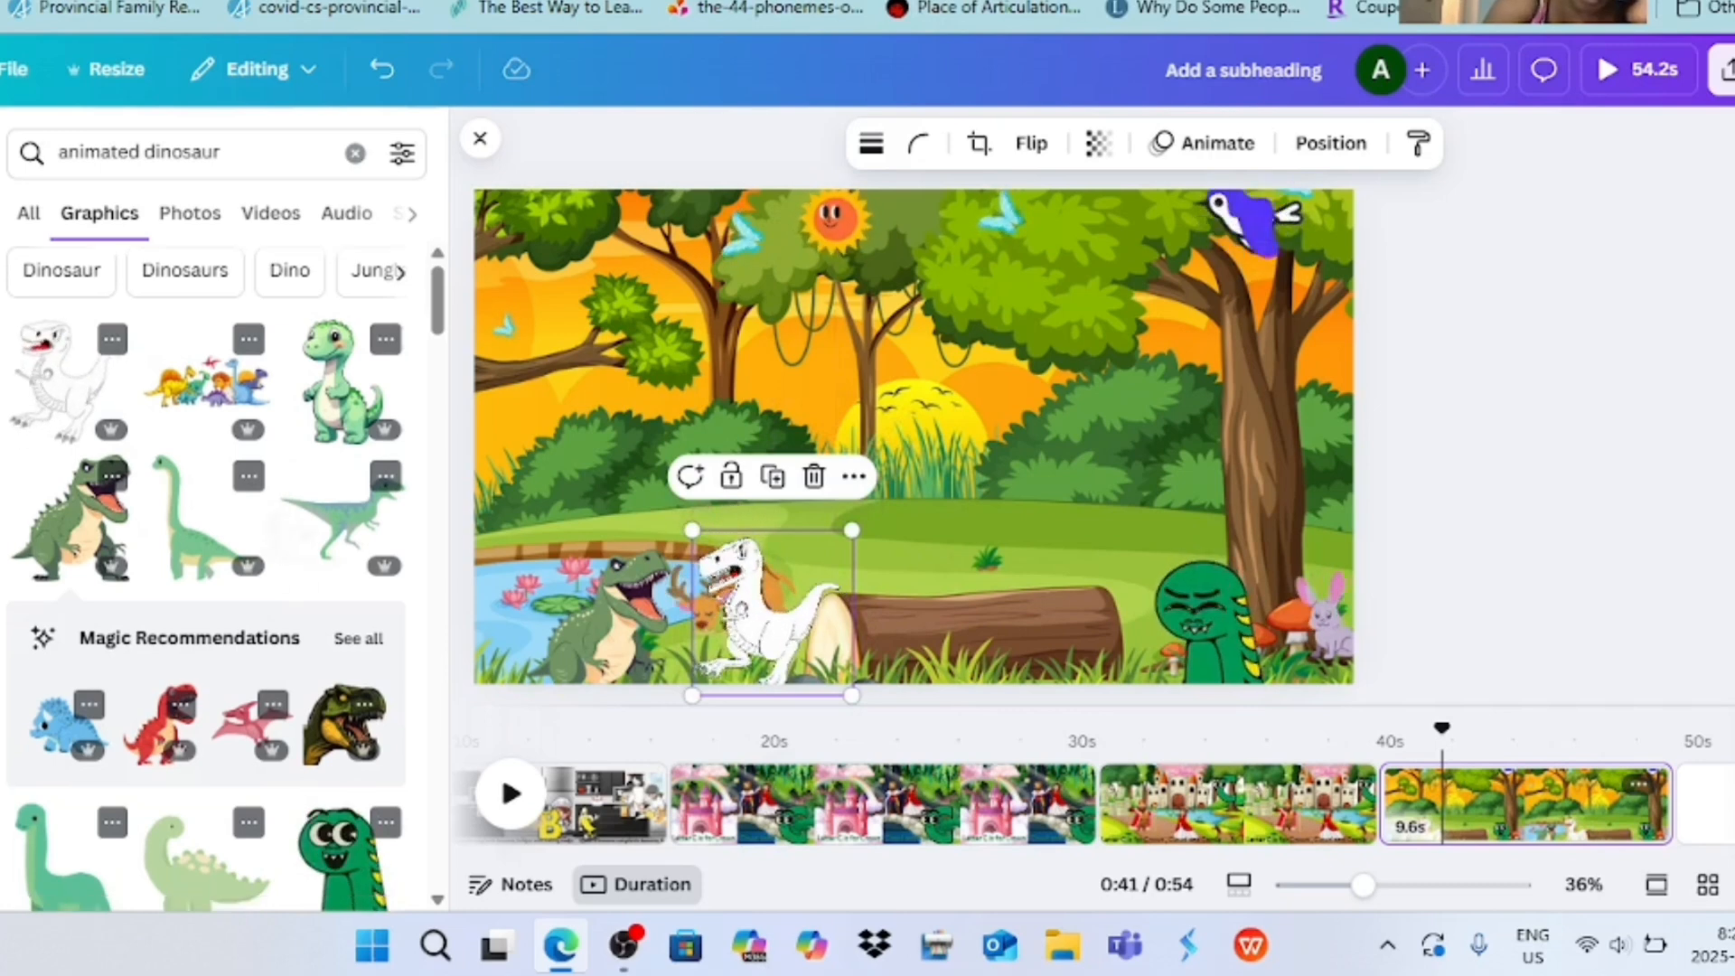
scroll(206, 578, "down", 1)
left_click(356, 538)
scroll(206, 579, "down", 1)
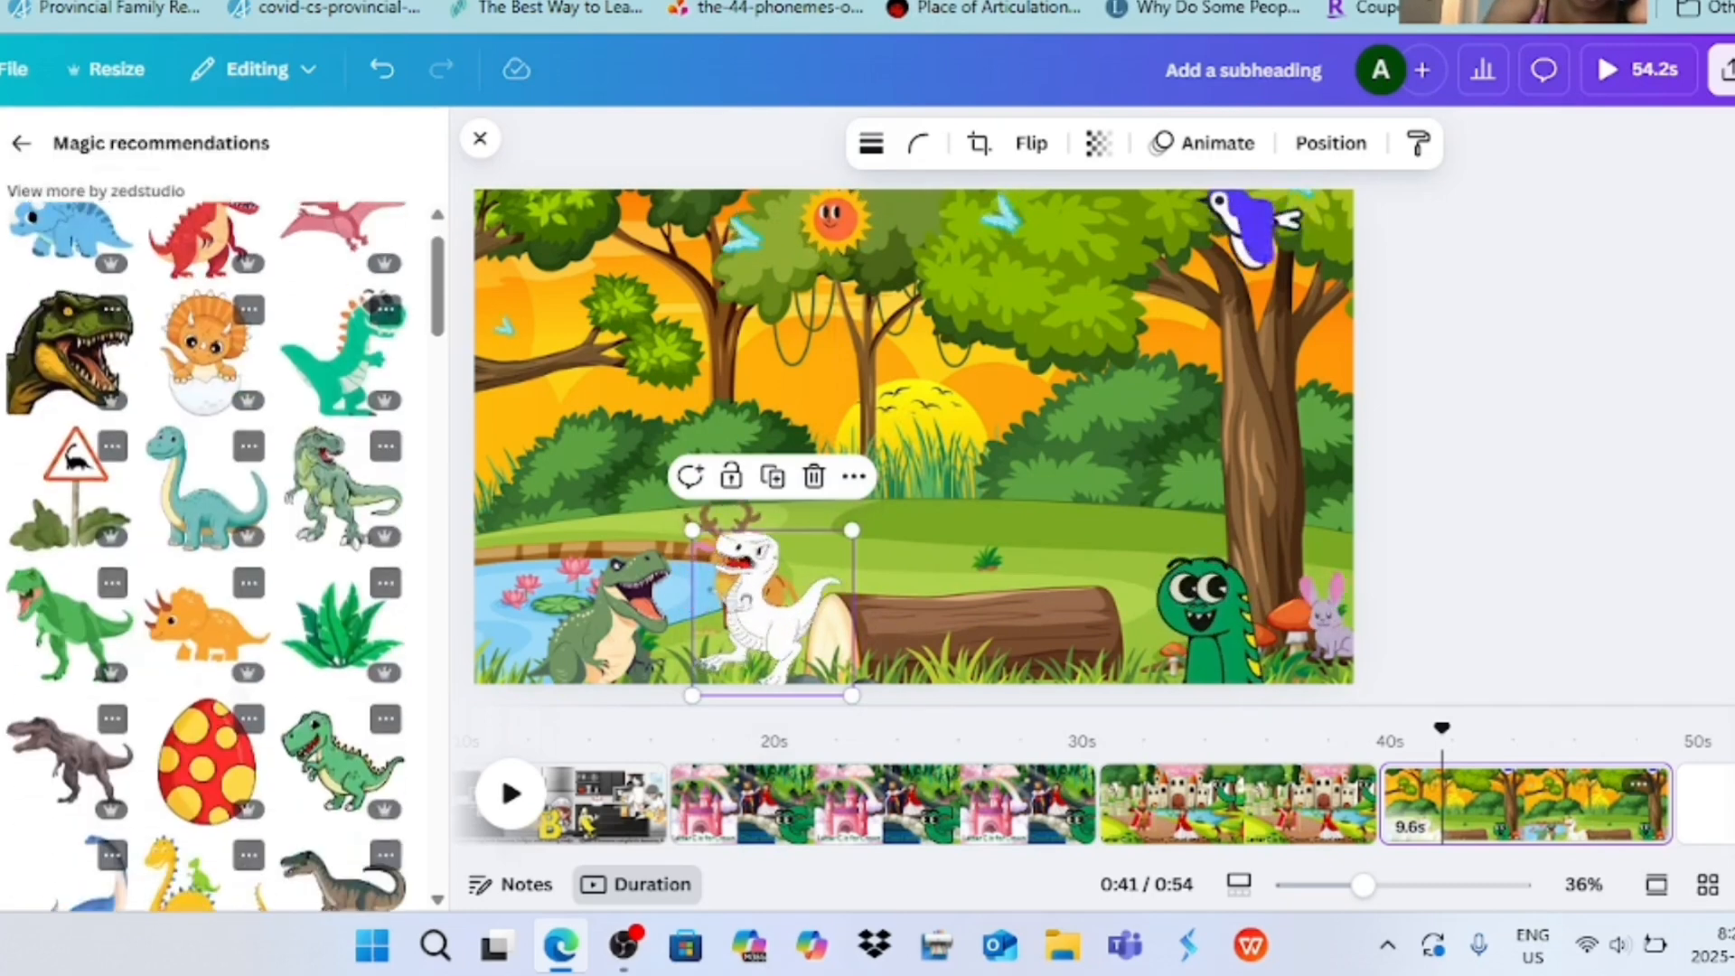
scroll(206, 578, "down", 5)
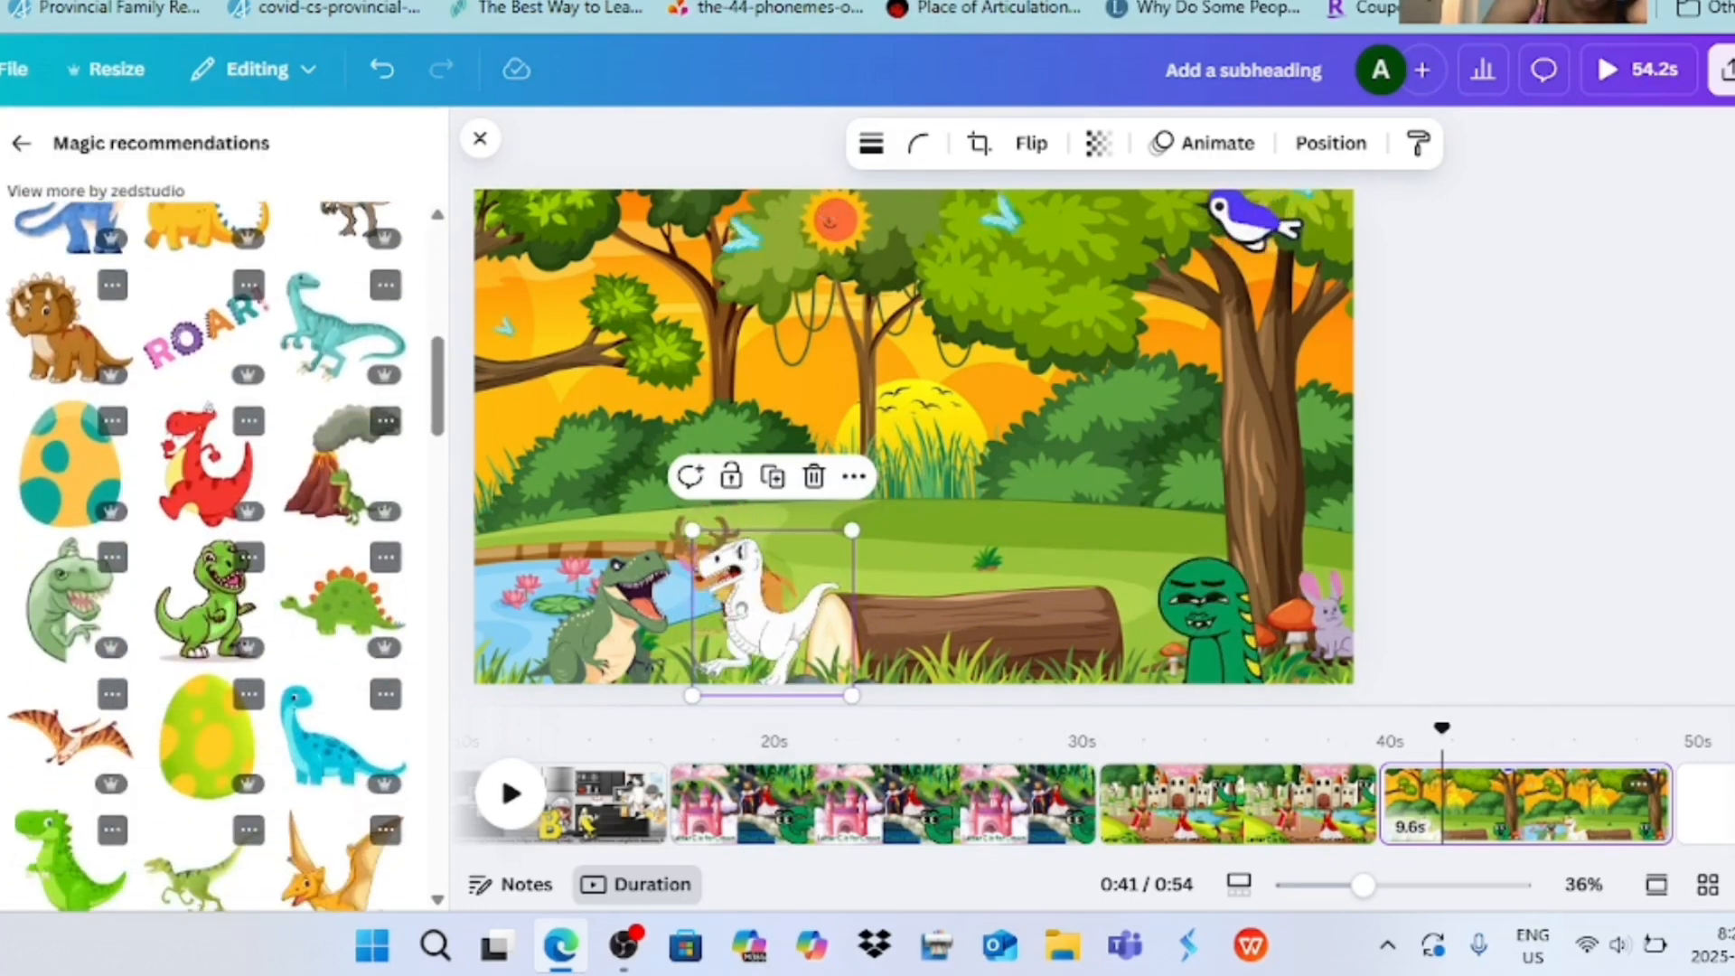
left_click(206, 600)
left_click_drag(936, 409, 941, 462)
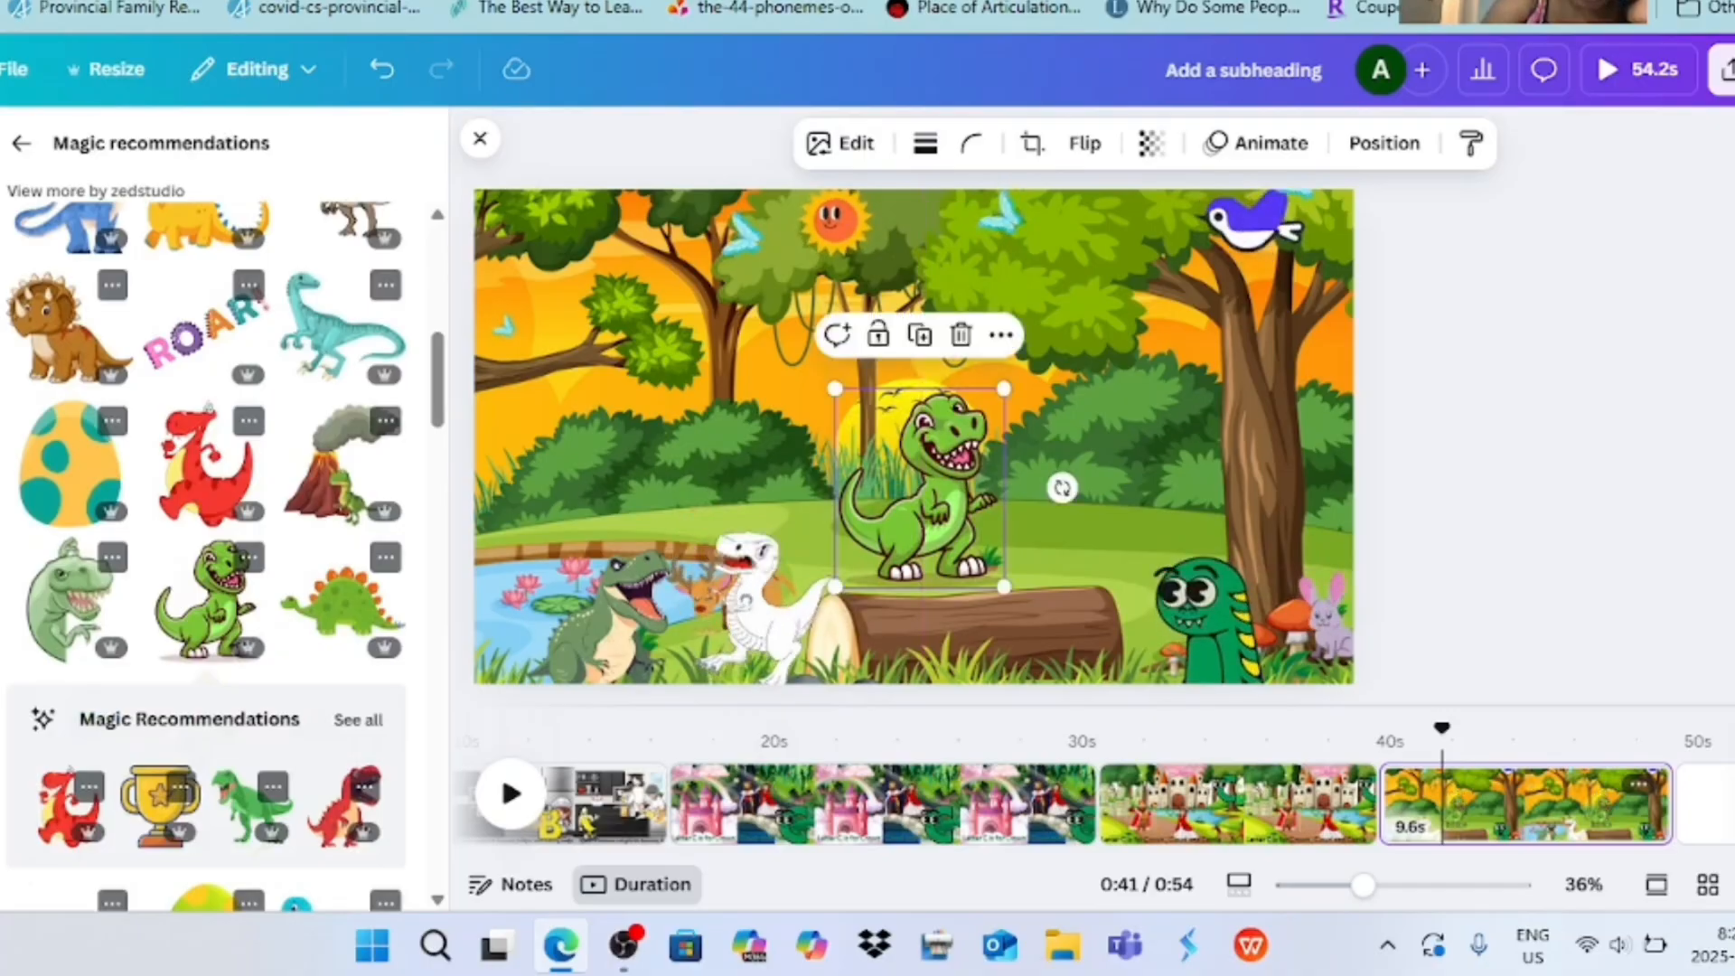
left_click_drag(1001, 394, 946, 457)
key("Escape")
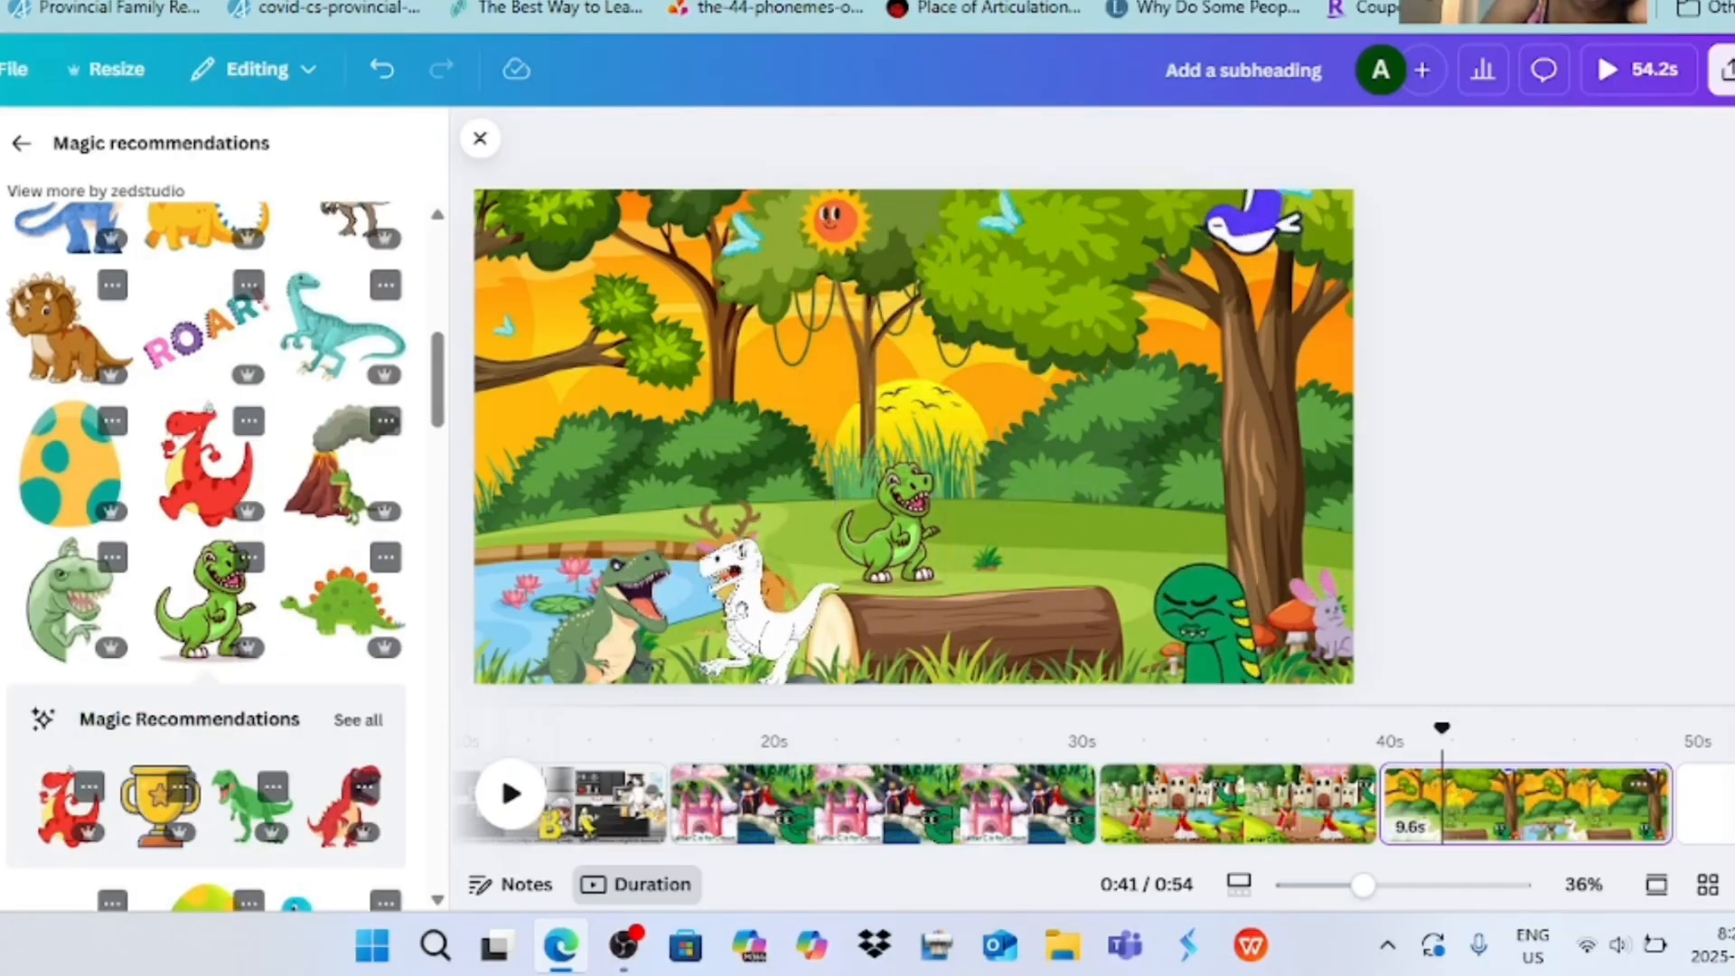
- Show all recommended graphics related to the smiling green dinosaur and browse them
left_click(358, 719)
scroll(206, 556, "down", 5)
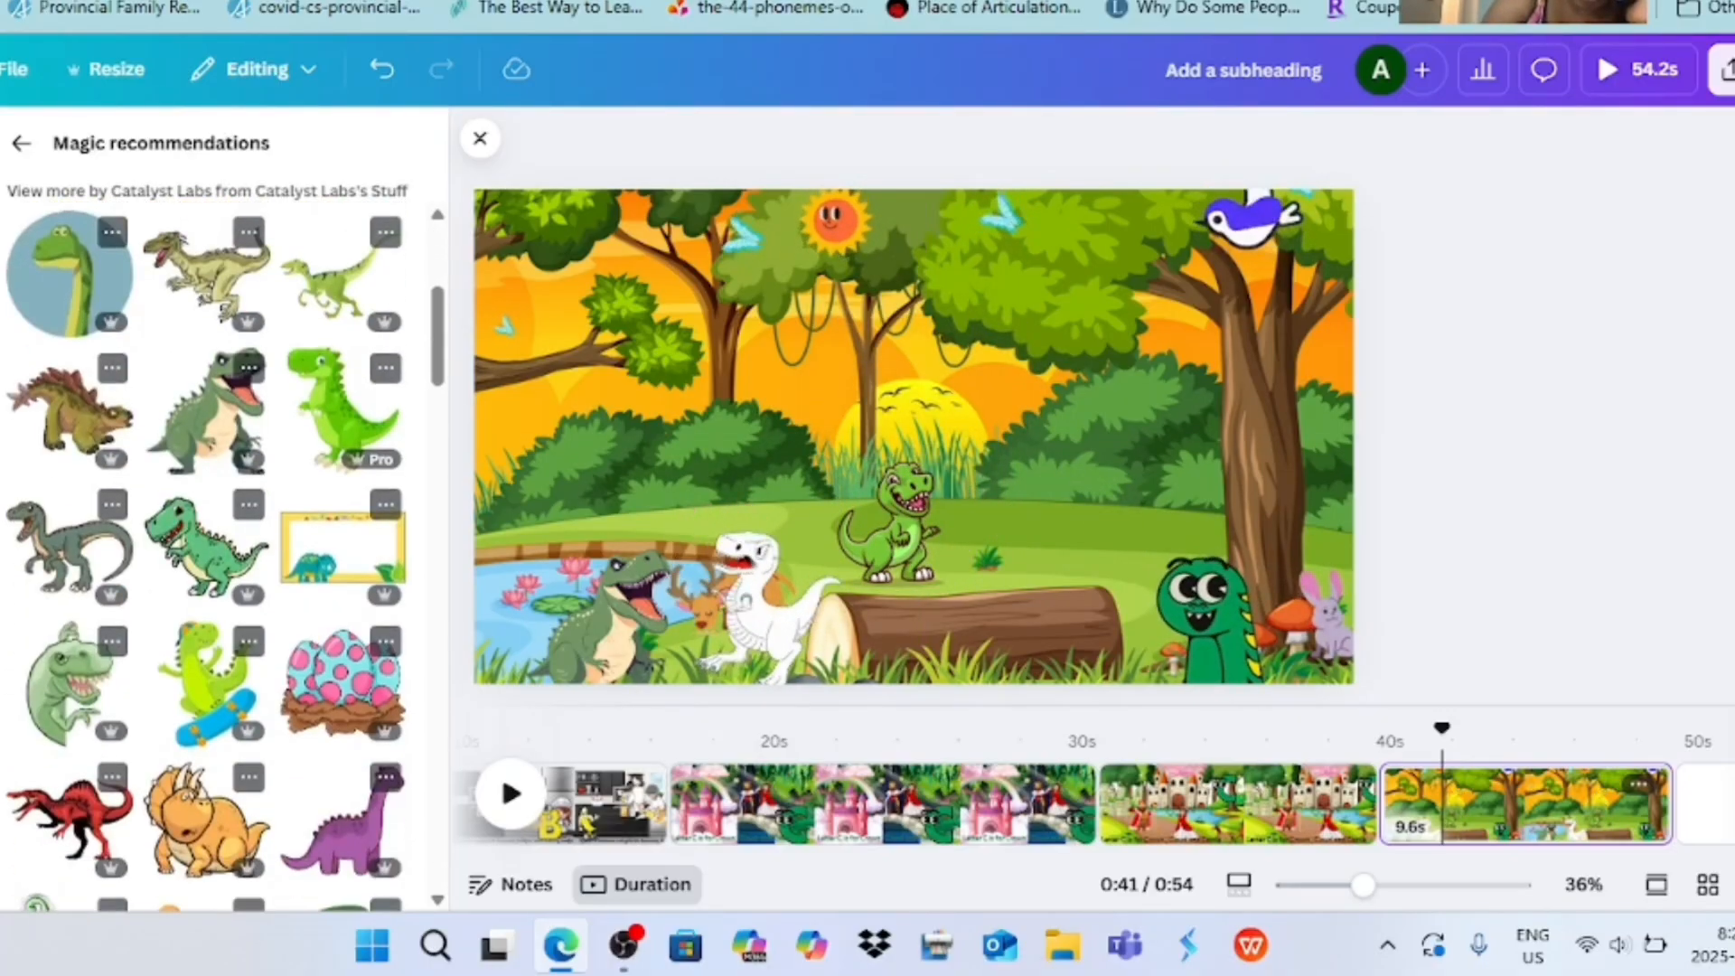
scroll(206, 556, "down", 1)
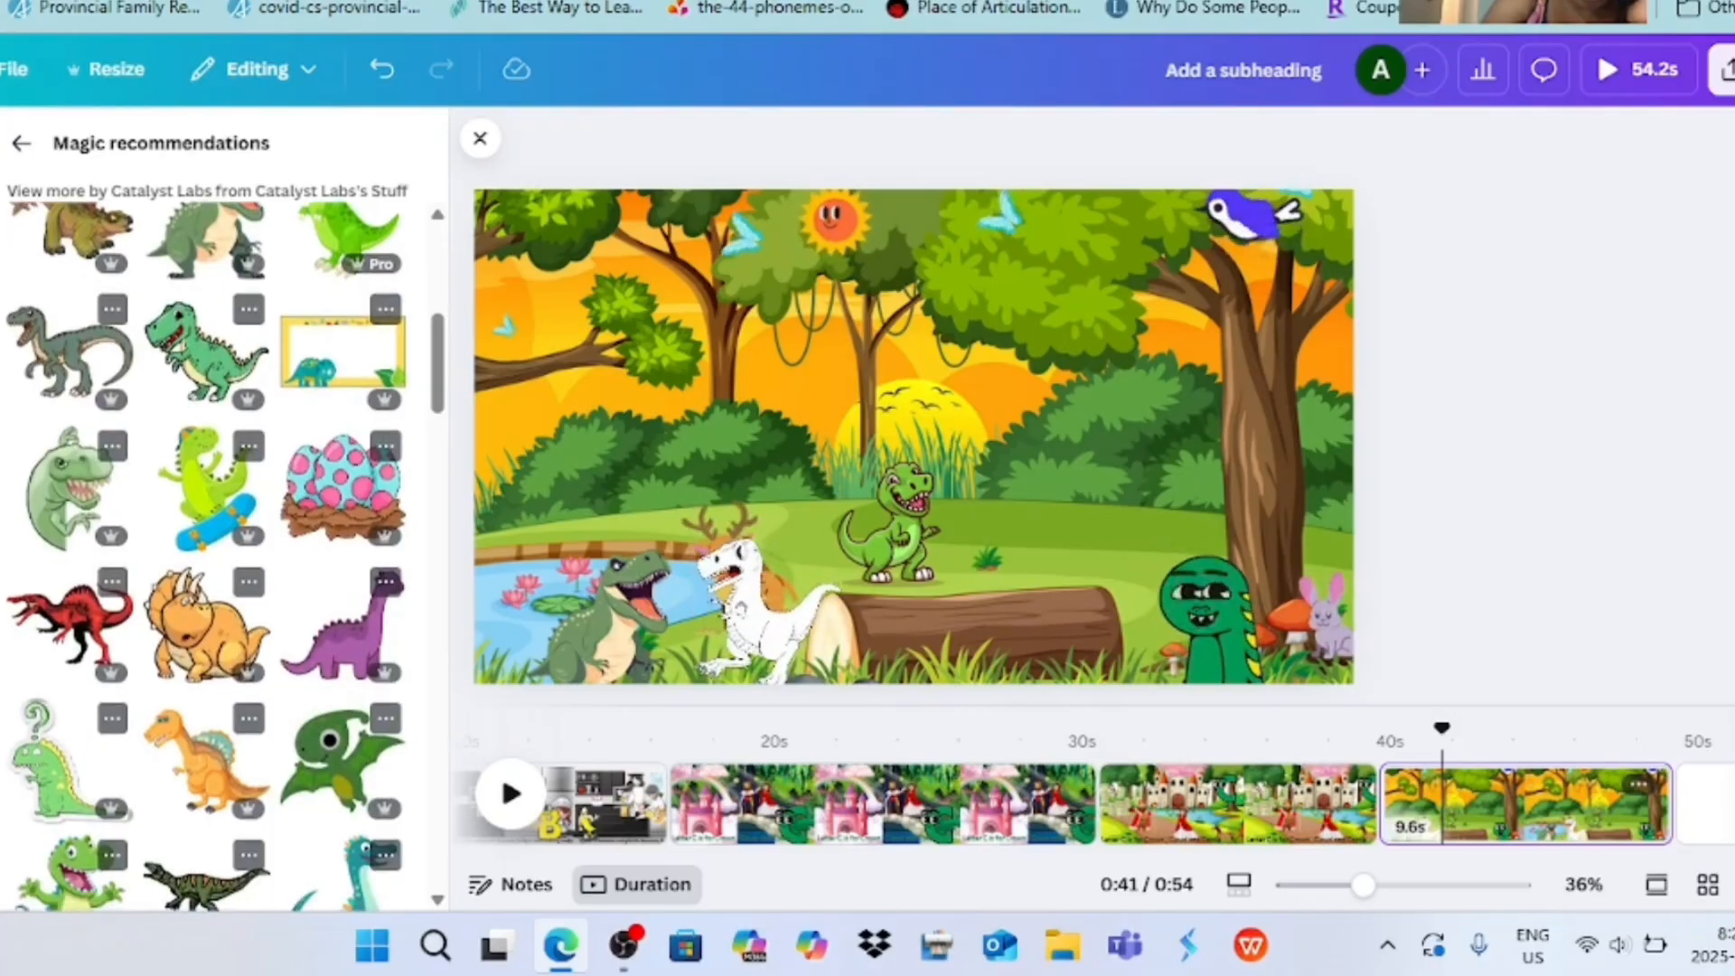
- Shrink the deer and move it to the pond's far edge, and reduce the white dinosaur to about 277 by 286
left_click(771, 613)
left_click_drag(852, 530, 798, 498)
left_click_drag(647, 432, 699, 482)
left_click(707, 629)
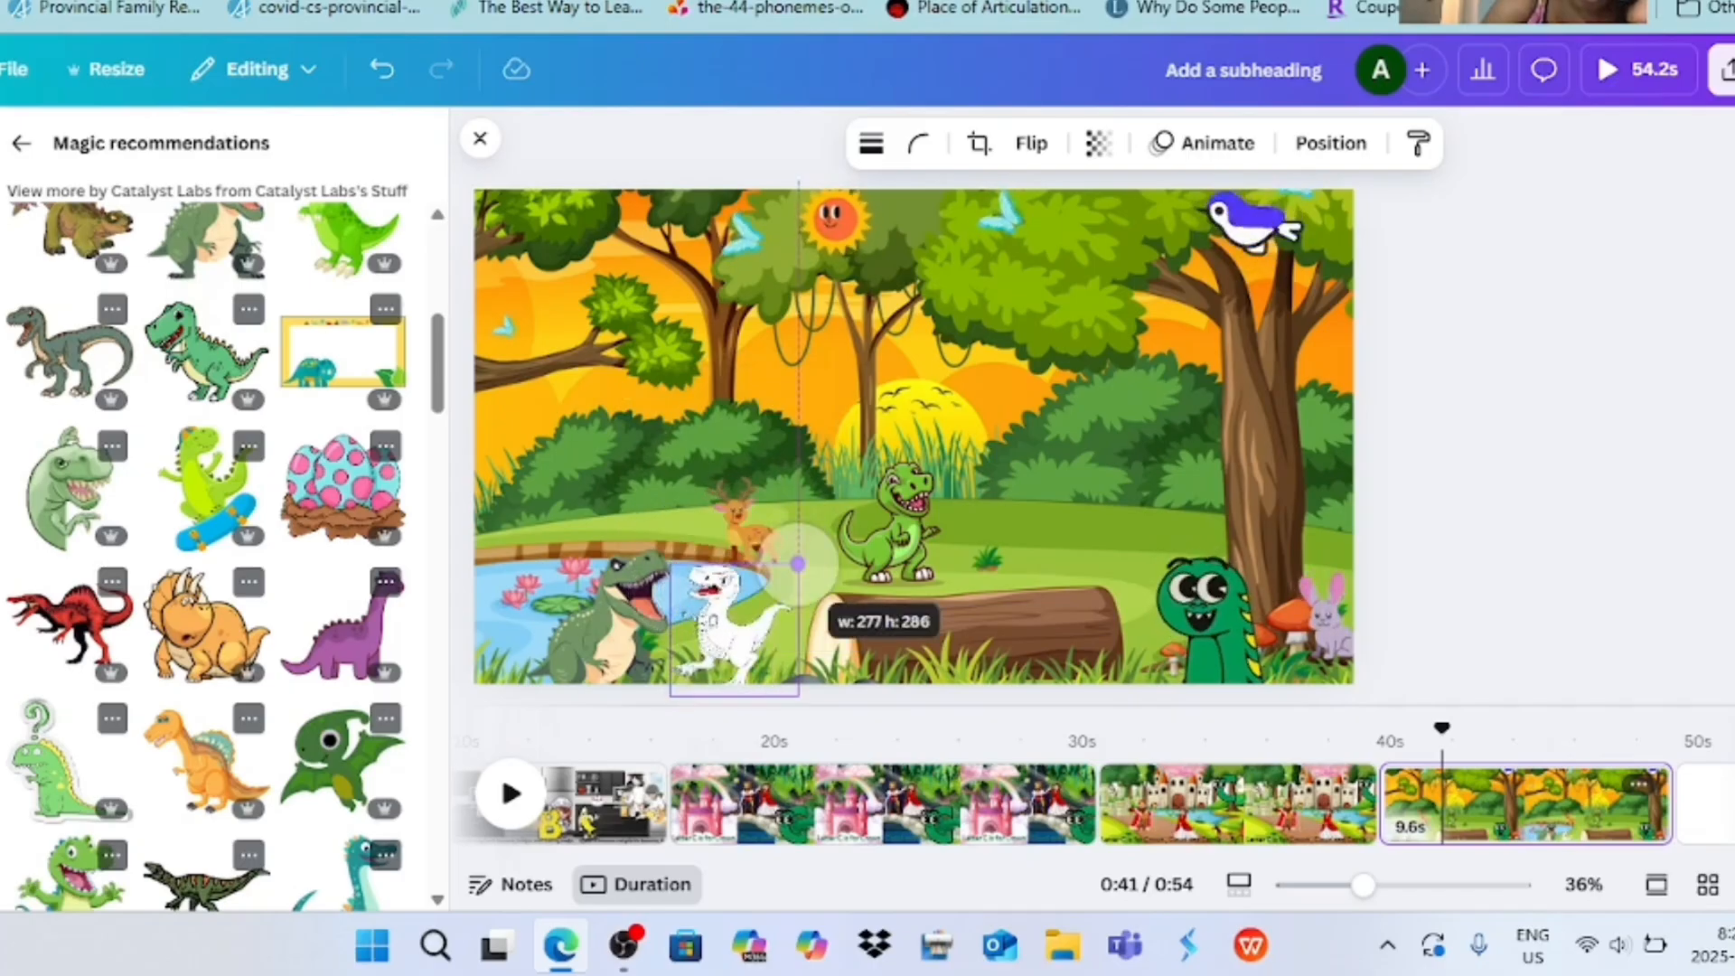
left_click(1486, 521)
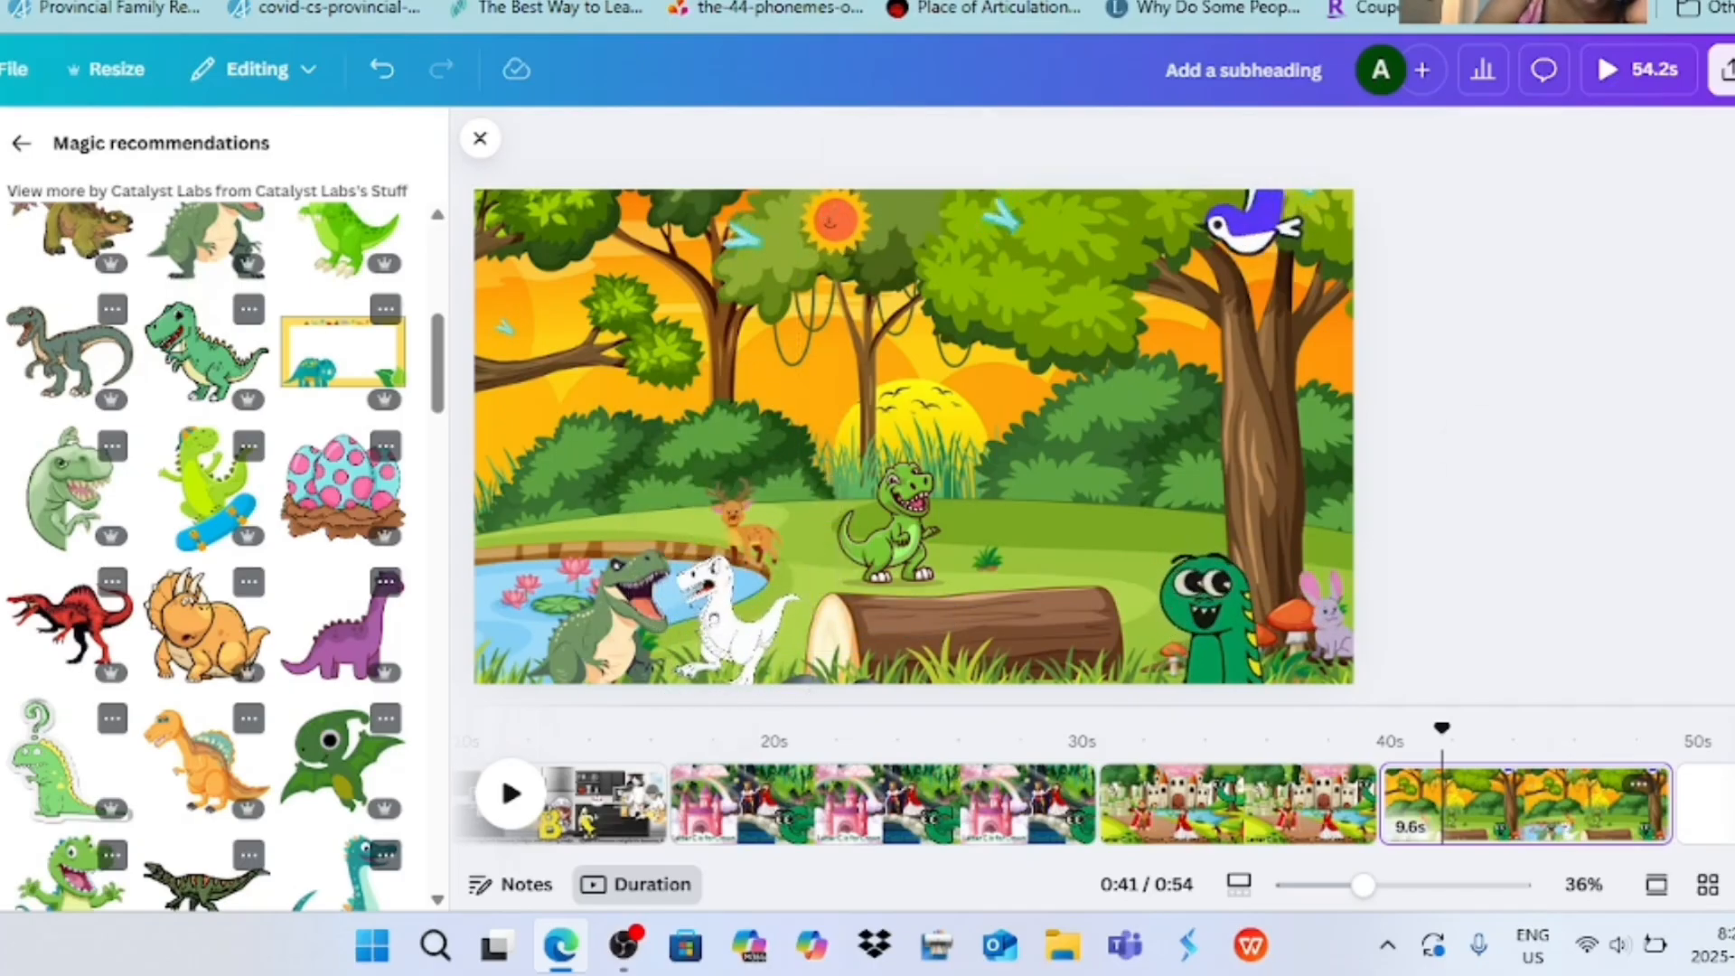
- Add the green winged dinosaur graphic, shrink it and place it beside the upper trunk of the large tree
scroll(341, 542, "down", 3)
left_click(341, 529)
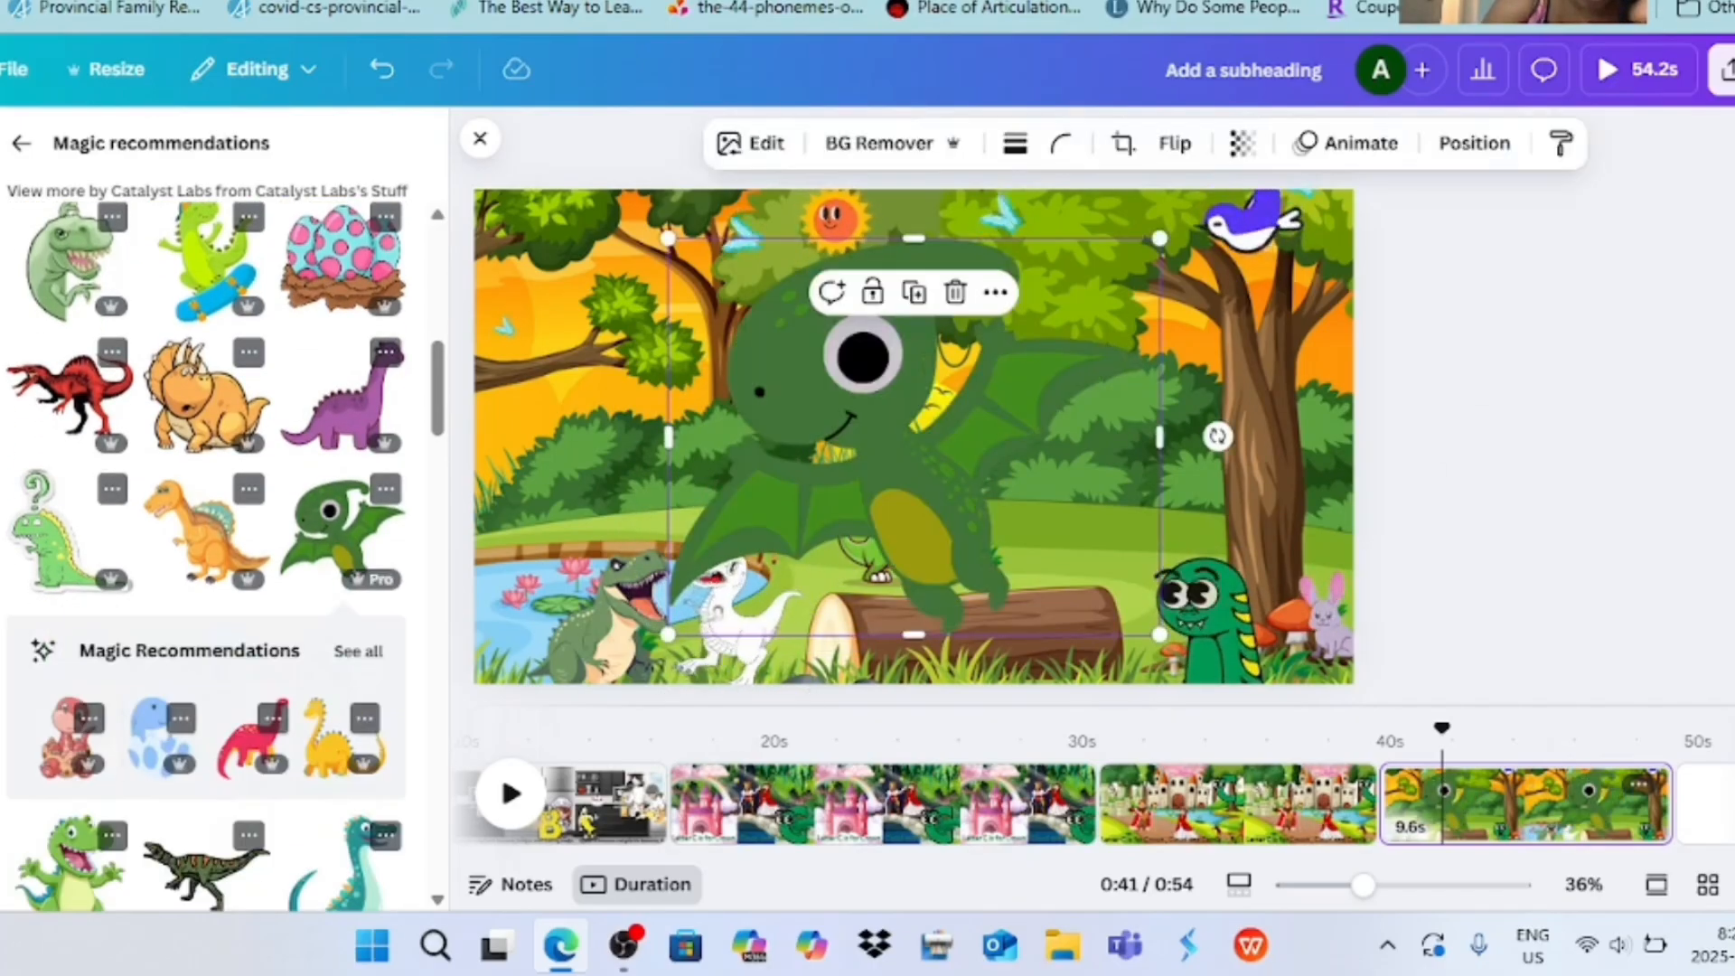
left_click_drag(671, 630, 1195, 364)
left_click(1724, 470)
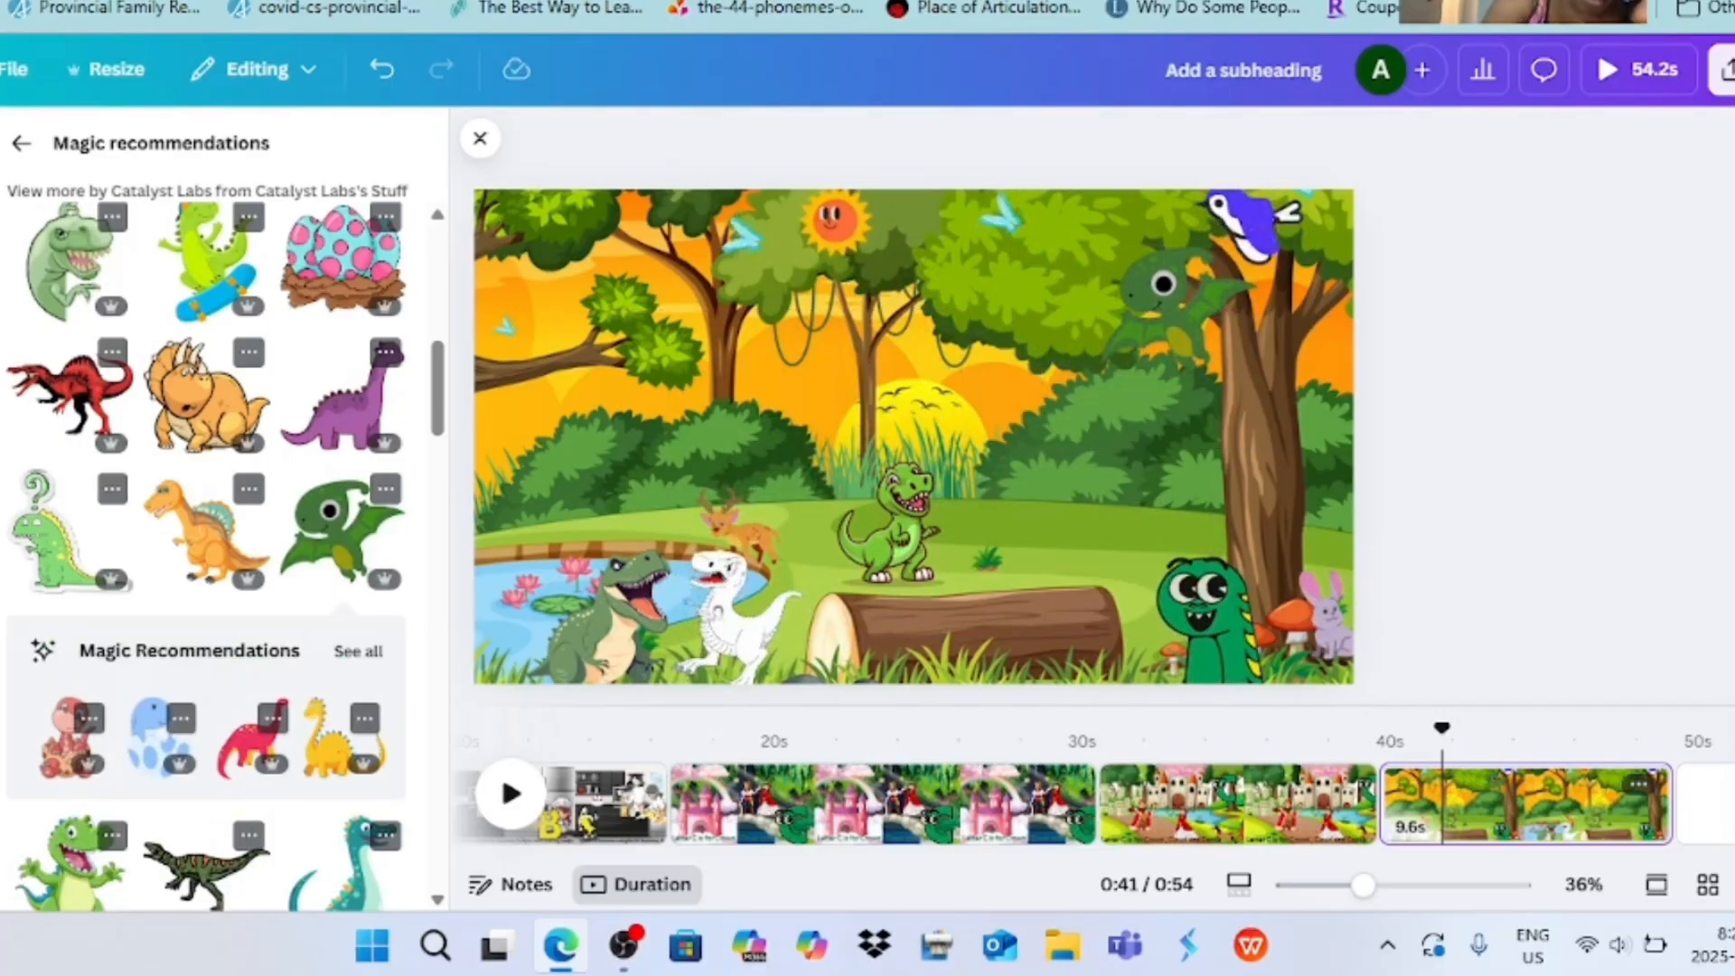
- Add the nest of spotted eggs from the winged dinosaur's recommended graphics, shrink it and place it on the grass near the large tree
left_click(357, 651)
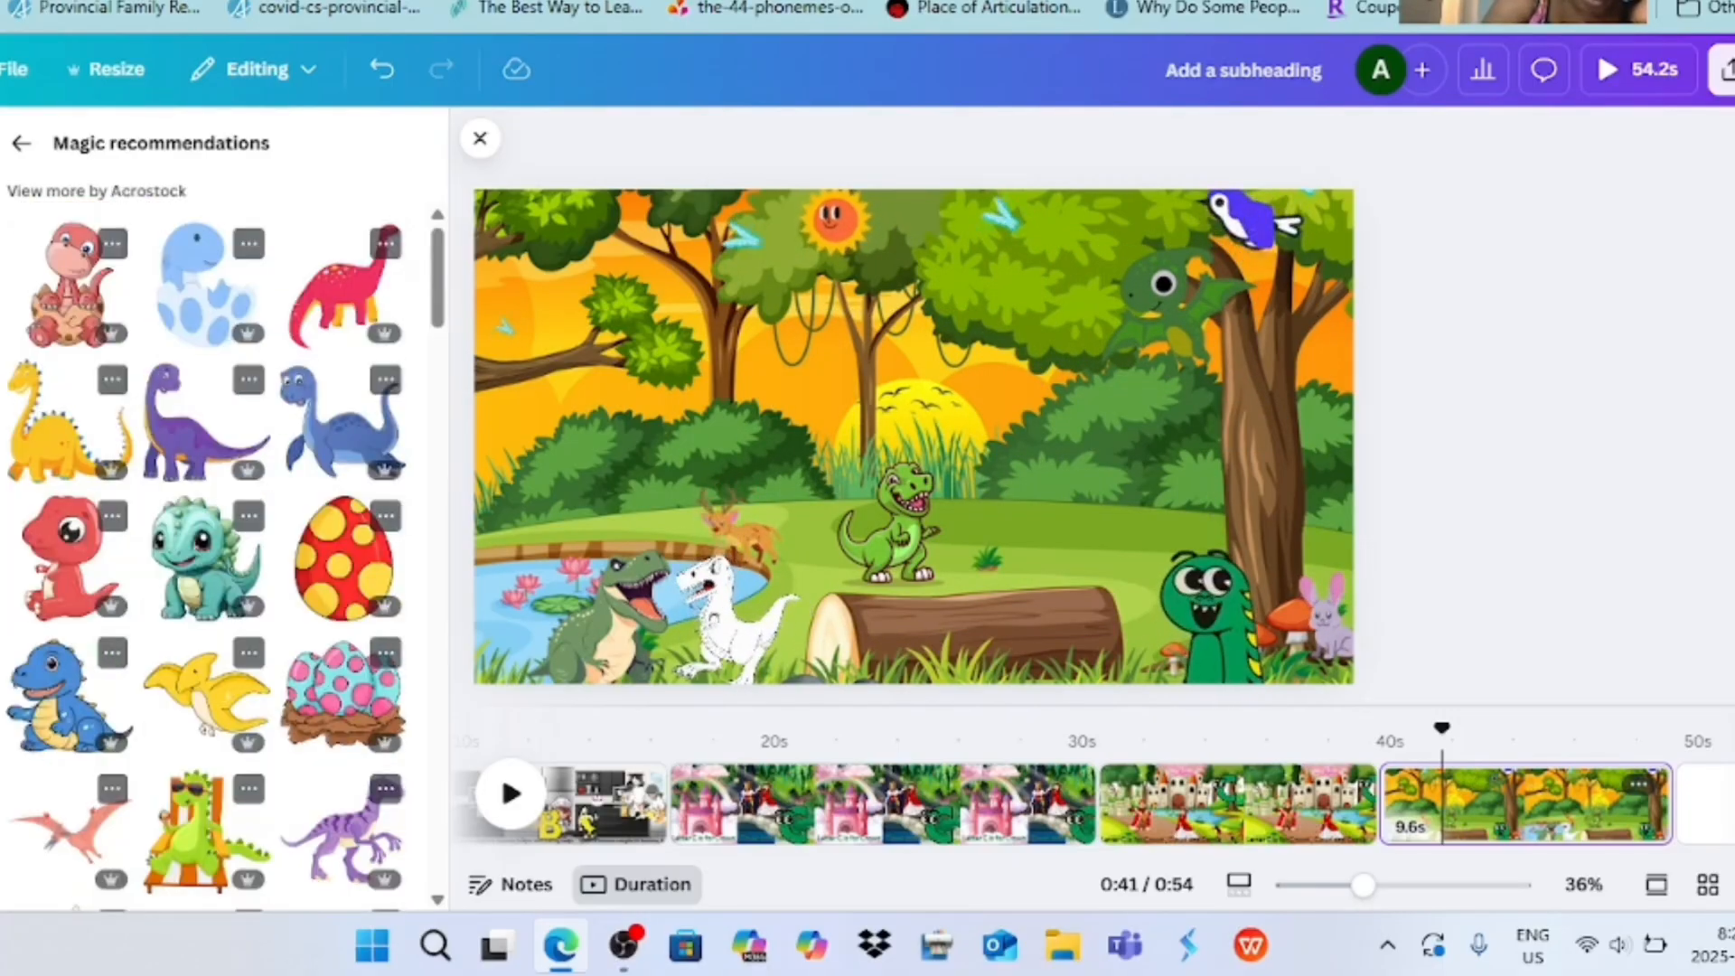
left_click(342, 692)
left_click_drag(955, 348, 1001, 313)
left_click_drag(727, 600, 1094, 508)
left_click_drag(1089, 615, 1175, 580)
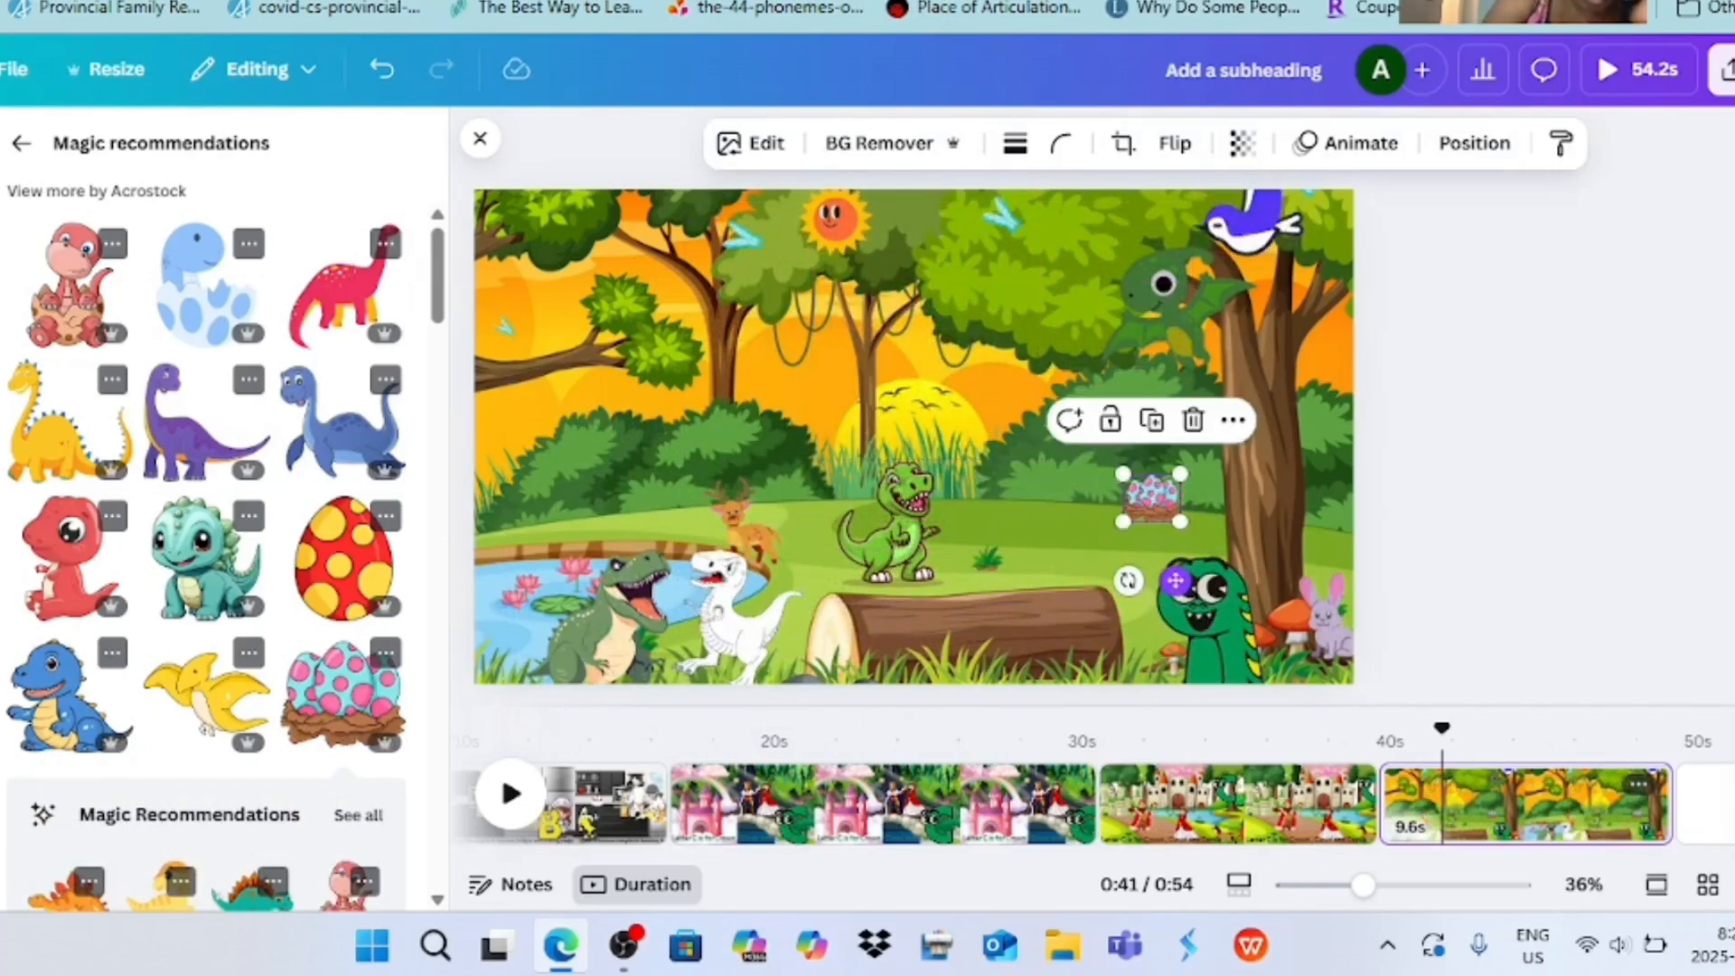
- Add the purple dinosaur with the orange back sail, shrink it and place it between the egg nest and the large tree
scroll(206, 542, "down", 6)
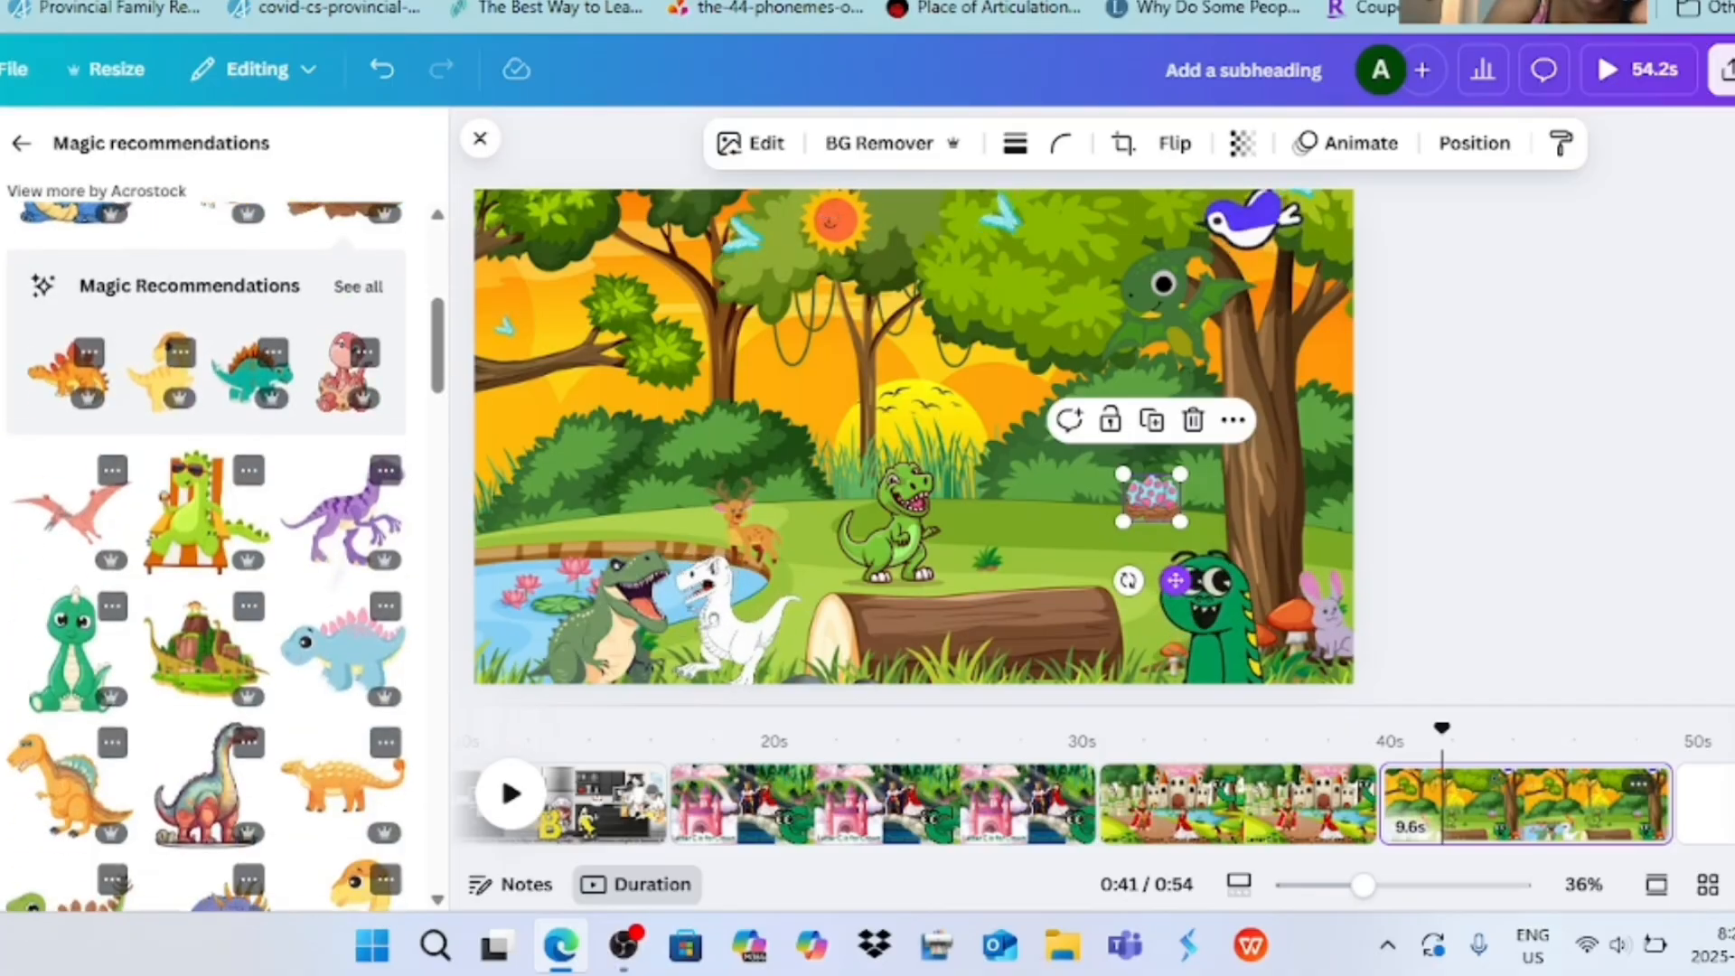
scroll(206, 542, "down", 5)
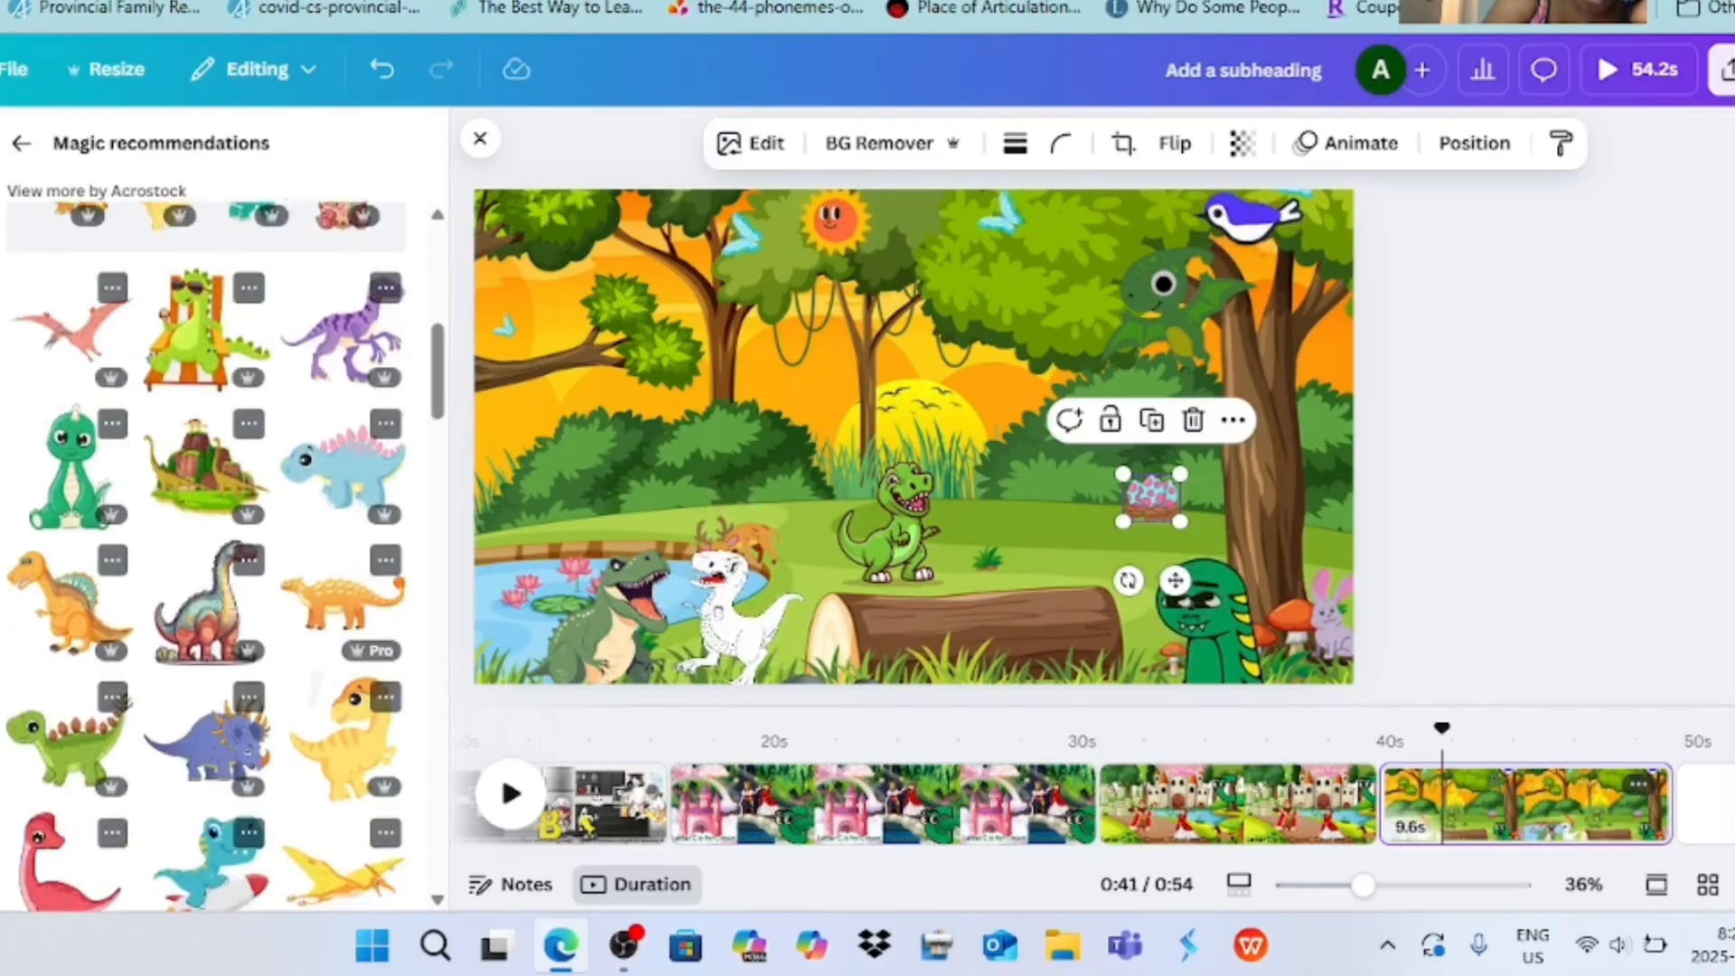
scroll(206, 542, "down", 5)
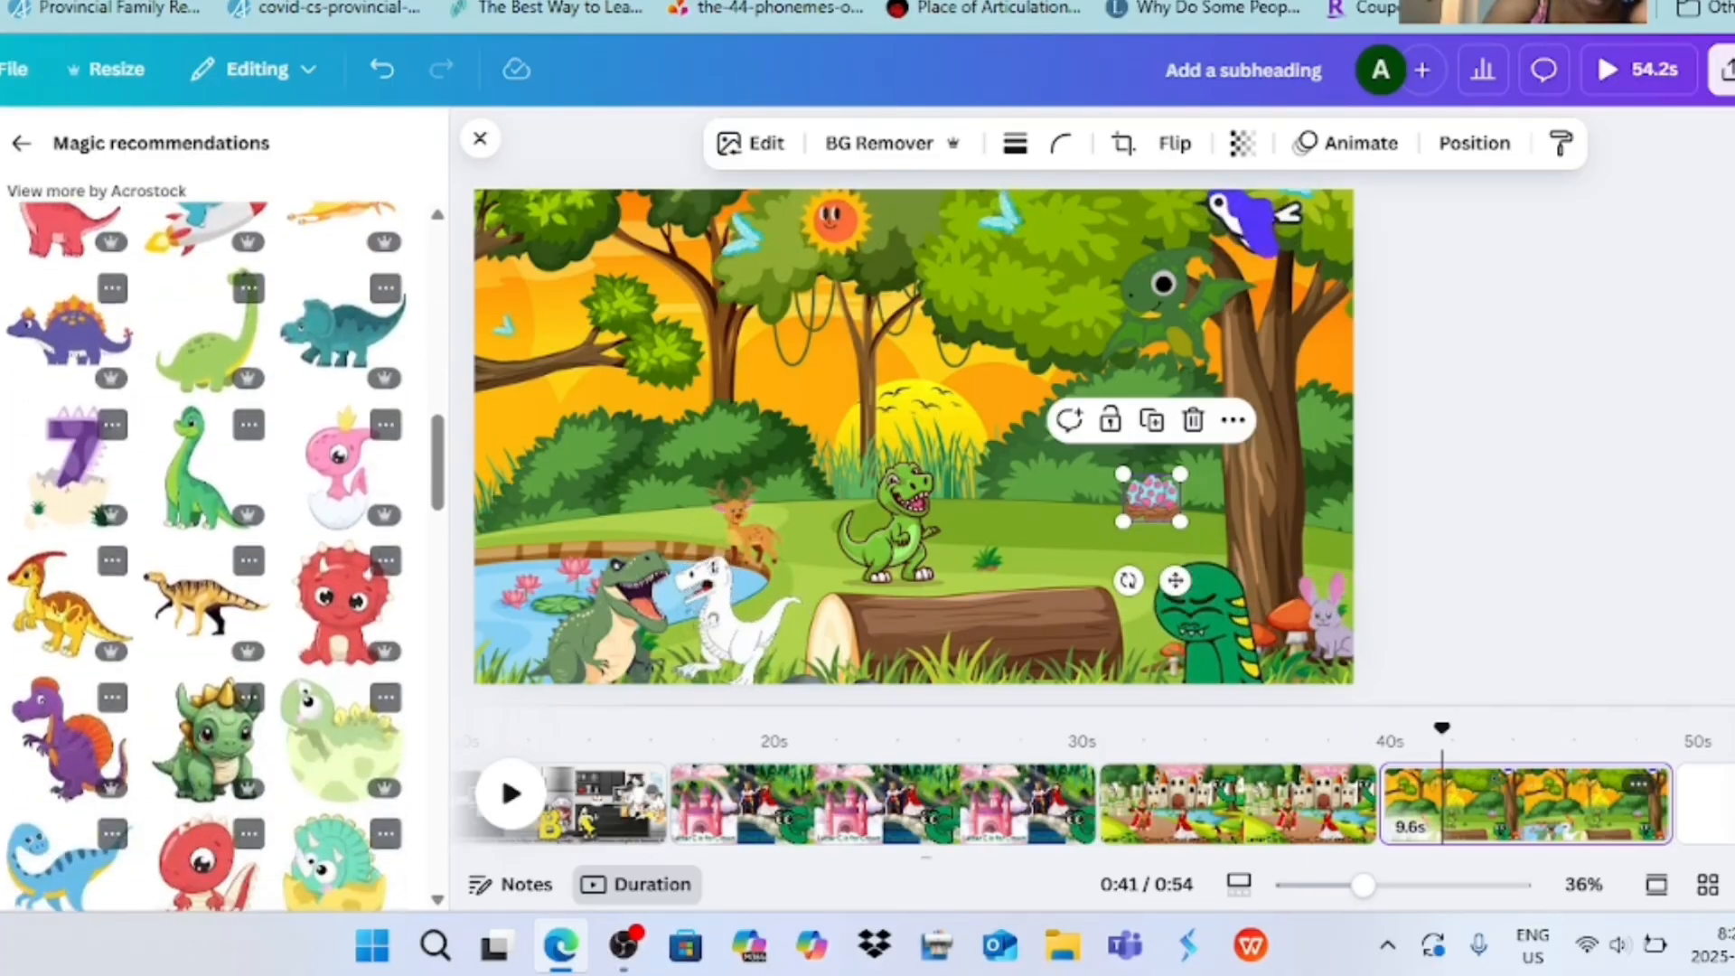
left_click(68, 714)
left_click_drag(828, 338, 1166, 450)
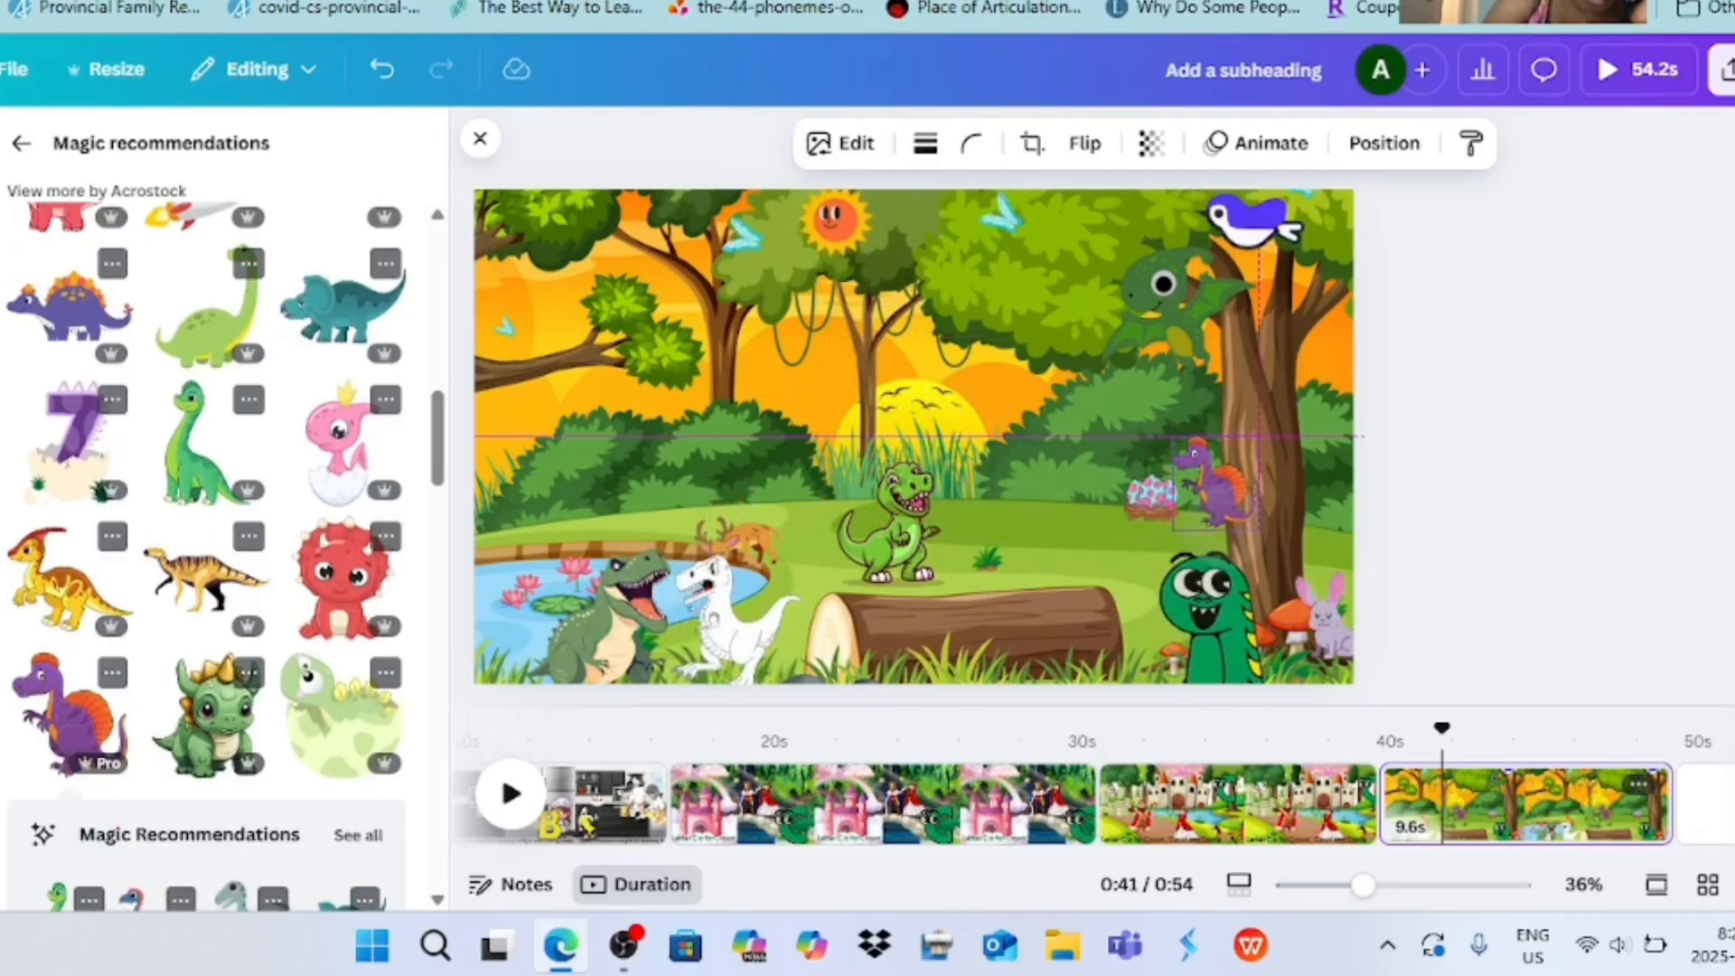
- Add the recommended dinosaur landscape graphic with the two long-necked dinosaurs, shrink it, and place it above the pond
key("Escape")
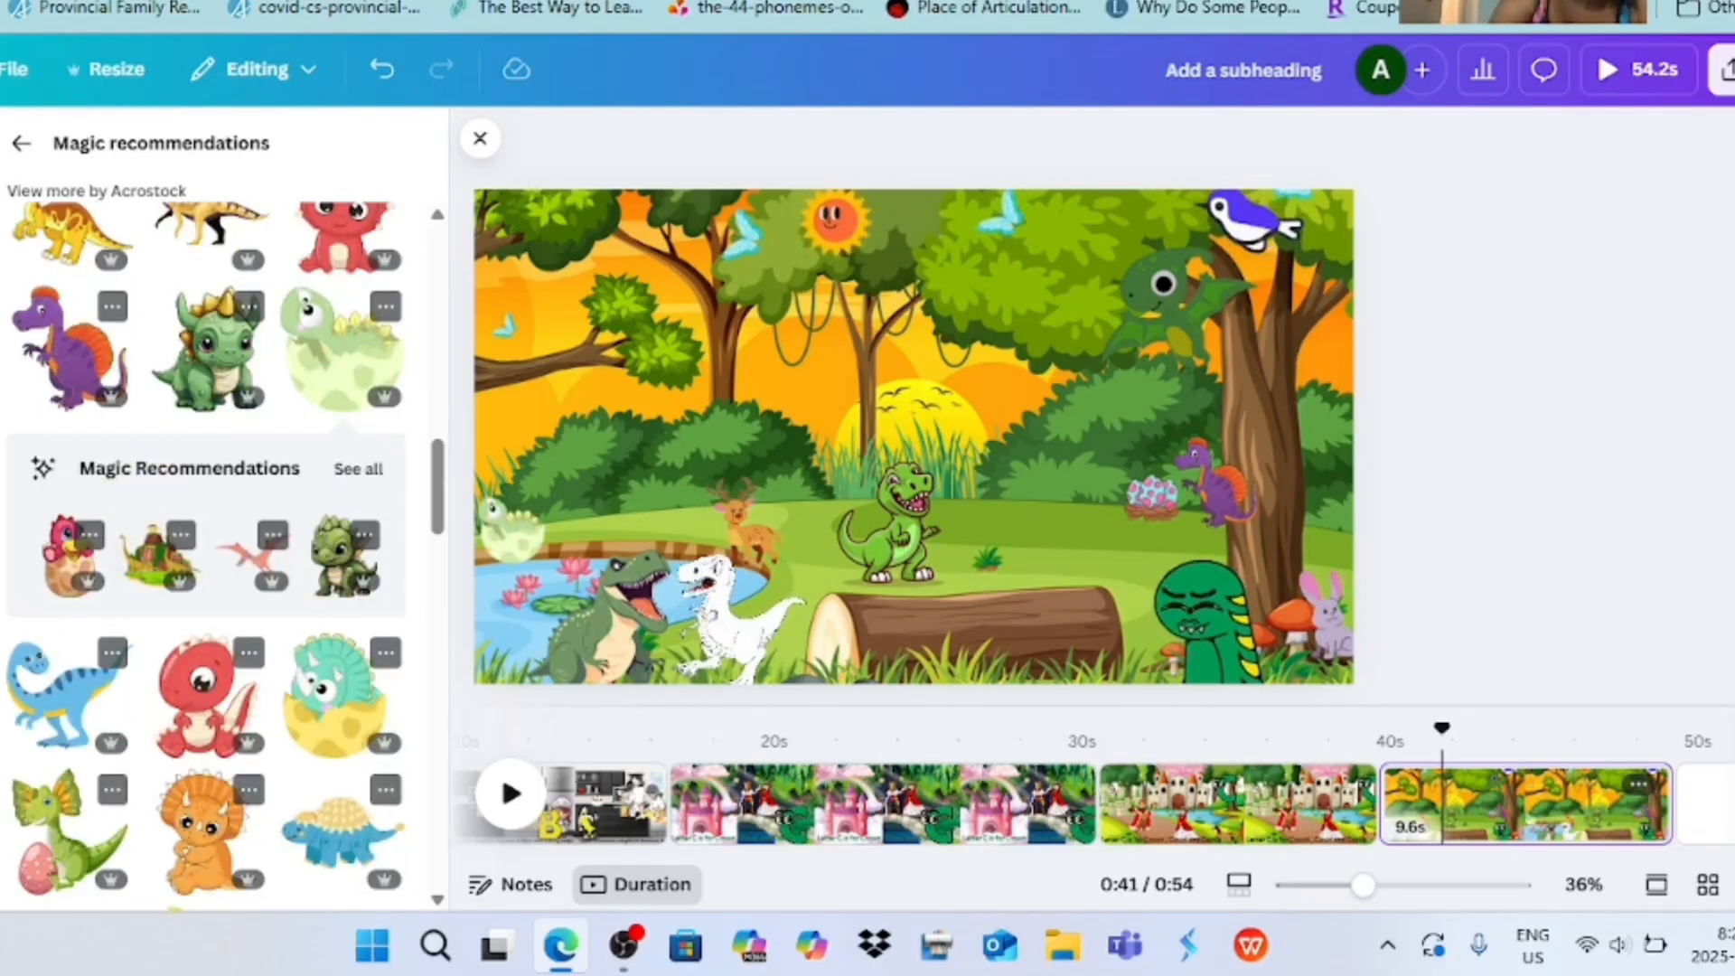
left_click(161, 551)
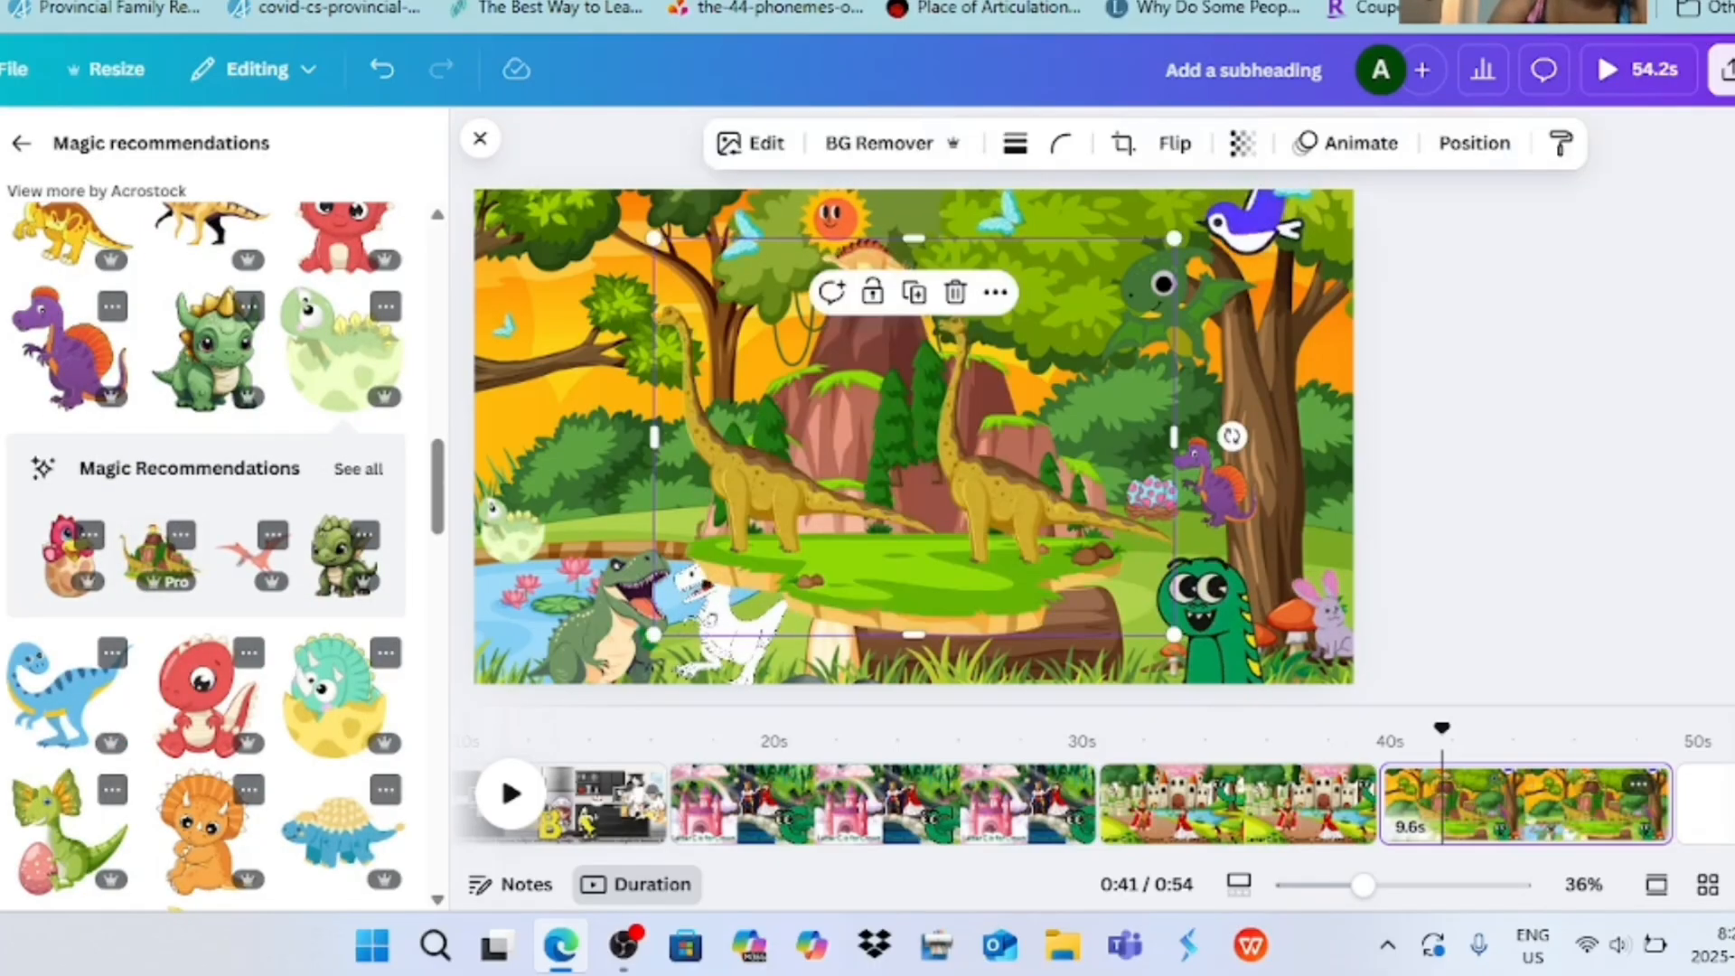
left_click_drag(1171, 240, 1018, 357)
left_click_drag(837, 496, 742, 393)
key("Escape")
- Lower and shrink the dinosaur landscape, and shift the deer and the green T-rex to the right to clear it
left_click(734, 533)
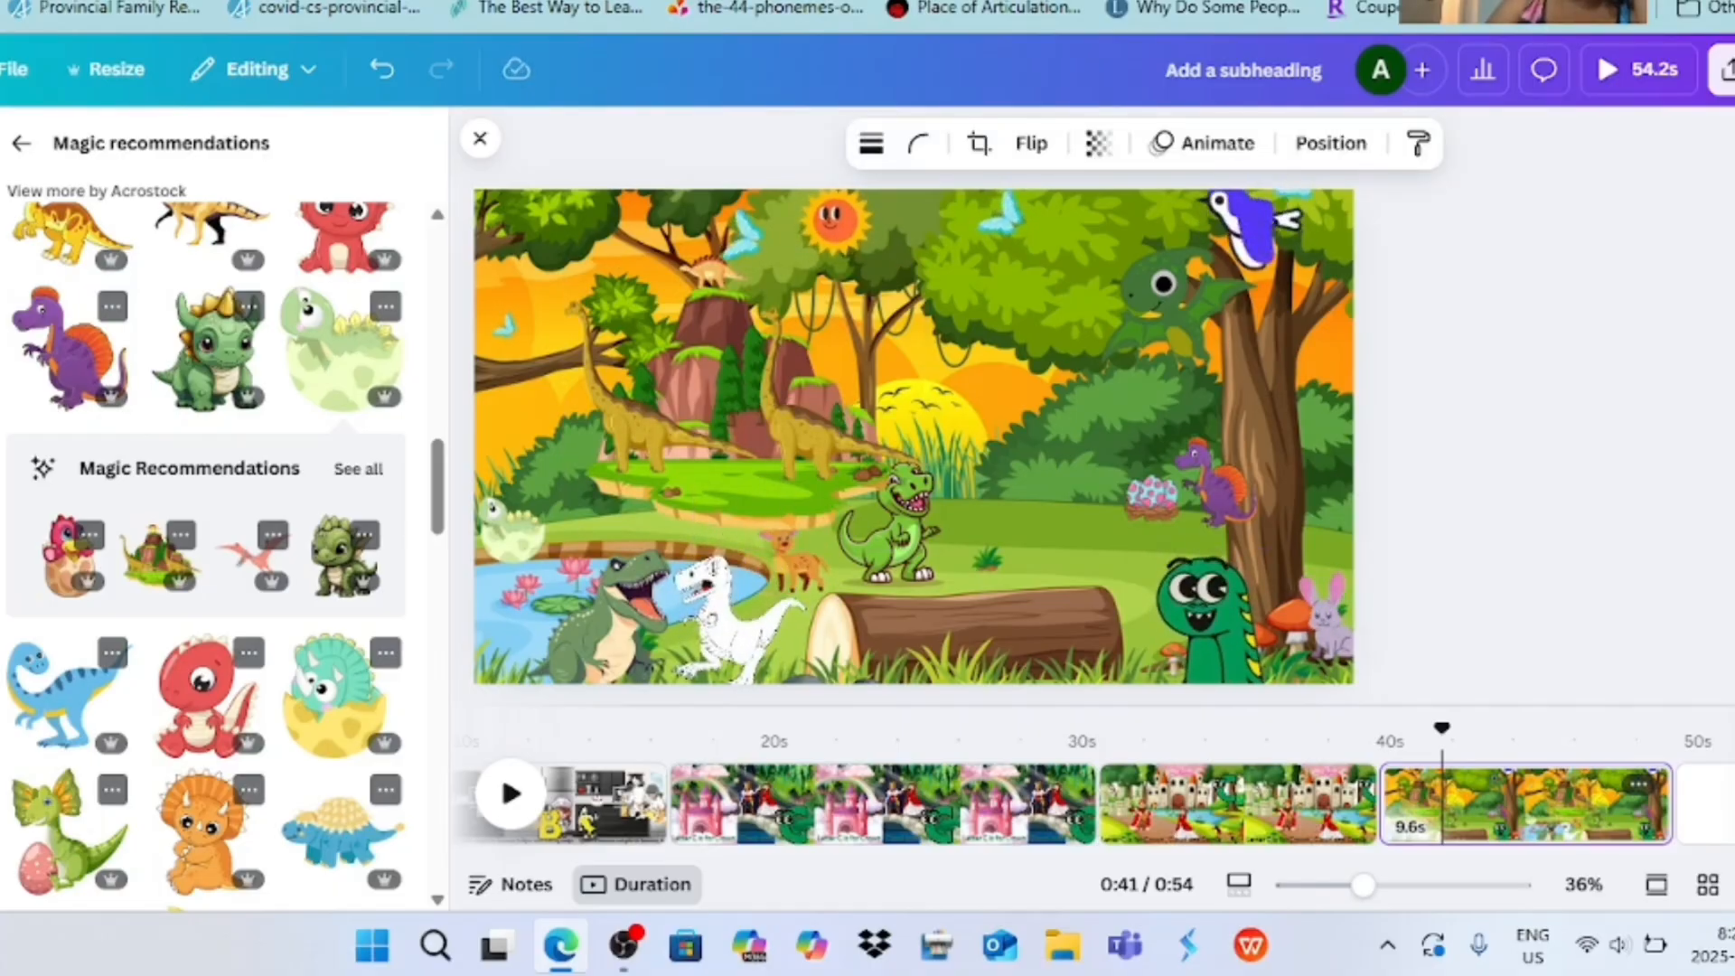
left_click_drag(723, 406, 743, 464)
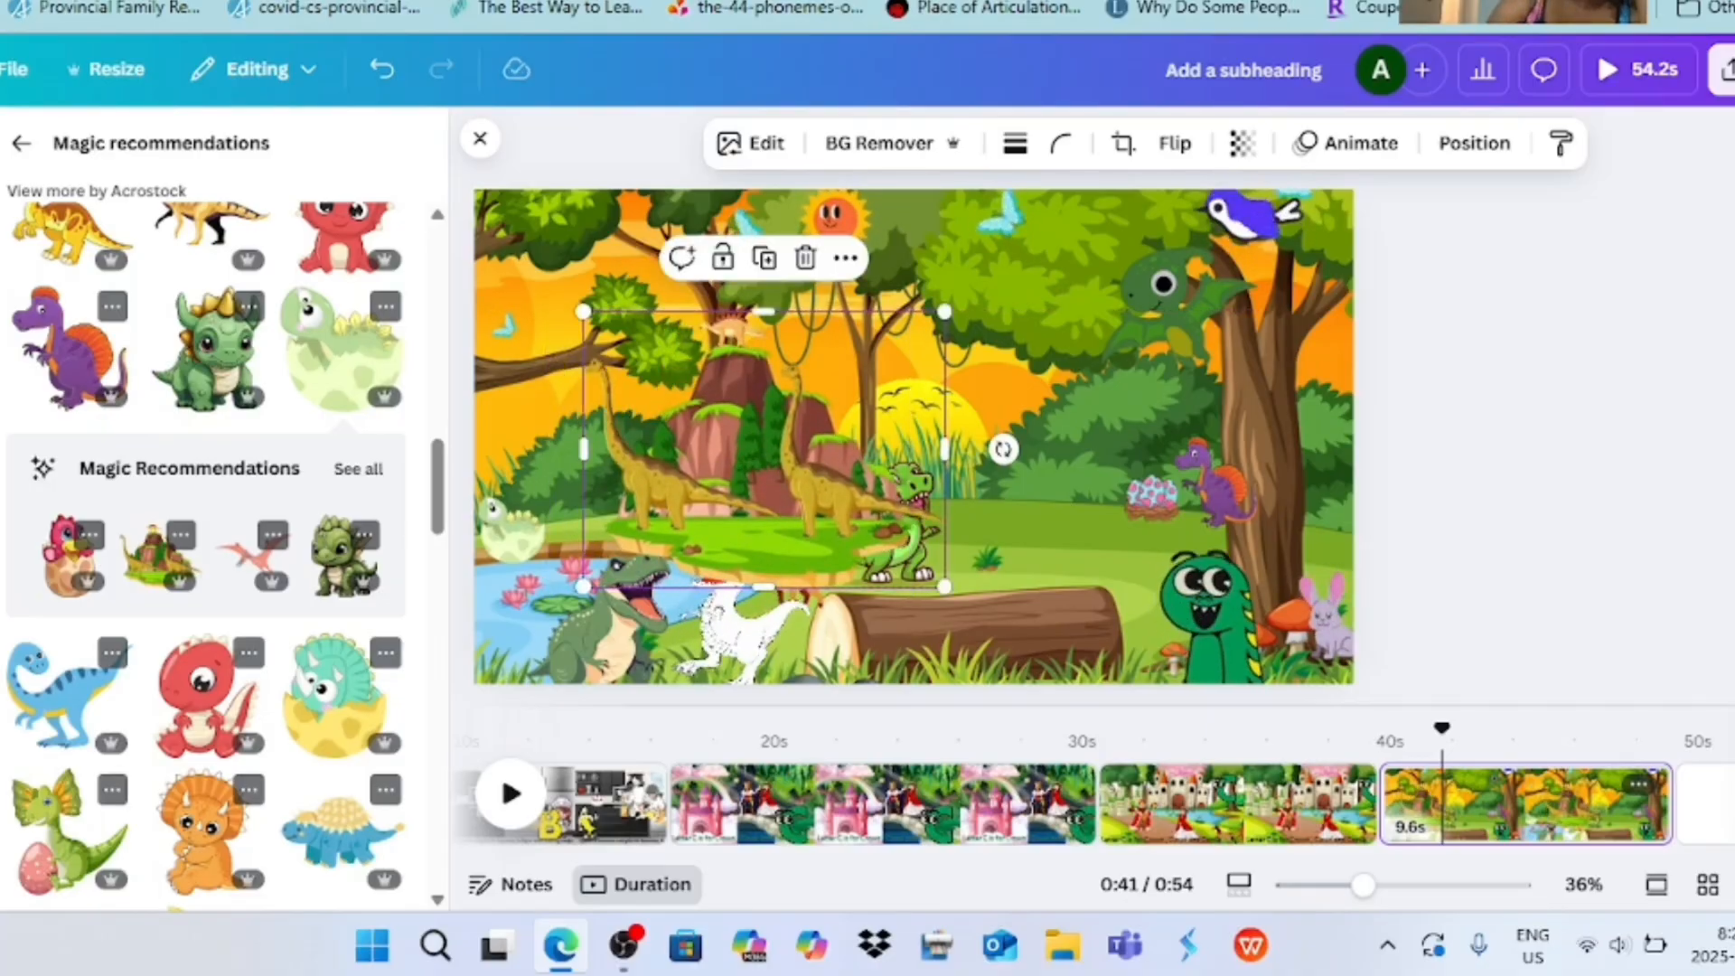
left_click(976, 604)
left_click(743, 465)
left_click_drag(944, 586, 969, 524)
left_click(976, 604)
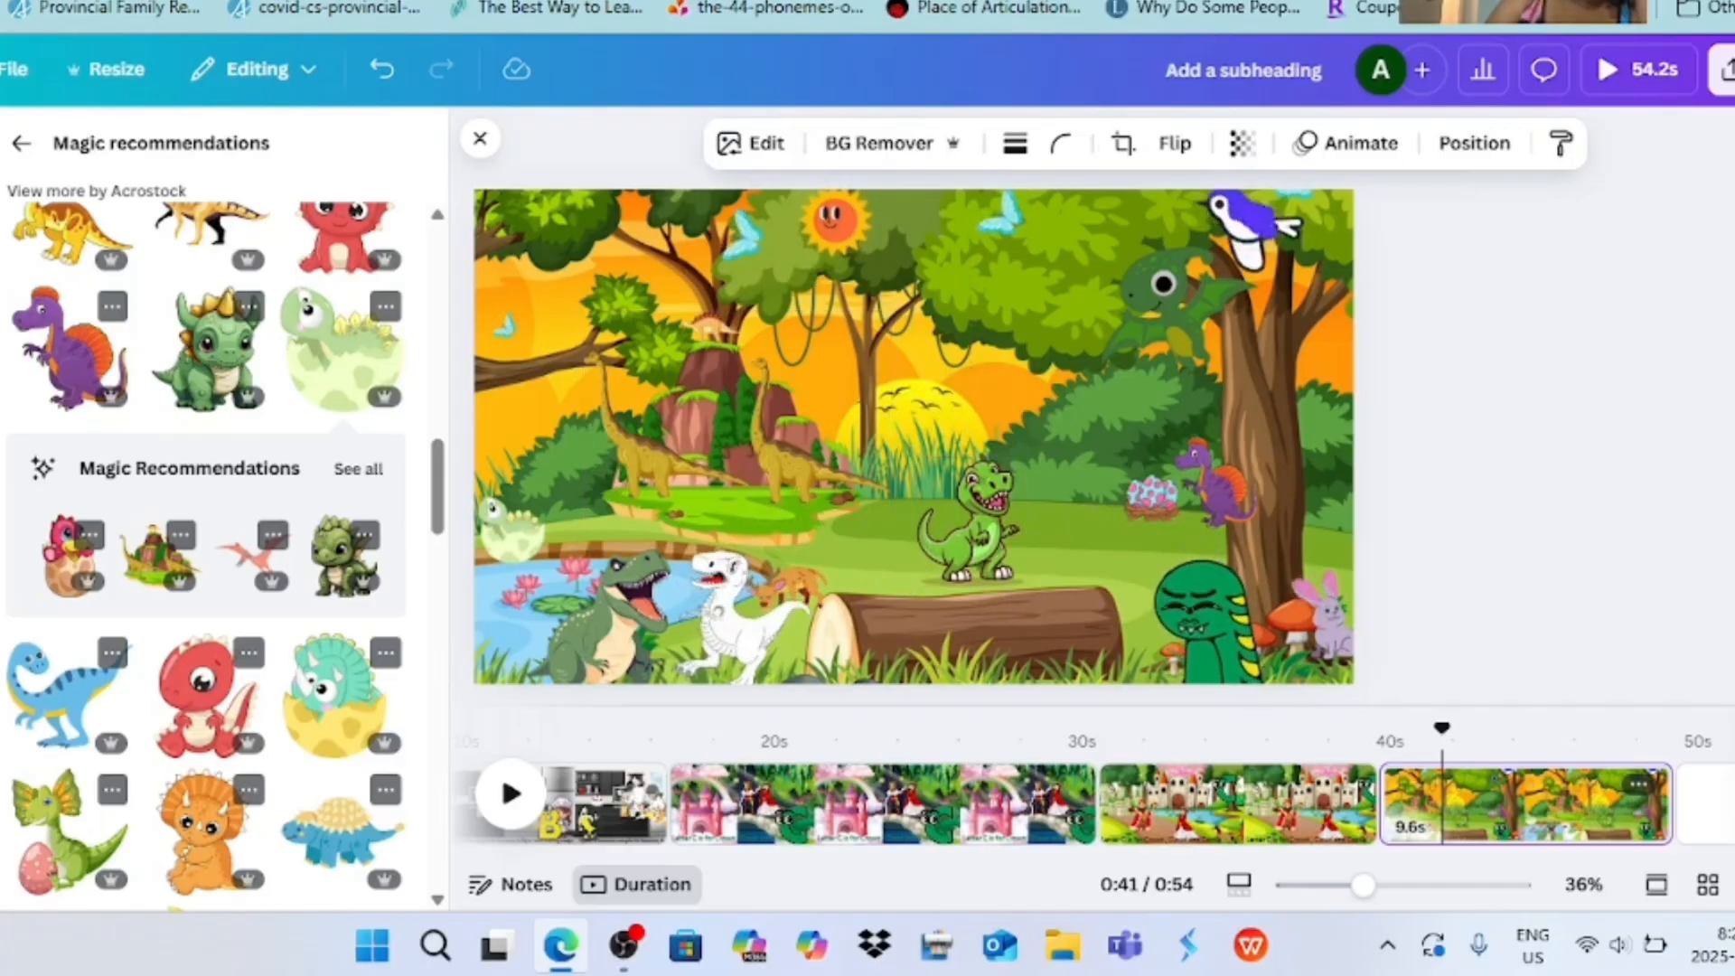
- Adjust the size and position of the white dinosaur by the pond and the deer next to the log
left_click(742, 623)
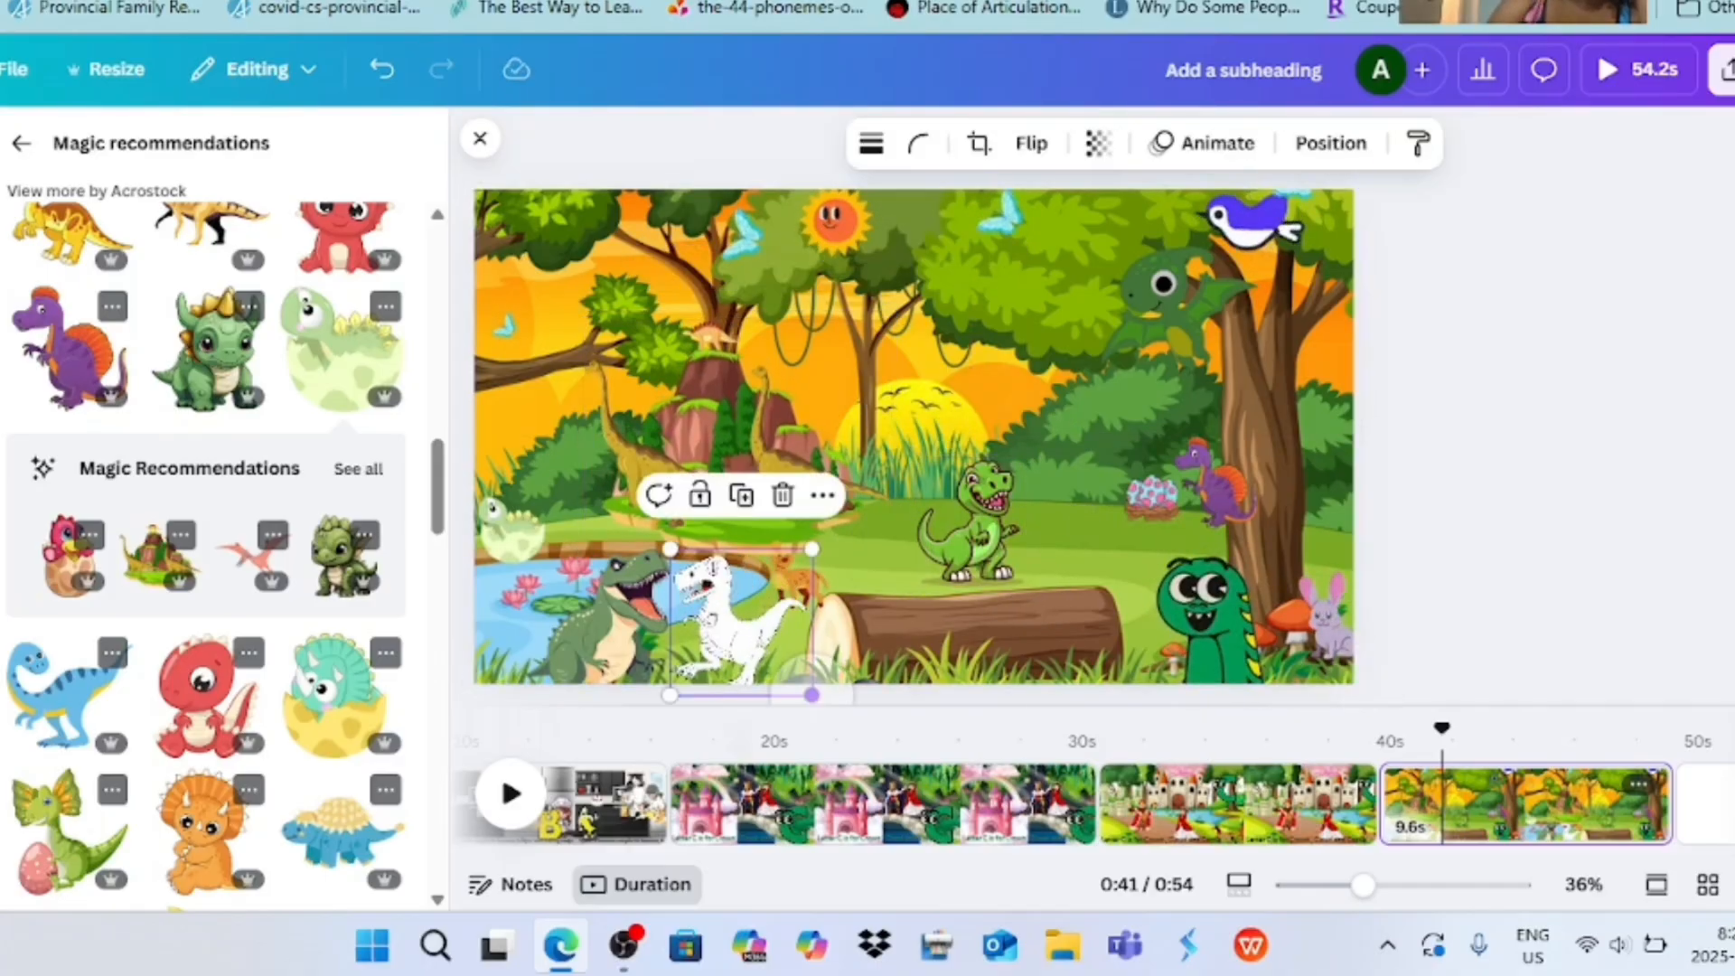
left_click(814, 633)
left_click(743, 623)
left_click(850, 623)
left_click(788, 578)
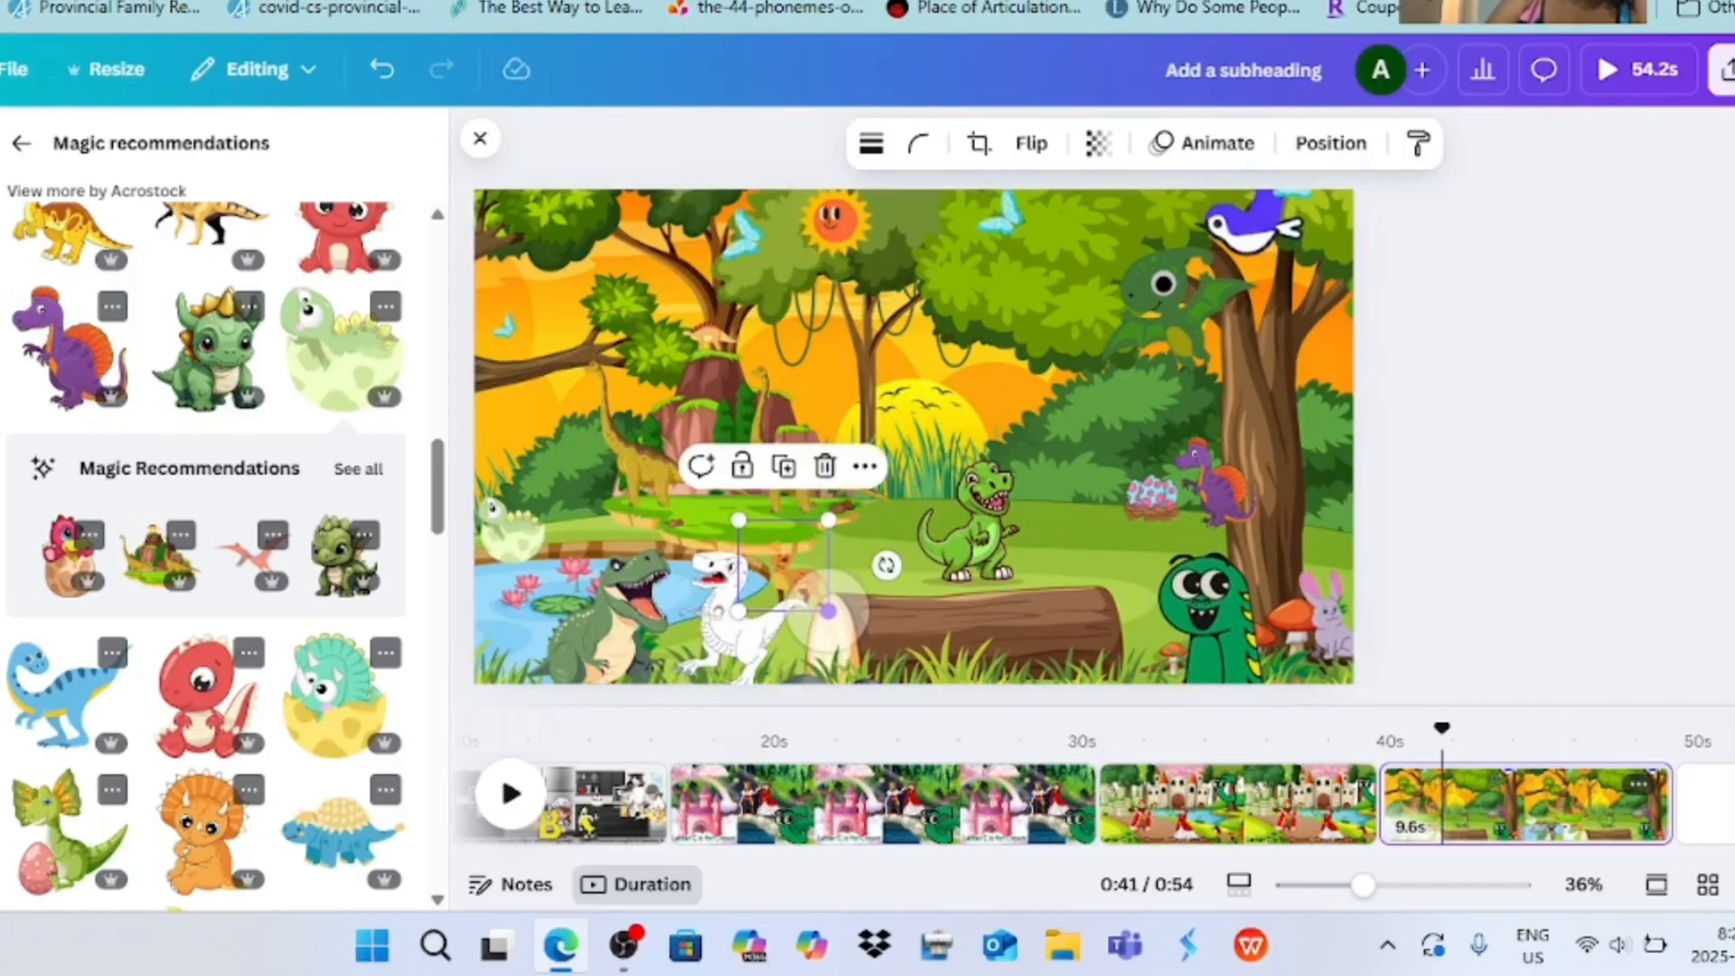
left_click_drag(788, 578, 796, 583)
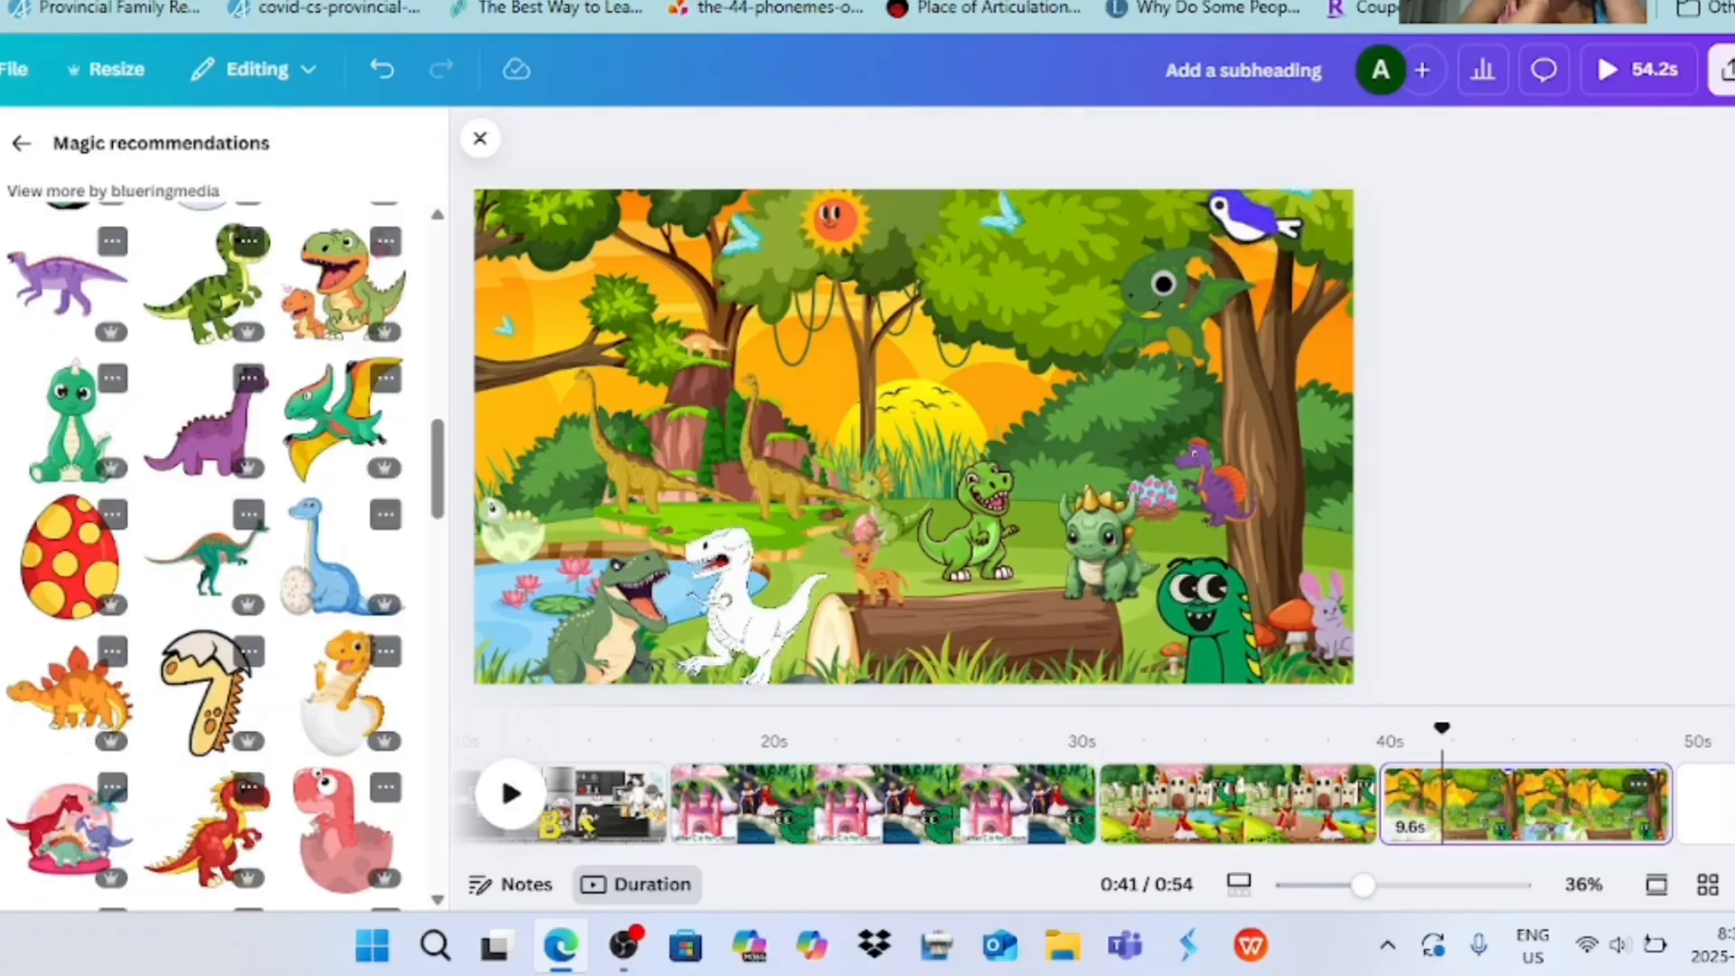
- Apply the Gradient animation to the small horned green dinosaur behind the log
left_click(1108, 542)
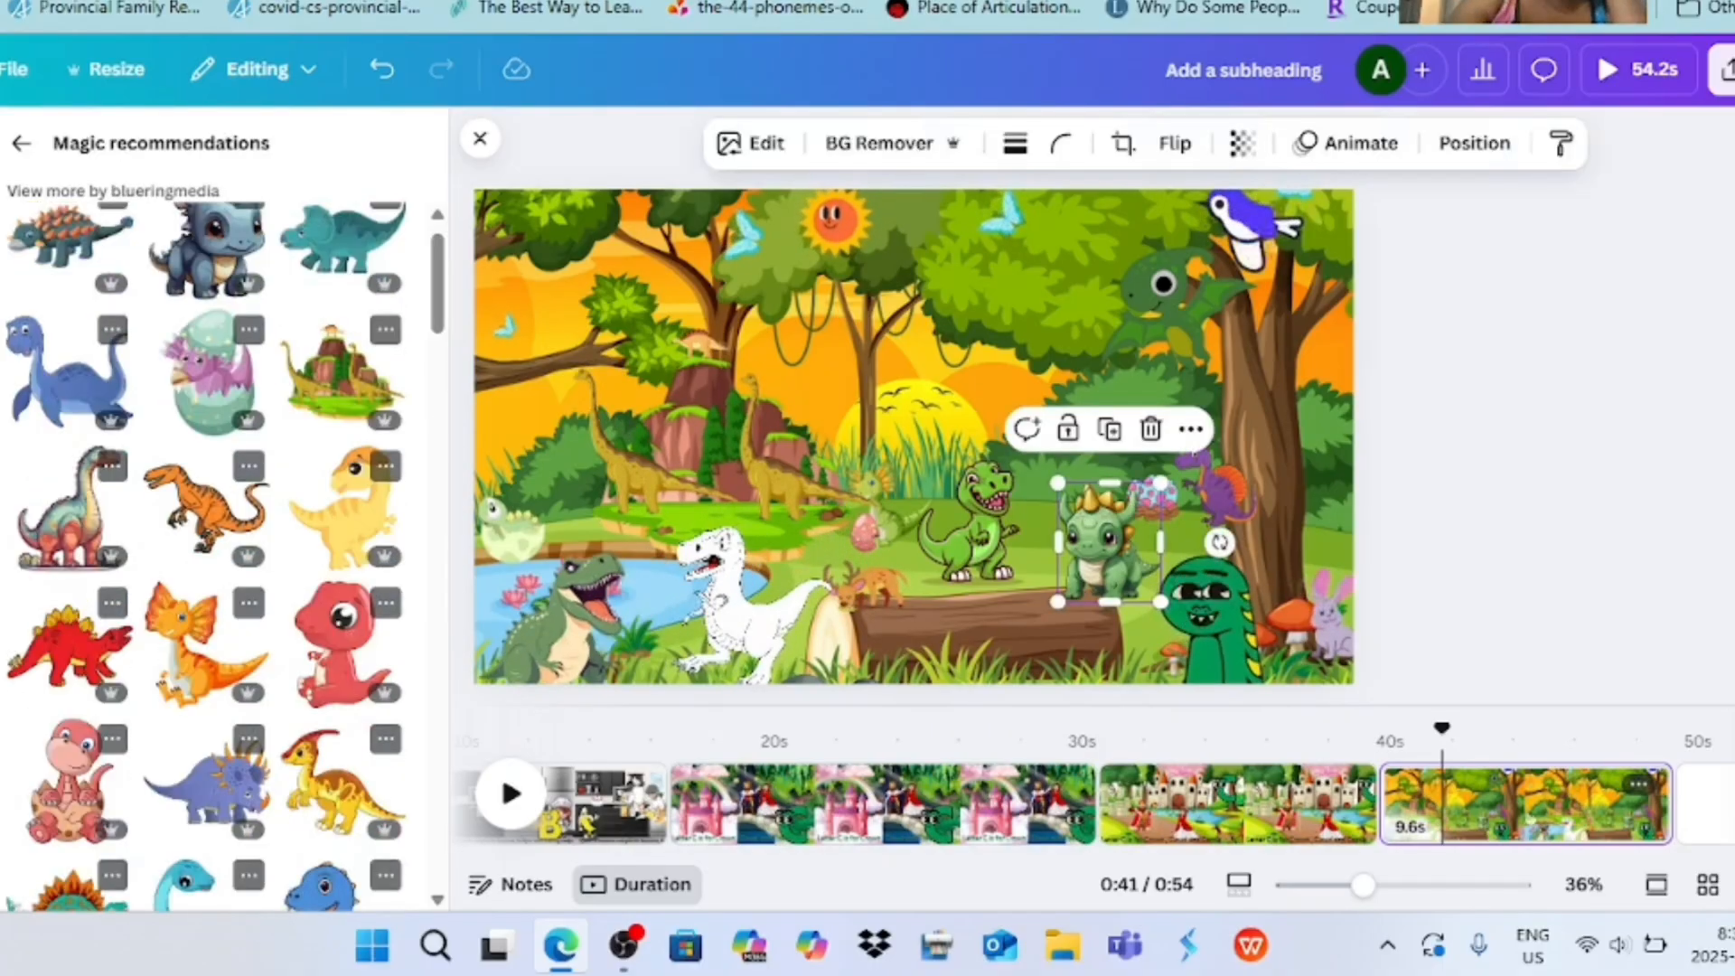
left_click(1344, 142)
scroll(217, 542, "down", 3)
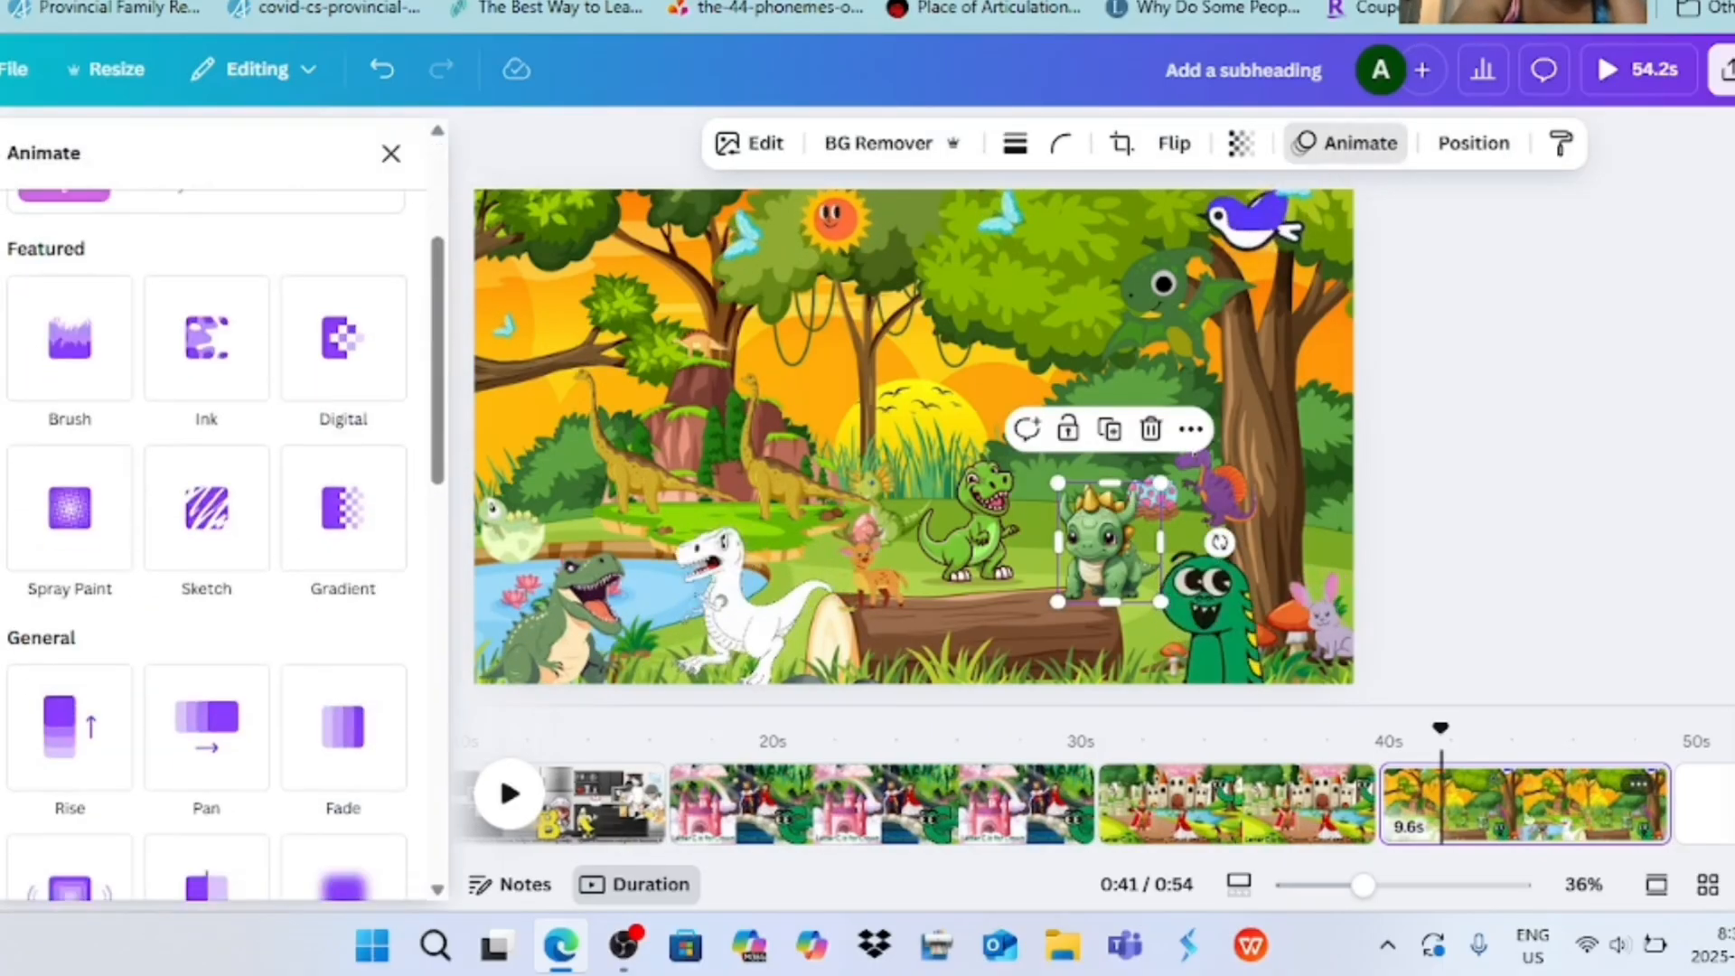
left_click(70, 507)
left_click(343, 506)
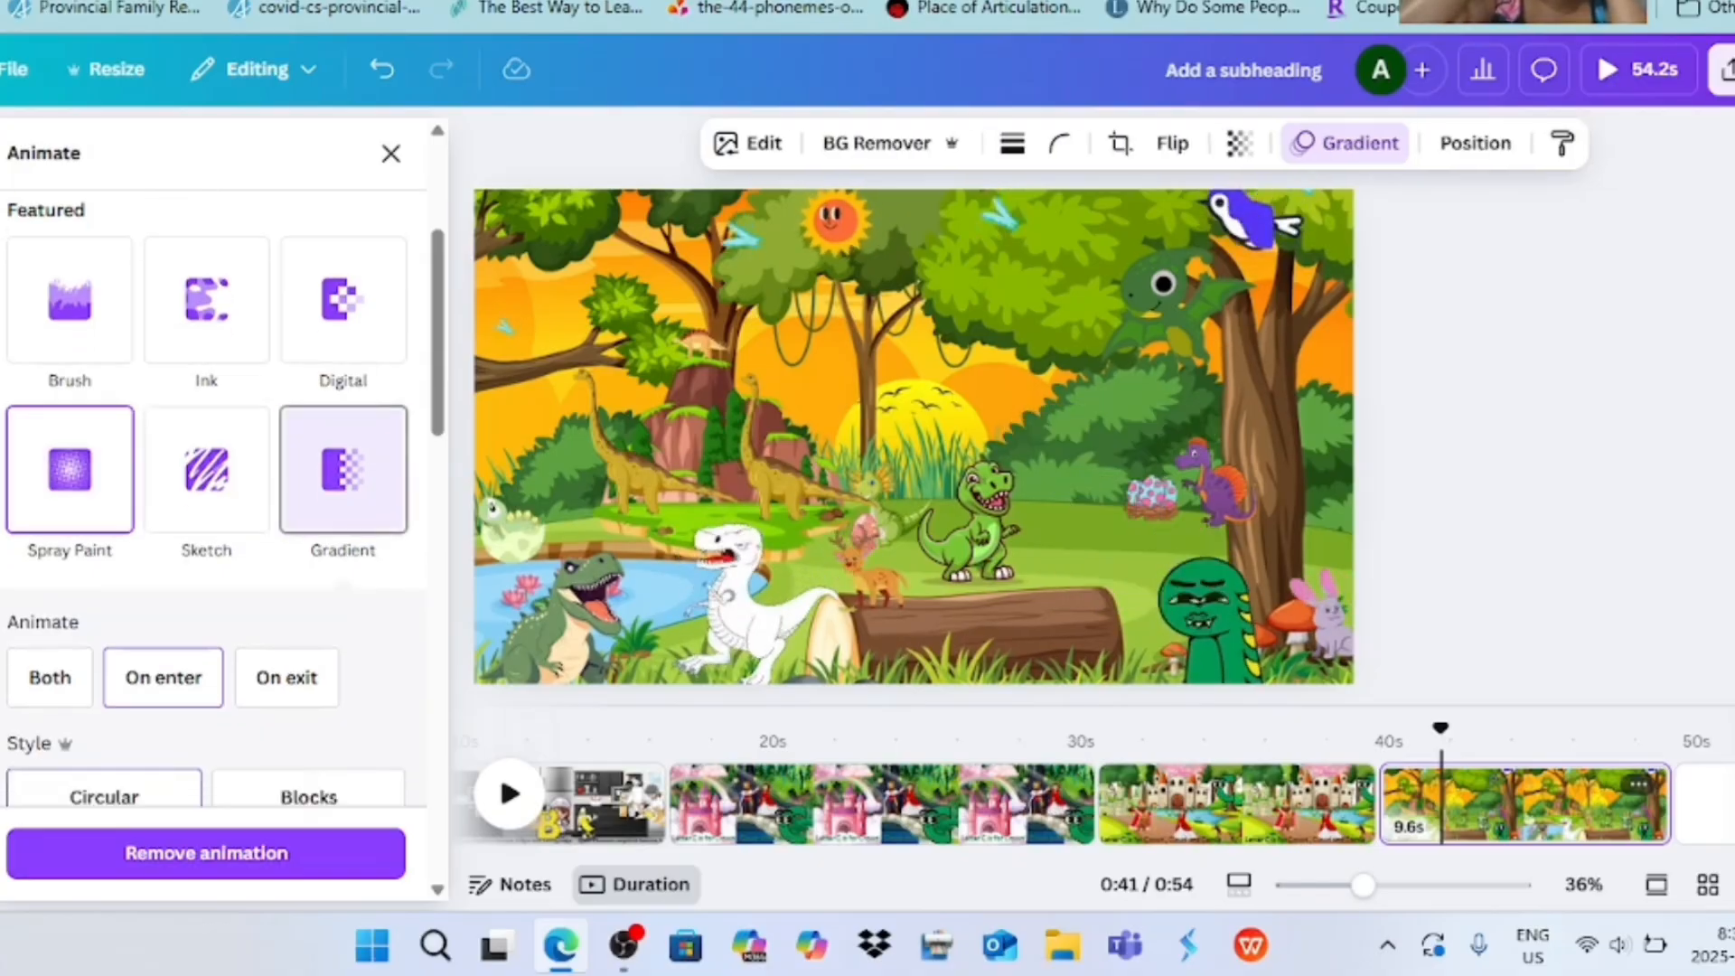
- Apply the Fade animation to the green T-rex and the Baseline animation to the purple dinosaur beside the eggs
left_click(969, 522)
left_click(343, 299)
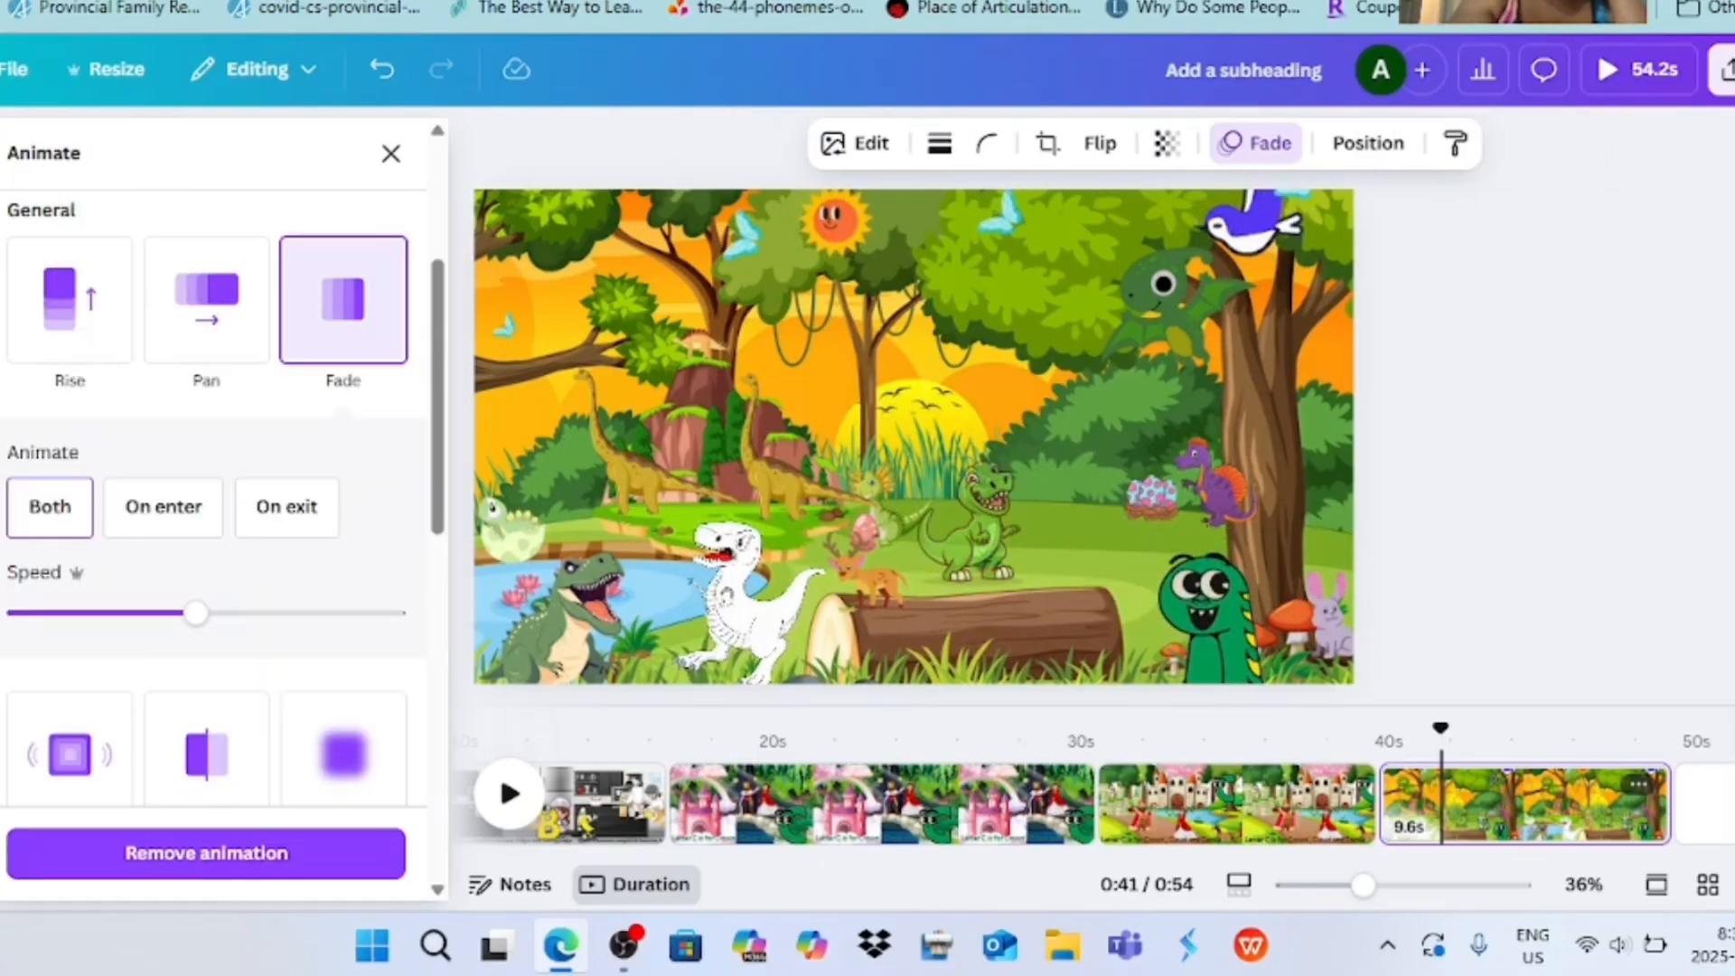
left_click(1210, 483)
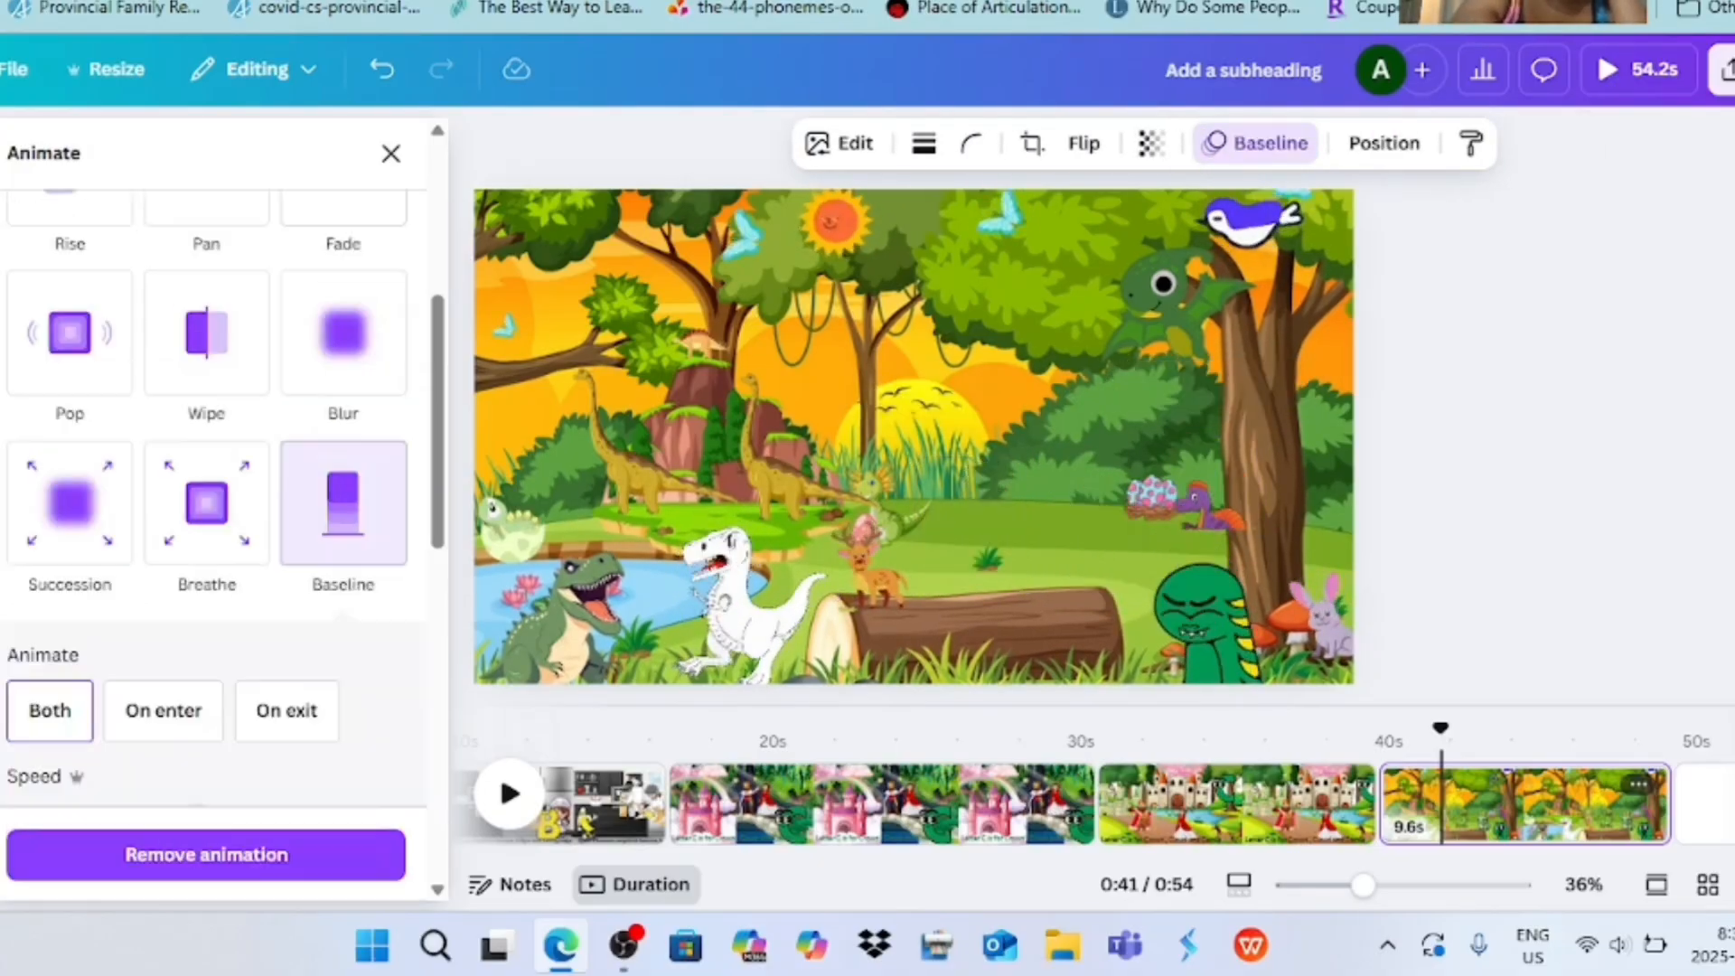
- Replace the flying green dinosaur's custom motion path with a new one running leftward across the sky
left_click(1170, 298)
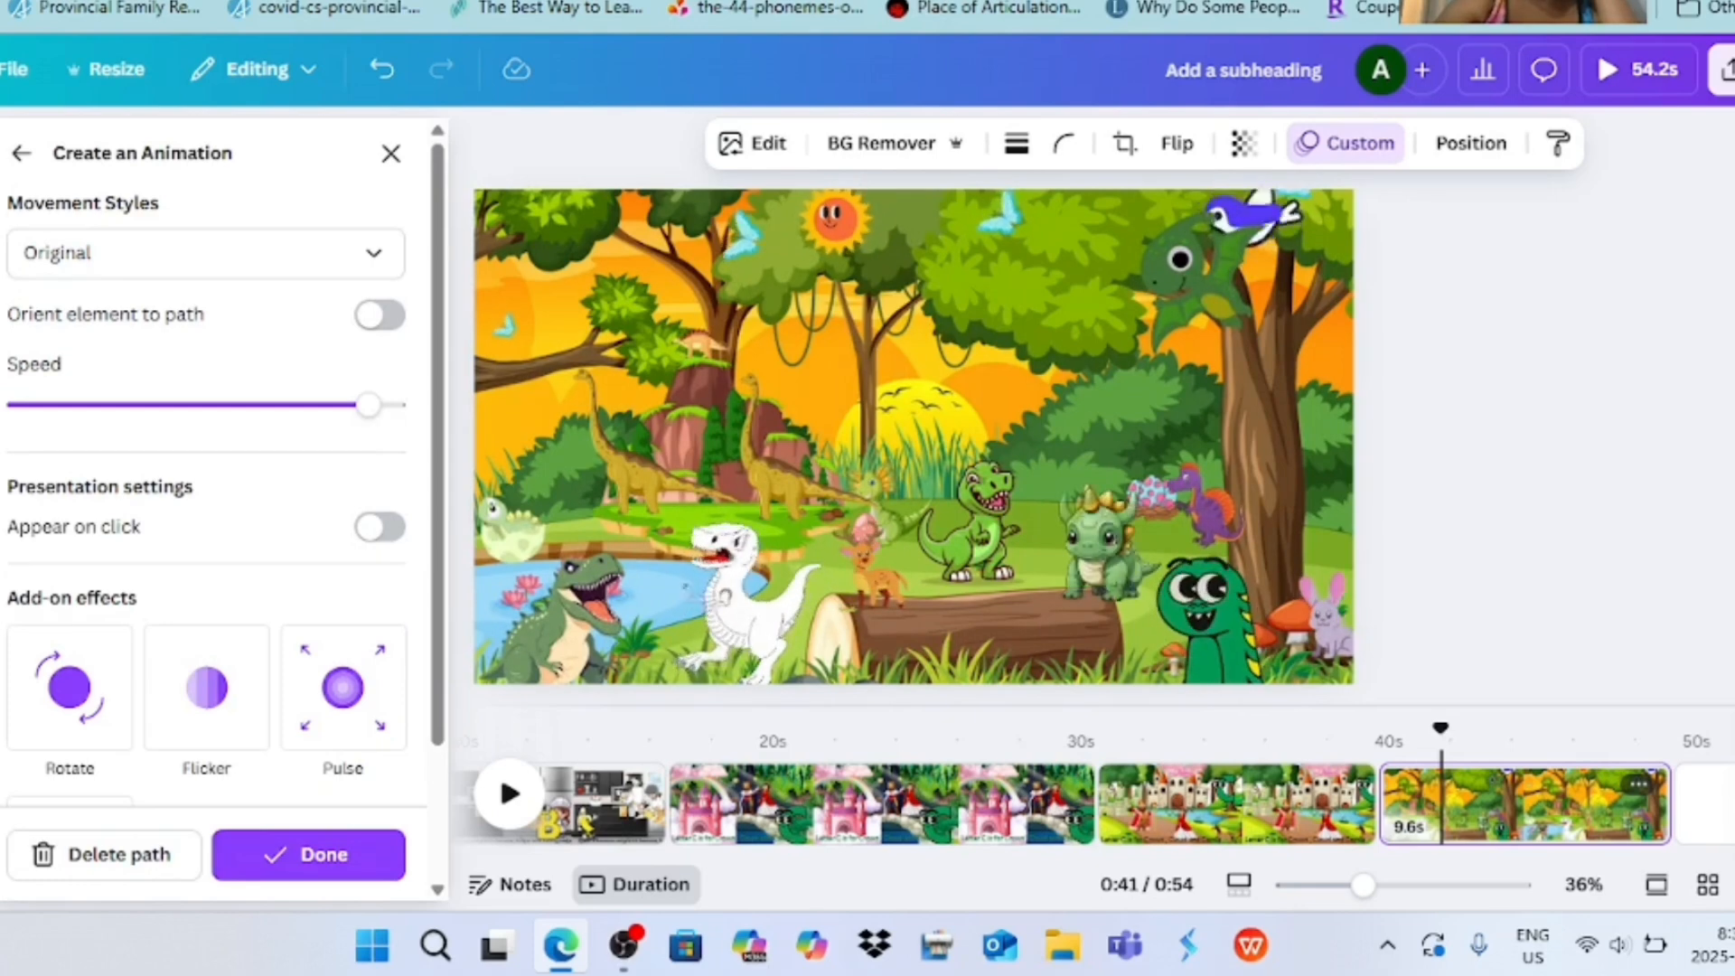
left_click(103, 854)
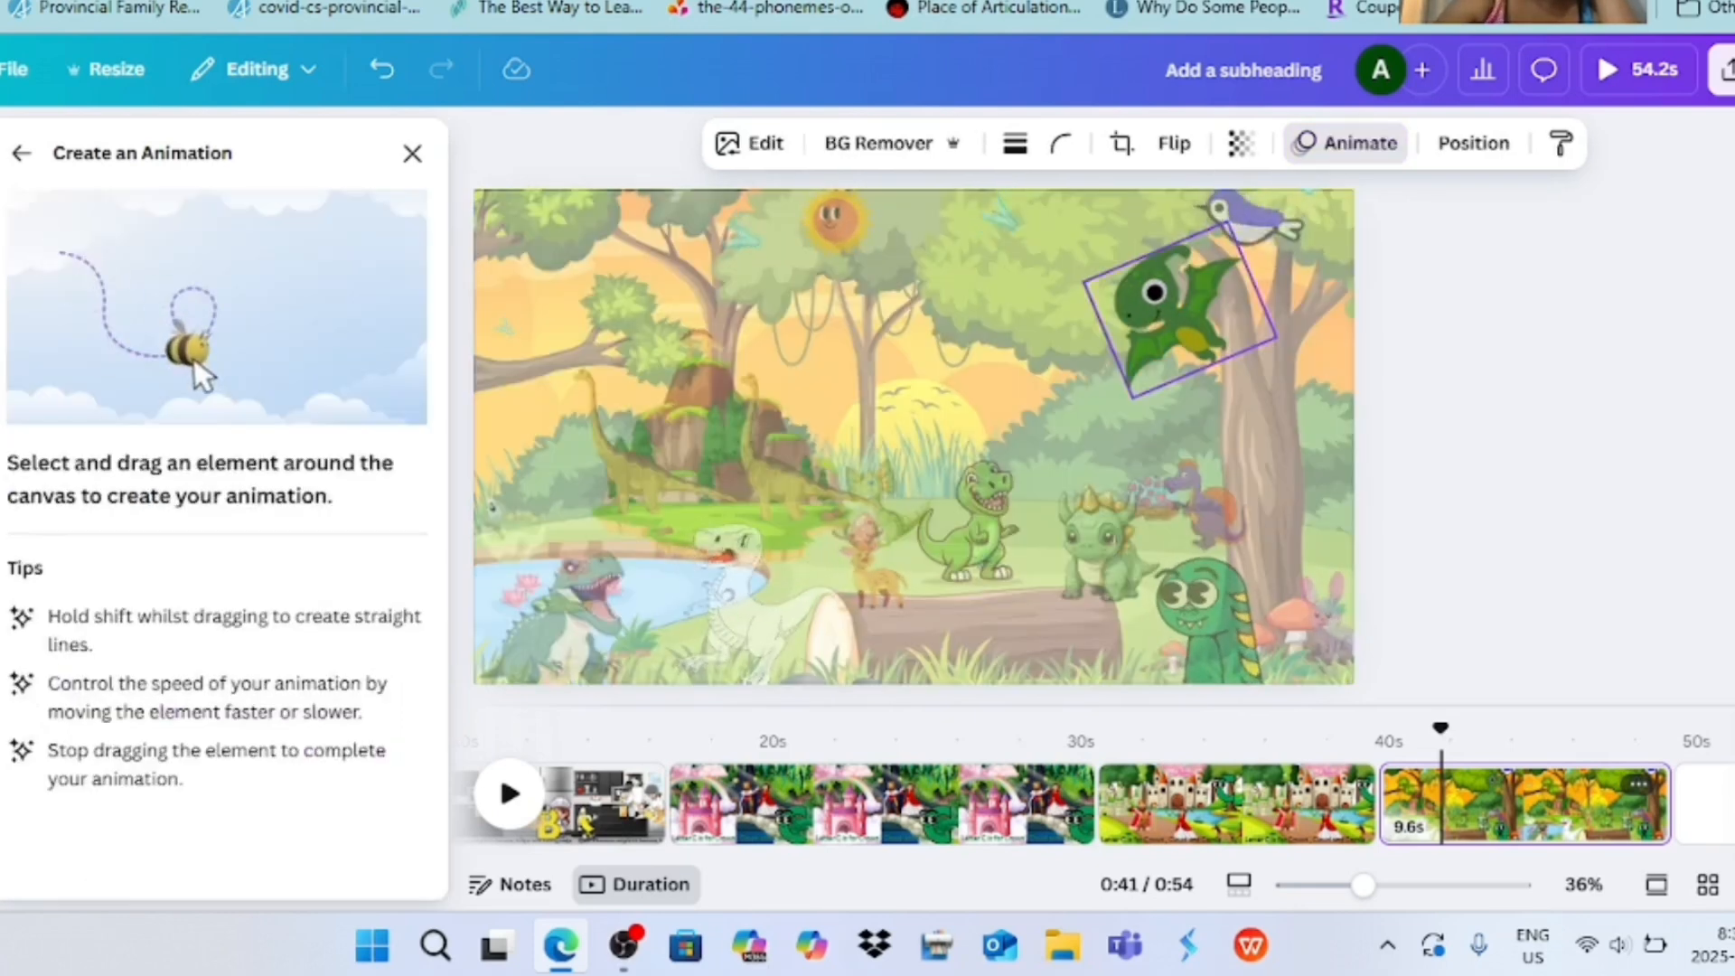
mouse_move(1166, 298)
left_mouse_down()
mouse_move(1015, 263)
mouse_move(578, 271)
left_mouse_up()
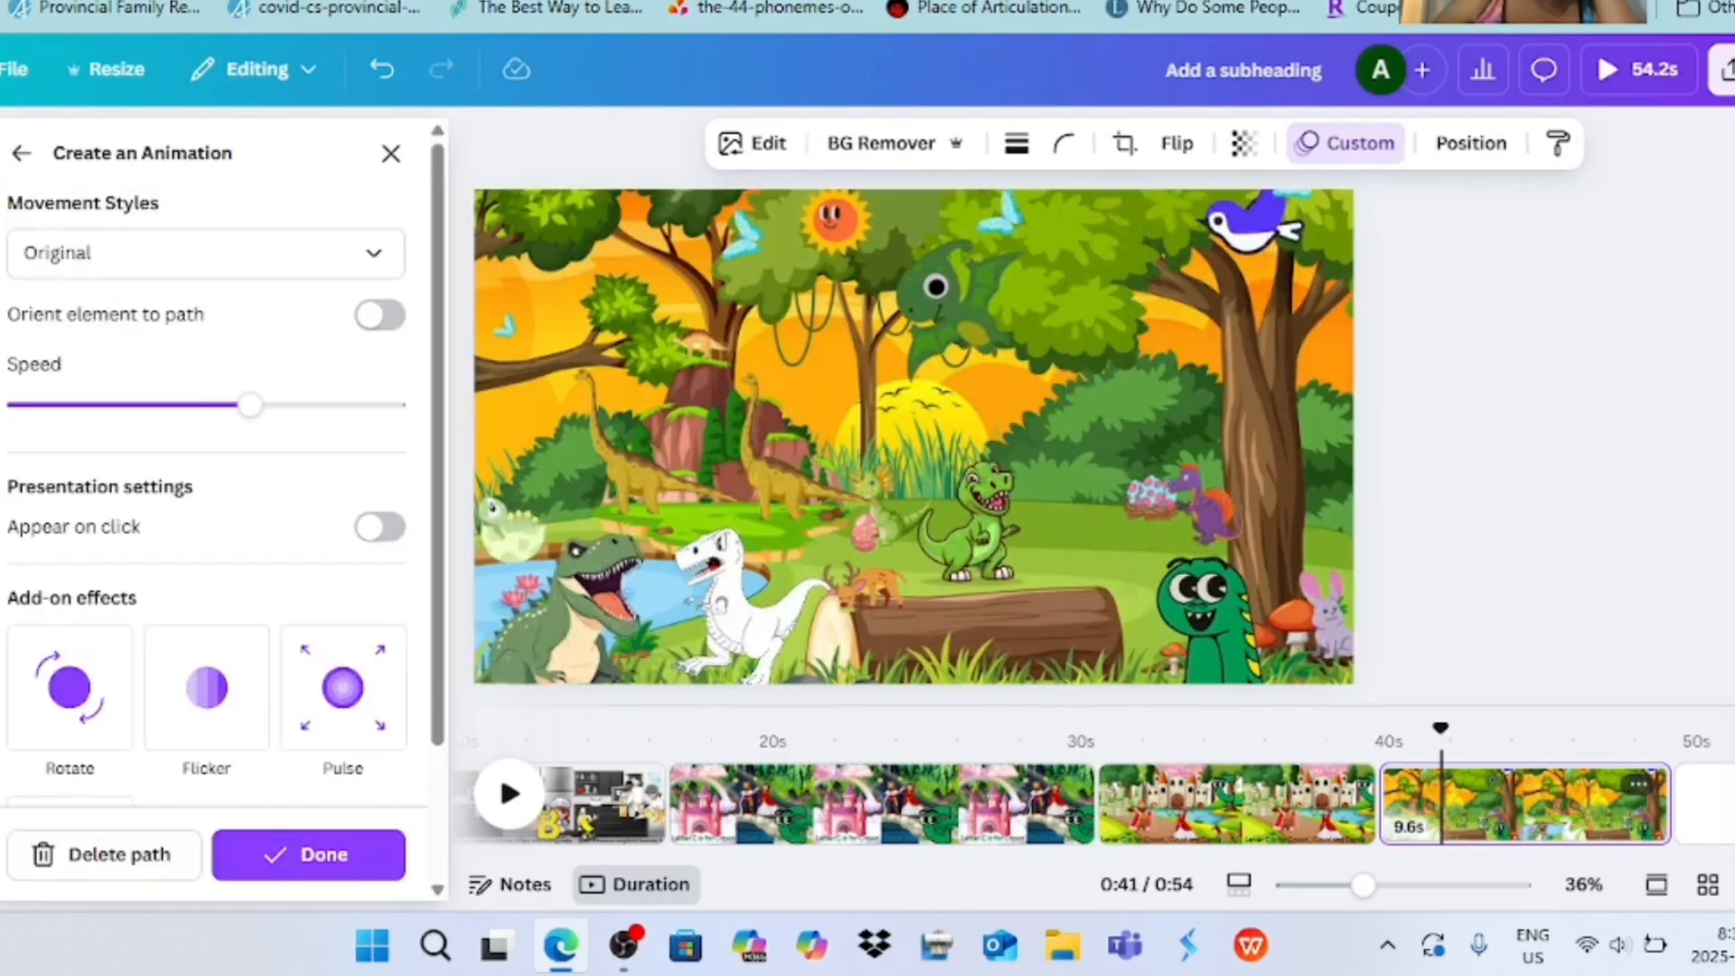
left_click(969, 522)
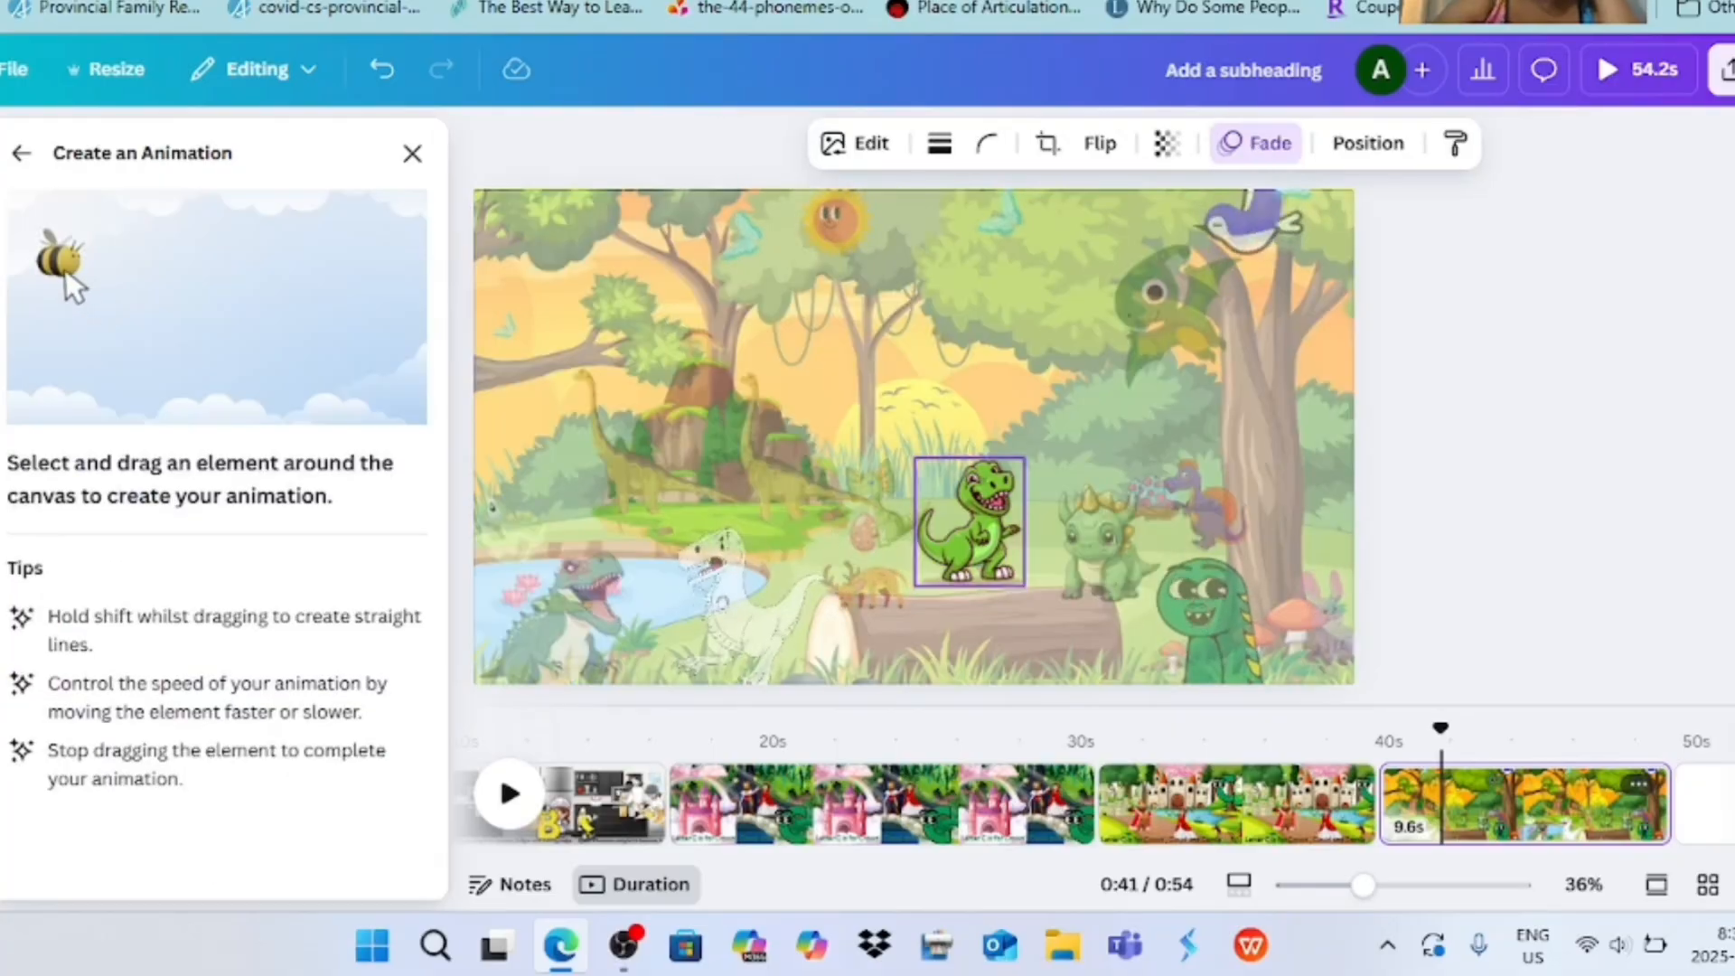
key("Escape")
left_click(1442, 332)
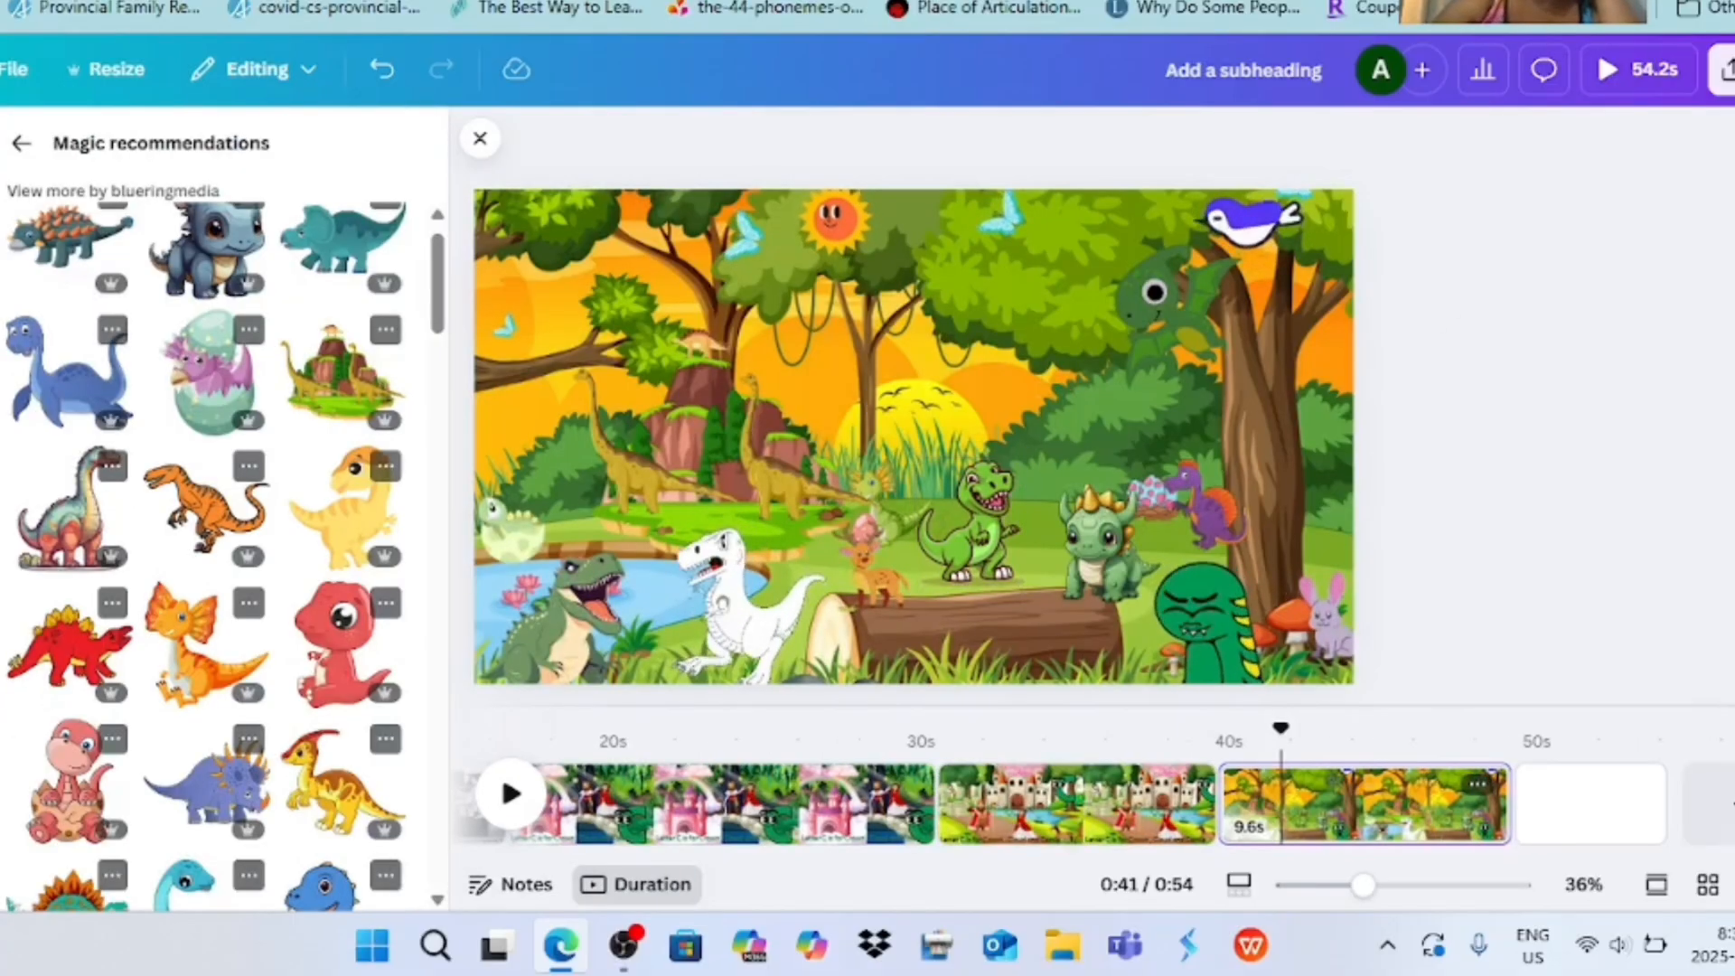
left_click(1108, 542)
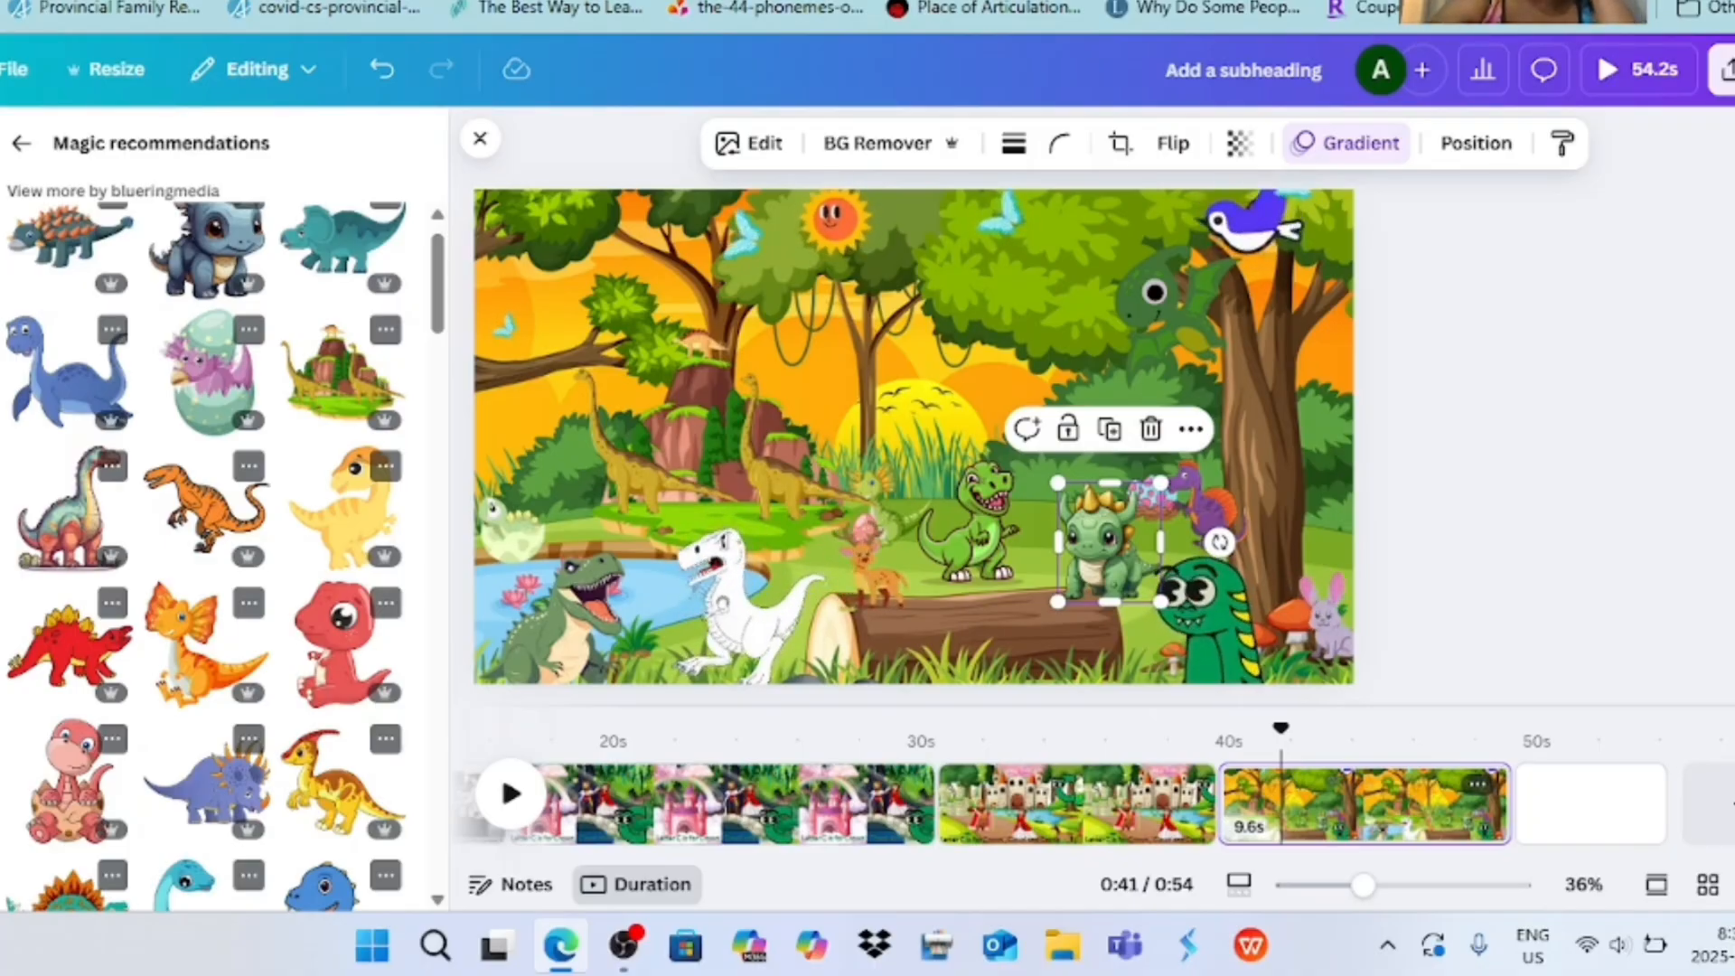
key("Escape")
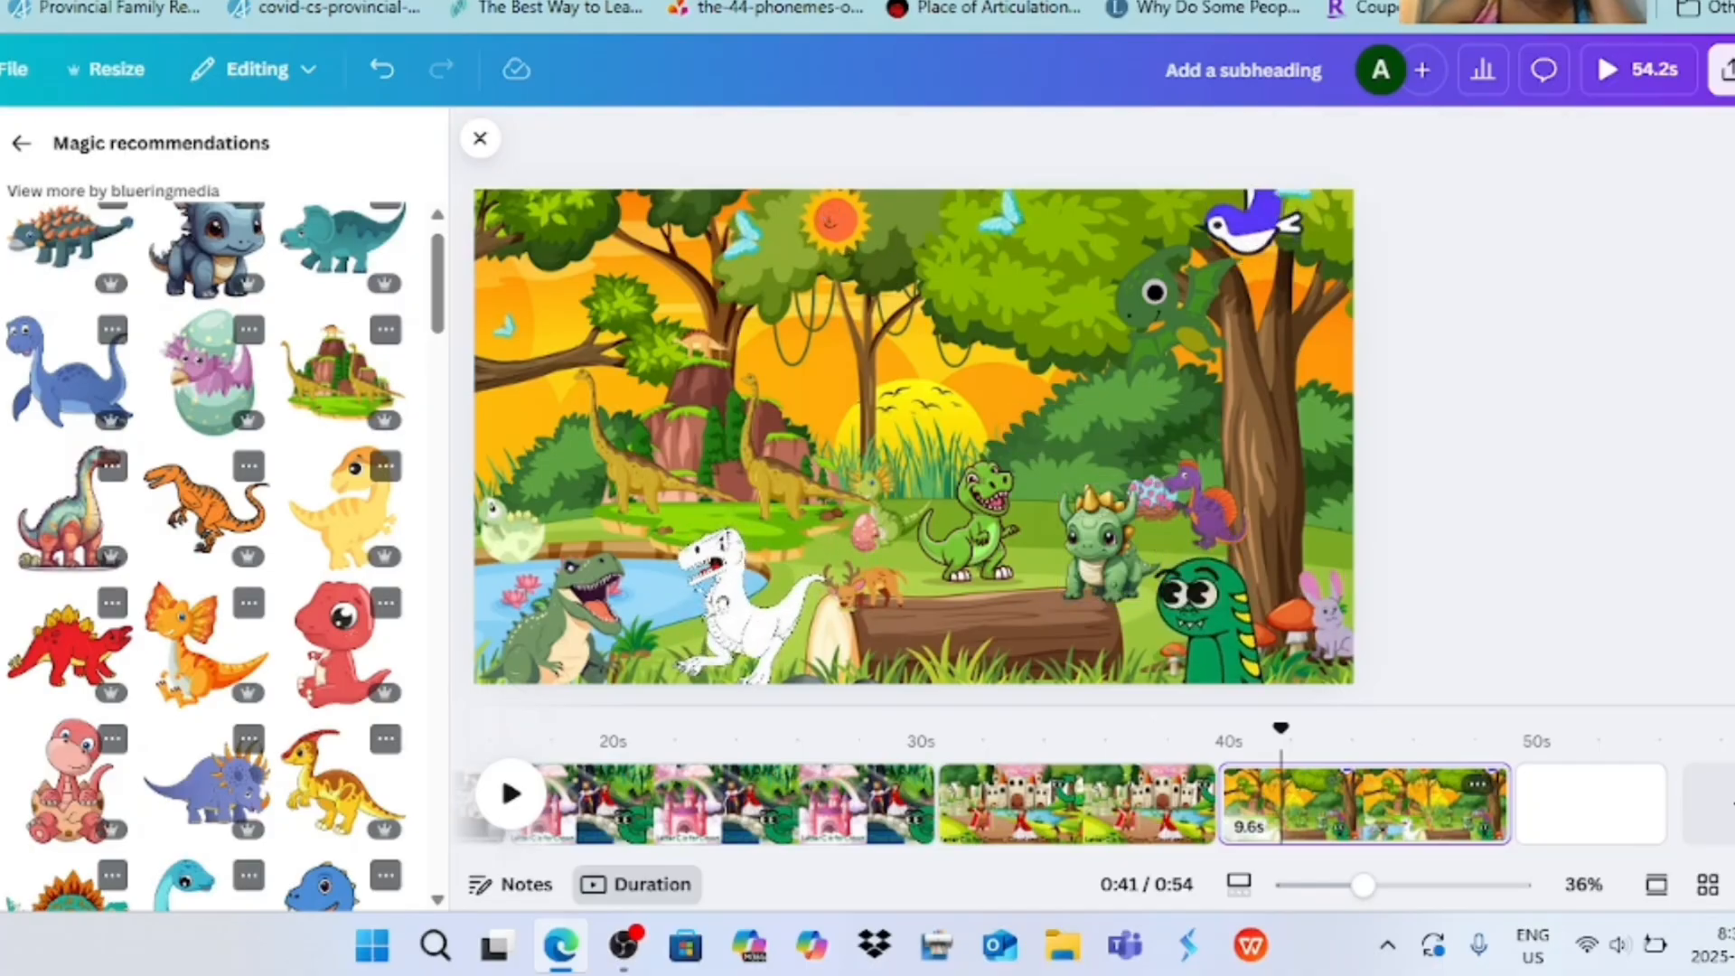
- Return to the animated dinosaur search results and open the blank page following the dinosaur forest scene
scroll(206, 551, "up", 1)
left_click(21, 142)
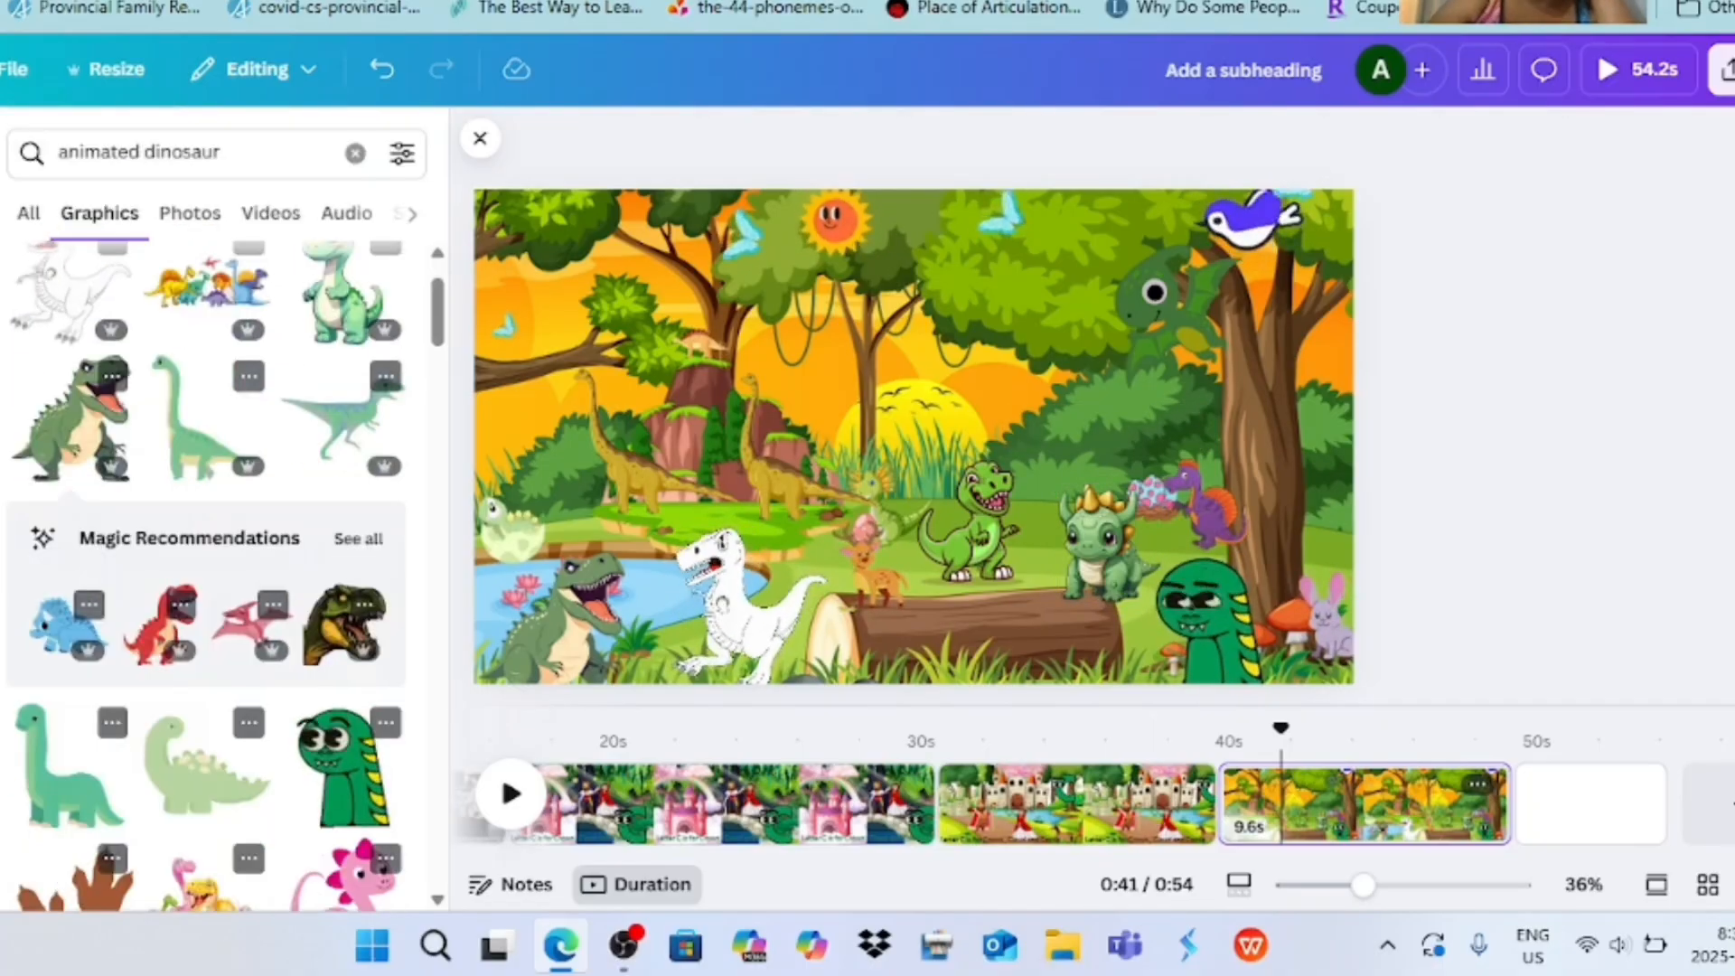
left_click(1576, 803)
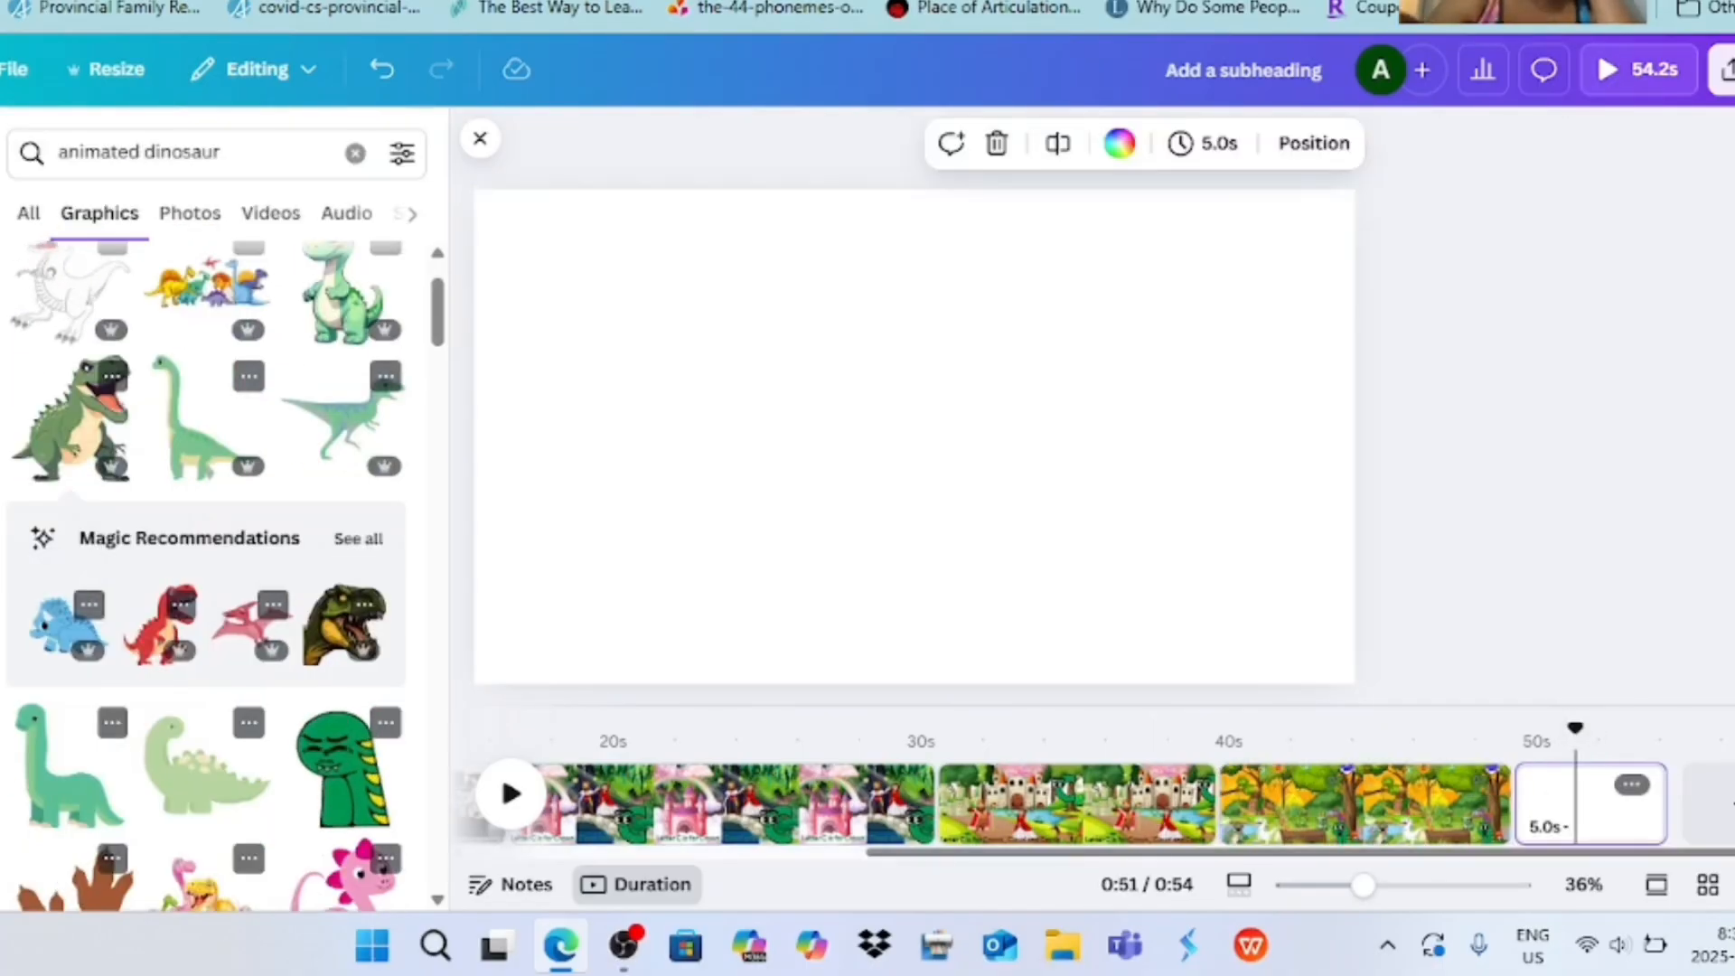
key("ctrl+Tab")
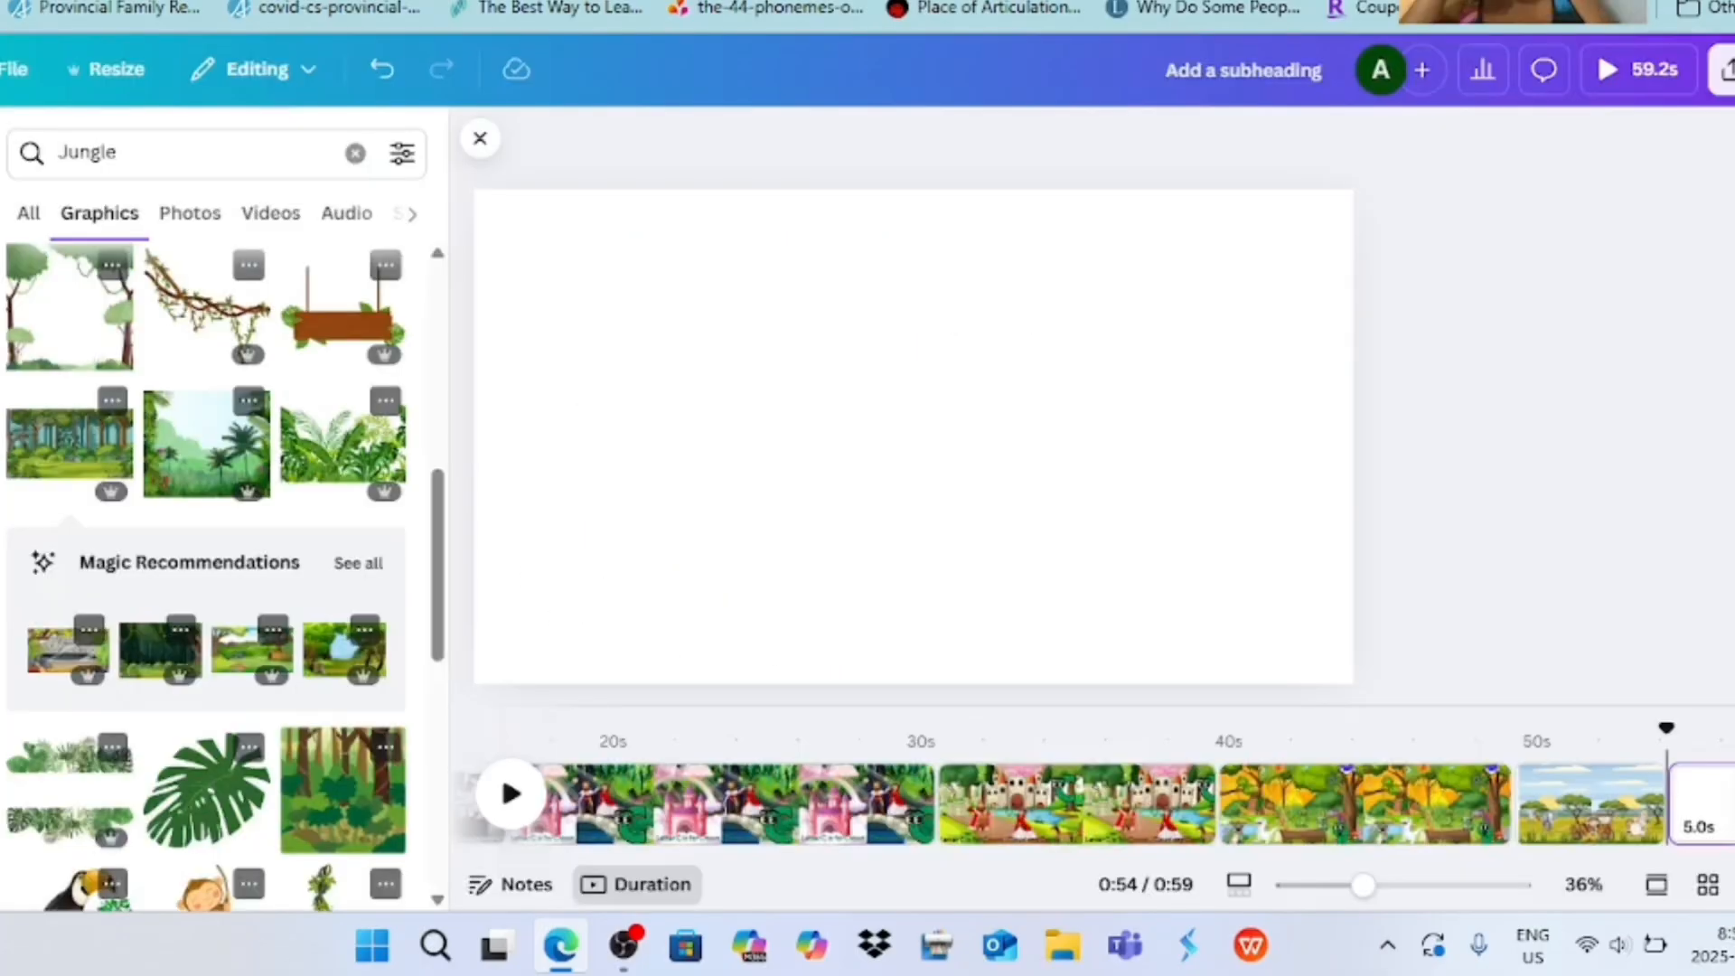
- Add the jungle forest scene graphic to the blank page and enlarge it to fill the whole page
left_click(70, 443)
left_click_drag(911, 435, 830, 384)
left_click_drag(1187, 586, 1354, 684)
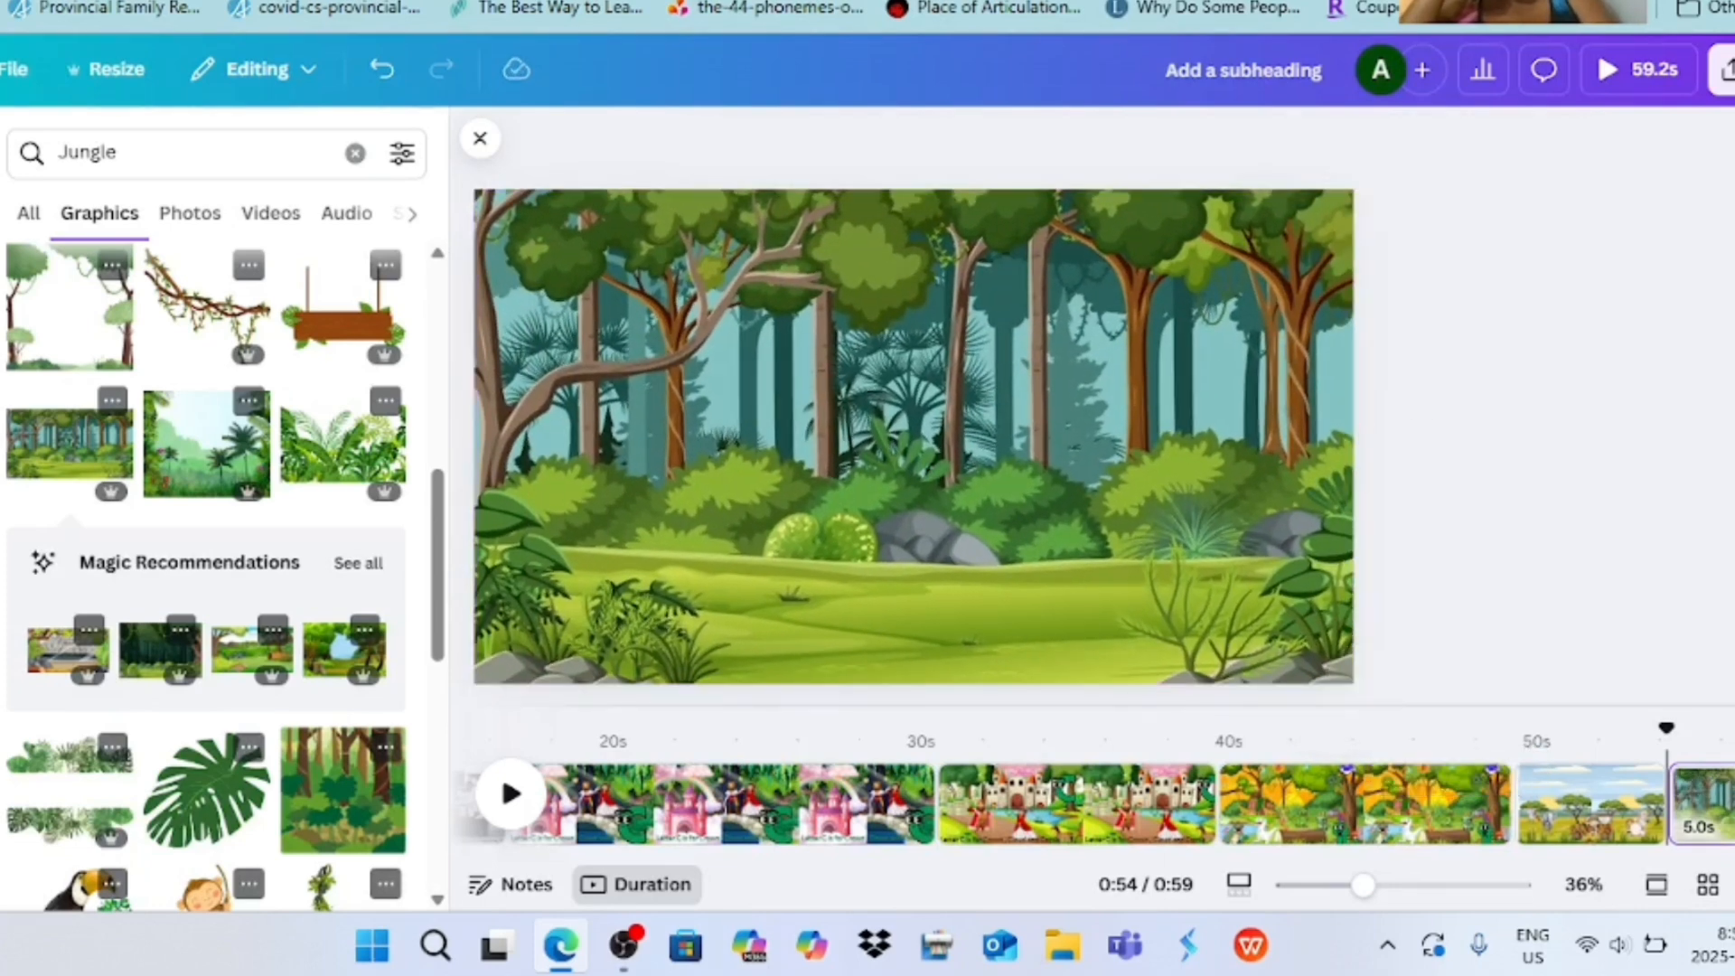
- Add the graphic of grouped jungle animals, shrink it, and place it along the lower-left edge of the clearing
scroll(206, 578, "down", 6)
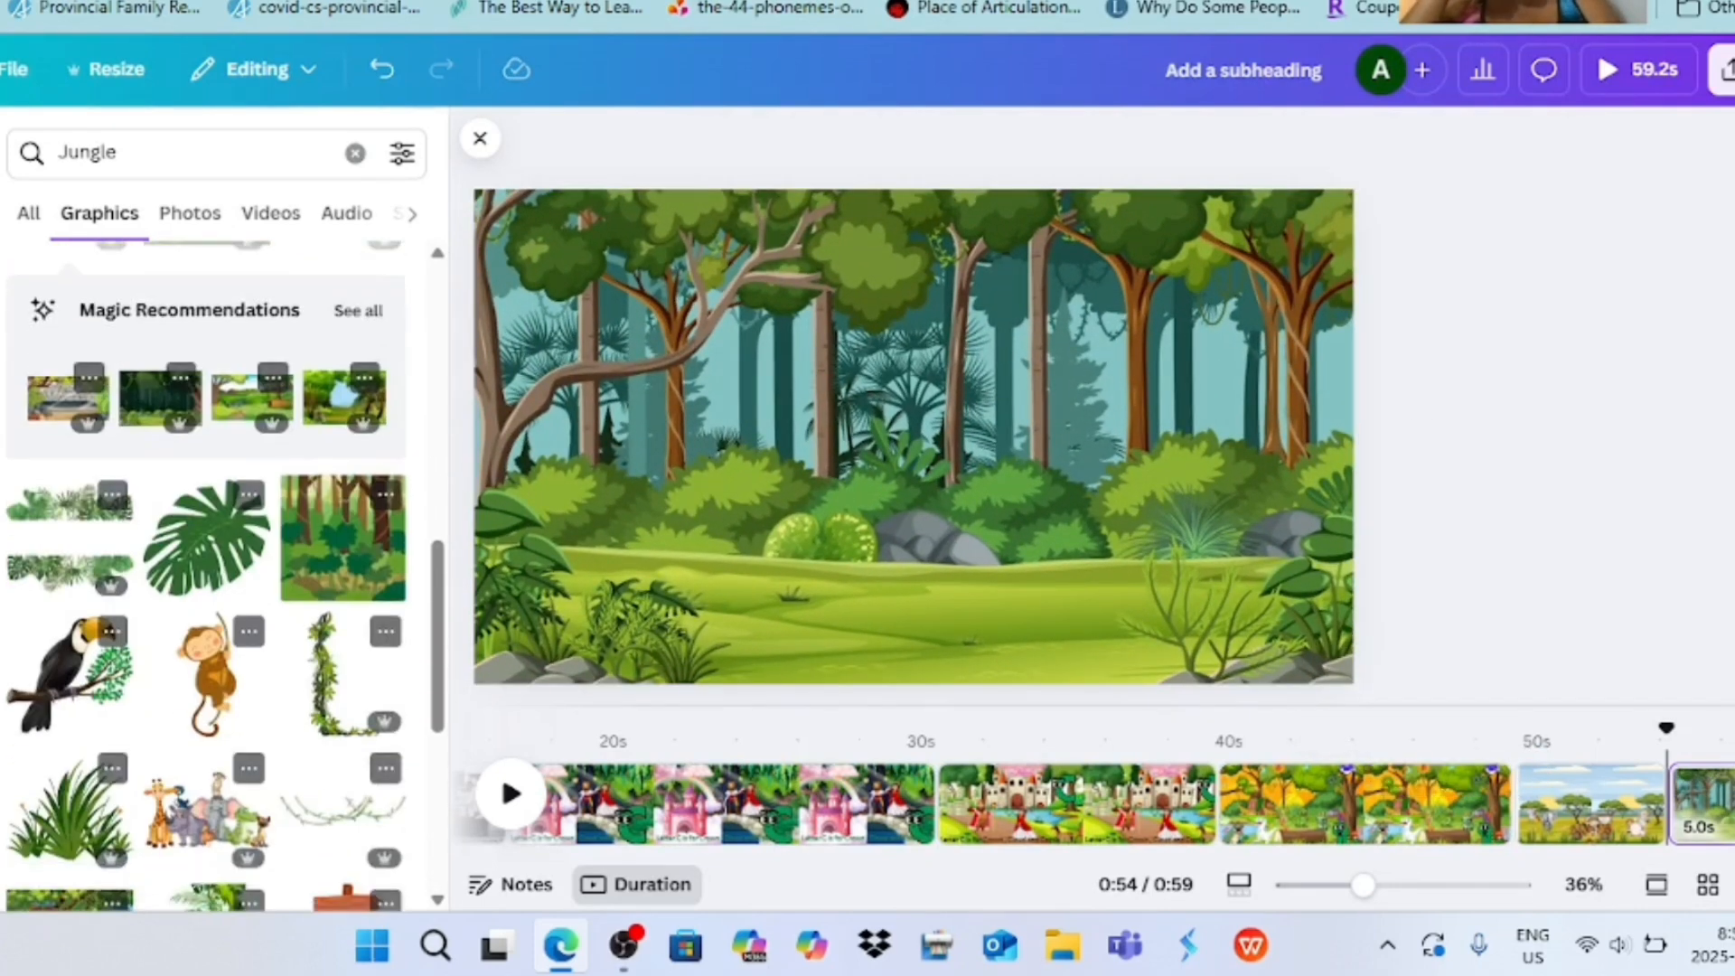
left_click(207, 482)
left_click_drag(1249, 239, 884, 457)
left_click_drag(733, 550, 763, 623)
- Add the jeep full of animals from the Safari graphics results, shrink it, and place it on the clearing's right side
scroll(206, 578, "up", 12)
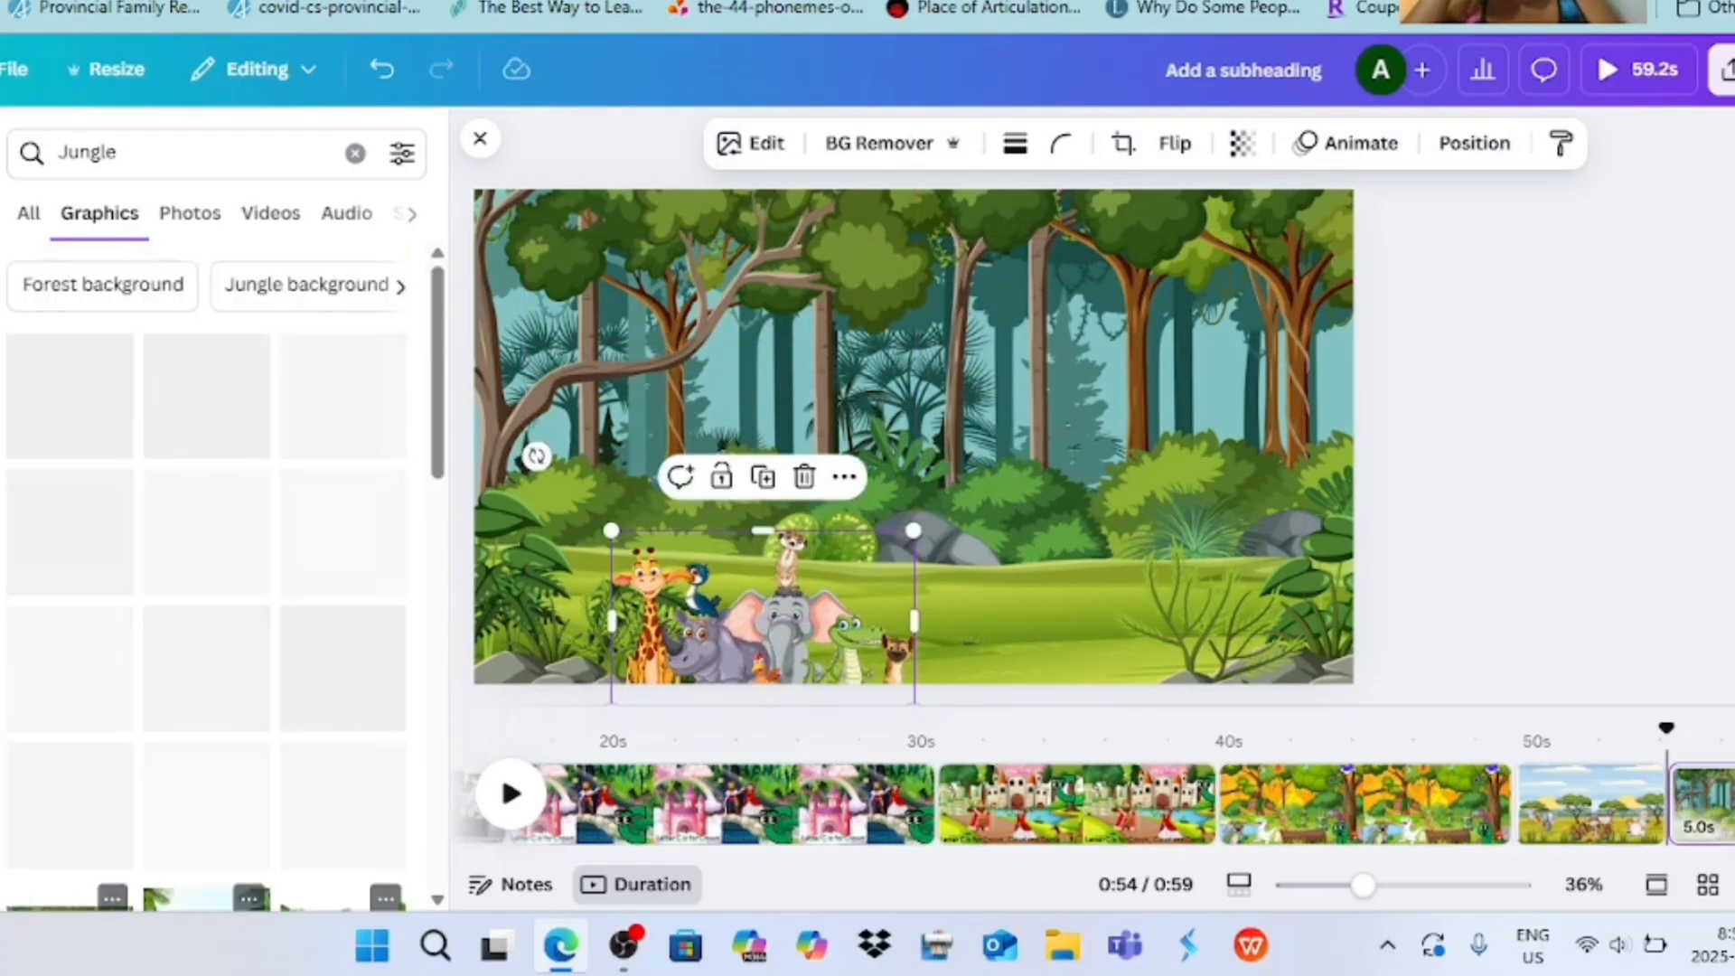
left_click(331, 285)
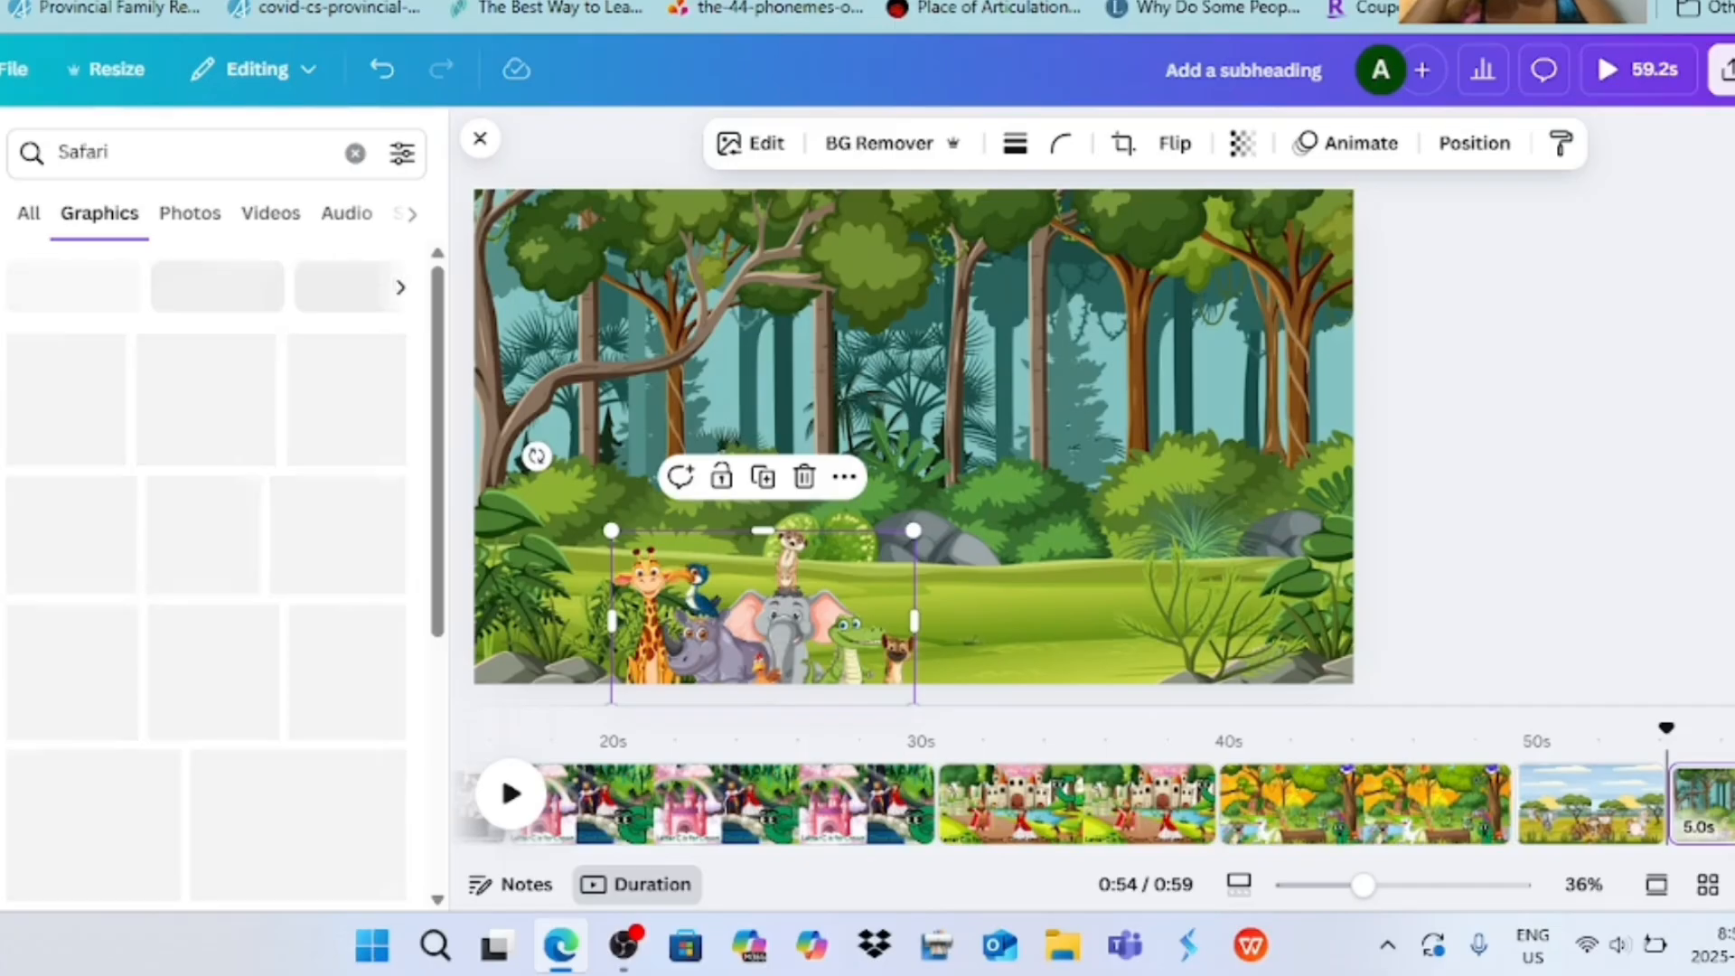
scroll(112, 765, "down", 1)
scroll(112, 764, "up", 1)
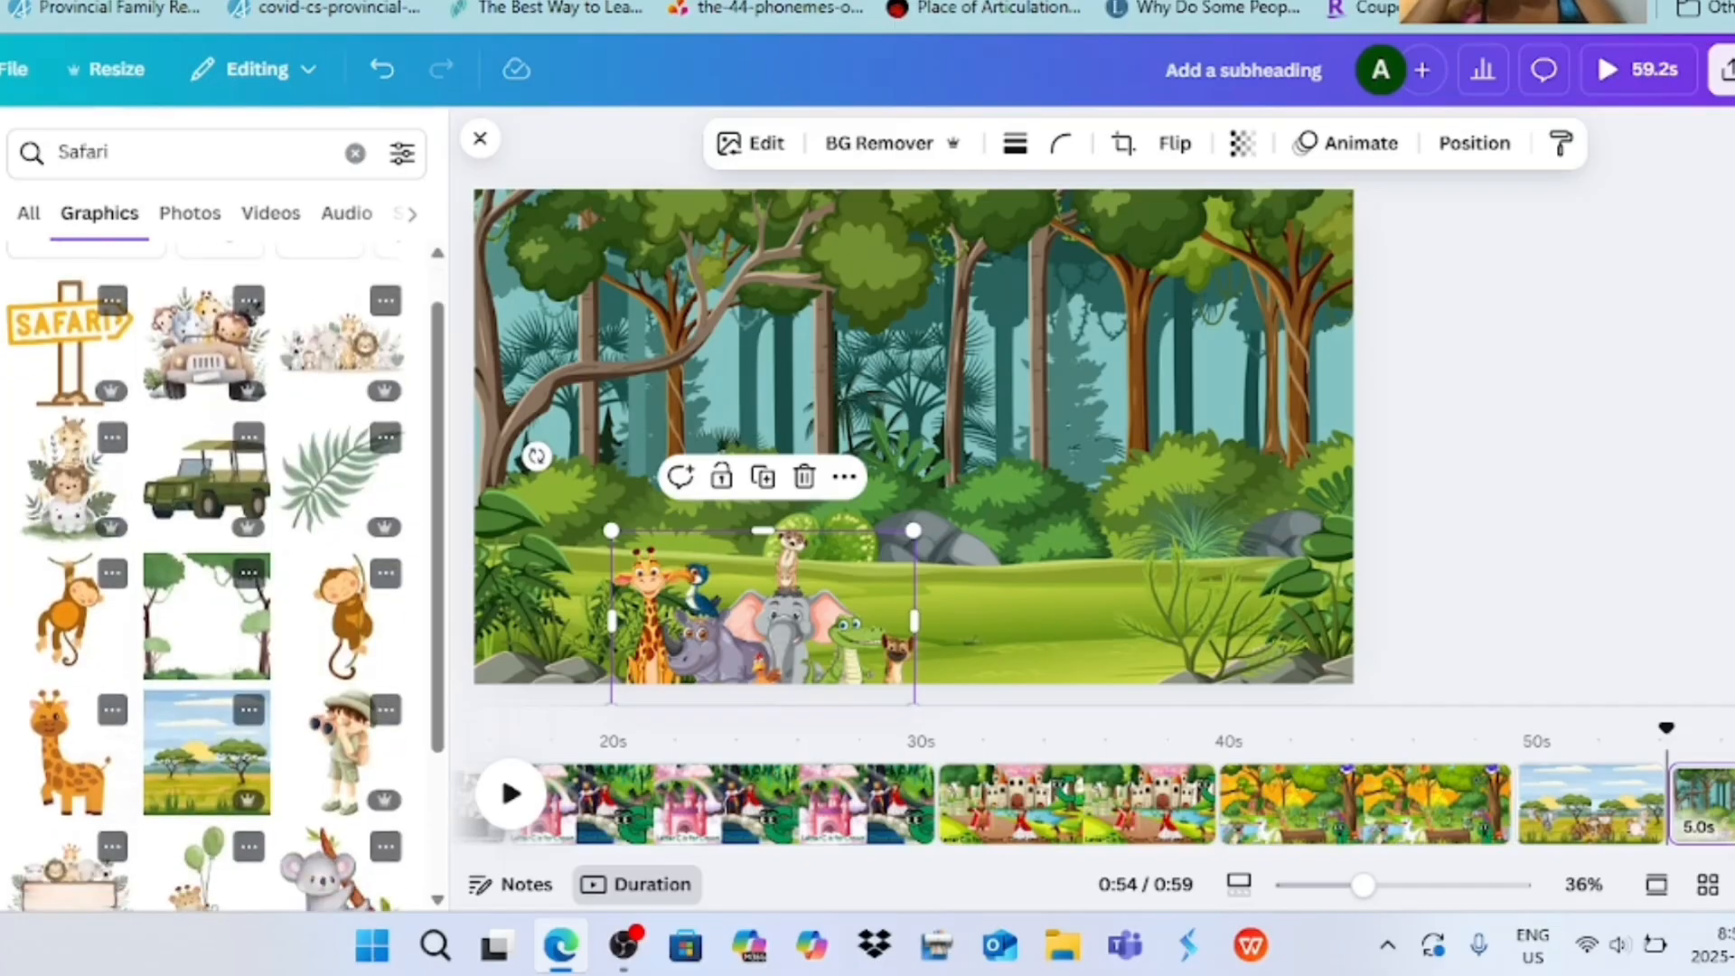
scroll(225, 583, "up", 1)
left_click(206, 391)
left_click_drag(958, 470, 1238, 548)
left_click_drag(1133, 588, 1109, 609)
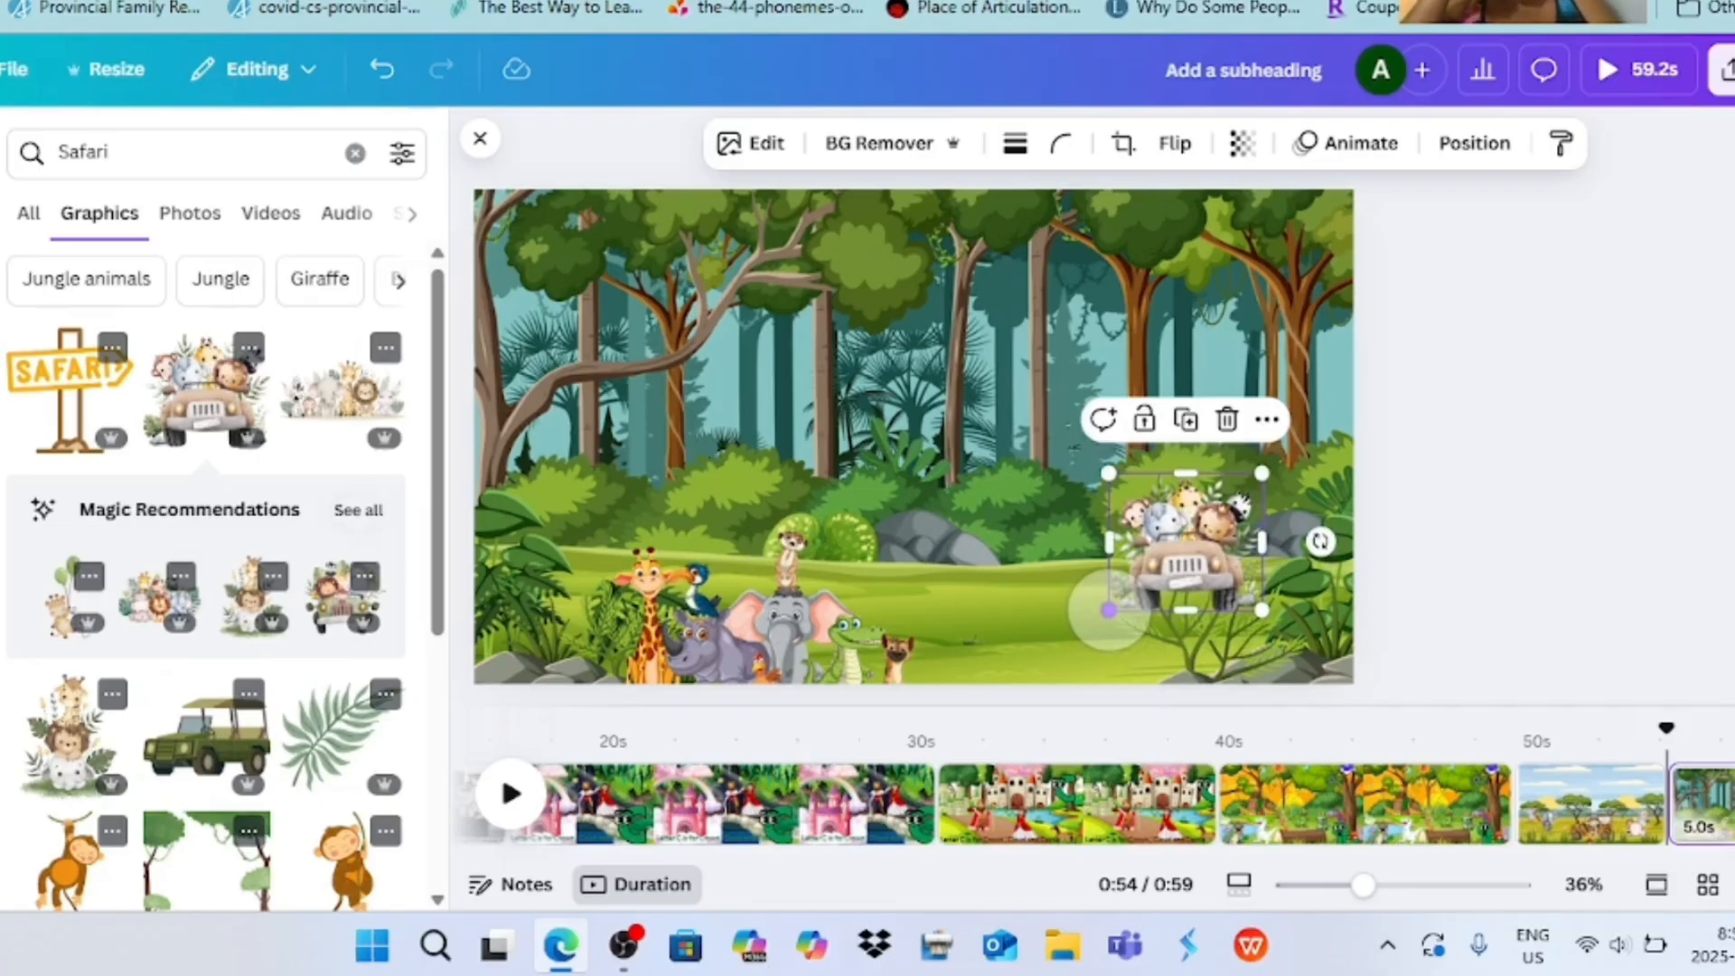
- Add the round wooden sign surrounded by baby animals from the full recommendations, shrink it, and place it below the jeep
left_click(358, 510)
left_click(68, 560)
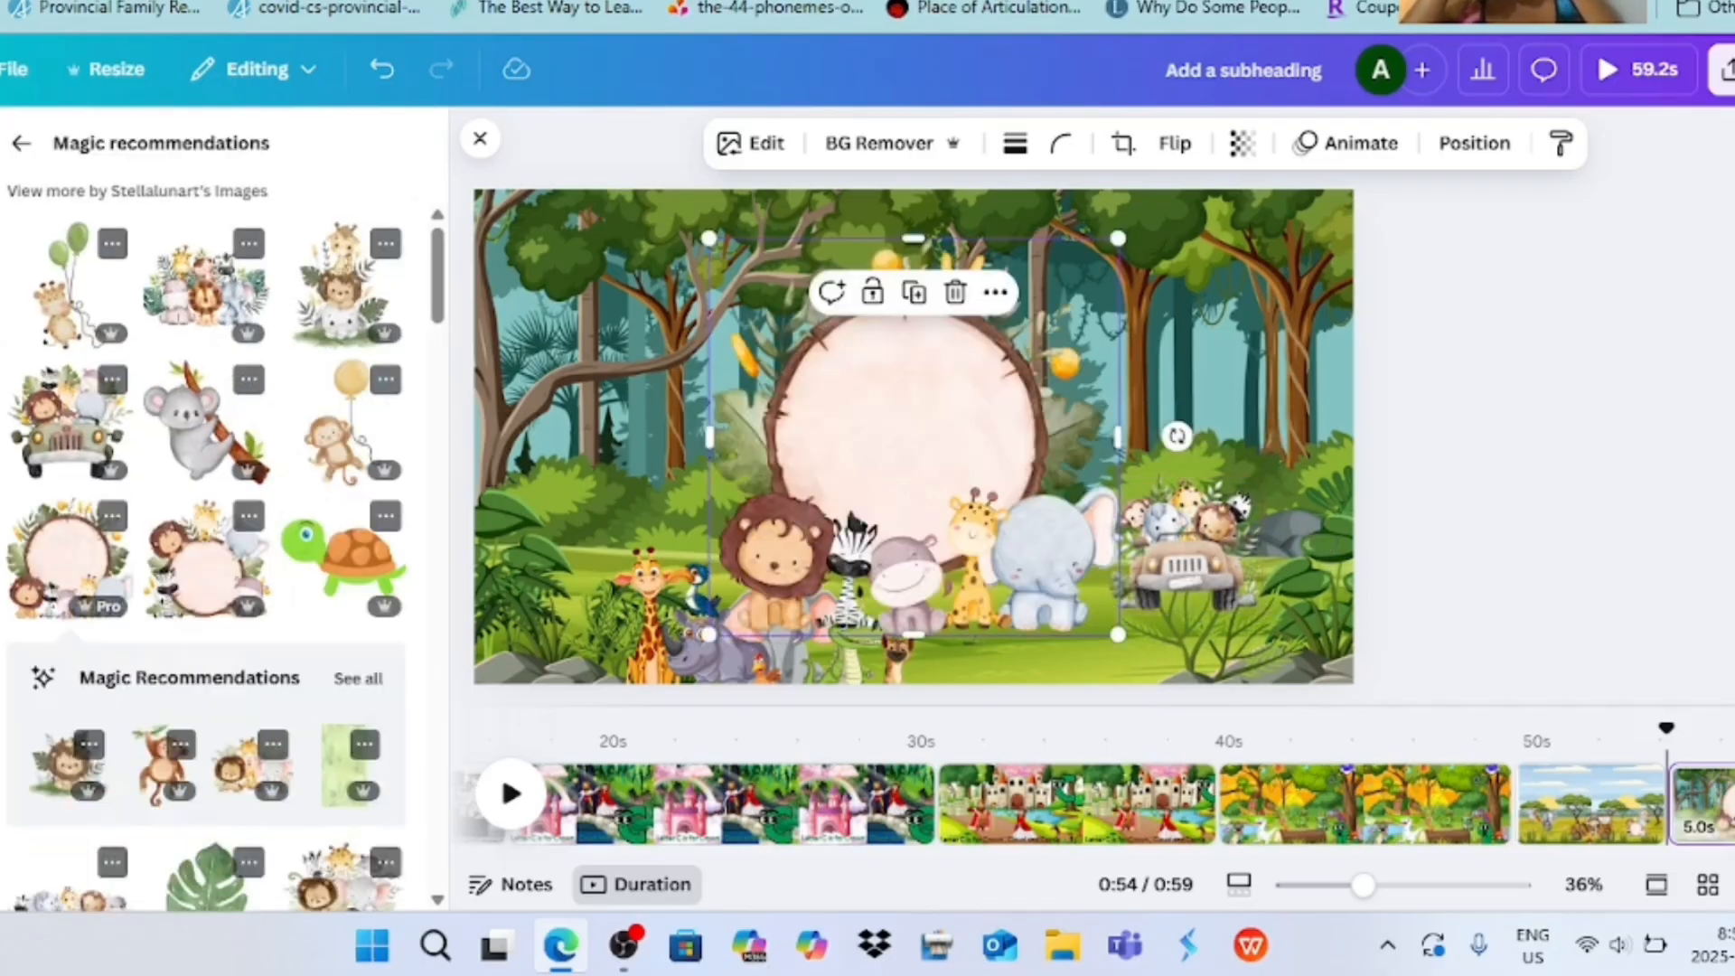
left_click_drag(1120, 242, 848, 504)
left_click_drag(778, 573, 1043, 634)
- Flip the animal jeep horizontally and move it and the round wooden sign together into the clearing's lower-right area
left_click(1183, 564)
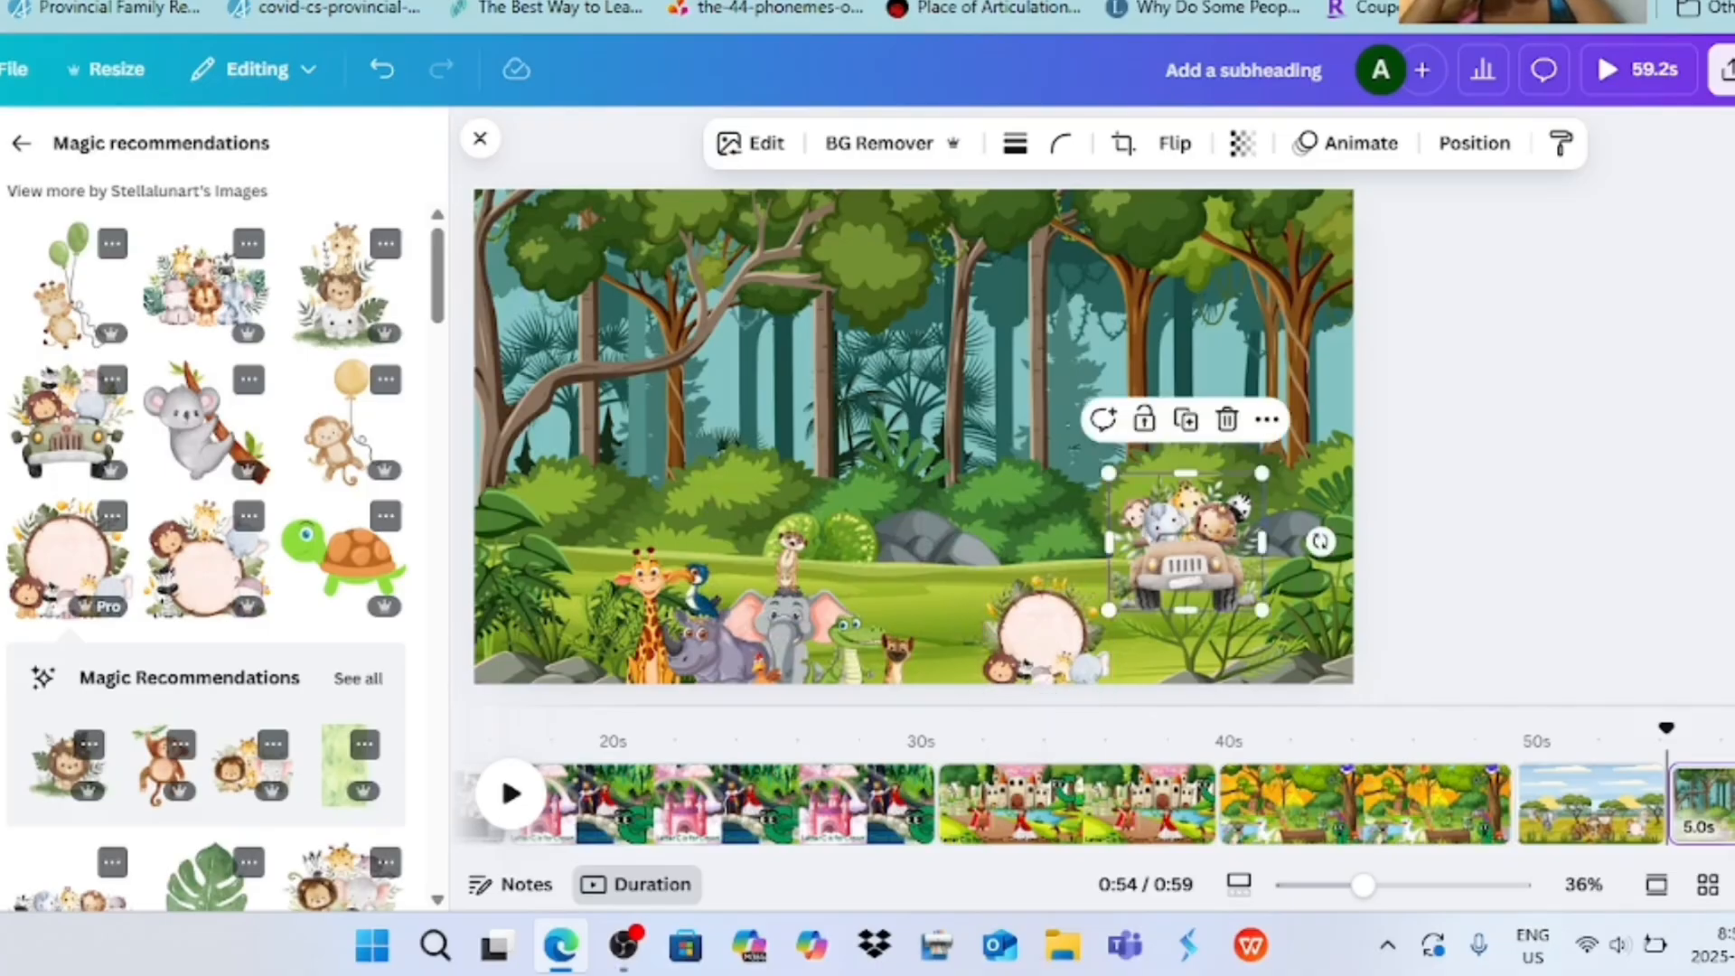
left_click(1175, 143)
left_click(1194, 209)
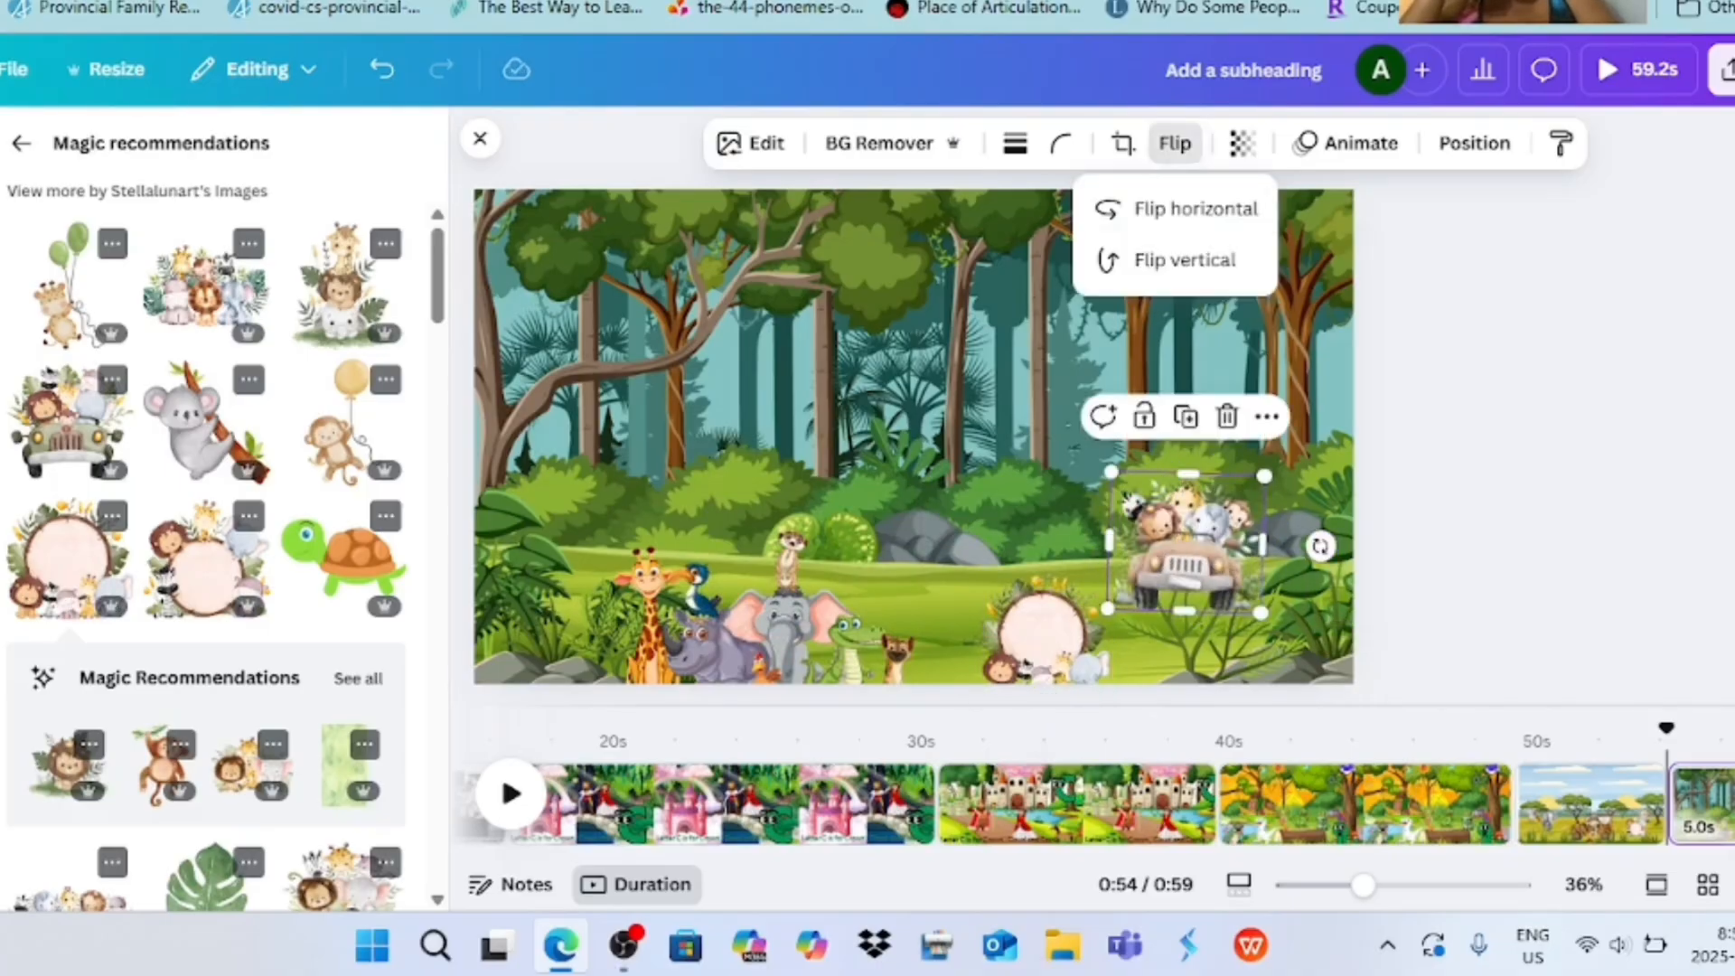
left_click_drag(1186, 542, 1226, 581)
left_click(1042, 624)
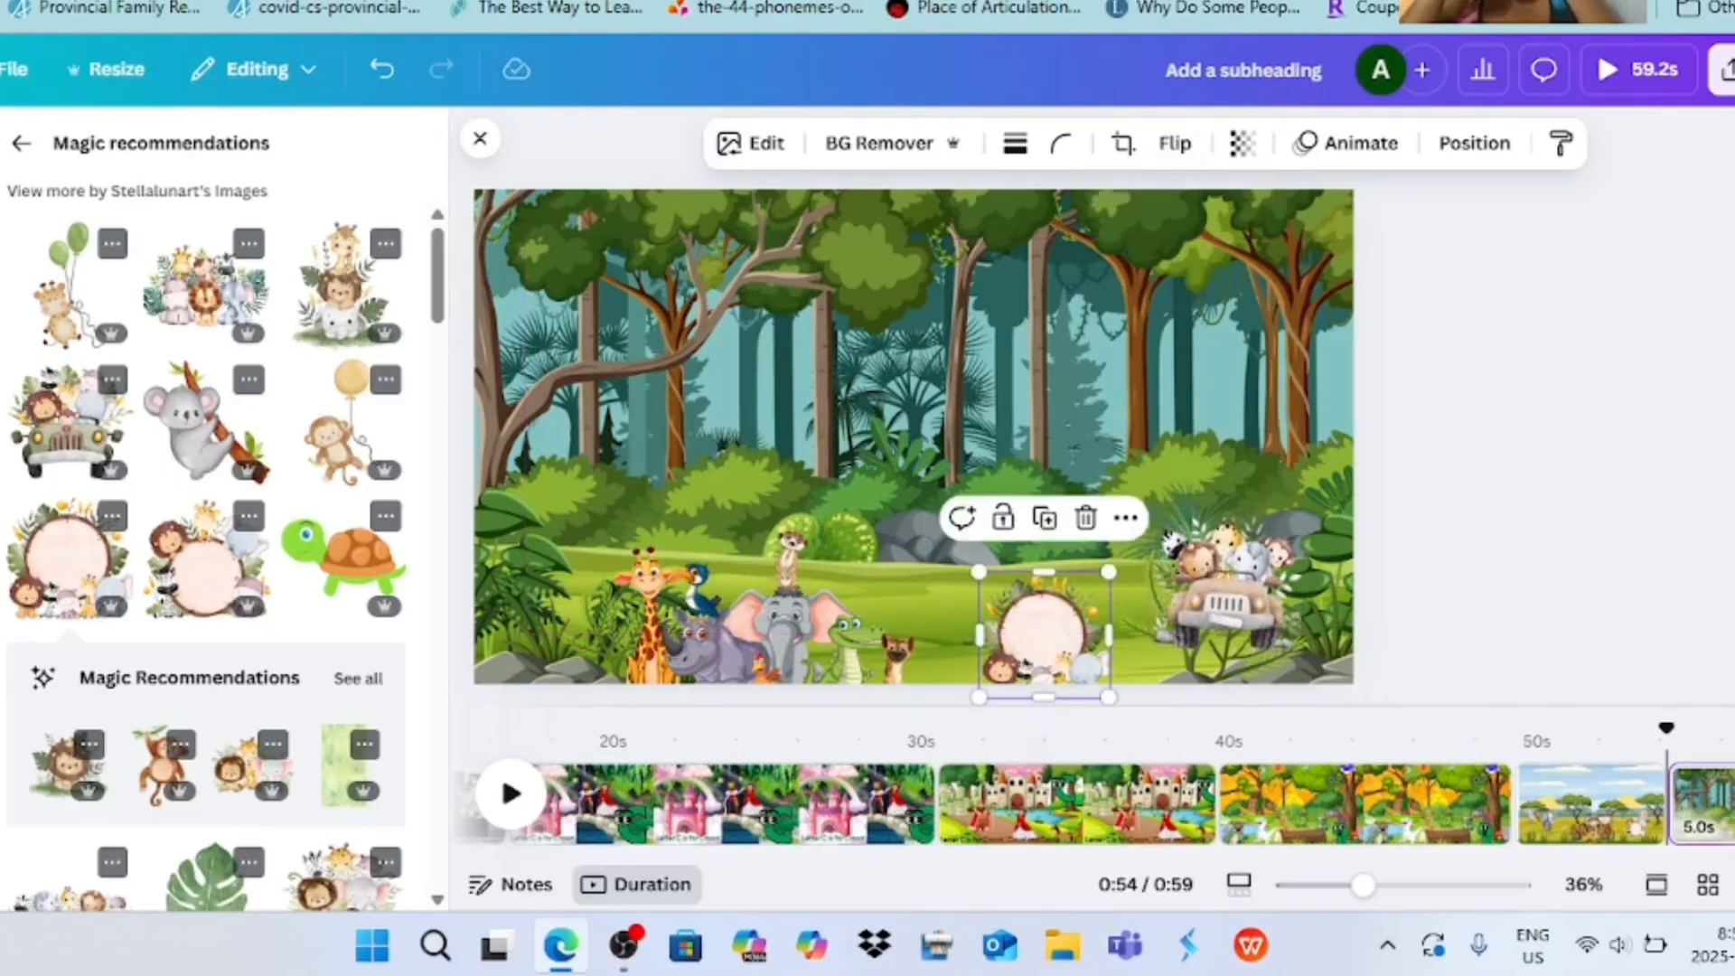
left_click_drag(1042, 623, 1123, 616)
double_click(1238, 592)
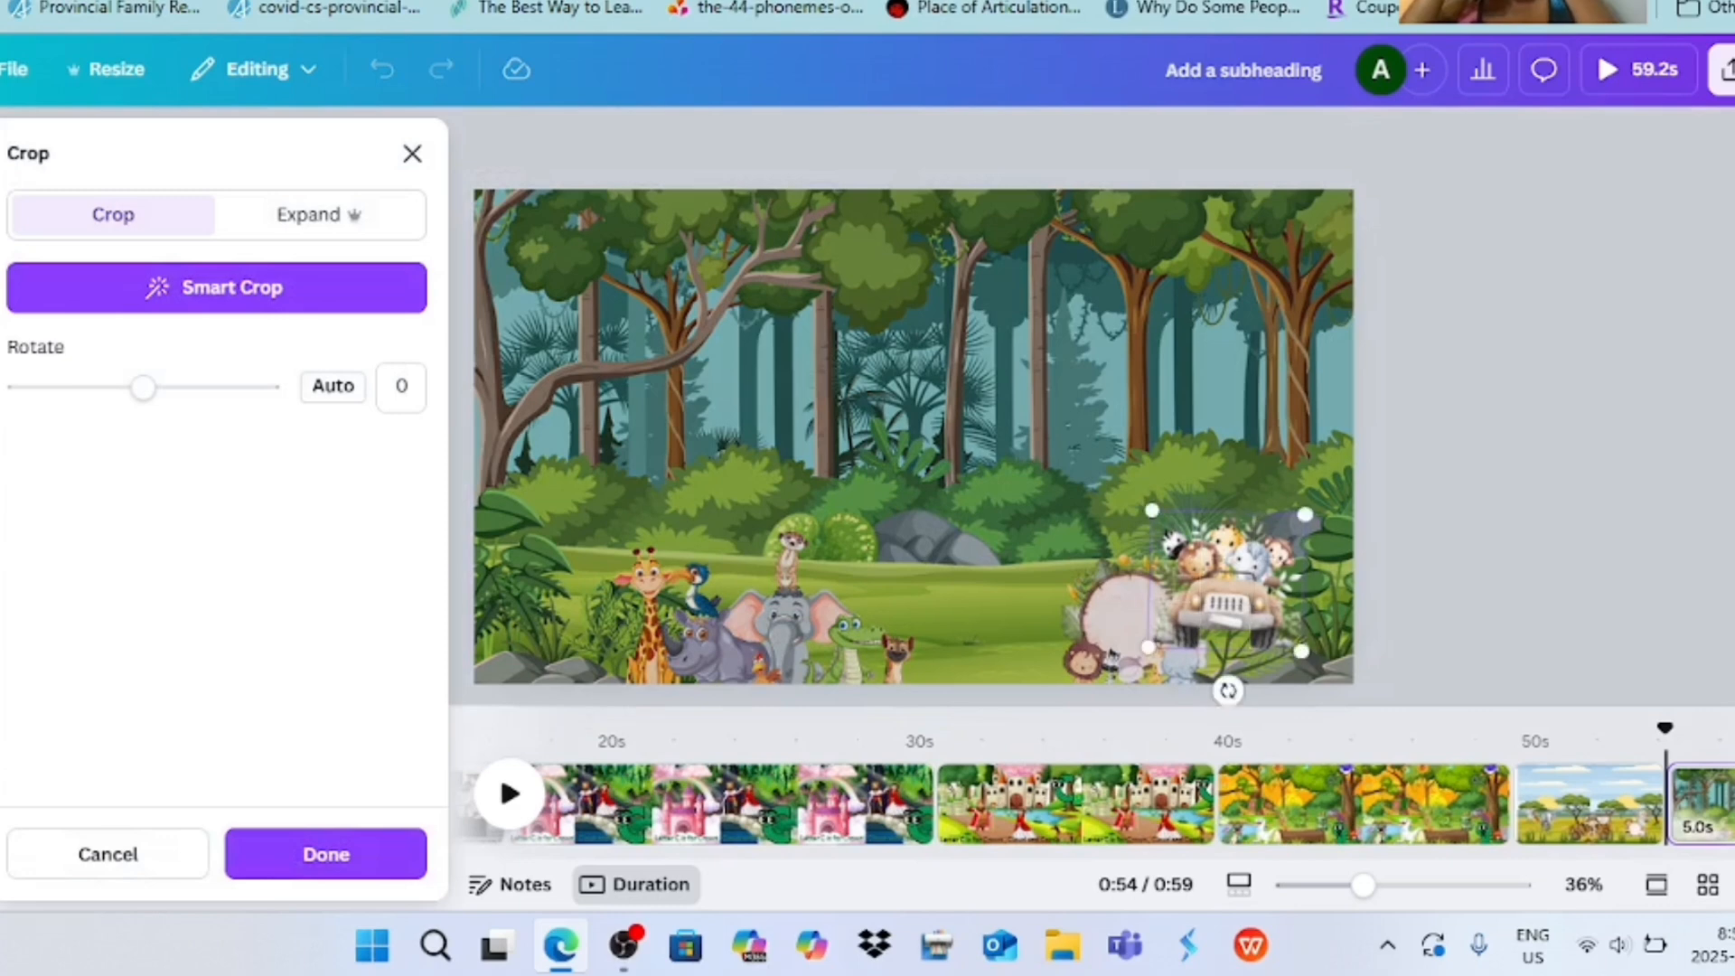
key("Escape")
key("Escape")
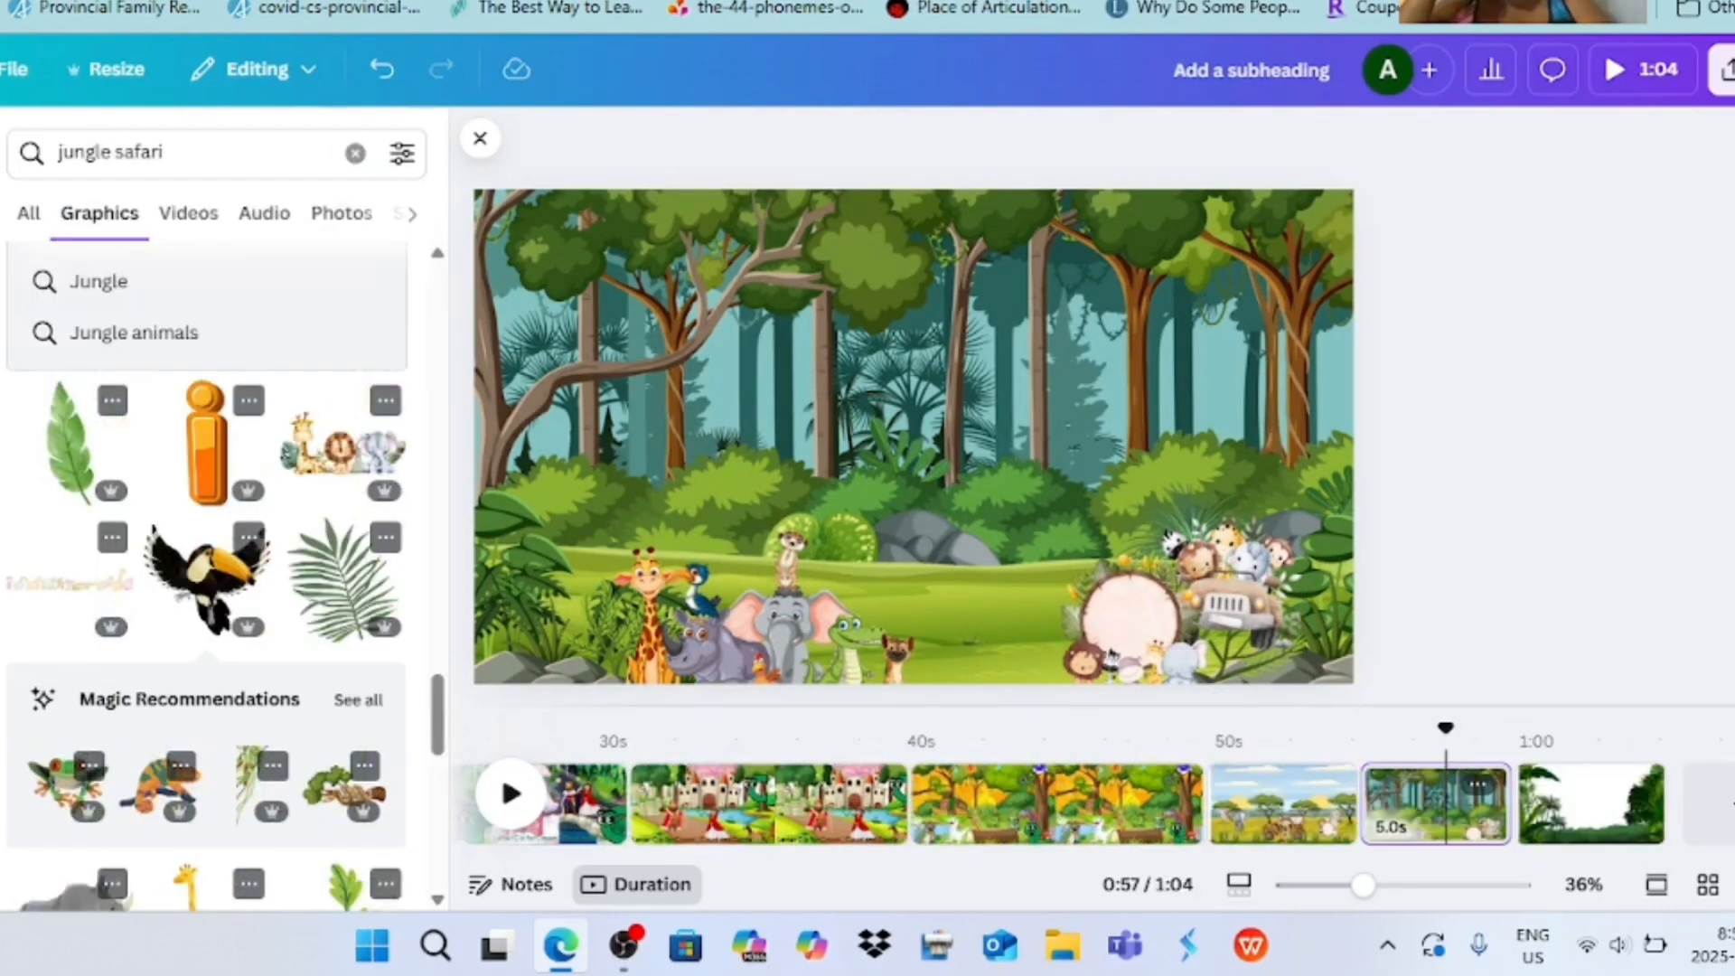
- Add the black toucan with spread wings, shrink it, and place it on the tree branch in the scene's upper-left area
left_click(207, 579)
left_click_drag(1137, 640, 776, 312)
scroll(206, 578, "down", 6)
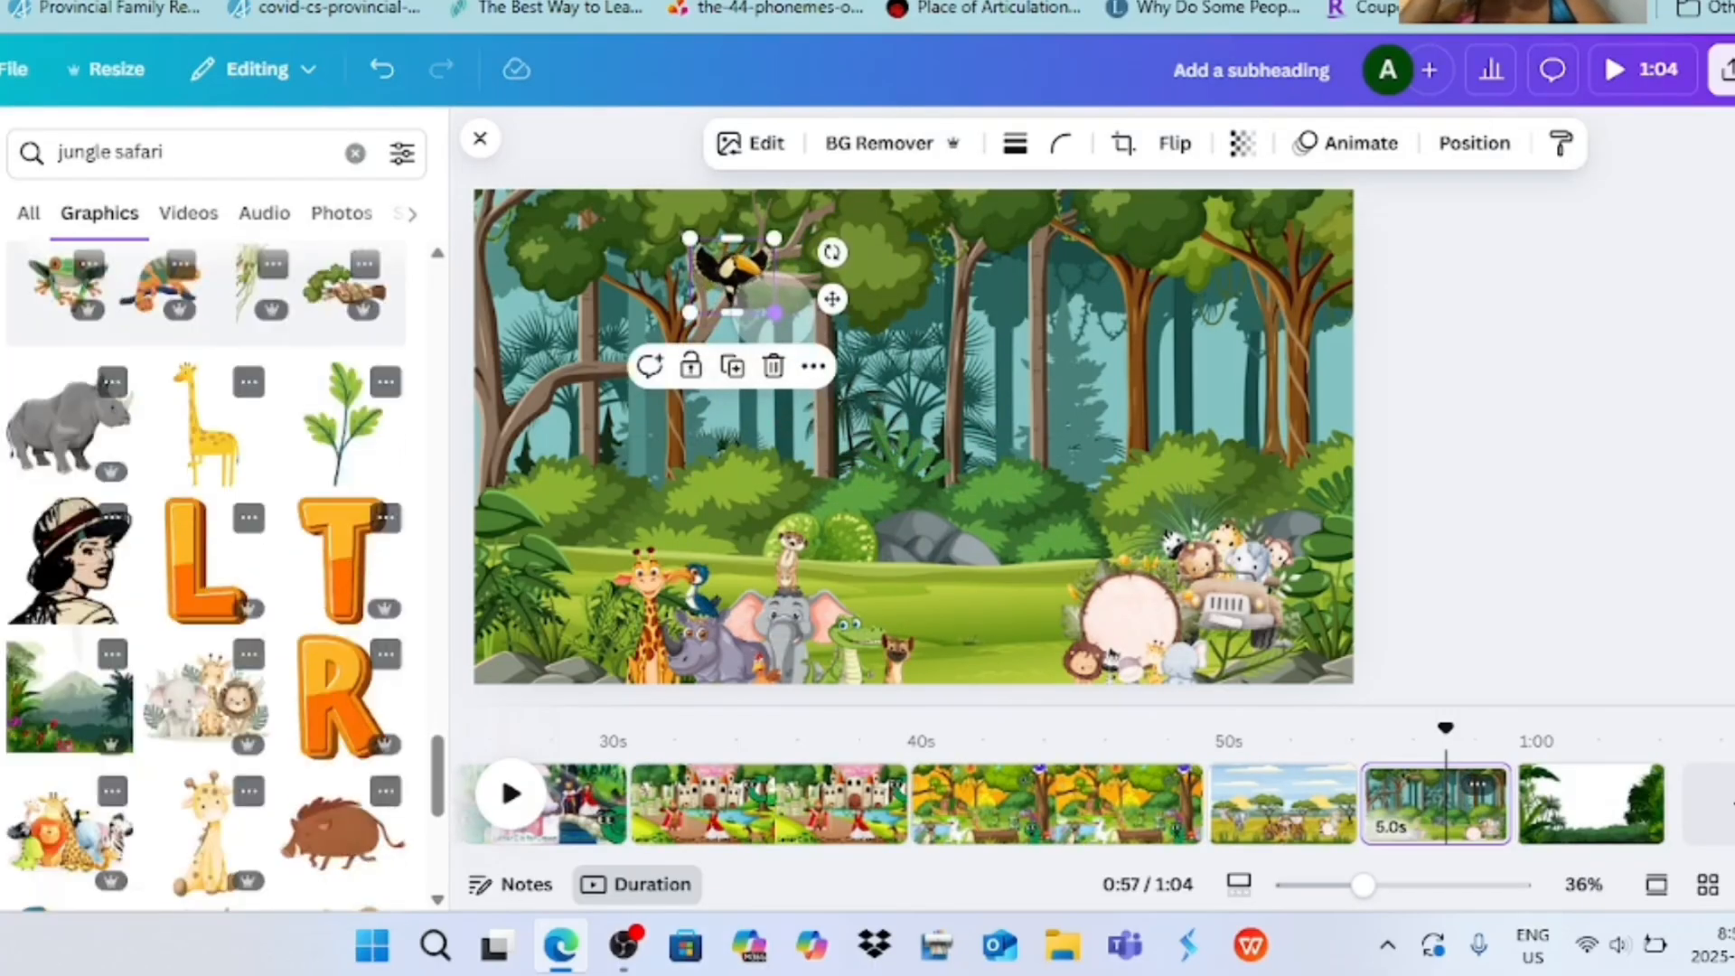
scroll(207, 578, "down", 8)
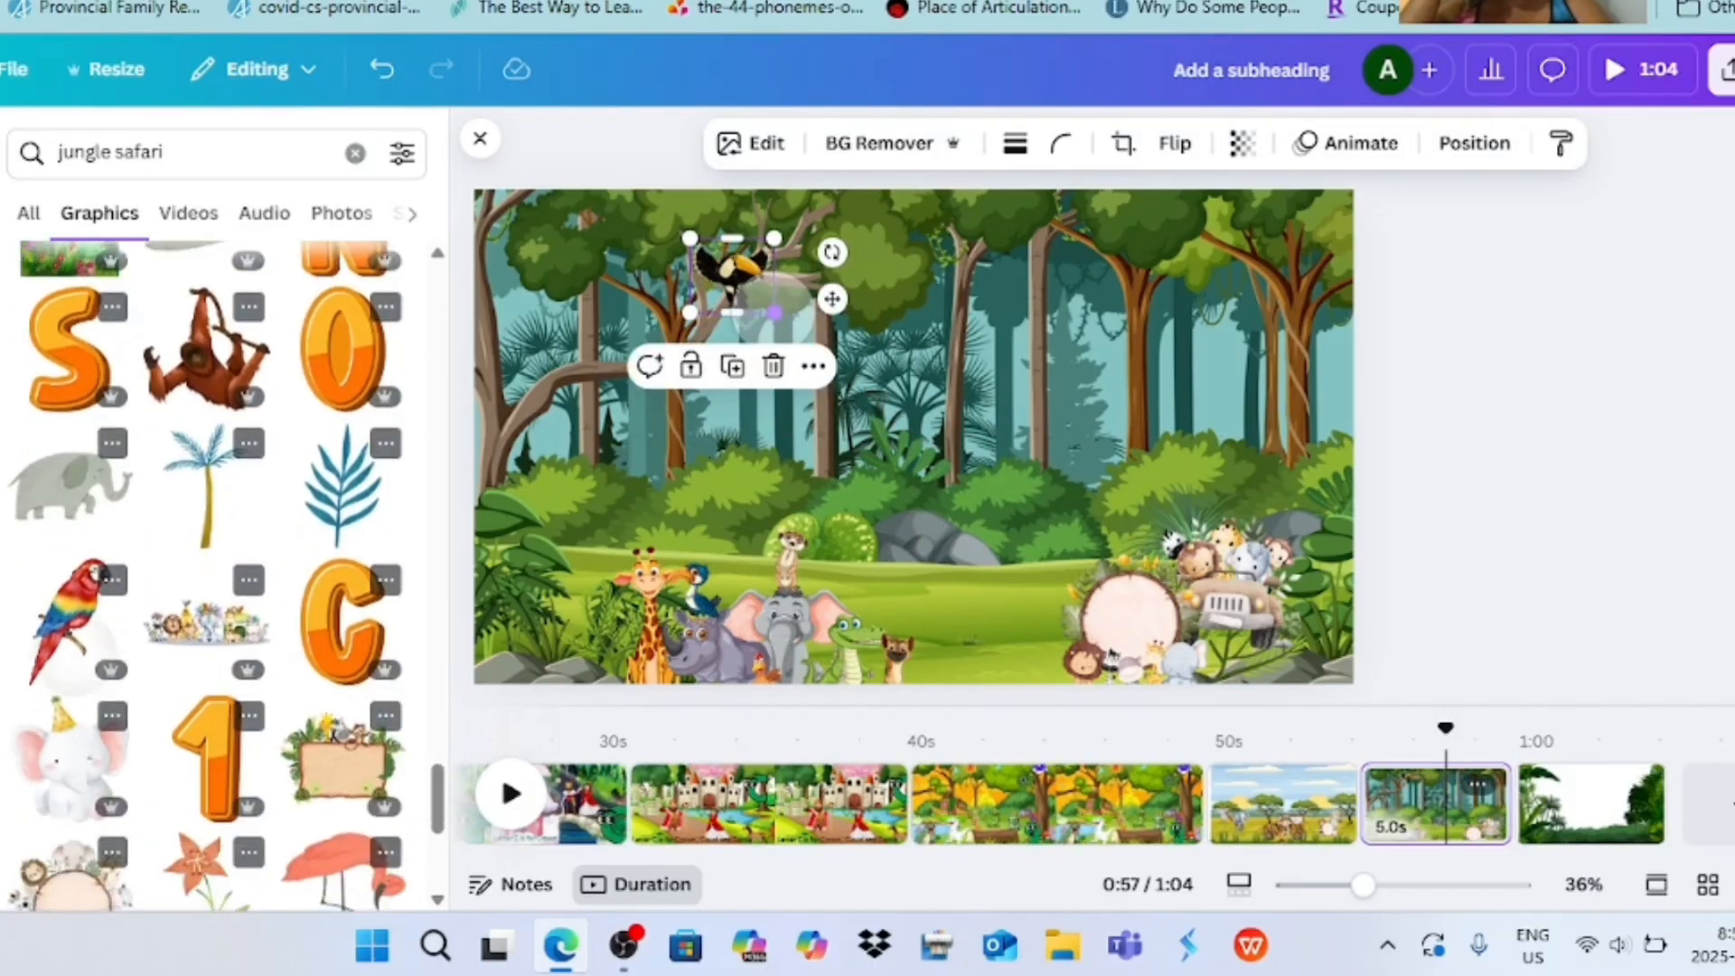
scroll(206, 579, "down", 3)
left_click_drag(690, 238, 653, 206)
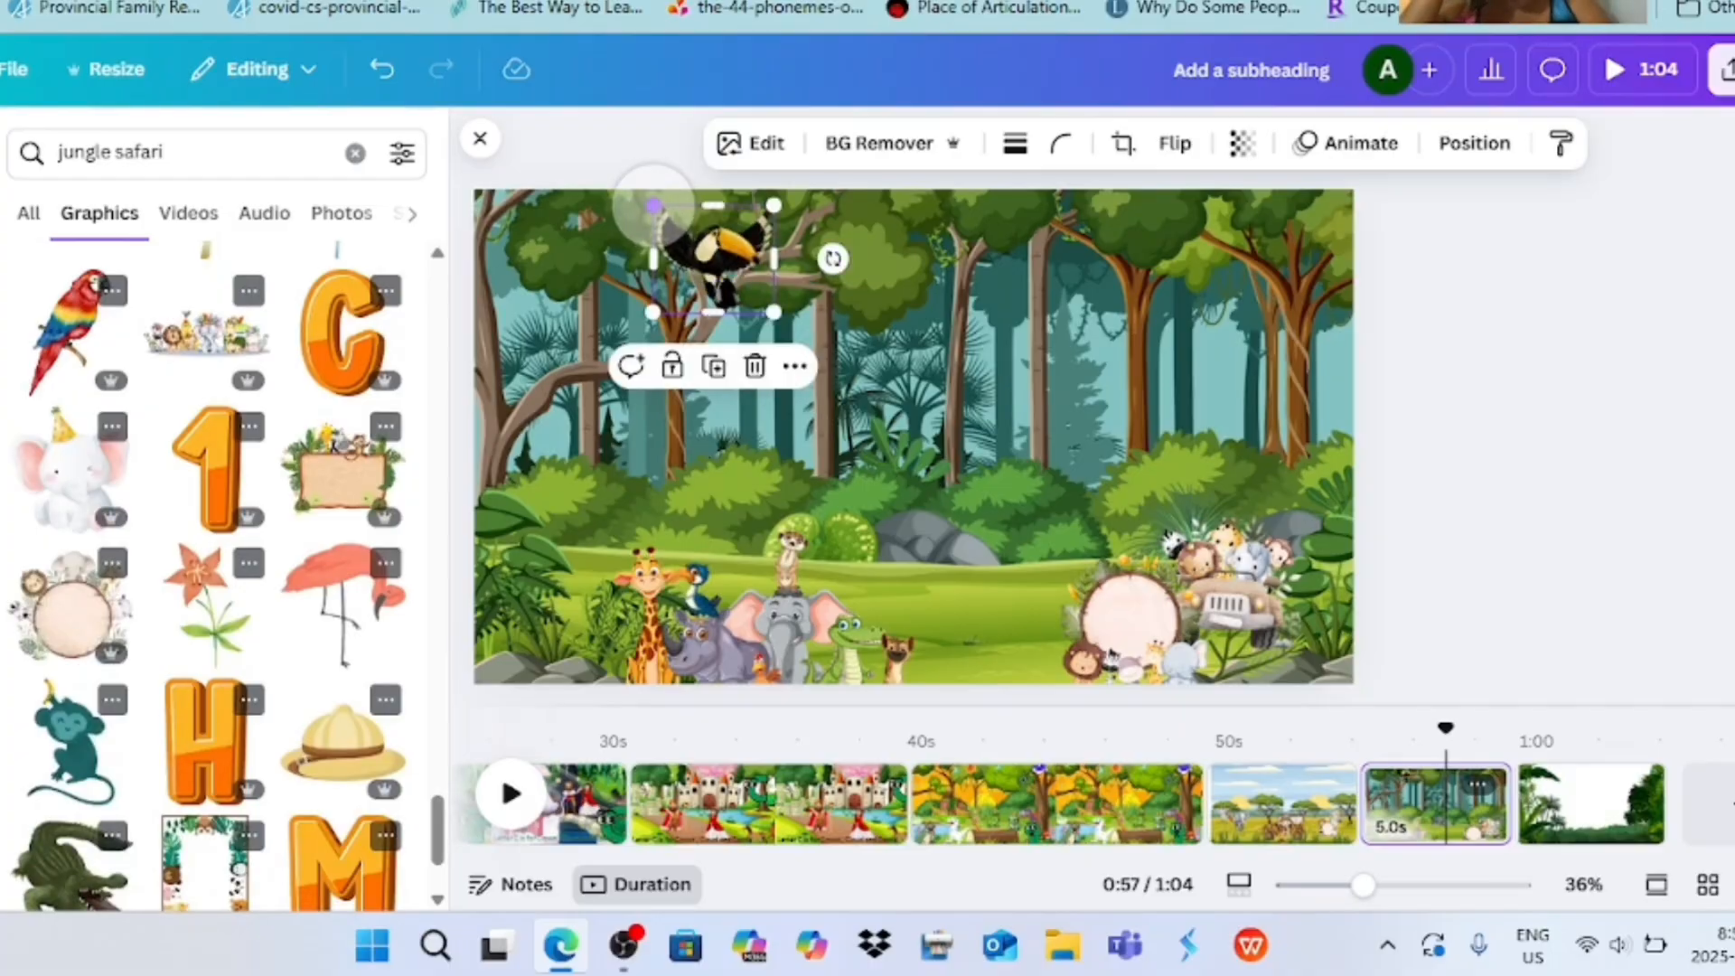
- Add the koala clinging to a branch from the safari graphics, shrink it, and place it against the upper-right tree trunks
scroll(206, 579, "down", 5)
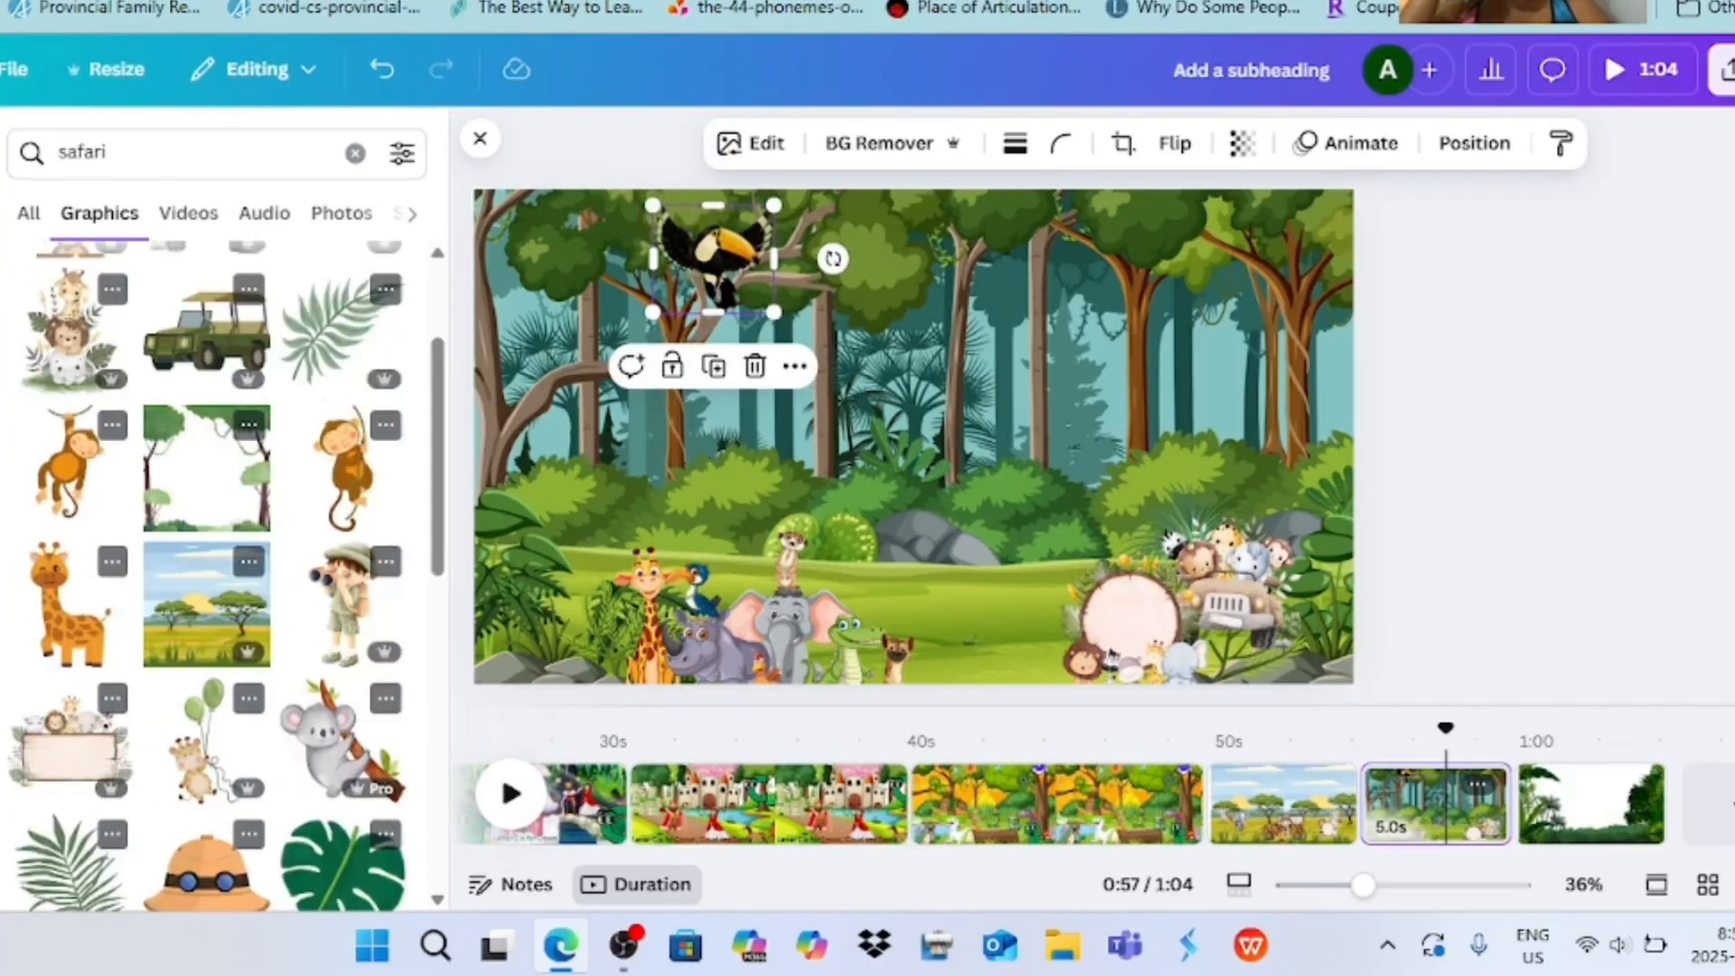
left_click(342, 741)
left_click_drag(913, 425, 1080, 280)
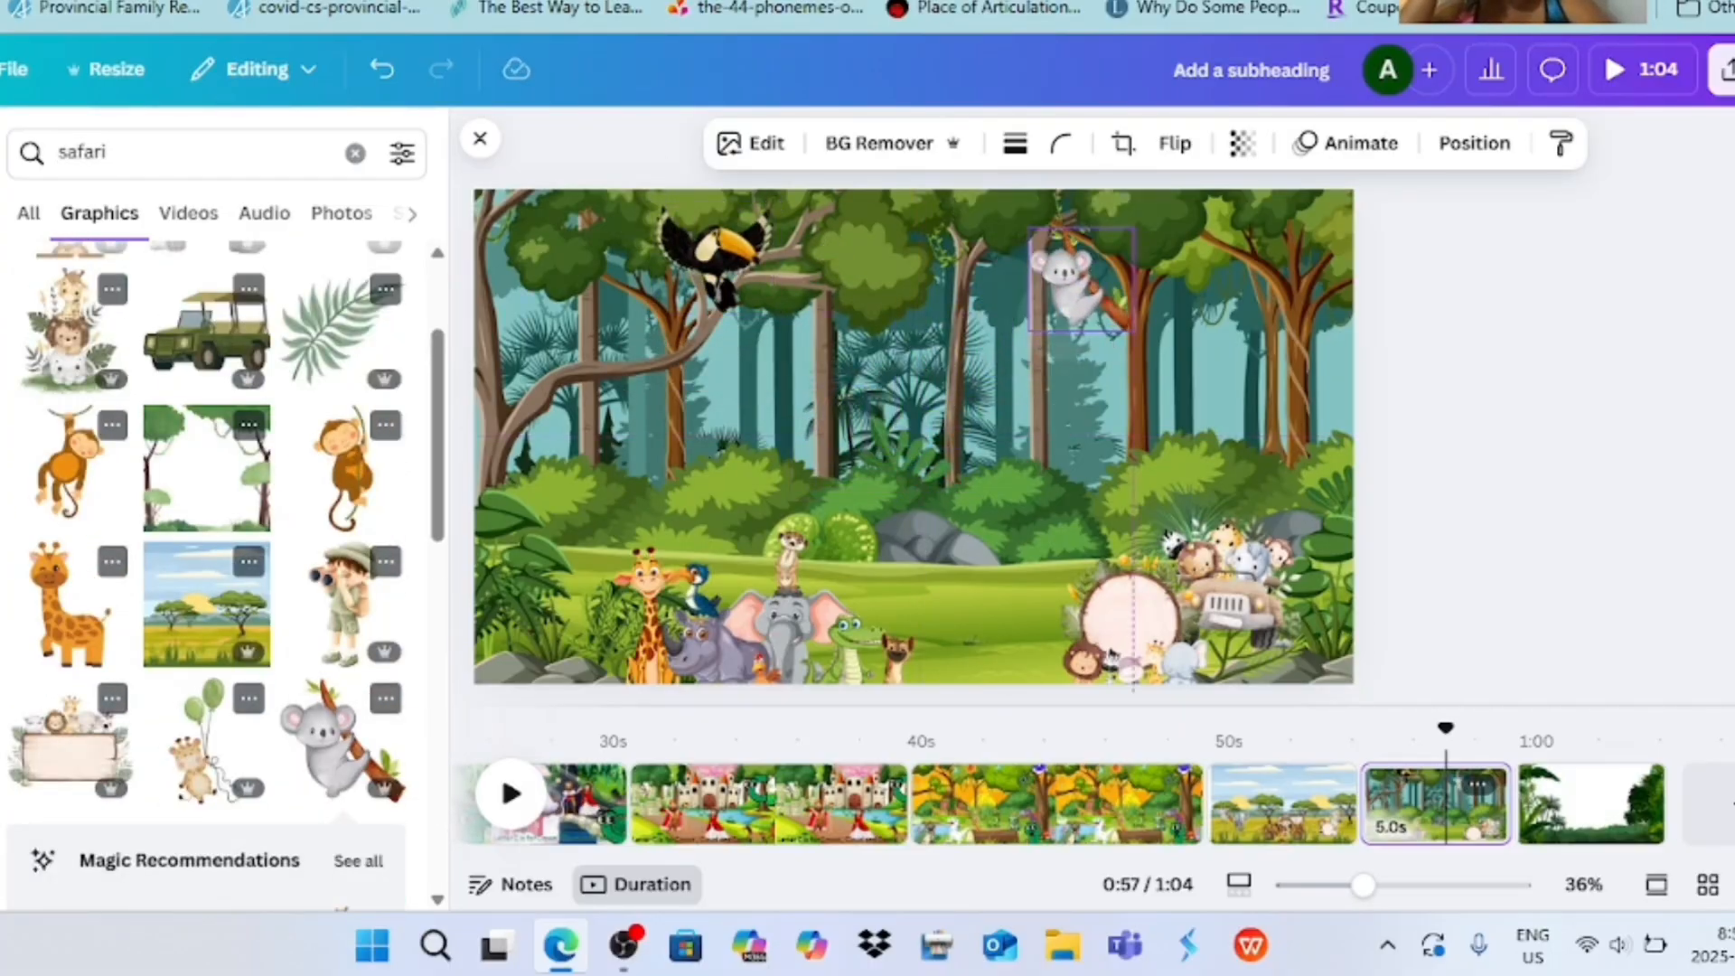
key("Escape")
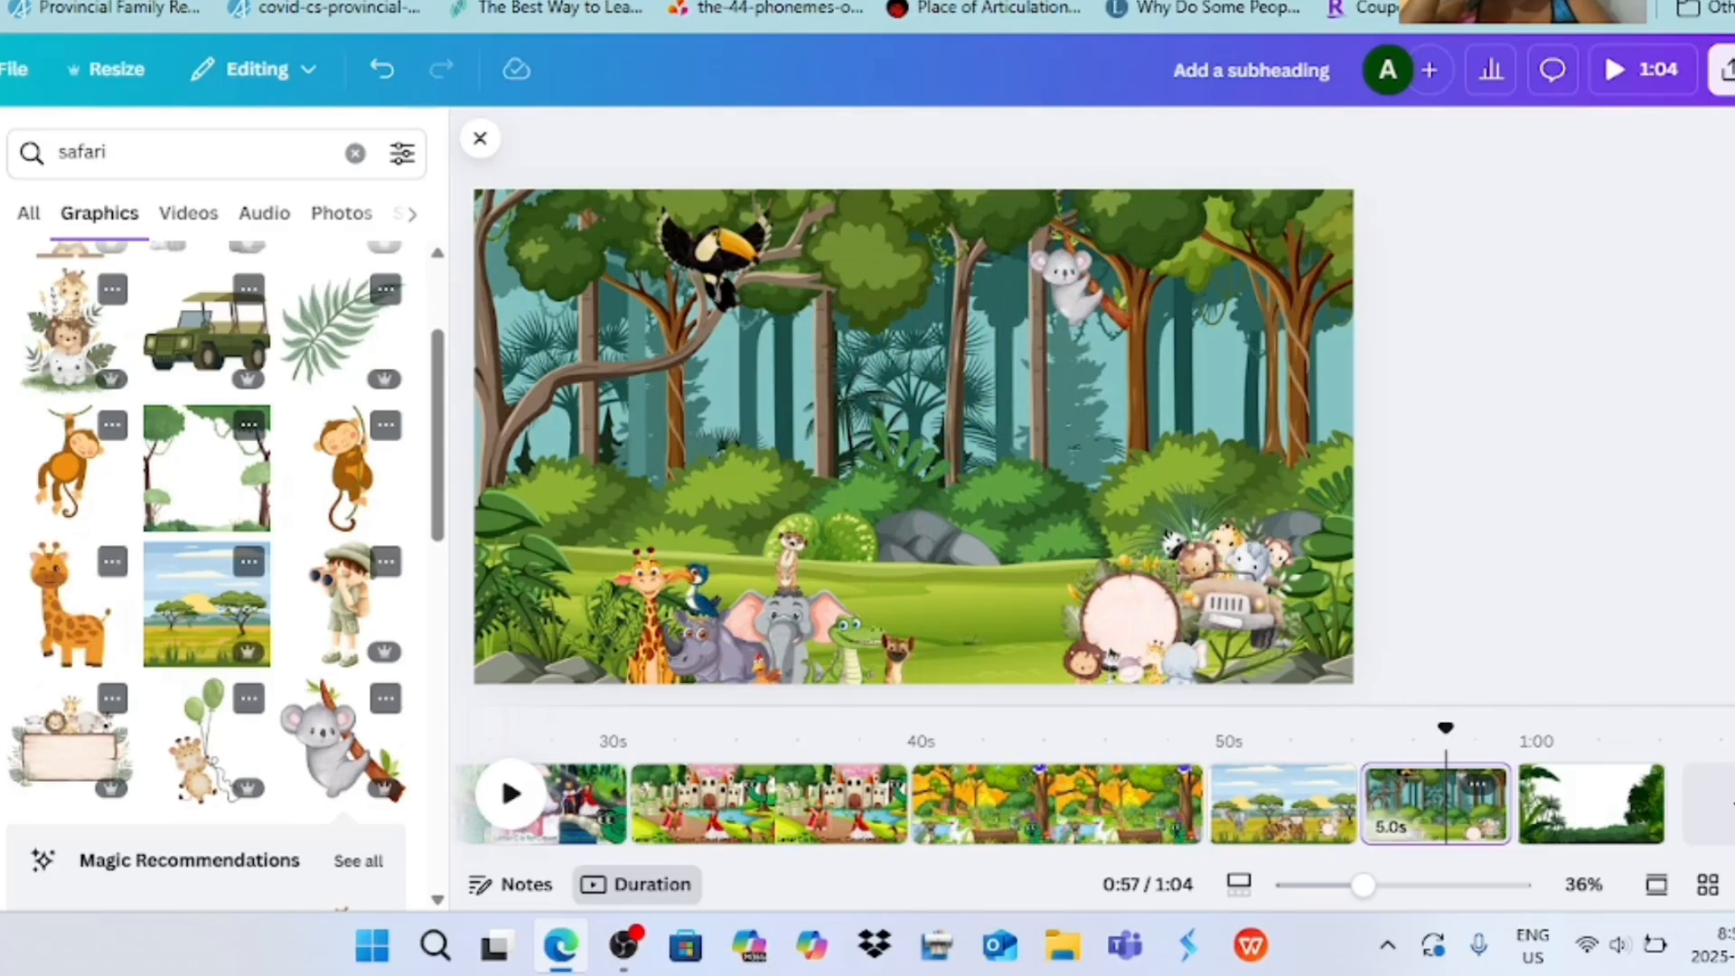
- Add the perched toucan with blue leaves from the safari graphics and place it on the far-left tree
scroll(206, 578, "down", 4)
scroll(206, 579, "down", 10)
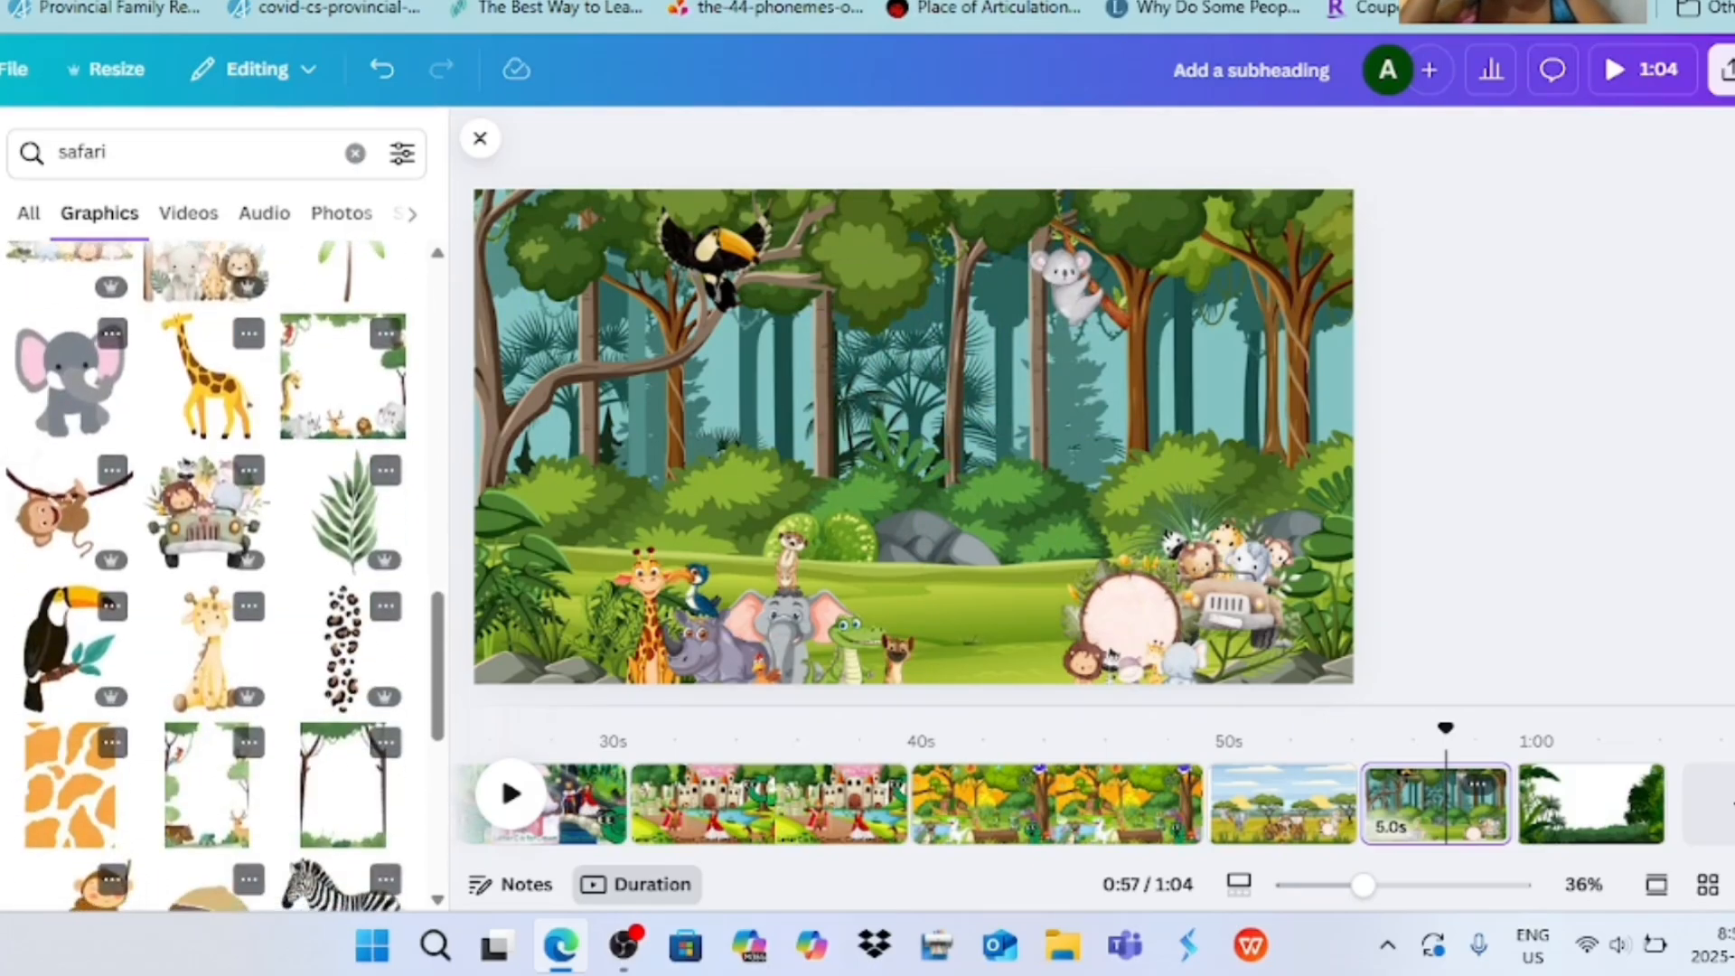
left_click(68, 650)
left_click_drag(894, 398, 557, 366)
- Add the tiger-striped safari jeep and place it in the middle of the clearing
scroll(206, 578, "down", 8)
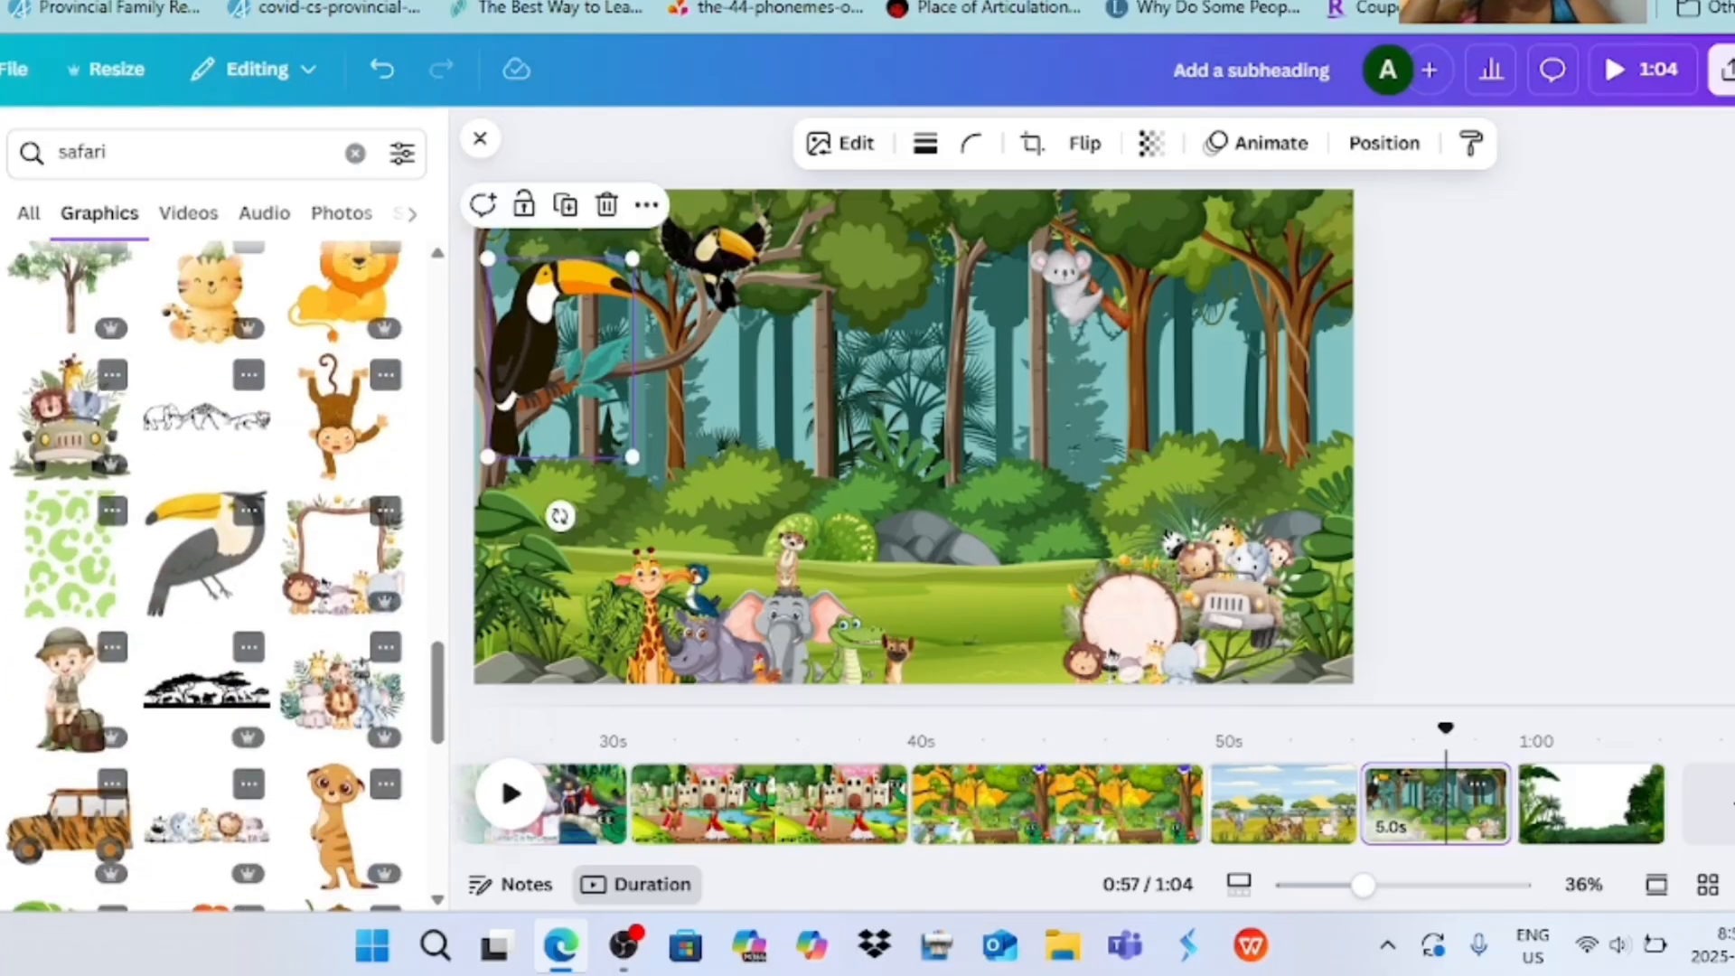
left_click(68, 820)
left_click_drag(914, 437, 963, 510)
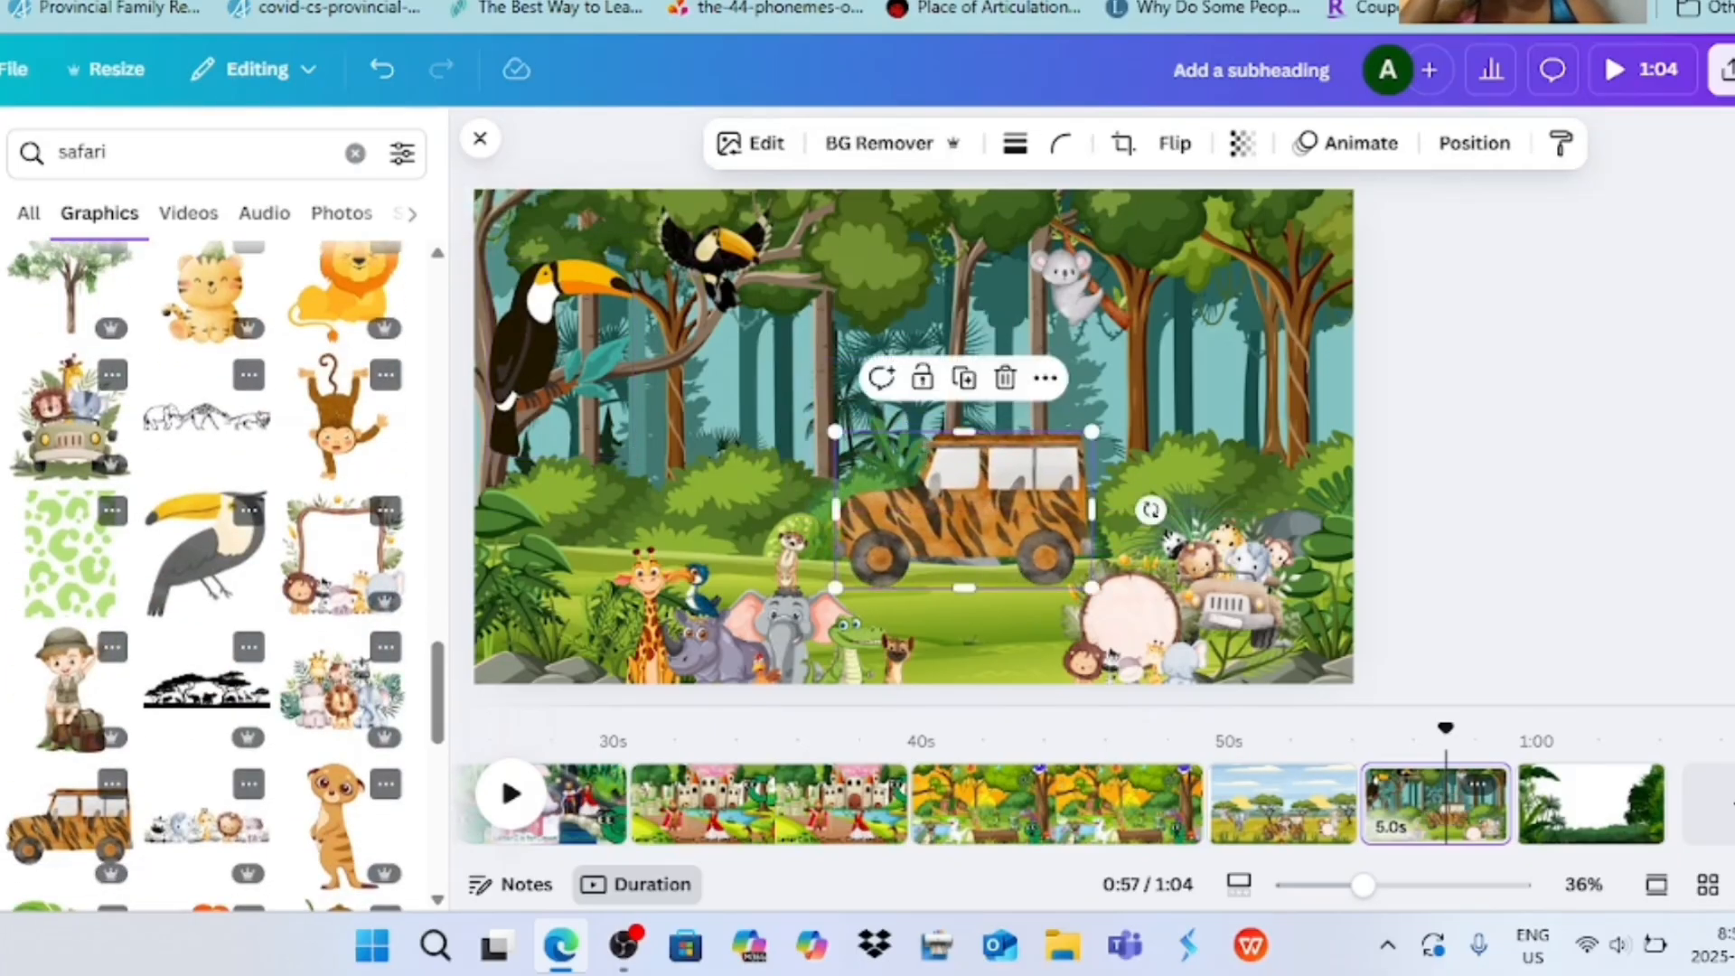
- Add the waving explorer boy with the suitcase, shrink him, and place him in front of the tiger-striped jeep
left_click(68, 687)
left_click_drag(1027, 239, 1021, 556)
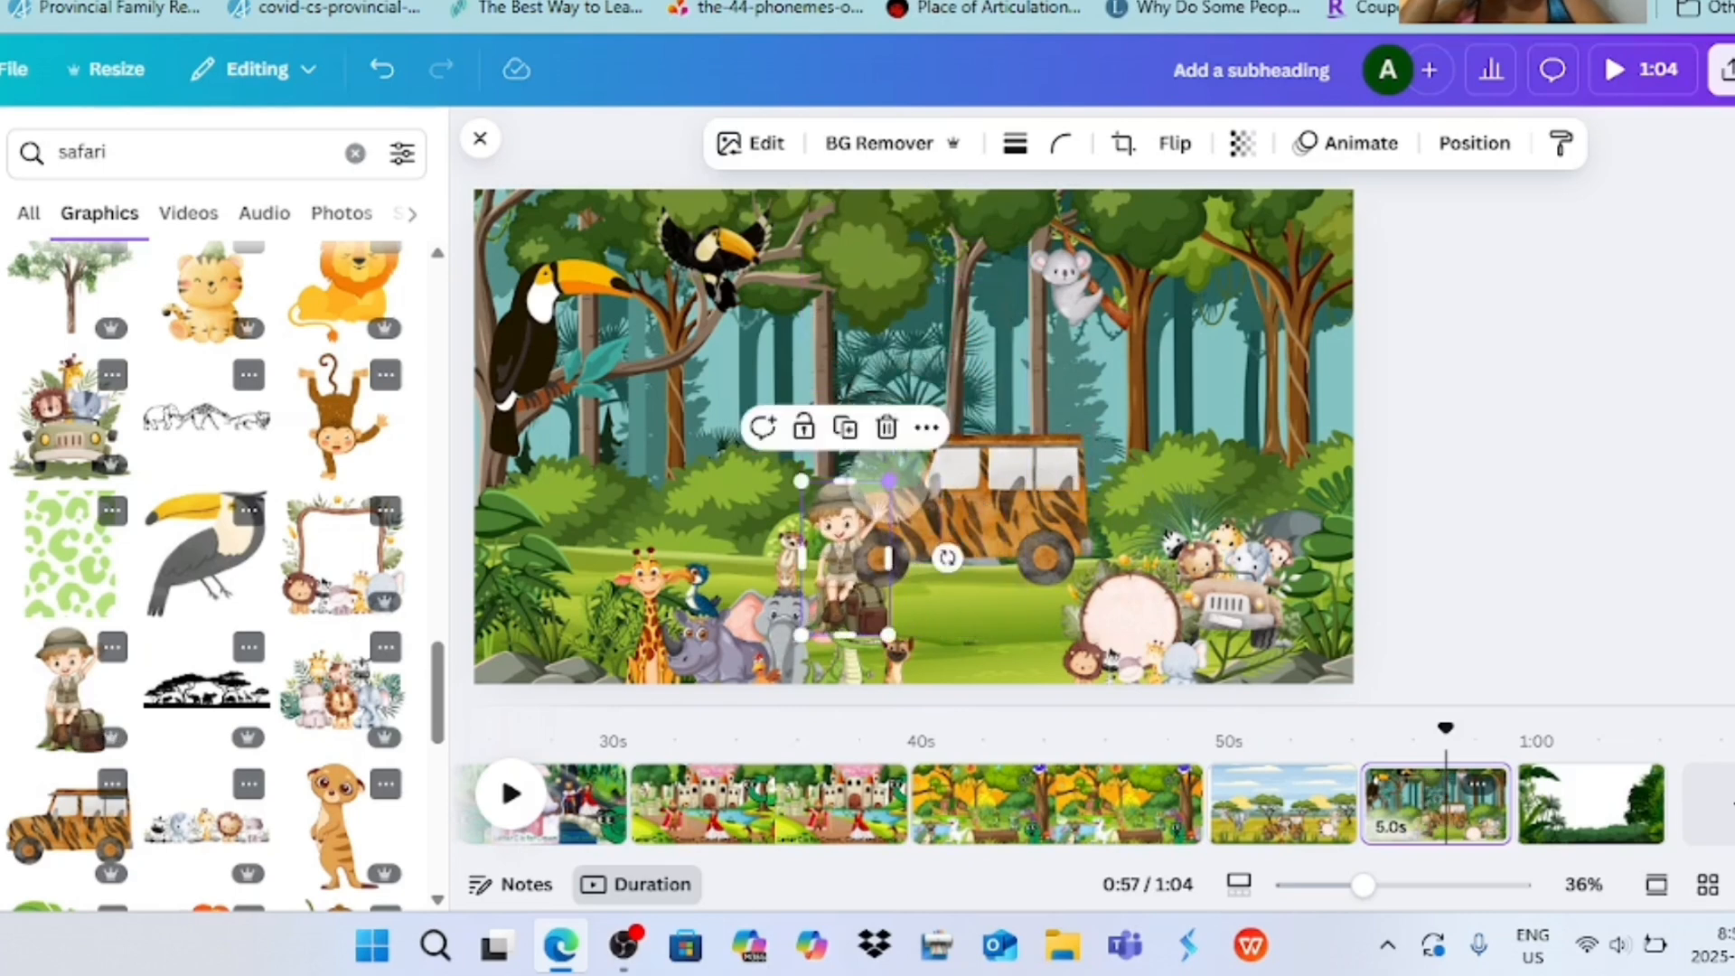
left_click_drag(846, 557, 957, 558)
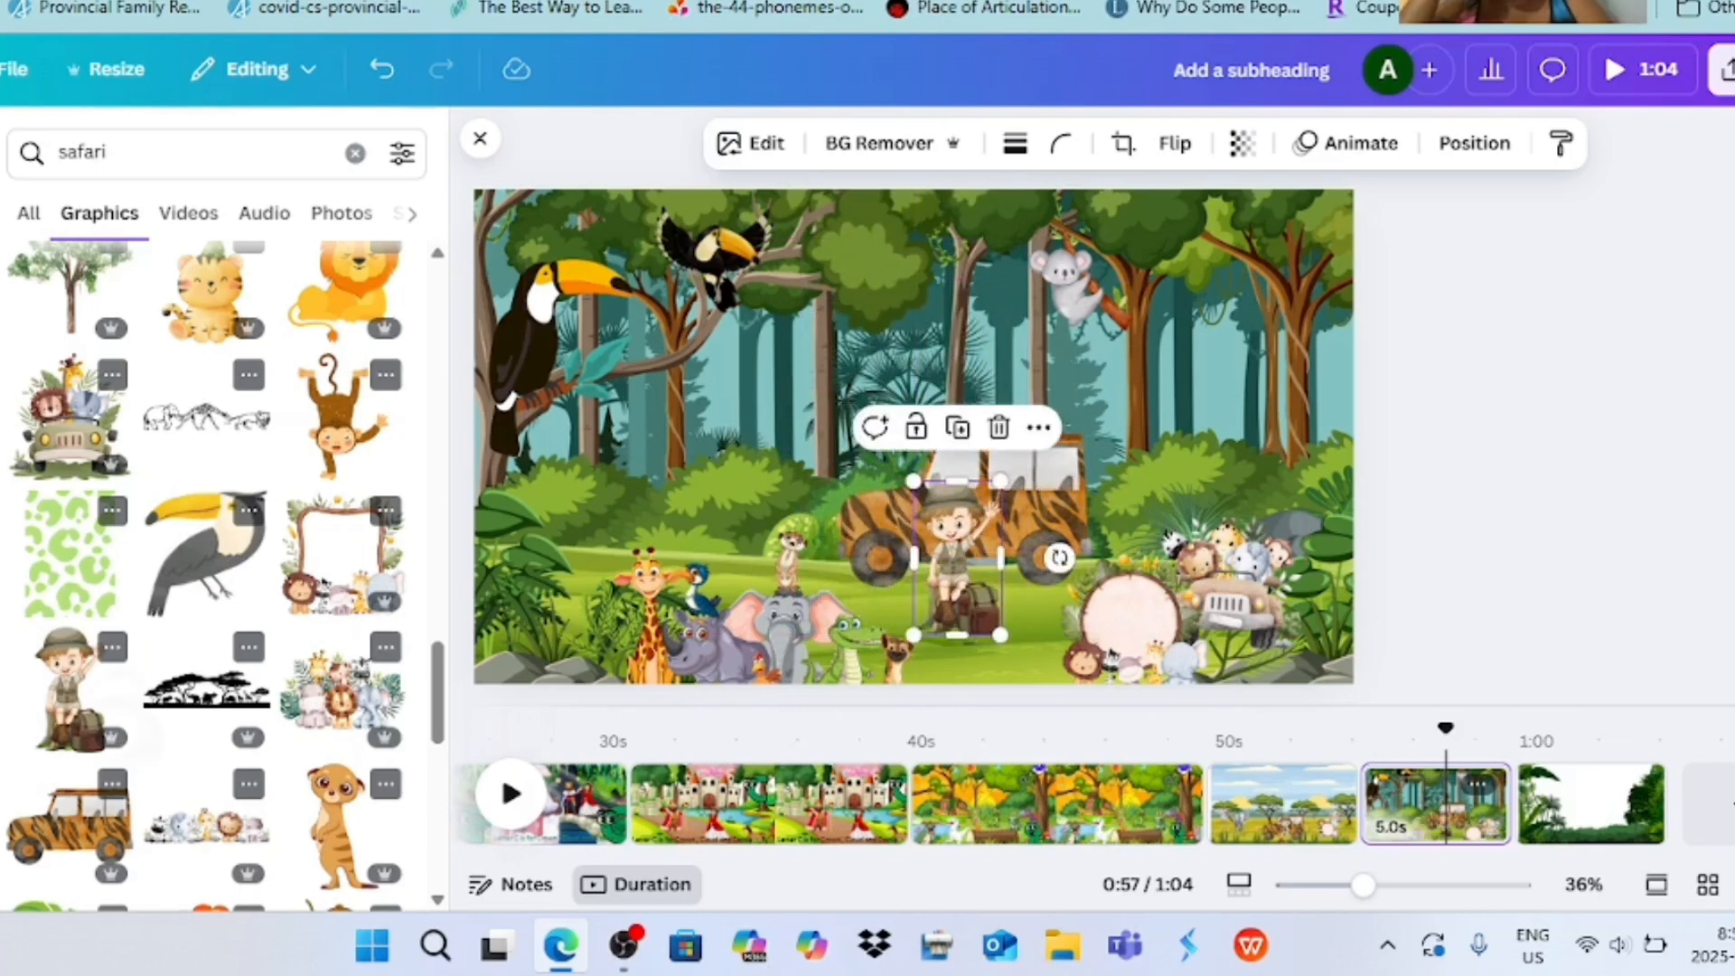
- Add the realistic grey elephant, shrink it, and place it behind the grouped animals to the left of the striped jeep
scroll(208, 579, "down", 10)
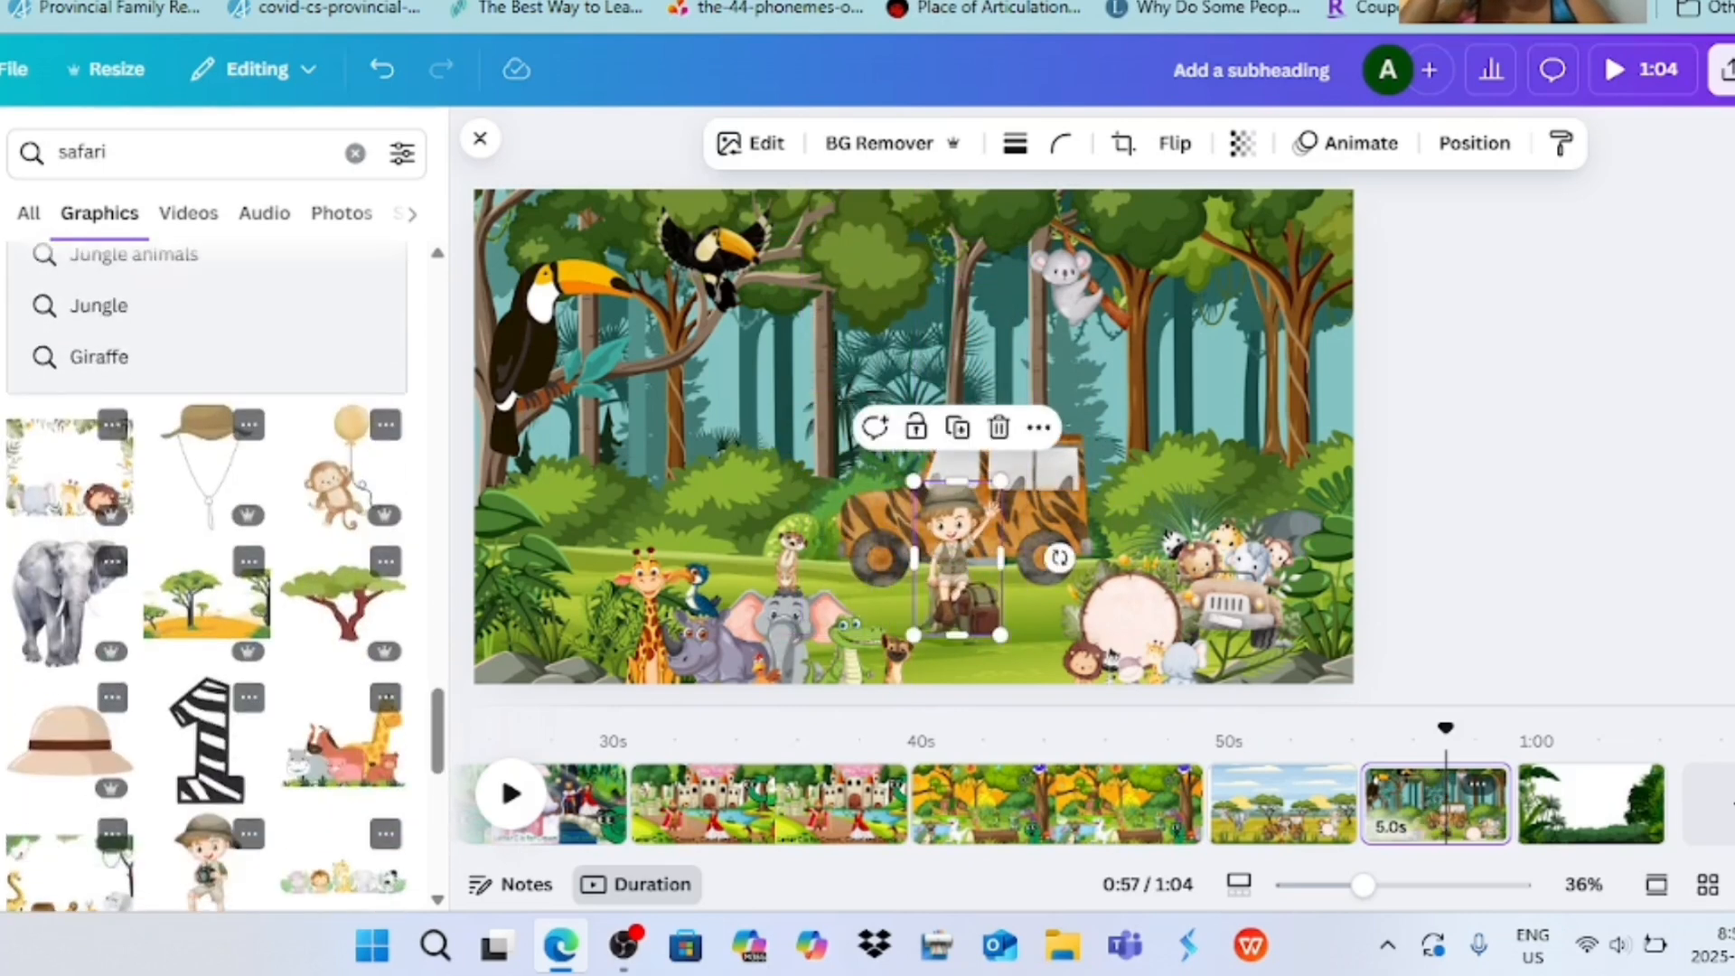
left_click(65, 596)
left_click_drag(913, 437, 741, 527)
key("Escape")
left_click_drag(785, 587, 759, 562)
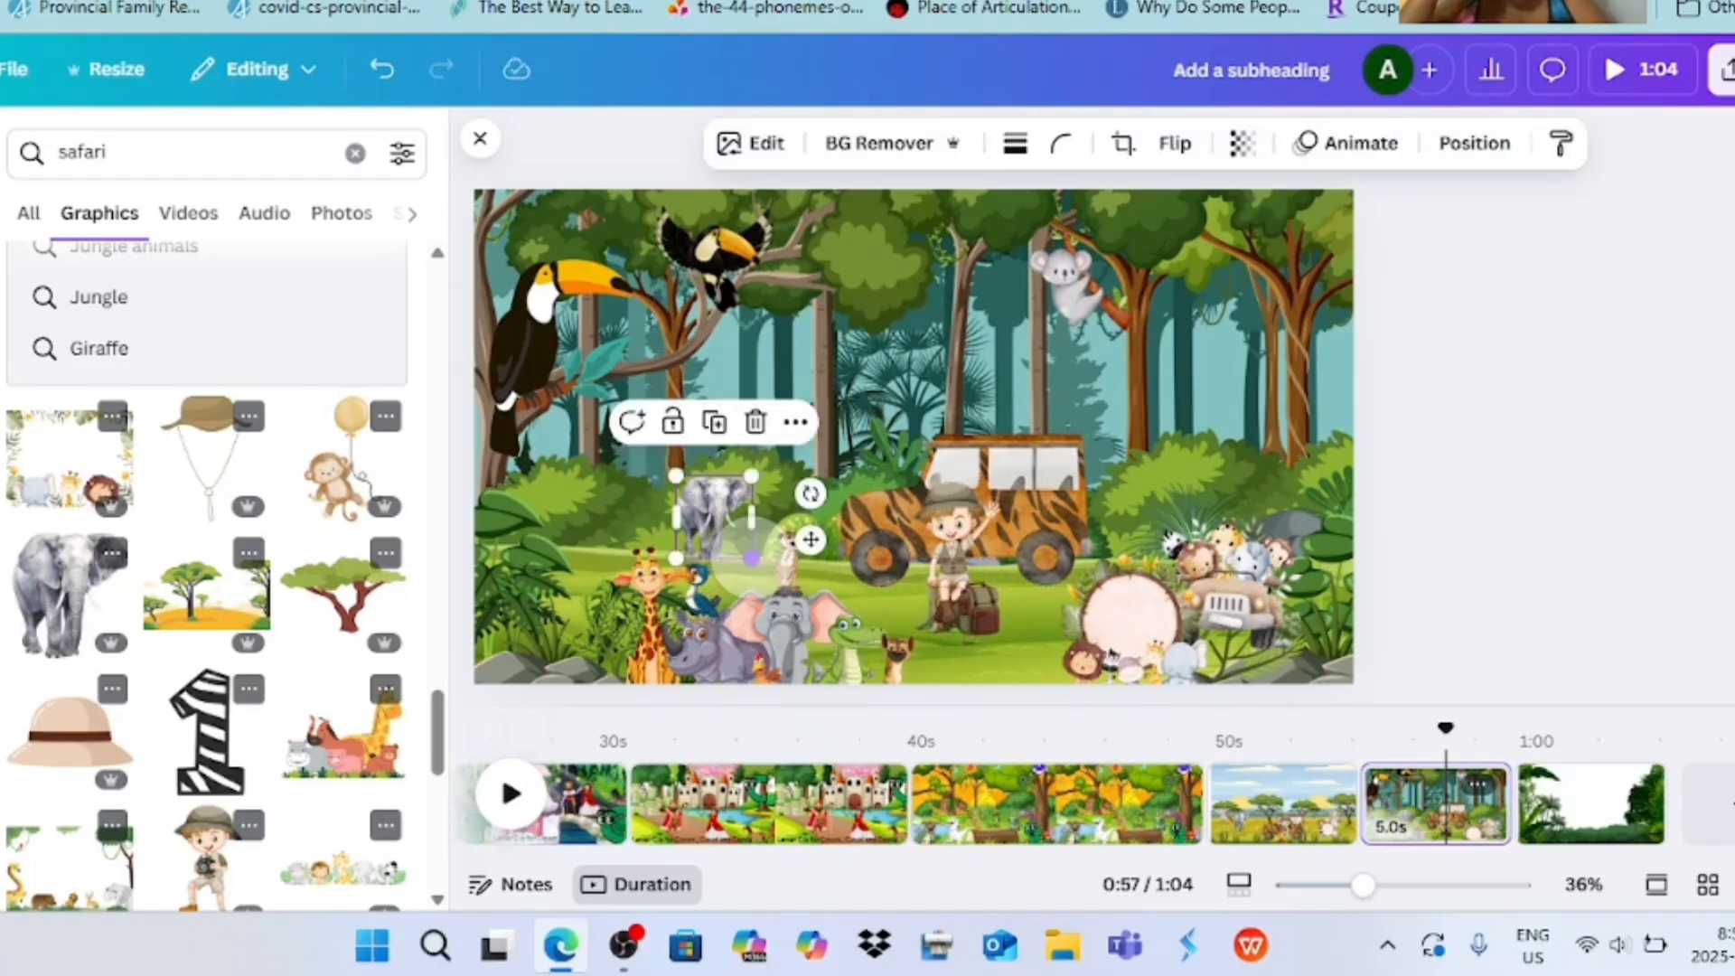
key("Escape")
- Add the grey cartoon elephant from the safari graphics, shrink it, and place it left of the realistic elephant
scroll(217, 578, "down", 5)
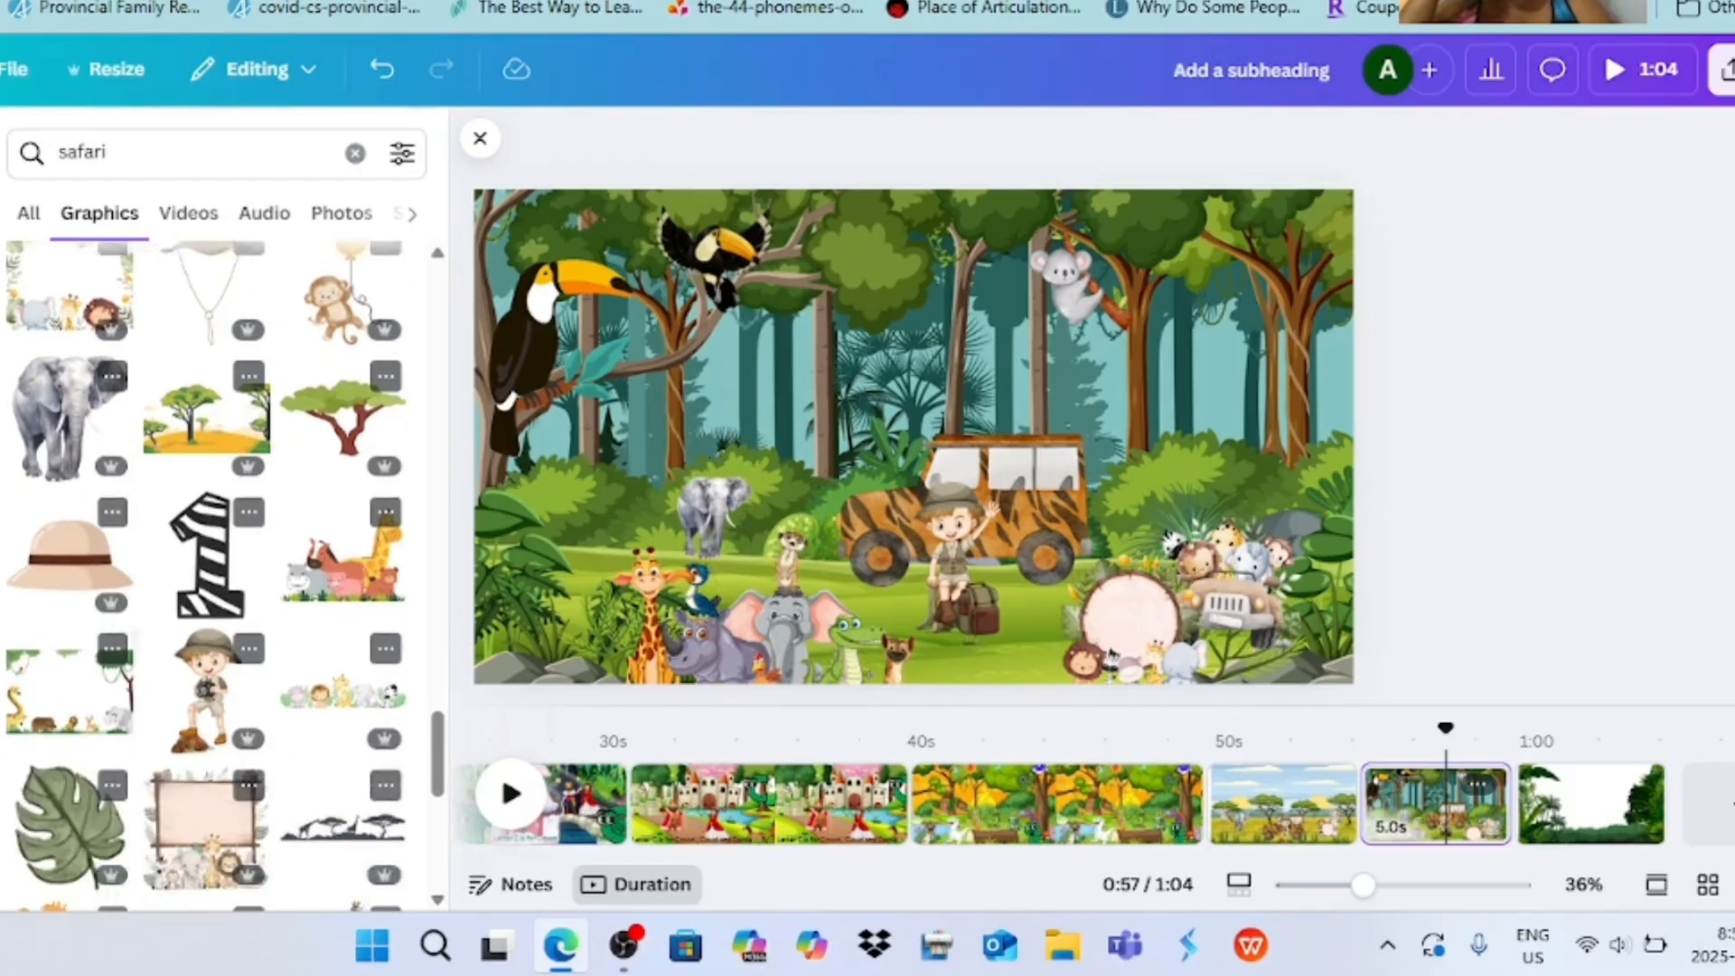
scroll(226, 576, "down", 2)
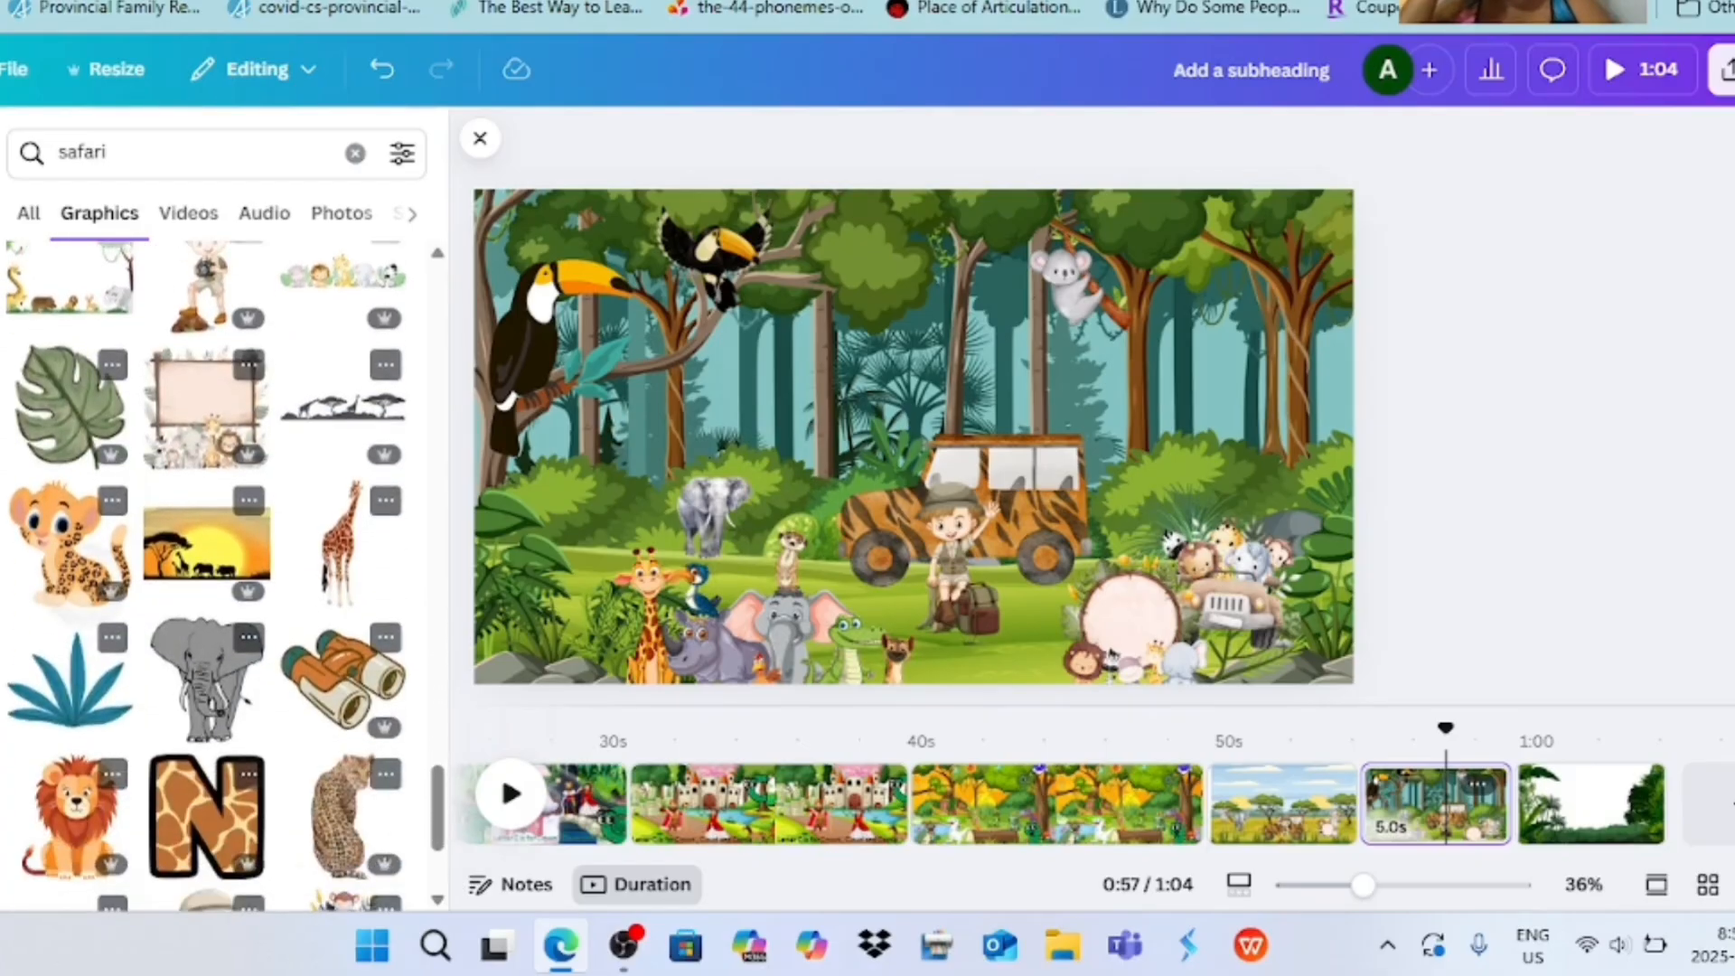
left_click(206, 678)
left_click_drag(1089, 597, 915, 536)
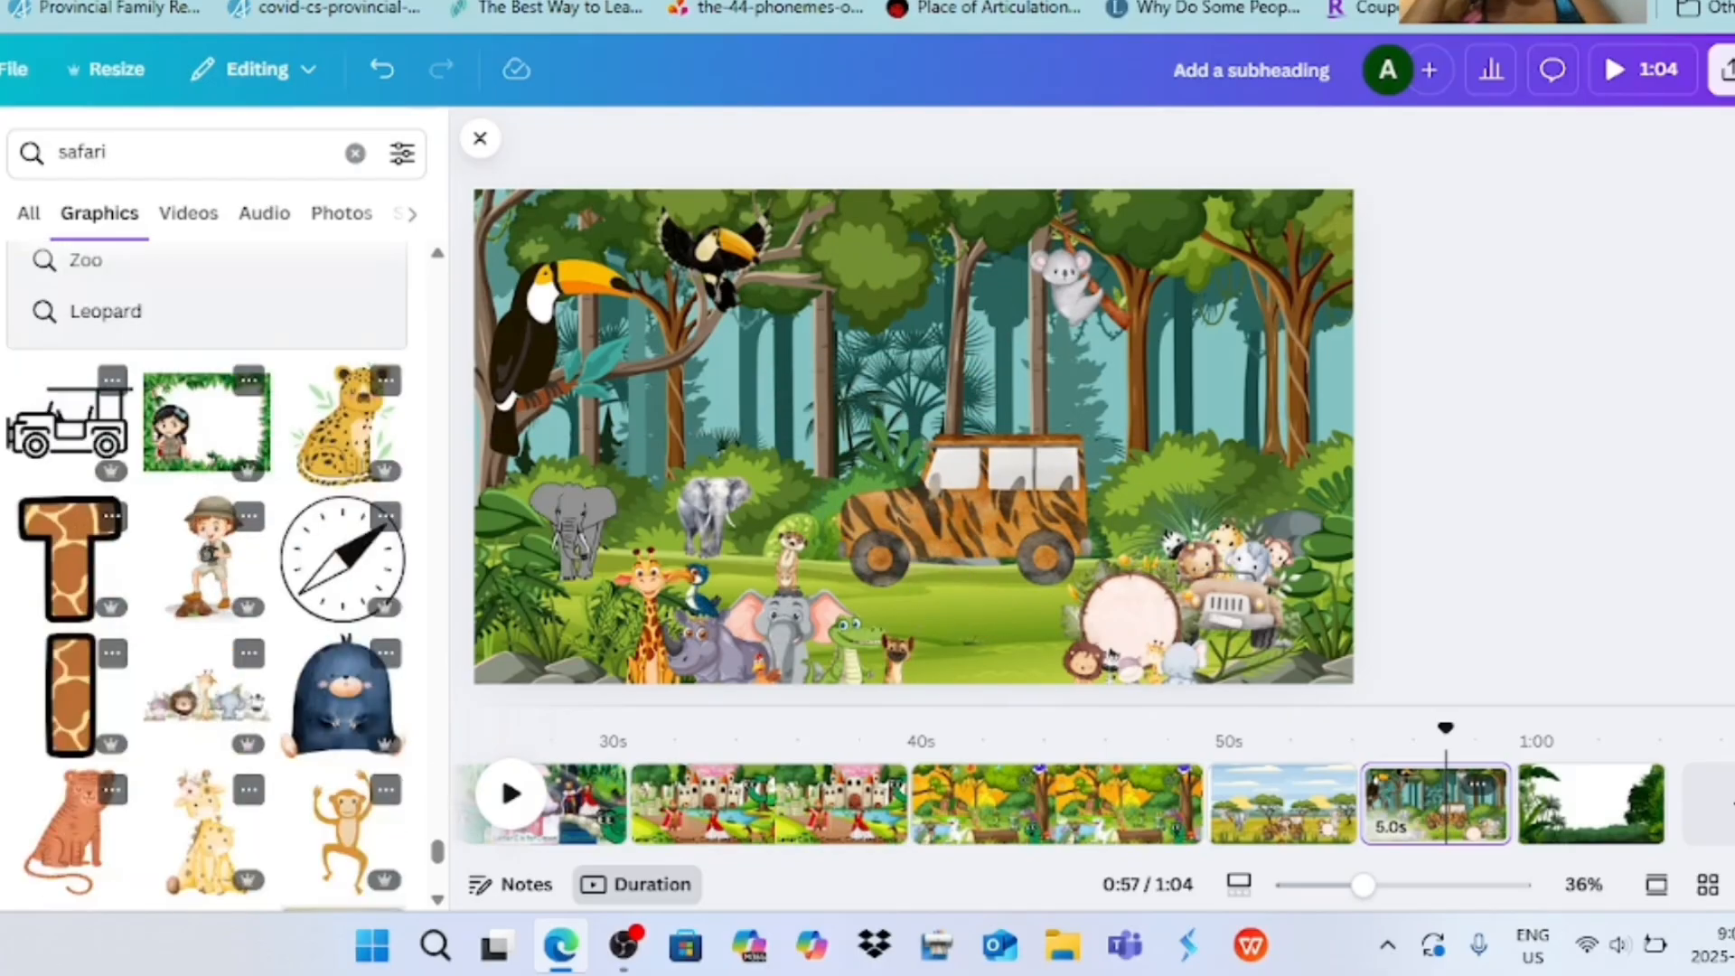
- Add the explorer boy holding a camera, place him in front of the striped jeep, and size him to about 263 by 401
left_click(206, 557)
left_click_drag(1044, 242, 1024, 563)
left_click_drag(854, 534, 1002, 518)
left_click_drag(1039, 458, 1053, 433)
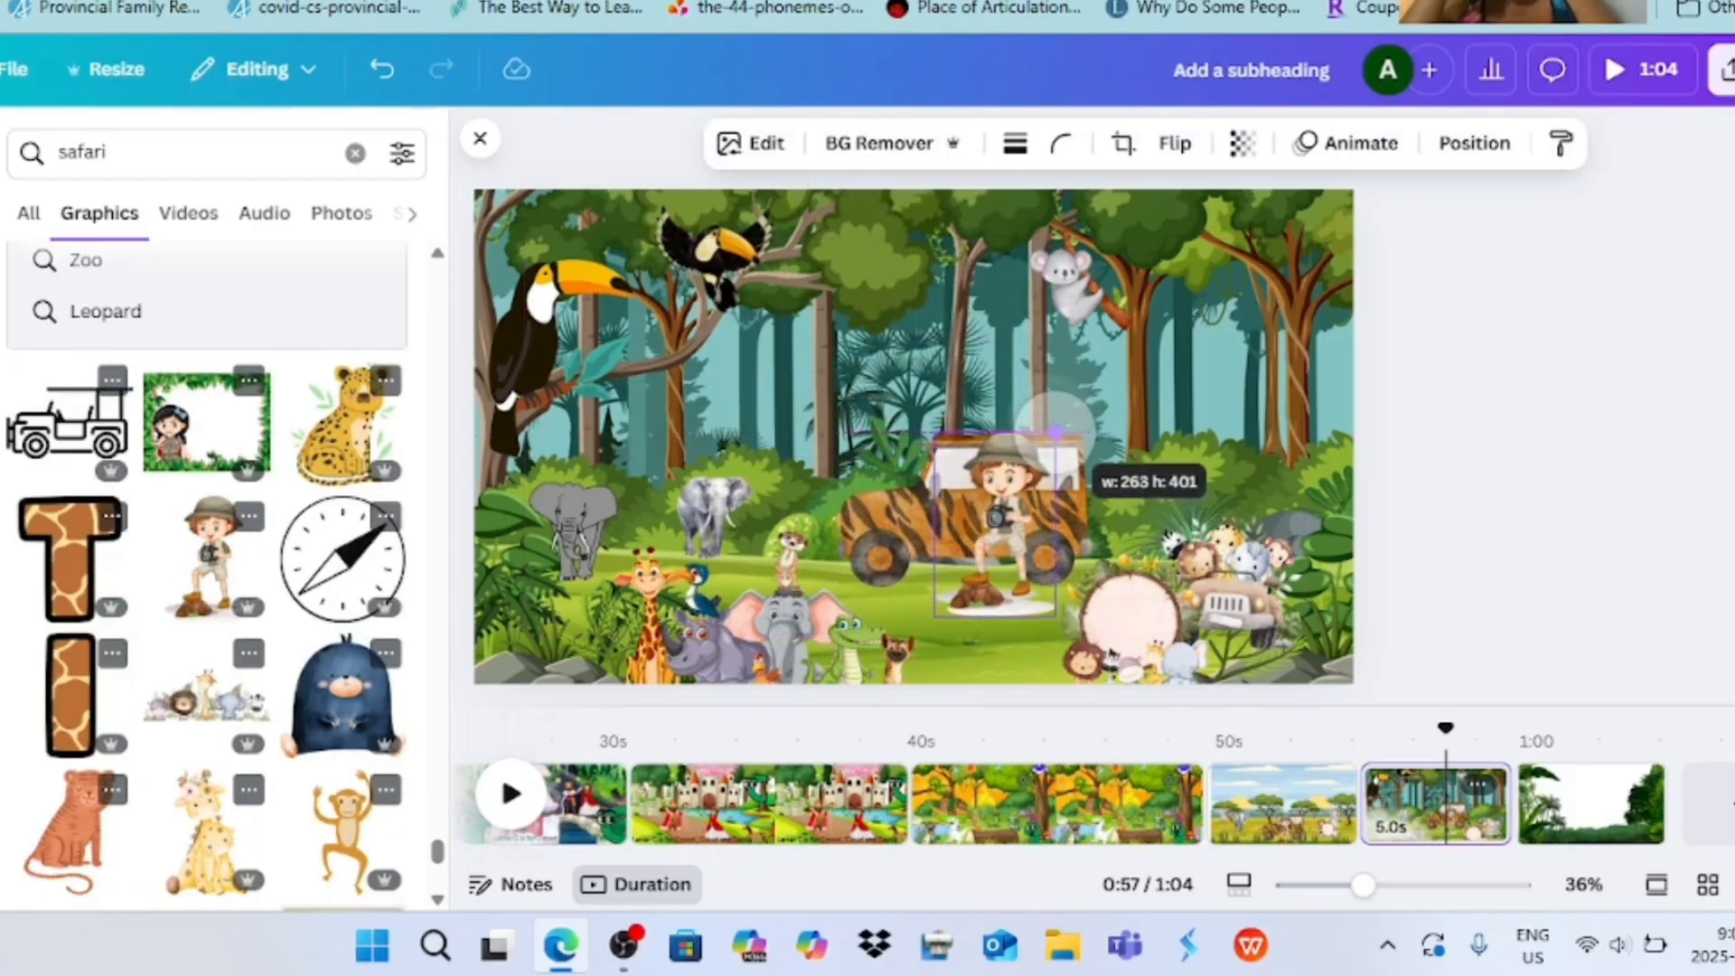
left_click(1068, 423)
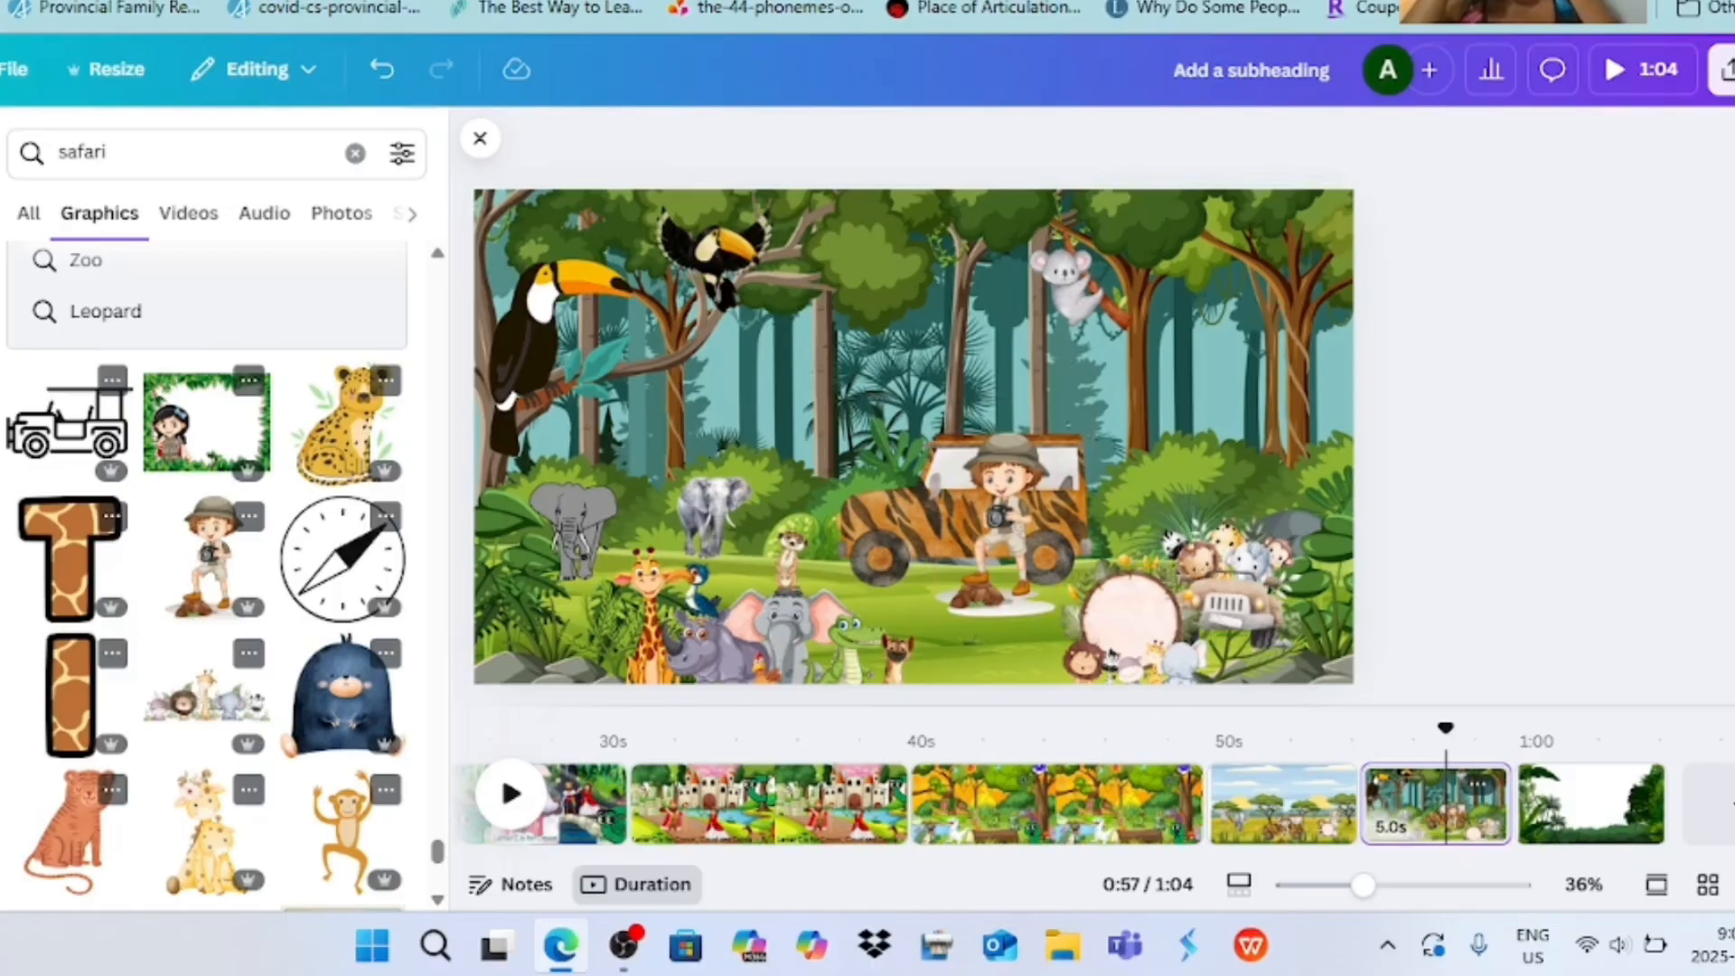
- Add the red macaw with spread wings, shrink it into the scene's upper-right corner, and flip it horizontally
scroll(206, 579, "down", 5)
left_click(68, 519)
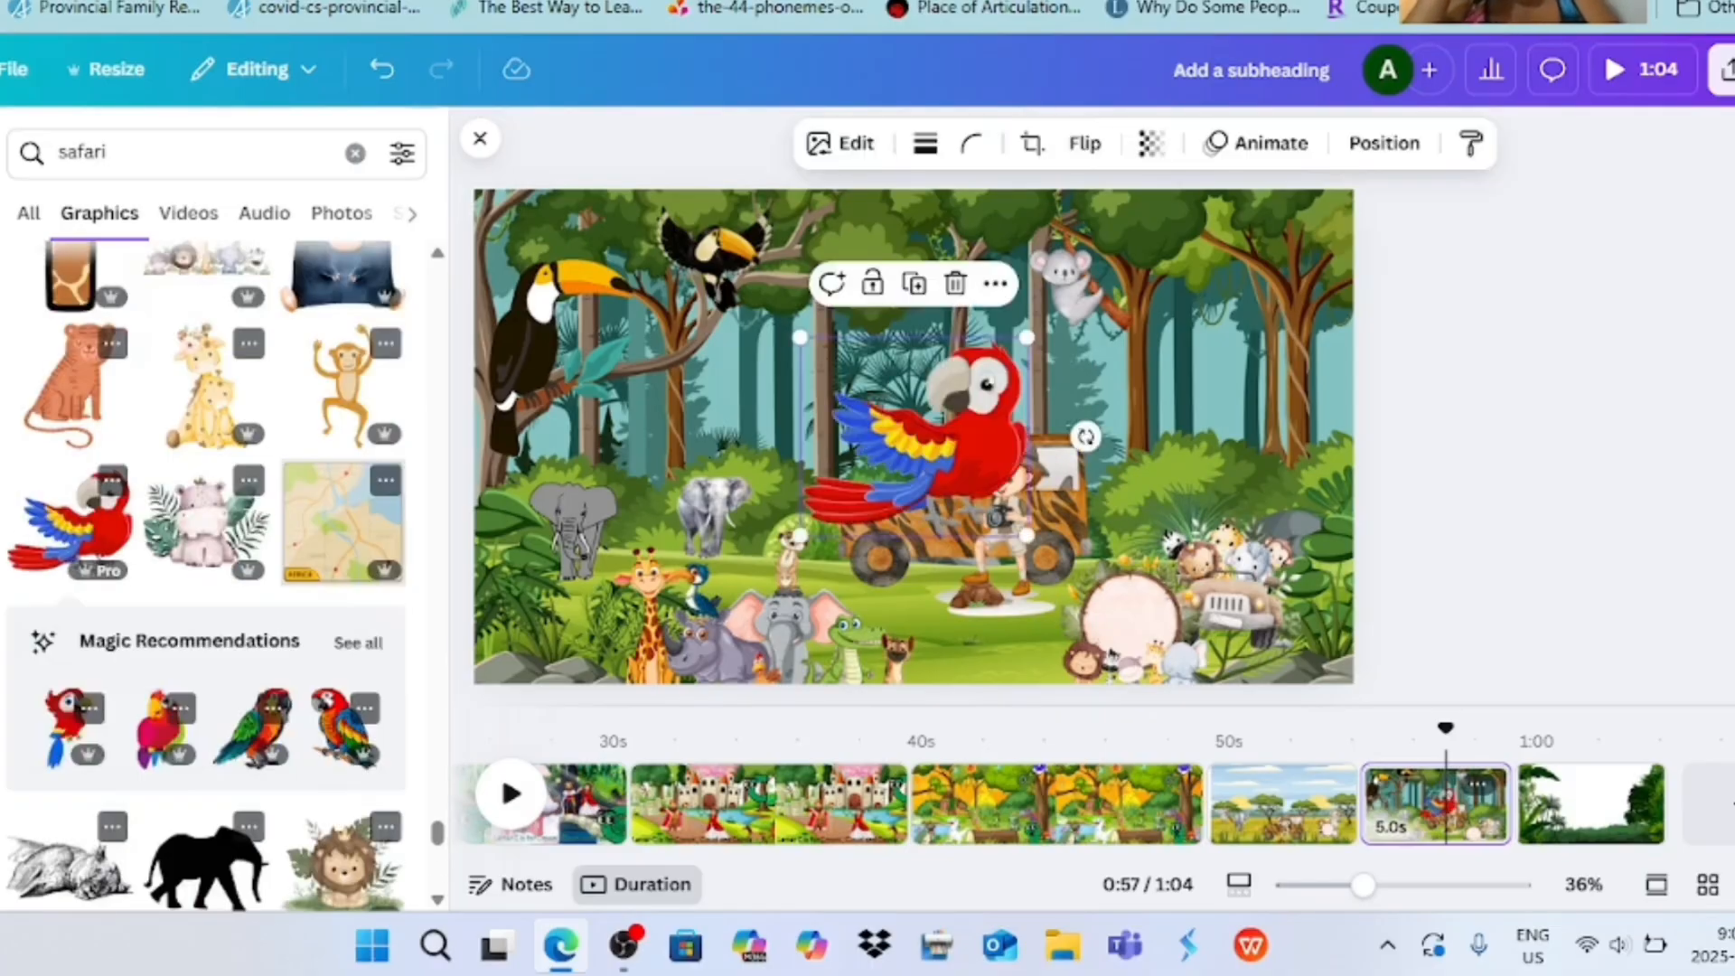
left_click_drag(1058, 533, 1332, 259)
left_click(1084, 143)
left_click(1110, 205)
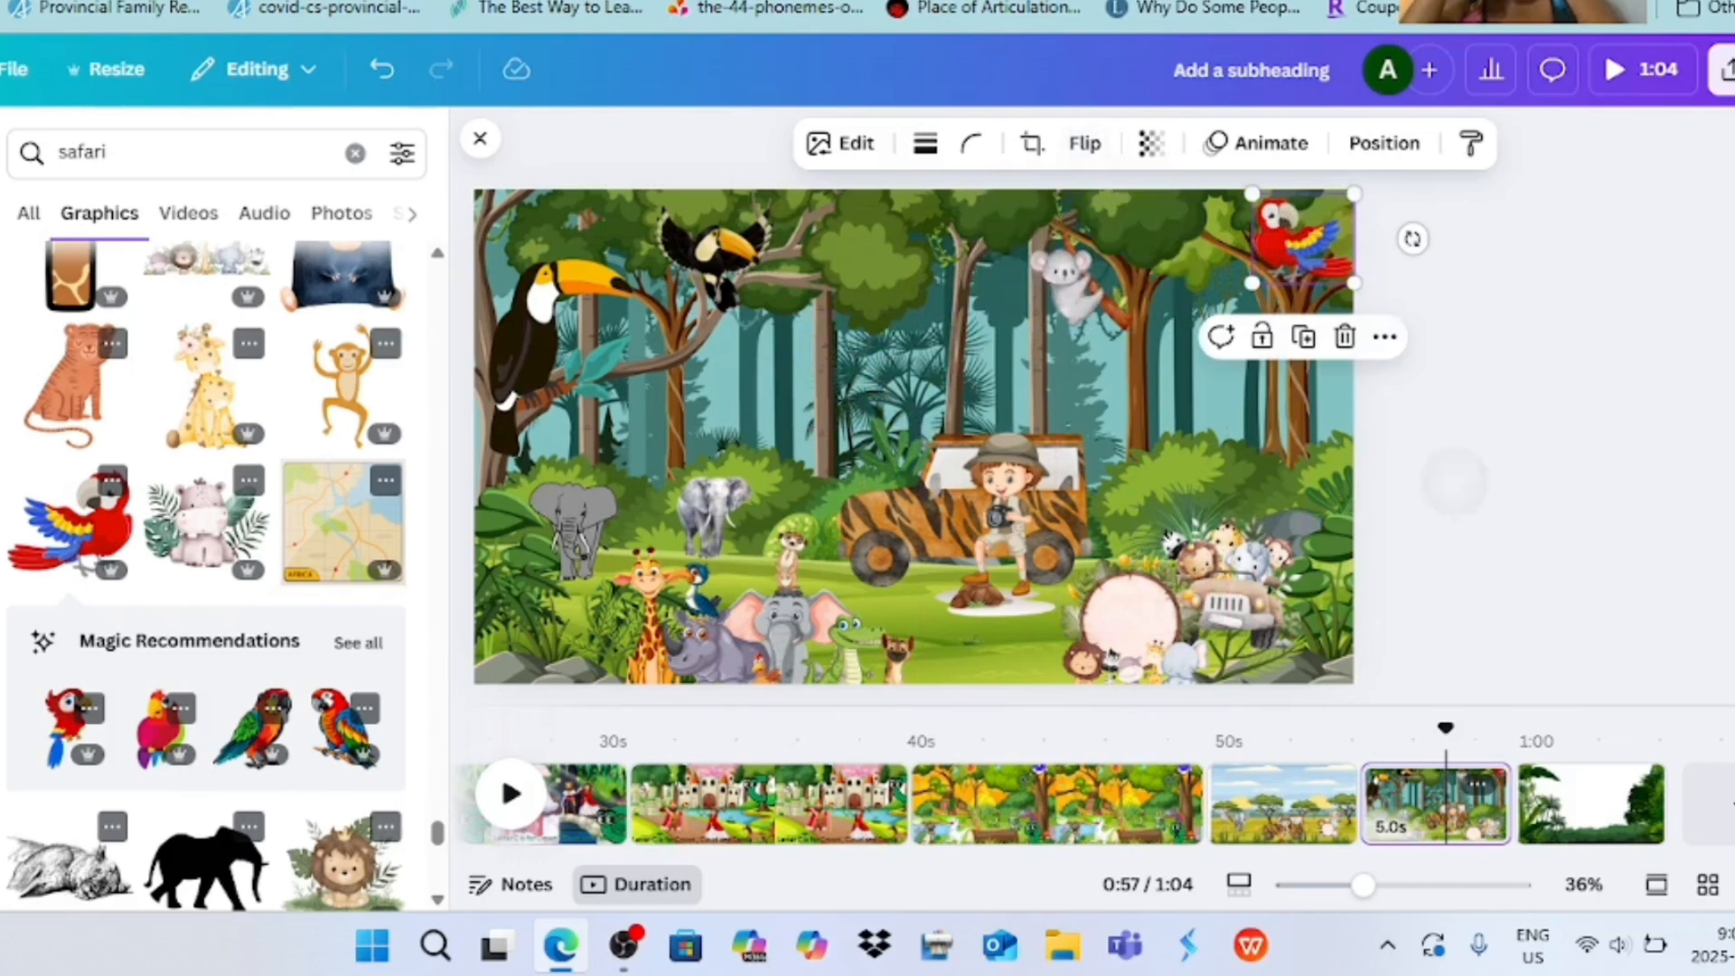
left_click_drag(1353, 282, 1318, 252)
left_click(1508, 465)
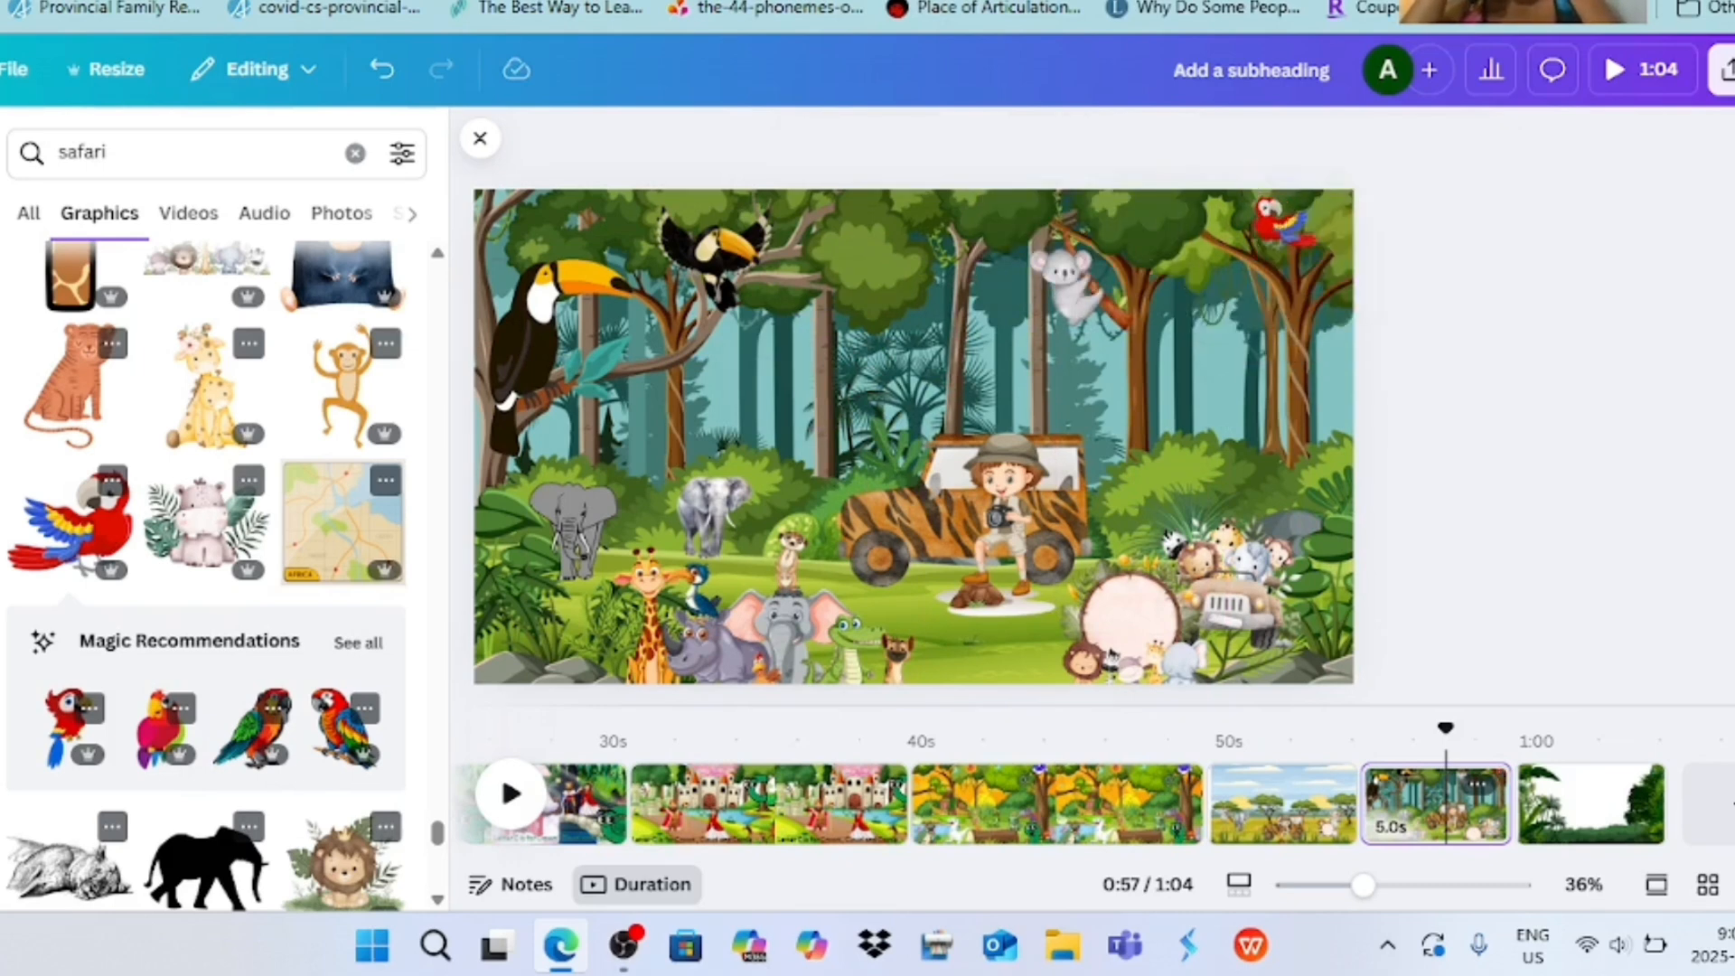
- Add the perched red macaw from the Magic Recommendations, shrink it, and place it on the upper-right tree branch
scroll(206, 542, "down", 2)
left_click(343, 515)
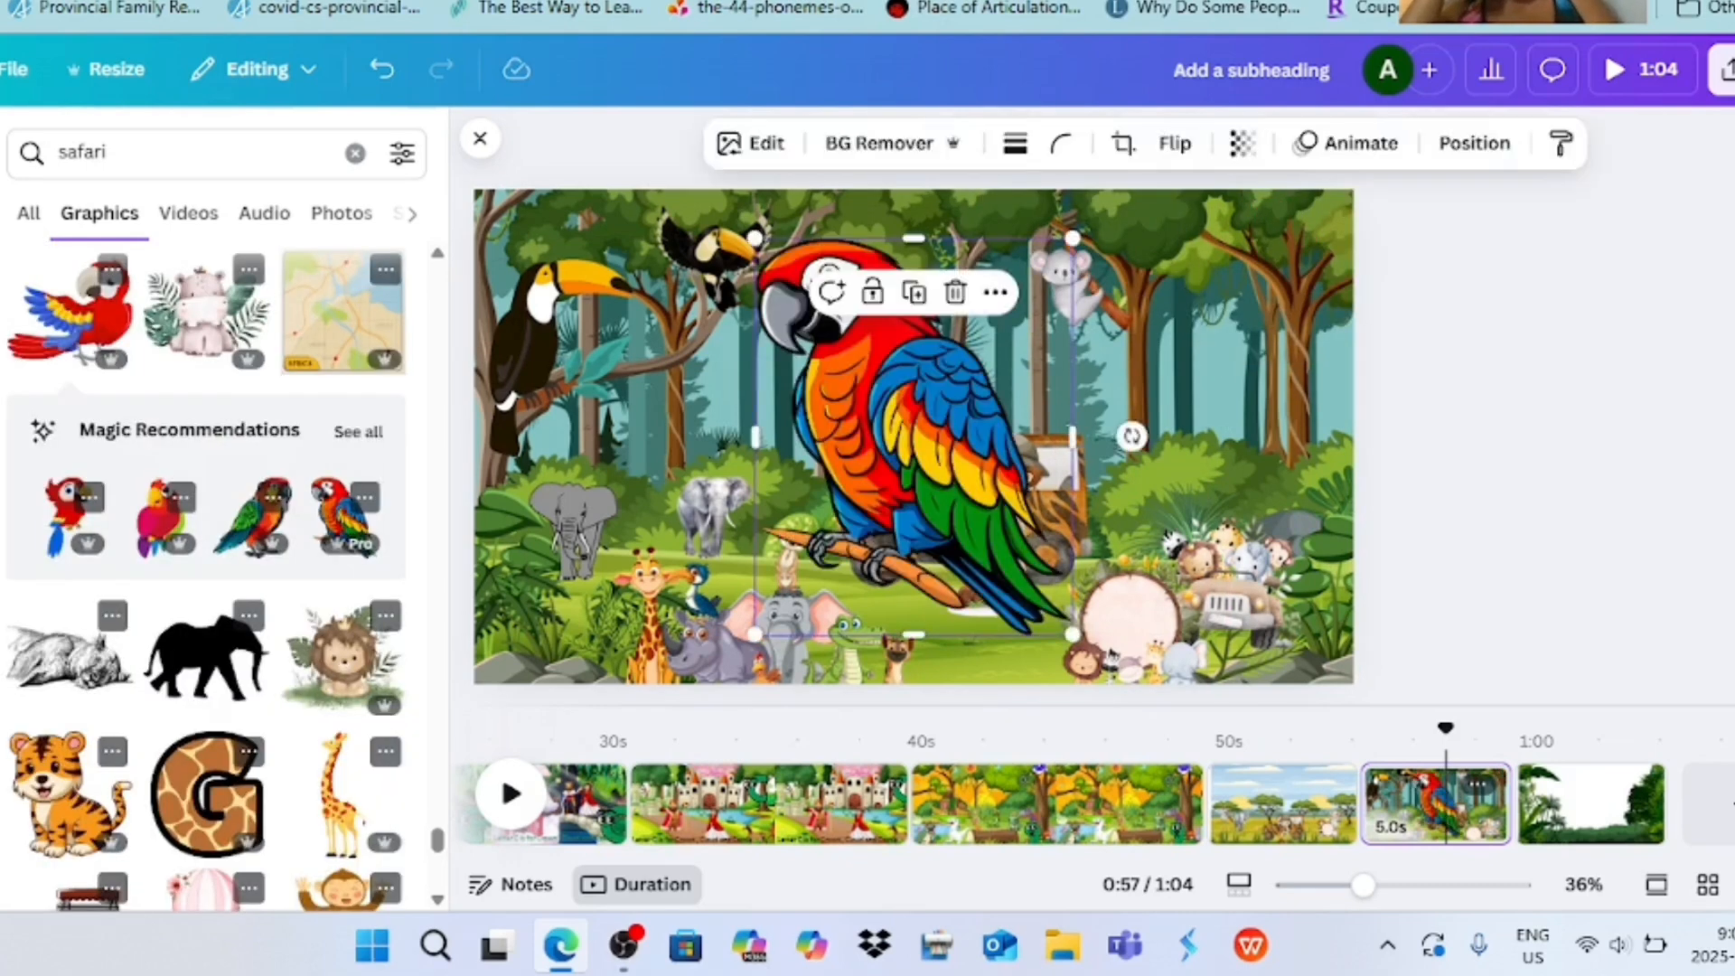
left_click_drag(754, 645, 984, 357)
left_click_drag(1033, 296, 1288, 275)
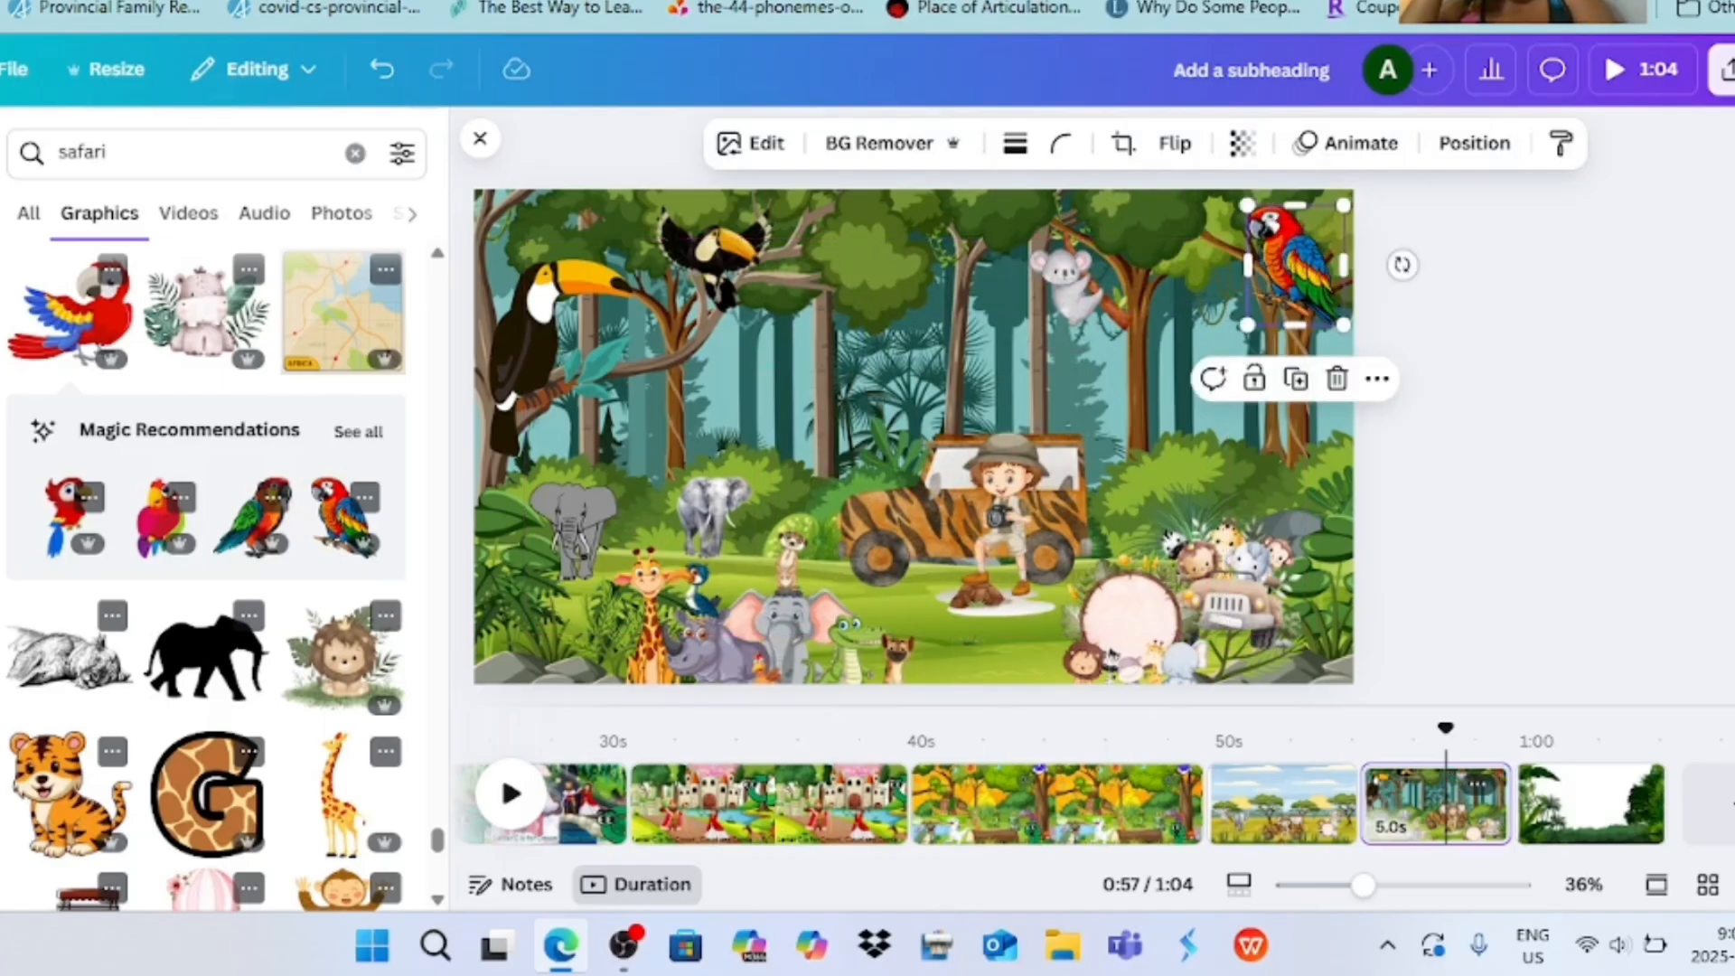
mouse_move(1394, 306)
left_mouse_down()
mouse_move(1399, 270)
mouse_move(1396, 294)
left_mouse_up()
left_click(1506, 409)
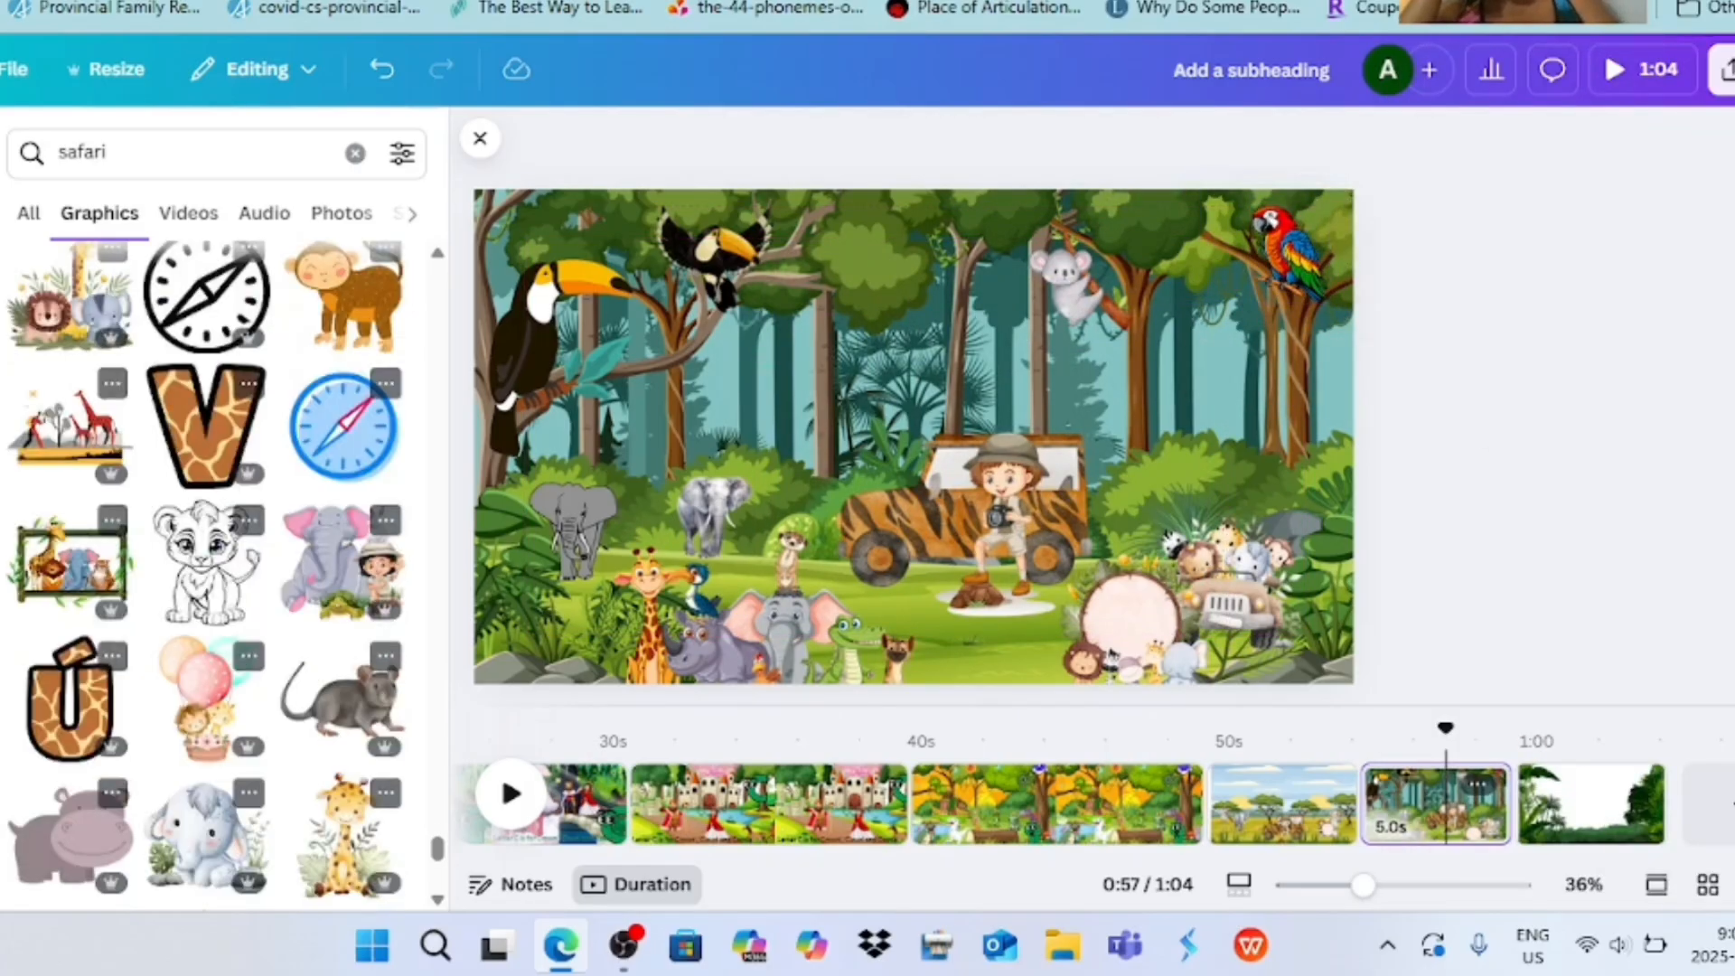
- Add the pink-eared elephant with the child explorer, shrink it, and place it at the clearing's right edge behind the animal jeep
left_click(341, 560)
left_click_drag(1126, 239, 870, 443)
left_click_drag(784, 538, 1284, 489)
key("Escape")
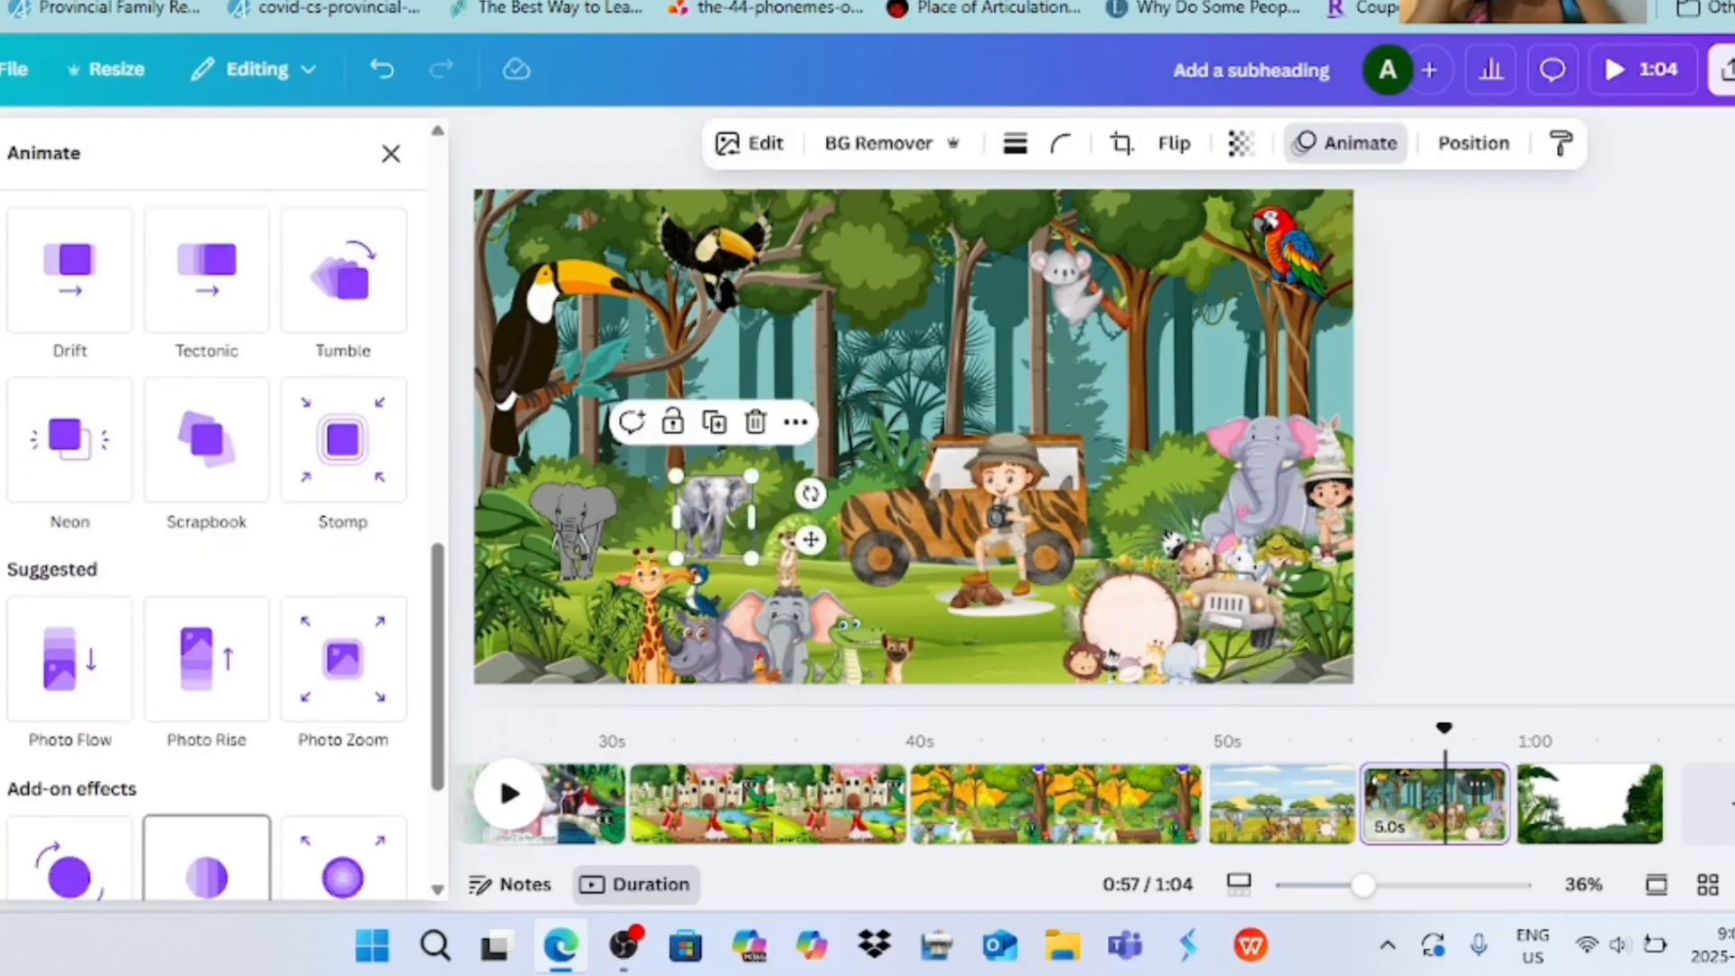
- Apply the Photo Rise animation to the realistic grey elephant and the Stomp animation to the grouped jungle animals
left_click(207, 666)
left_click(773, 632)
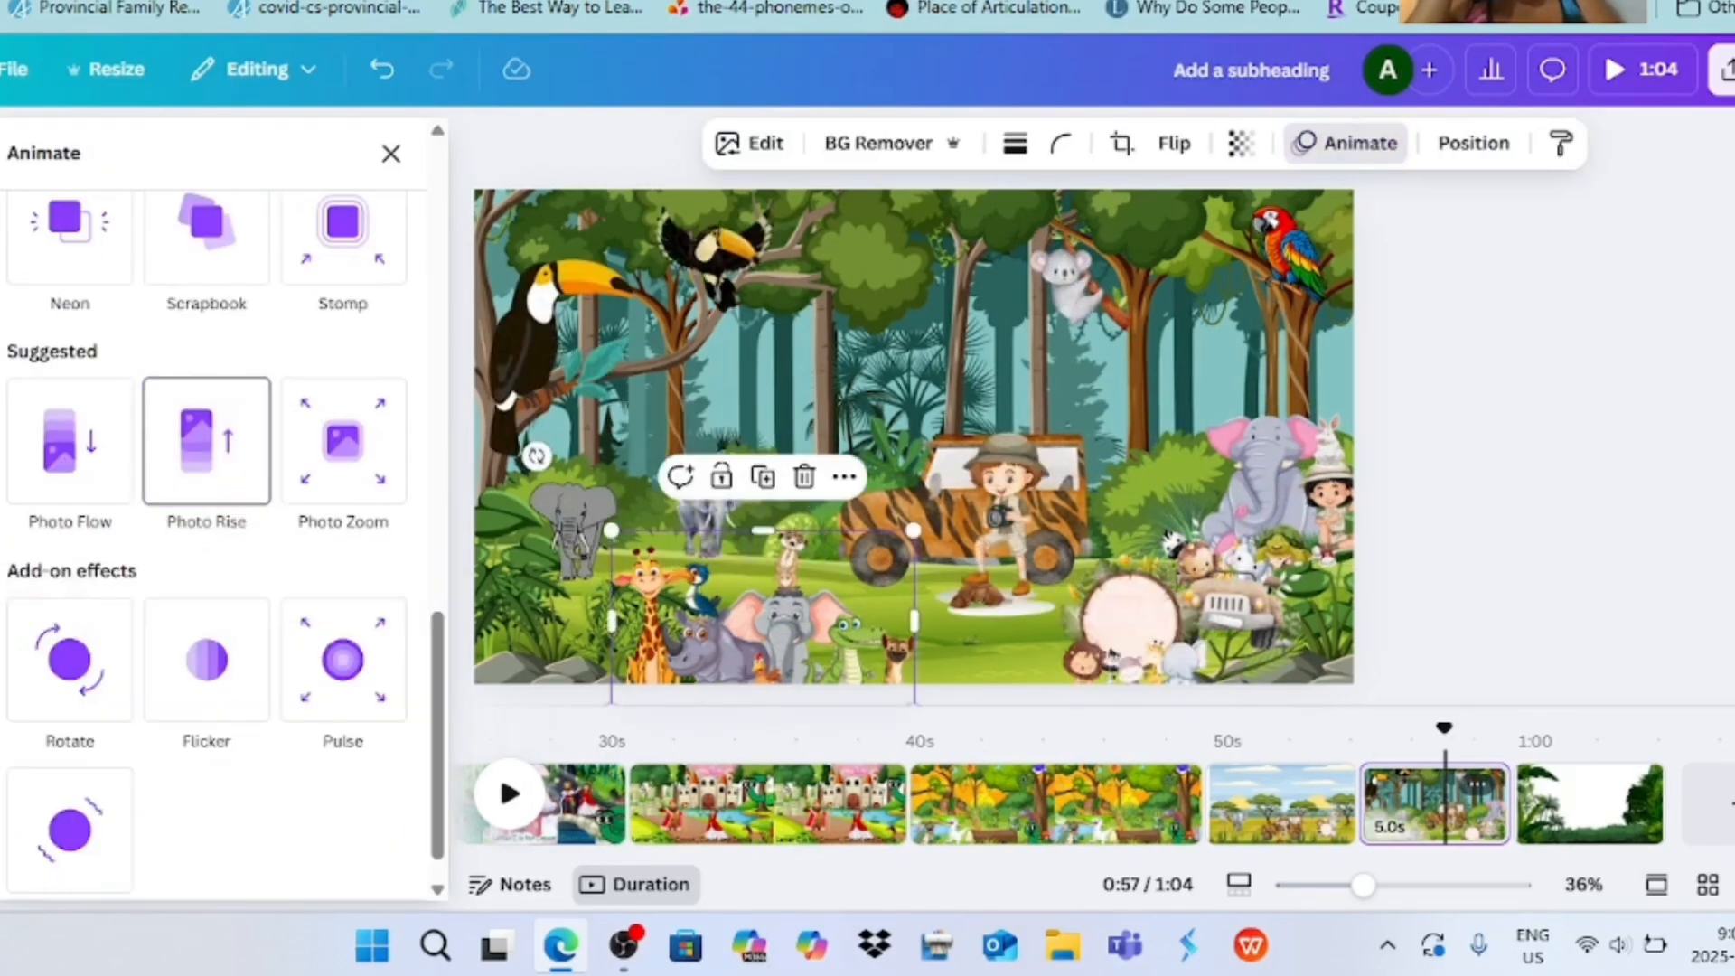
scroll(72, 610, "down", 1)
scroll(72, 610, "up", 7)
scroll(343, 484, "down", 3)
left_click(342, 485)
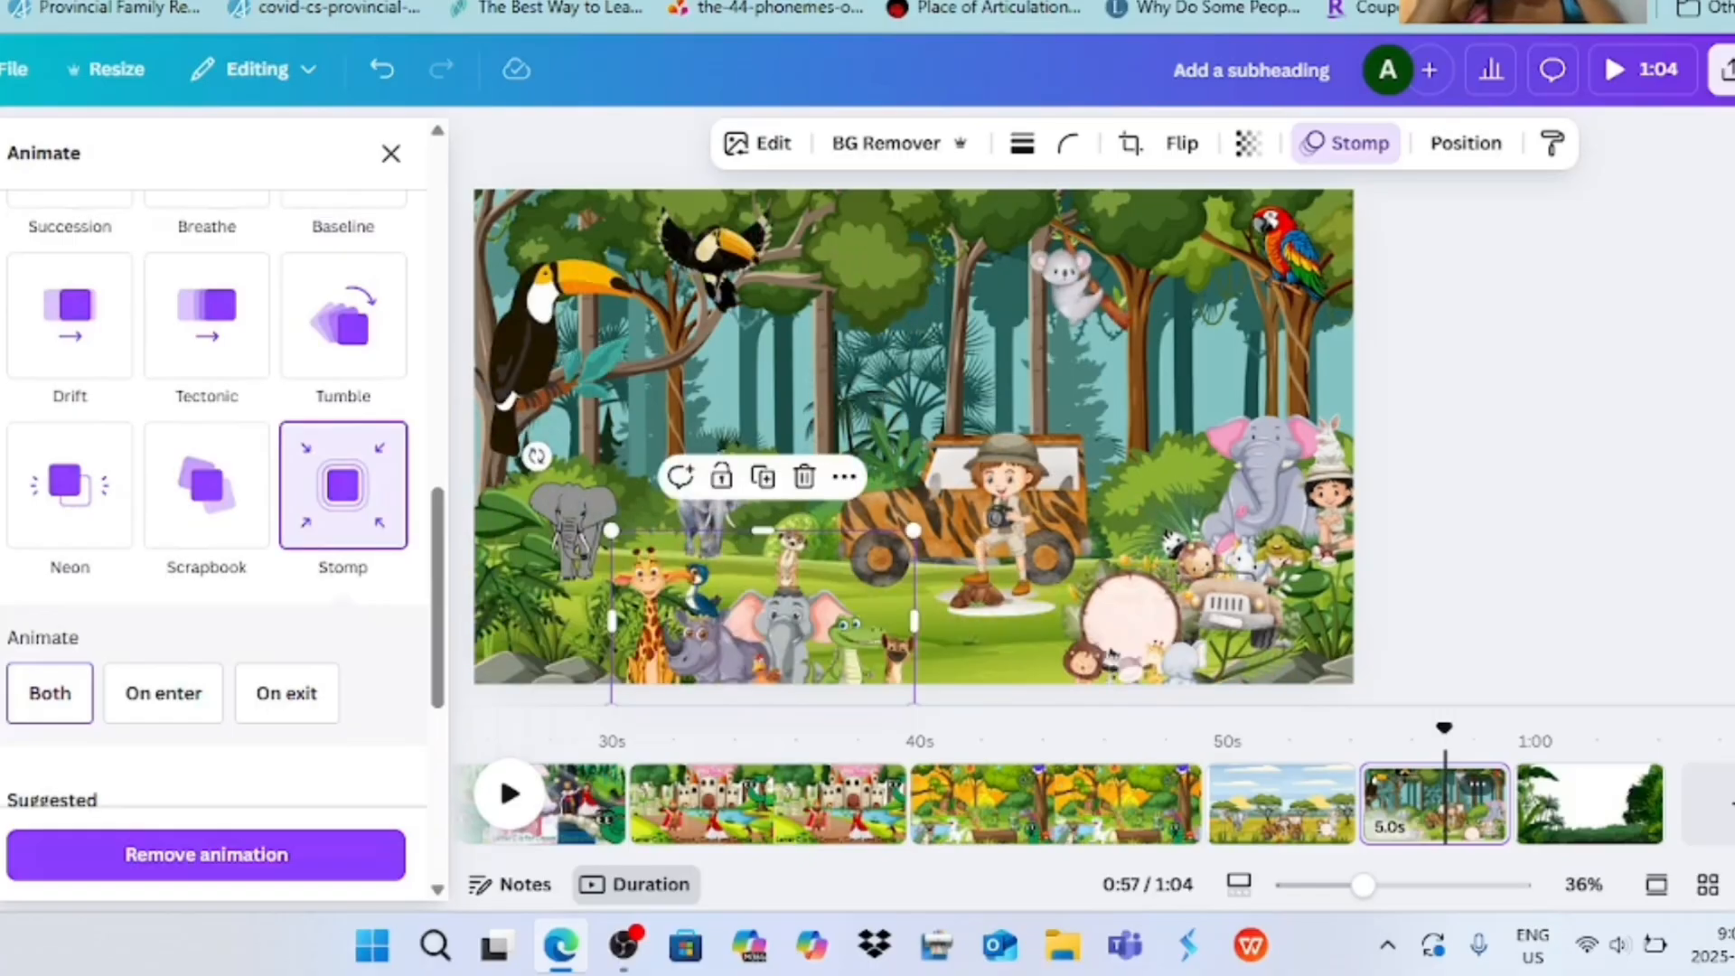
- Apply the Pop animation to the explorer boy holding the camera
scroll(214, 488, "up", 7)
left_click(995, 522)
scroll(214, 488, "up", 5)
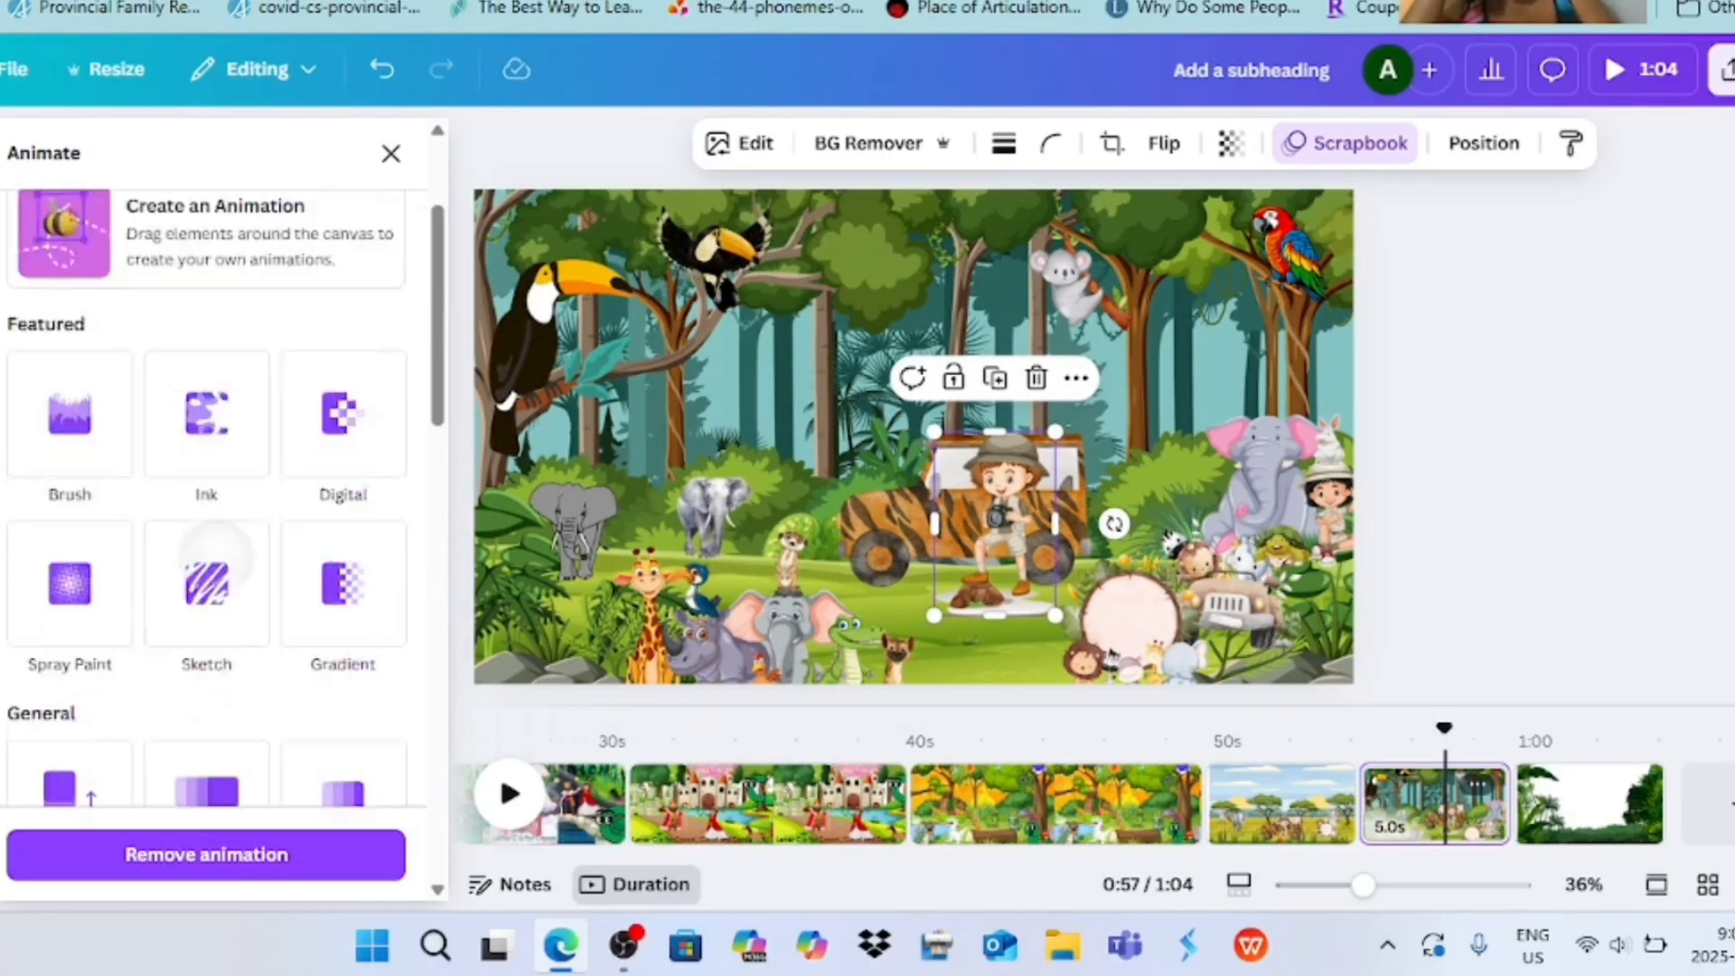
scroll(214, 487, "down", 5)
left_click(70, 328)
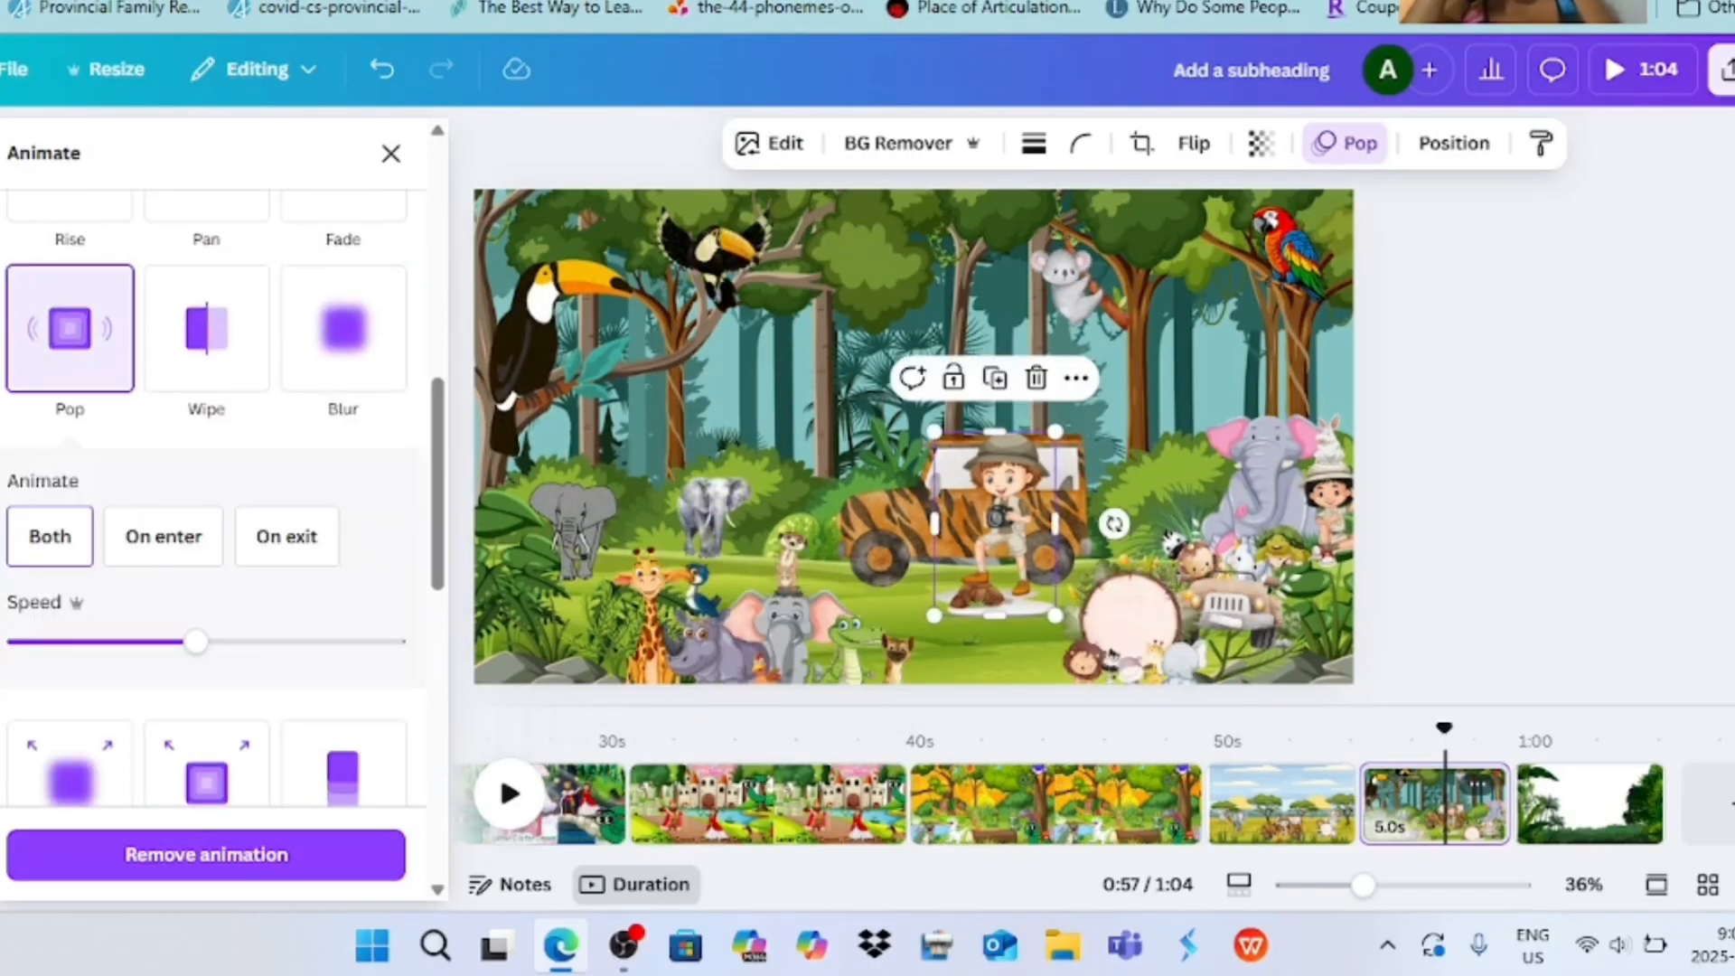
left_click(1290, 251)
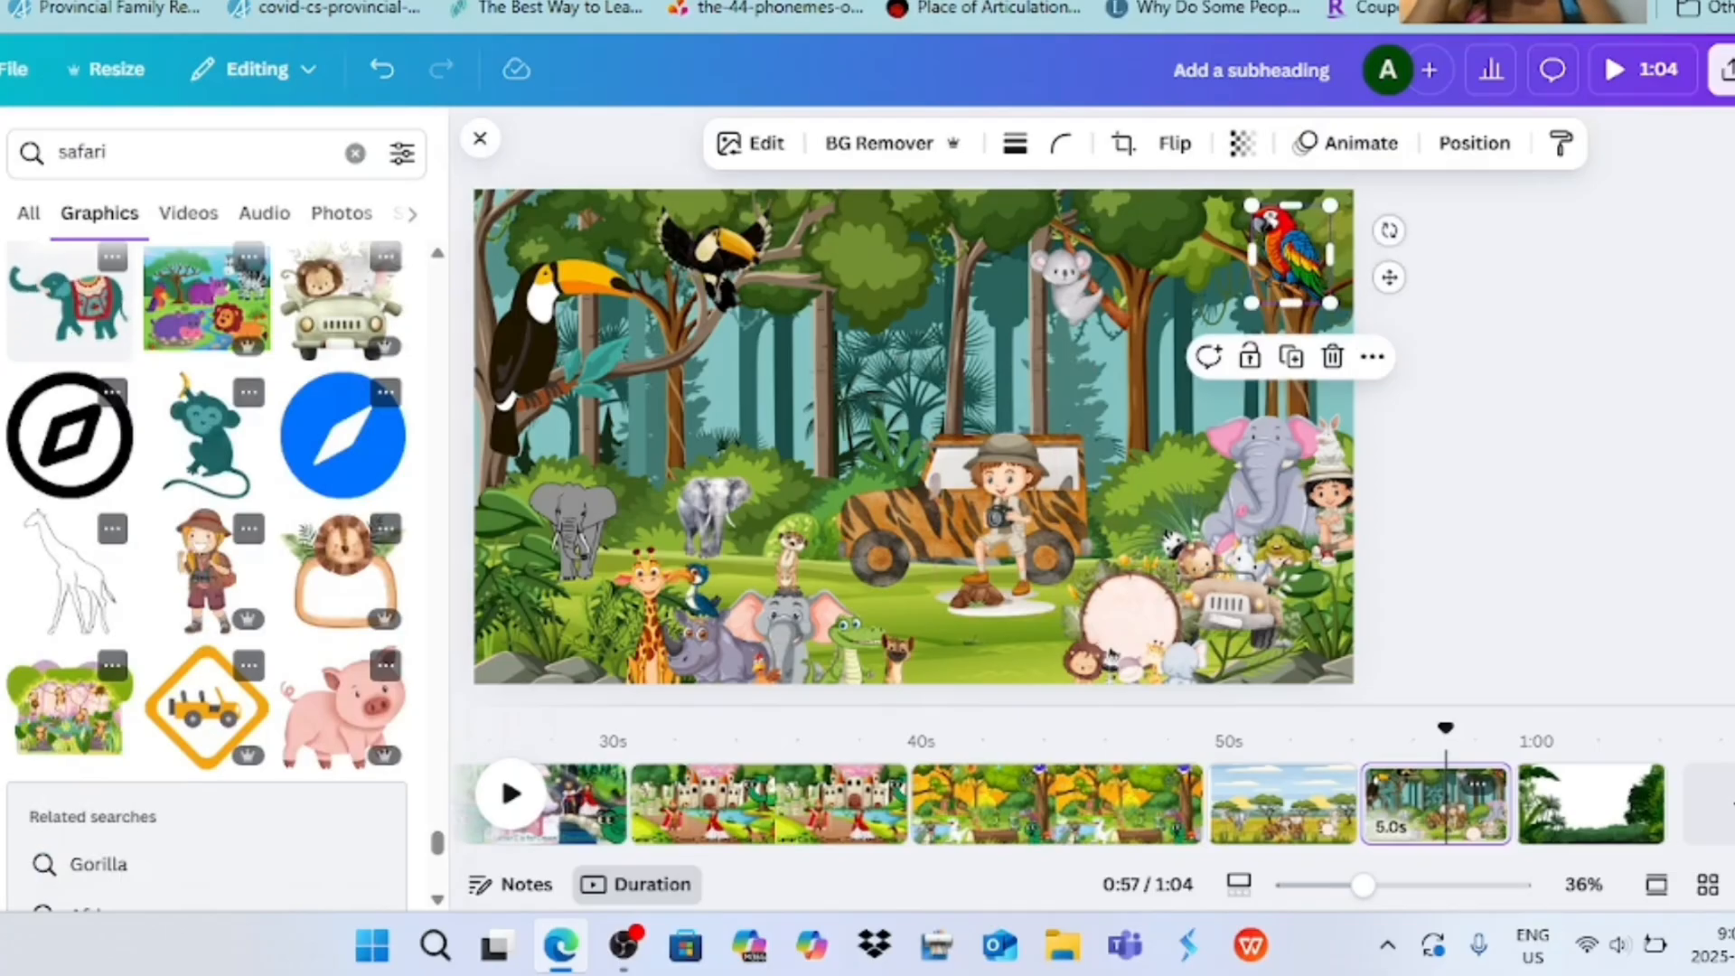
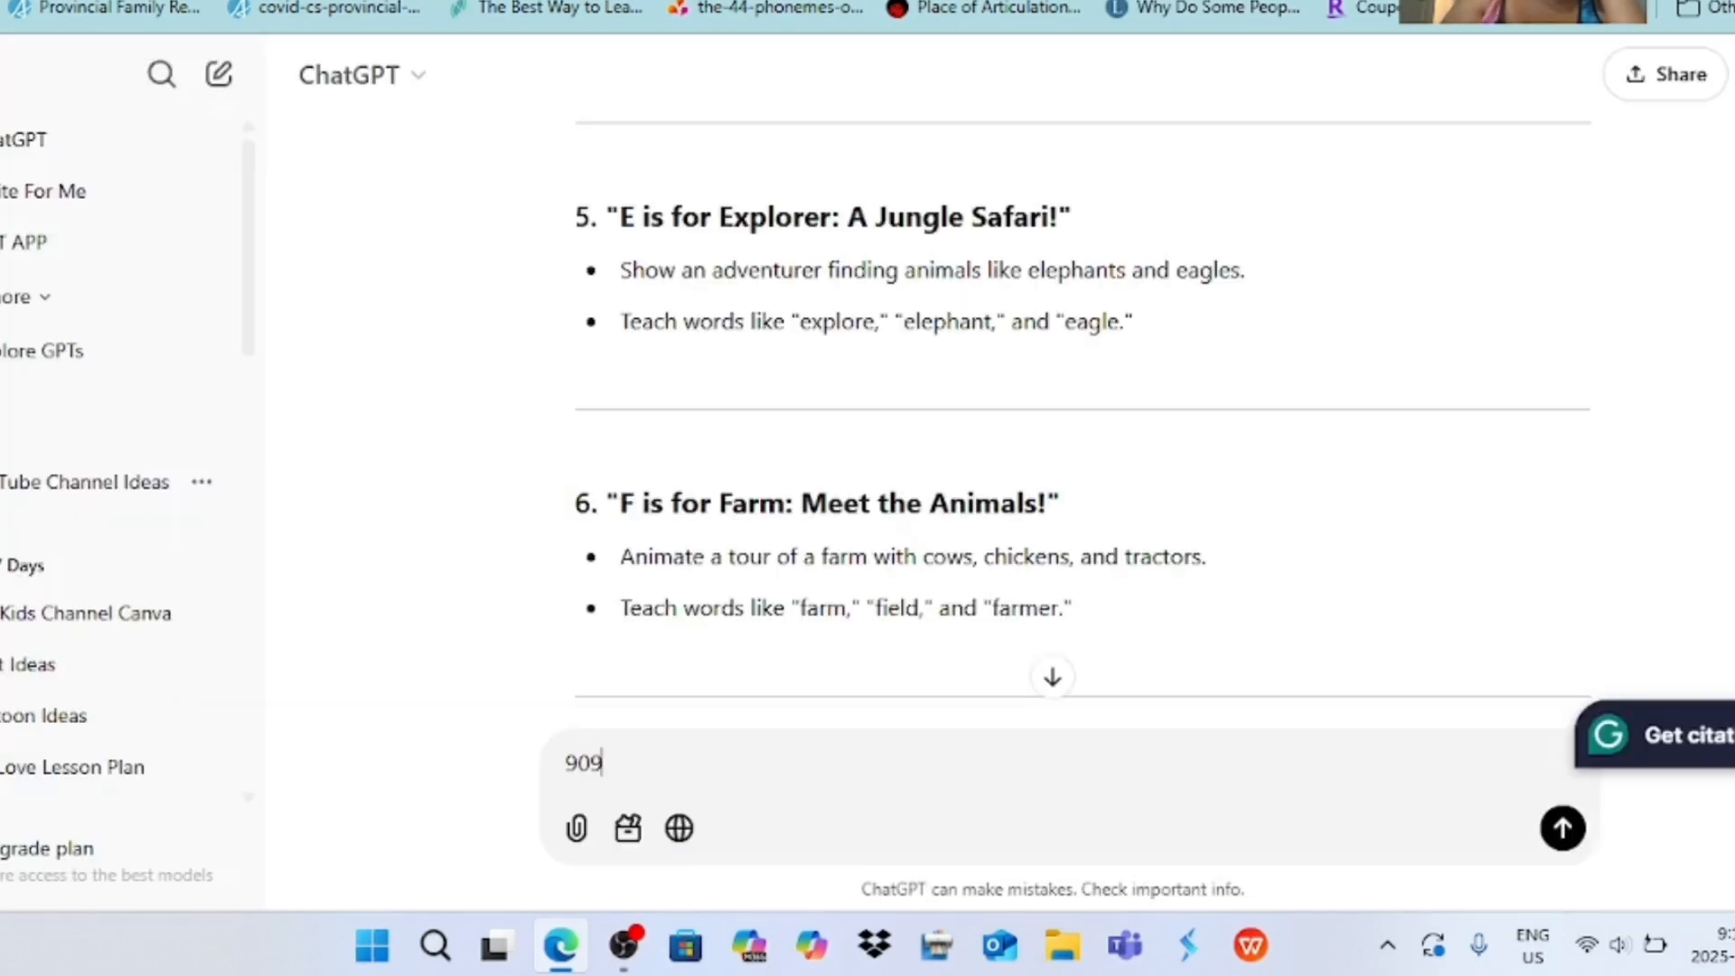
key("BackSpace")
key("BackSpace")
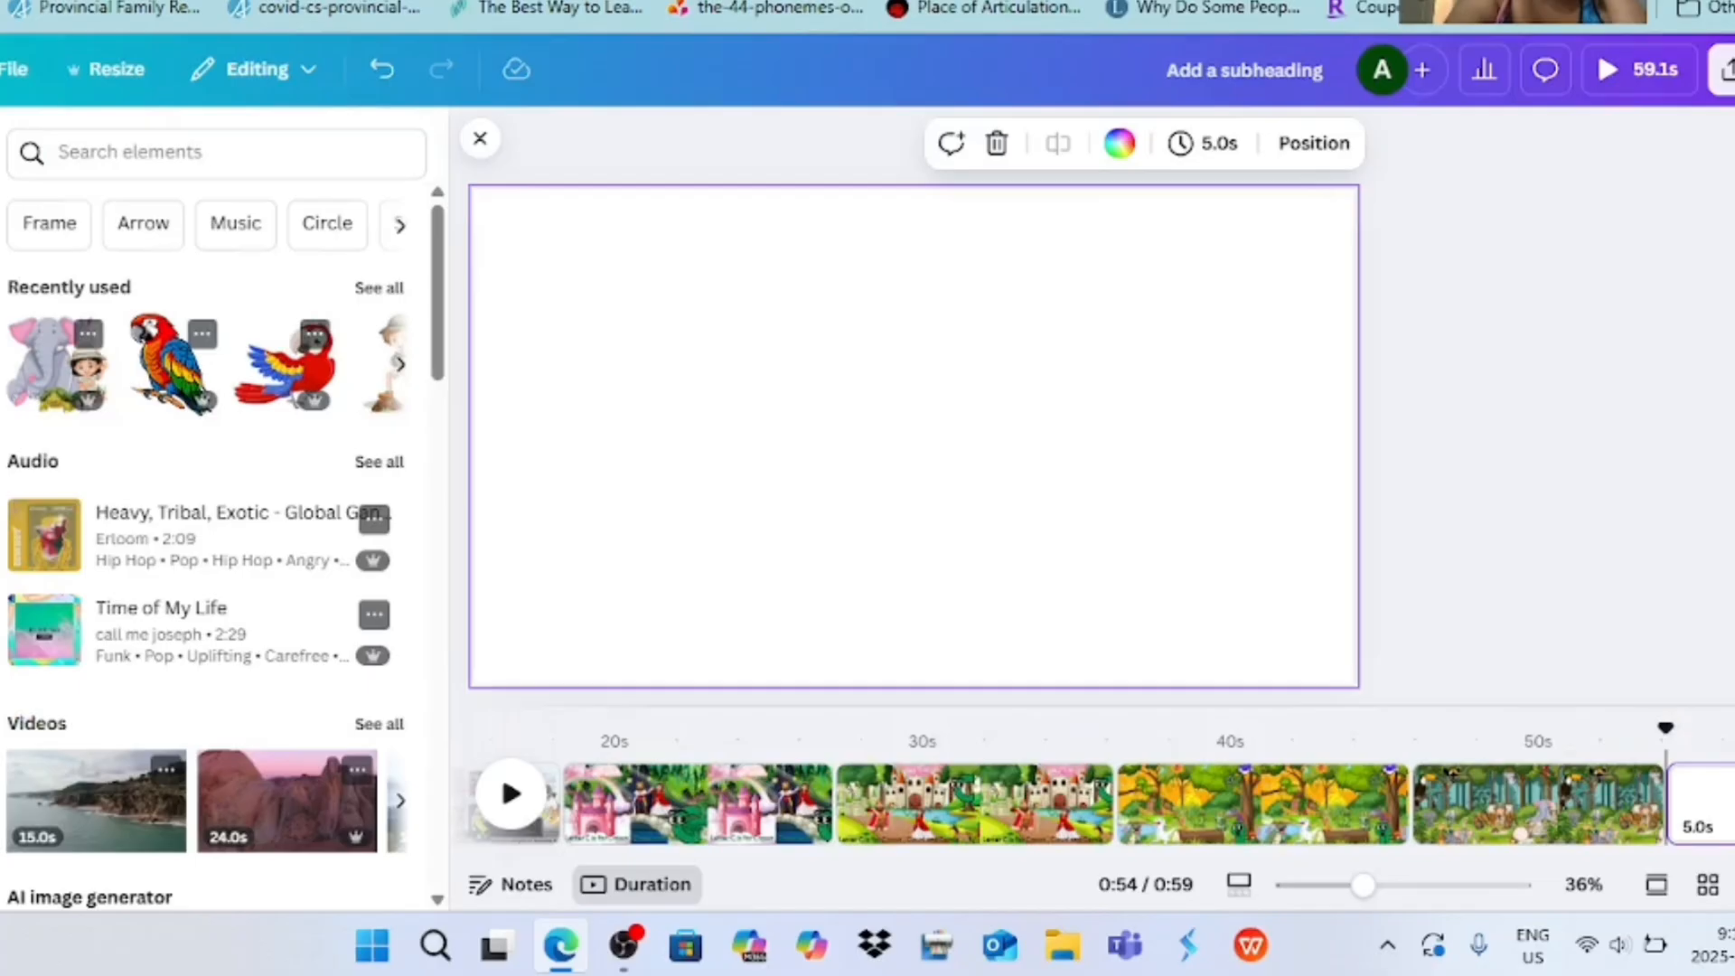
- Search the elements library for "farm background" for the new blank page
left_click(181, 151)
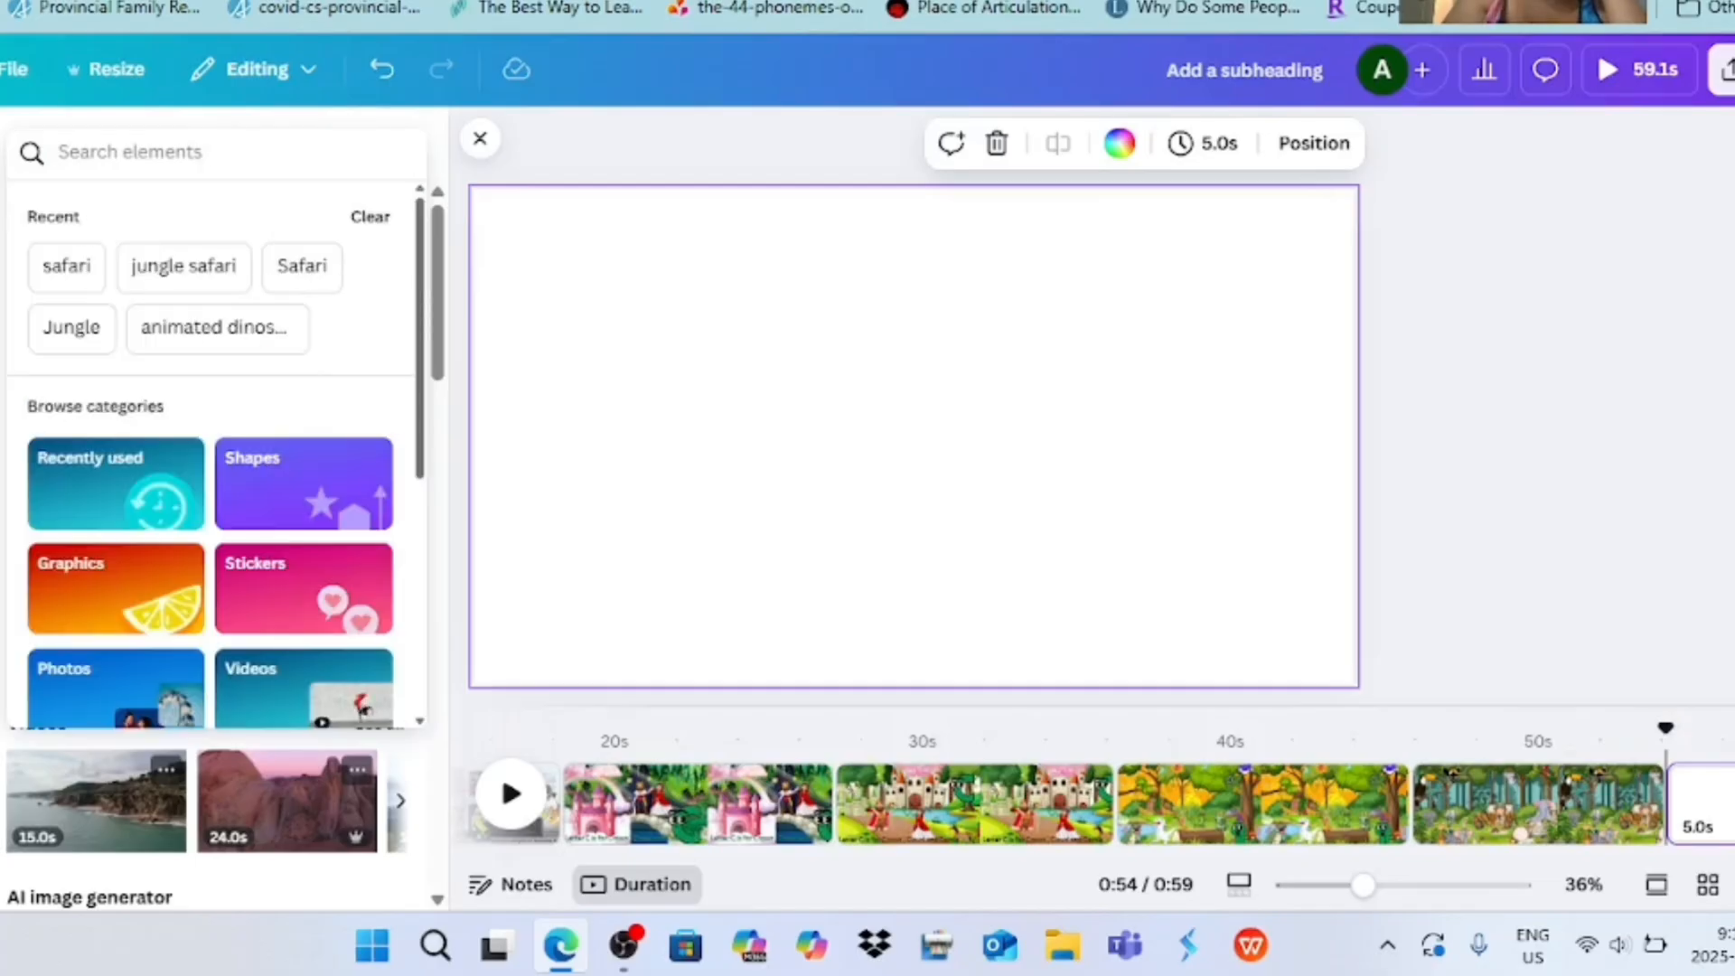
type("farm backgr")
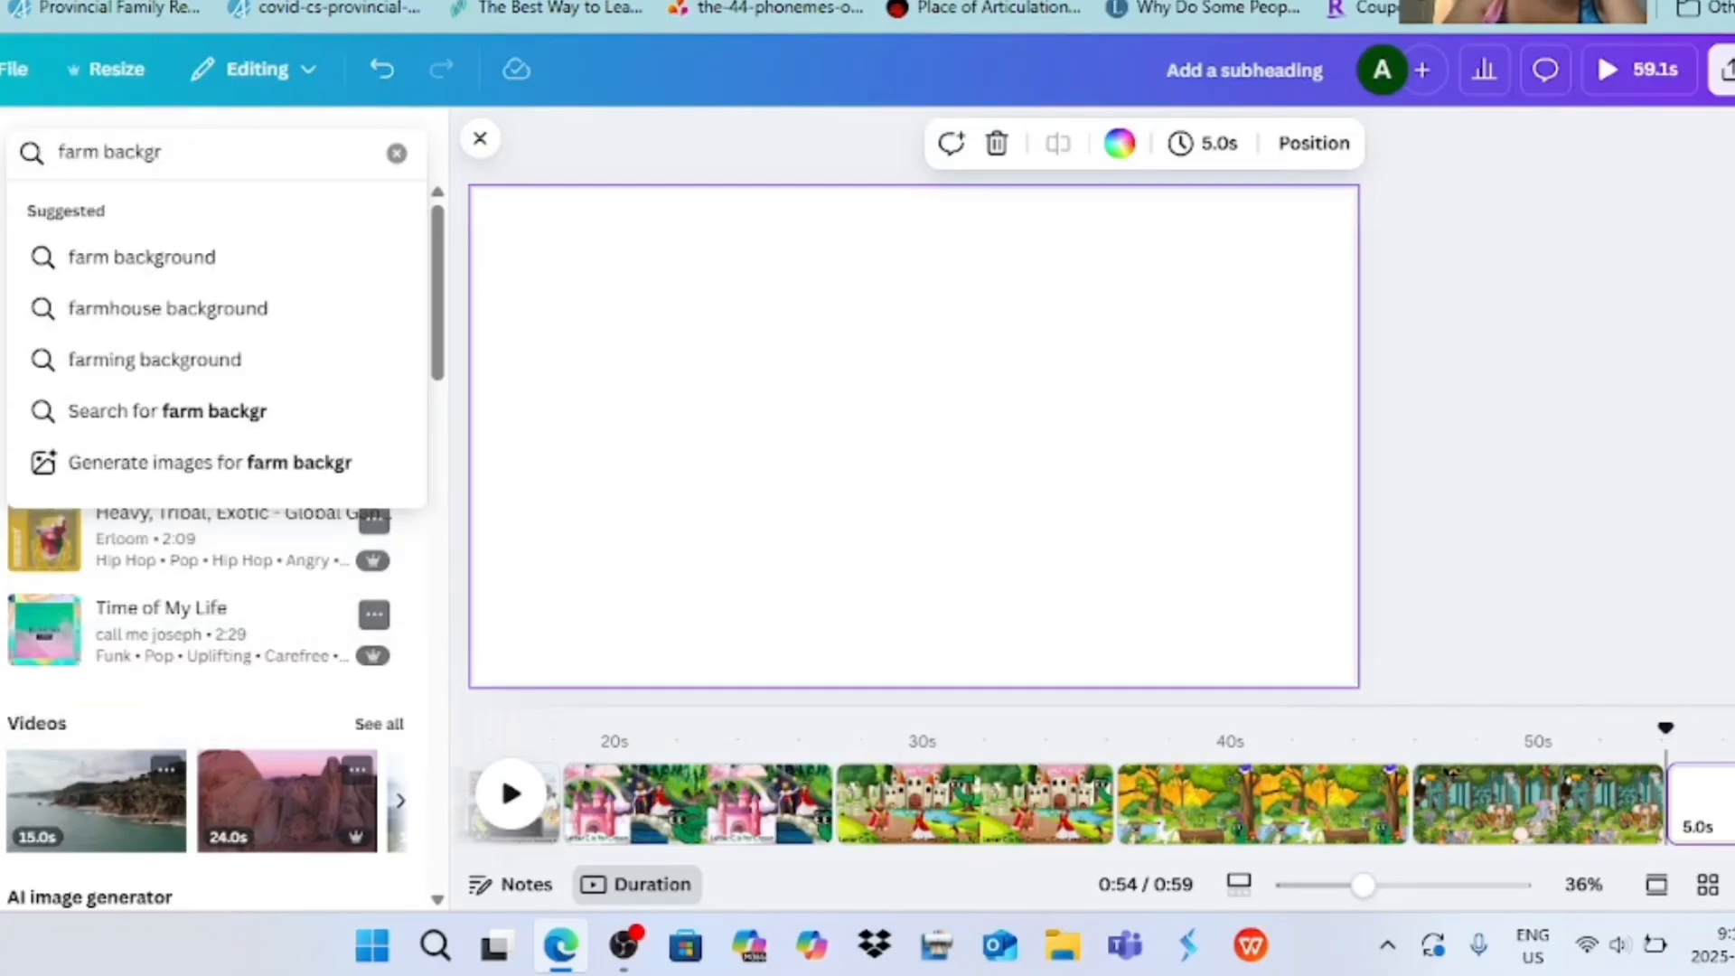
type("ound")
key("Return")
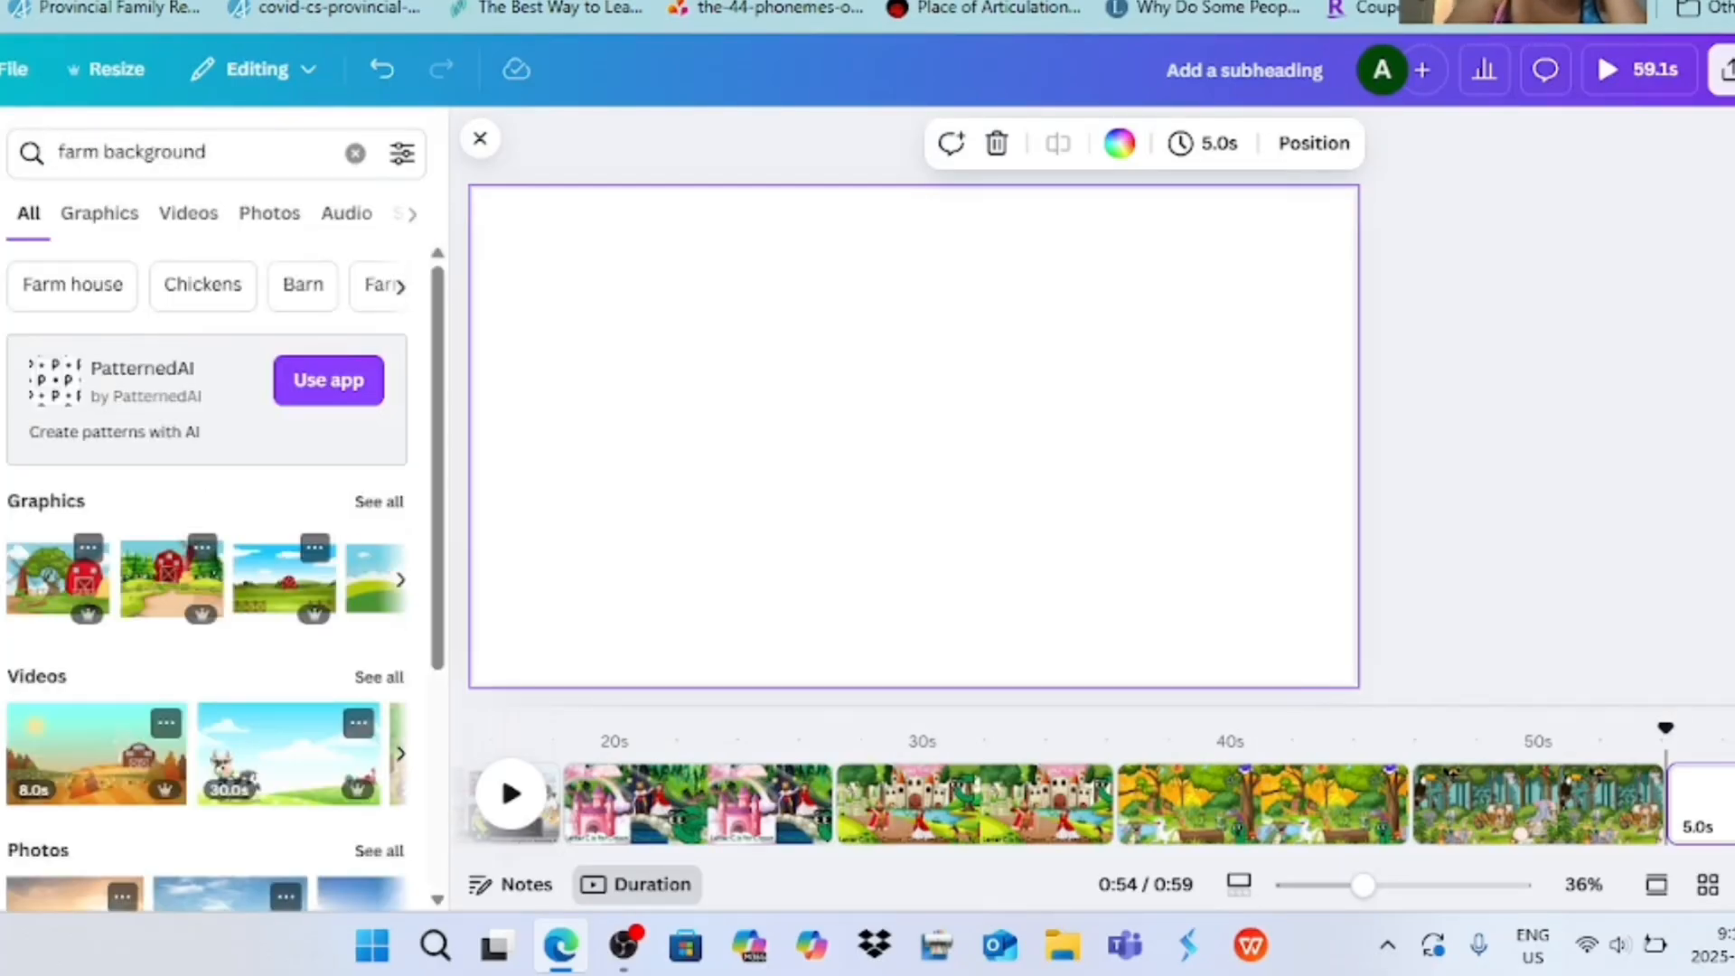
- Limit the results to graphics and try the red barn with pine trees as a full-page background on the blank page
left_click(98, 213)
scroll(206, 542, "down", 1)
left_click(206, 430)
left_click_drag(914, 437, 737, 387)
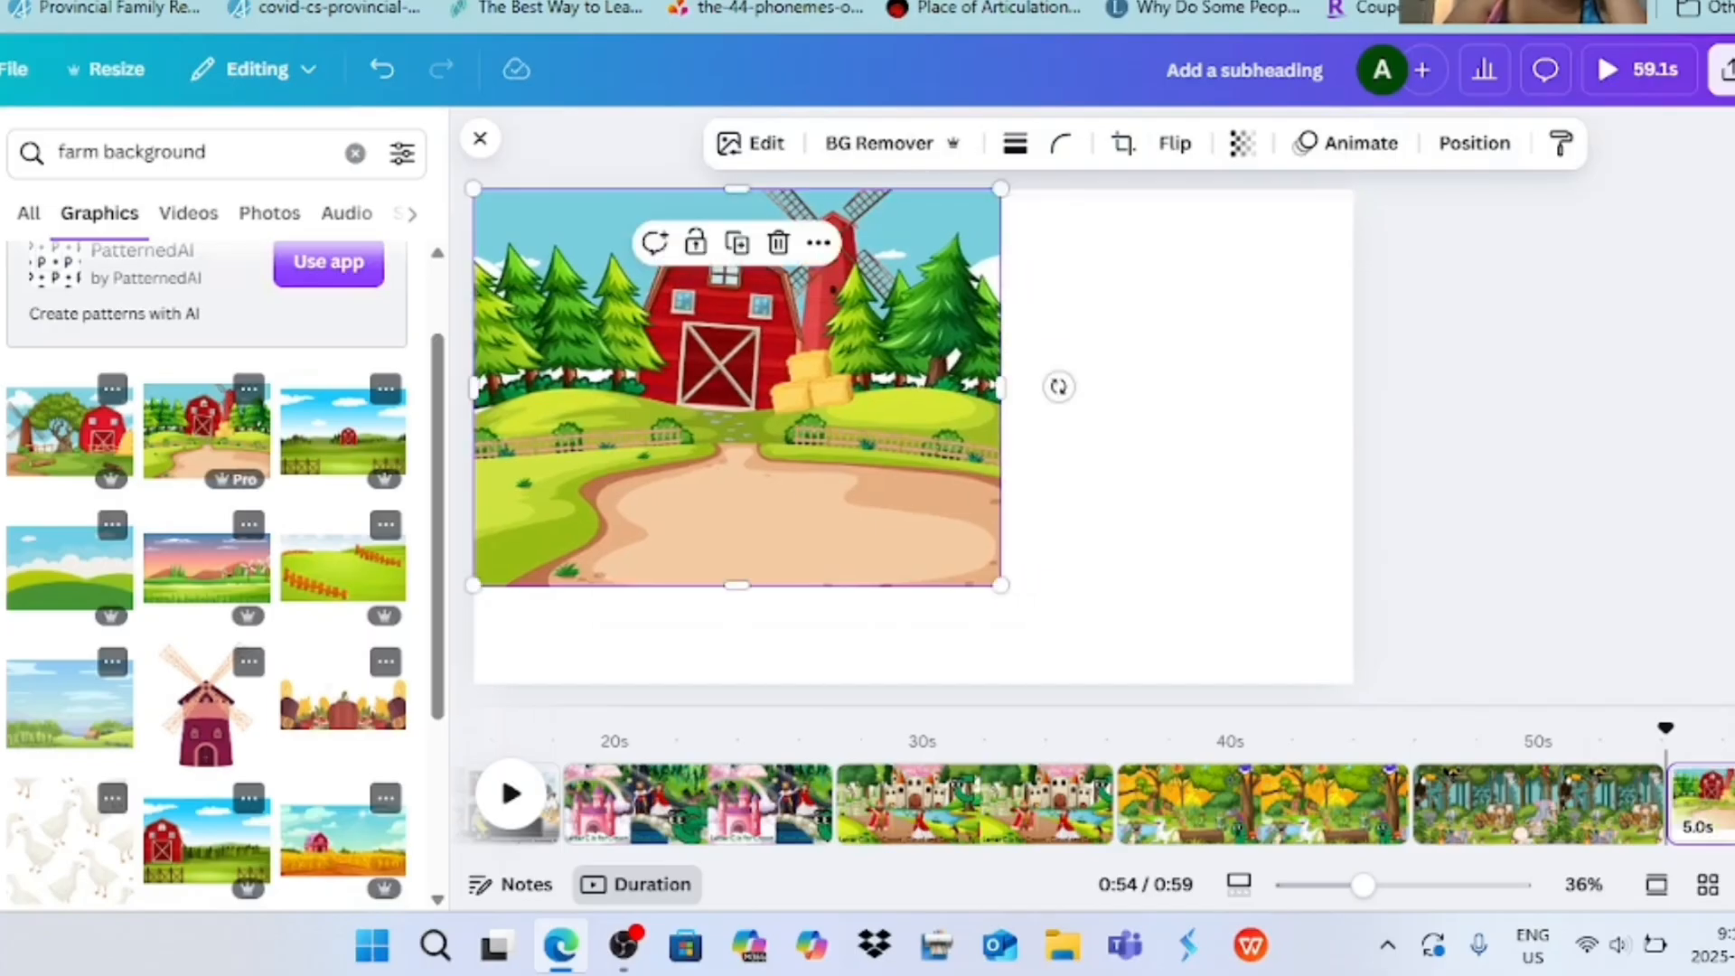
left_click_drag(1000, 585, 1132, 682)
left_click_drag(1133, 436, 1353, 437)
left_click(1446, 437)
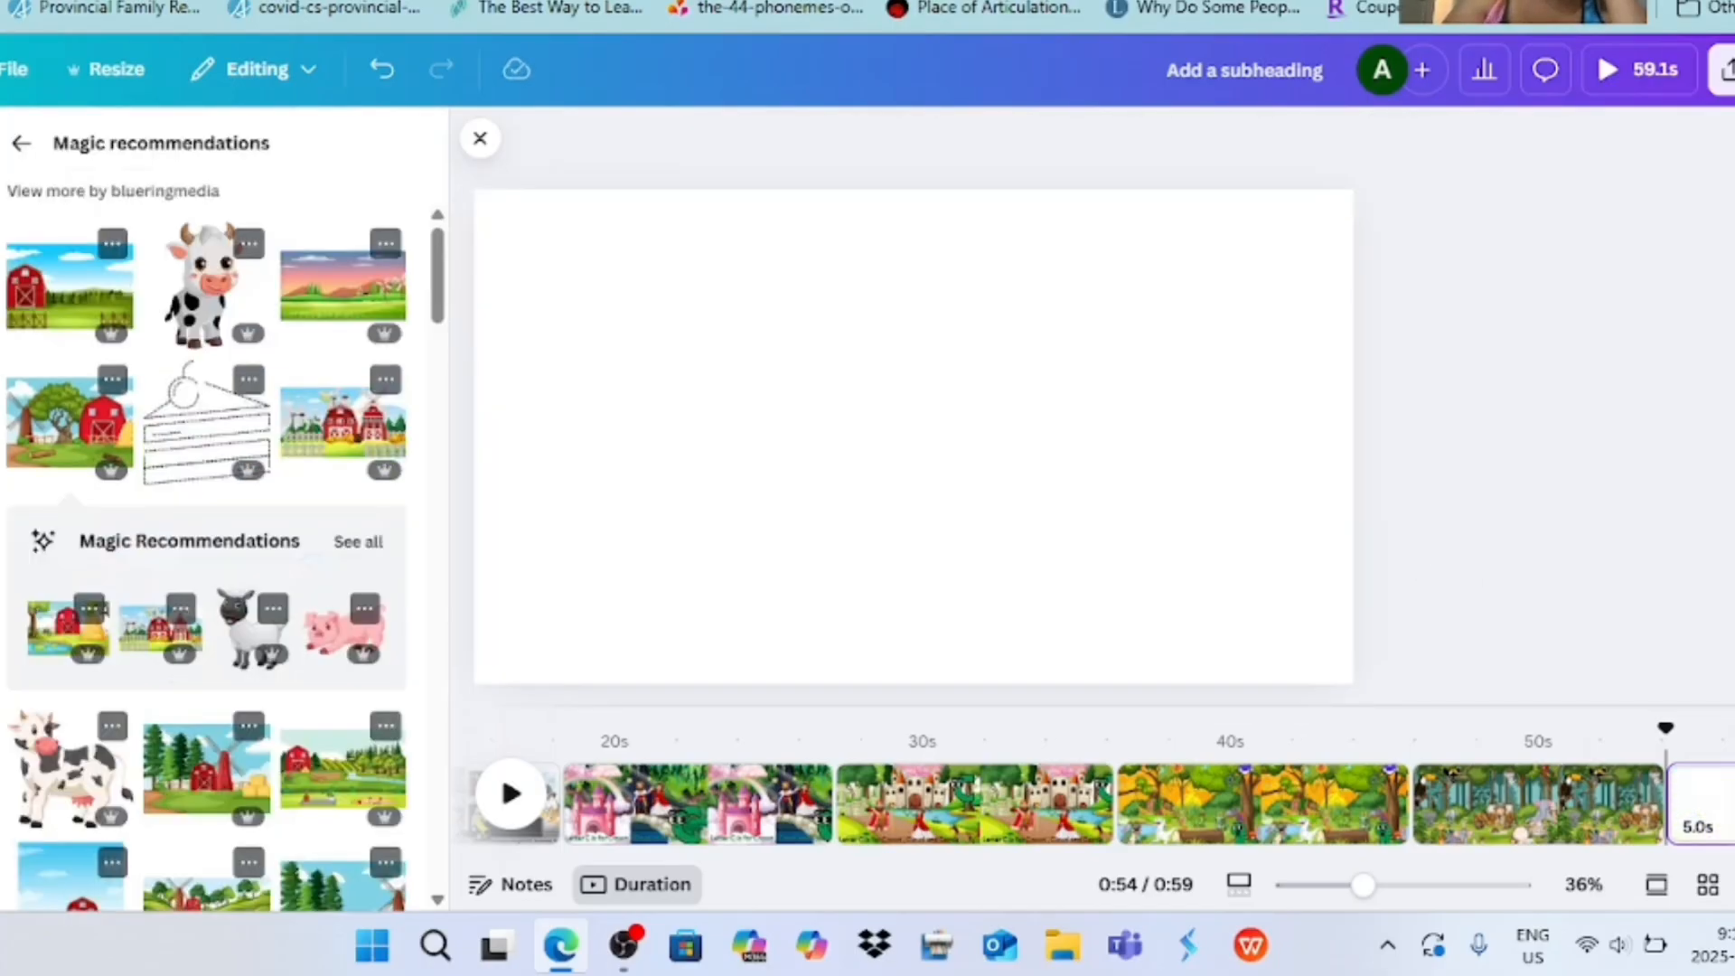
- Try the twin red barns with windmills and white fences as the page background, enlarging the picture from the upper corner
left_click(161, 628)
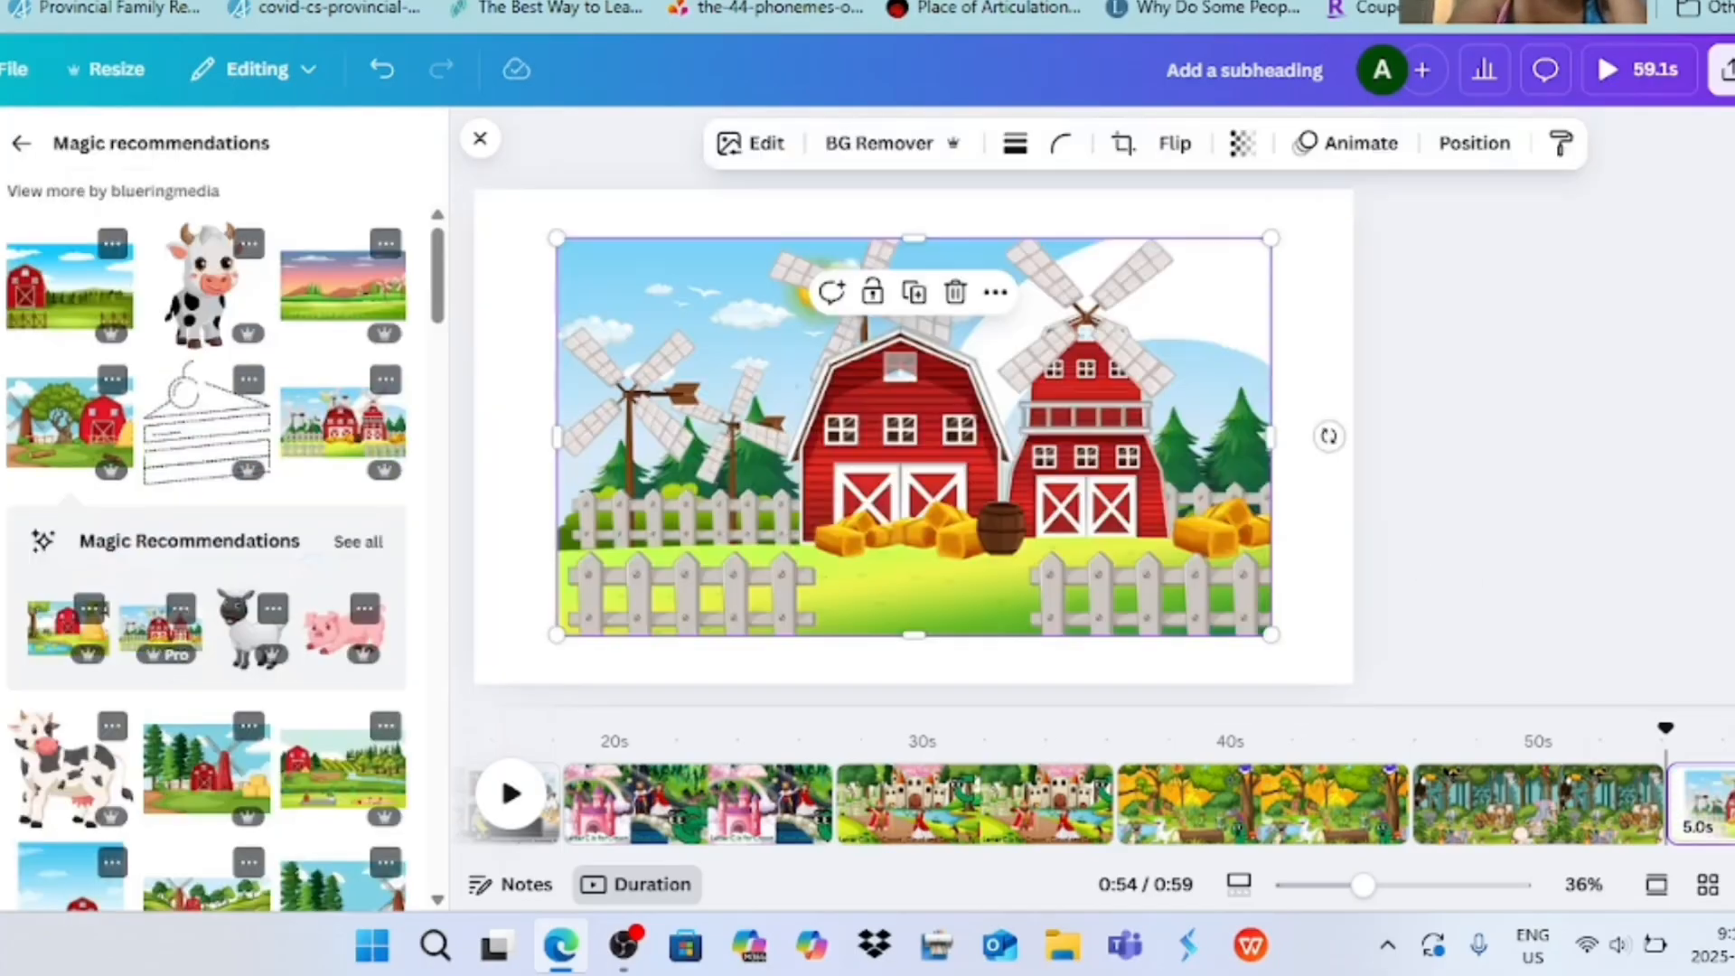
left_click_drag(916, 435, 831, 387)
left_click_drag(1187, 584, 1365, 684)
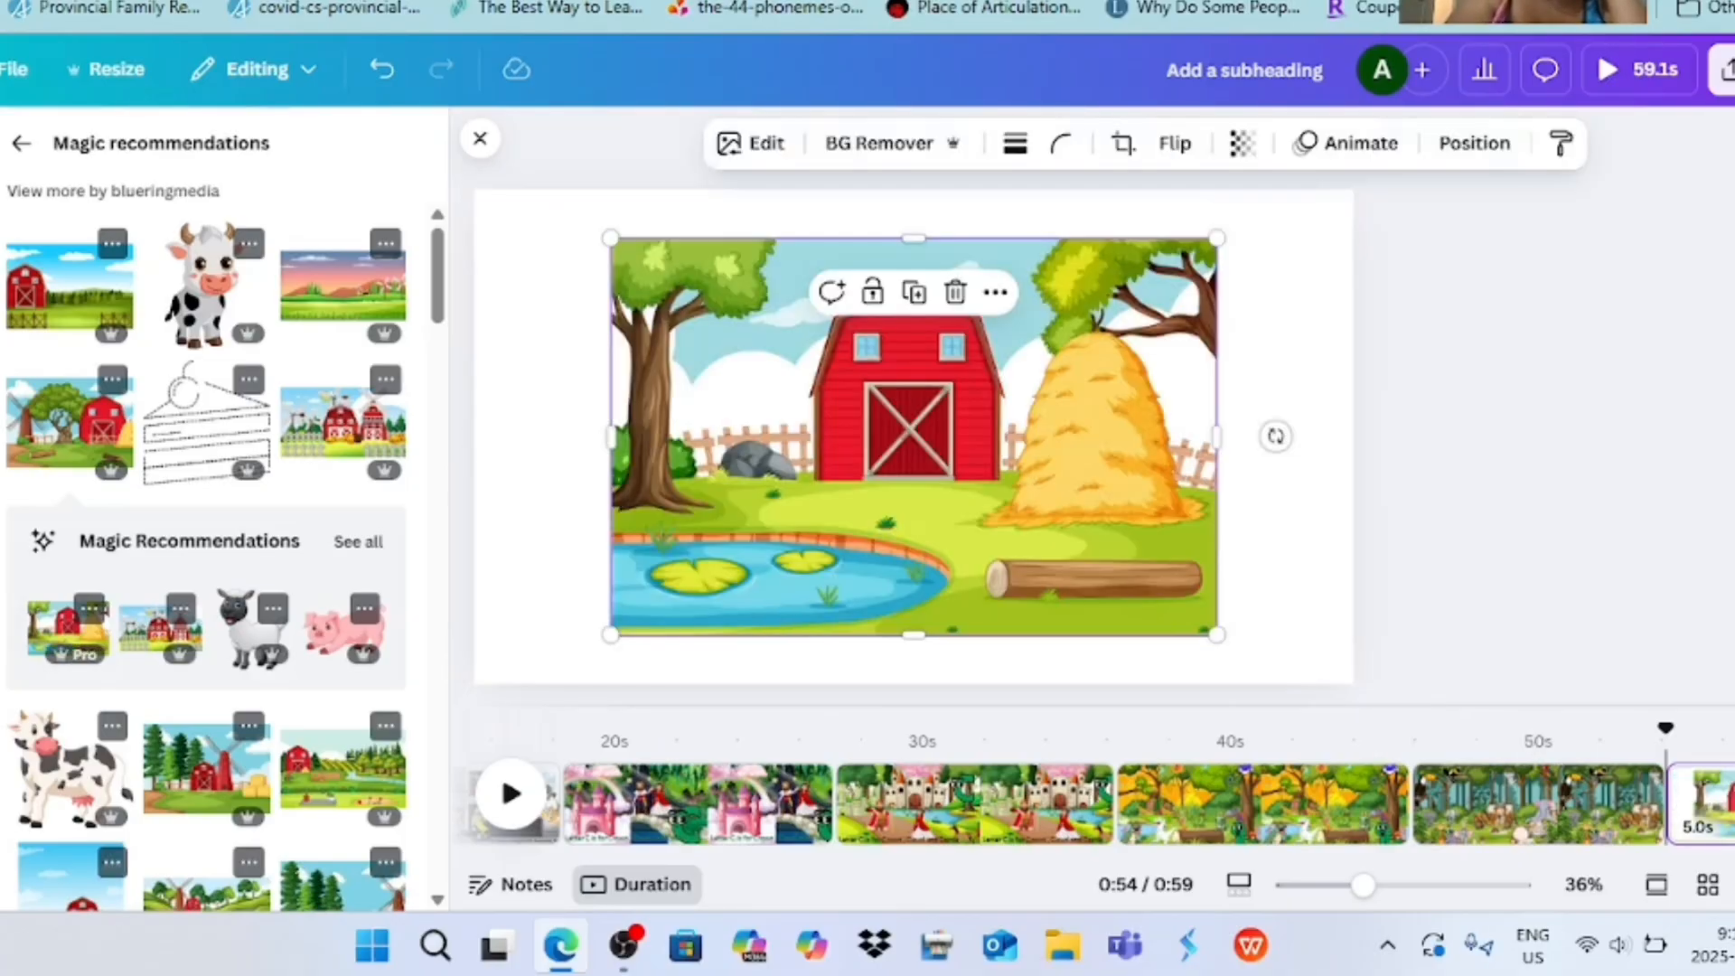
- Fill the page with the red barn and pond background, and add the black-faced sheep, shrunk, at the log's far end
left_click_drag(912, 429, 784, 383)
left_click_drag(1088, 581, 1352, 683)
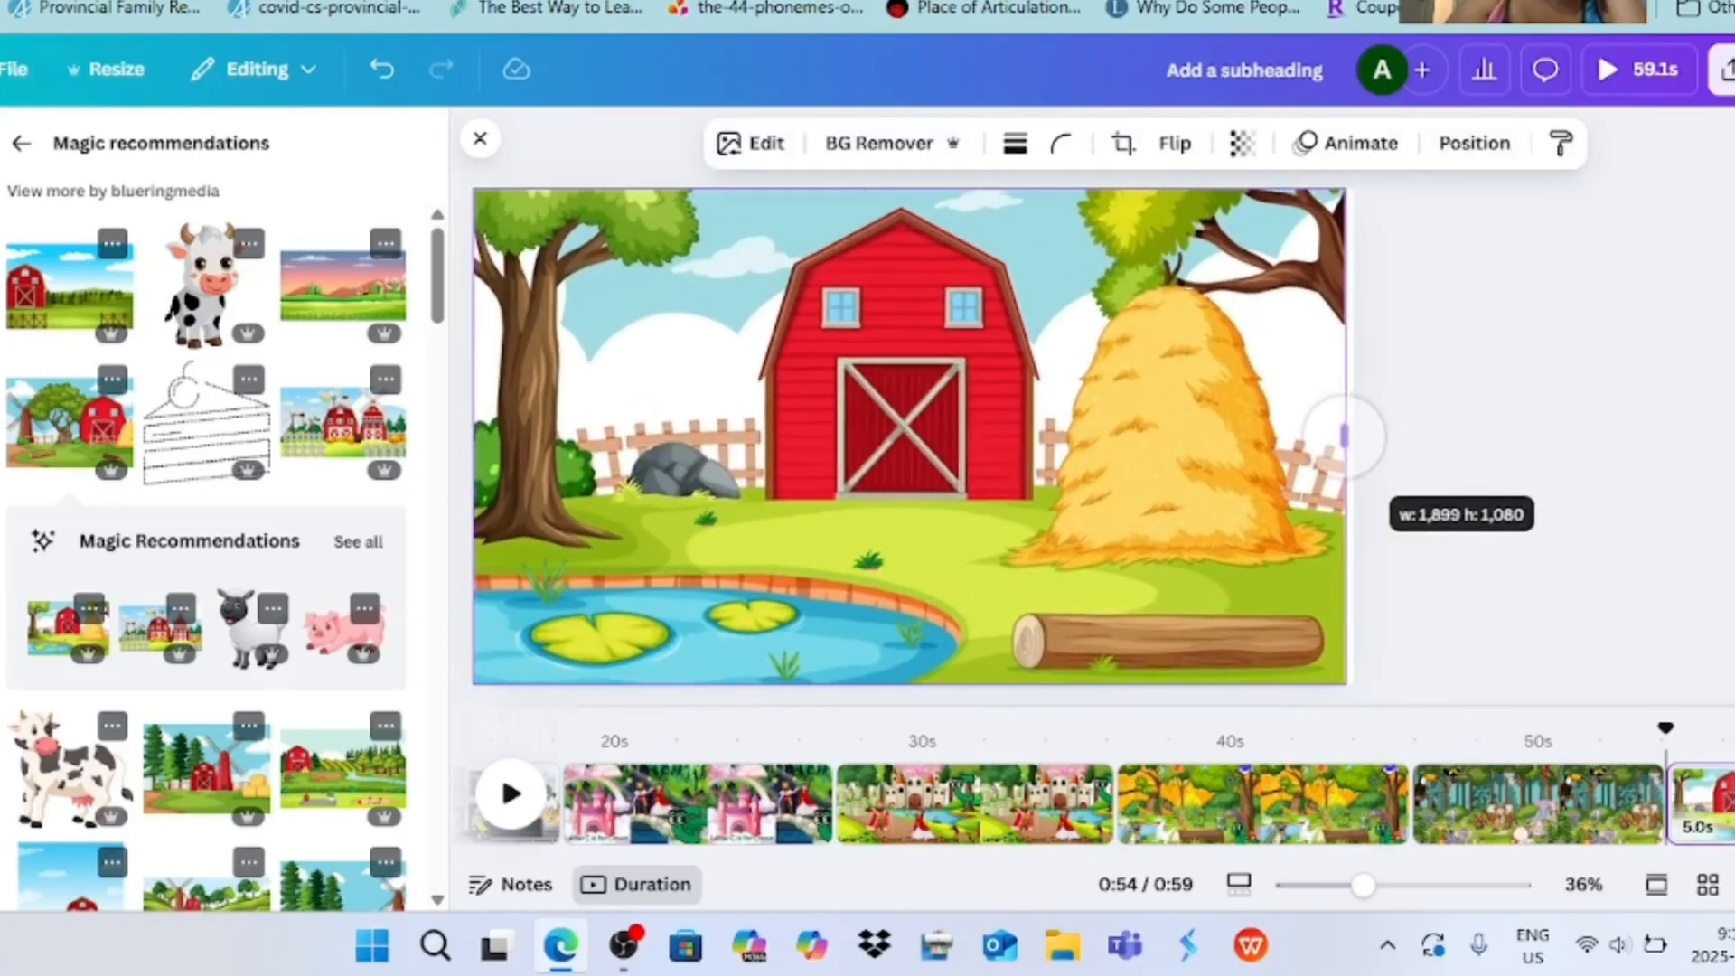
left_click(253, 628)
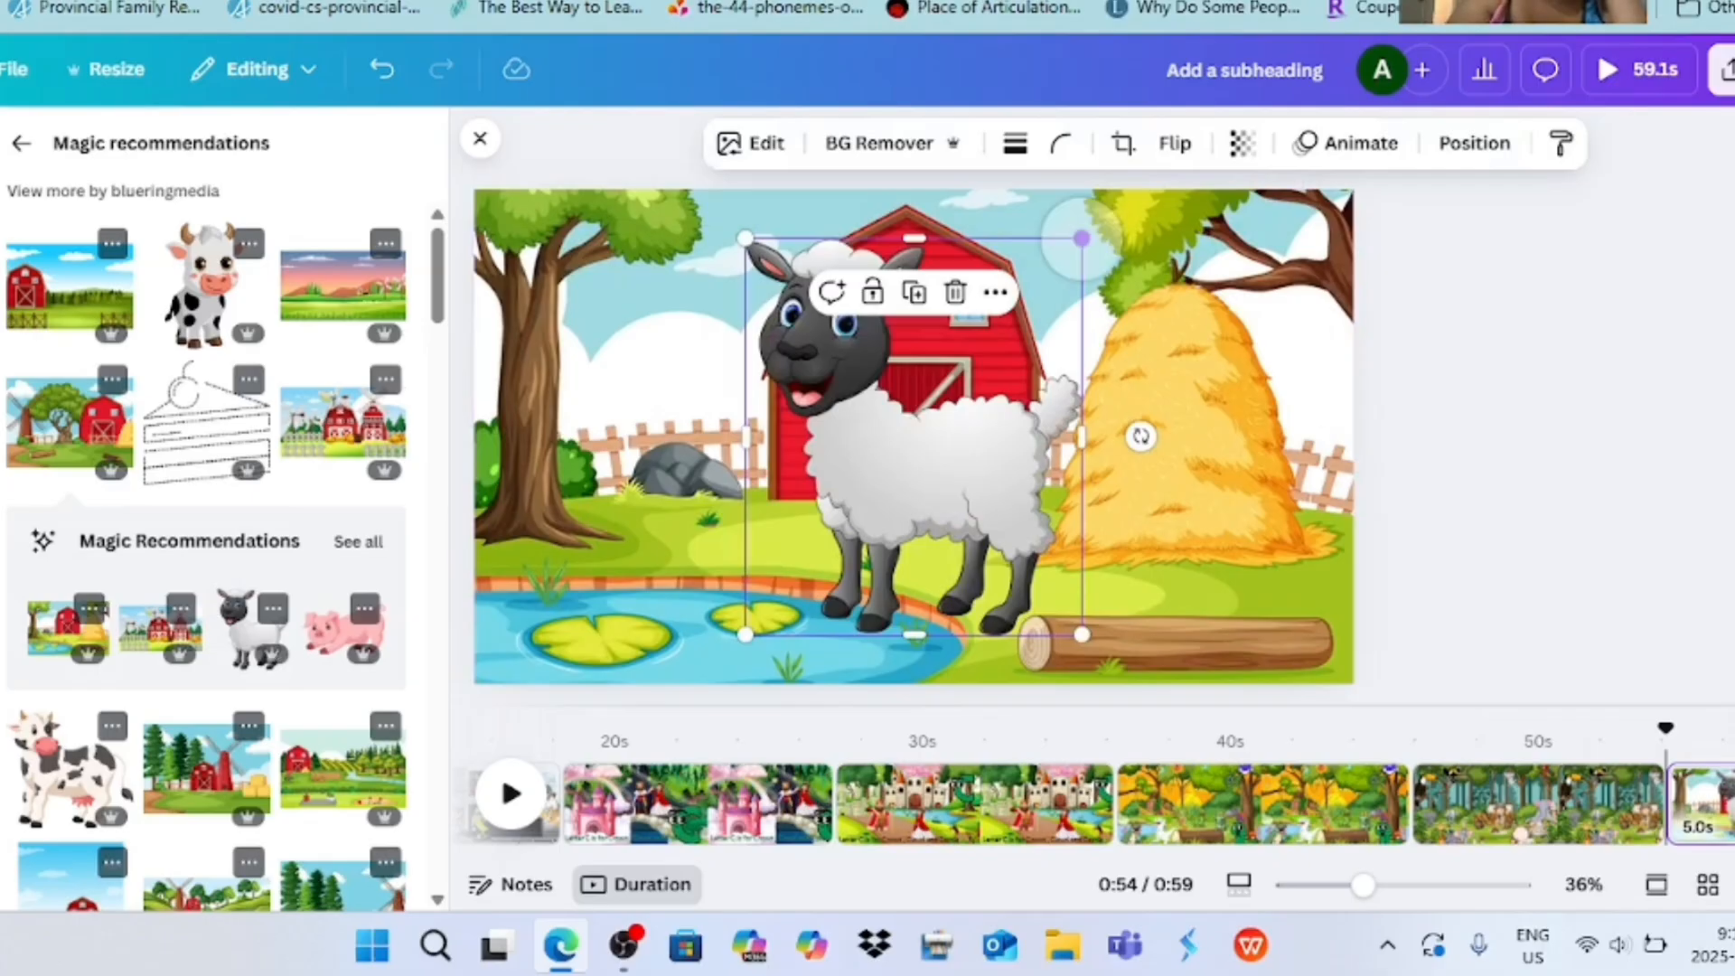
left_click_drag(1082, 238, 853, 509)
left_click_drag(799, 572, 1312, 634)
key("Escape")
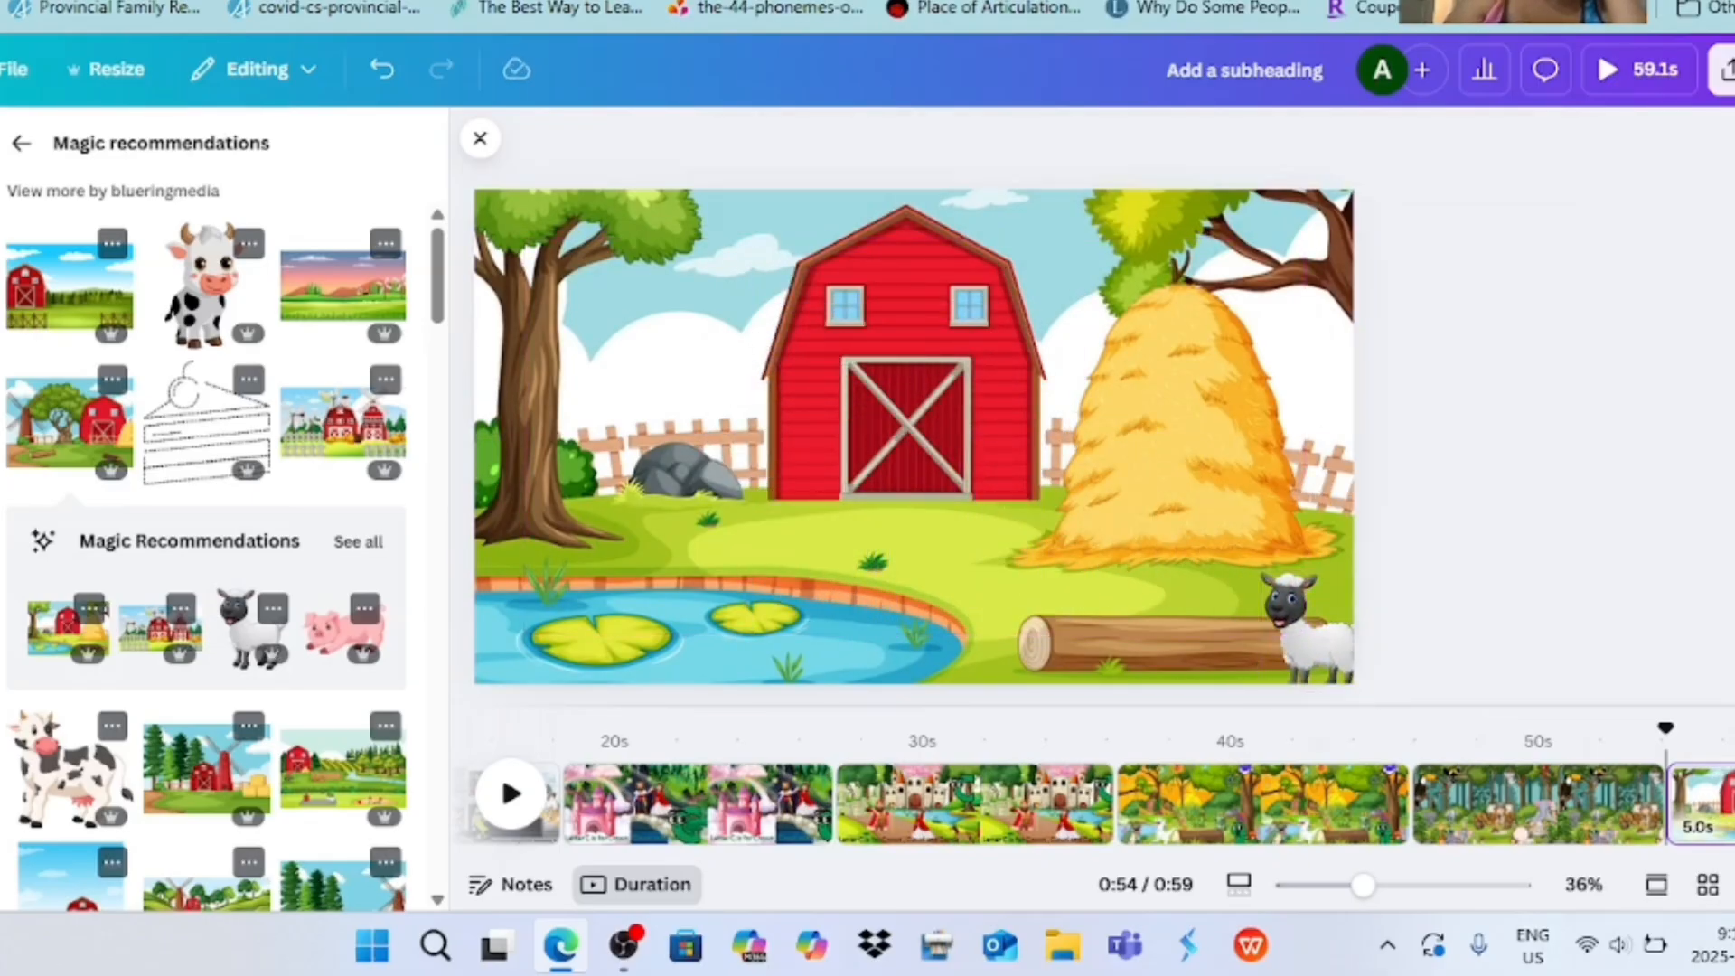
- Add the pink pig, shrink it, and place it between the large tree and the grey rock
left_click(344, 628)
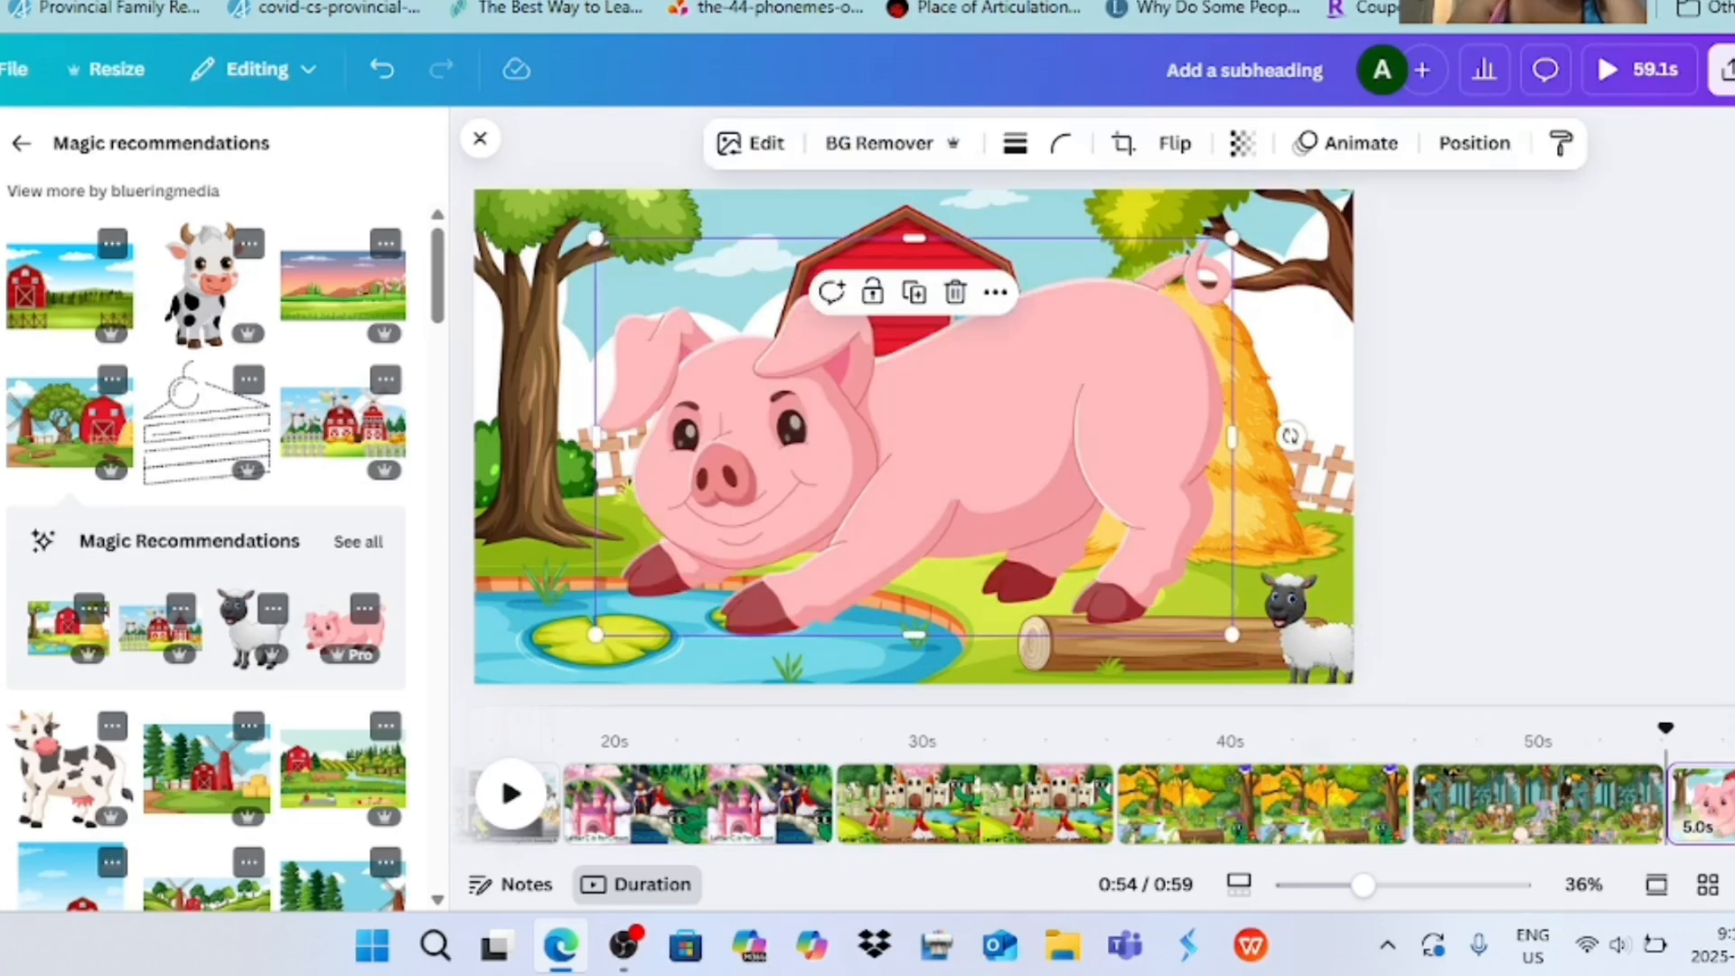
left_click_drag(1290, 329, 748, 587)
left_click_drag(658, 630, 632, 477)
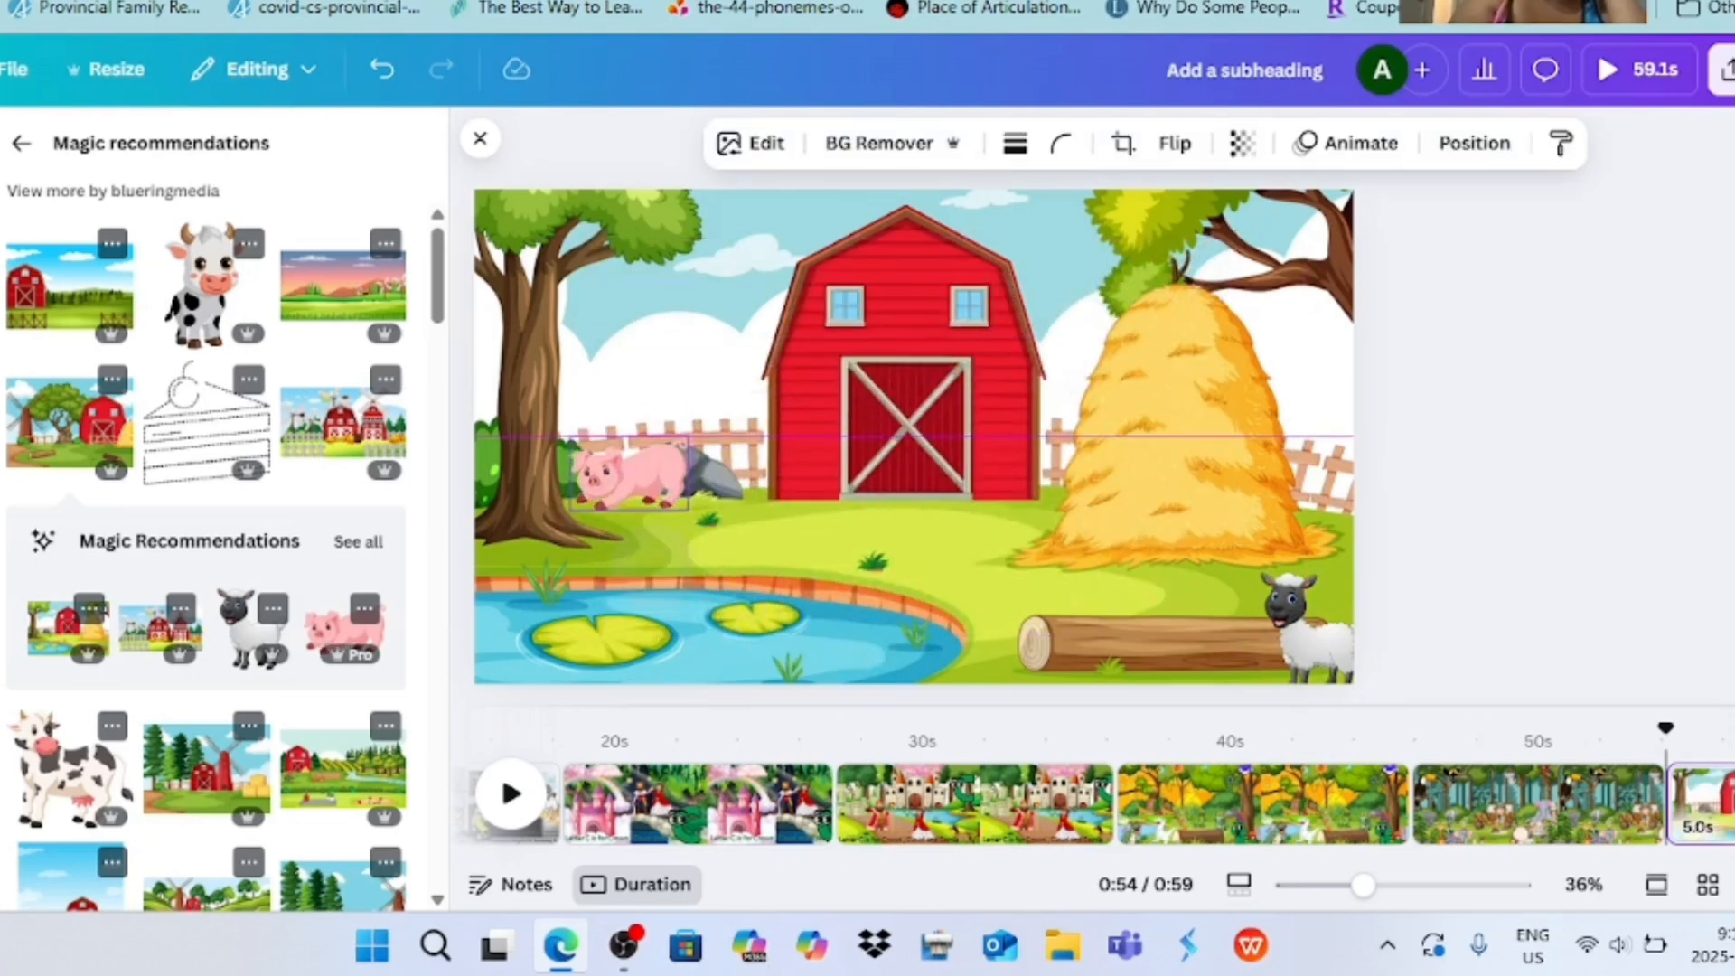
- Shorten the barn page to about 3 seconds and fill a new page after it with the sunset field and windmills background
left_click_drag(1694, 802, 1631, 802)
left_click(1688, 803)
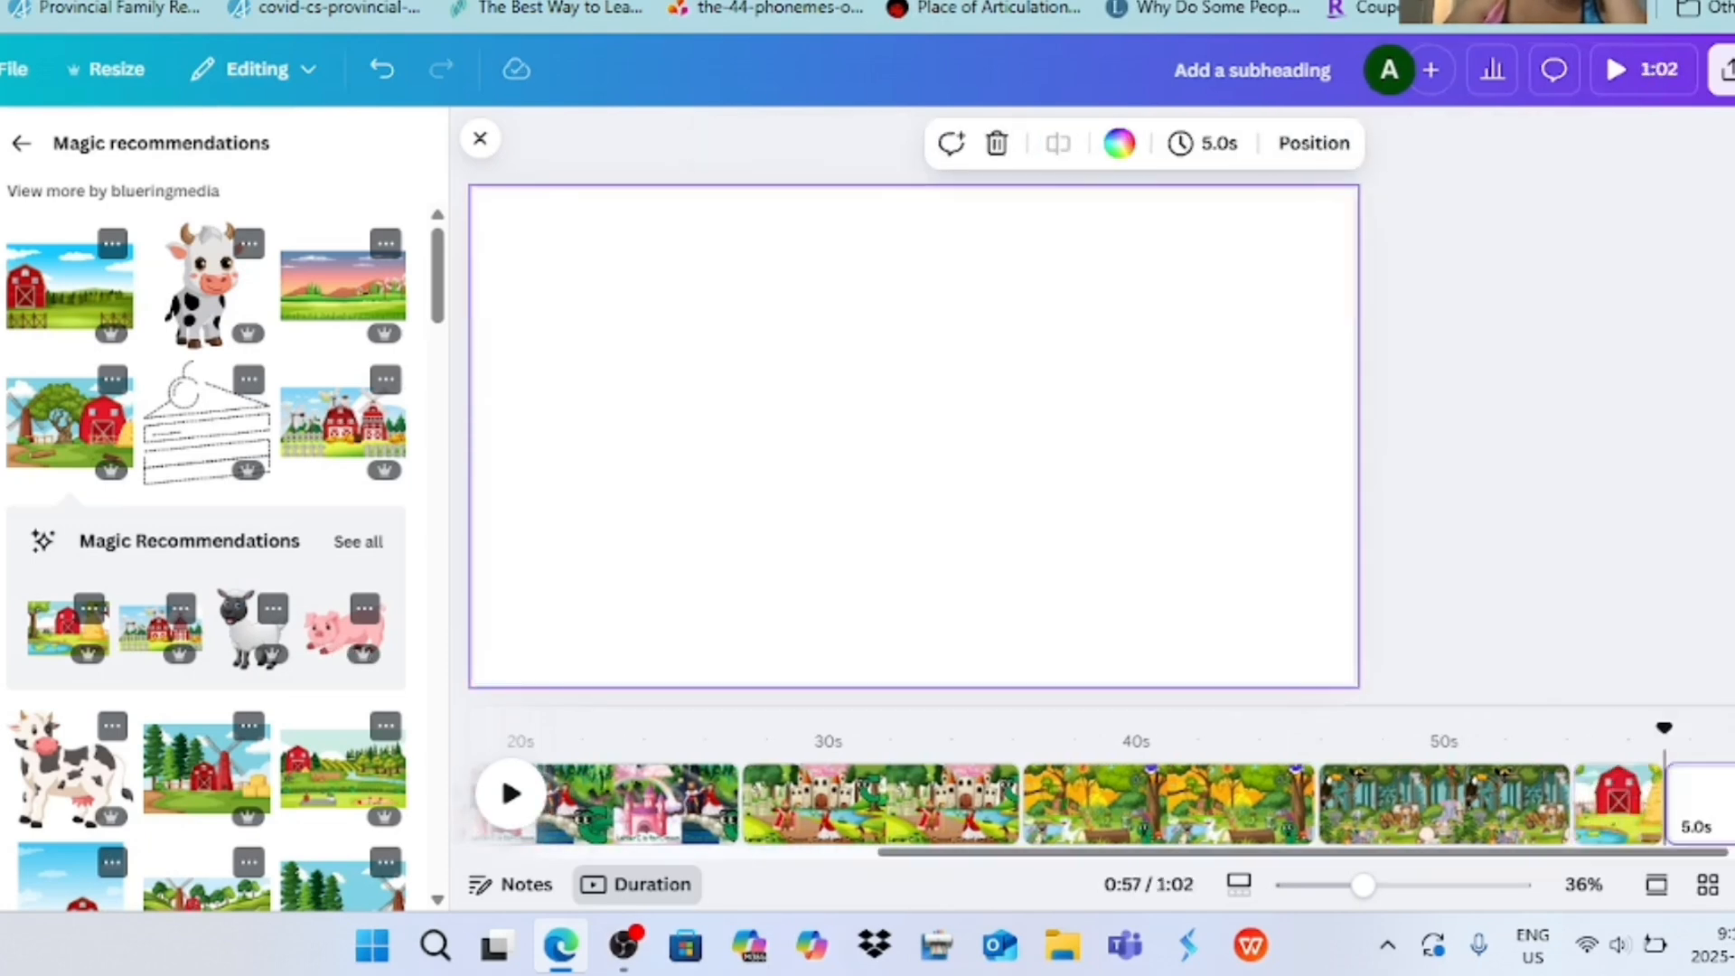
left_click(342, 286)
left_click_drag(914, 436, 828, 370)
left_click_drag(1185, 569, 1375, 674)
left_click(1507, 524)
- Add the hen with two chicks, shrink the graphic, and place it in the lower-left grass of the sunset field
scroll(206, 542, "down", 6)
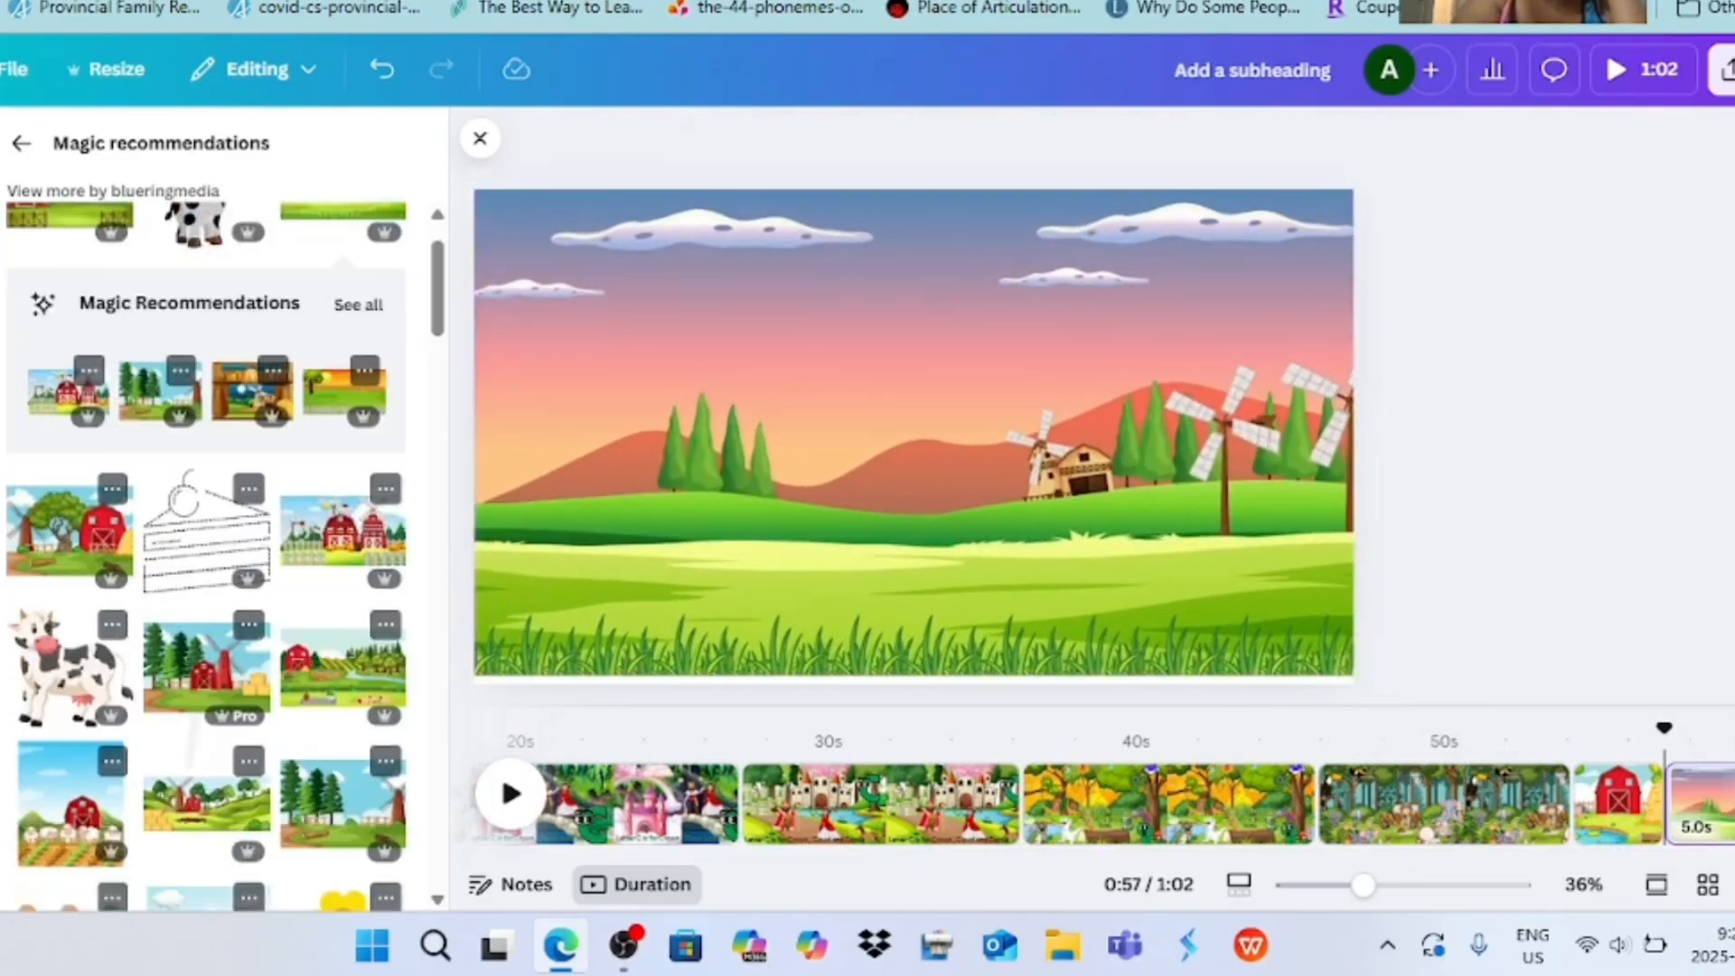
left_click(71, 569)
left_click_drag(1175, 238, 914, 437)
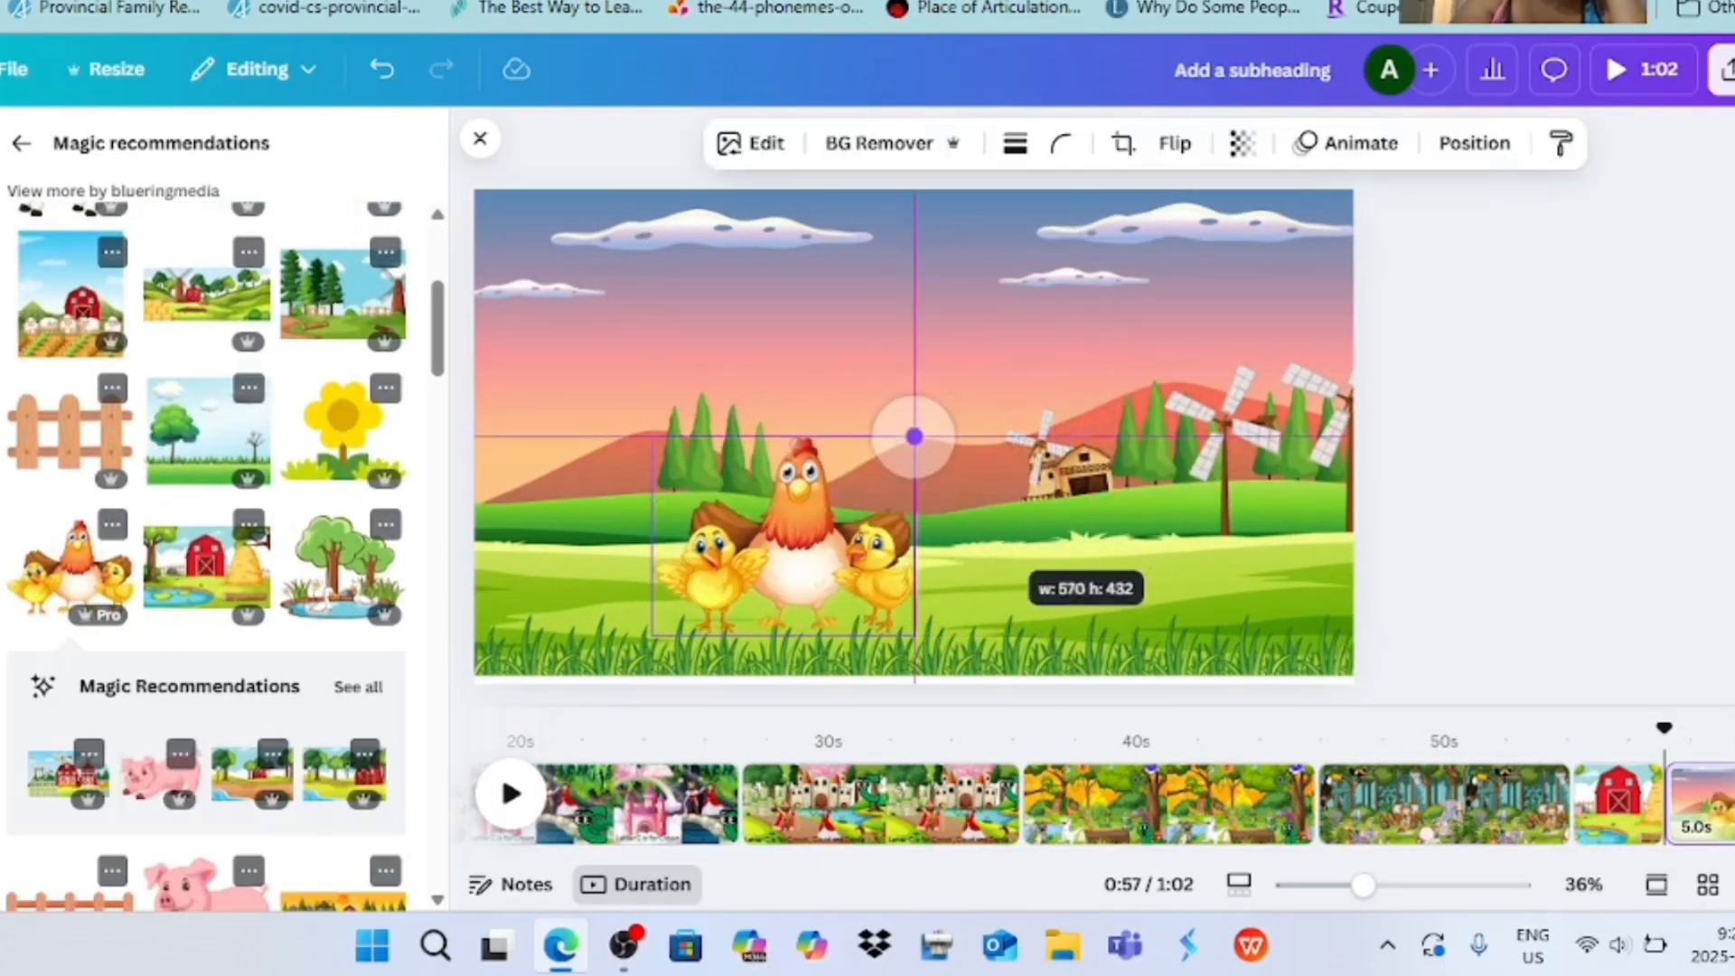
left_click_drag(782, 538, 606, 583)
left_click_drag(734, 478, 661, 533)
- Add the duck pond with trees, shrink it and place it along the scene's left edge, moving the hen family across the field
left_click(343, 567)
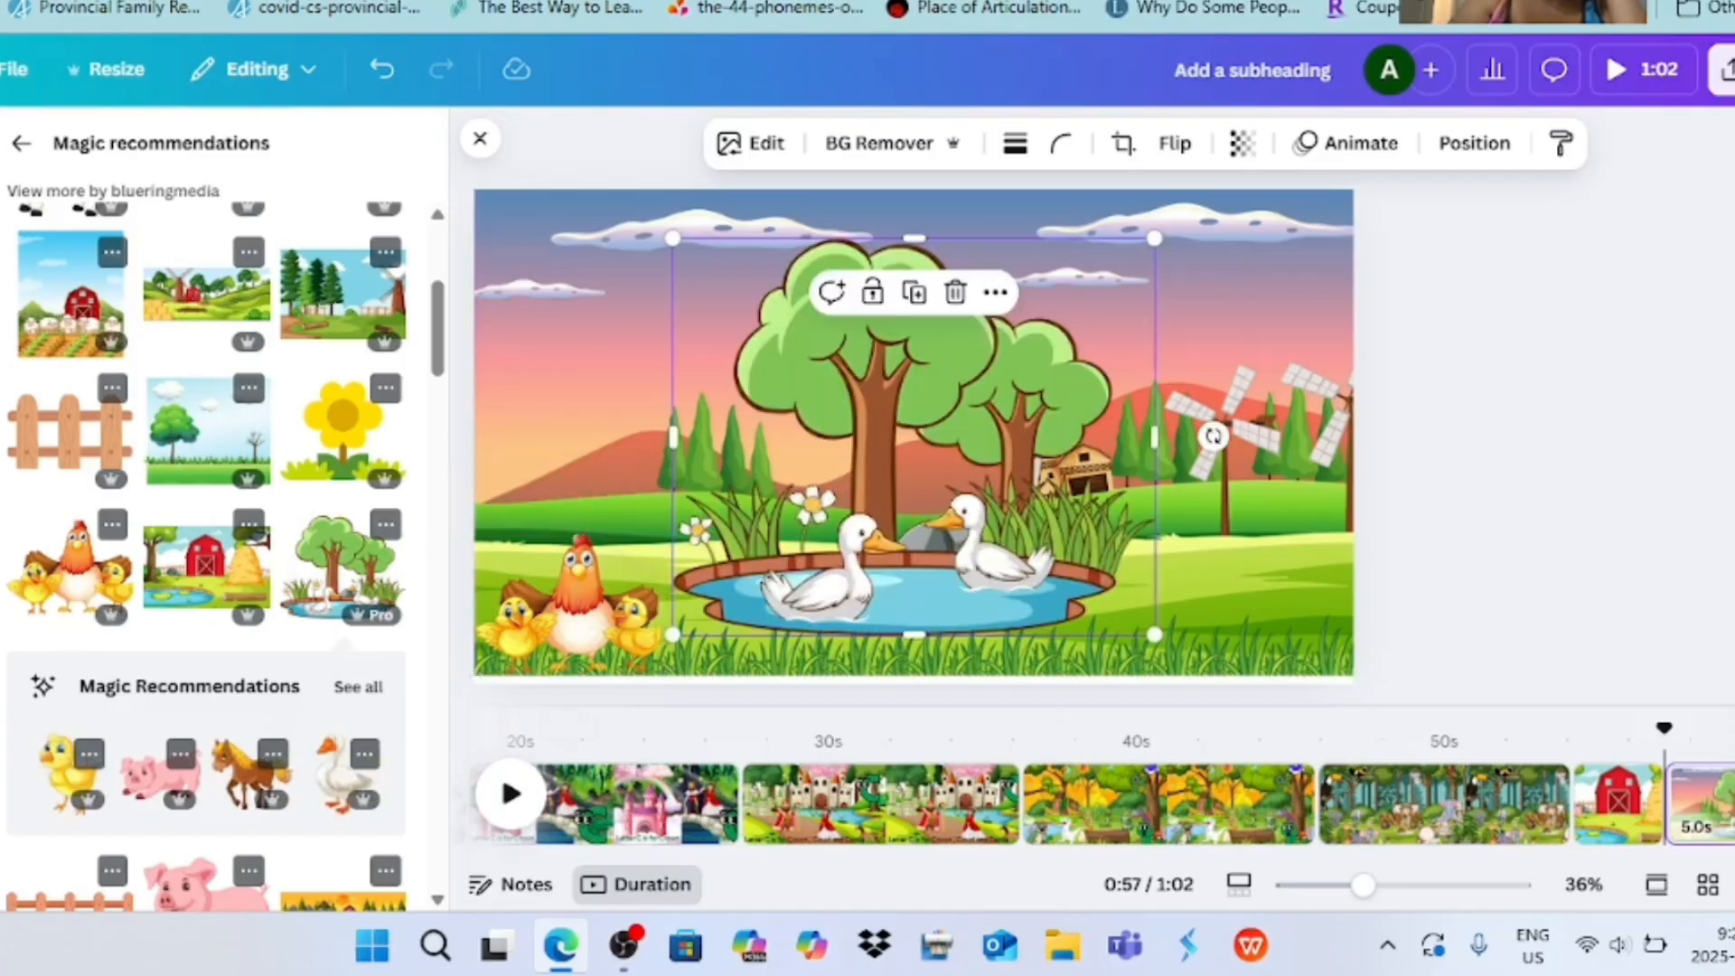
left_click_drag(1155, 238, 1030, 340)
left_click_drag(852, 506, 784, 476)
left_click(569, 596)
left_click_drag(569, 596, 1183, 561)
left_click(777, 470)
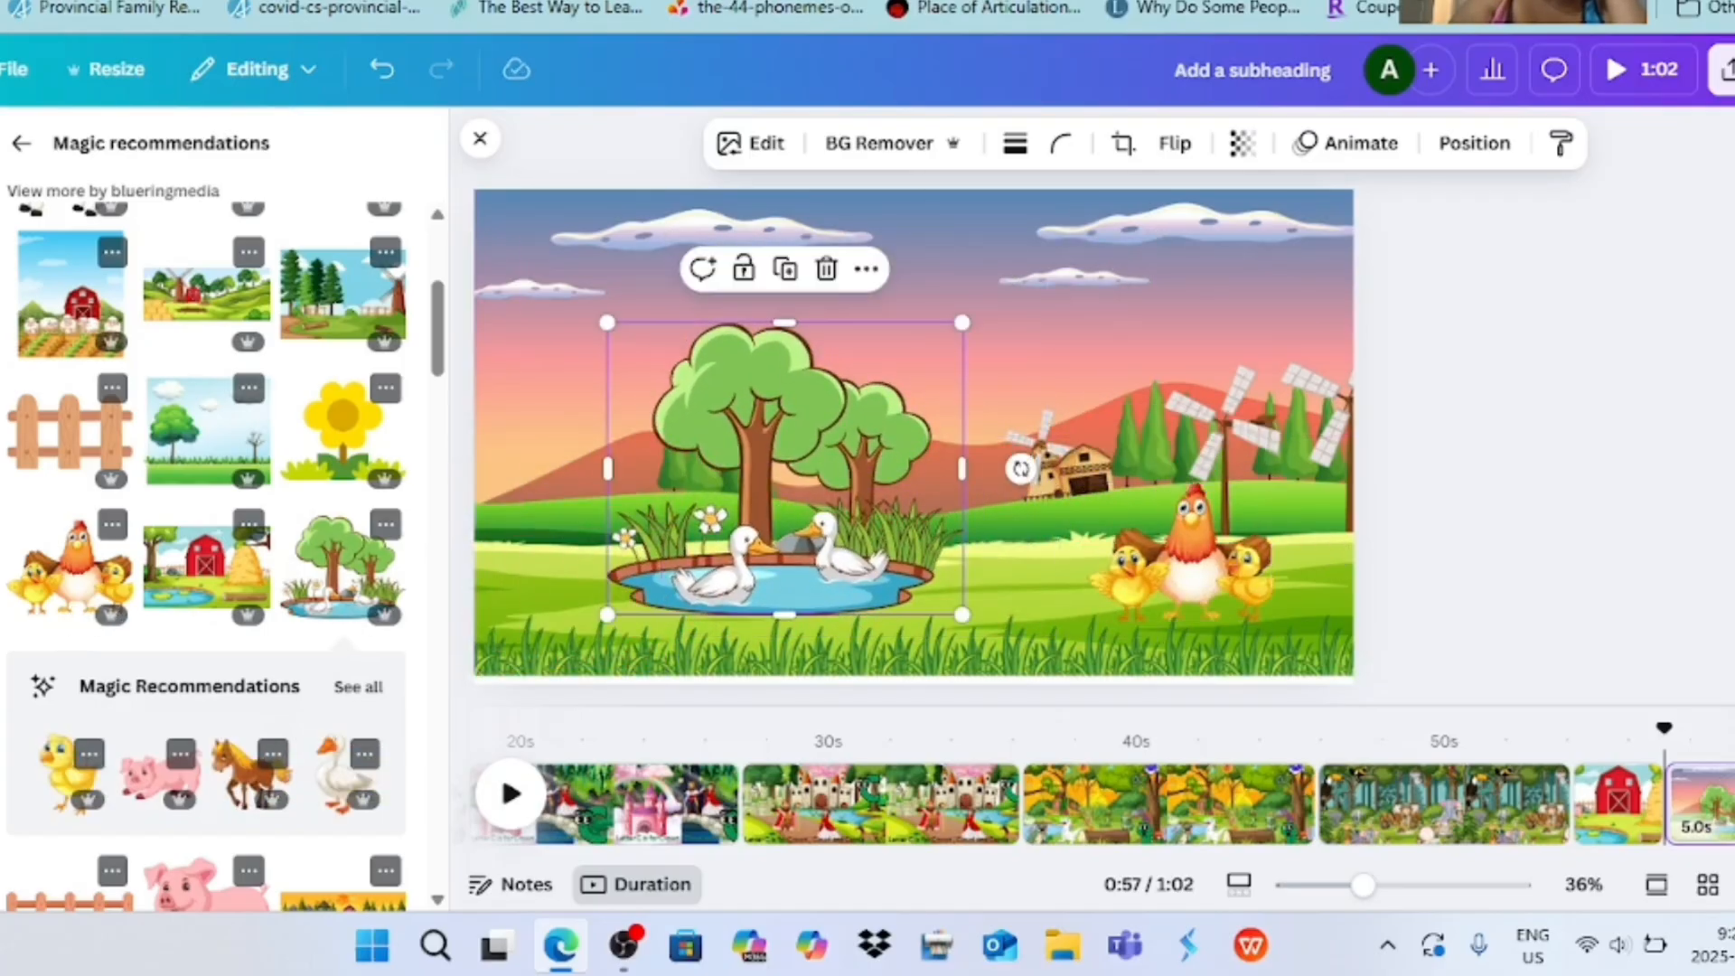
left_click_drag(777, 470, 641, 491)
left_click(914, 425)
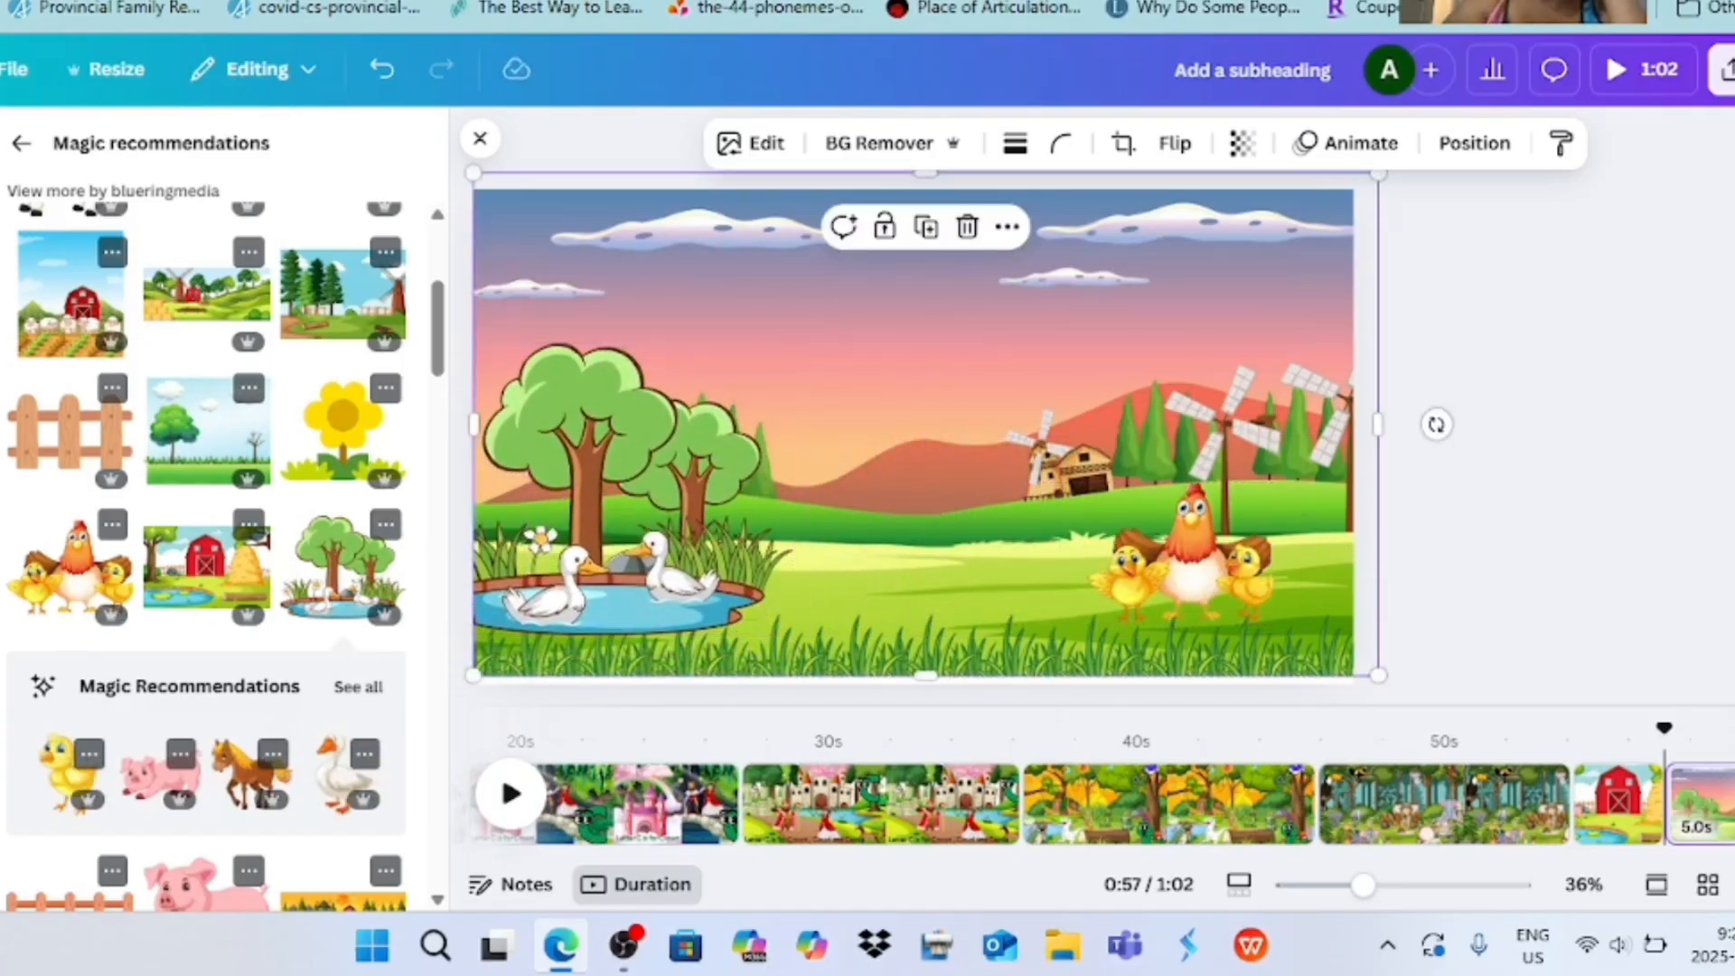
- Remove the hen with chicks and add the brown horse, shrunk, on the hill beside the pond trees
left_click(1183, 560)
key("Delete")
left_click(250, 772)
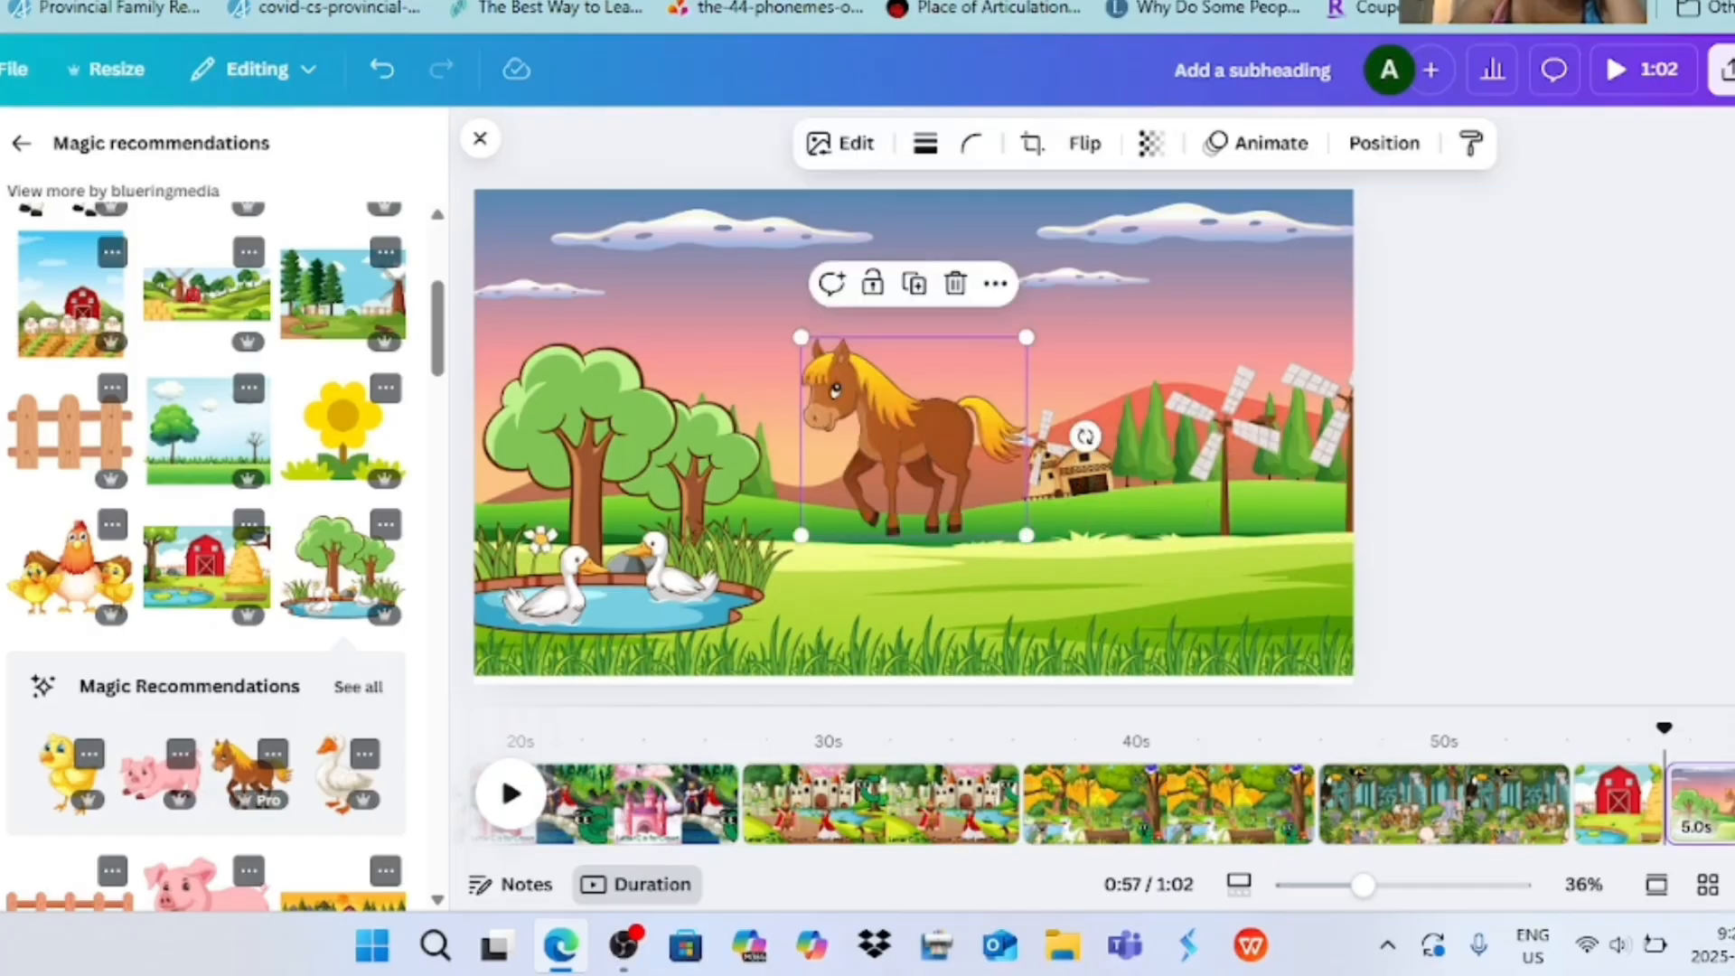
left_click_drag(1028, 336, 859, 469)
key("Escape")
- Add the black-and-white cow from the full recommendations, shrink it, and place it in the scene's lower-right grass
left_click(358, 686)
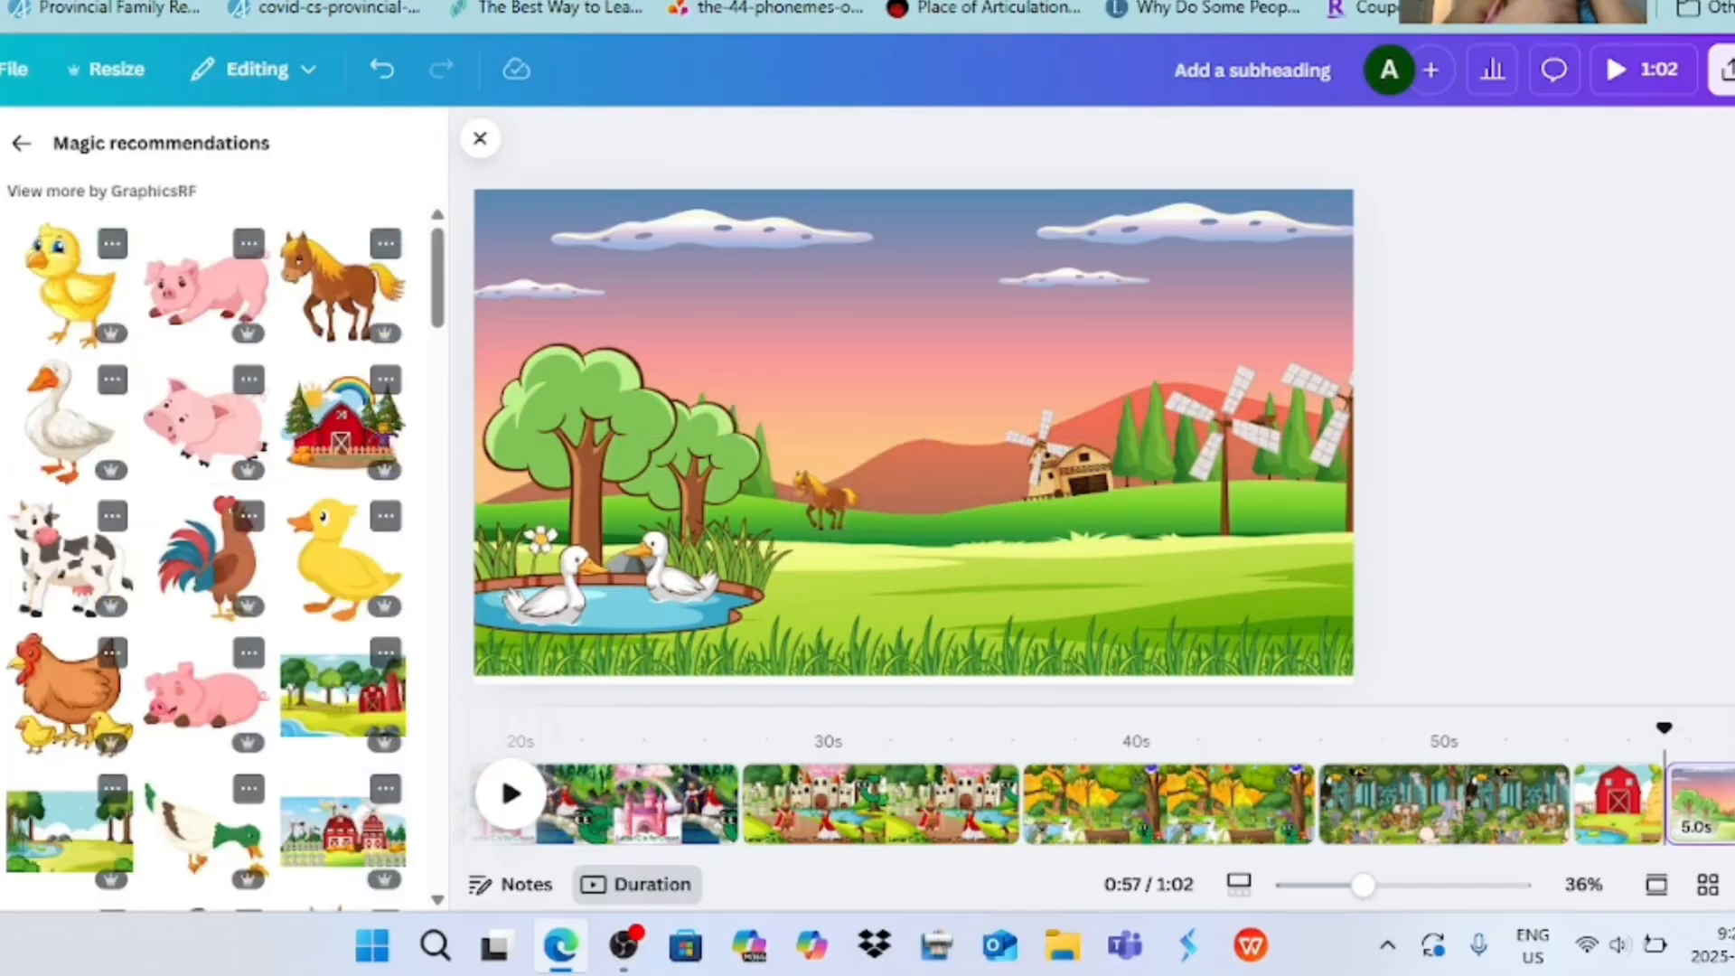
scroll(206, 542, "down", 4)
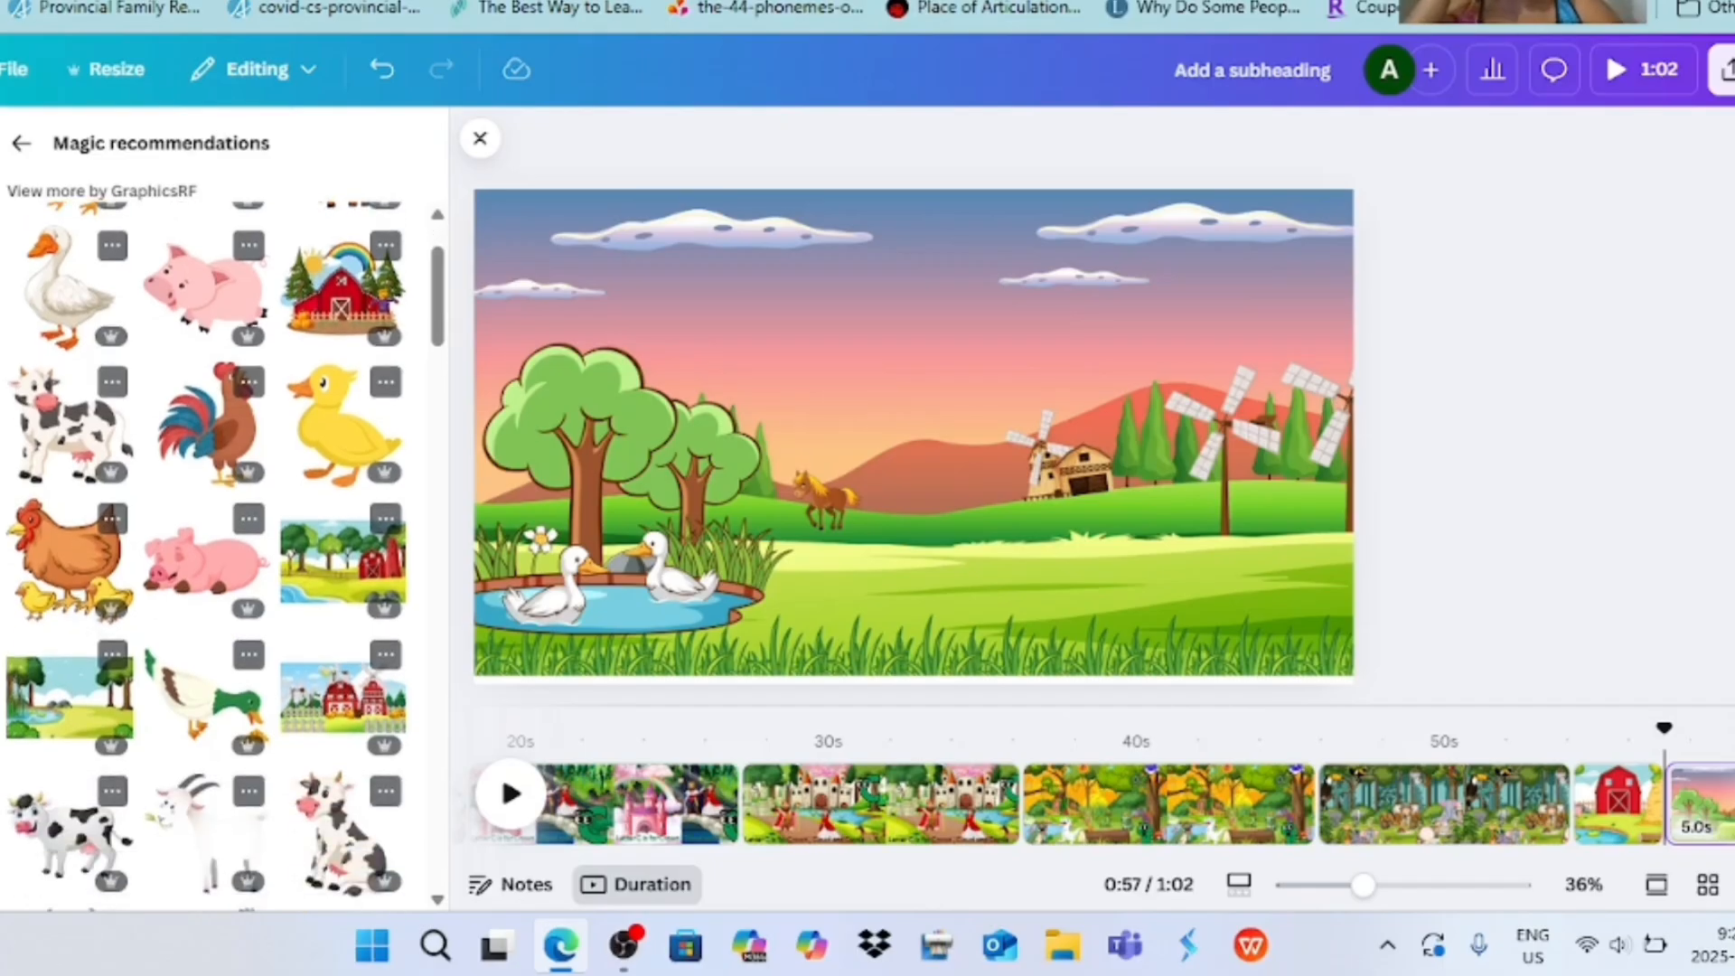
left_click(69, 632)
left_click_drag(1209, 227, 826, 497)
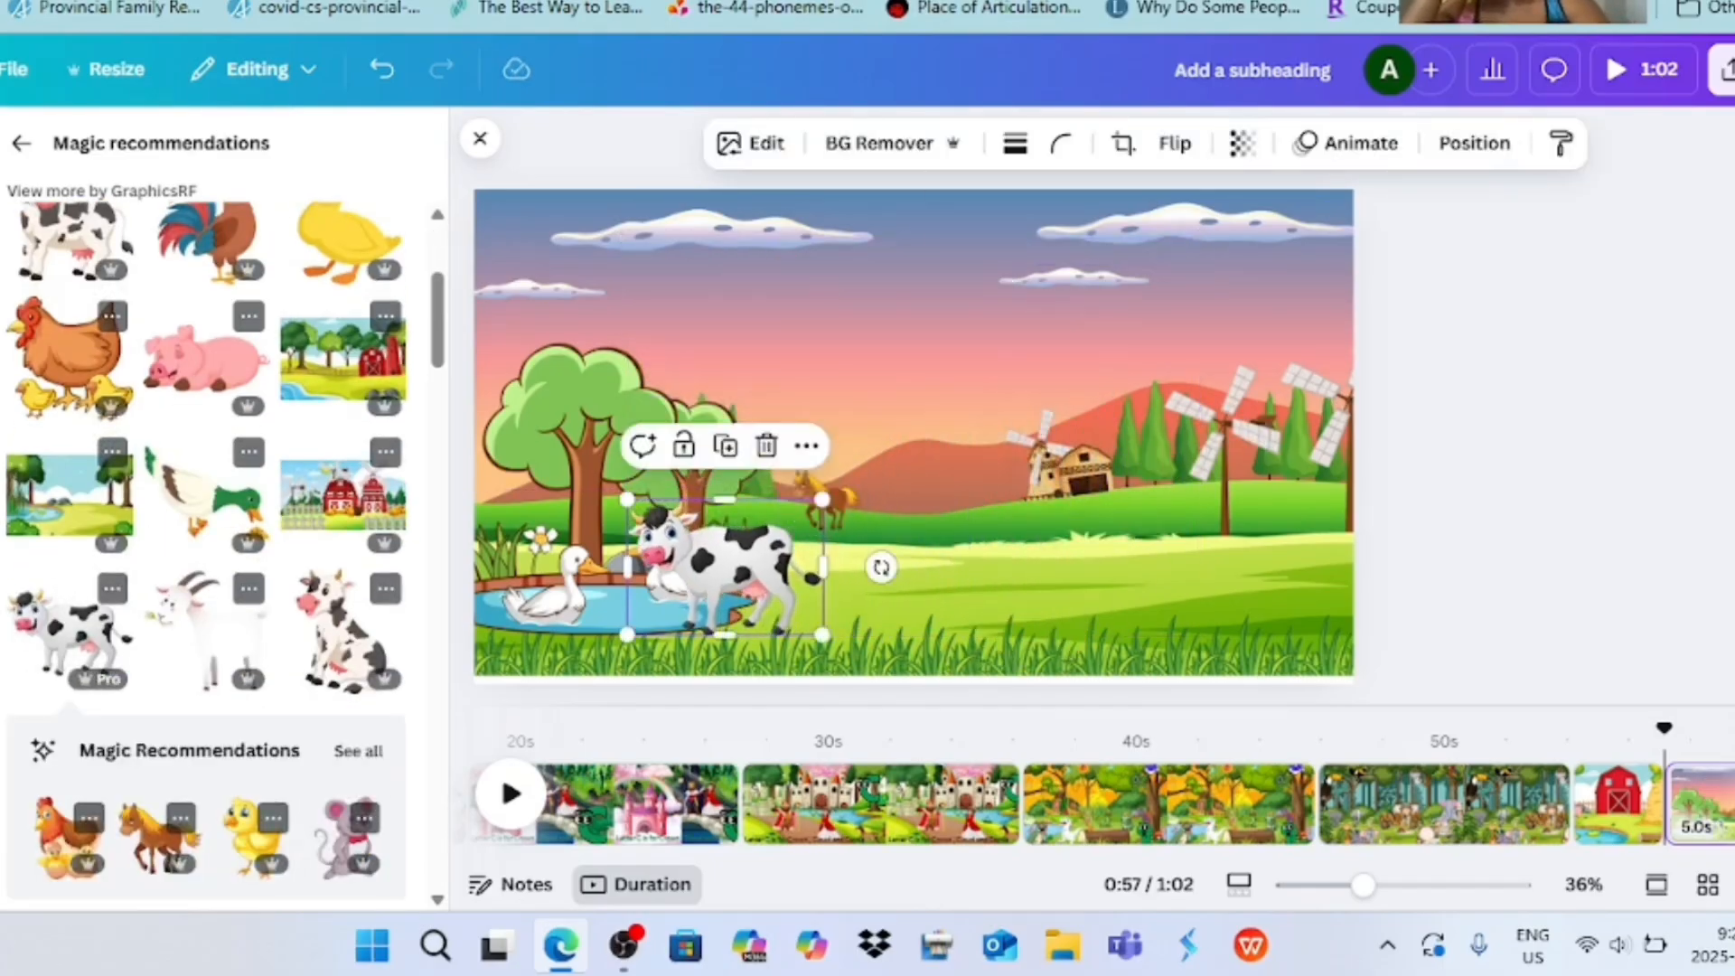
left_click_drag(726, 568, 1206, 579)
left_click_drag(1304, 511, 1252, 548)
left_click_drag(1179, 597, 1266, 612)
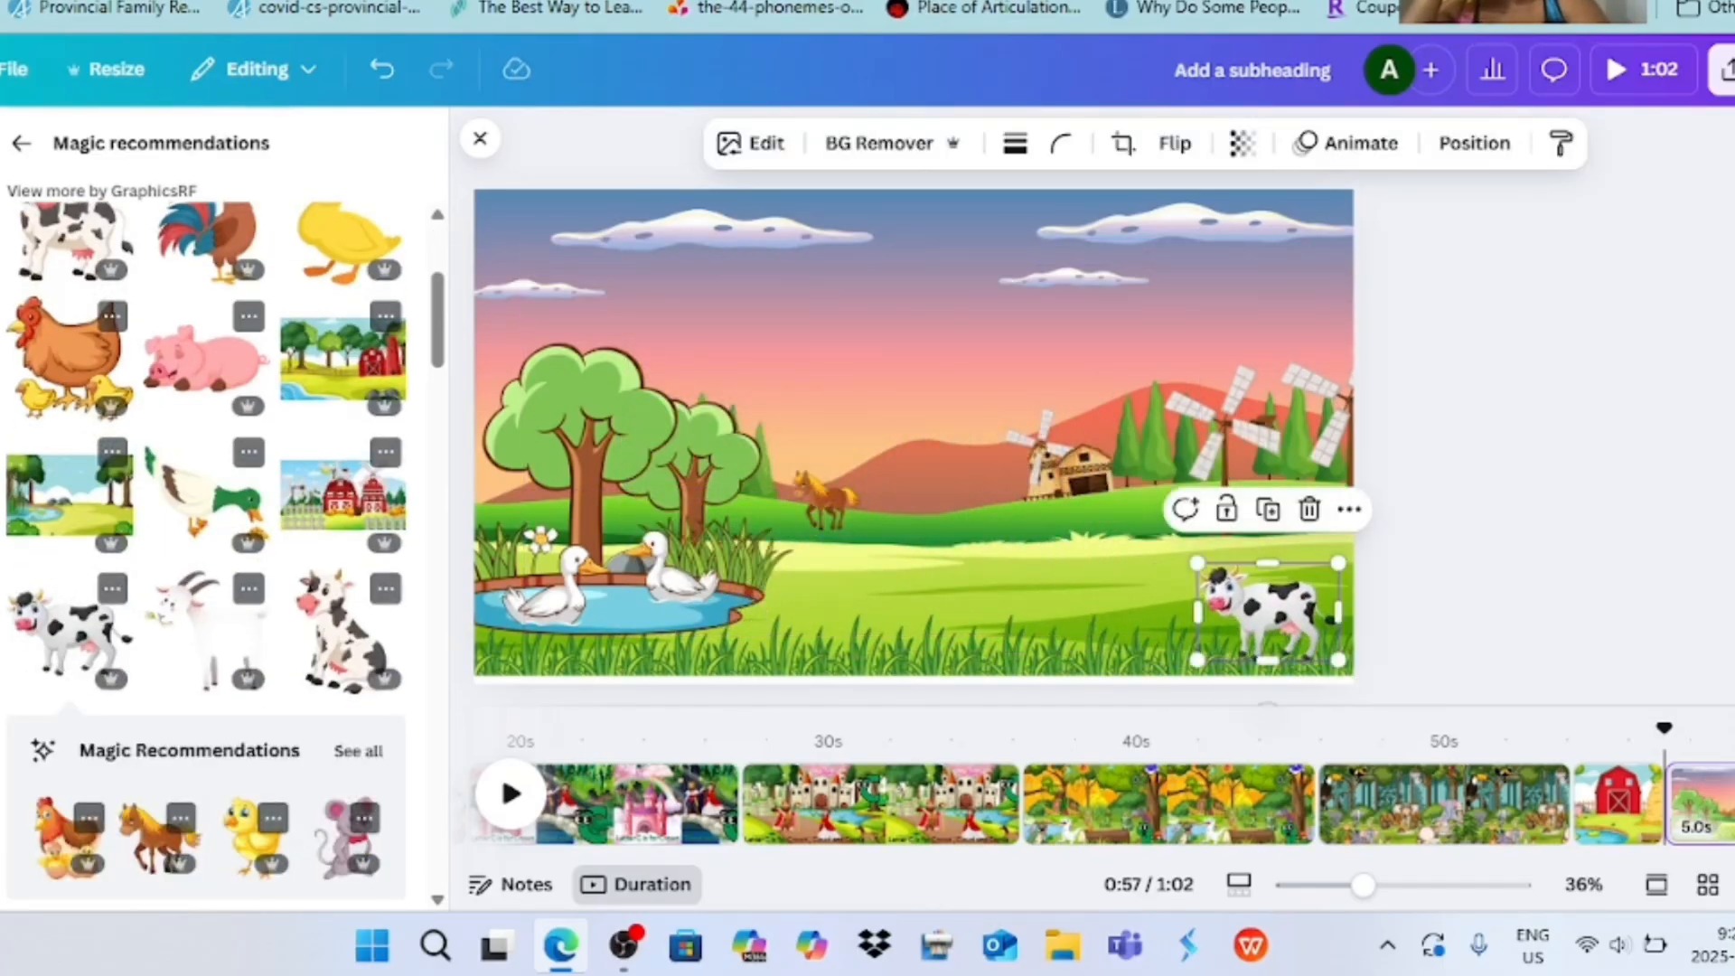
- Add the blue-tailed rooster beside the pond and the white nesting hen near the windmills, shrinking both
scroll(206, 542, "down", 4)
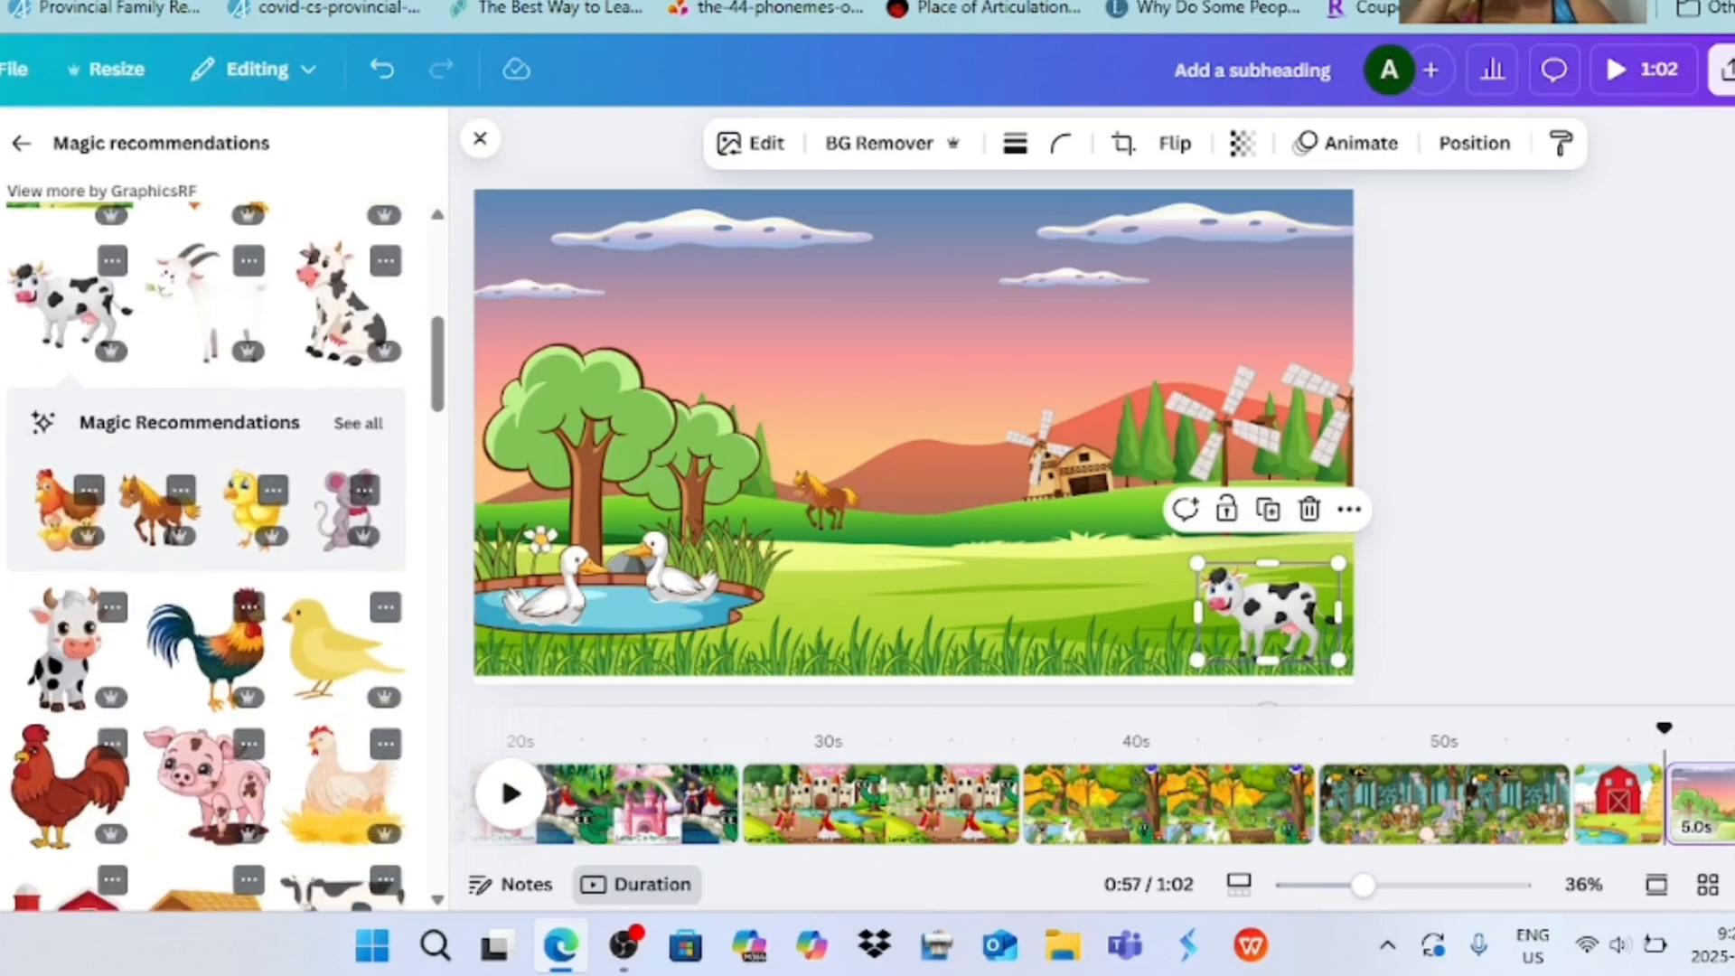
left_click(217, 632)
left_click_drag(1107, 230, 827, 535)
left_click(344, 786)
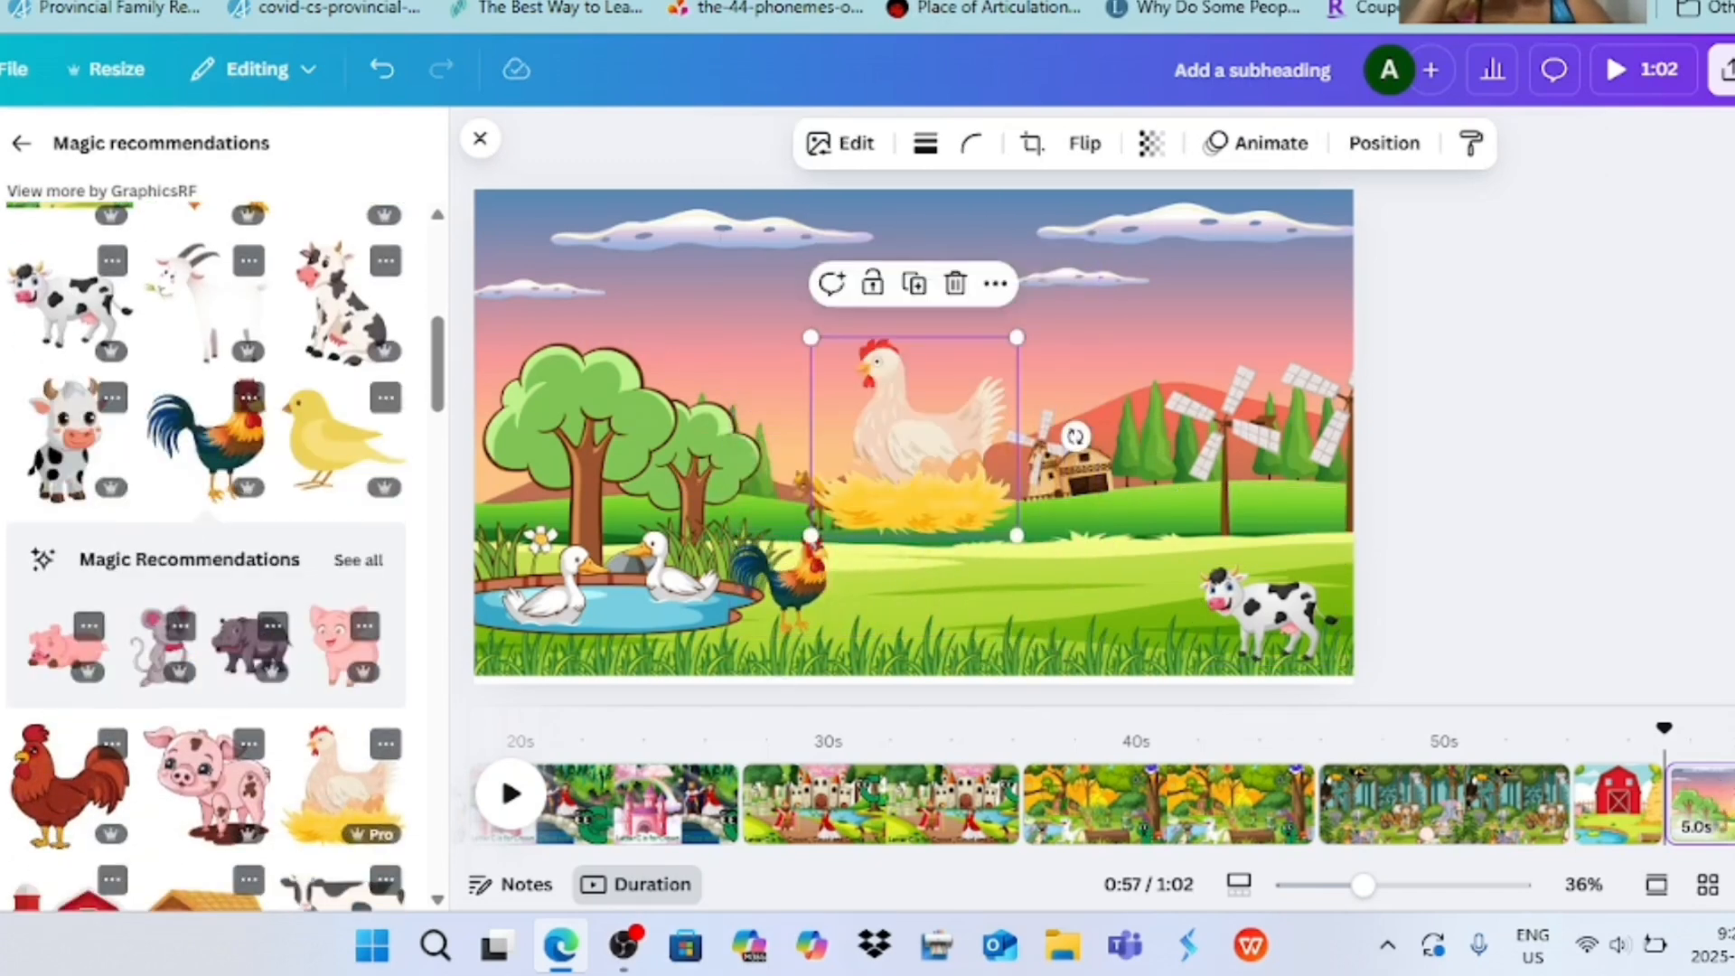
left_click_drag(1014, 330, 1135, 502)
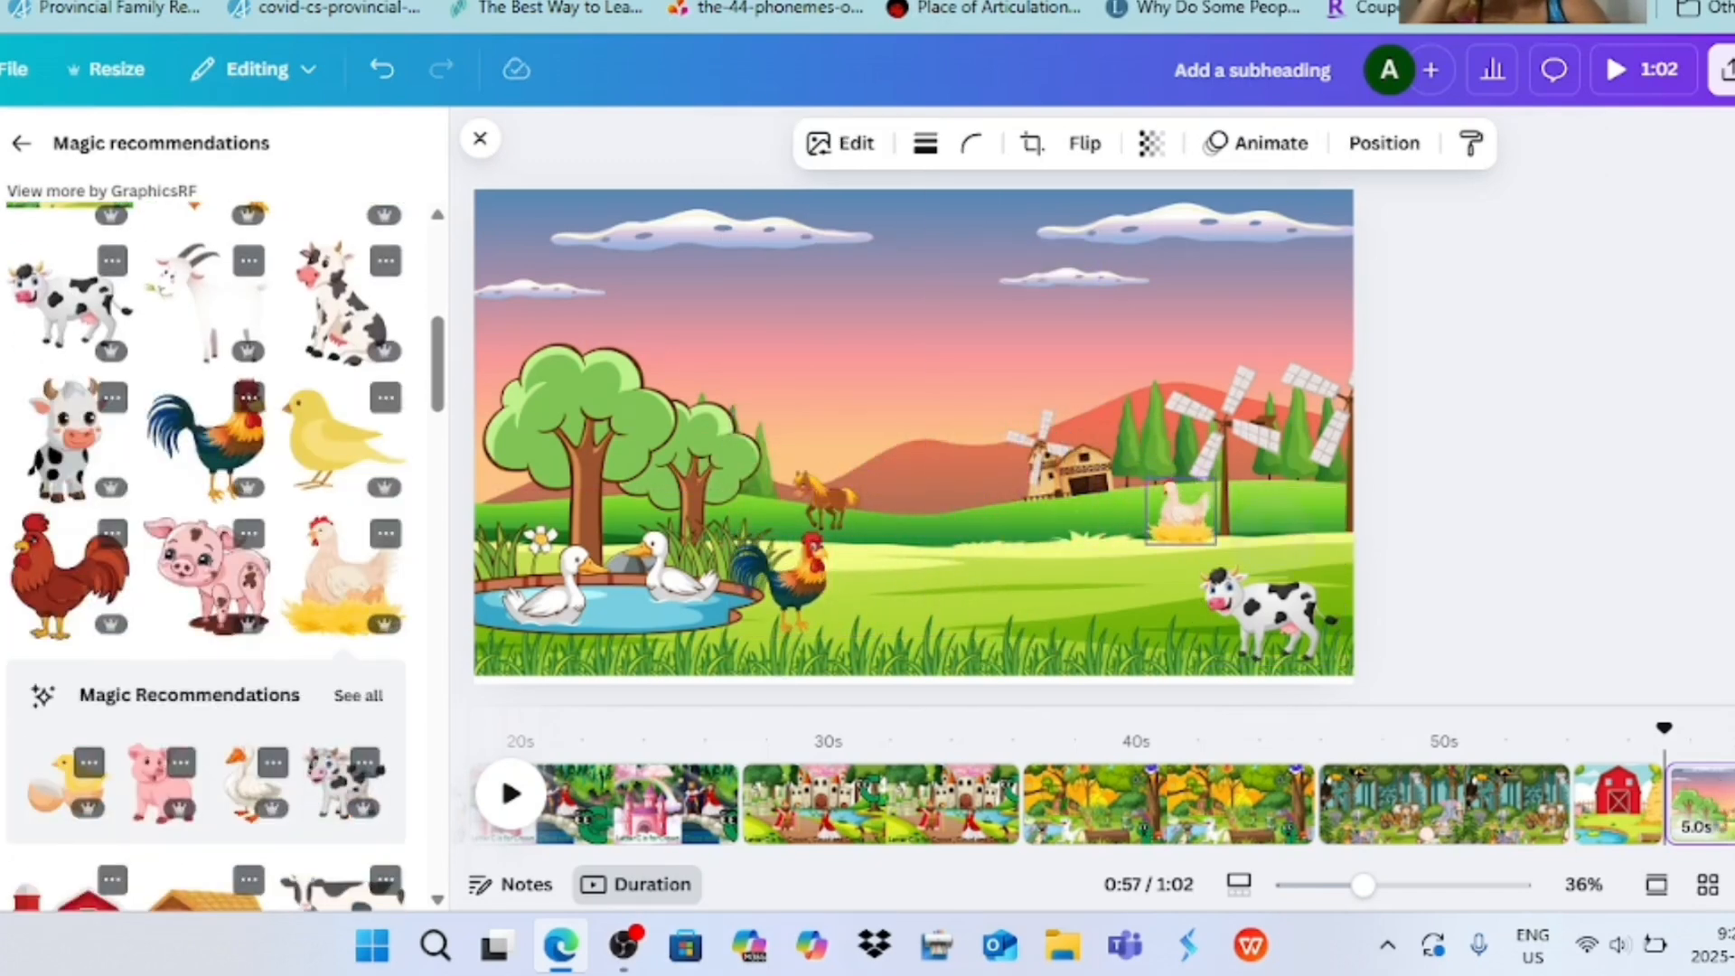
- Replace the rooster by the pond with a fresh copy, shrunk and placed in front of the wooden barn beside the nesting hen
left_click(786, 578)
left_click_drag(831, 583, 952, 469)
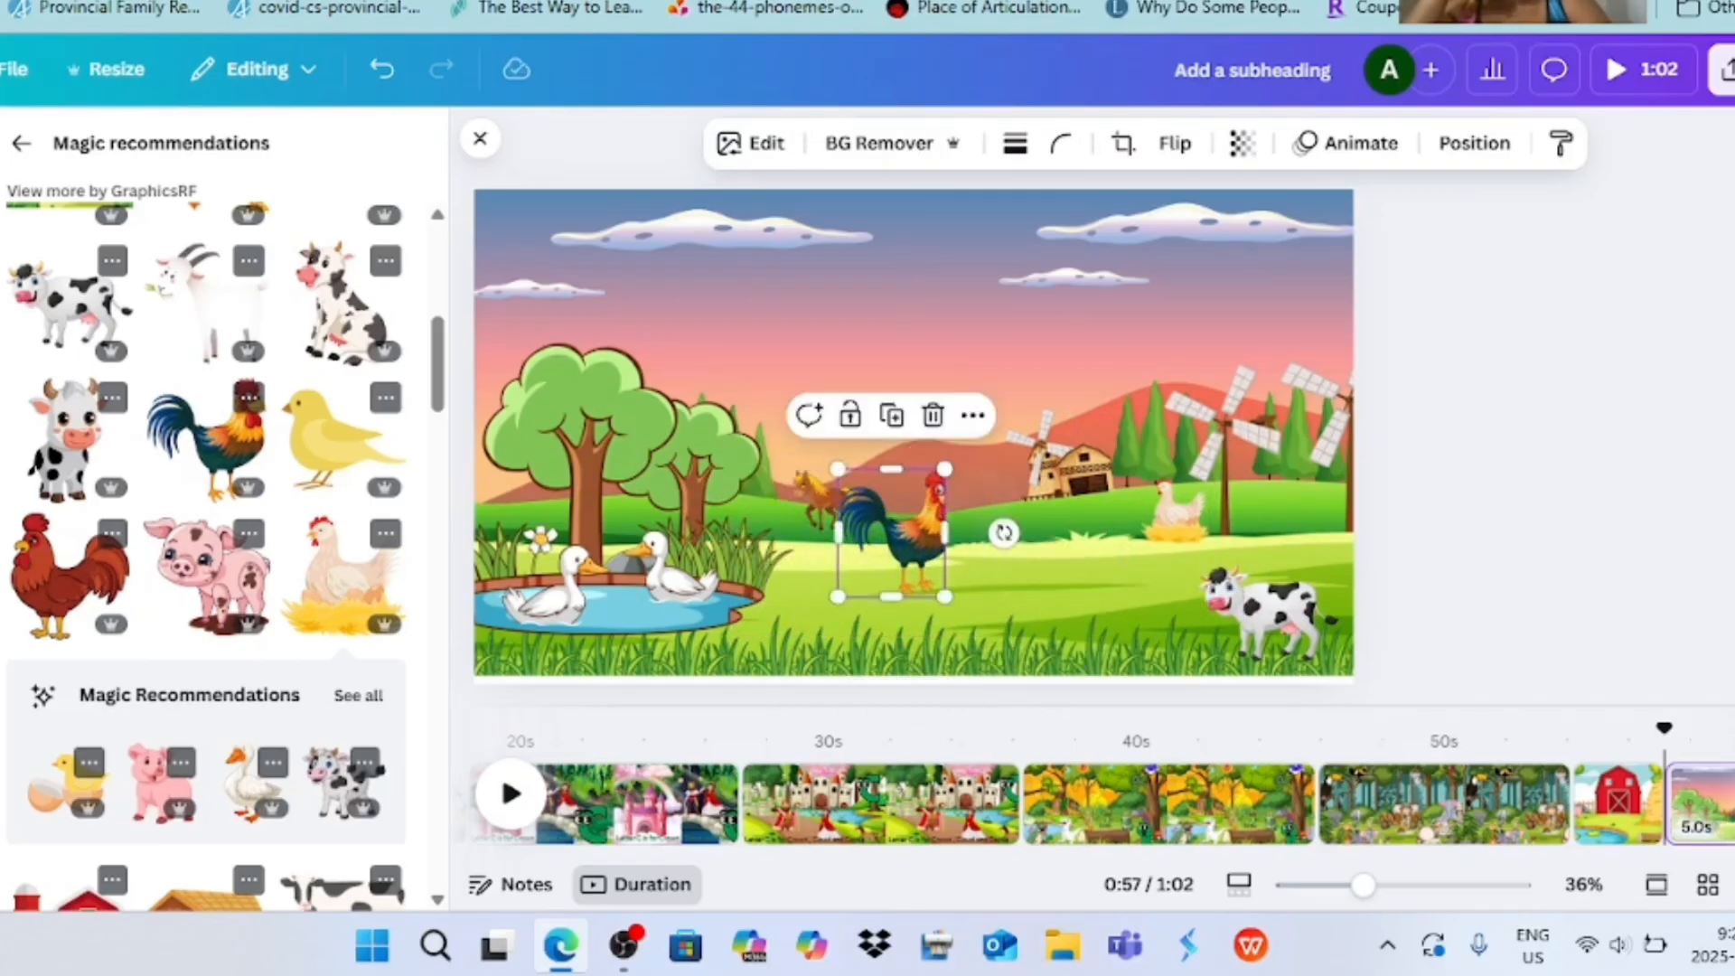
left_click_drag(951, 533, 895, 533)
key("Delete")
left_click(206, 433)
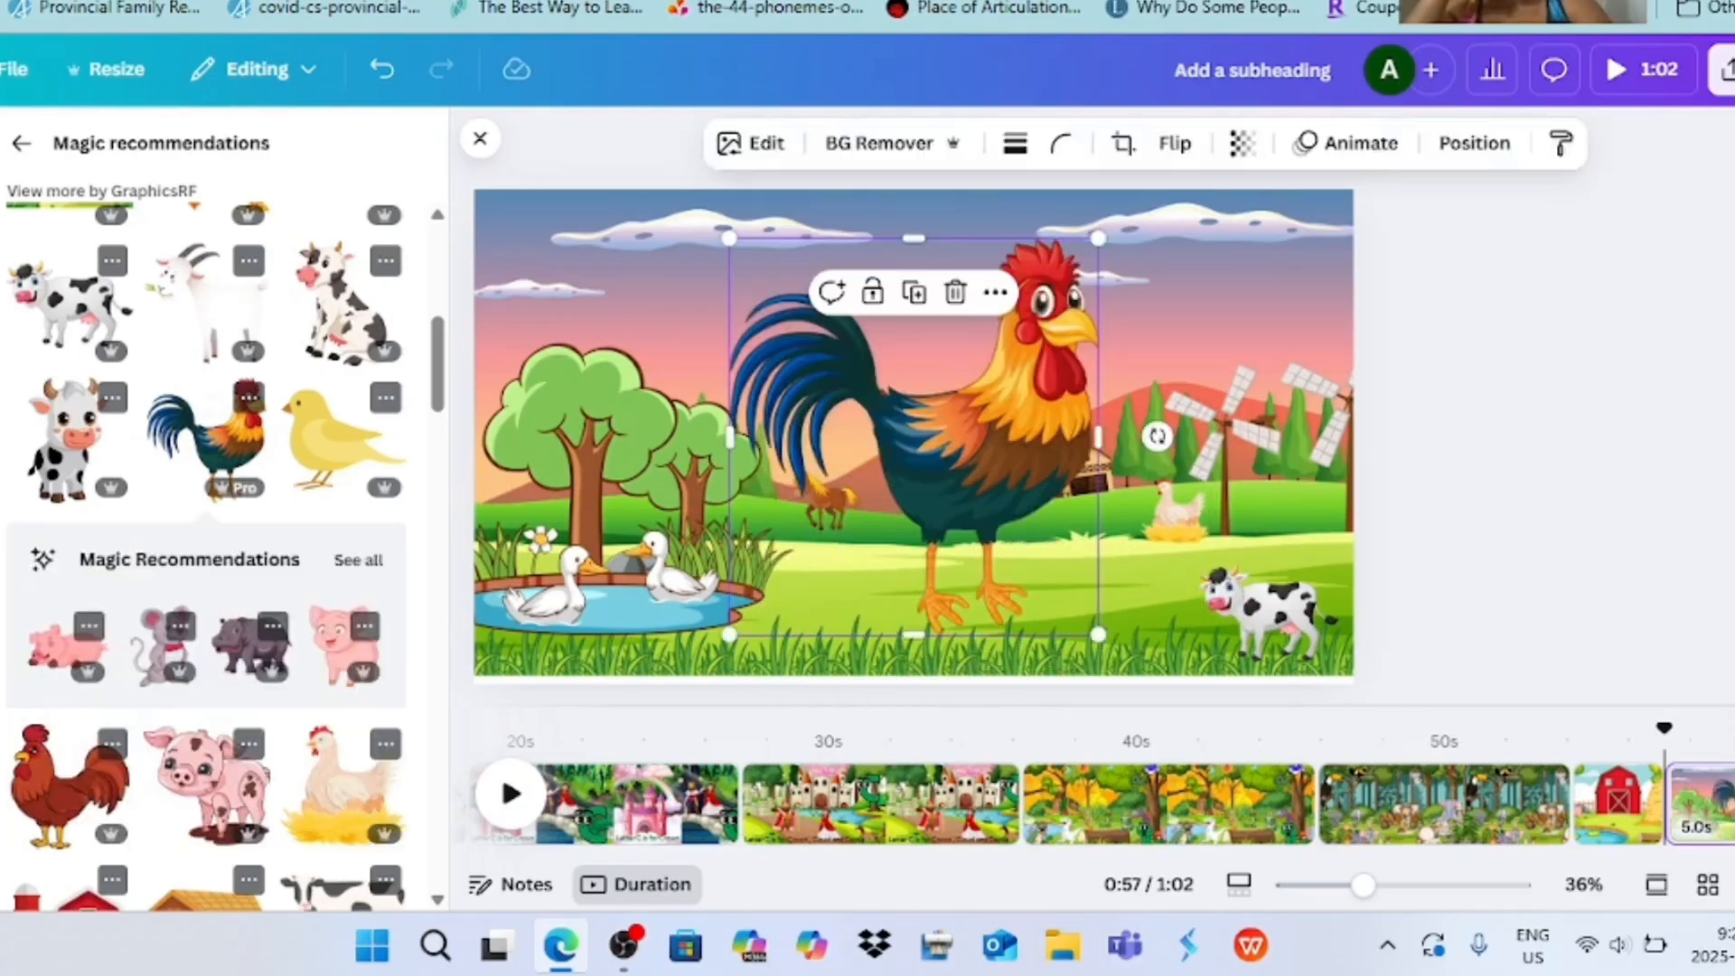
left_click_drag(720, 229, 1001, 532)
left_click_drag(1048, 587, 1112, 544)
key("Escape")
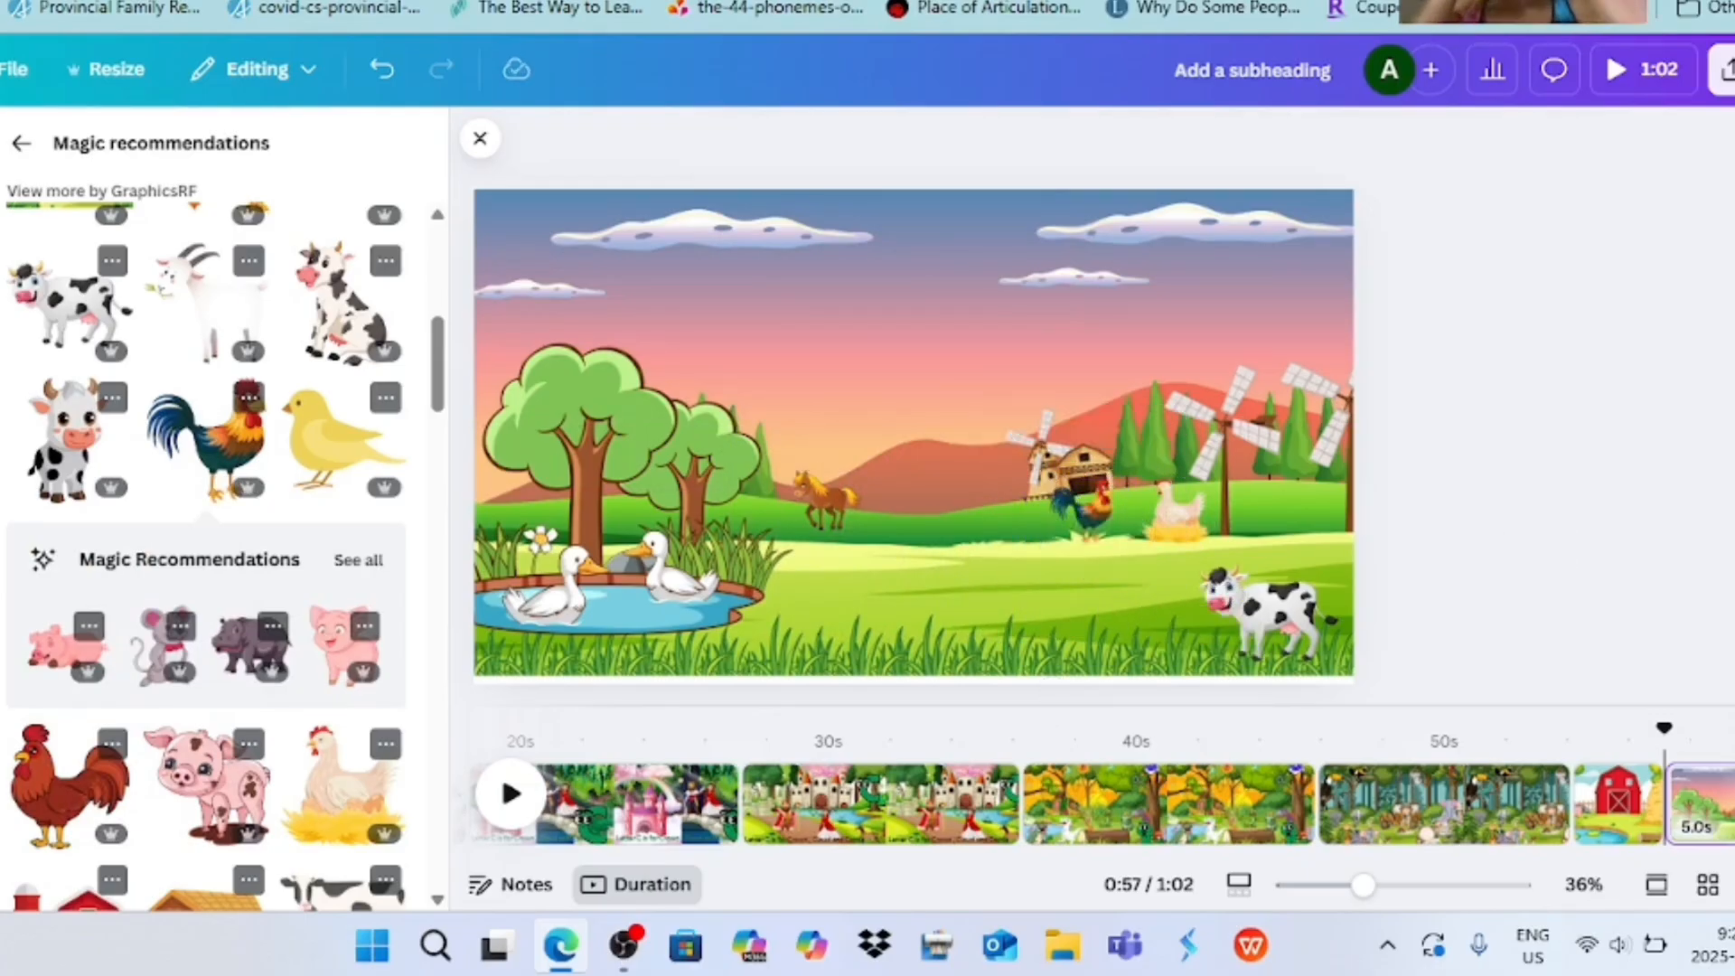
- Add the grey hippo, shrink it to a small size, and place it on the hill next to the horse
left_click(251, 643)
left_click_drag(1188, 238, 775, 523)
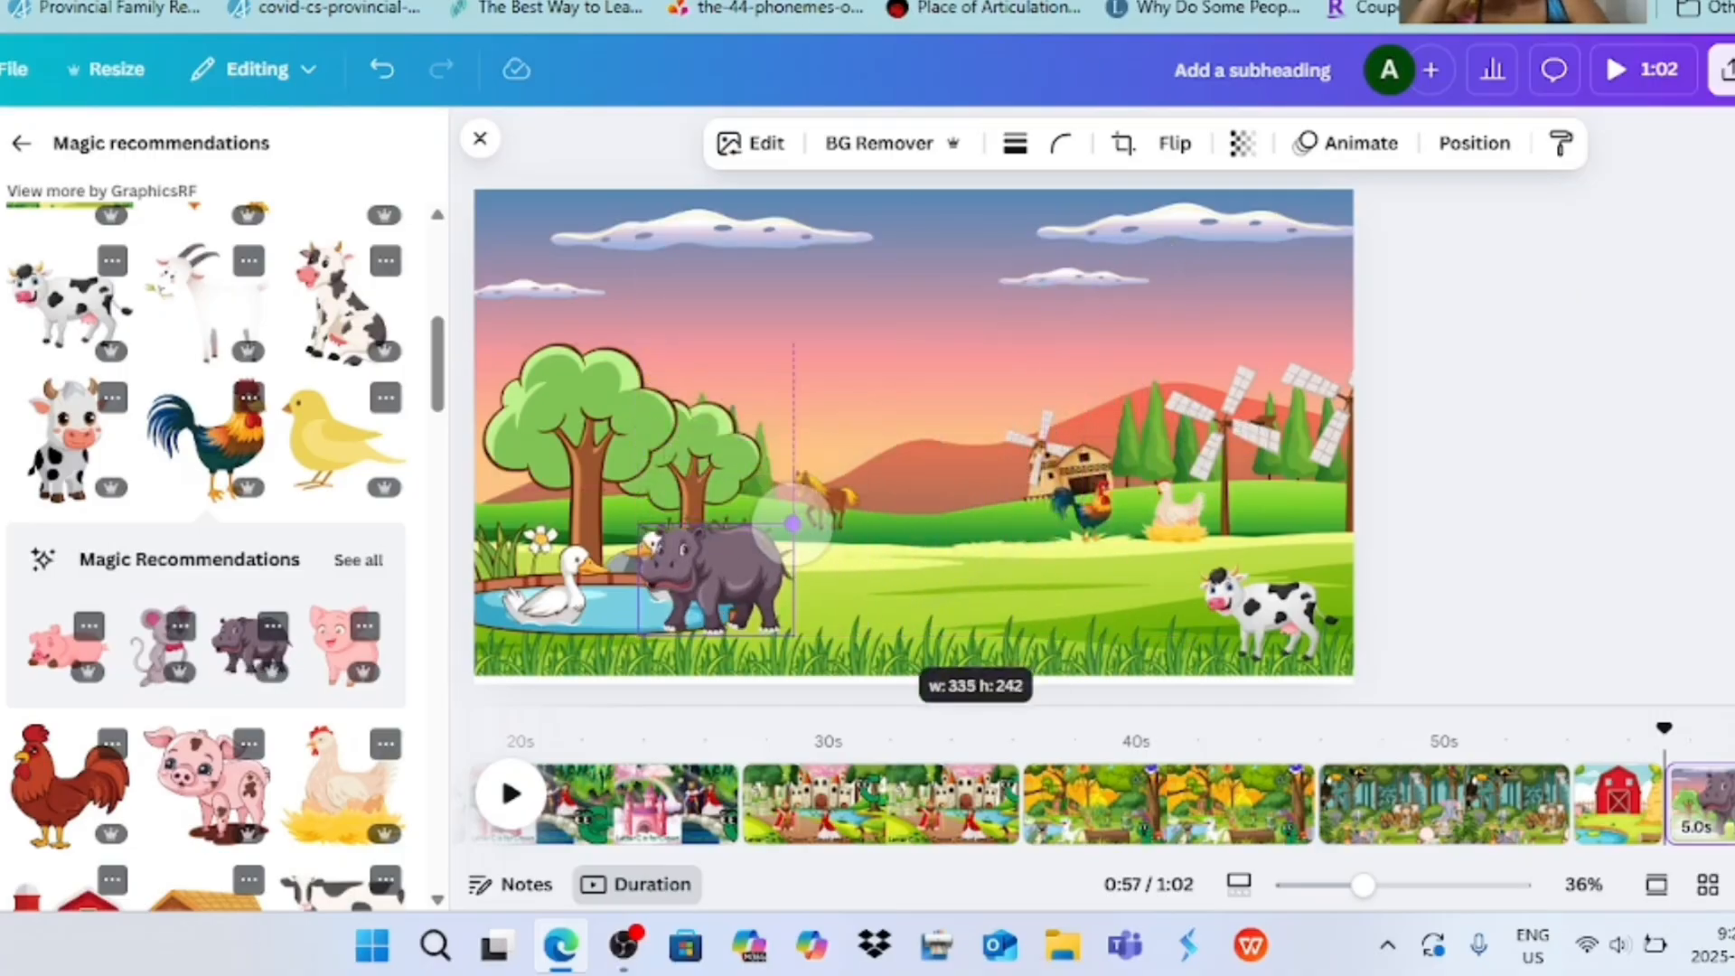
left_click_drag(687, 578, 903, 494)
left_click(925, 501)
left_click(902, 484)
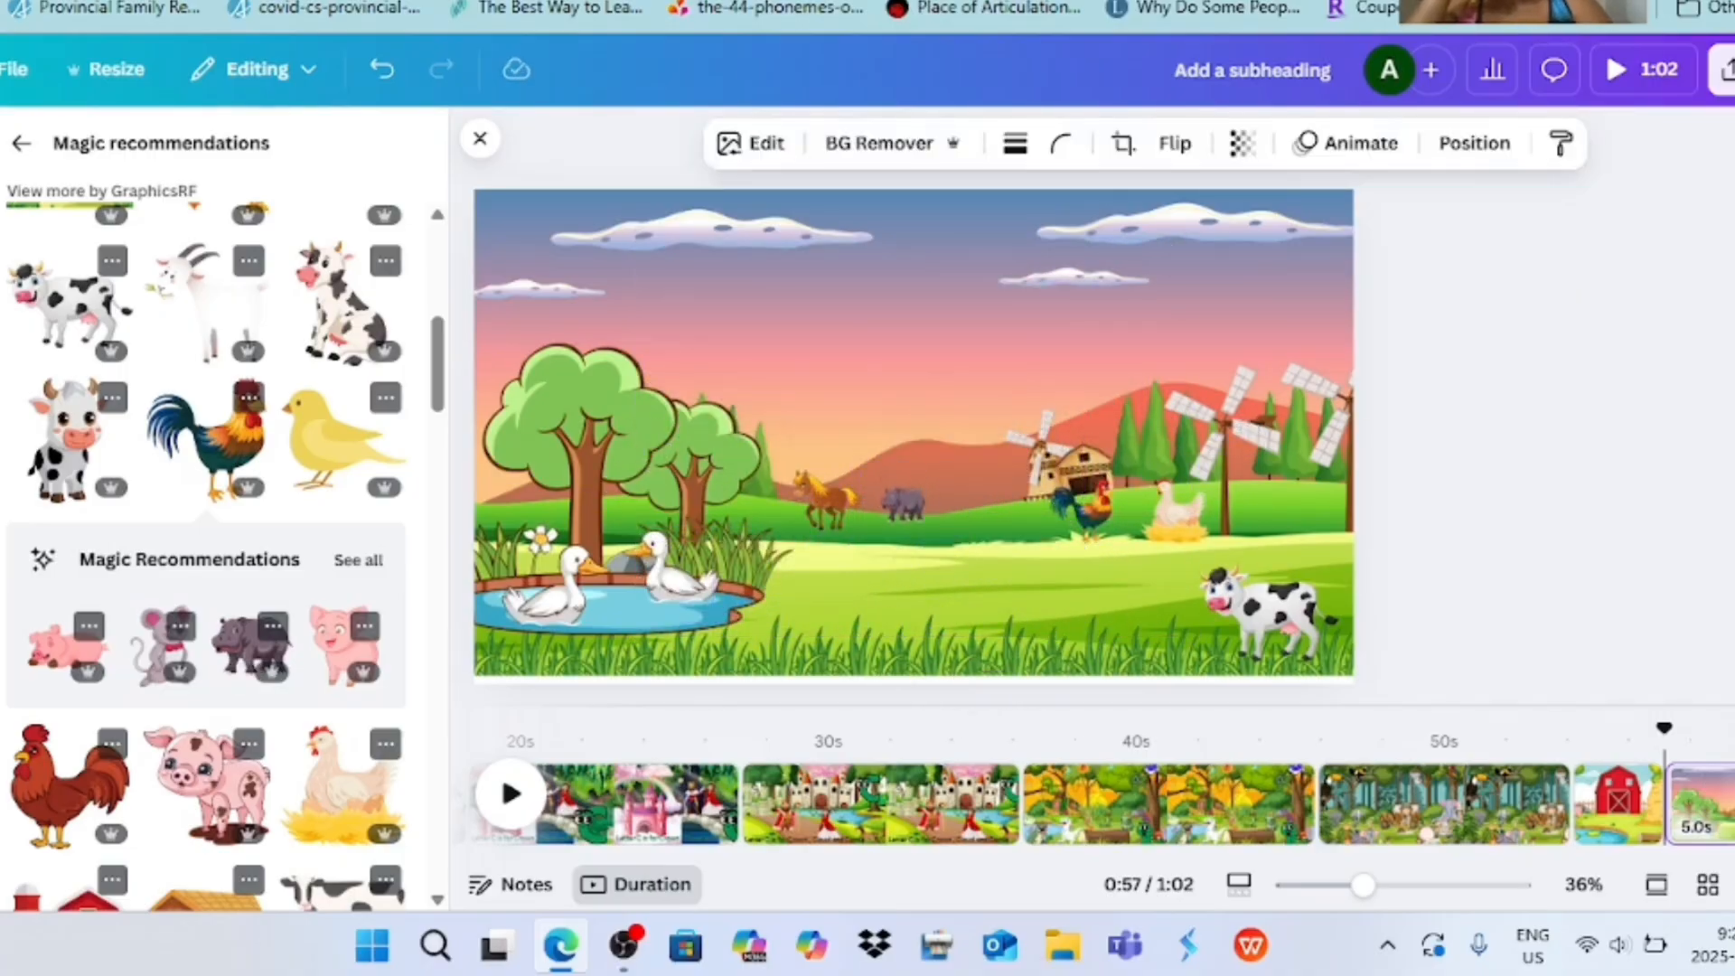
- Add the pig sitting in mud from the full recommendations, shrink it, and place it in the grass beside the cow
left_click(357, 559)
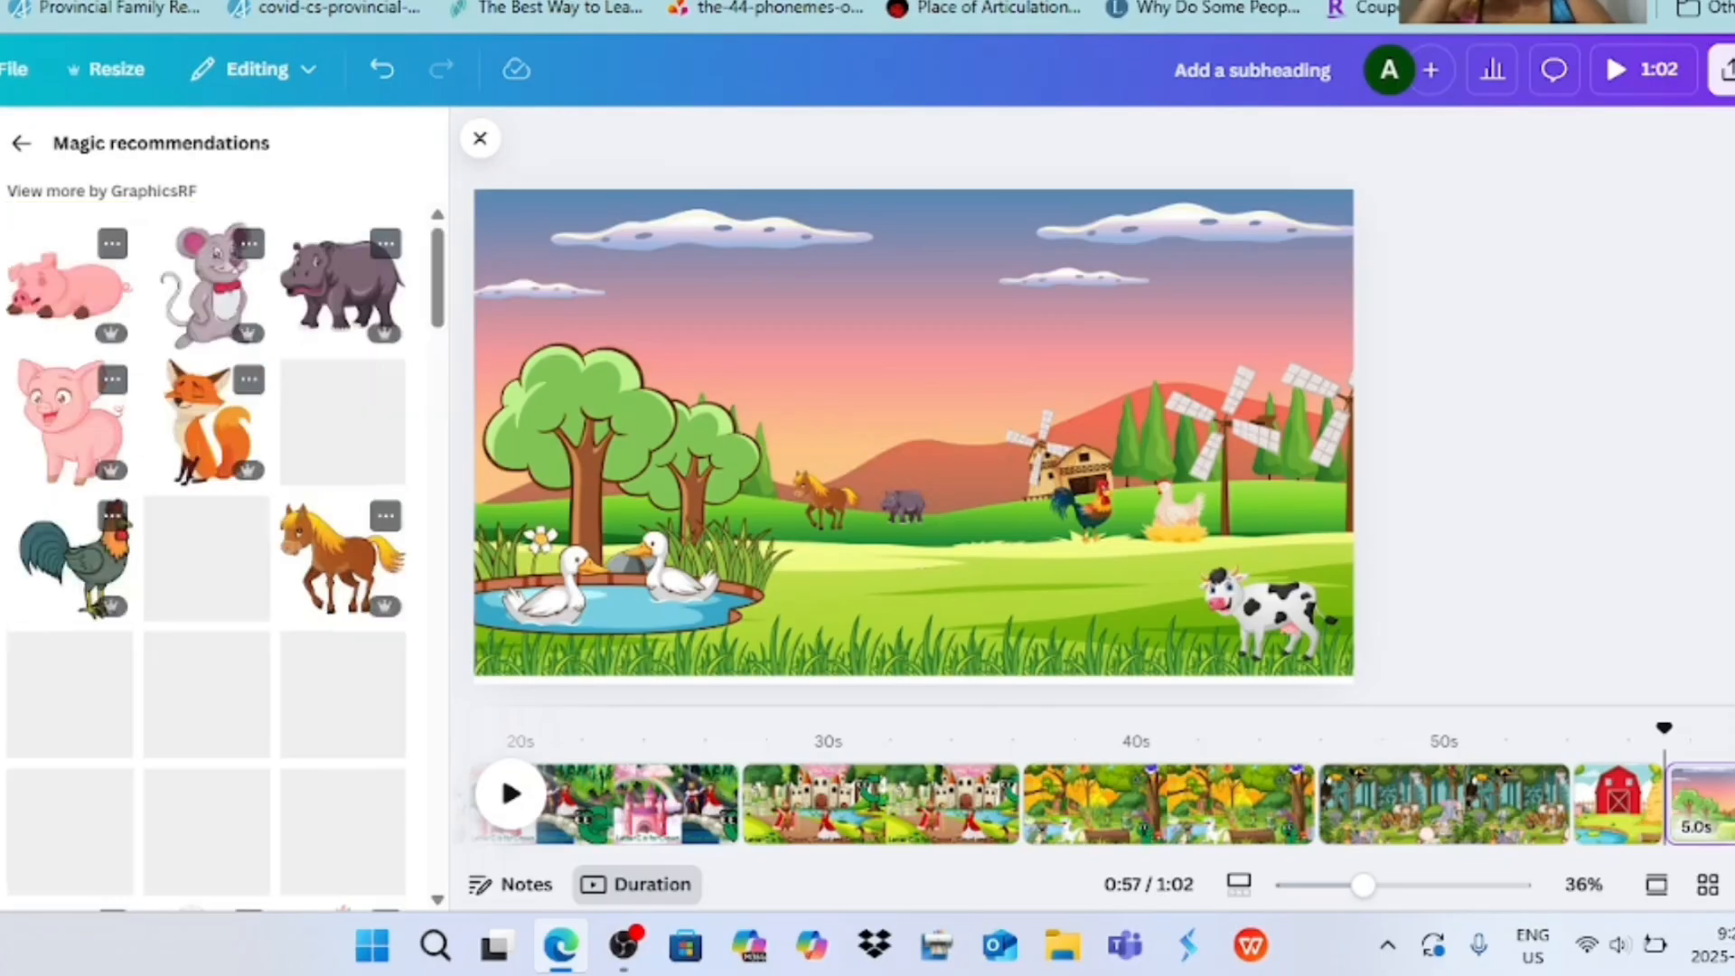
scroll(225, 557, "down", 2)
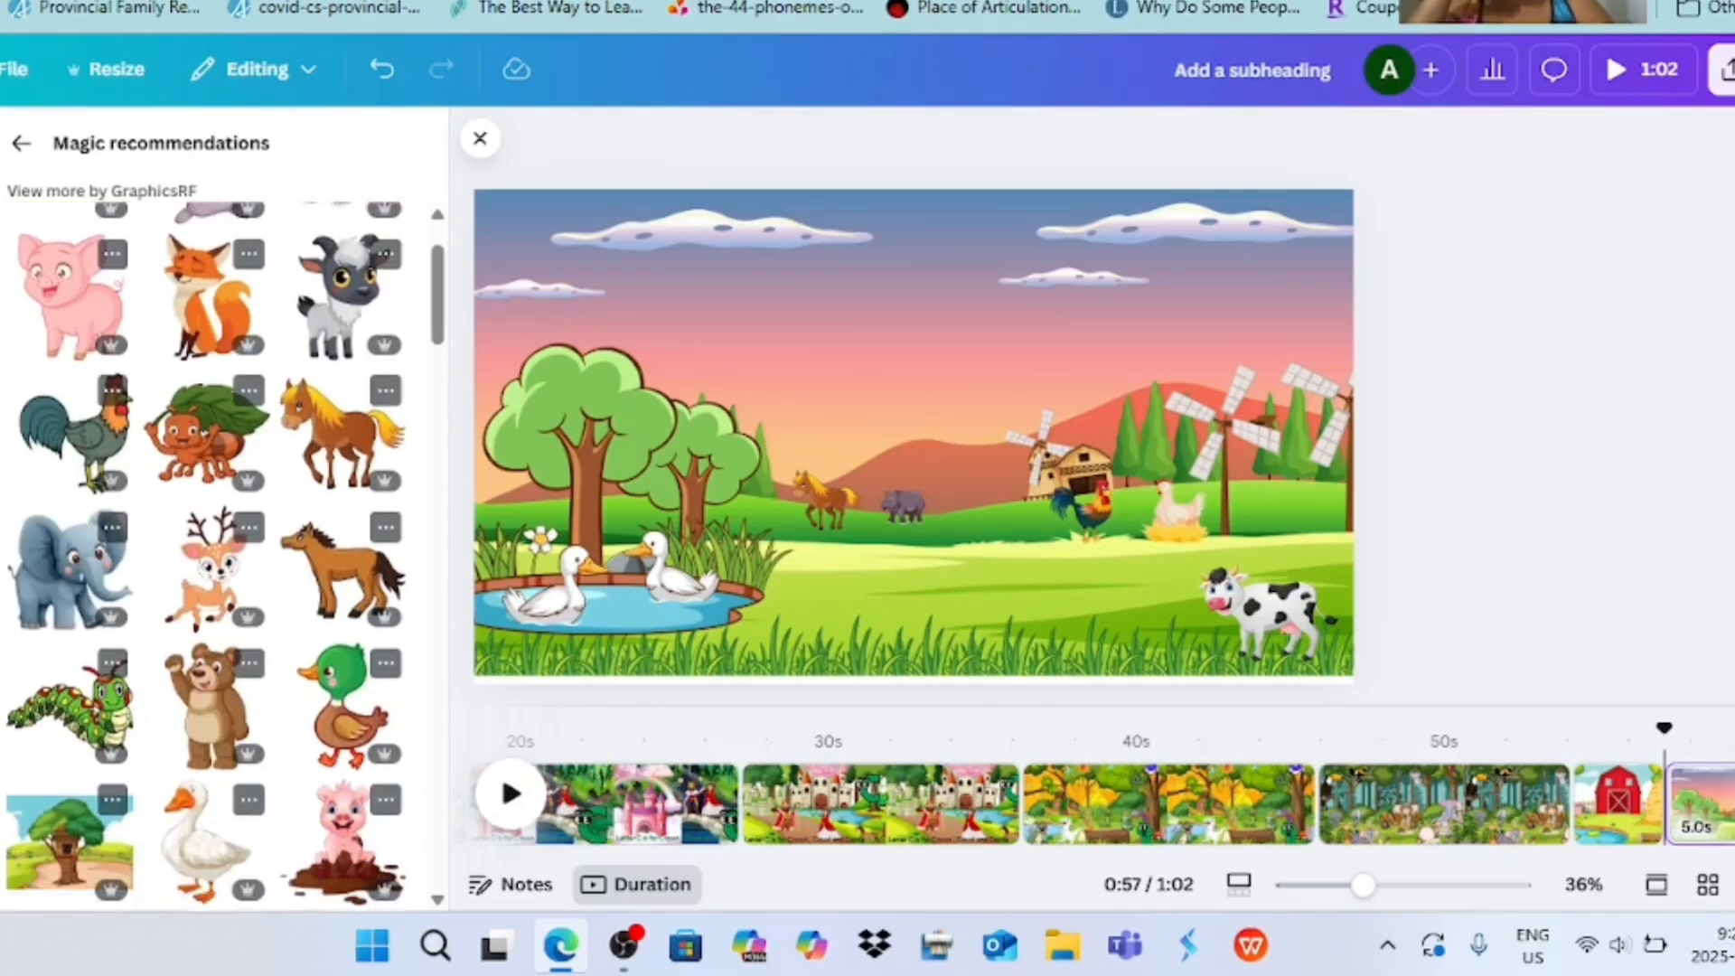
scroll(225, 556, "up", 2)
scroll(225, 556, "down", 5)
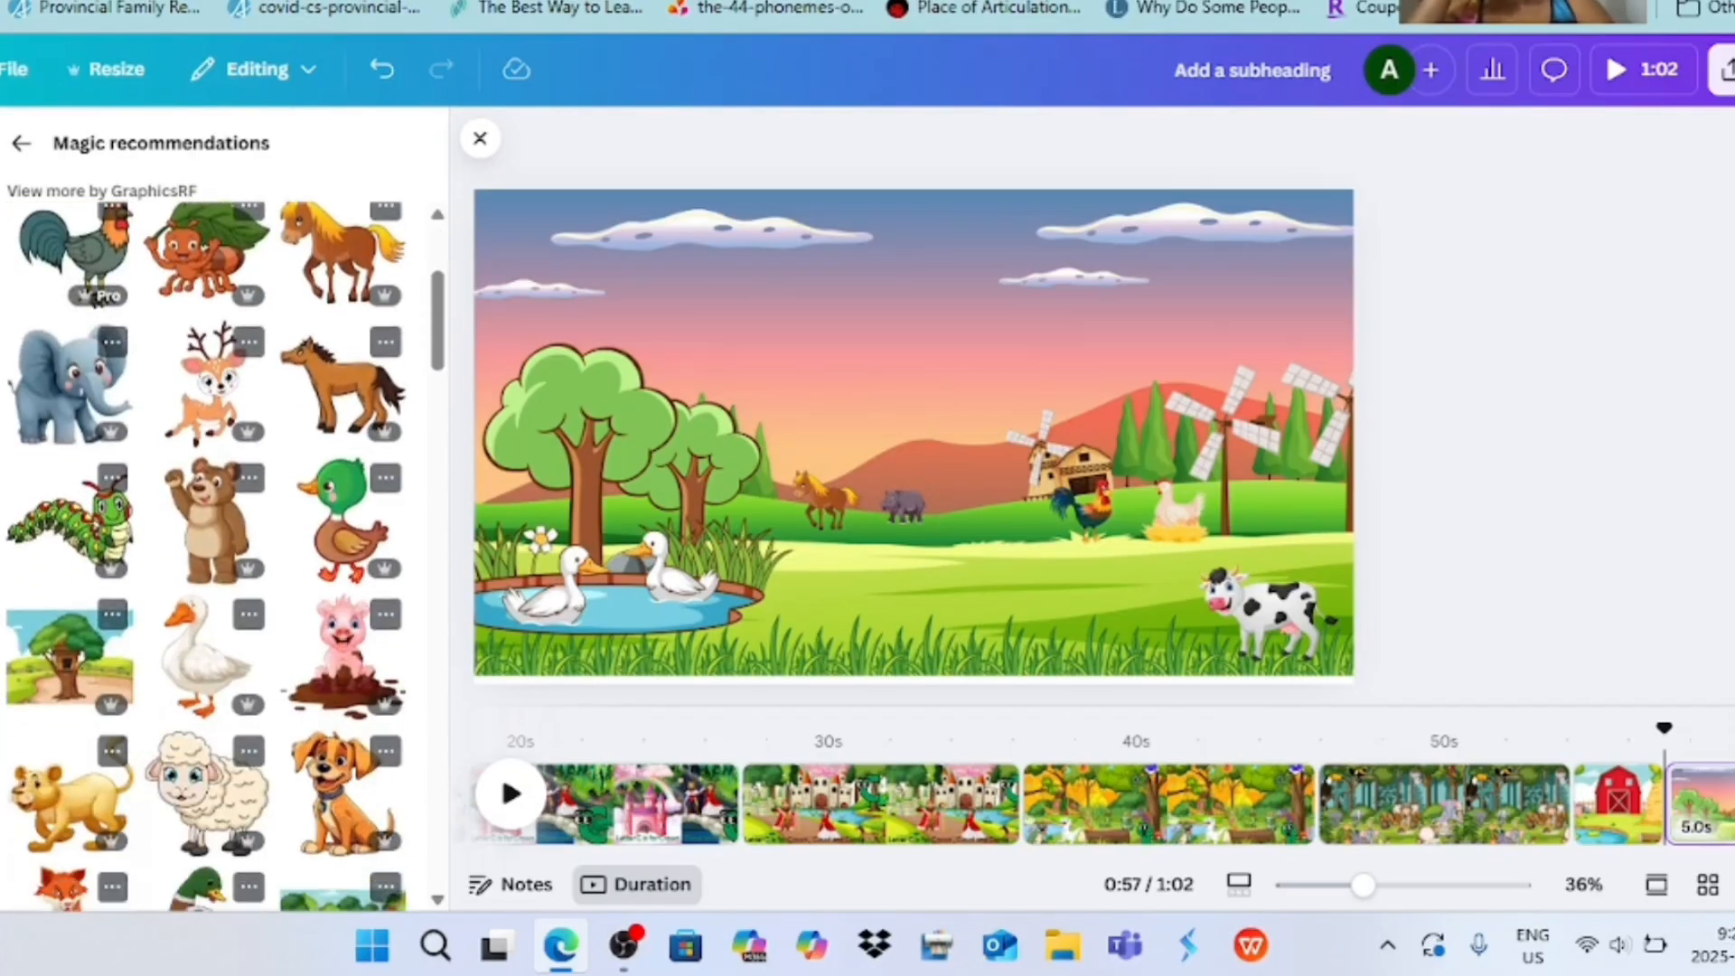
left_click(344, 533)
left_click_drag(1109, 239, 863, 491)
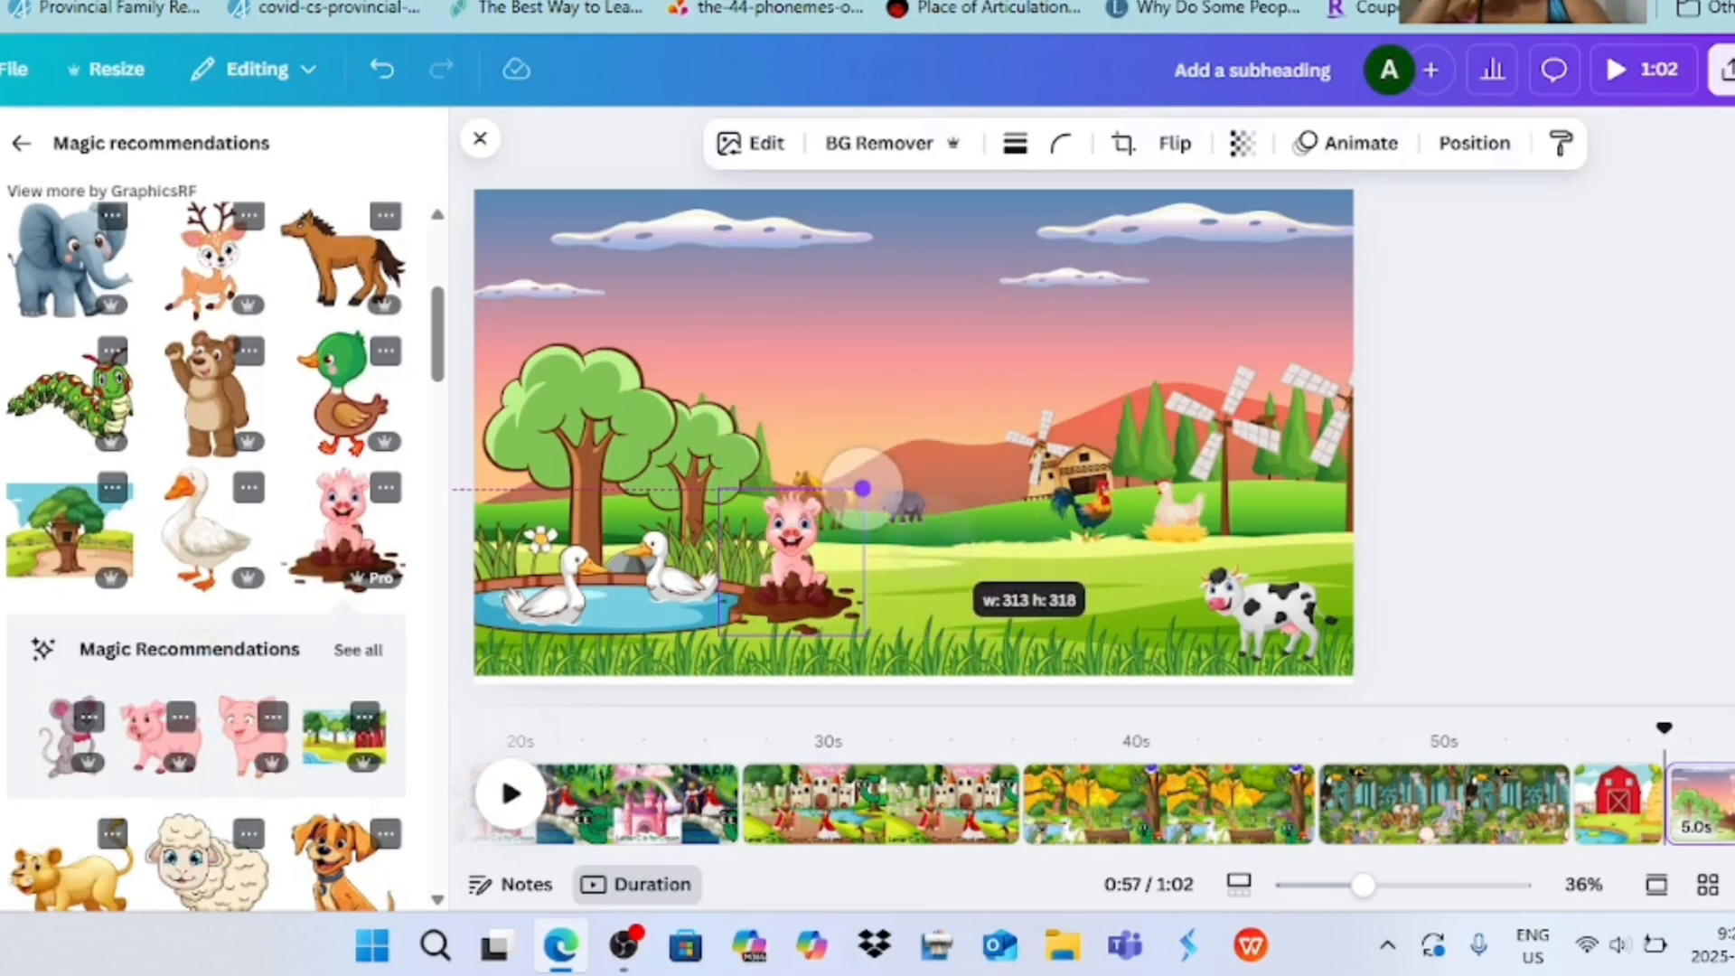
left_click_drag(791, 565, 1034, 581)
left_click_drag(1106, 509, 1069, 544)
left_click_drag(1015, 598, 1084, 616)
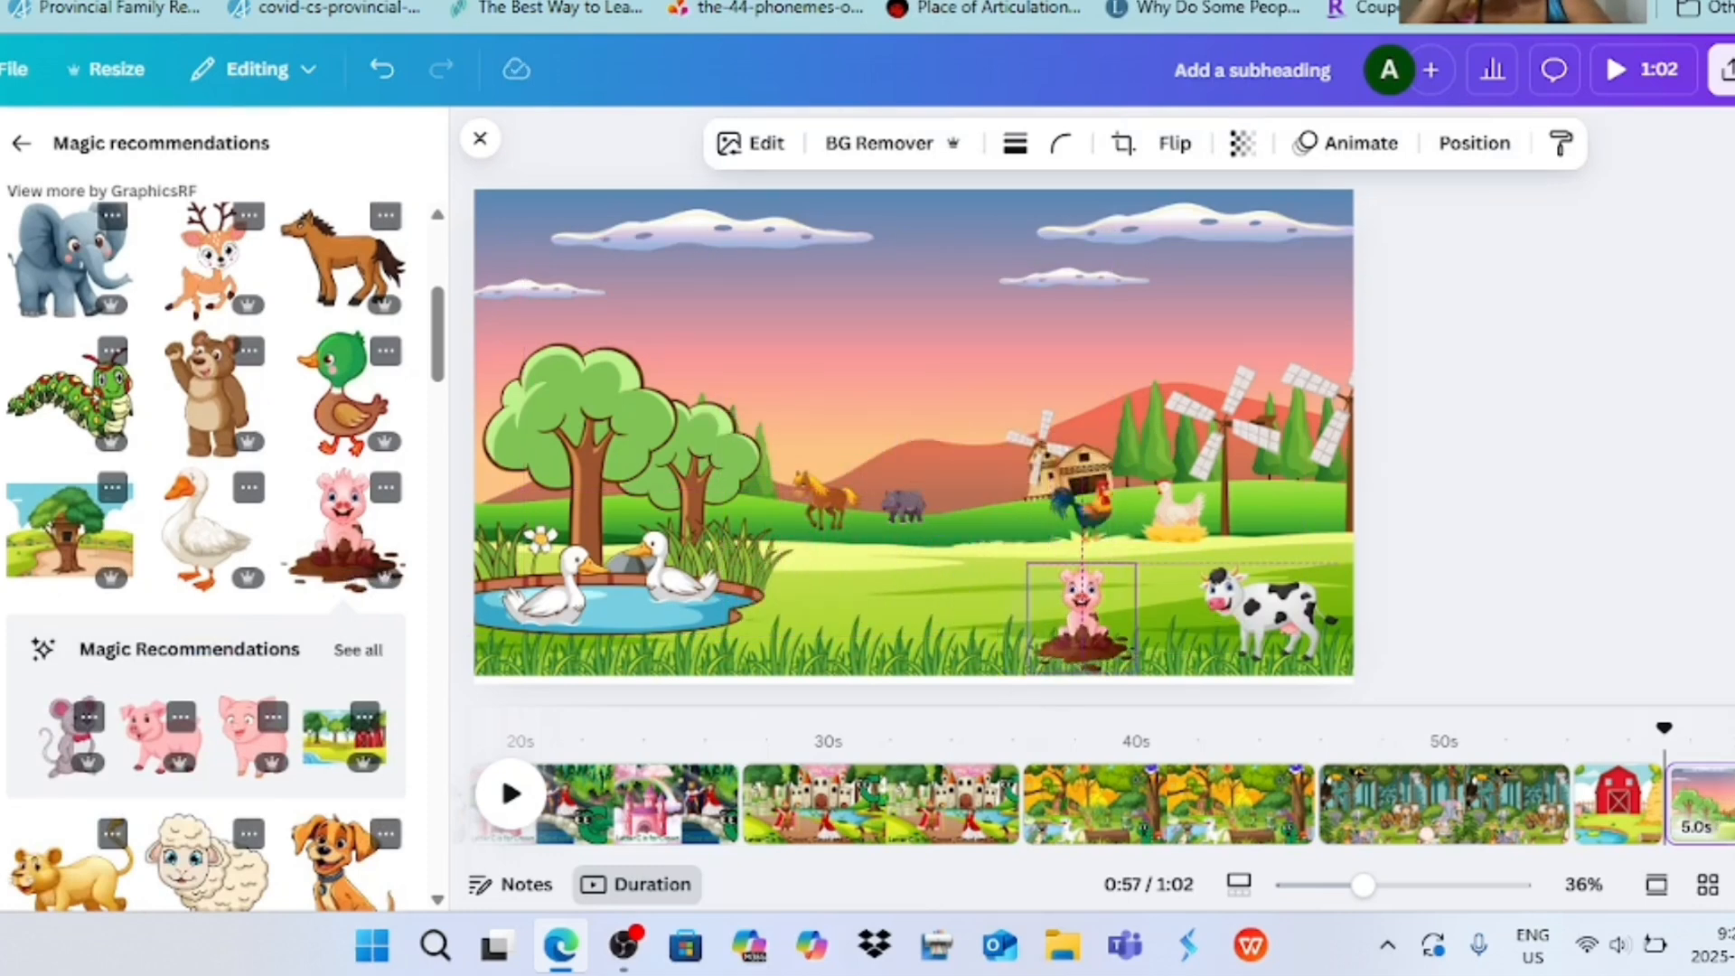
key("Escape")
- Add another black-and-white cow from the recommendations, shrink it, and place it below the windmills just above the first cow
scroll(206, 557, "down", 7)
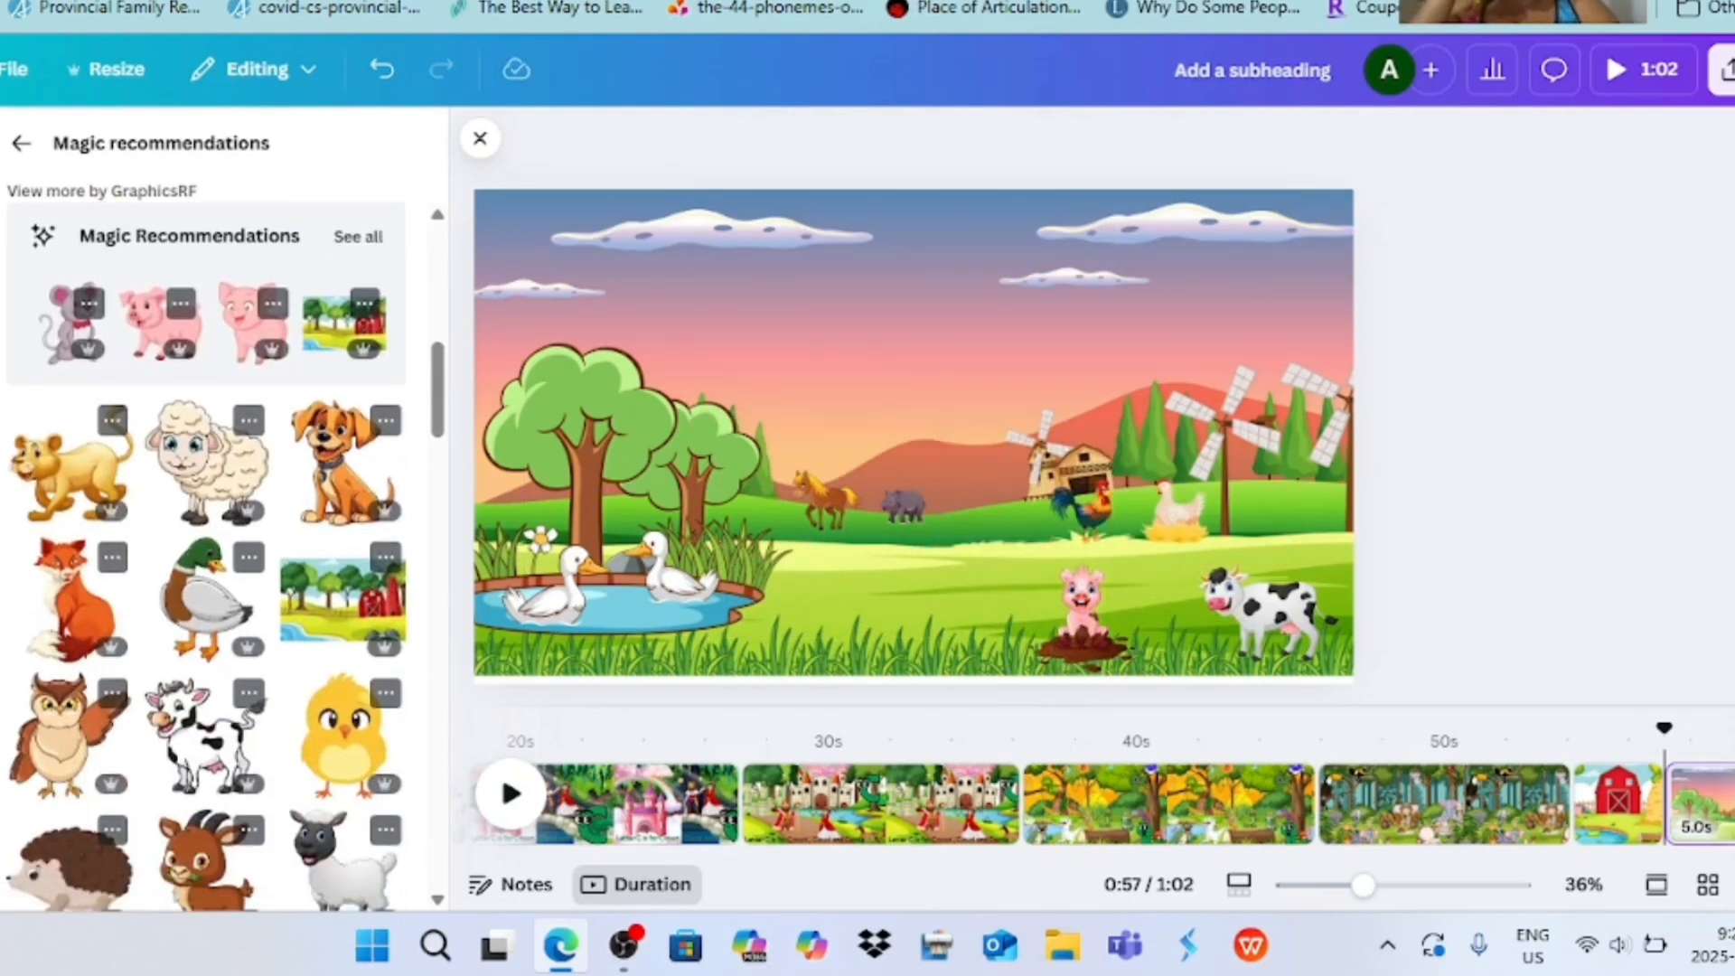
scroll(206, 557, "down", 2)
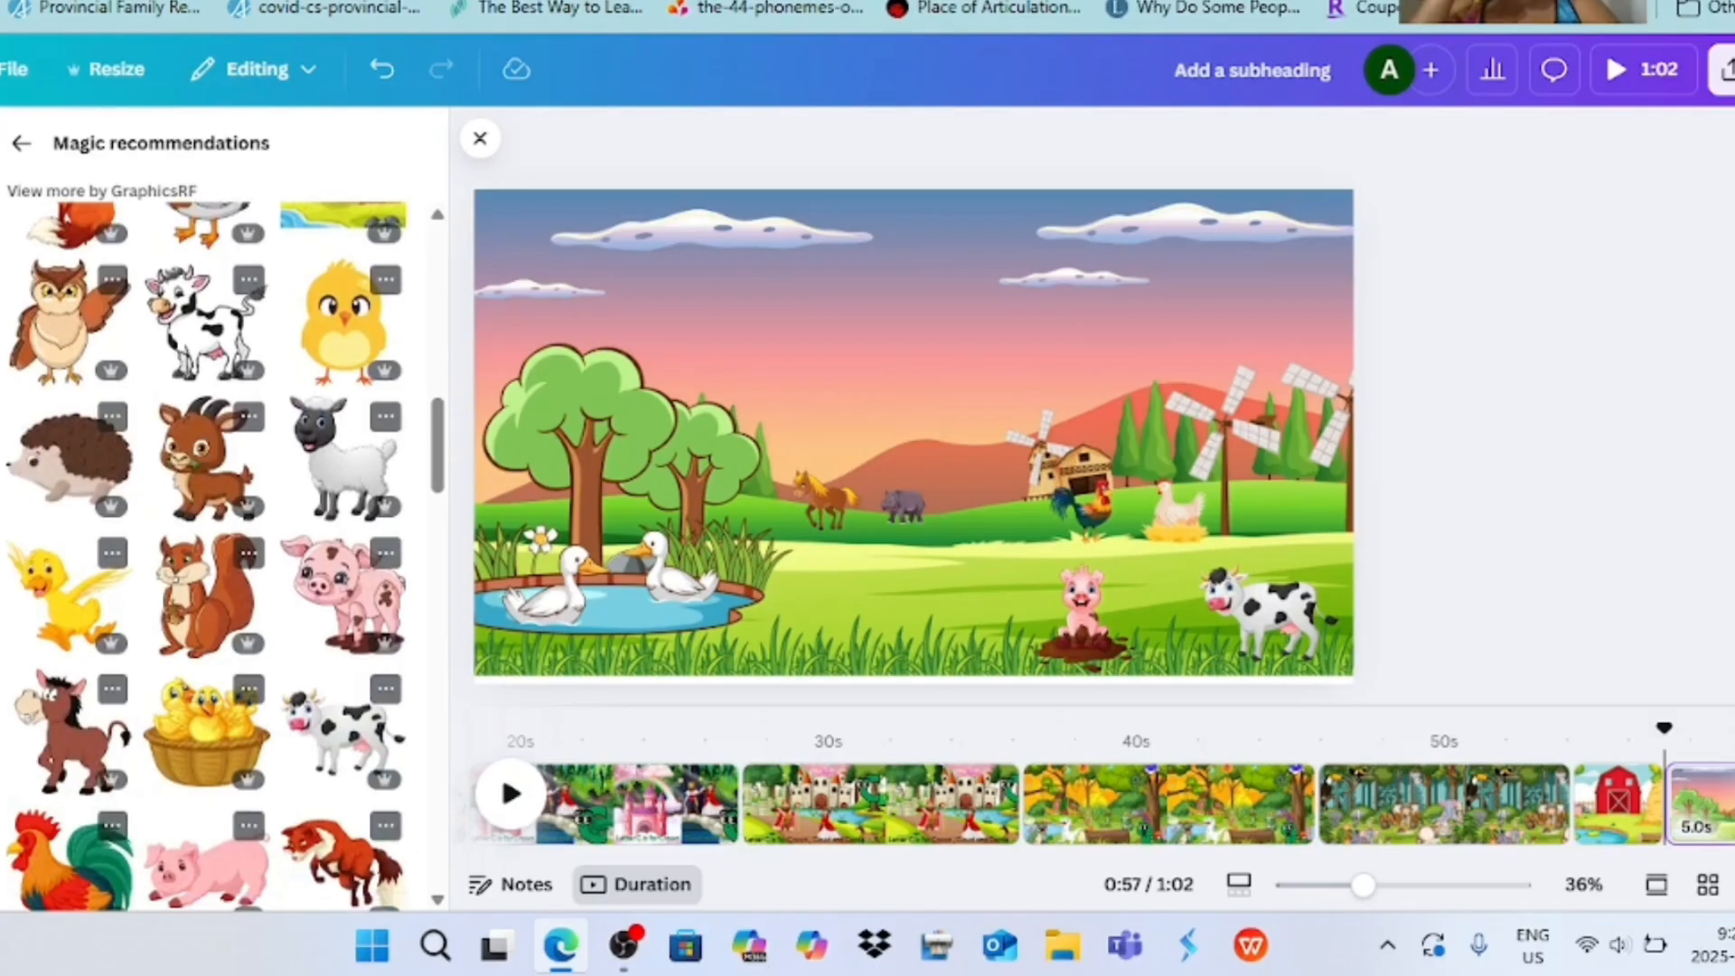
scroll(206, 556, "down", 5)
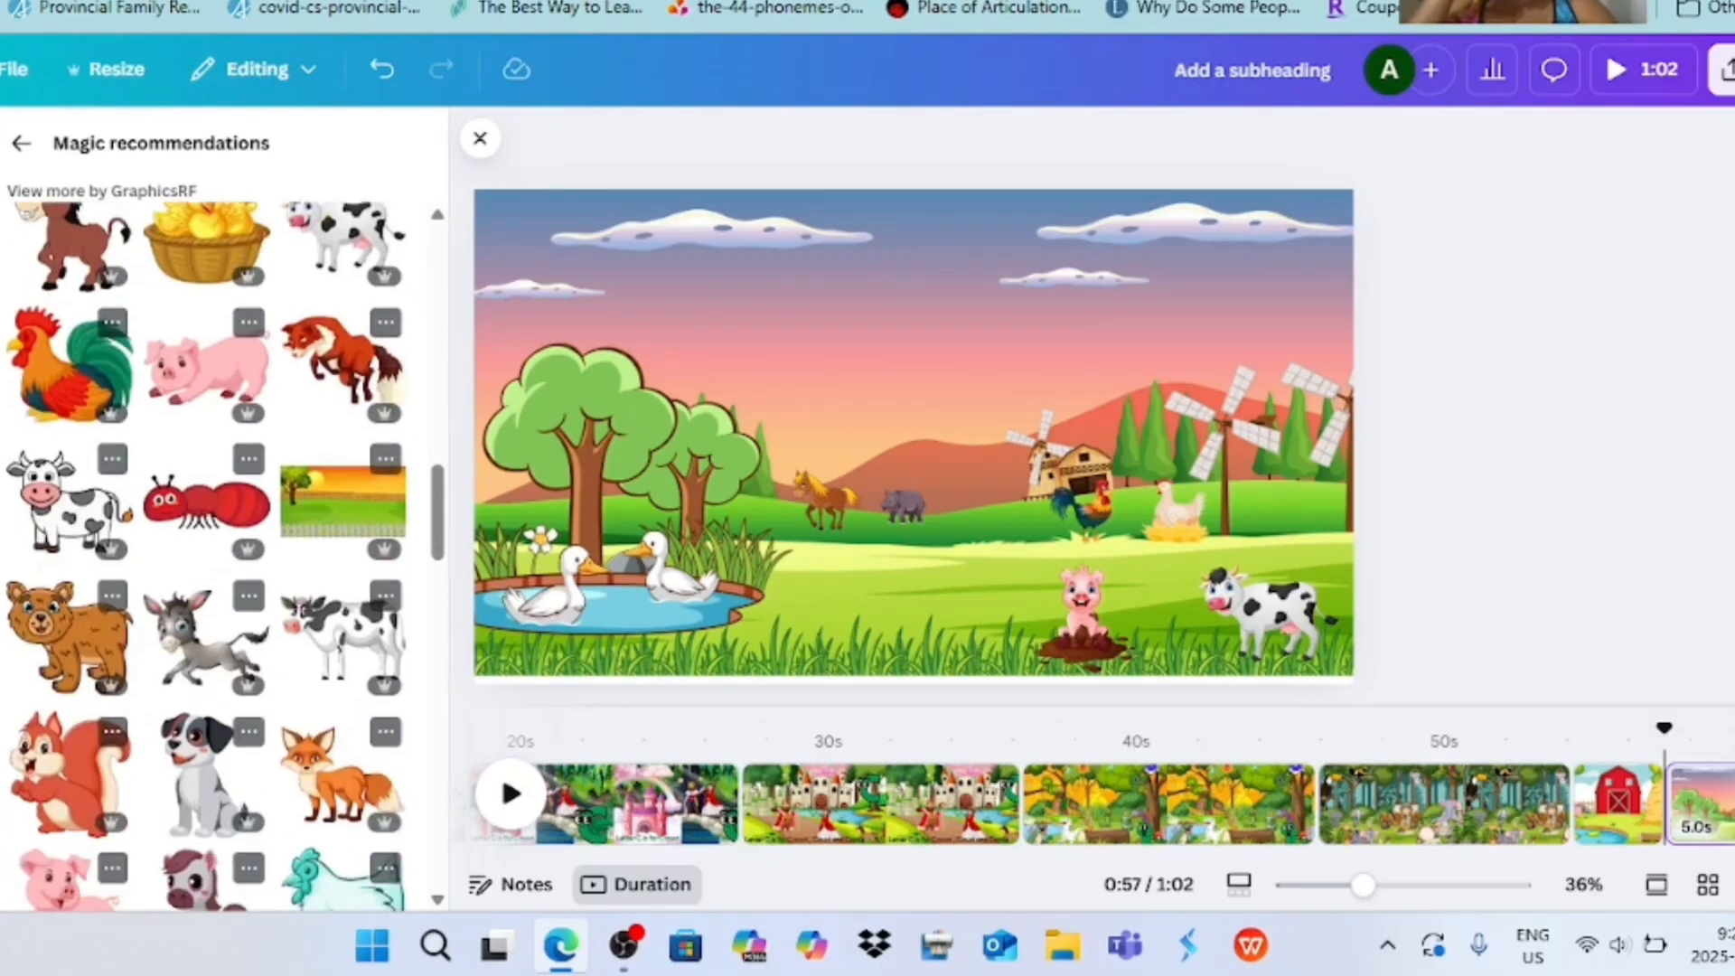
left_click(342, 636)
left_click_drag(1208, 240, 854, 643)
left_click_drag(700, 587, 1287, 540)
- Add the red squirrel, shrink it to a small size, and place it in the foreground grass near the pond
scroll(206, 557, "down", 5)
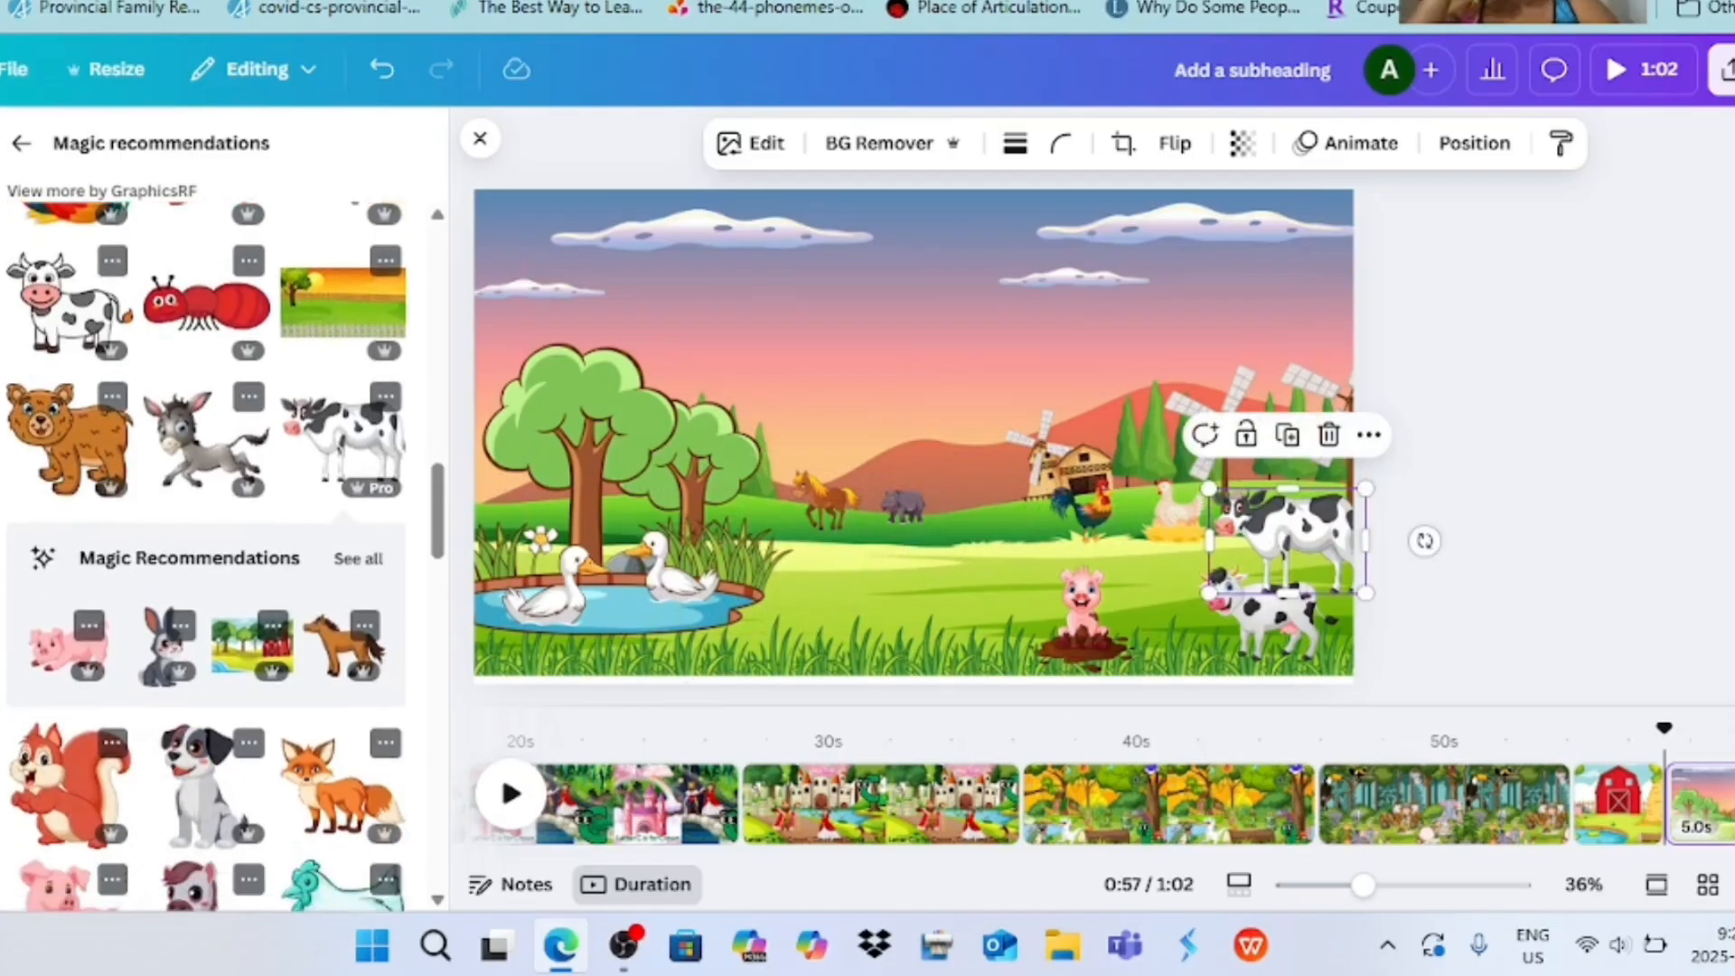
left_click(71, 515)
left_click_drag(1025, 311, 813, 643)
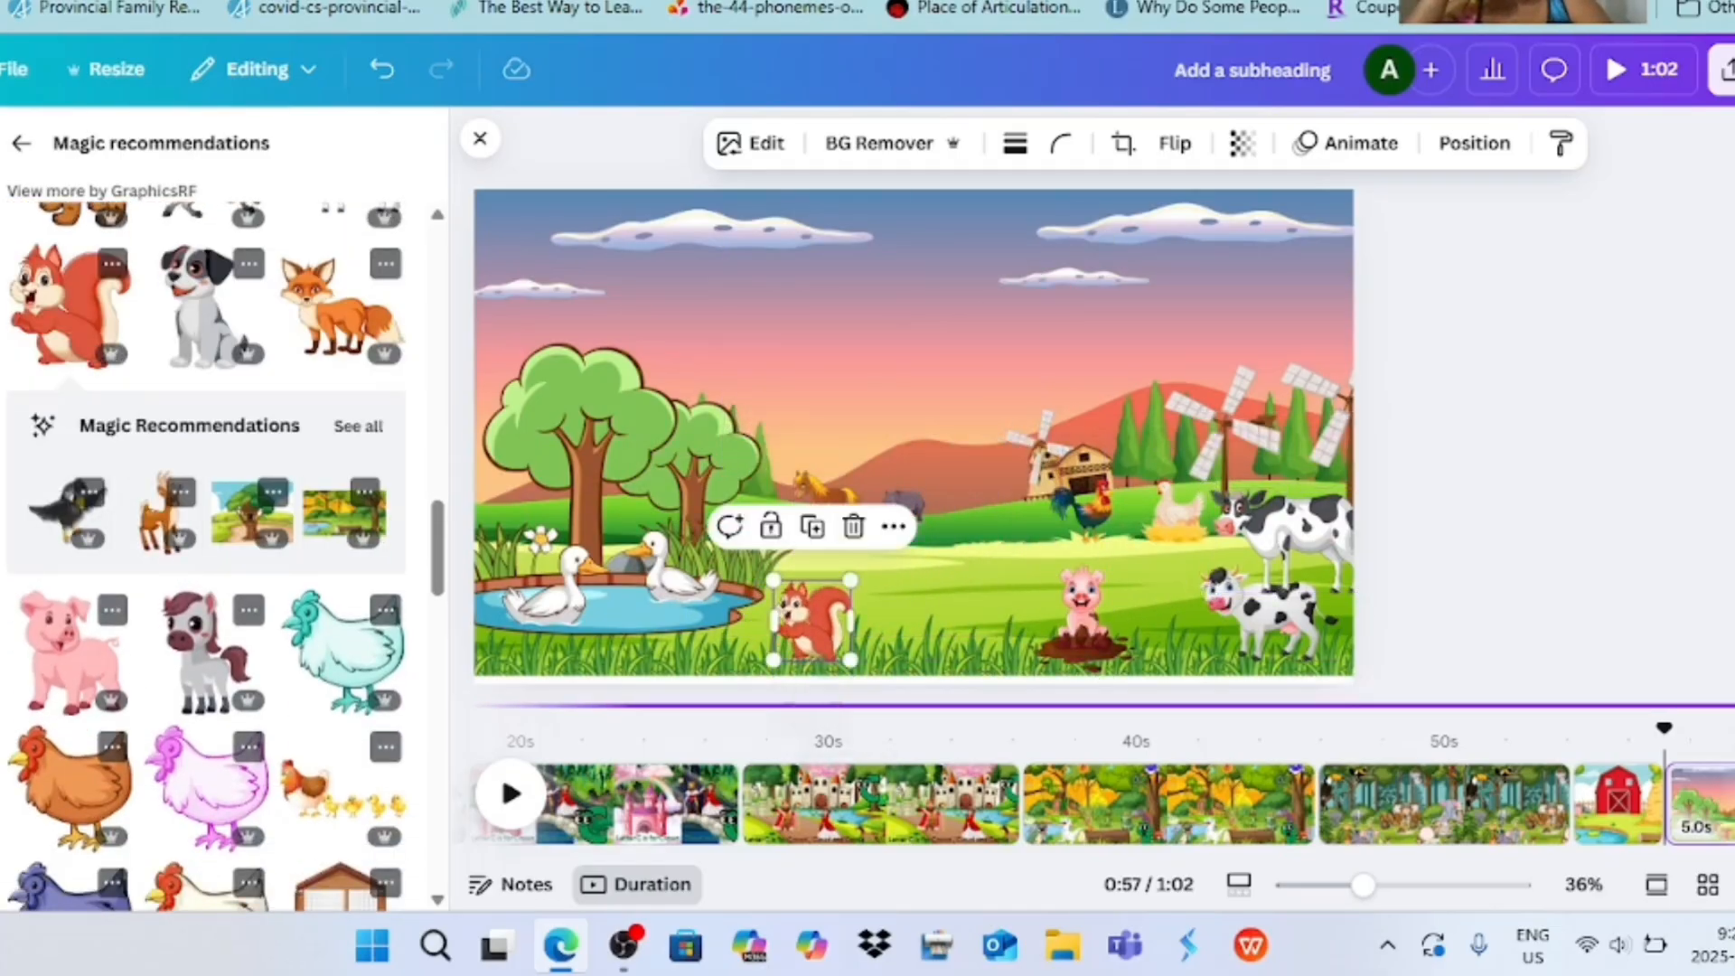
left_click_drag(851, 581, 808, 663)
- Shift the sunset farm background slightly down and trim its side so that it fills the page to the lower edge
left_click(913, 614)
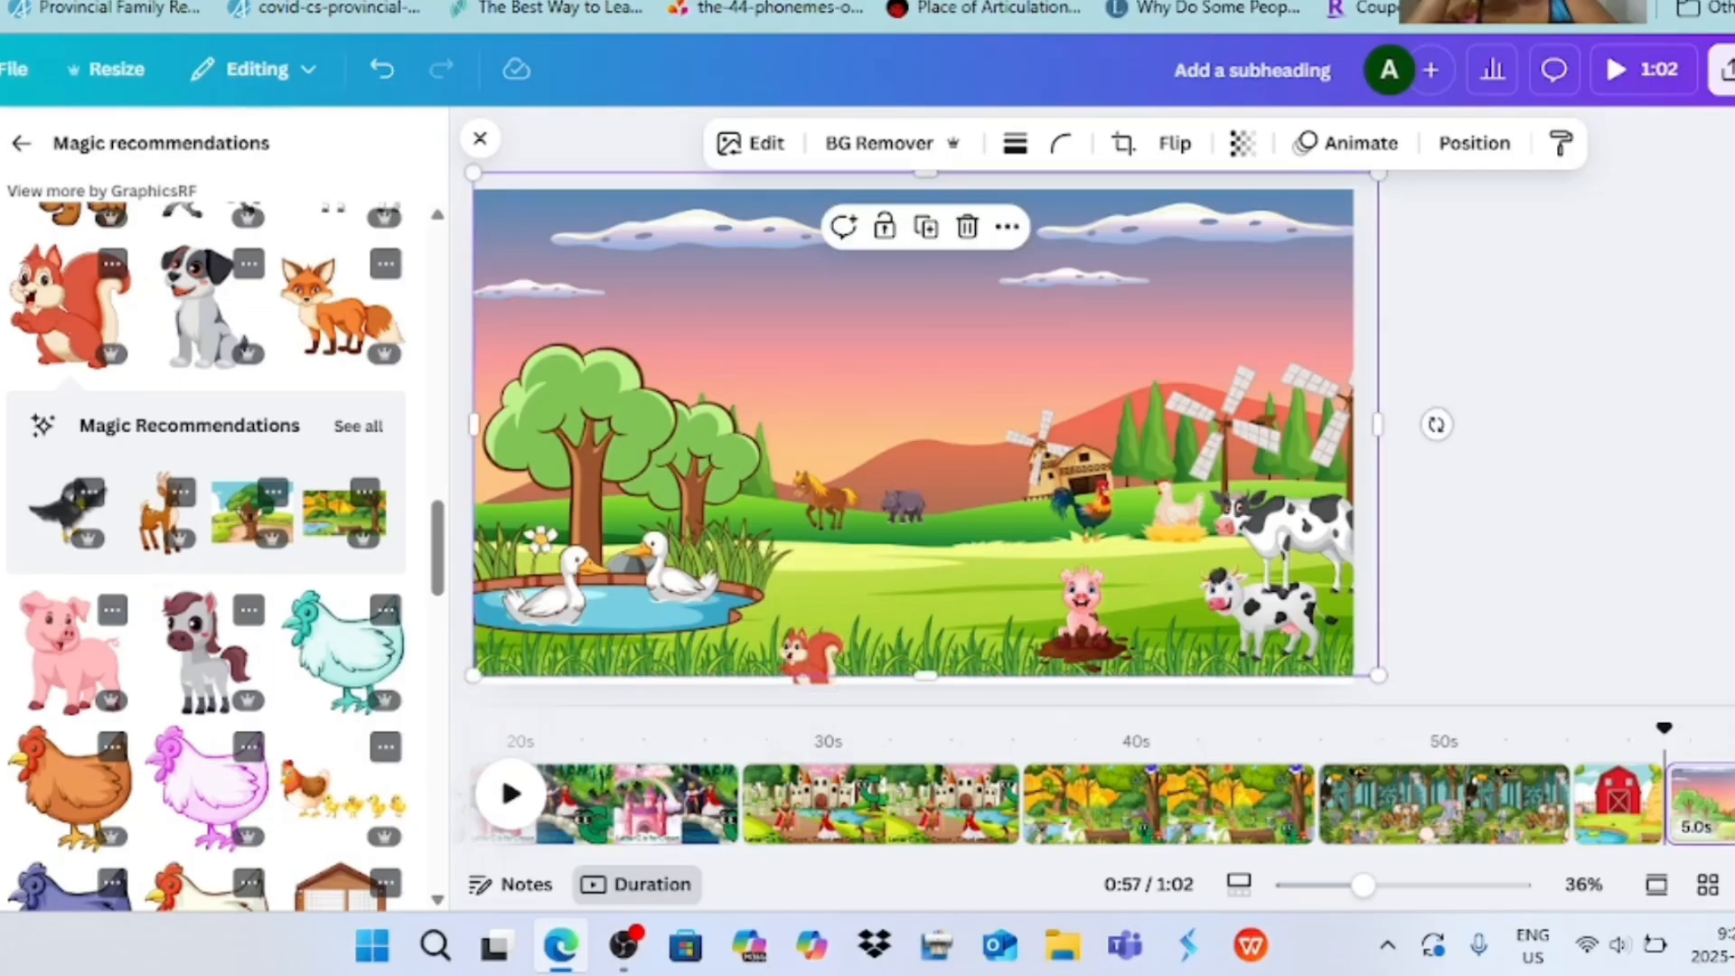
left_click_drag(912, 615, 905, 625)
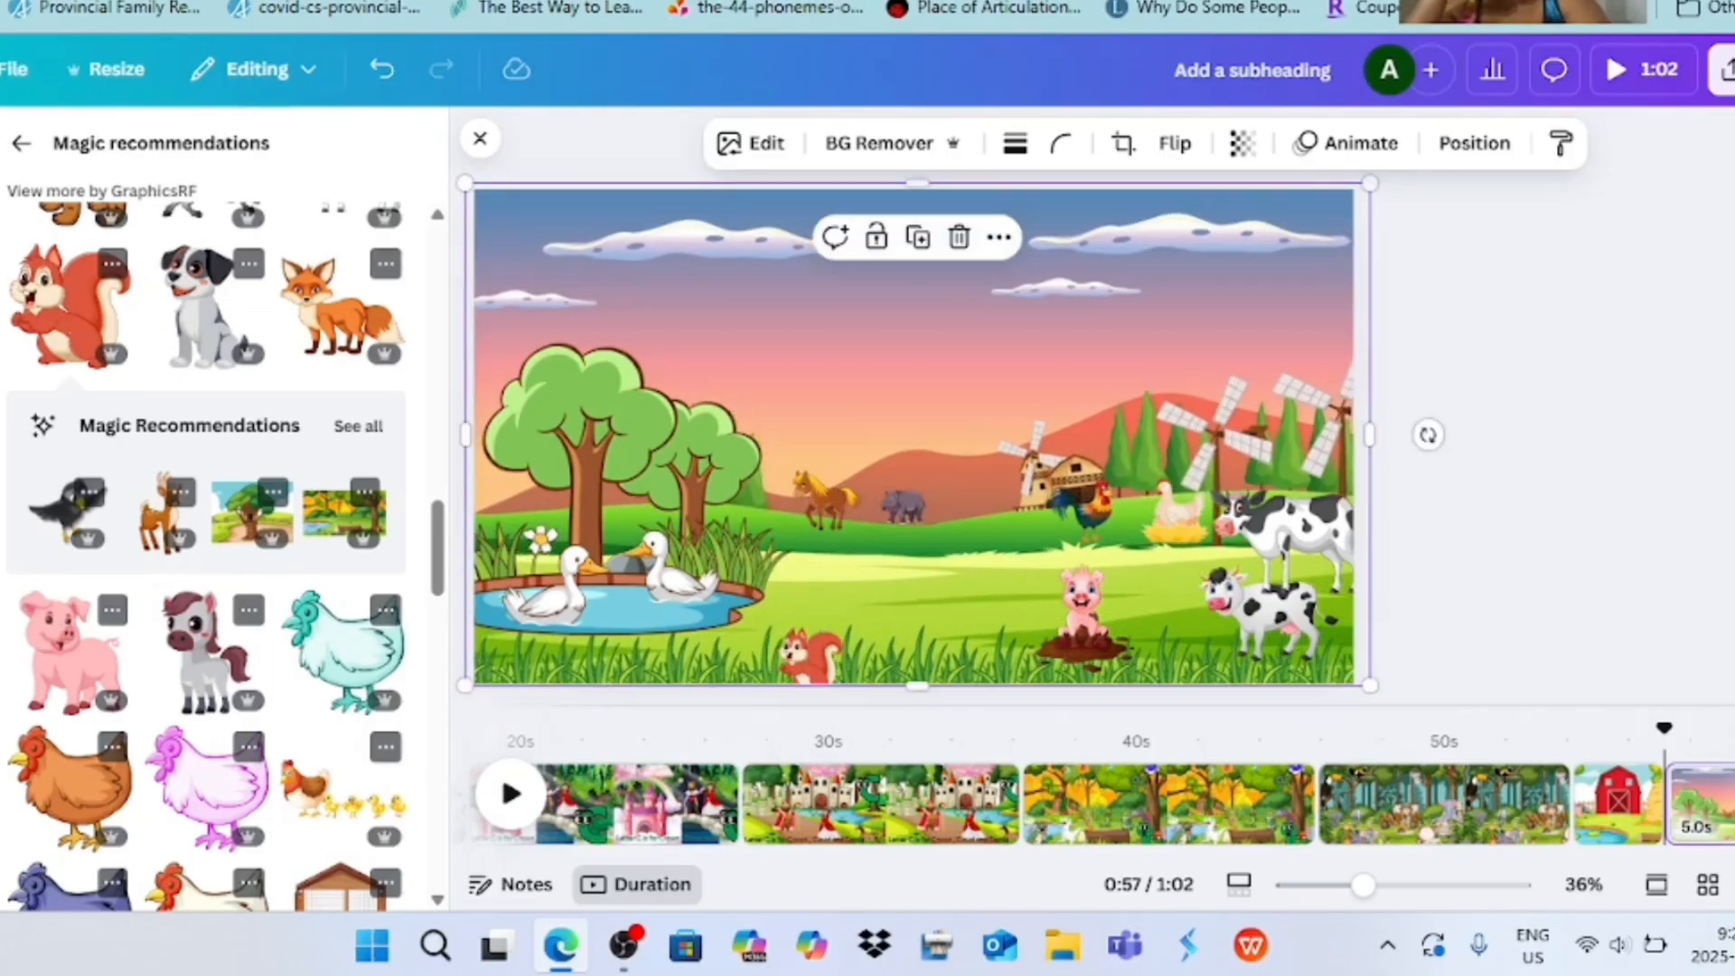
left_click_drag(1370, 434, 1355, 435)
key("Escape")
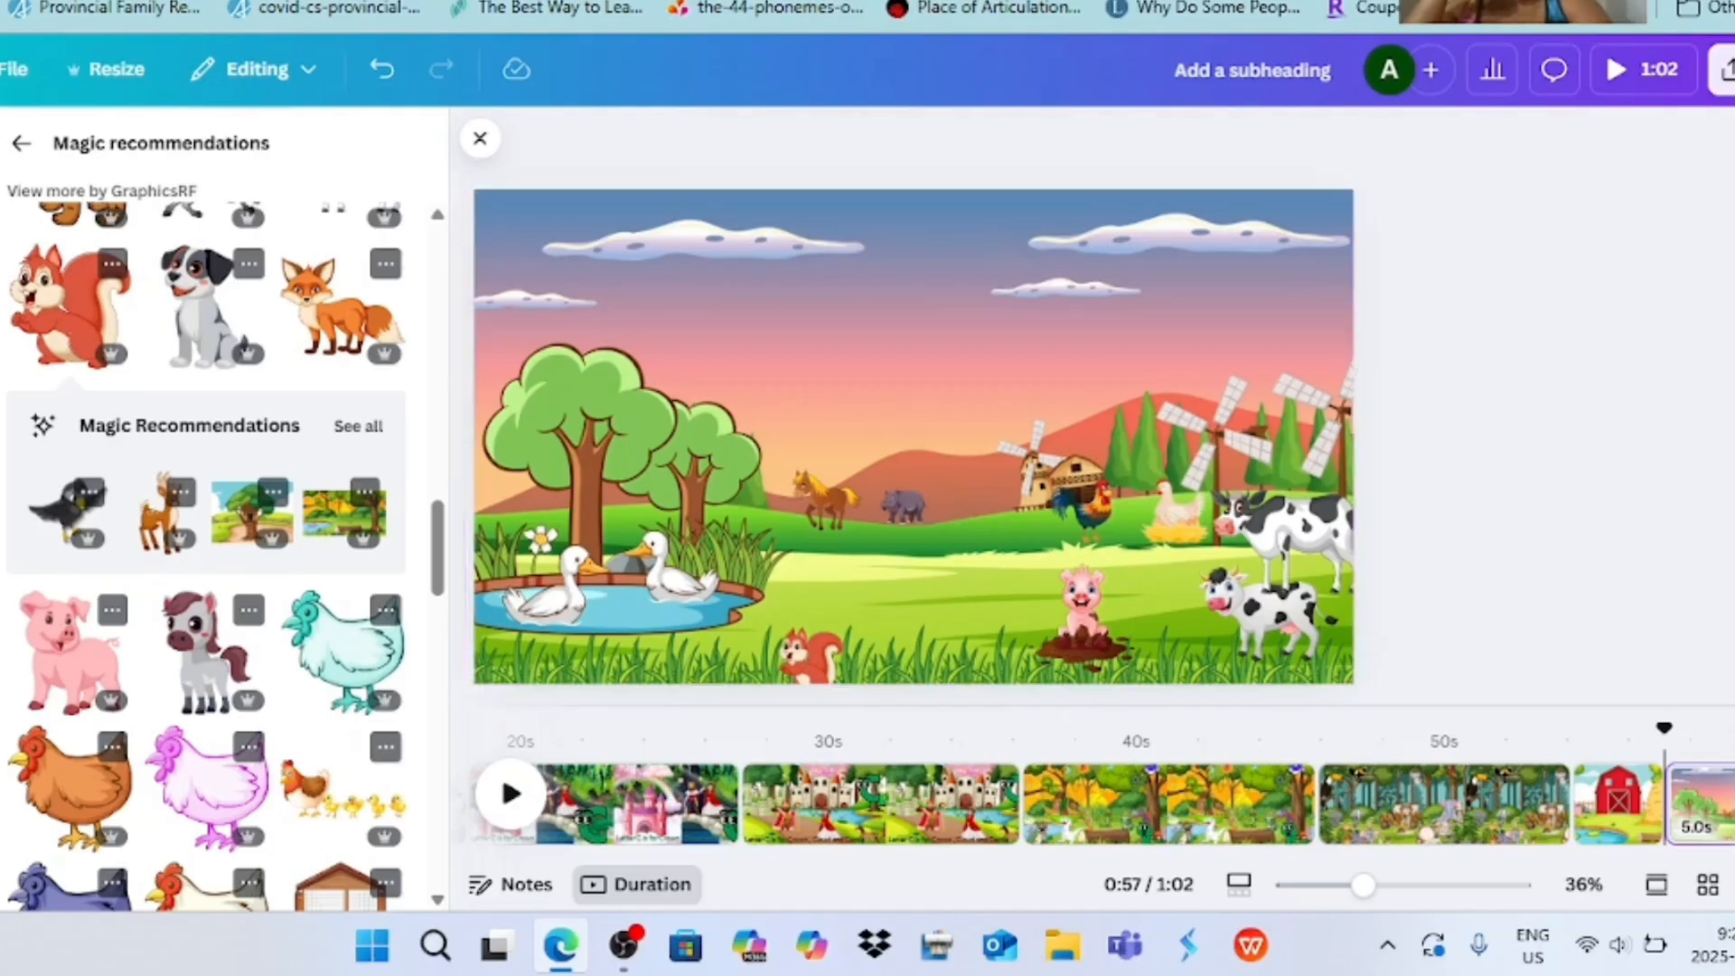
- Add the brown hen with her row of chicks, shrink it, and place it on the field just above the pig
scroll(226, 542, "down", 3)
left_click(348, 646)
left_click_drag(1342, 271, 680, 522)
left_click_drag(592, 570, 1081, 517)
left_click(1474, 142)
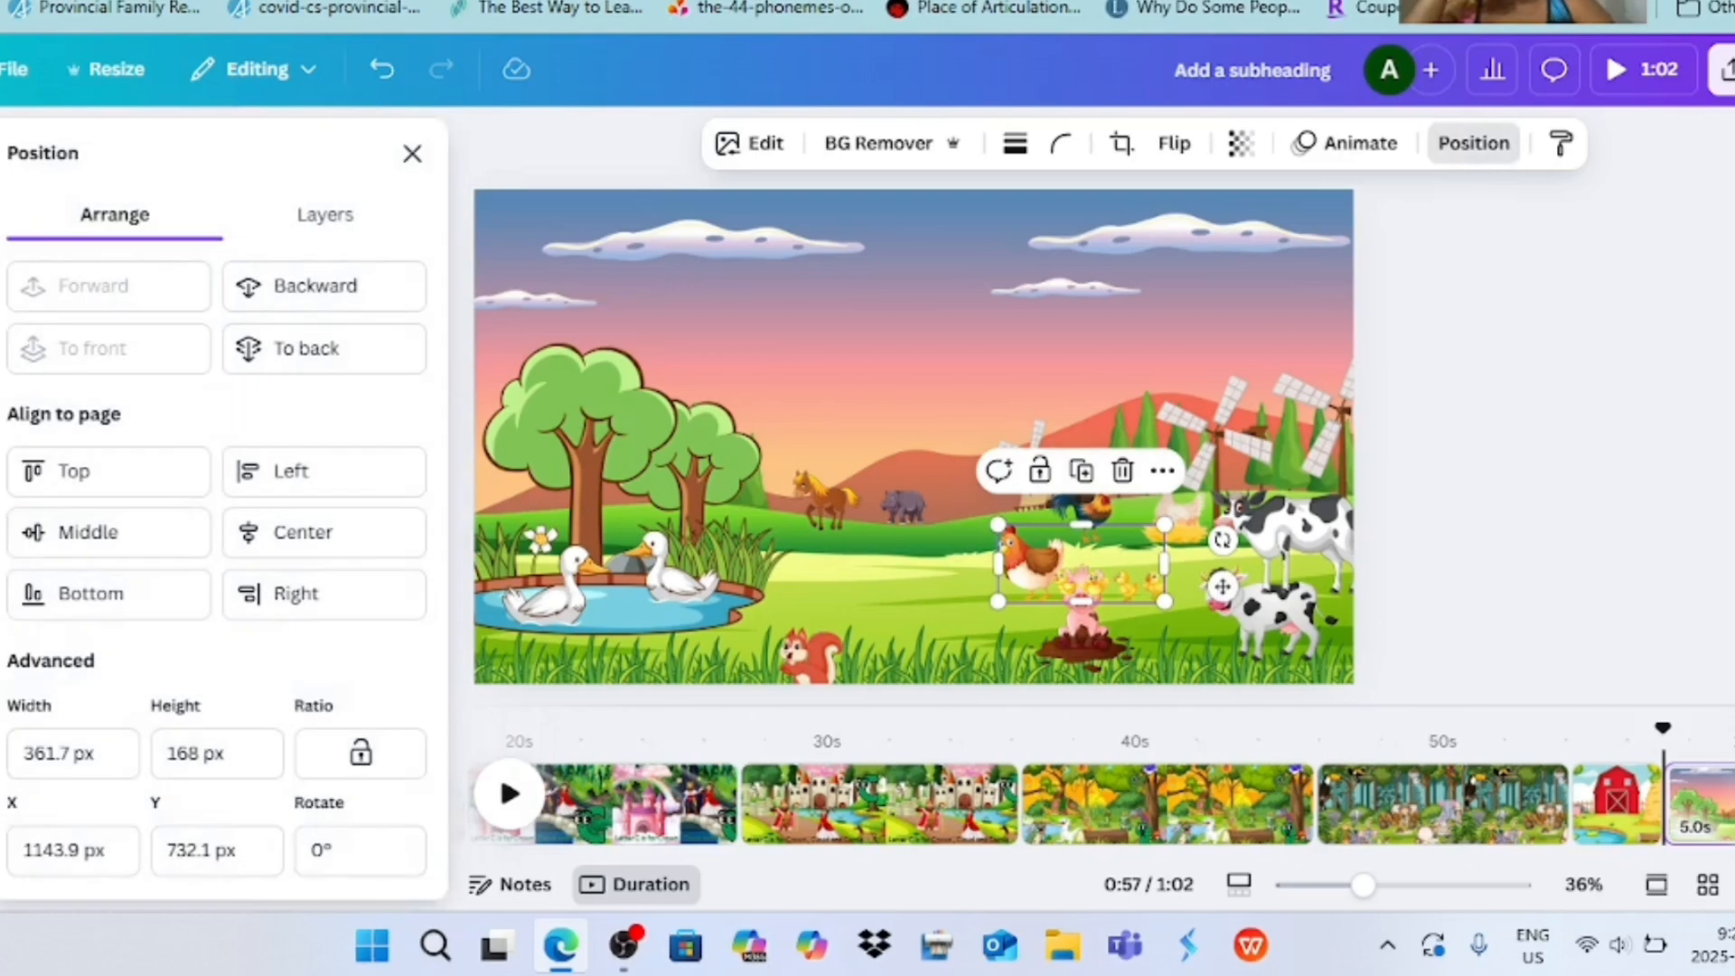
left_click_drag(1165, 524, 1135, 541)
key("Escape")
left_click(1066, 564)
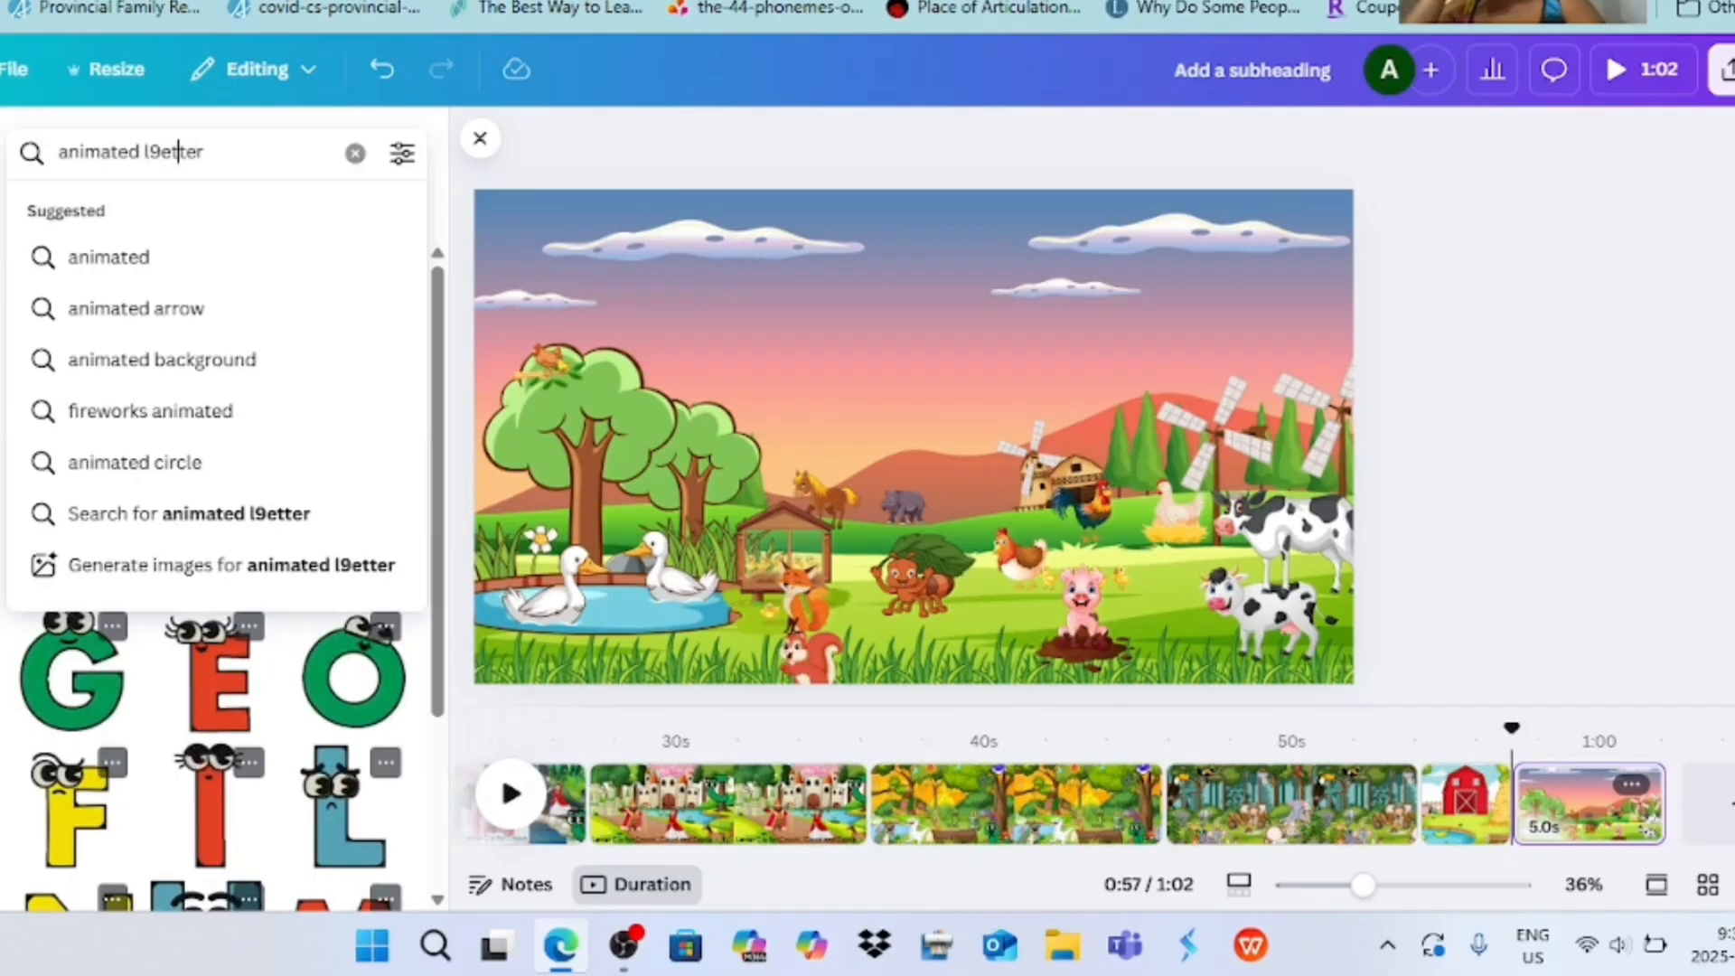
- Search the graphics for "animated letter", add the yellow letter F, shrink it, and place it in the sky above the trees
key("Left")
key("Left")
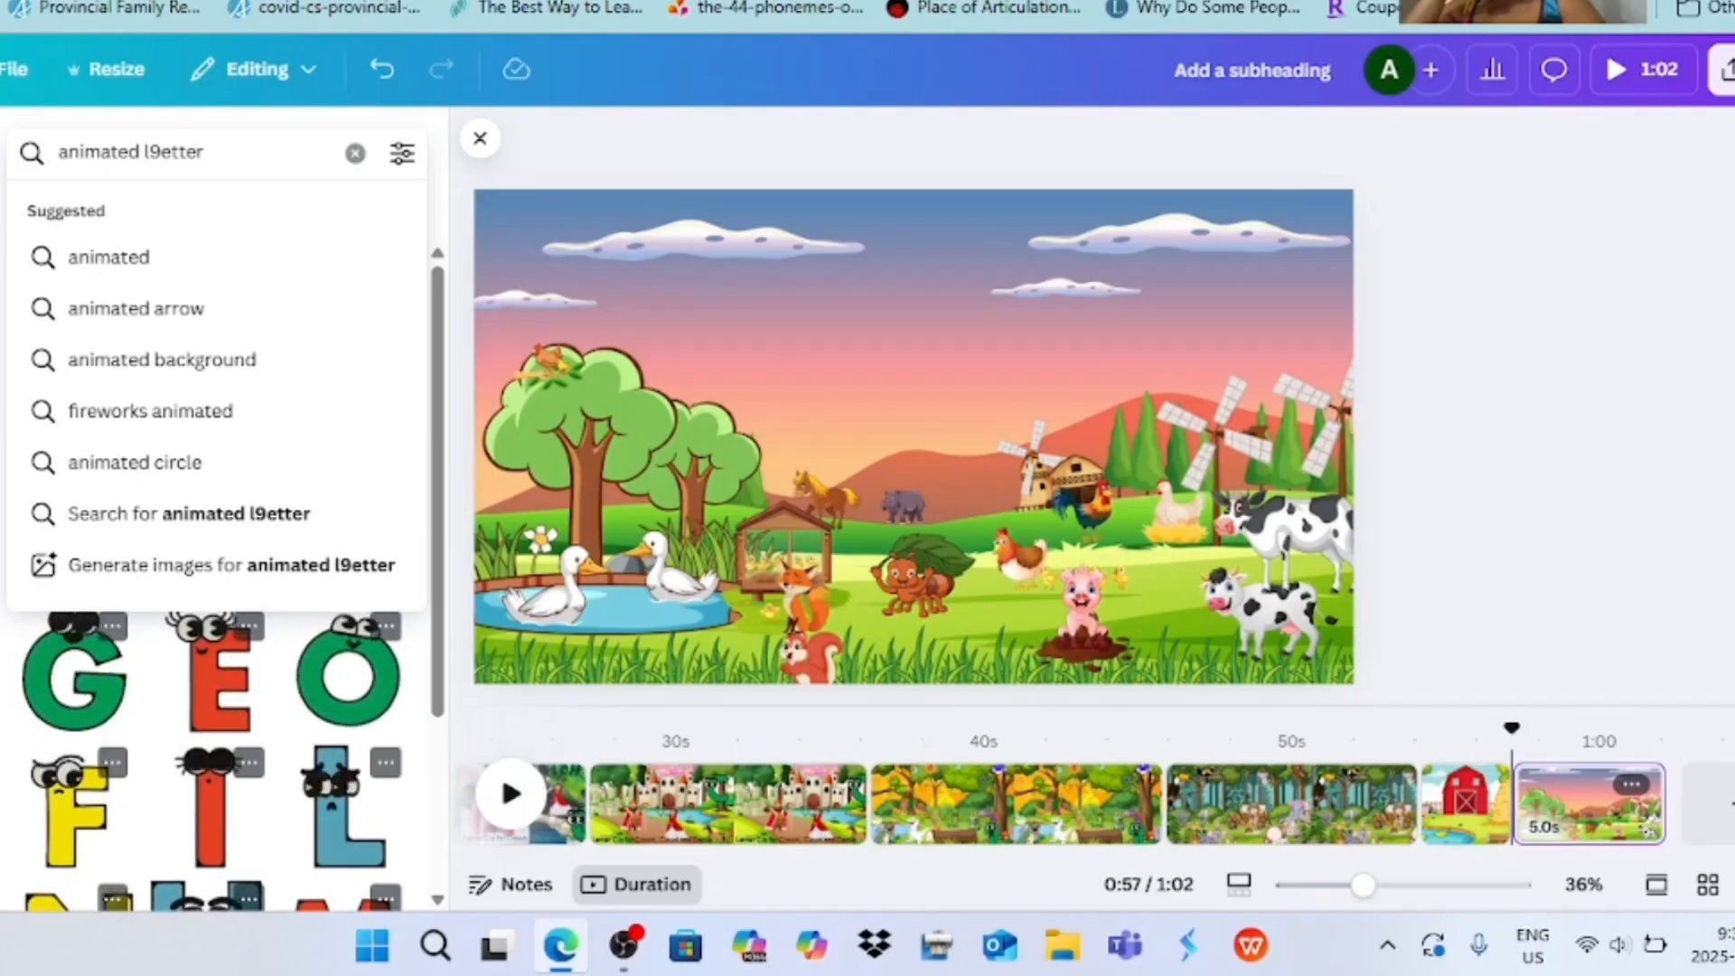
key("BackSpace")
key("Return")
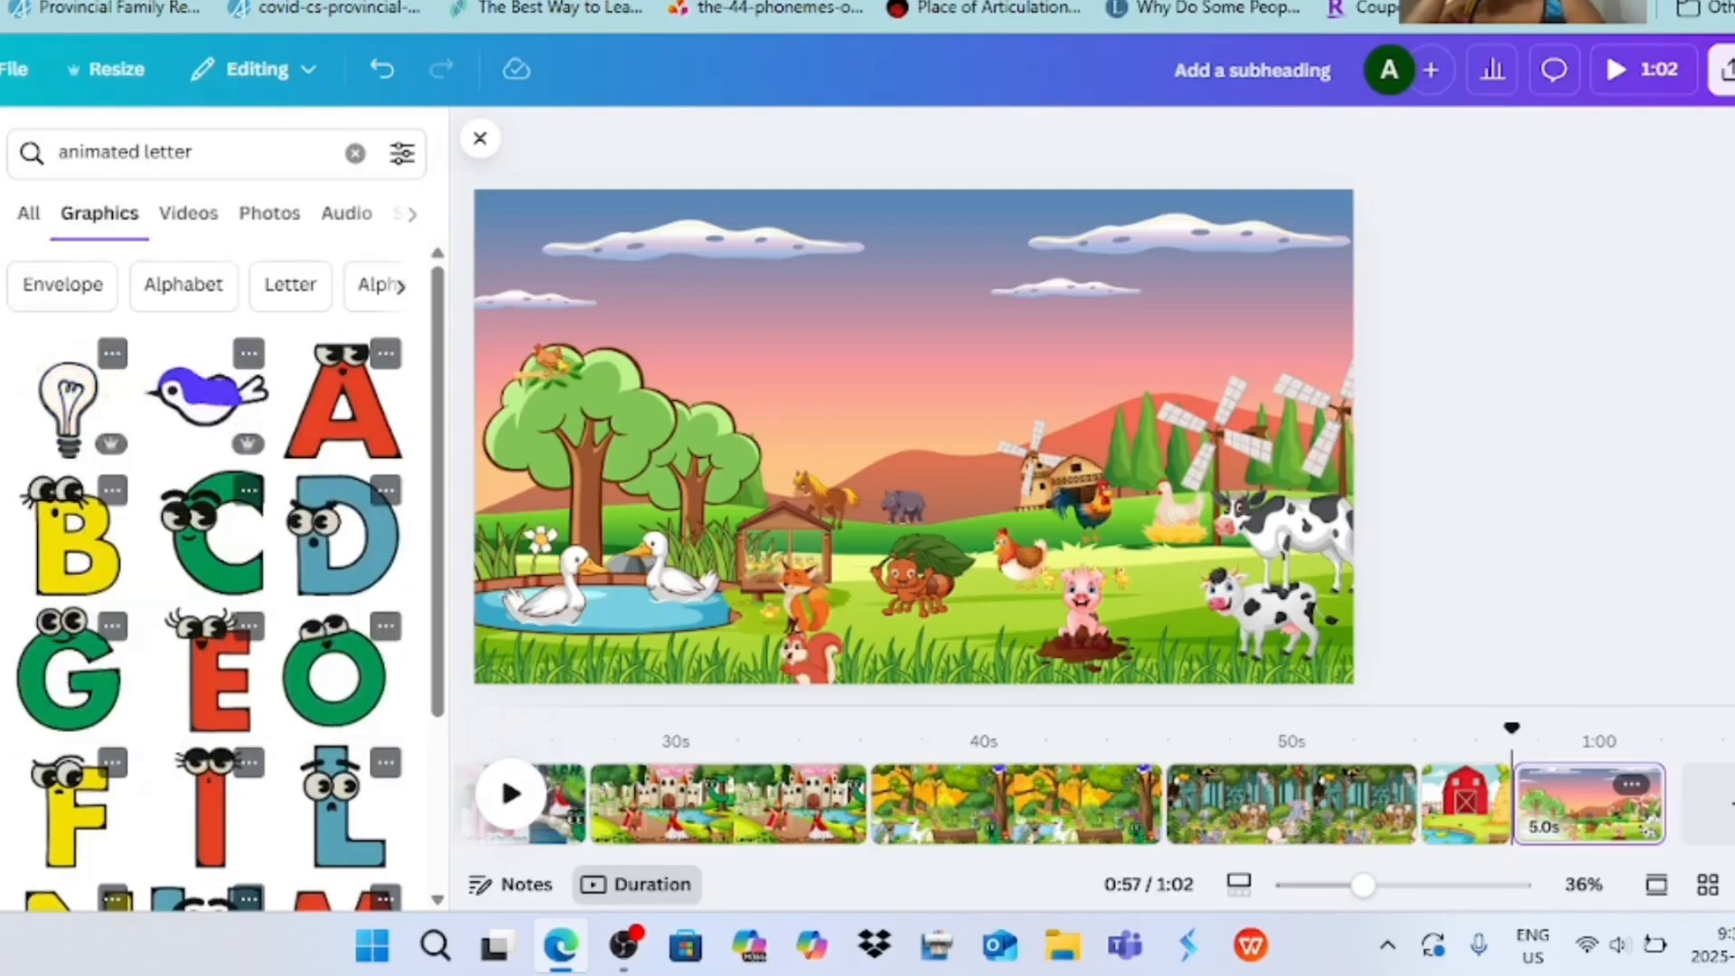
scroll(206, 579, "down", 3)
left_click(70, 560)
left_click_drag(1035, 633, 898, 418)
left_click_drag(849, 334, 688, 271)
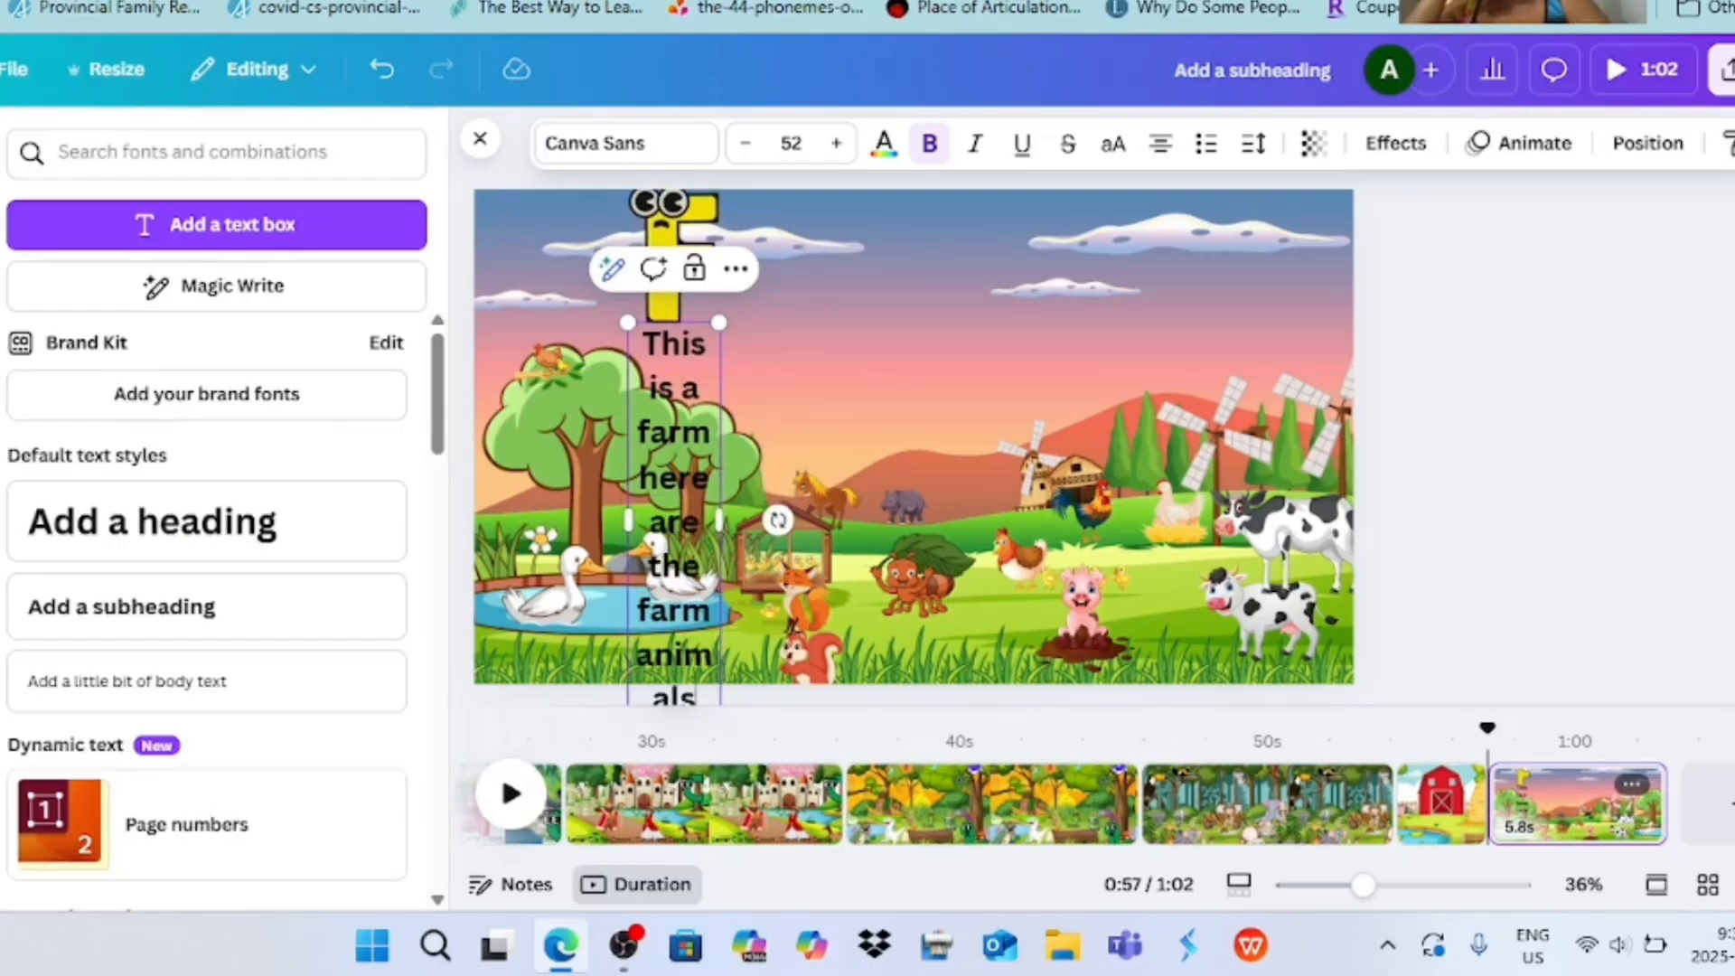
- Widen the caption "This is a farm here are the farm animals" to a single line and place it in the sky beside the F
left_click_drag(720, 519, 1312, 519)
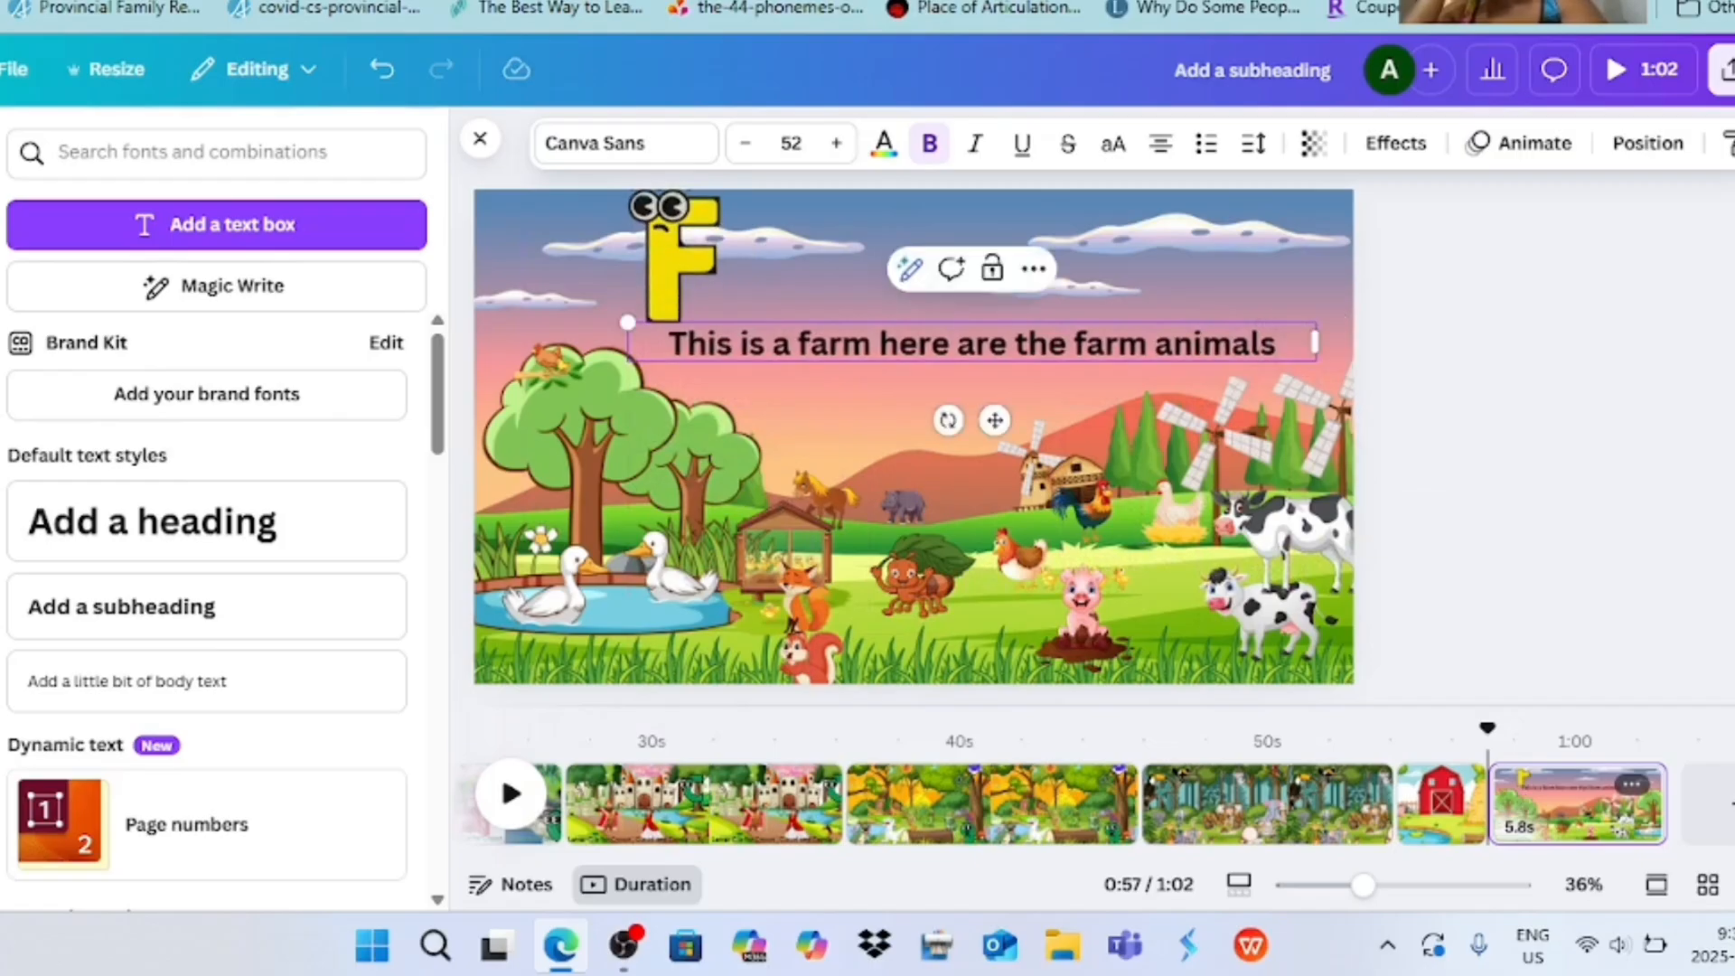
left_click_drag(994, 344, 1022, 233)
left_click_drag(1021, 307, 1021, 345)
left_click(677, 357)
- Move the letter F away from the start of the caption, and lower the caption slightly in the sky
left_click(667, 271)
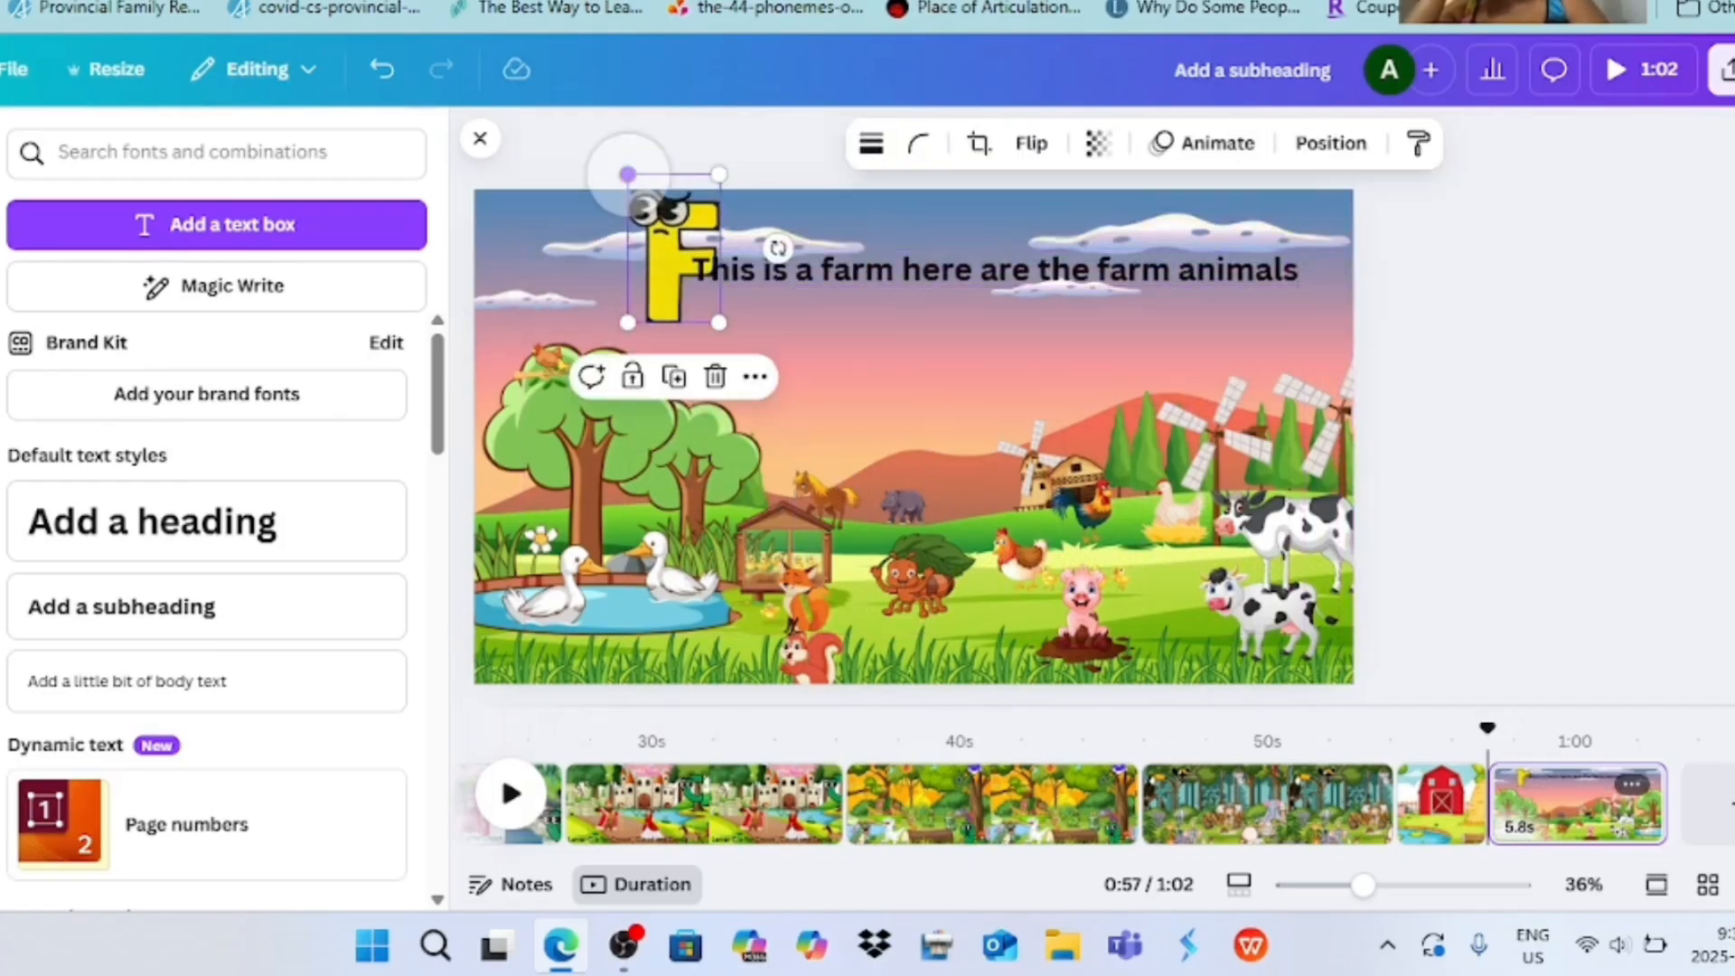
left_click_drag(667, 271, 651, 271)
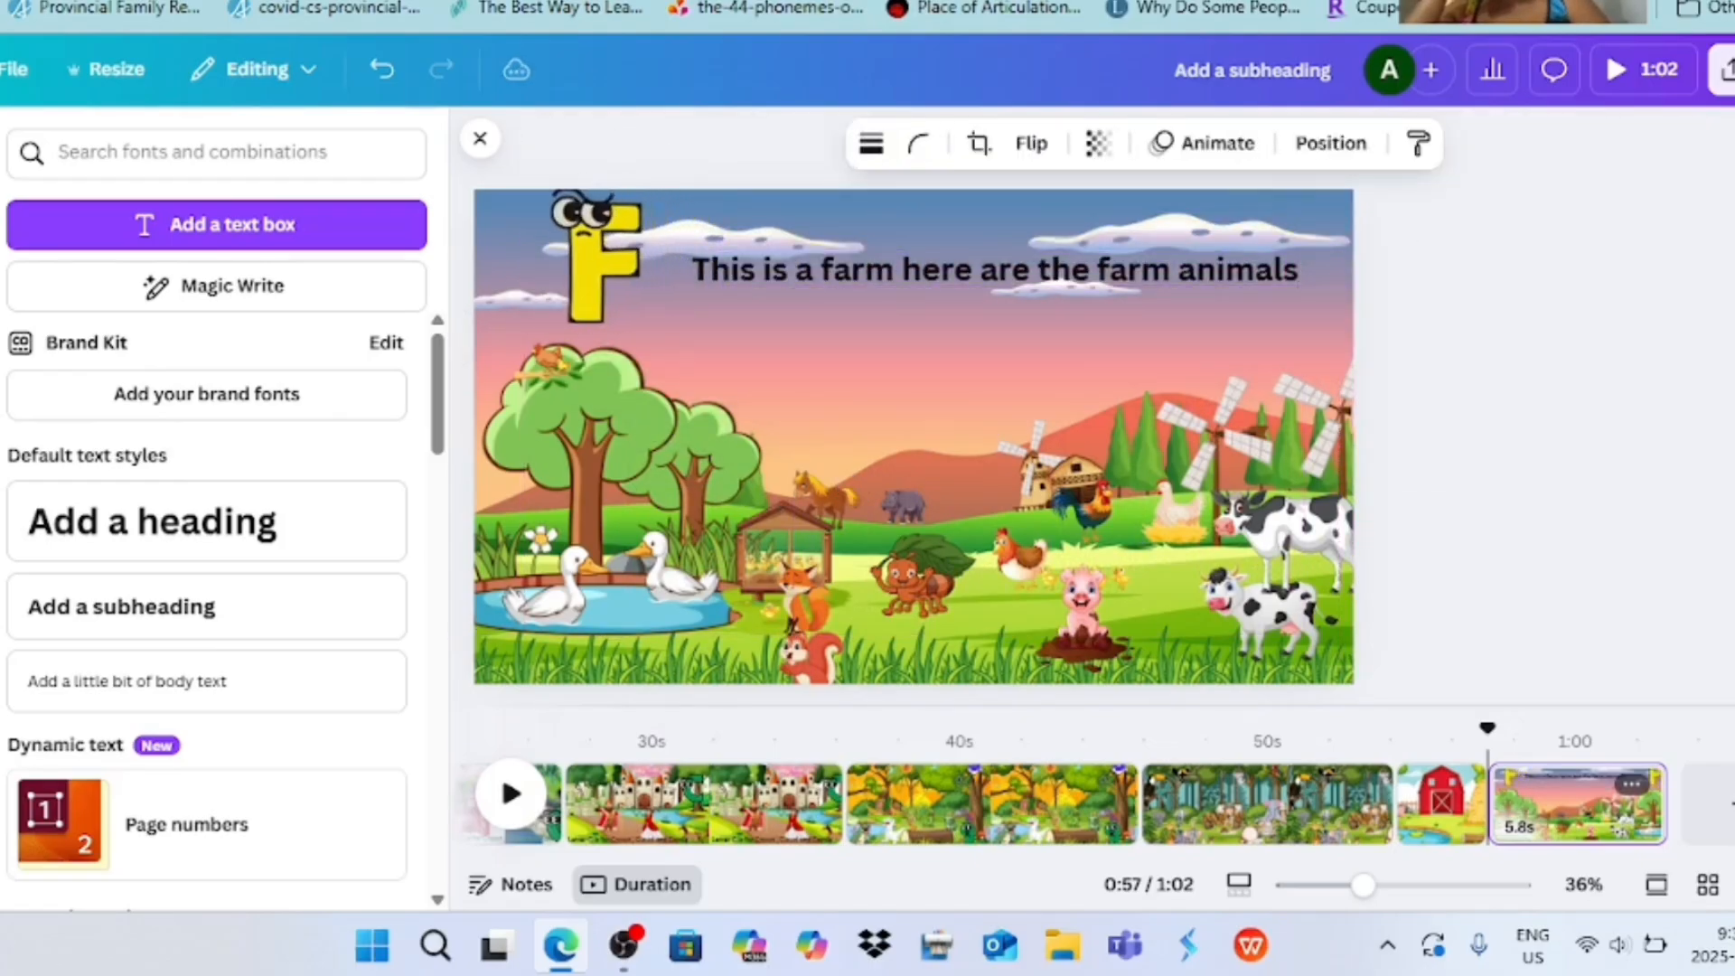
left_click(913, 362)
mouse_move(1092, 270)
left_mouse_down()
mouse_move(1059, 284)
mouse_move(1072, 297)
left_mouse_up()
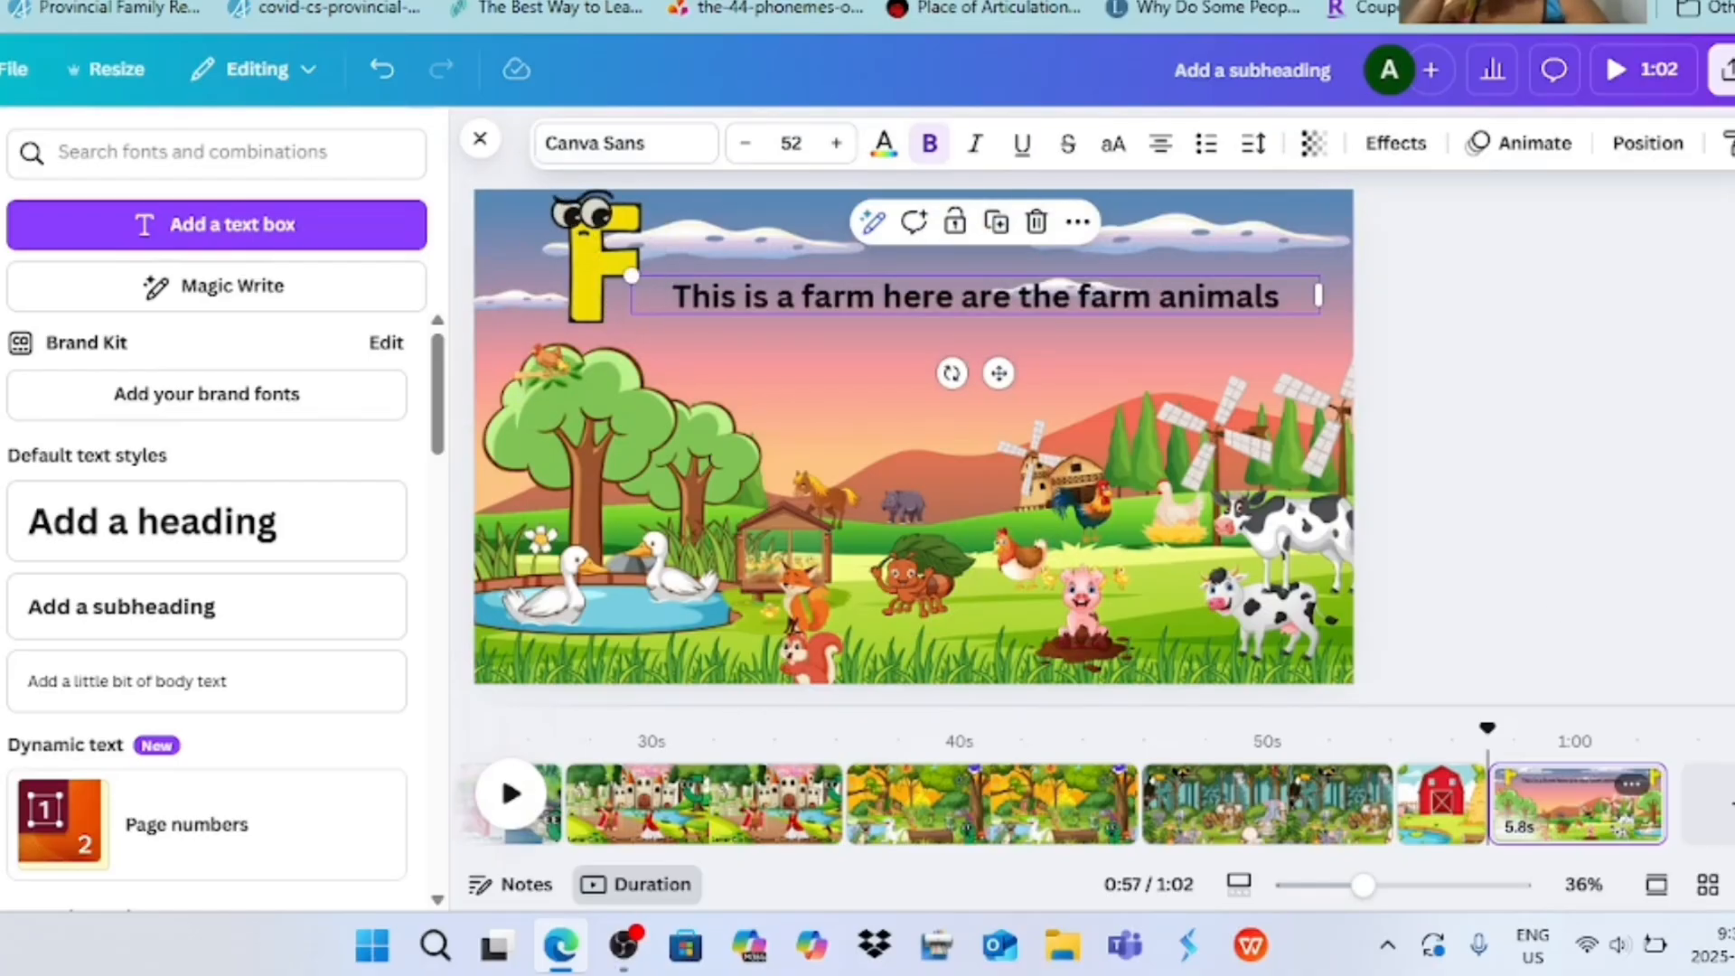
- Apply the Shift animation to the caption, and give the tree-and-pond graphic an entrance animation
left_click(1520, 142)
left_click(342, 628)
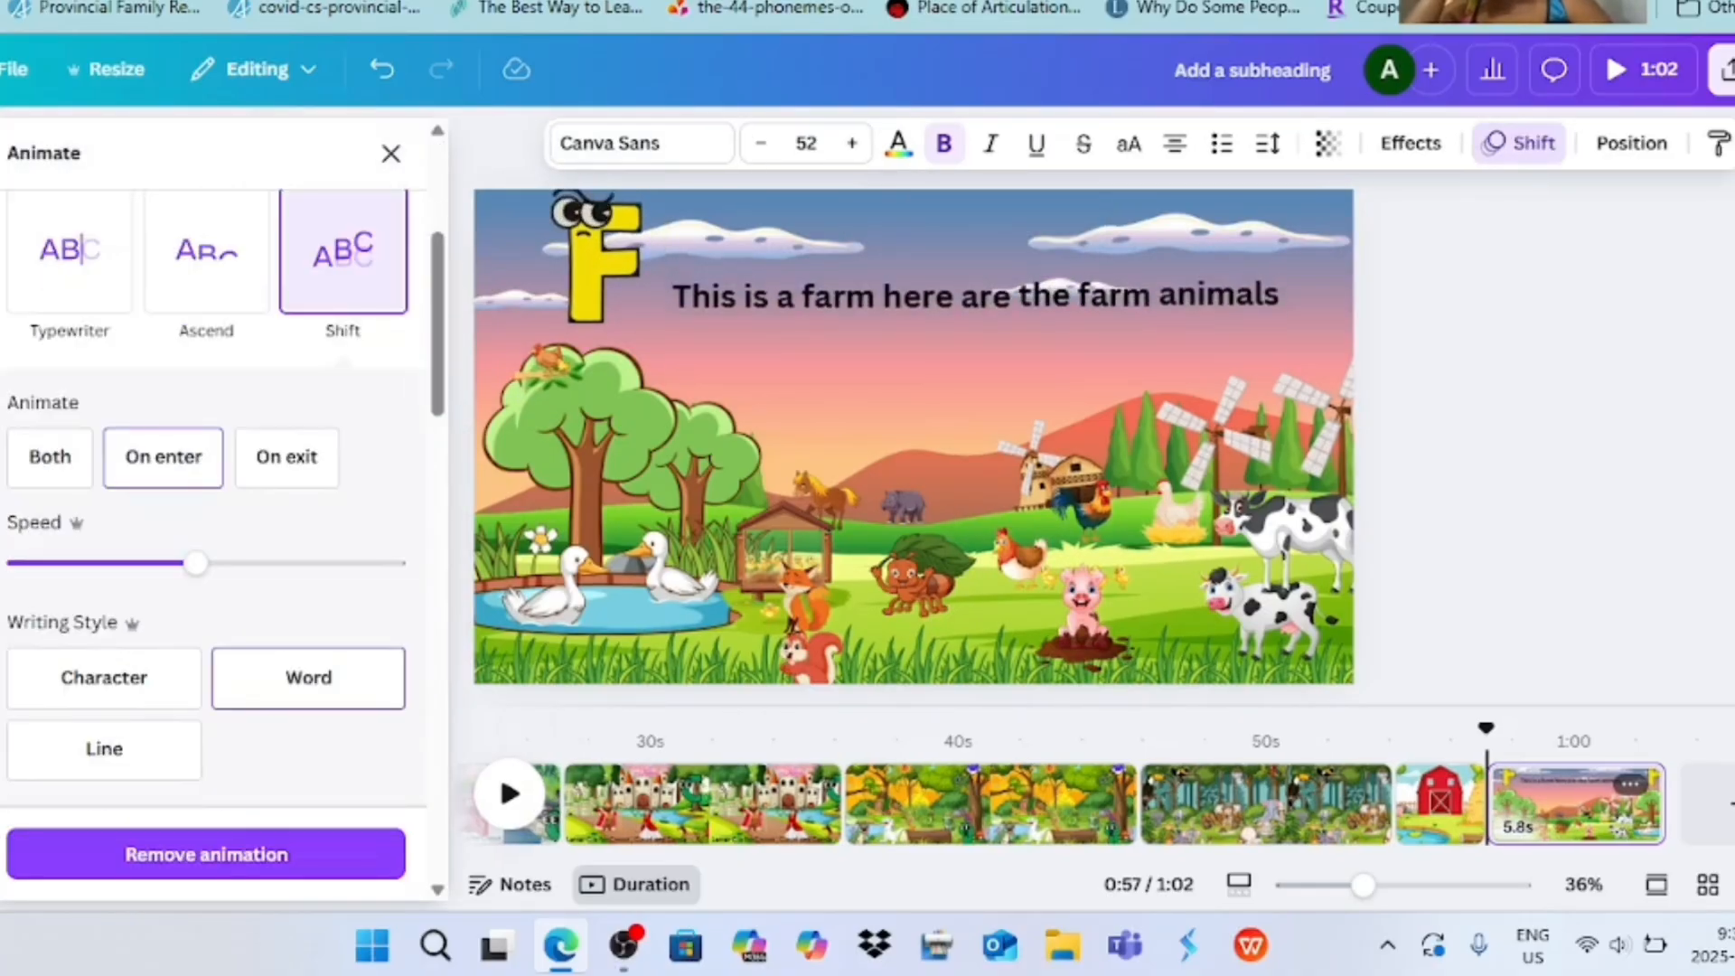
left_click(568, 462)
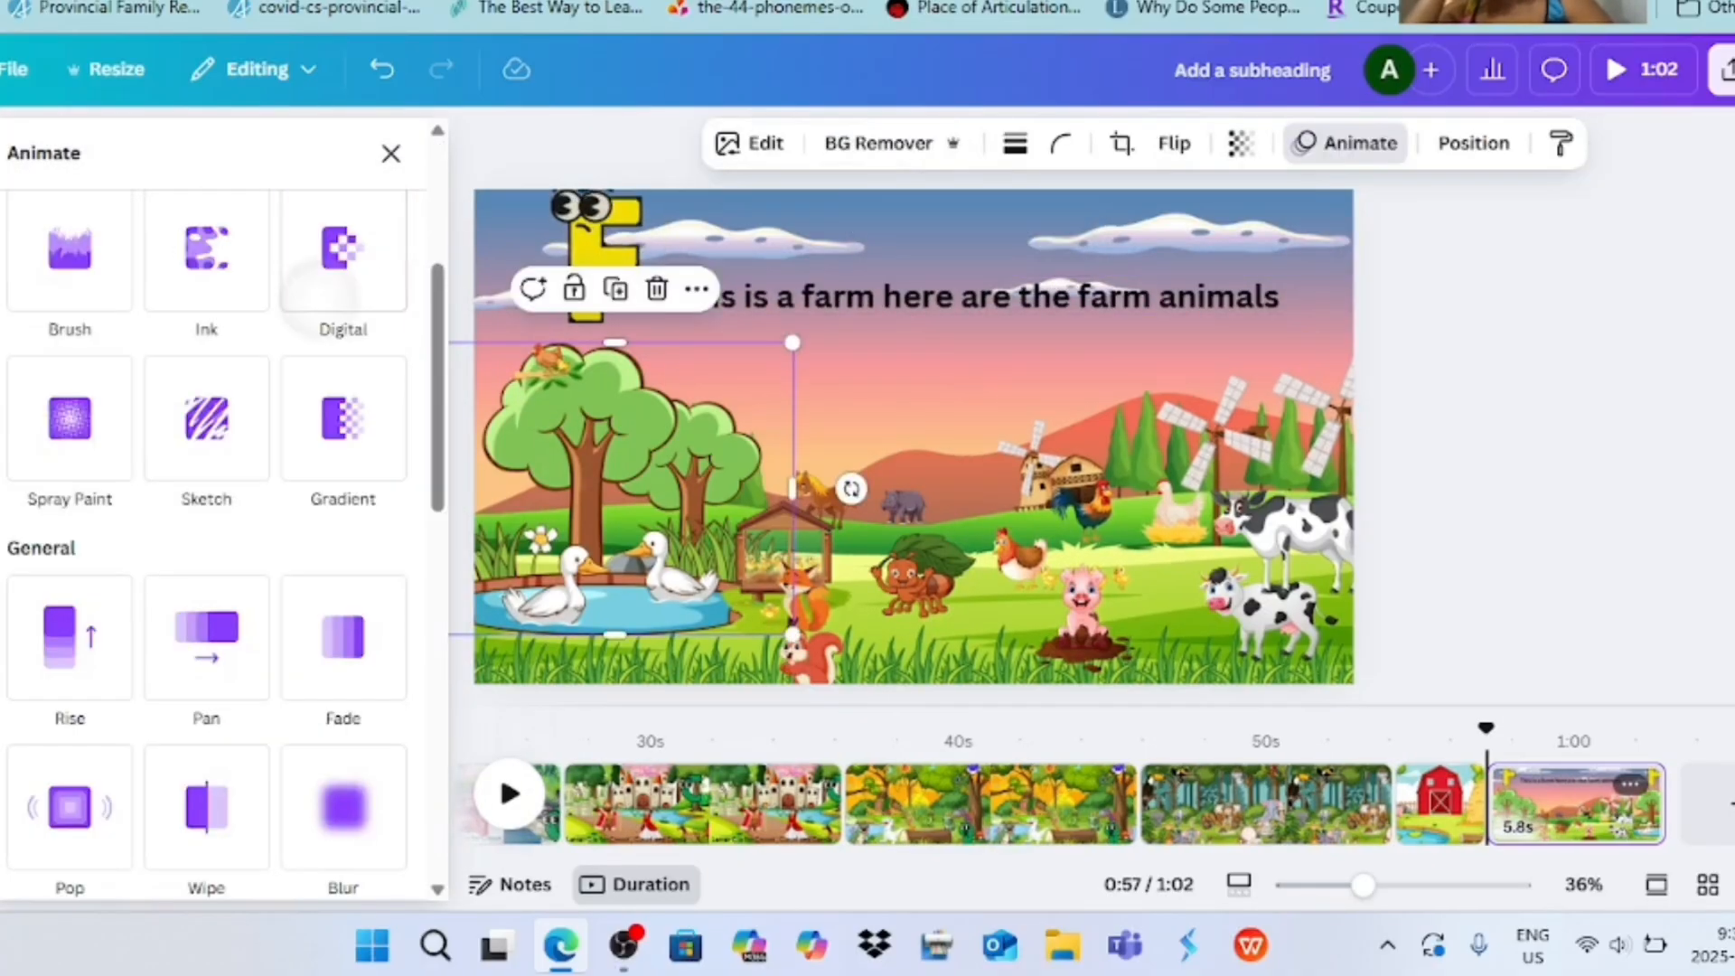
left_click(320, 289)
left_click(206, 854)
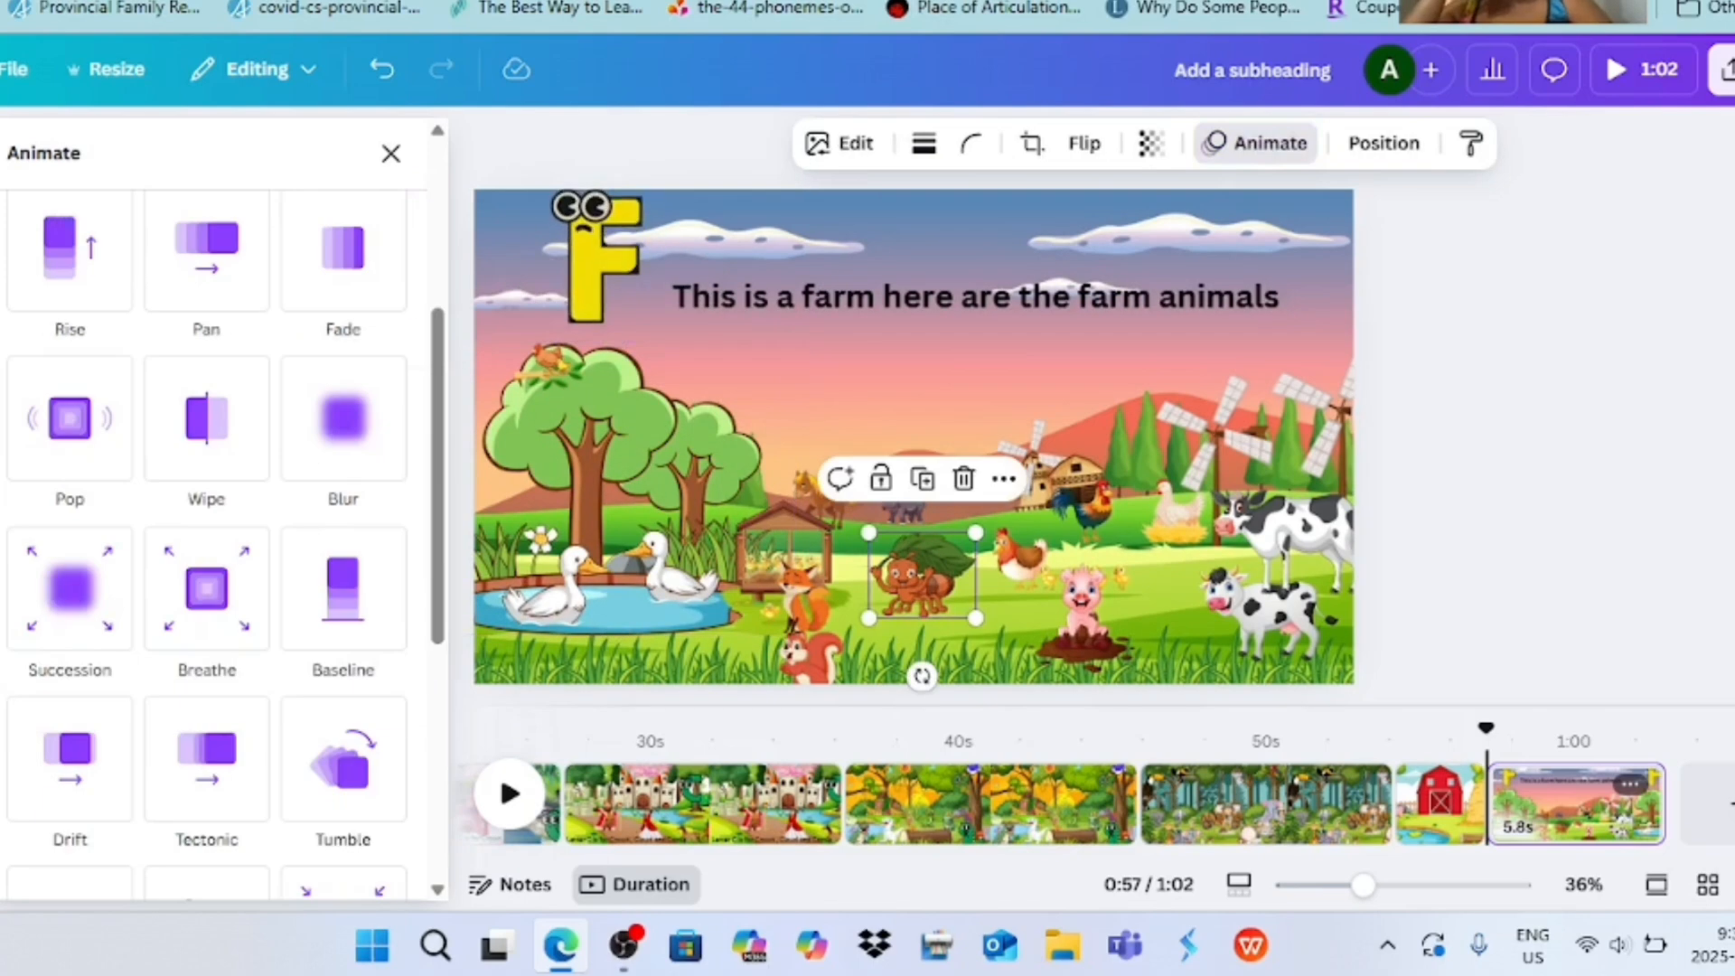
- Apply the Pop animation to the brown leaf-covered creature and the Rise animation to the muddy pig
left_click(69, 446)
left_click(1080, 614)
left_click(70, 637)
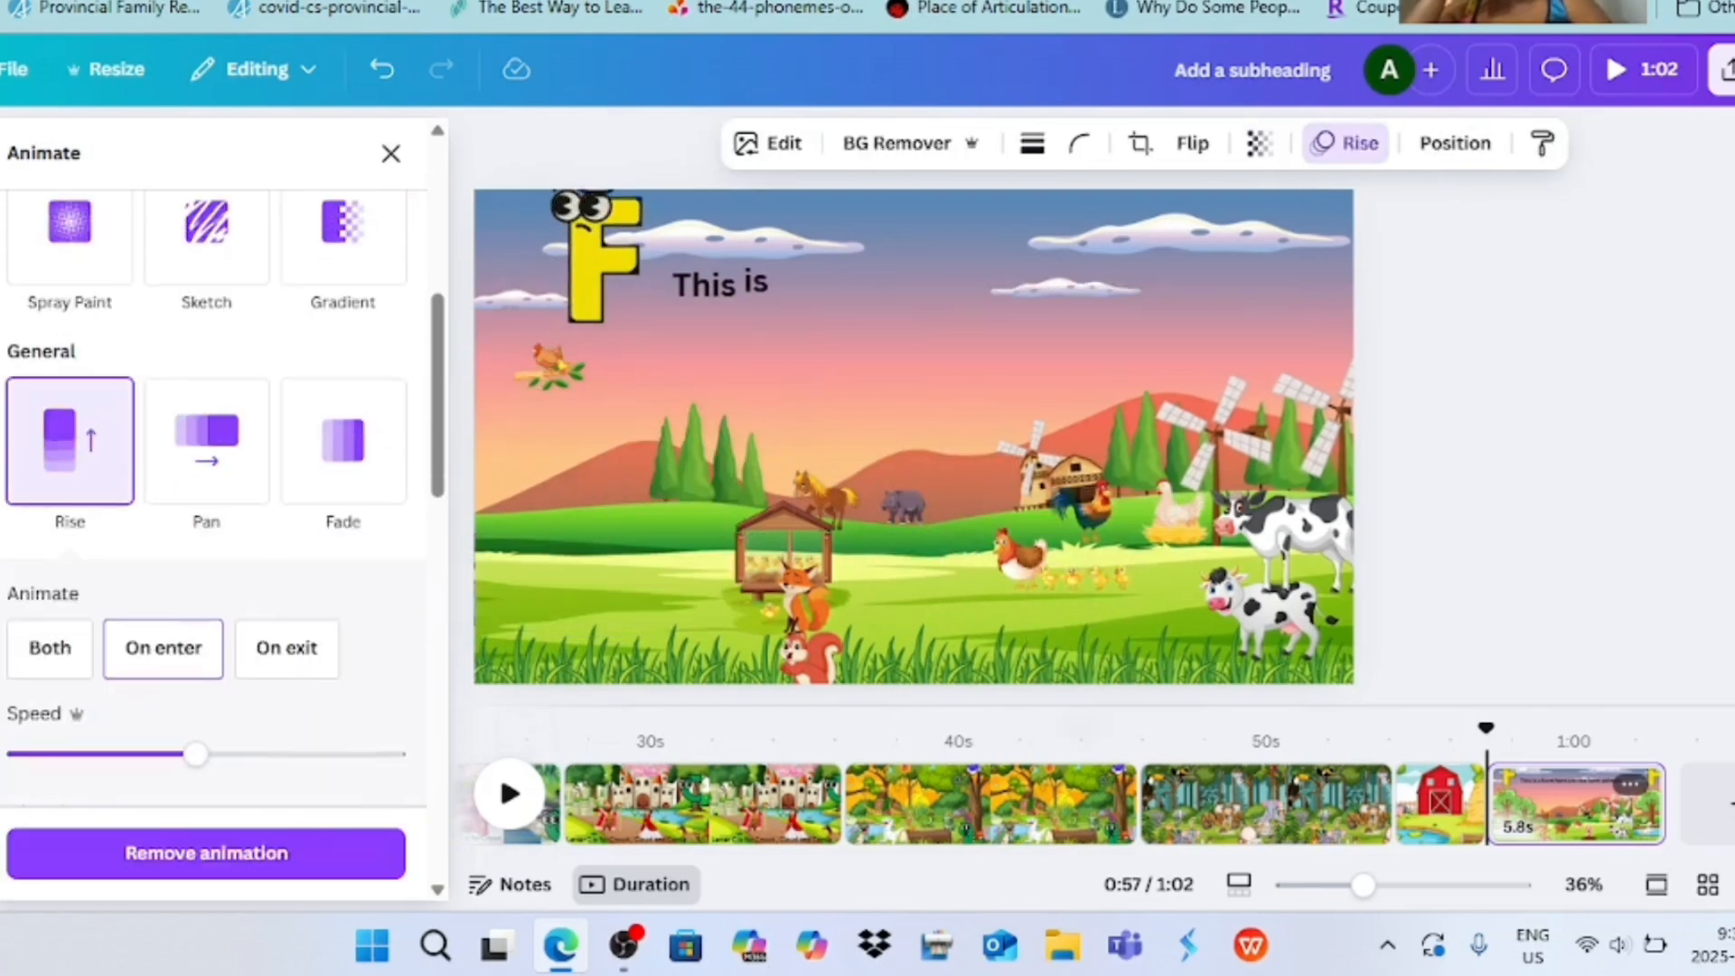
- Apply the Pop animation on enter to the smaller cow and to the hen with chicks
left_click(1268, 610)
left_click(70, 611)
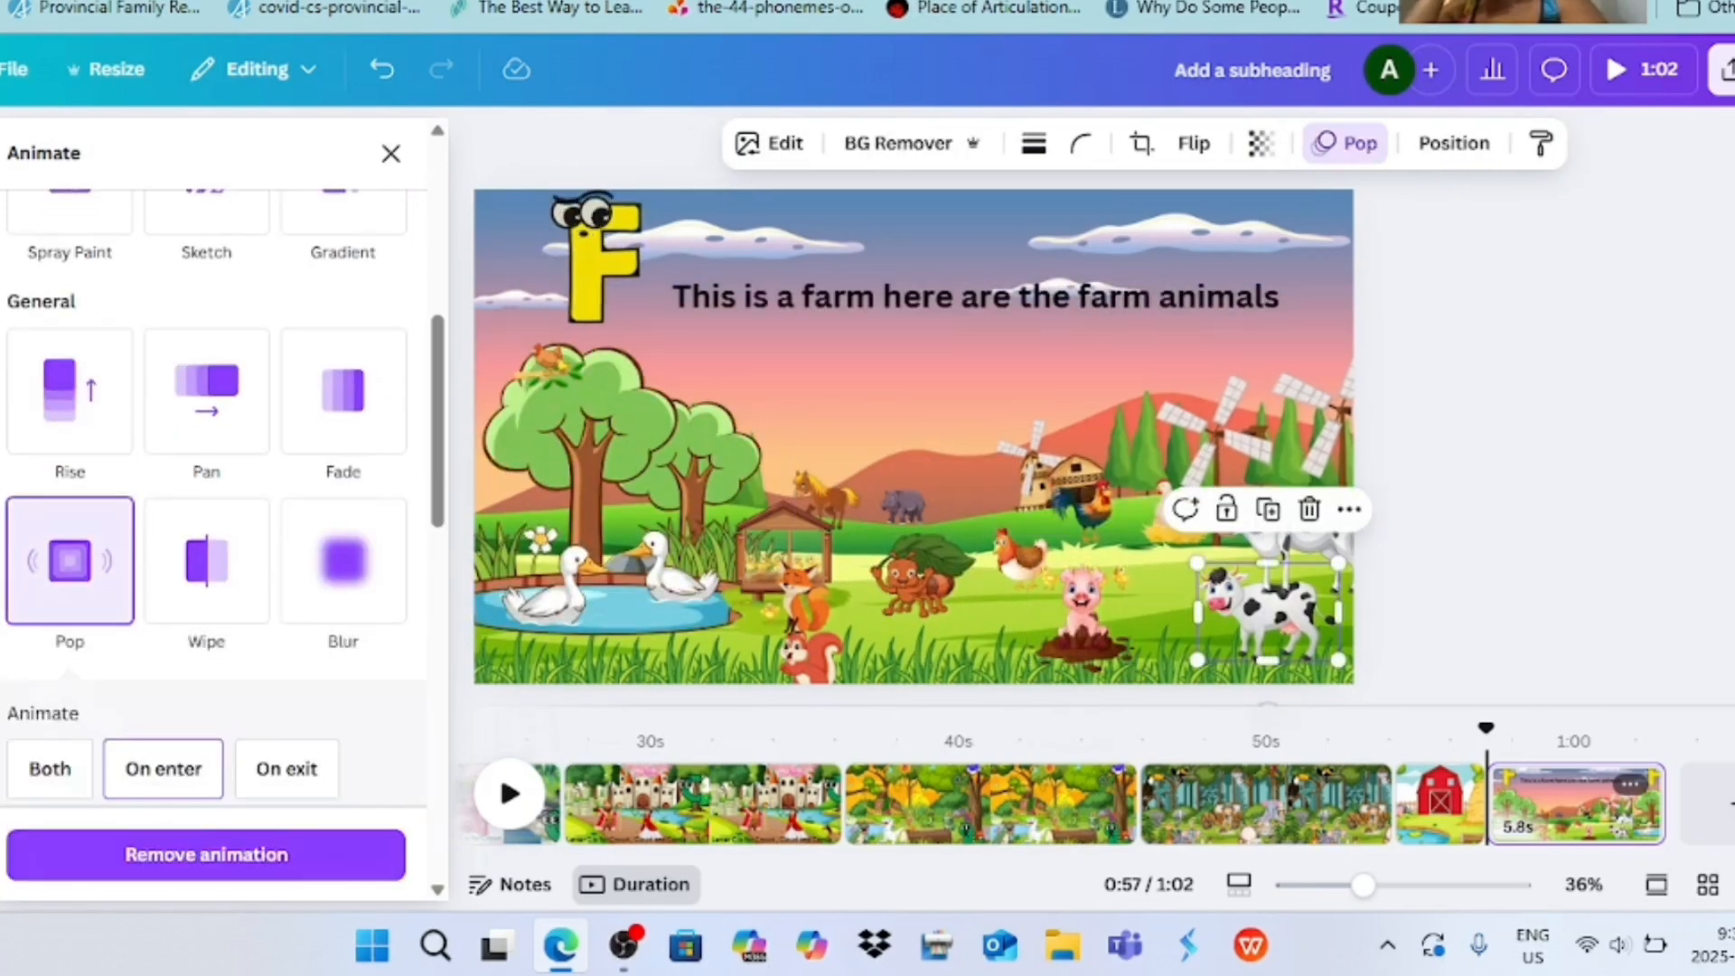
left_click(1025, 556)
left_click(70, 561)
- Apply the Wiggle add-on effect to the white nesting hen near the windmills
left_click(1174, 512)
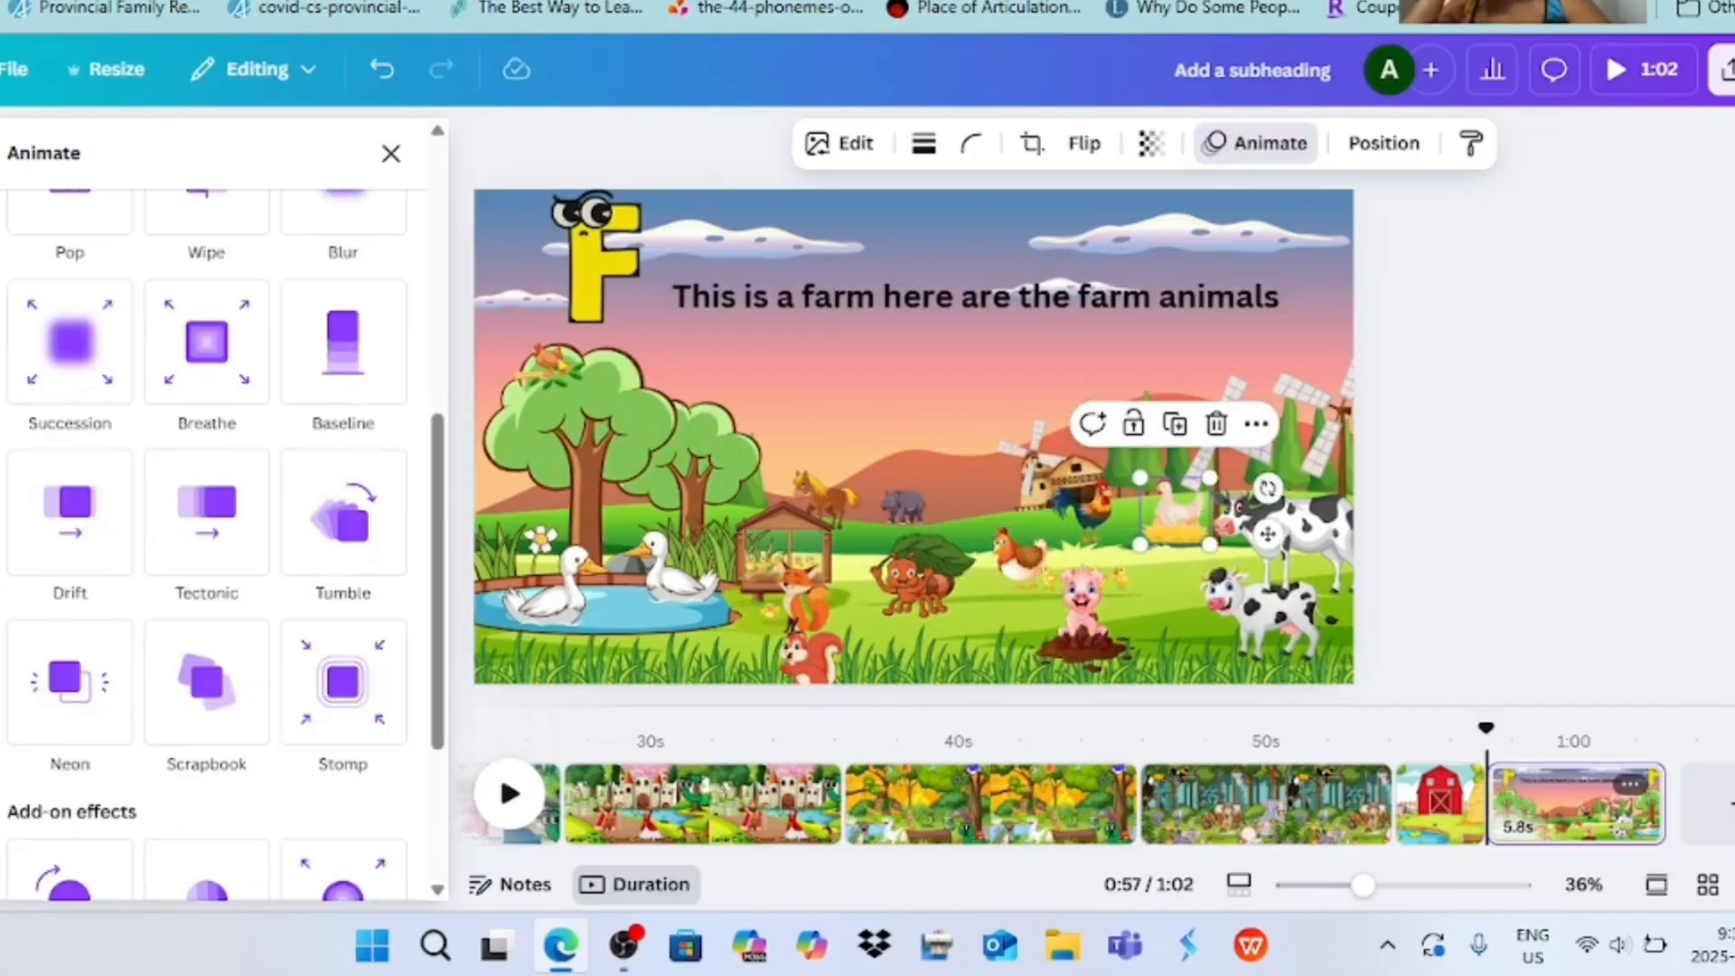
scroll(206, 543, "down", 3)
left_click(69, 783)
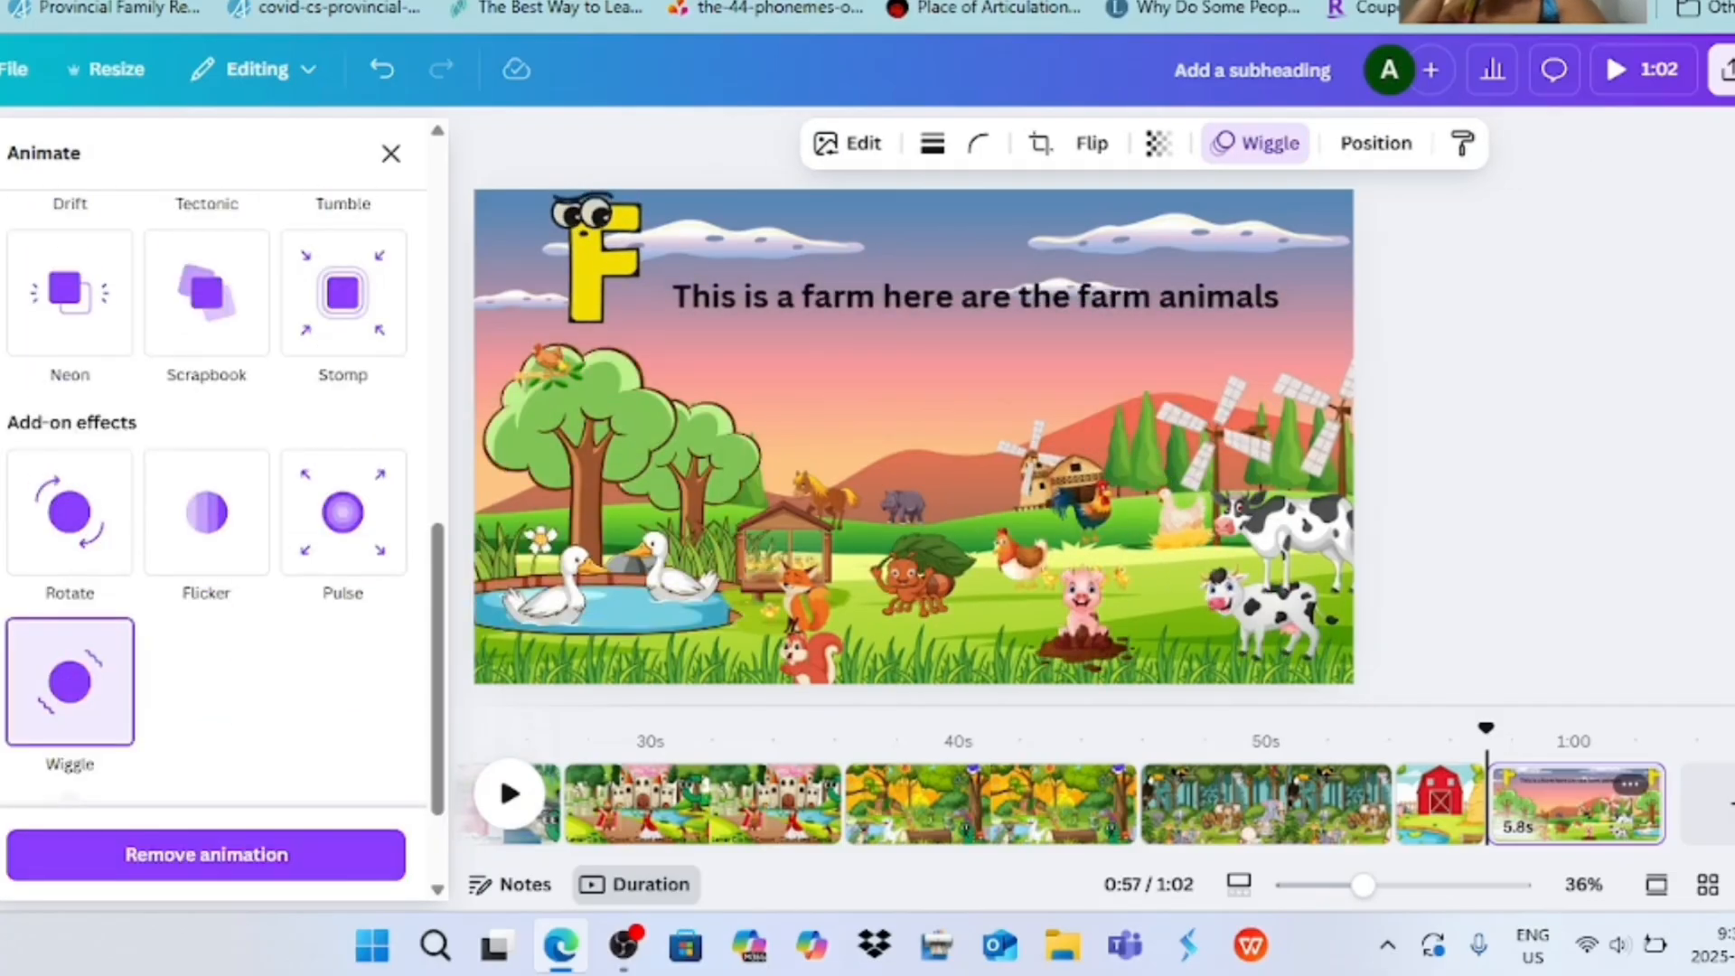
- Try the Rotate effect on the larger cow, remove it, and apply the Pop animation on enter instead
left_click(1283, 538)
scroll(206, 543, "down", 2)
scroll(206, 542, "down", 3)
left_click(69, 596)
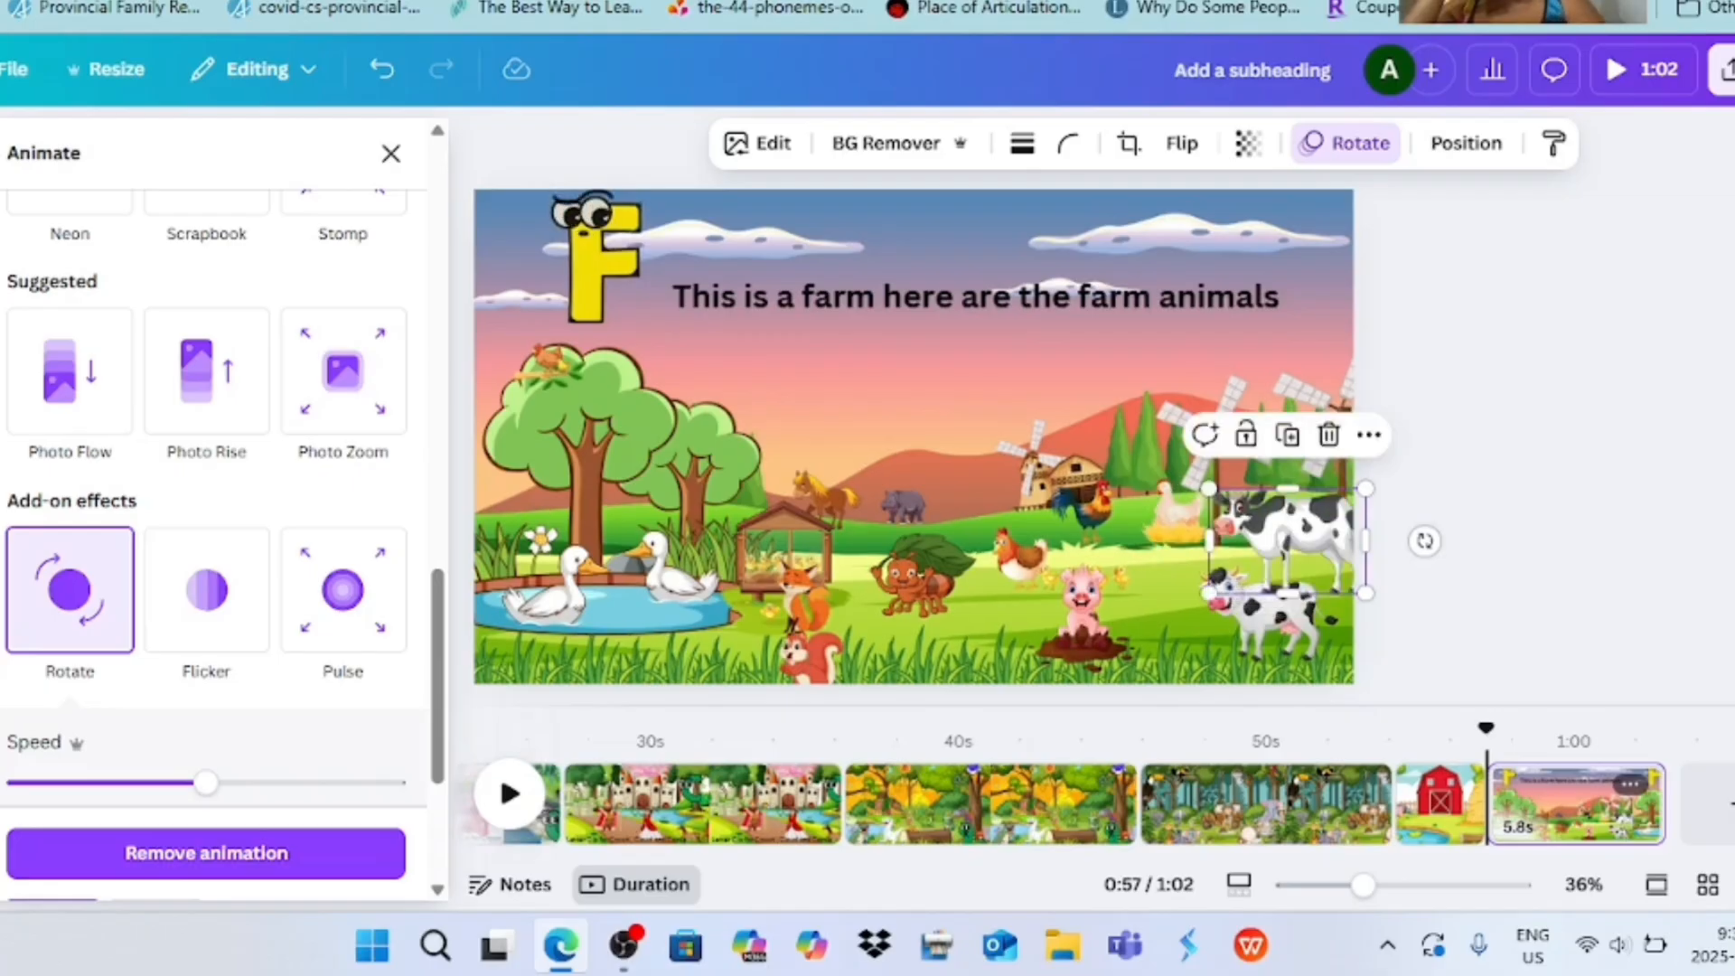
left_click(67, 852)
scroll(206, 542, "up", 6)
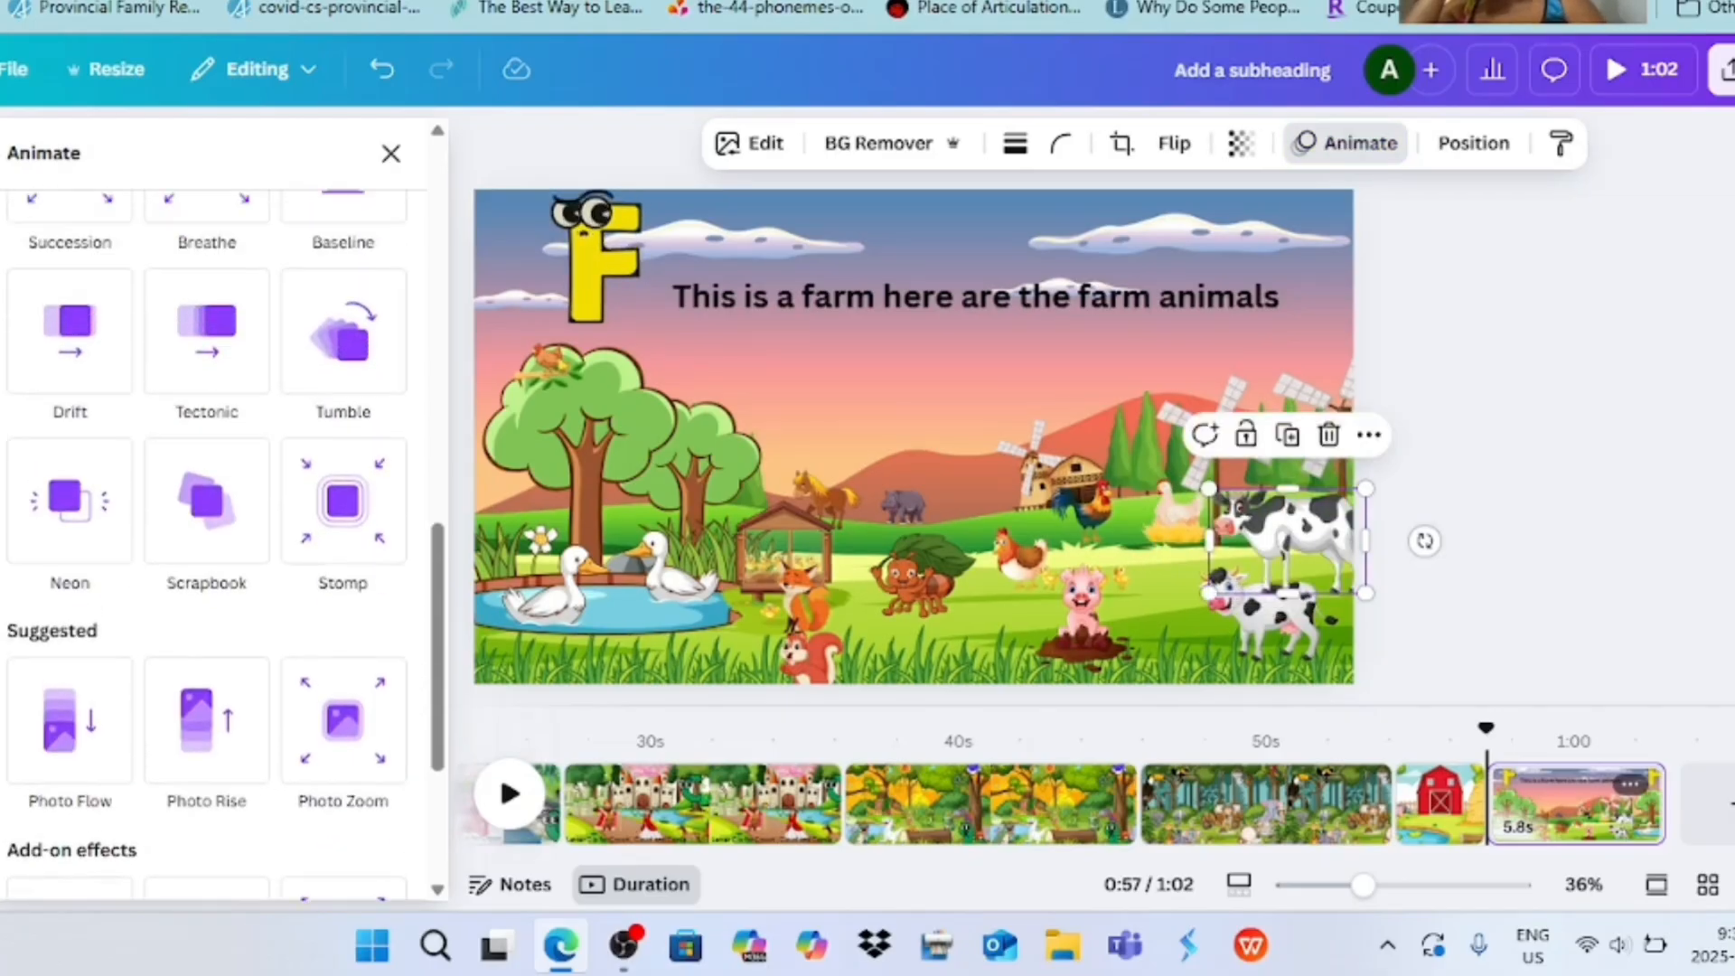
left_click(70, 359)
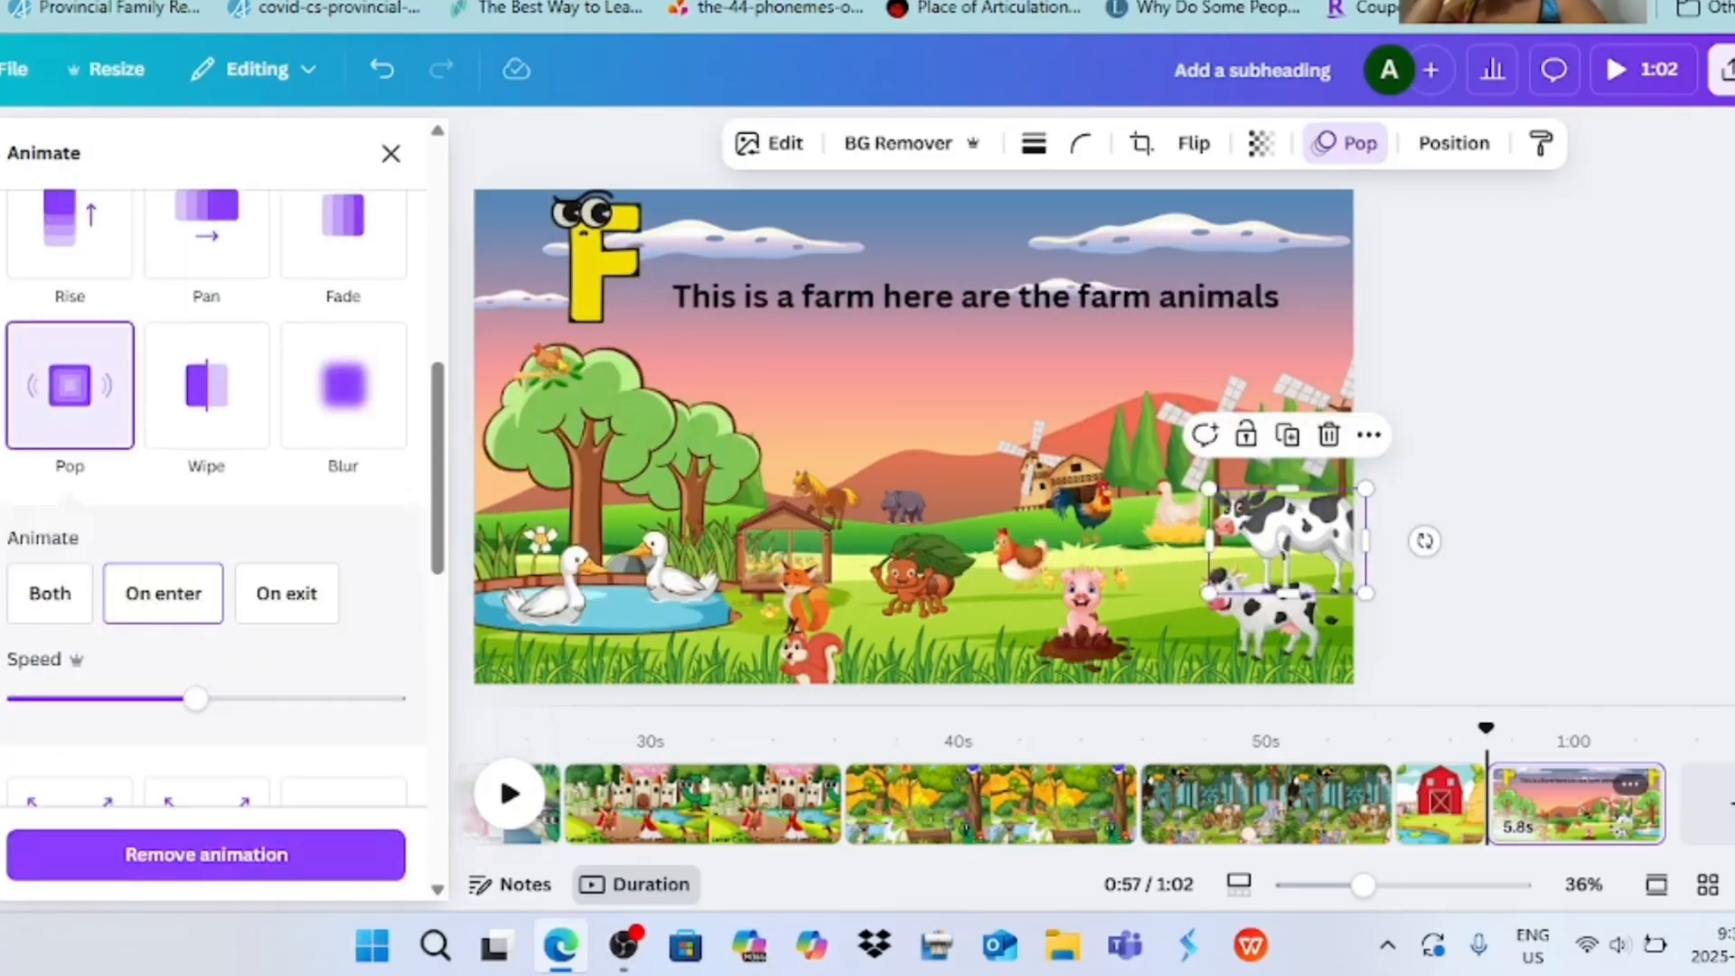
- Lower the larger cow to stand behind the smaller one, and shift the smaller cow slightly down in front of it
left_click_drag(1287, 540, 1287, 590)
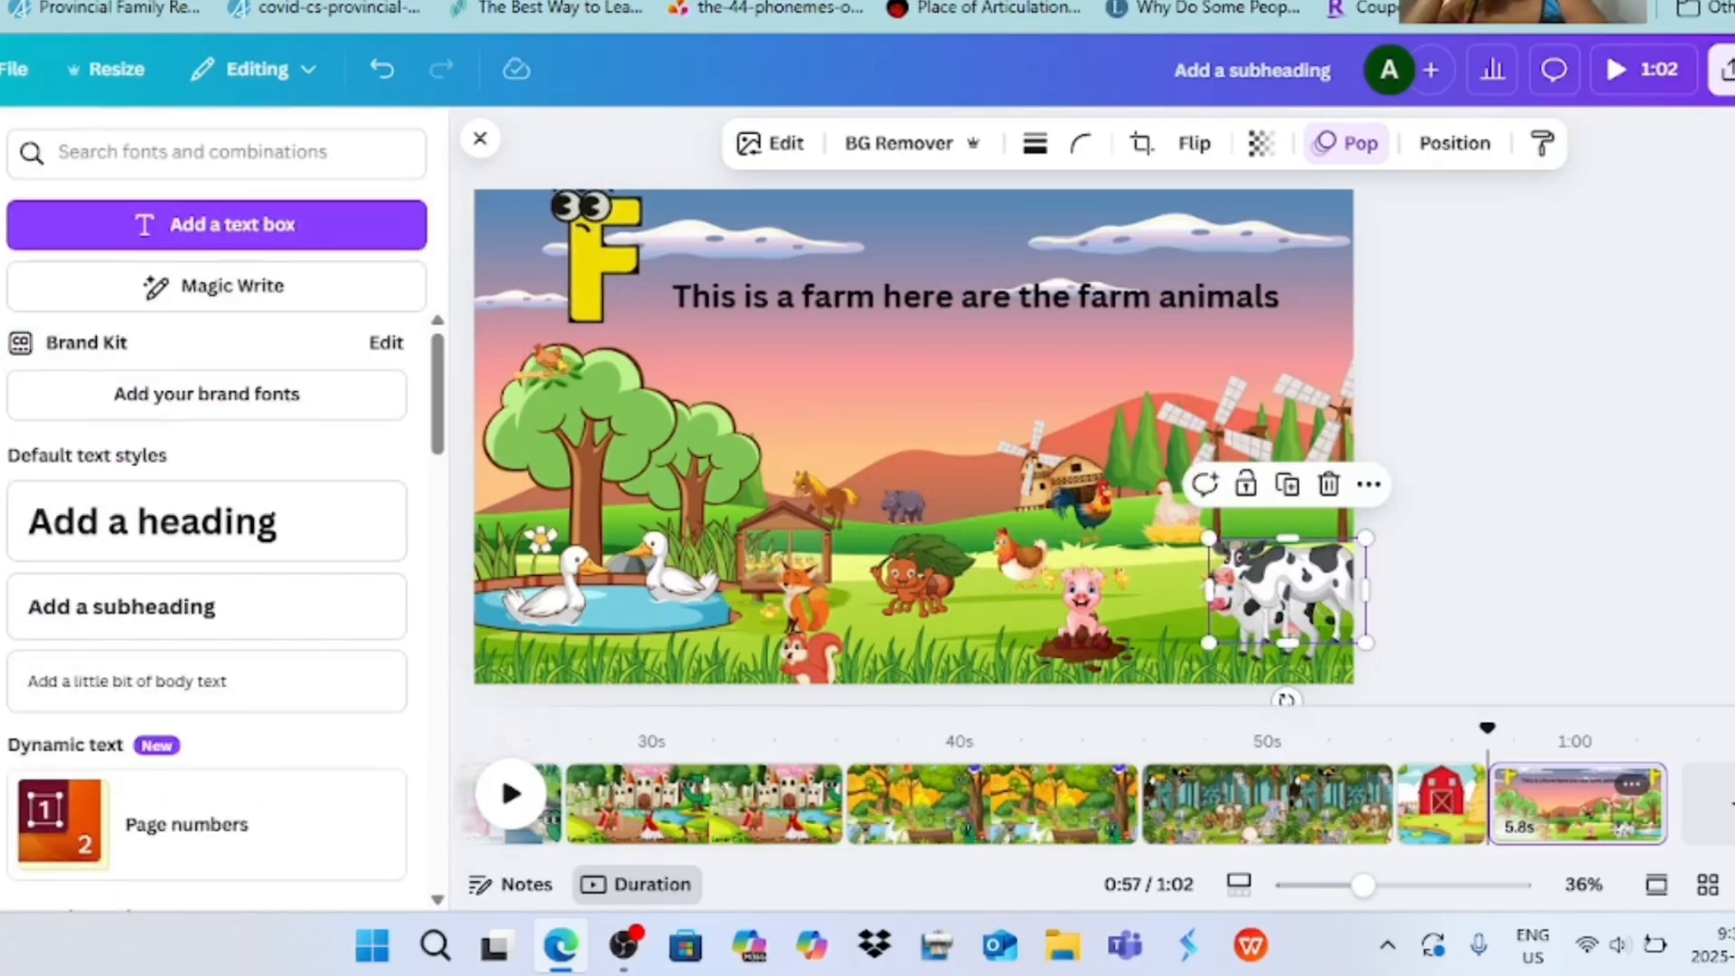
left_click(1454, 143)
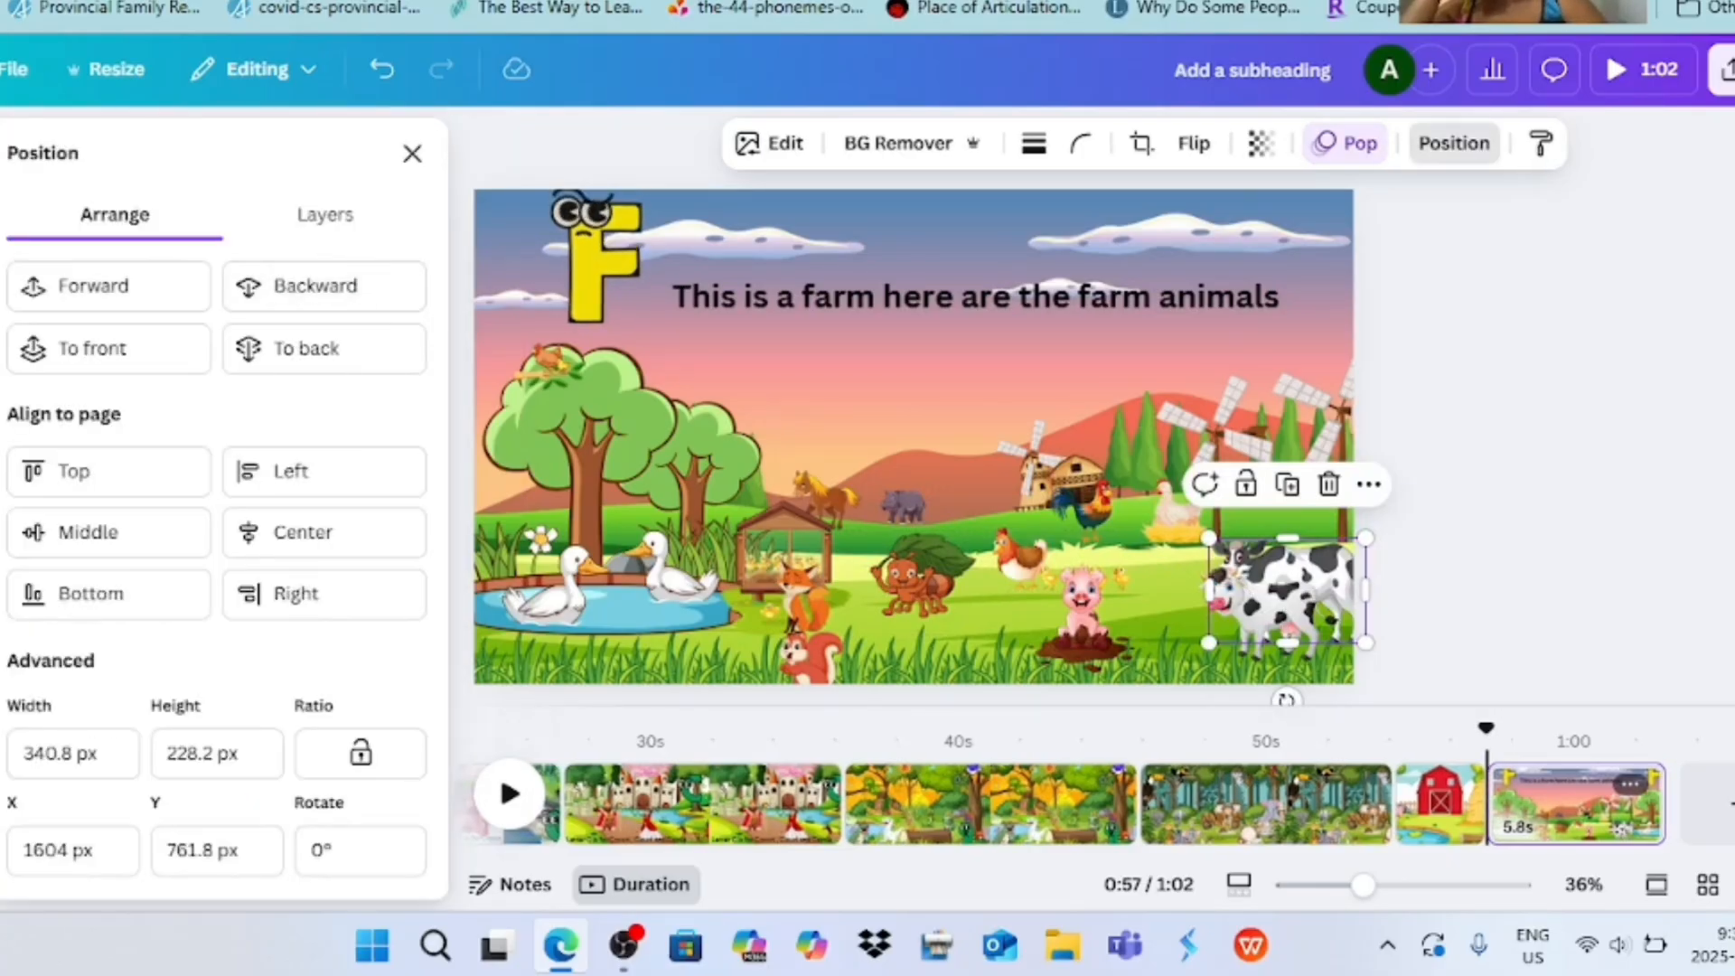
left_click(1260, 607)
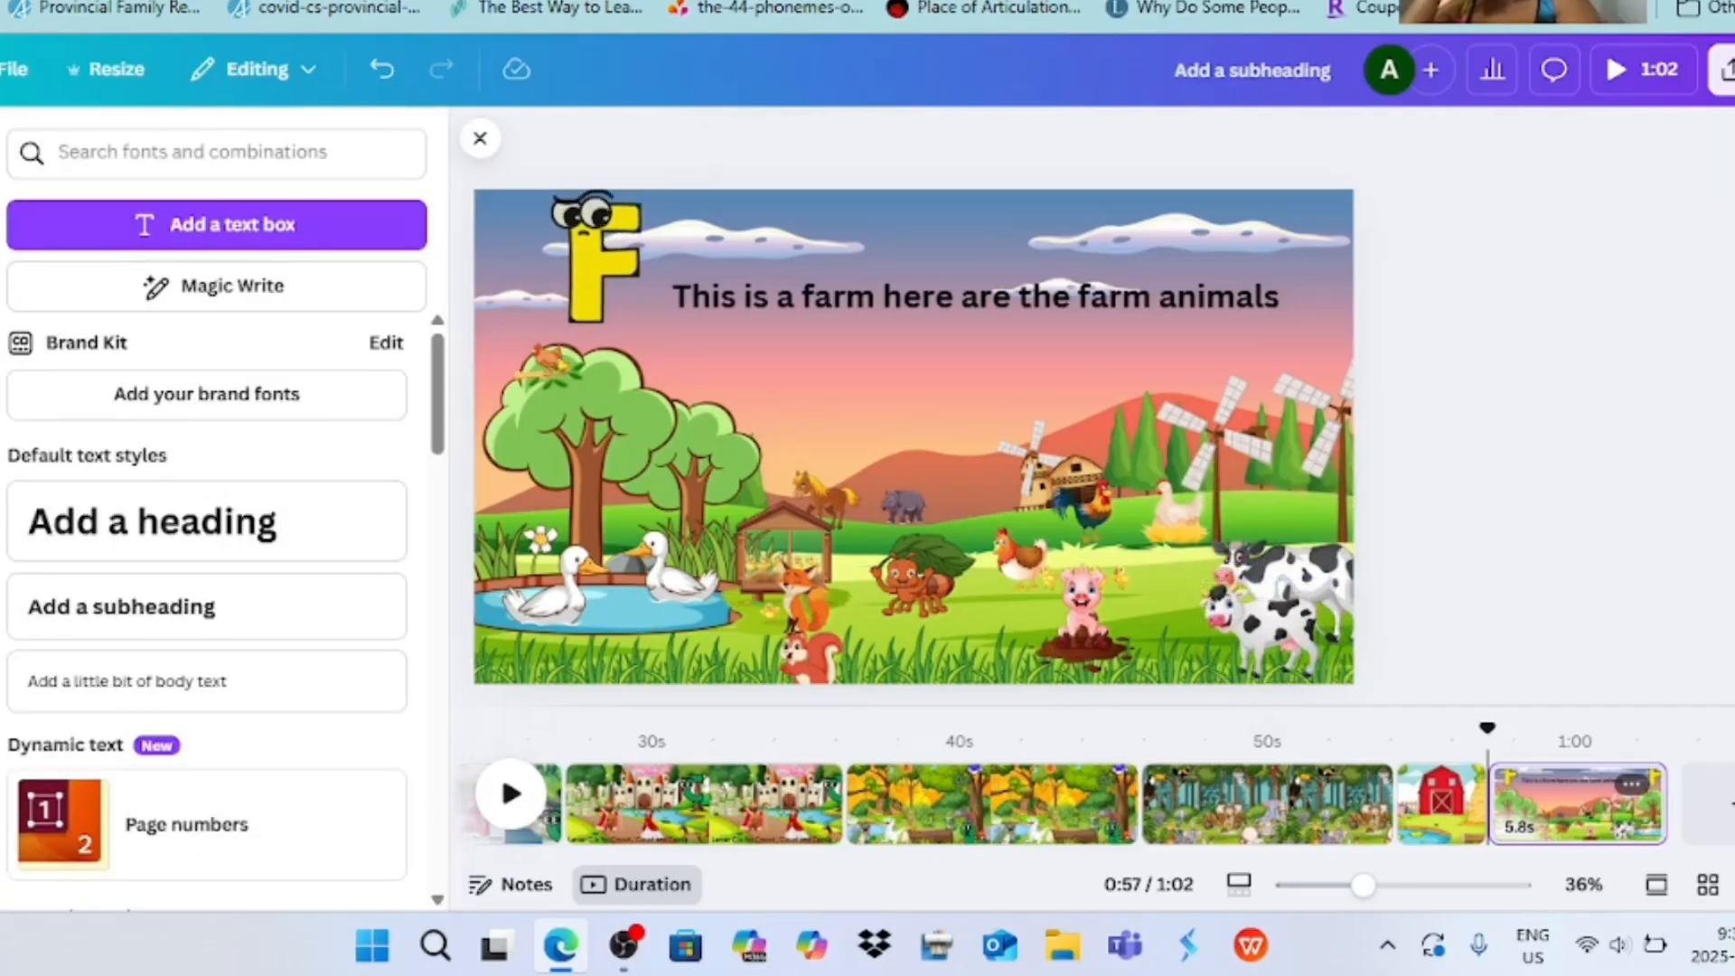
- Check which animation is applied to the two cows, the nesting hen, the pig, the leaf-covered creature and the hen with chicks
left_click(1301, 569)
left_click(1265, 632)
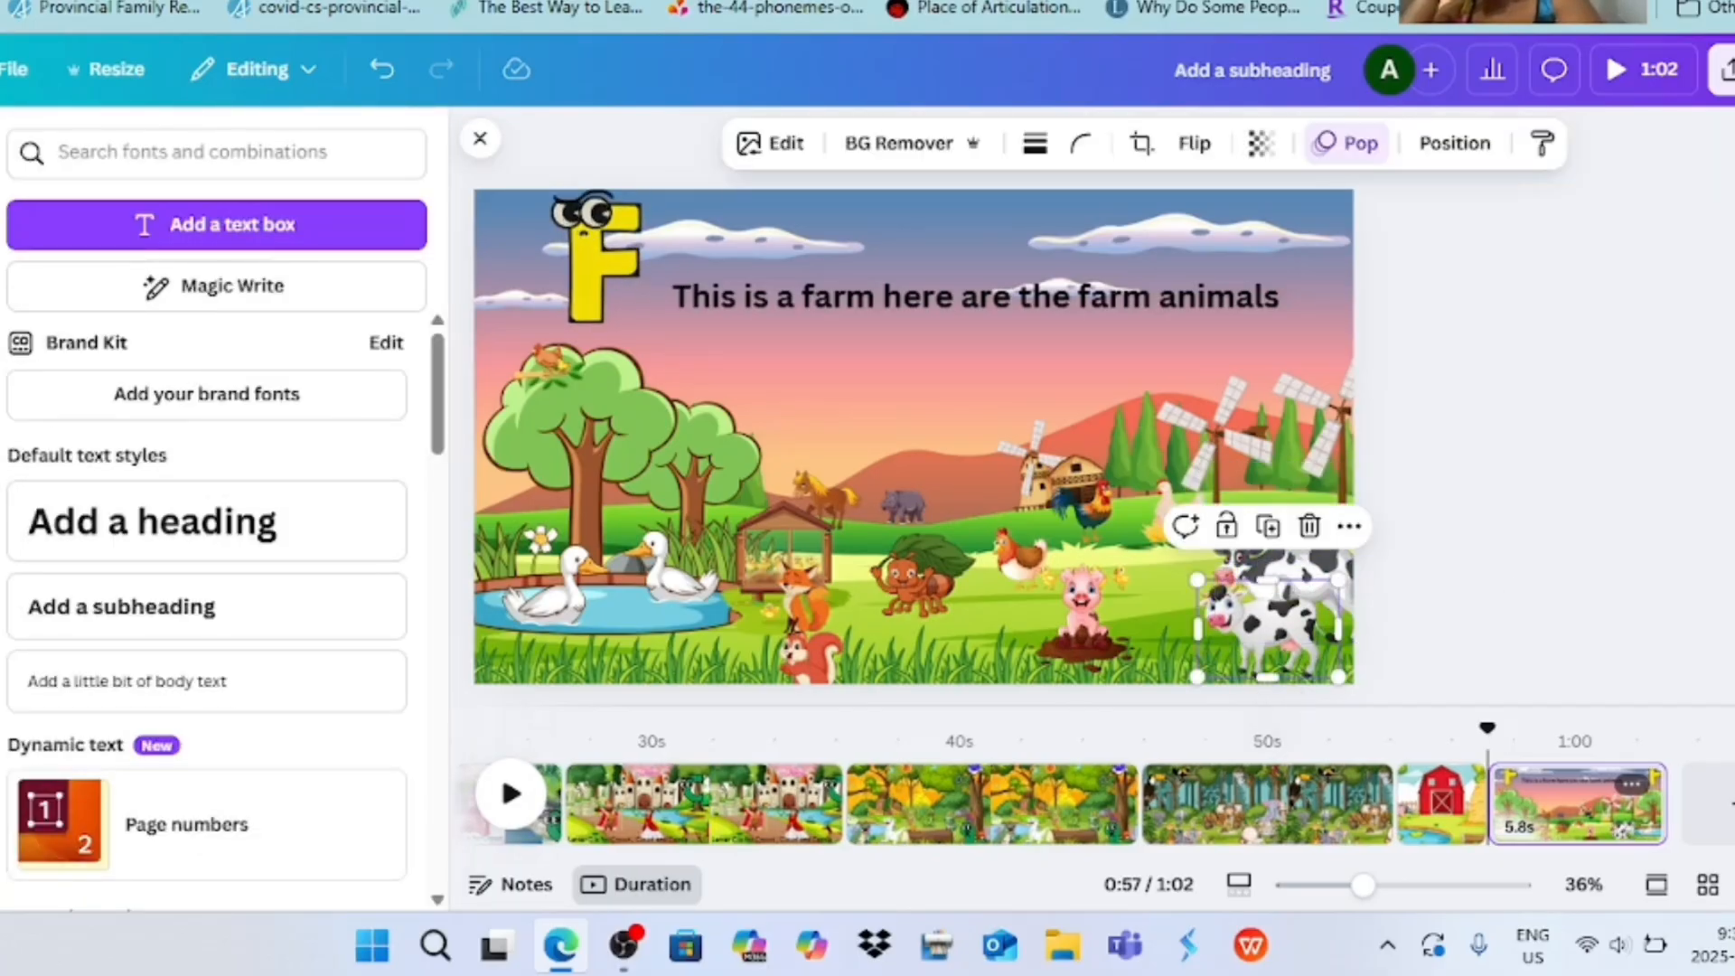
left_click(1175, 514)
left_click(1082, 606)
left_click(917, 578)
left_click(1026, 556)
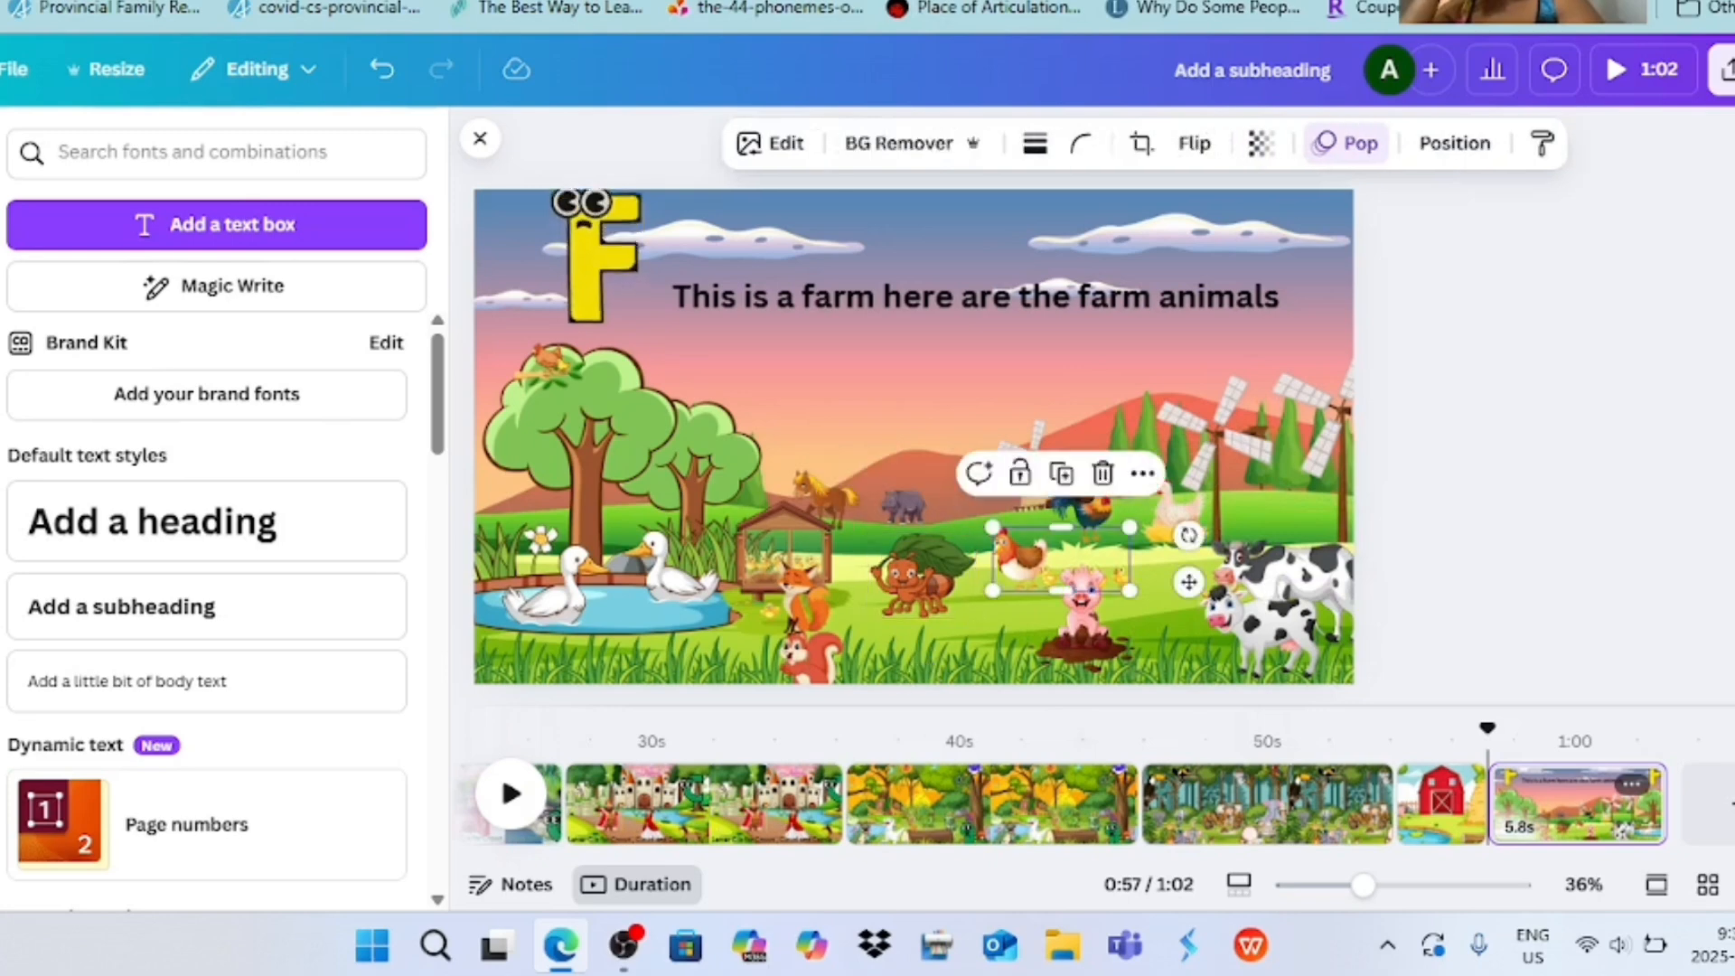
- Create custom motion paths for the small hippo and the brown horse, sending each across the meadow toward the trees
left_click(904, 506)
left_click(1344, 143)
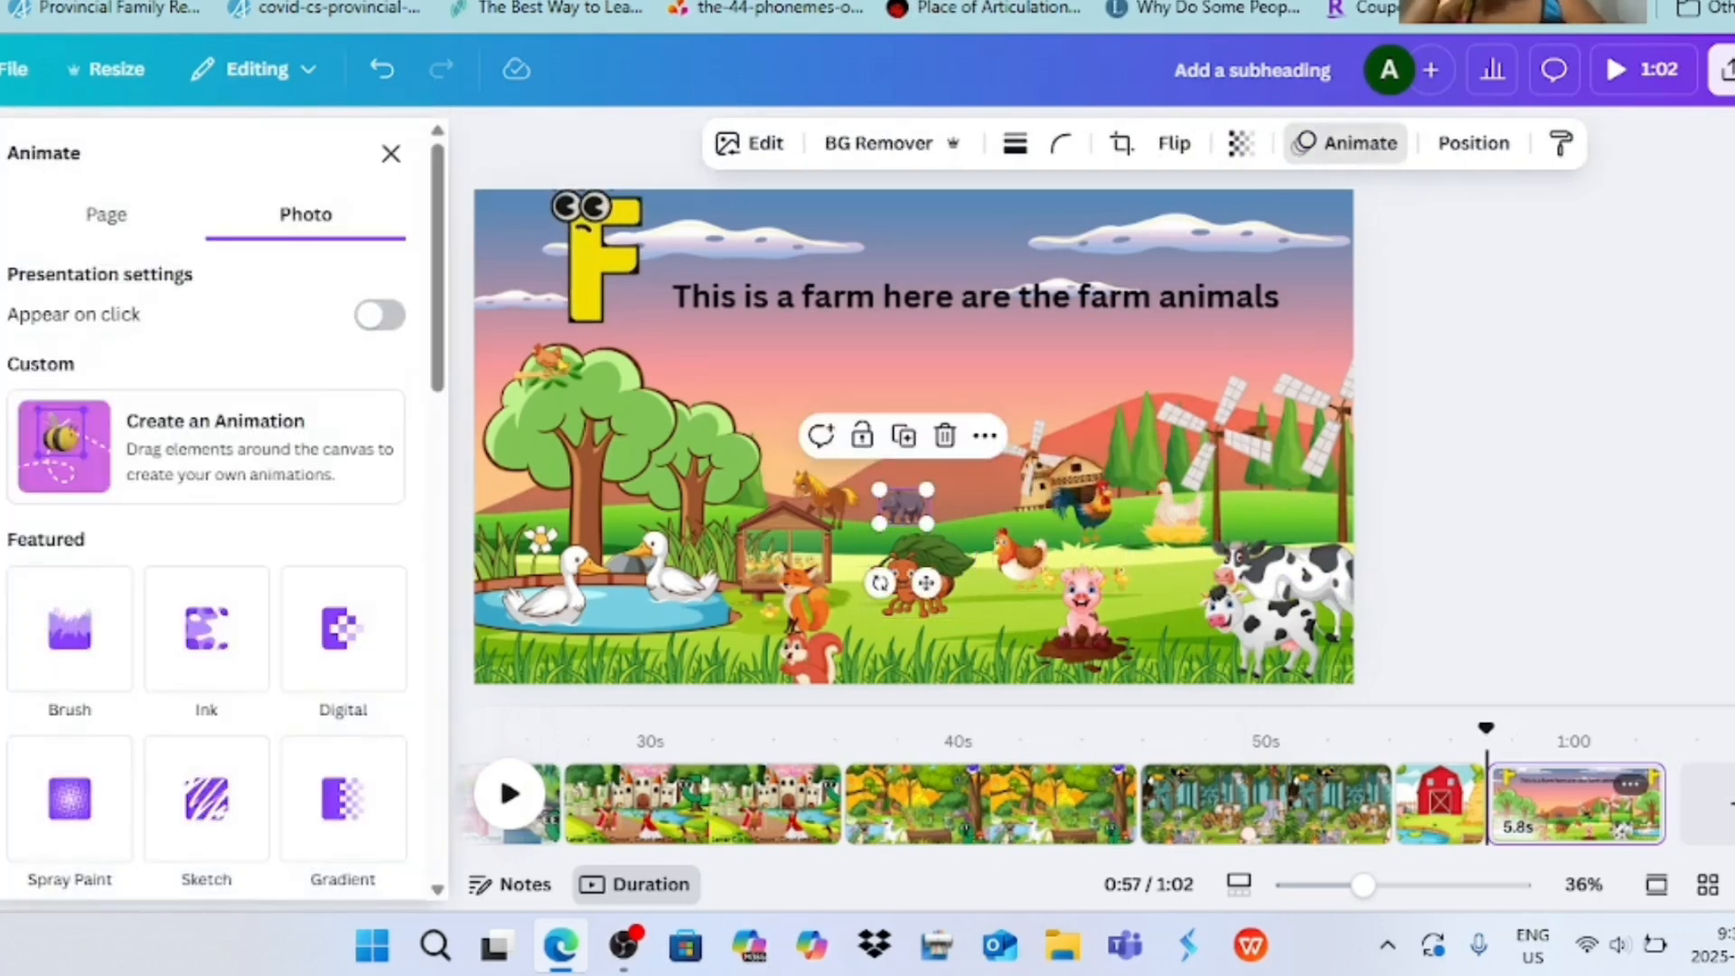
left_click(206, 446)
left_click_drag(903, 506, 858, 511)
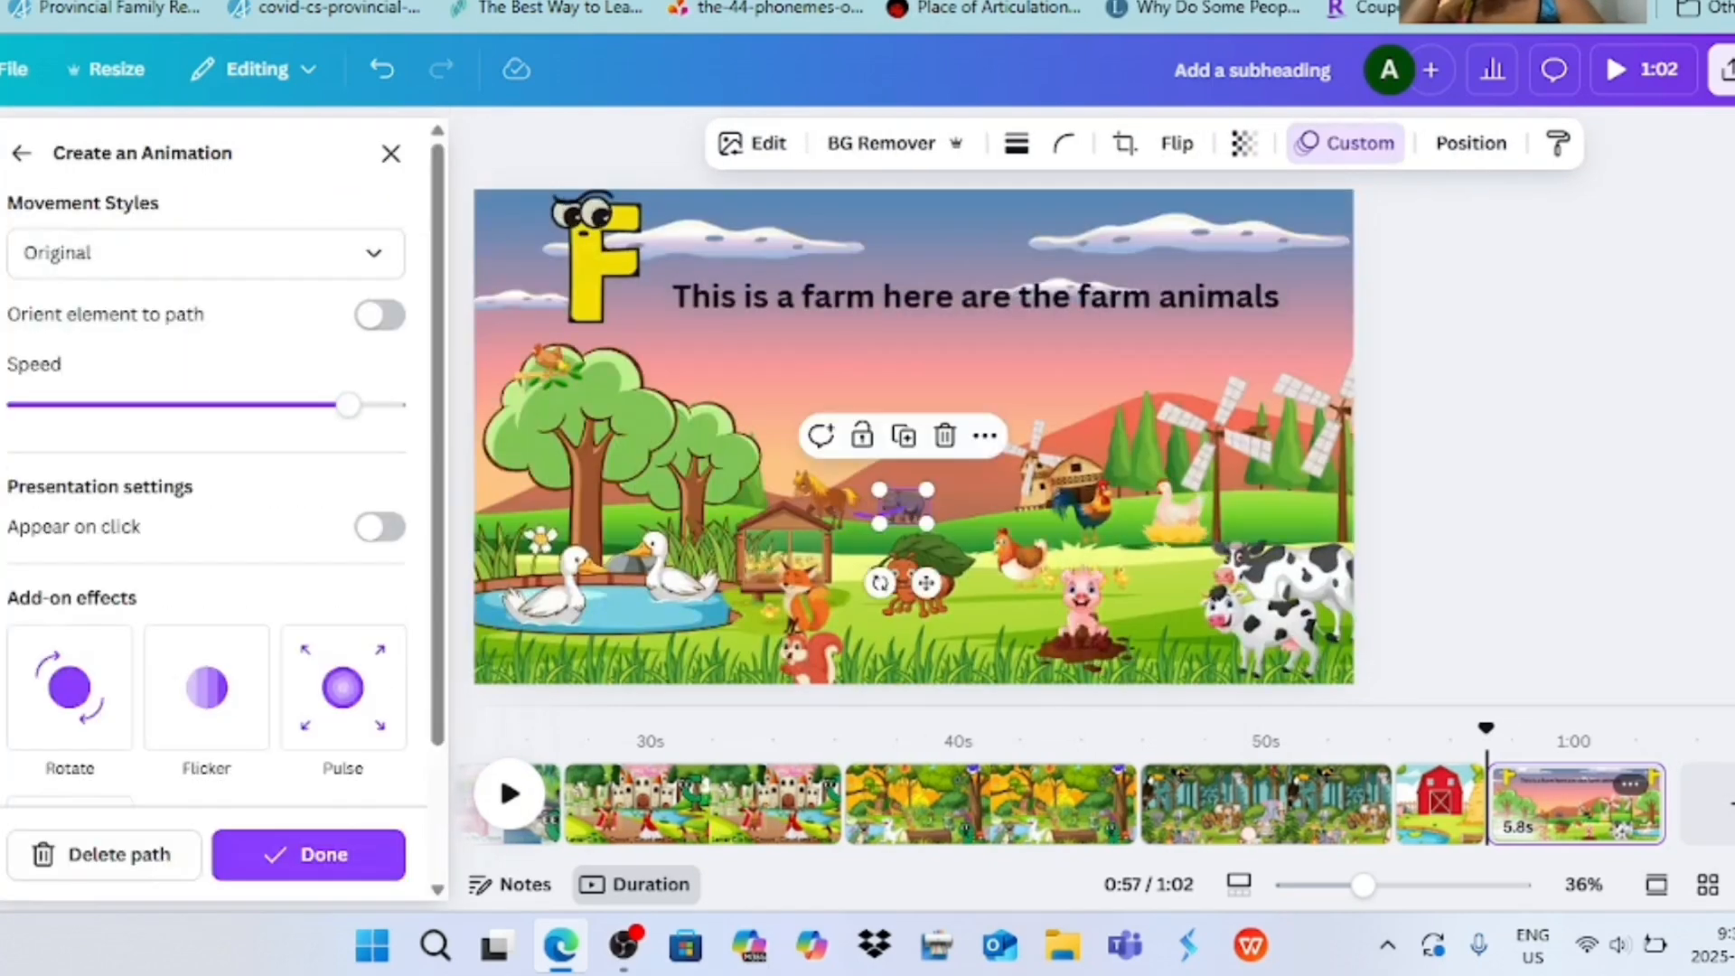
left_click(827, 500)
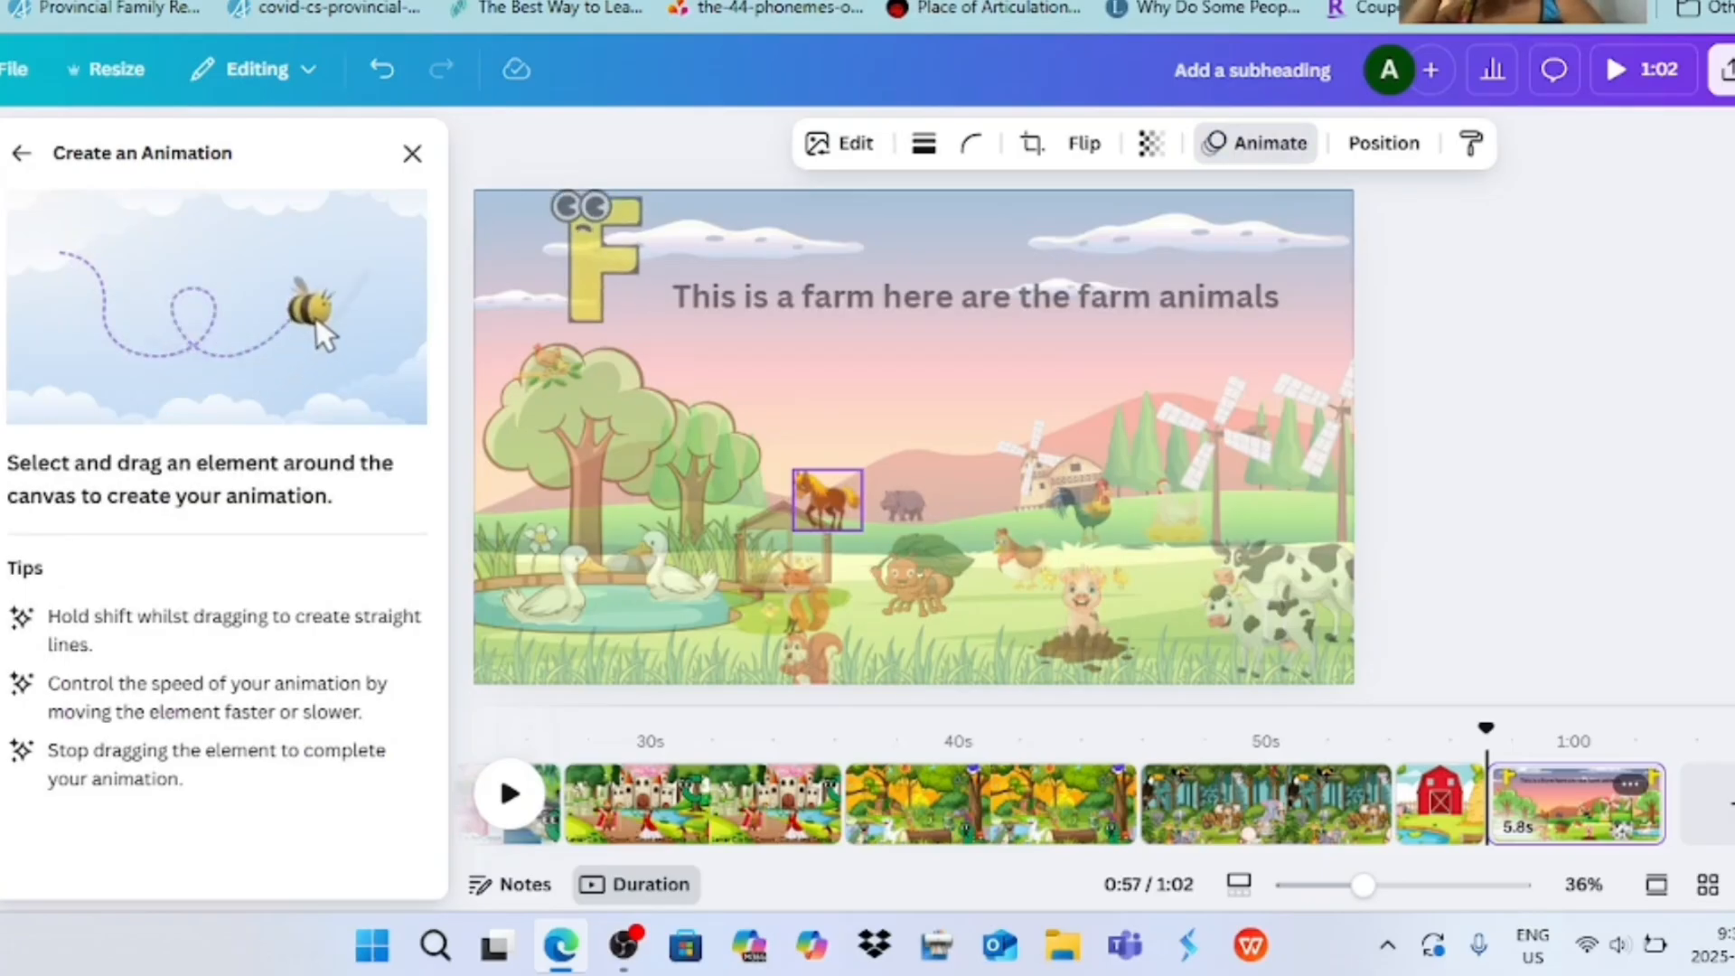
left_click_drag(827, 499, 533, 508)
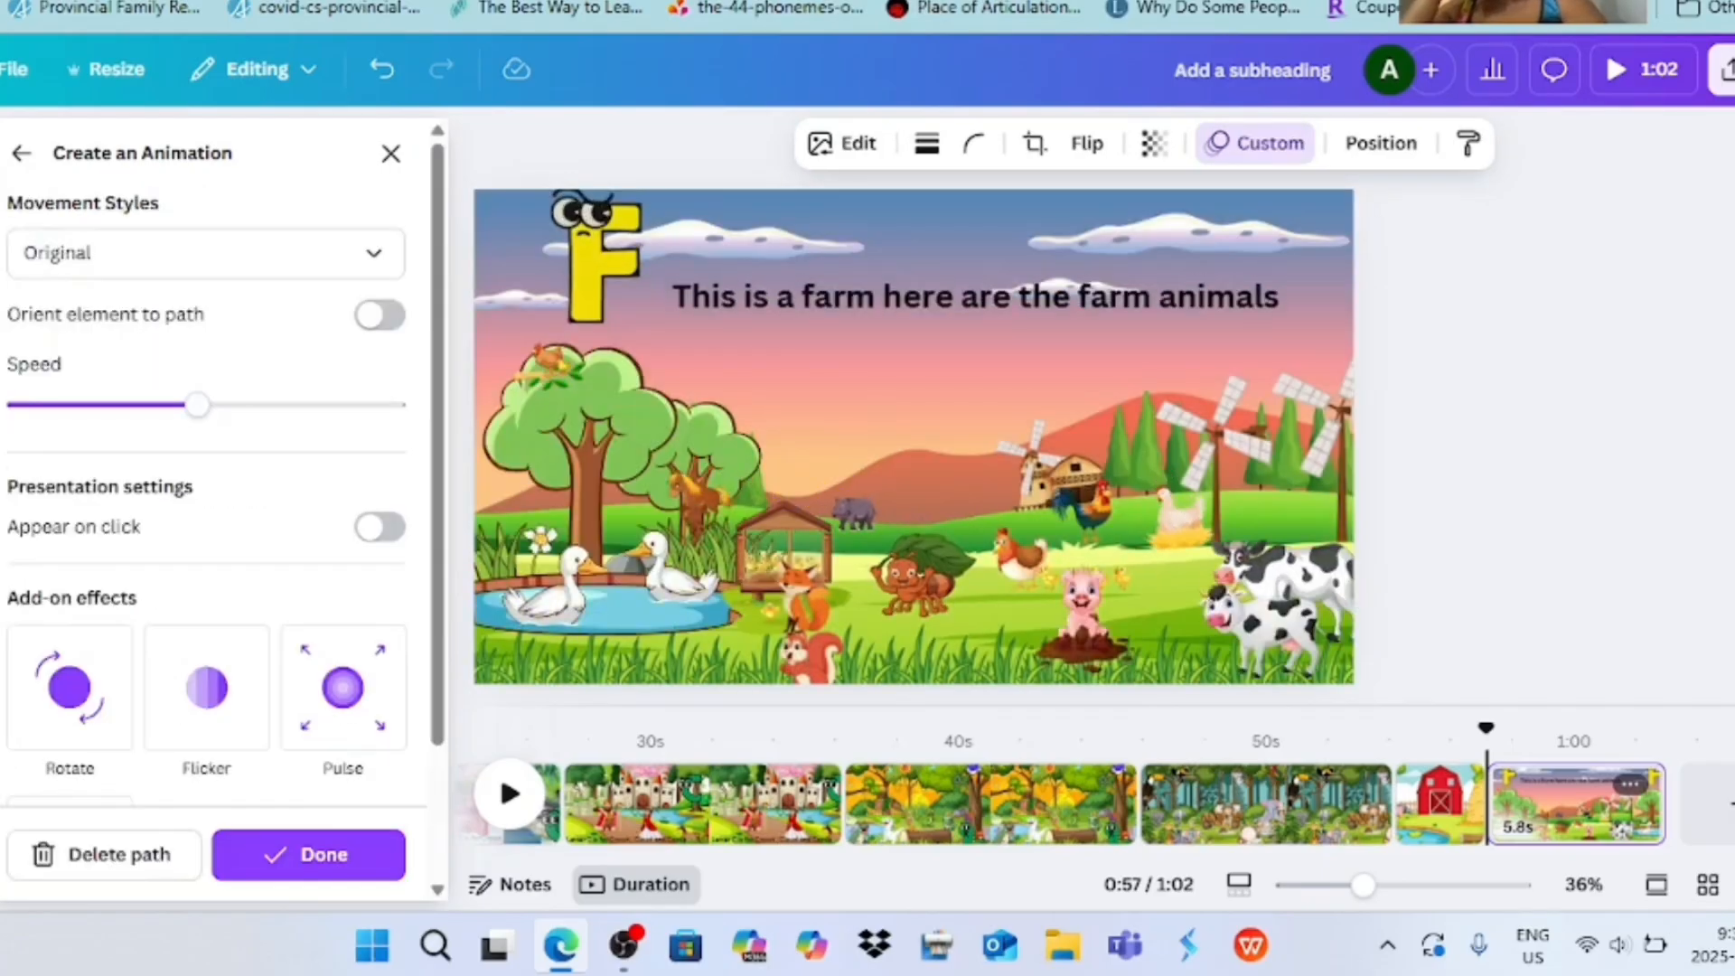
- Redraw the small hippo's custom motion path so it runs over the trees to the page's left edge
left_click(914, 511)
left_click(915, 511)
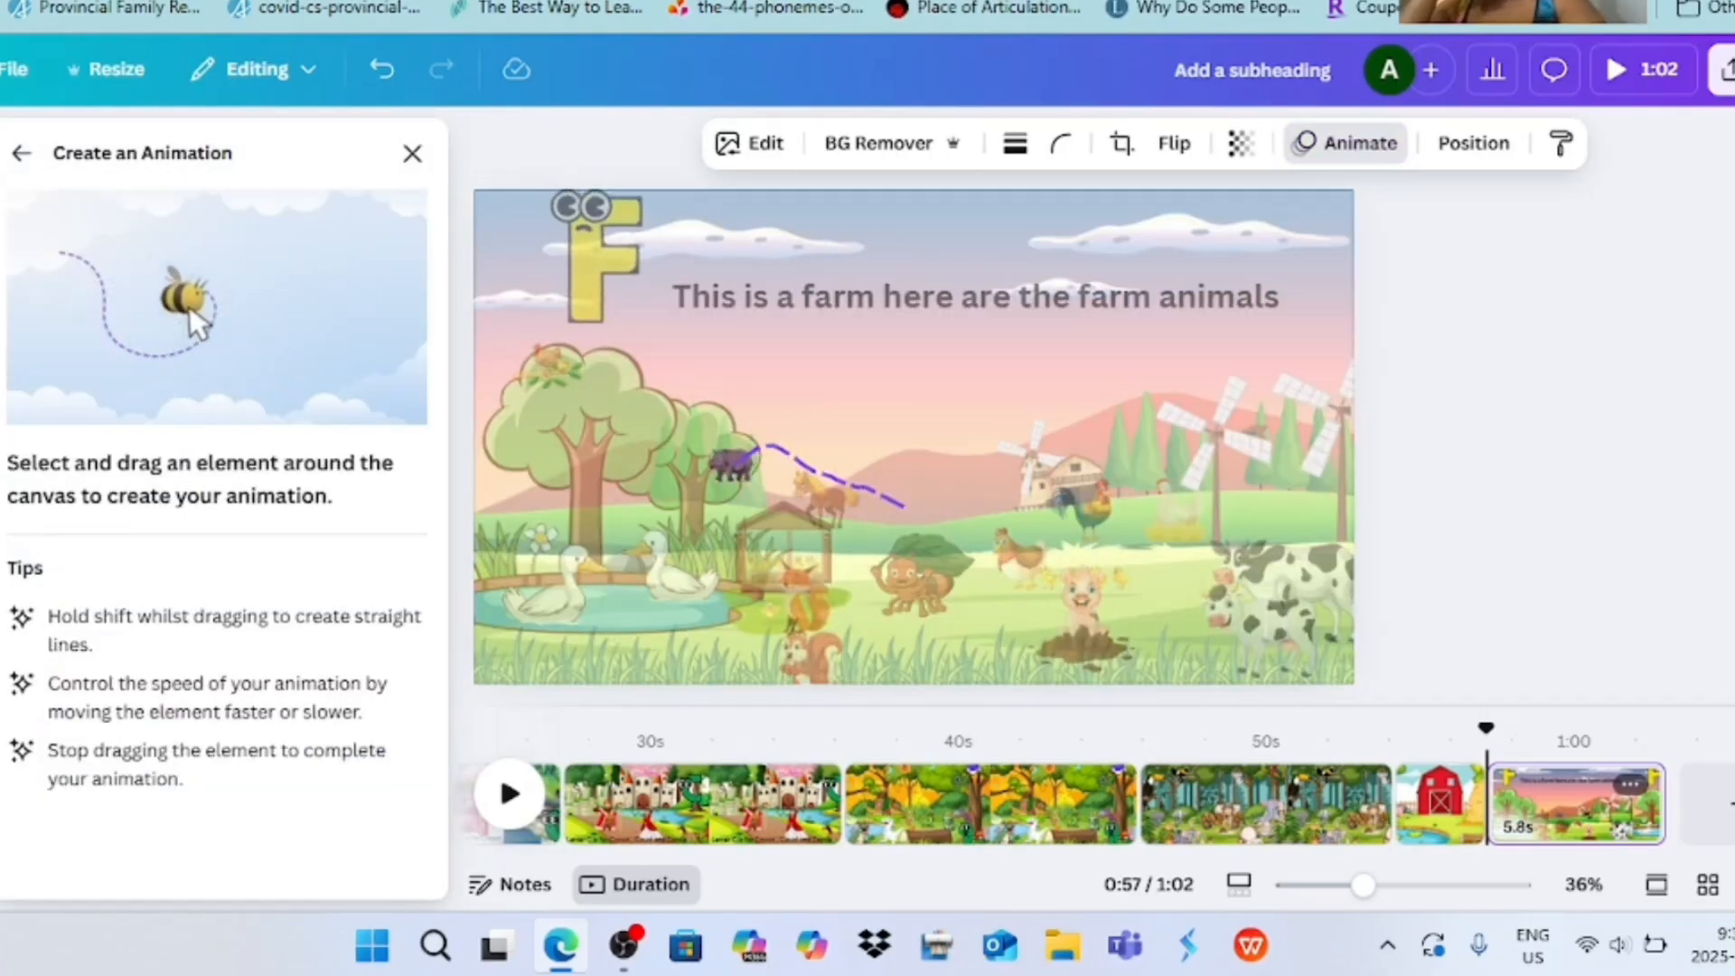
left_click_drag(493, 517, 478, 521)
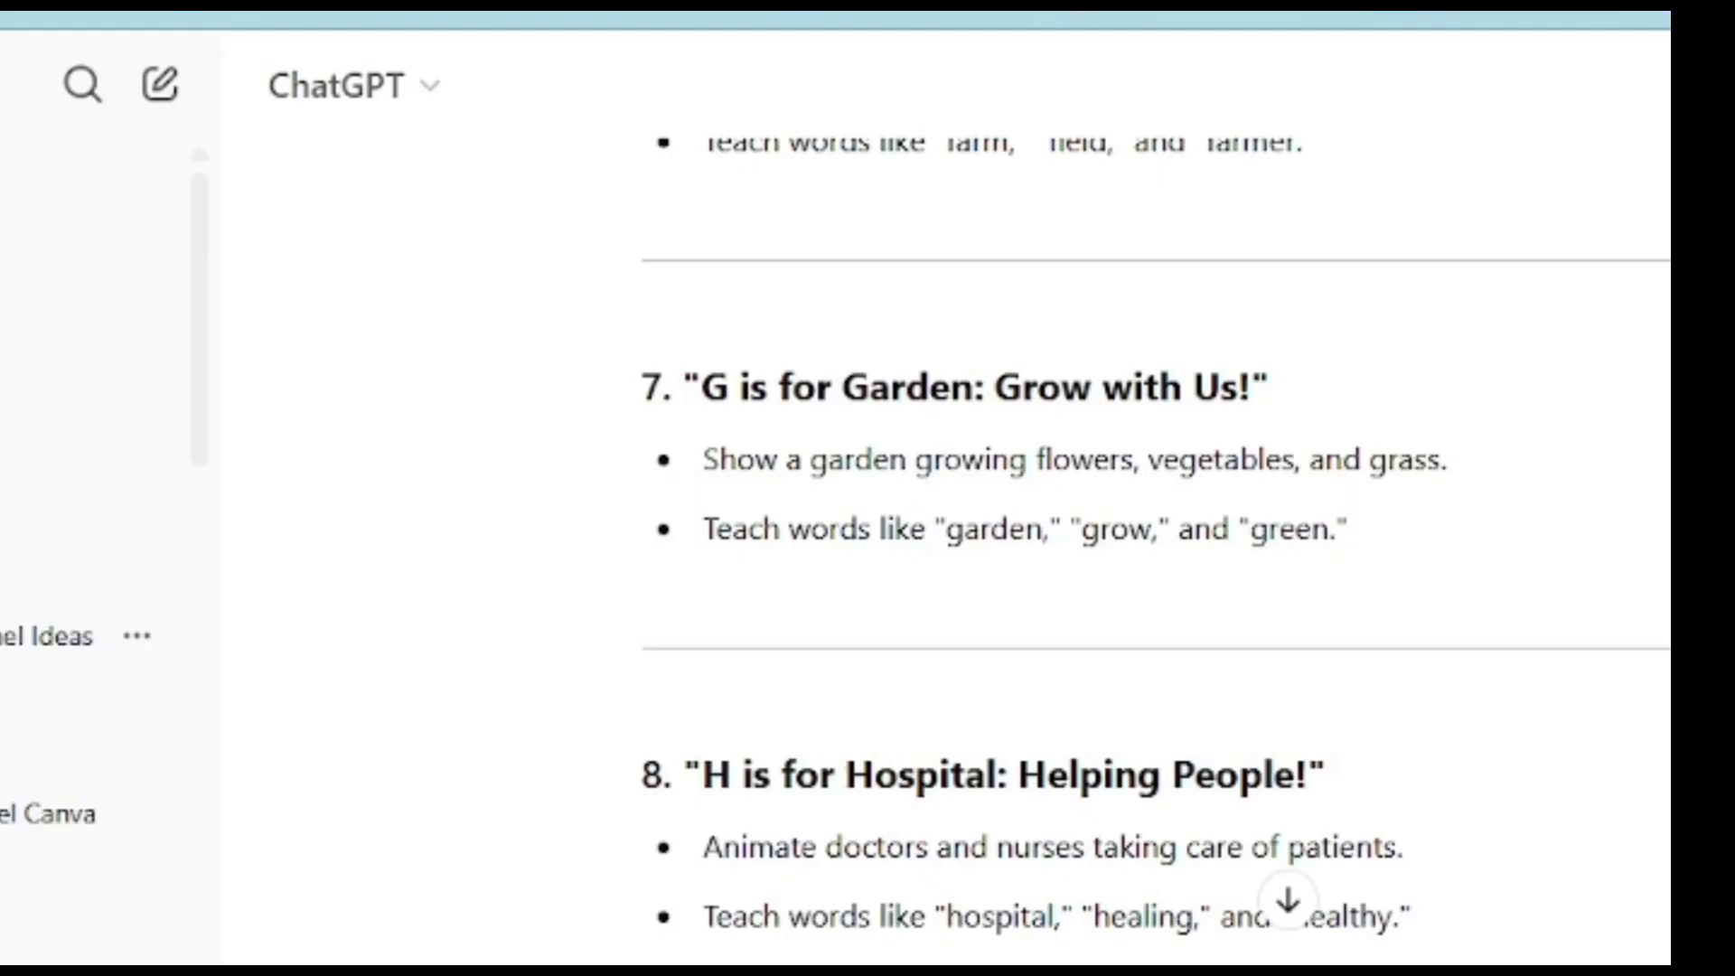
- Search the graphics for animated birds and place a small brown bird with the sun in the sky between the trees
scroll(1156, 537, "down", 2)
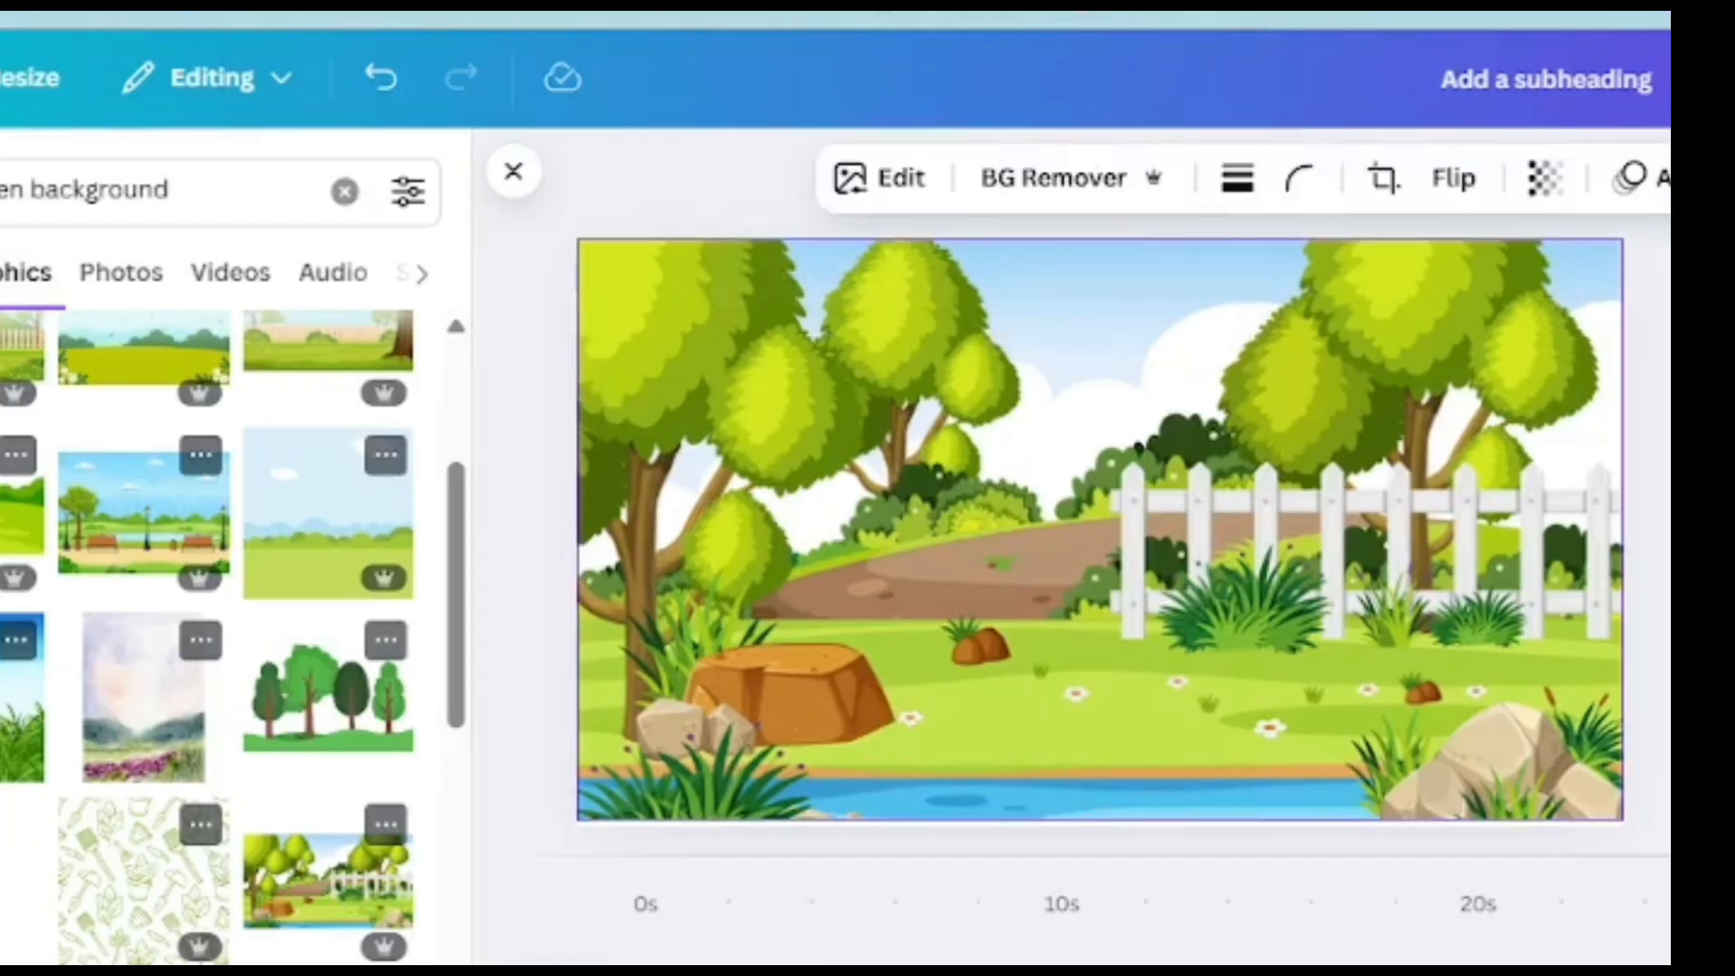
left_click(166, 195)
key("BackSpace")
key("BackSpace")
key("BackSpace")
key("BackSpace")
key("BackSpace")
key("BackSpace")
key("BackSpace")
key("BackSpace")
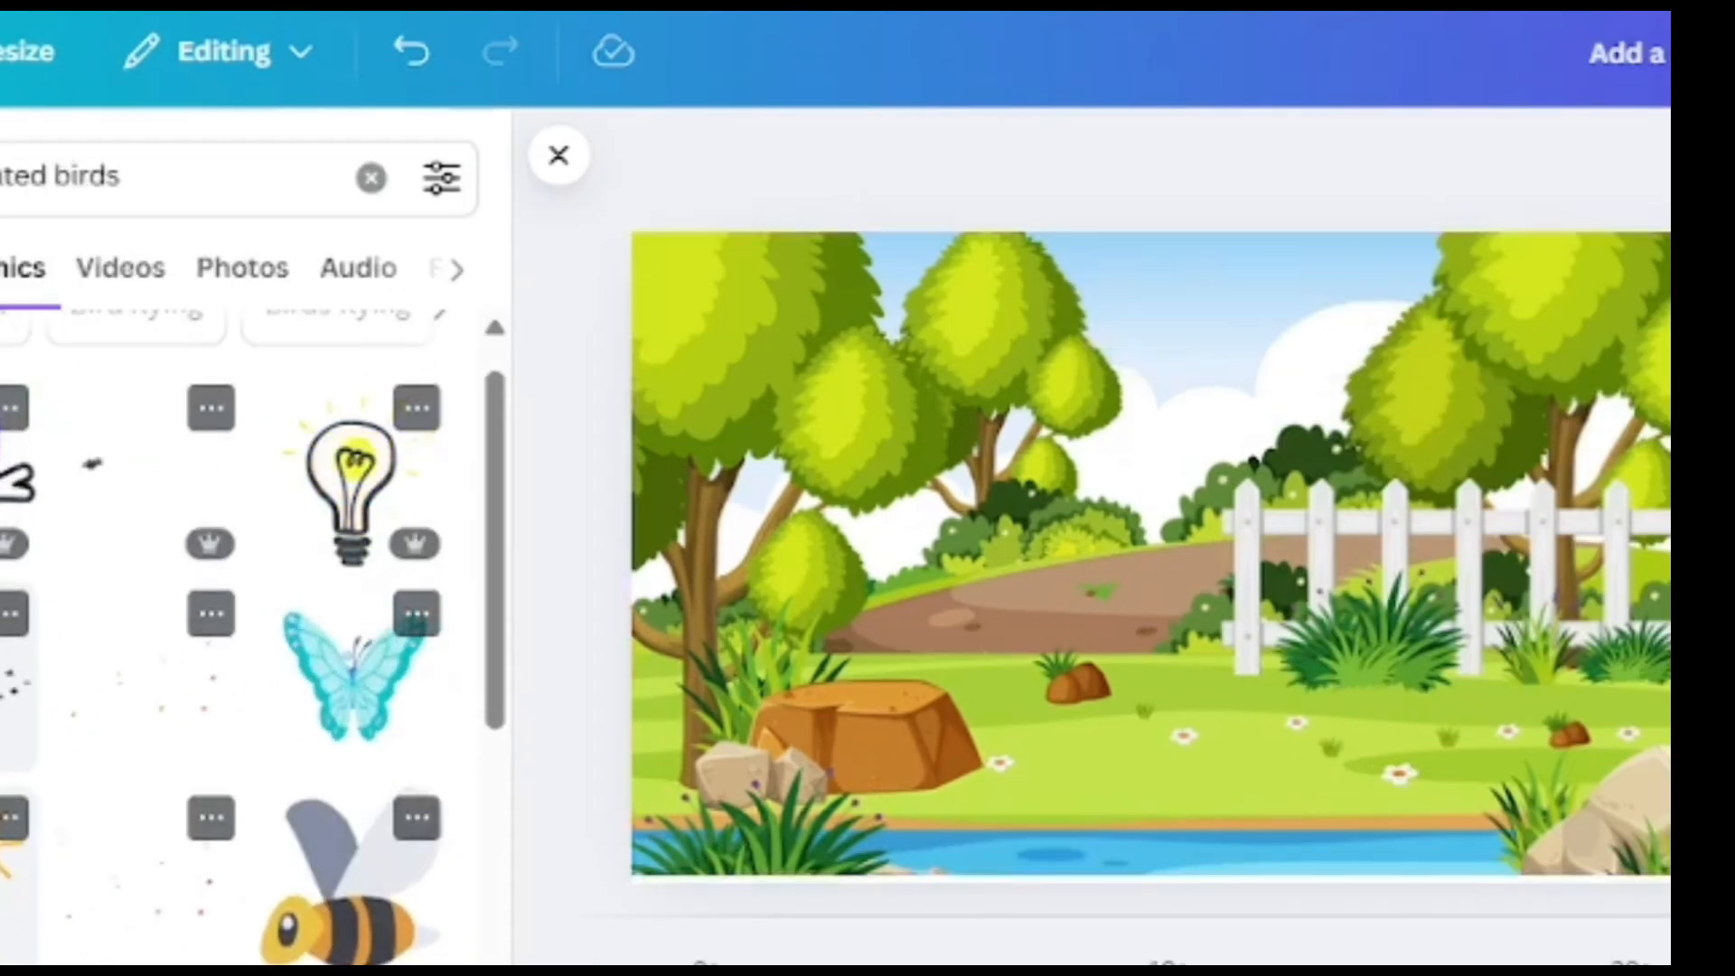
left_click_drag(1471, 820, 1079, 424)
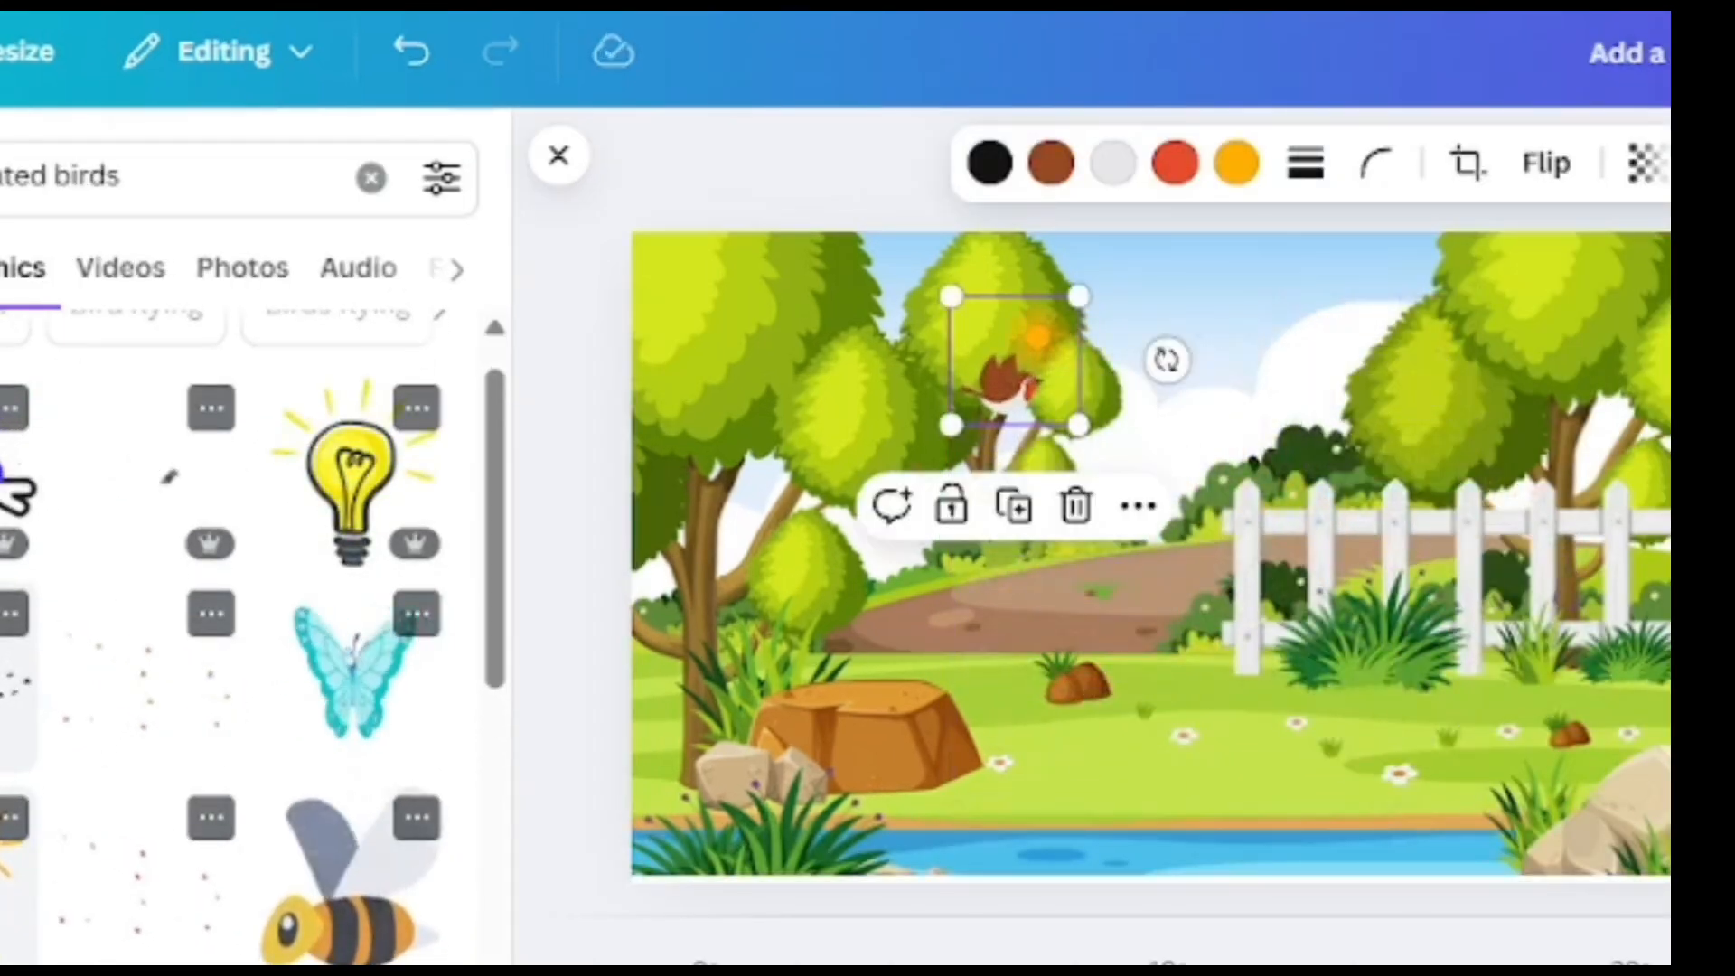
left_click_drag(1014, 360, 1098, 272)
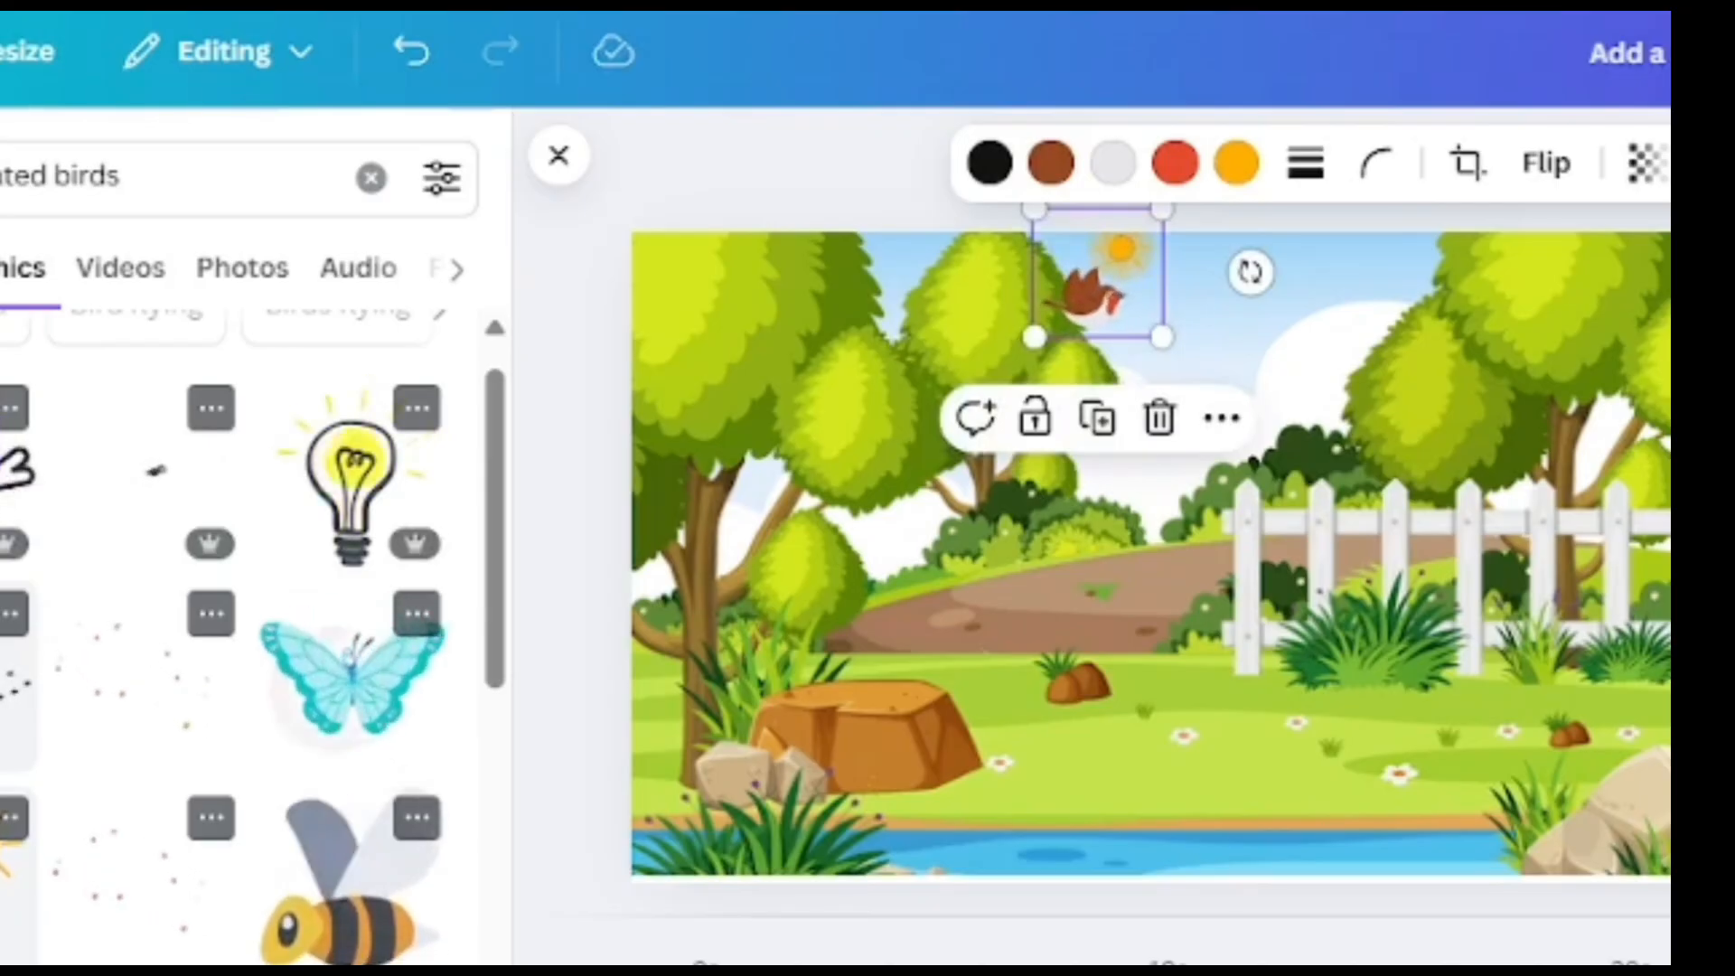
- Add a turquoise butterfly, tilt and shrink it, and place it in the crown of the tree behind the fence
left_click(352, 677)
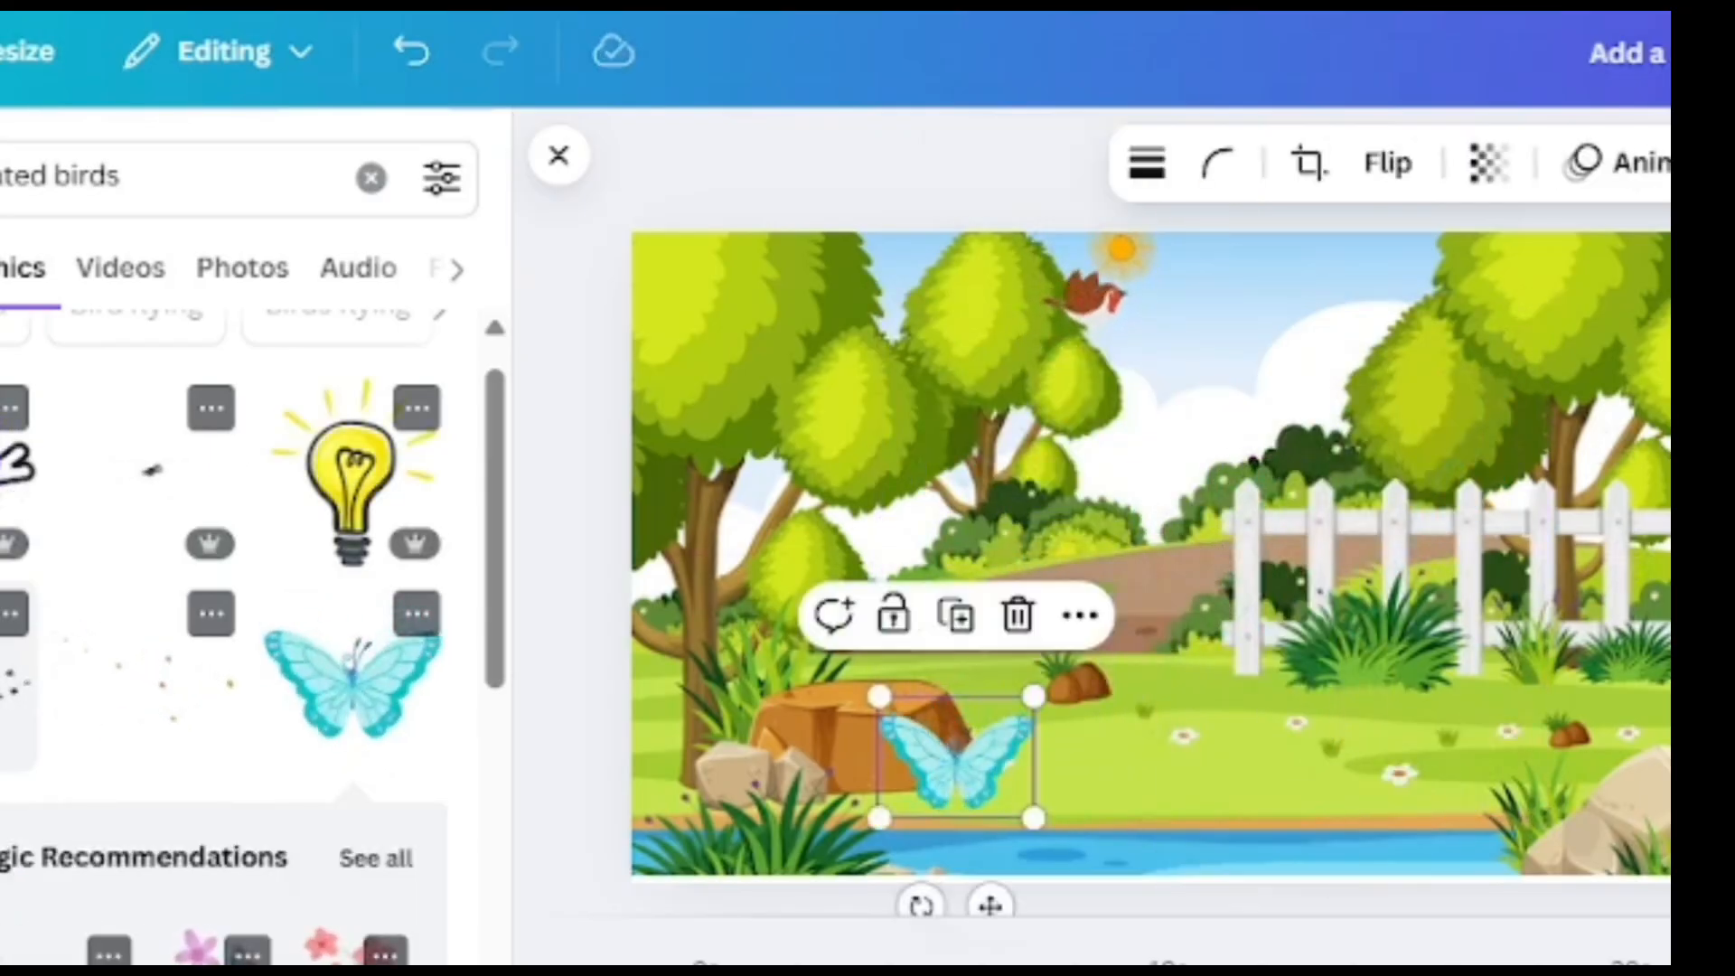
left_click(1388, 163)
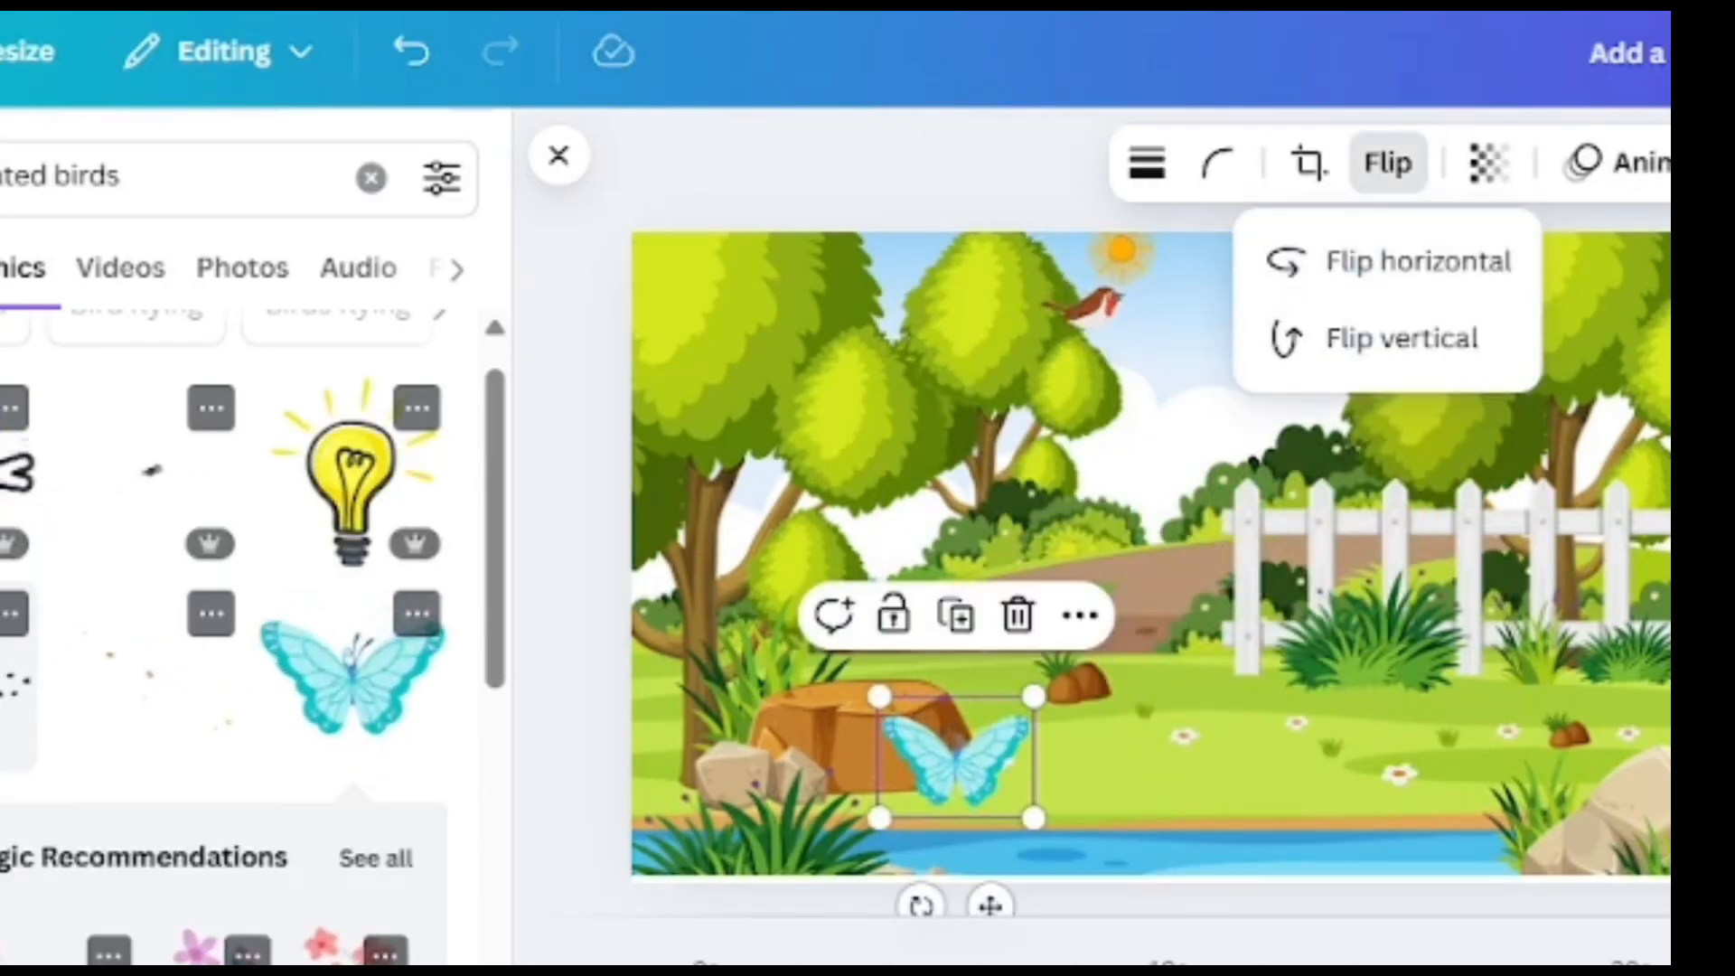
left_click_drag(921, 905, 1104, 789)
left_click_drag(1093, 916, 1094, 844)
left_click_drag(1126, 736, 1530, 269)
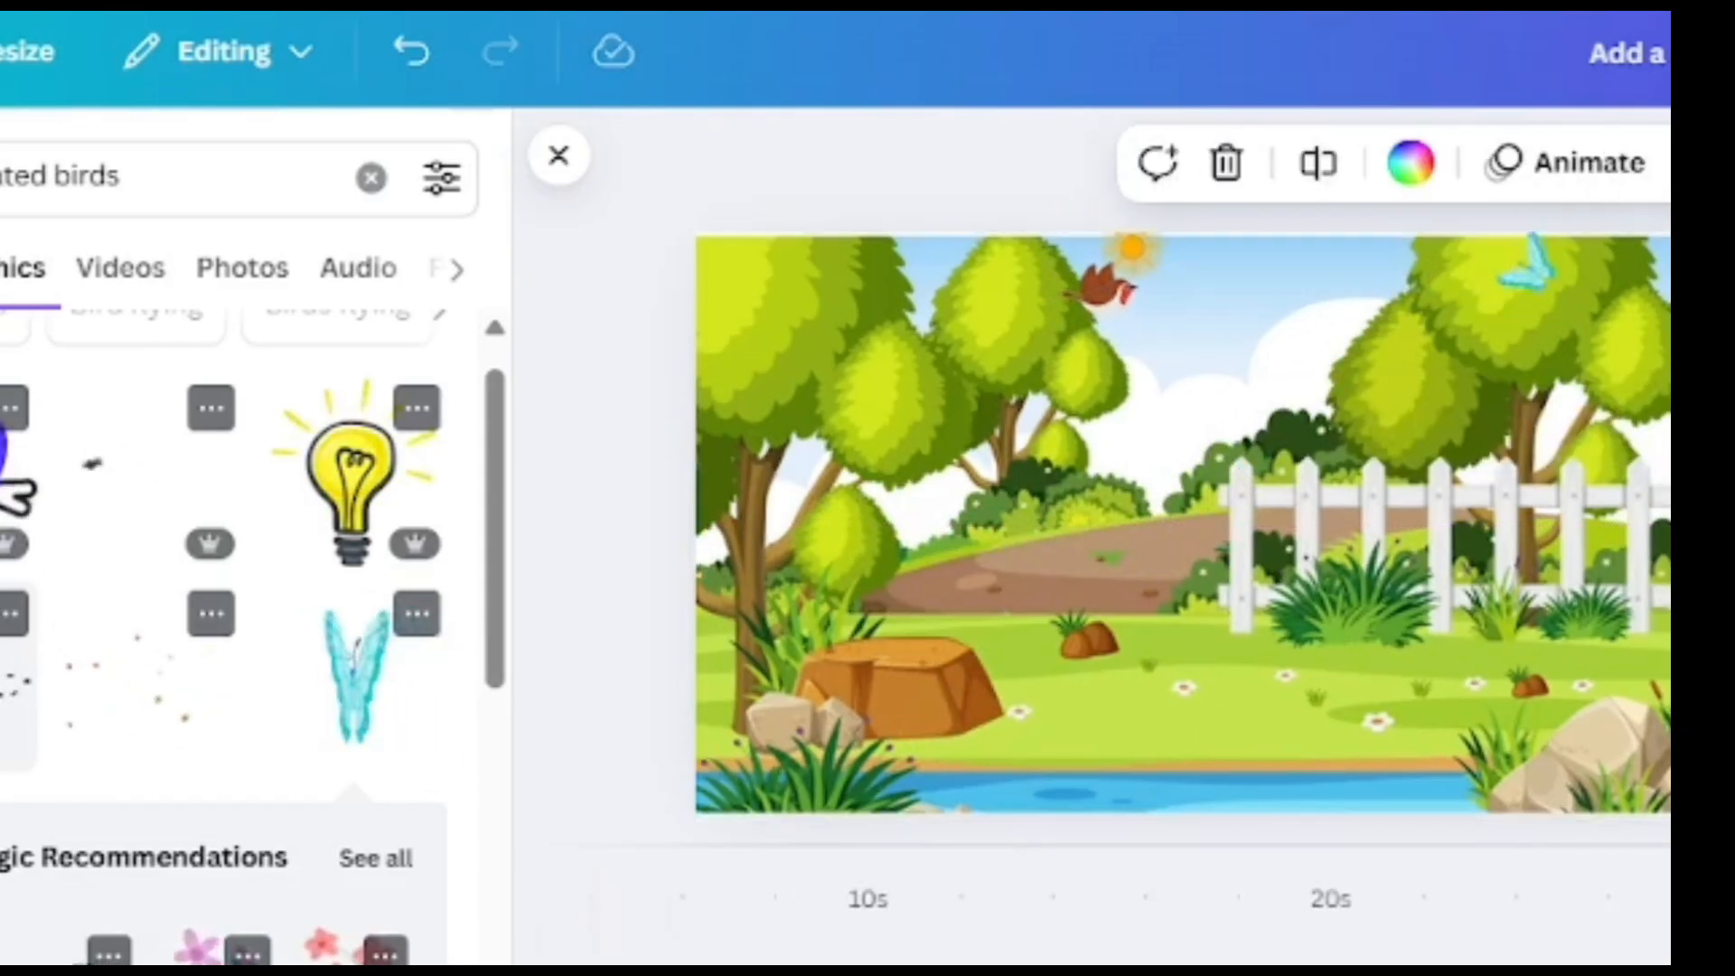
- Add the falling petals graphic enlarged over the whole page, and shrink the pink tulips onto the lawn near the rocks
left_click(135, 674)
left_click_drag(796, 753, 697, 809)
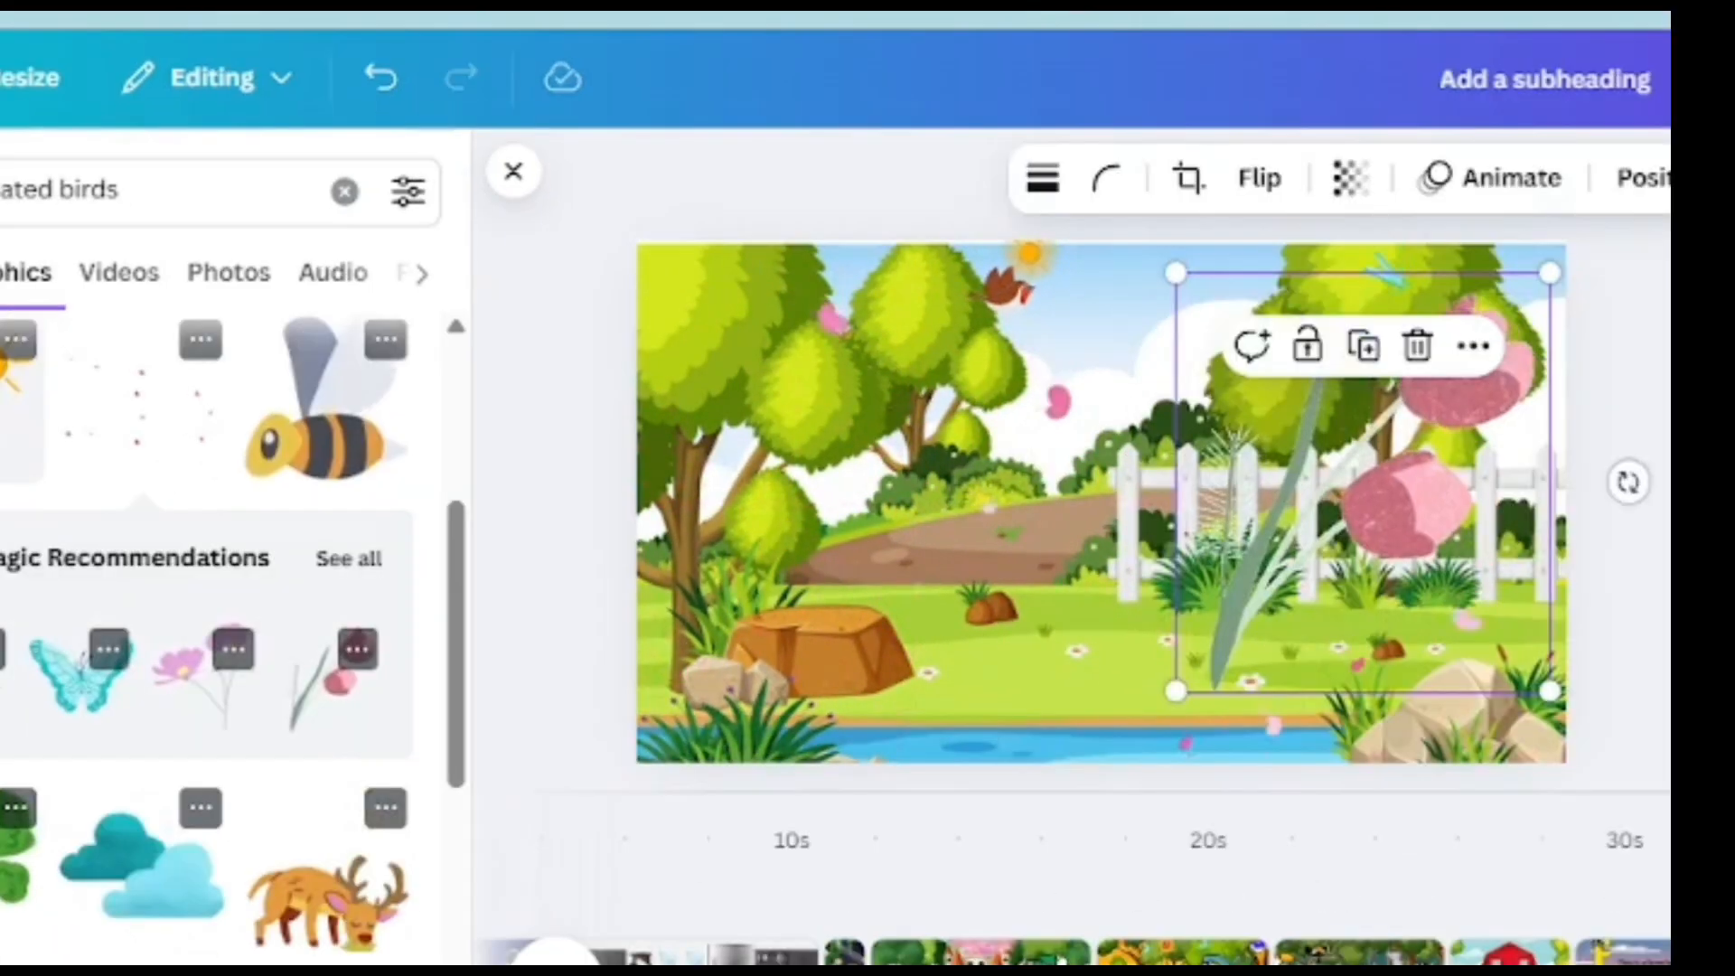
left_click_drag(1549, 273, 1278, 576)
left_click_drag(1227, 633, 1298, 653)
scroll(219, 633, "down", 1)
scroll(220, 633, "up", 1)
- Add two more turquoise butterflies, one just above the fence and one in the far-left tree
left_click(1098, 502)
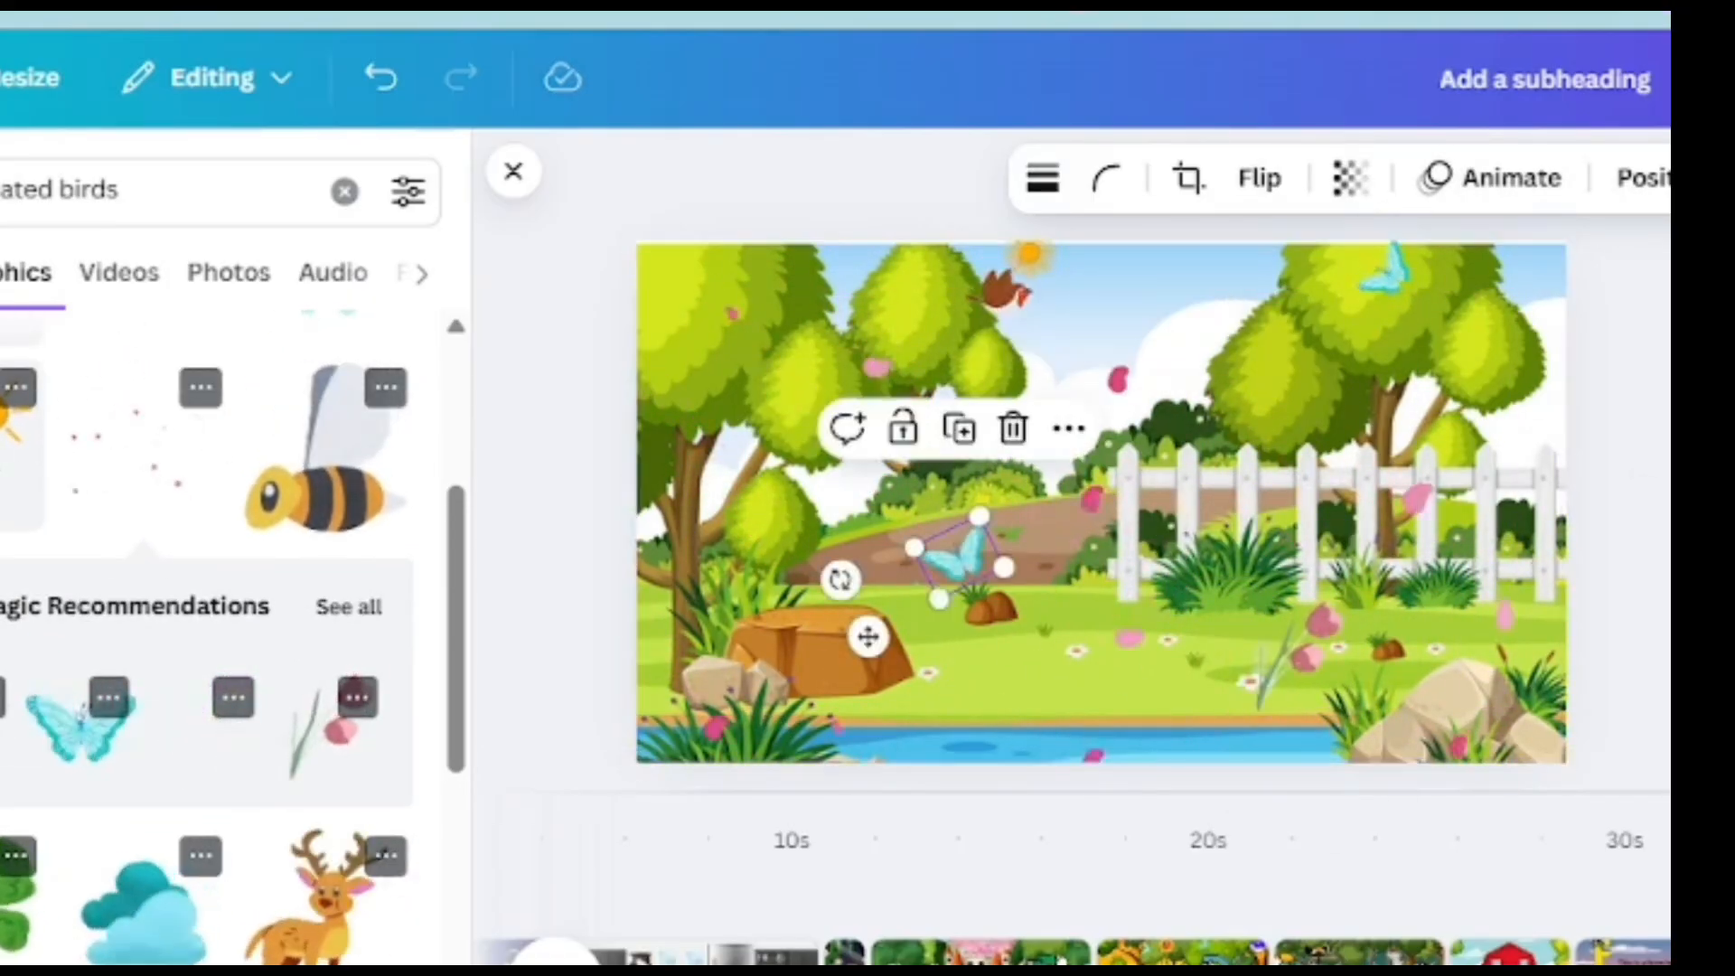
left_click_drag(953, 552, 1258, 390)
key("ctrl+d")
key("Escape")
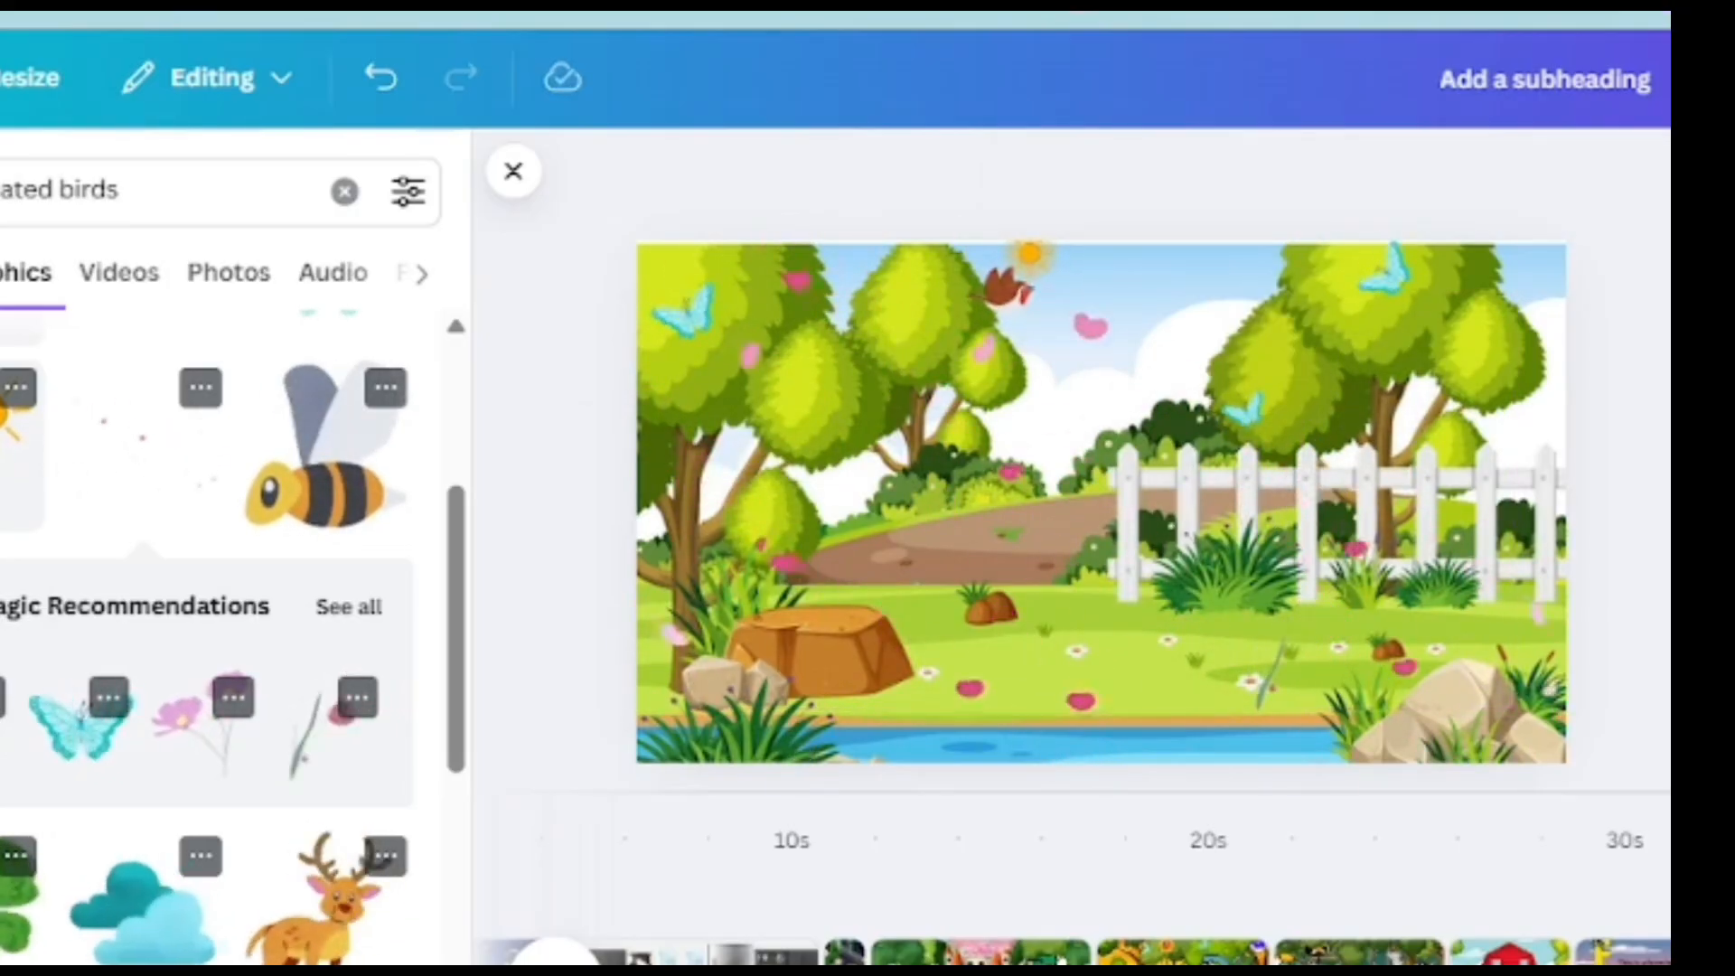
- Add the purple rabbit, shrink it and place it on the grass beside the tree stump
scroll(208, 723, "down", 3)
left_click(338, 818)
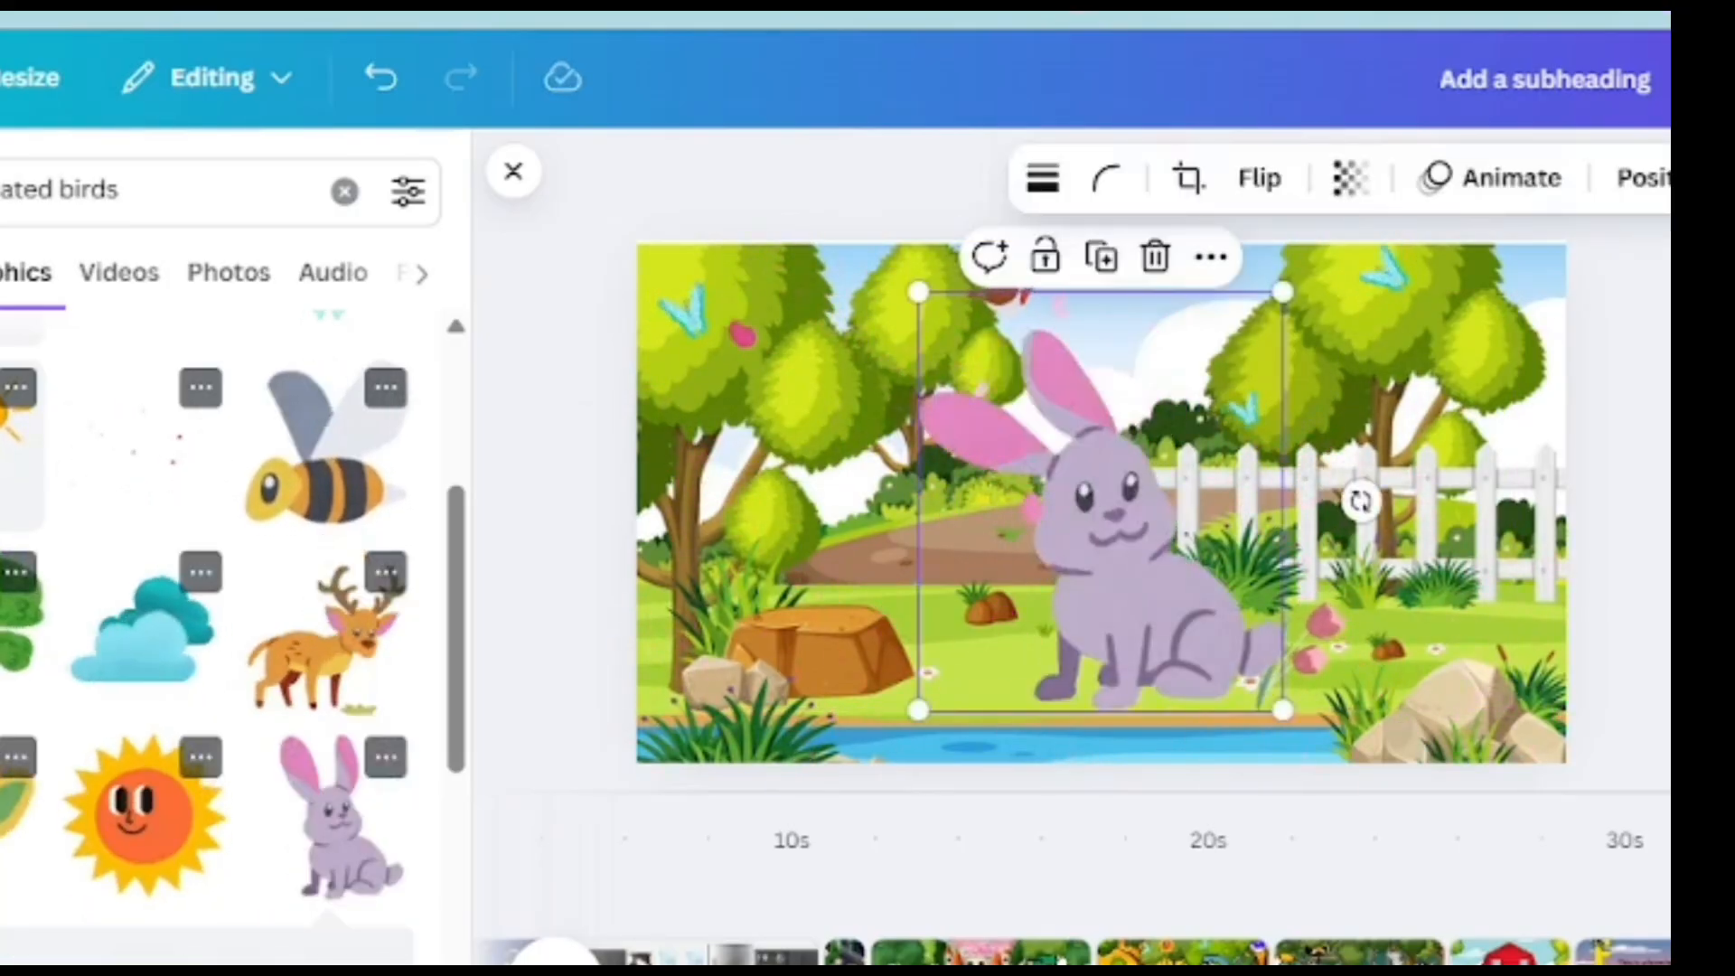
left_click_drag(1362, 290, 980, 634)
key("Escape")
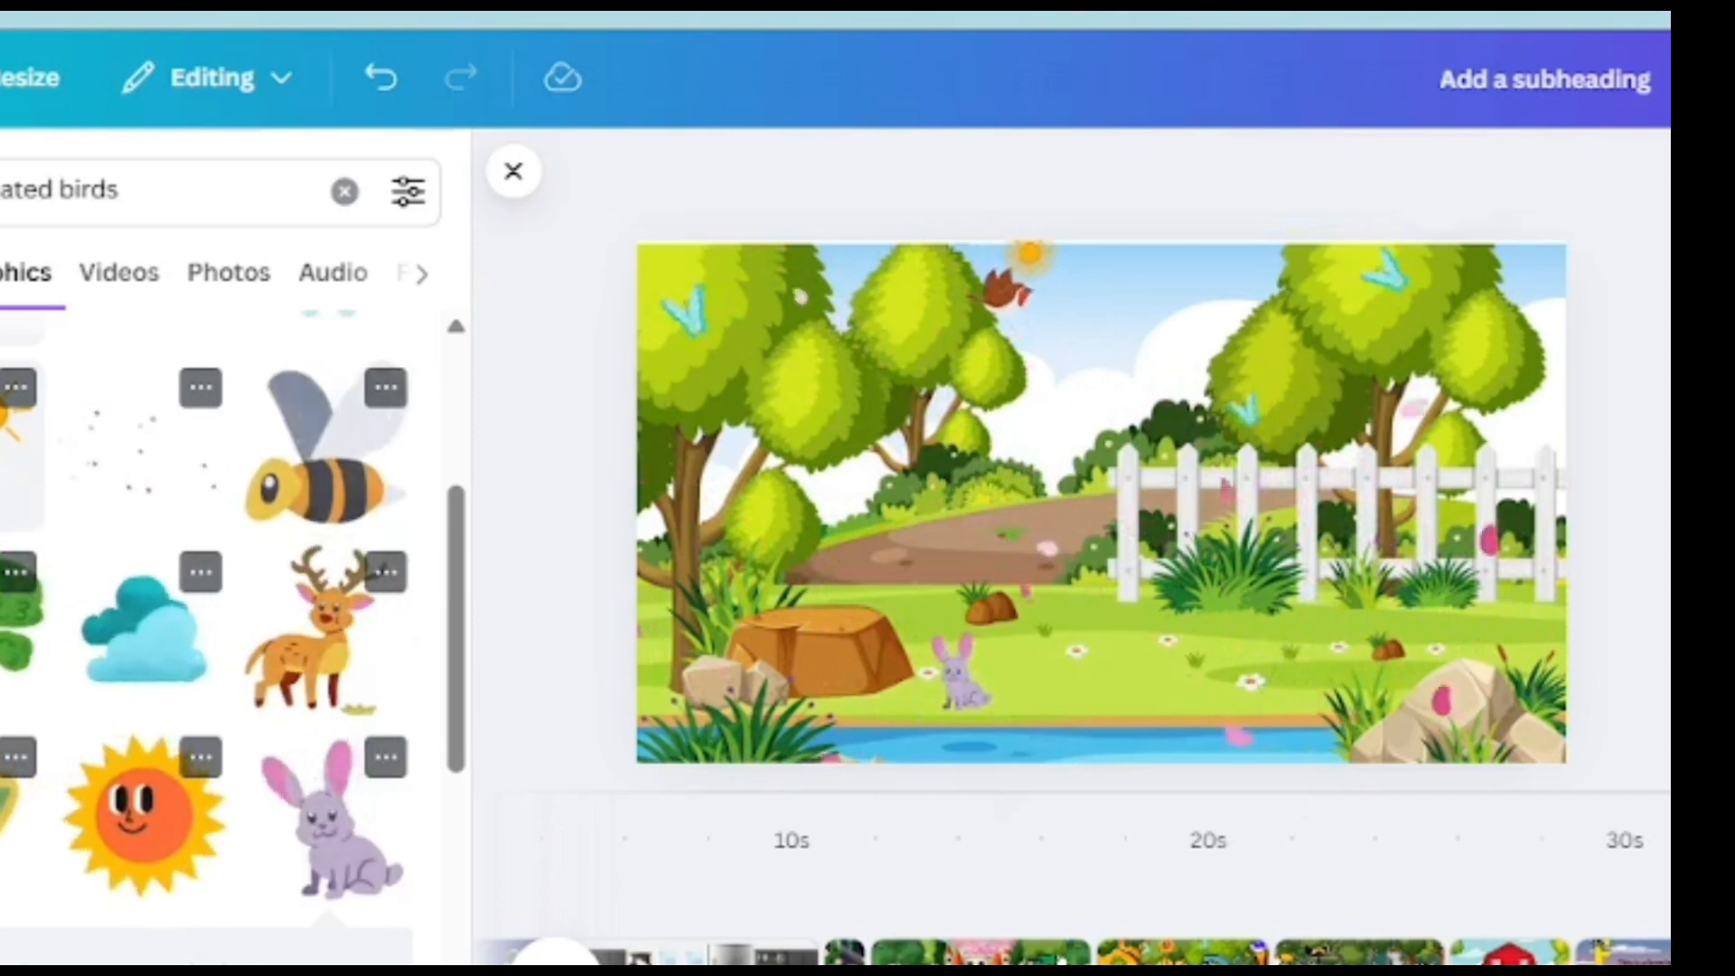
- Replace the graphics search with one for children playing
left_click(107, 190)
left_click(118, 190)
key("BackSpace")
key("BackSpace")
key("BackSpace")
key("BackSpace")
key("BackSpace")
key("BackSpace")
key("BackSpace")
key("BackSpace")
key("BackSpace")
key("BackSpace")
key("BackSpace")
key("BackSpace")
key("BackSpace")
key("BackSpace")
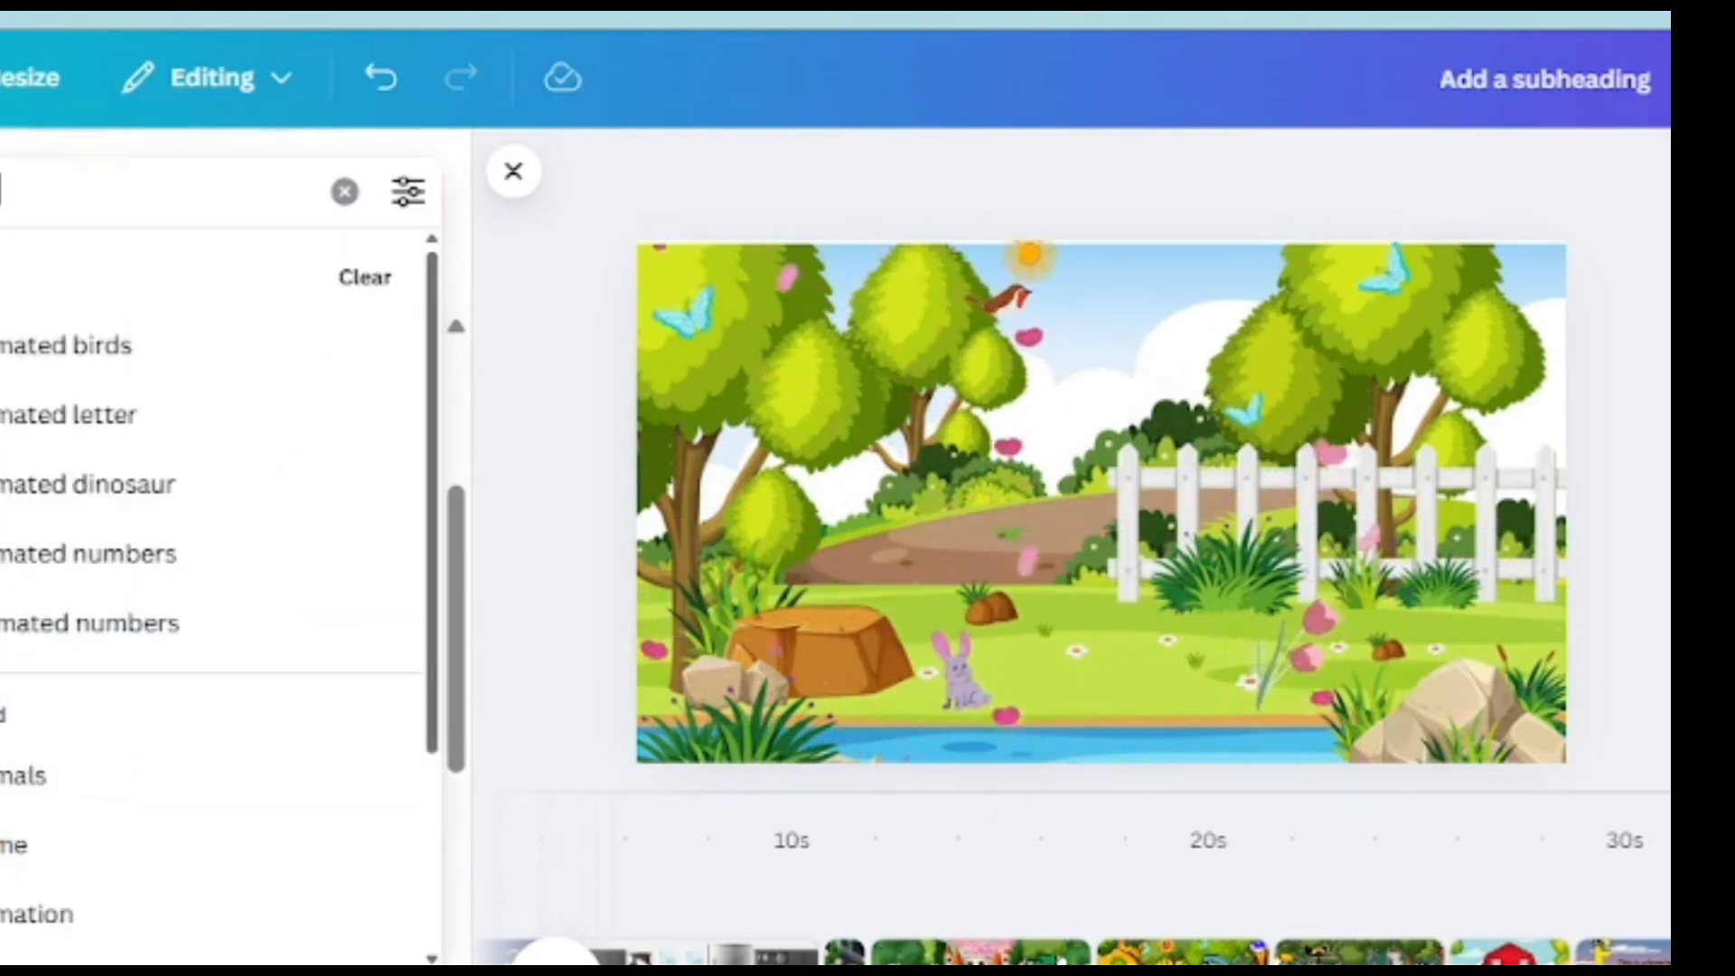
type("children playing")
key("Return")
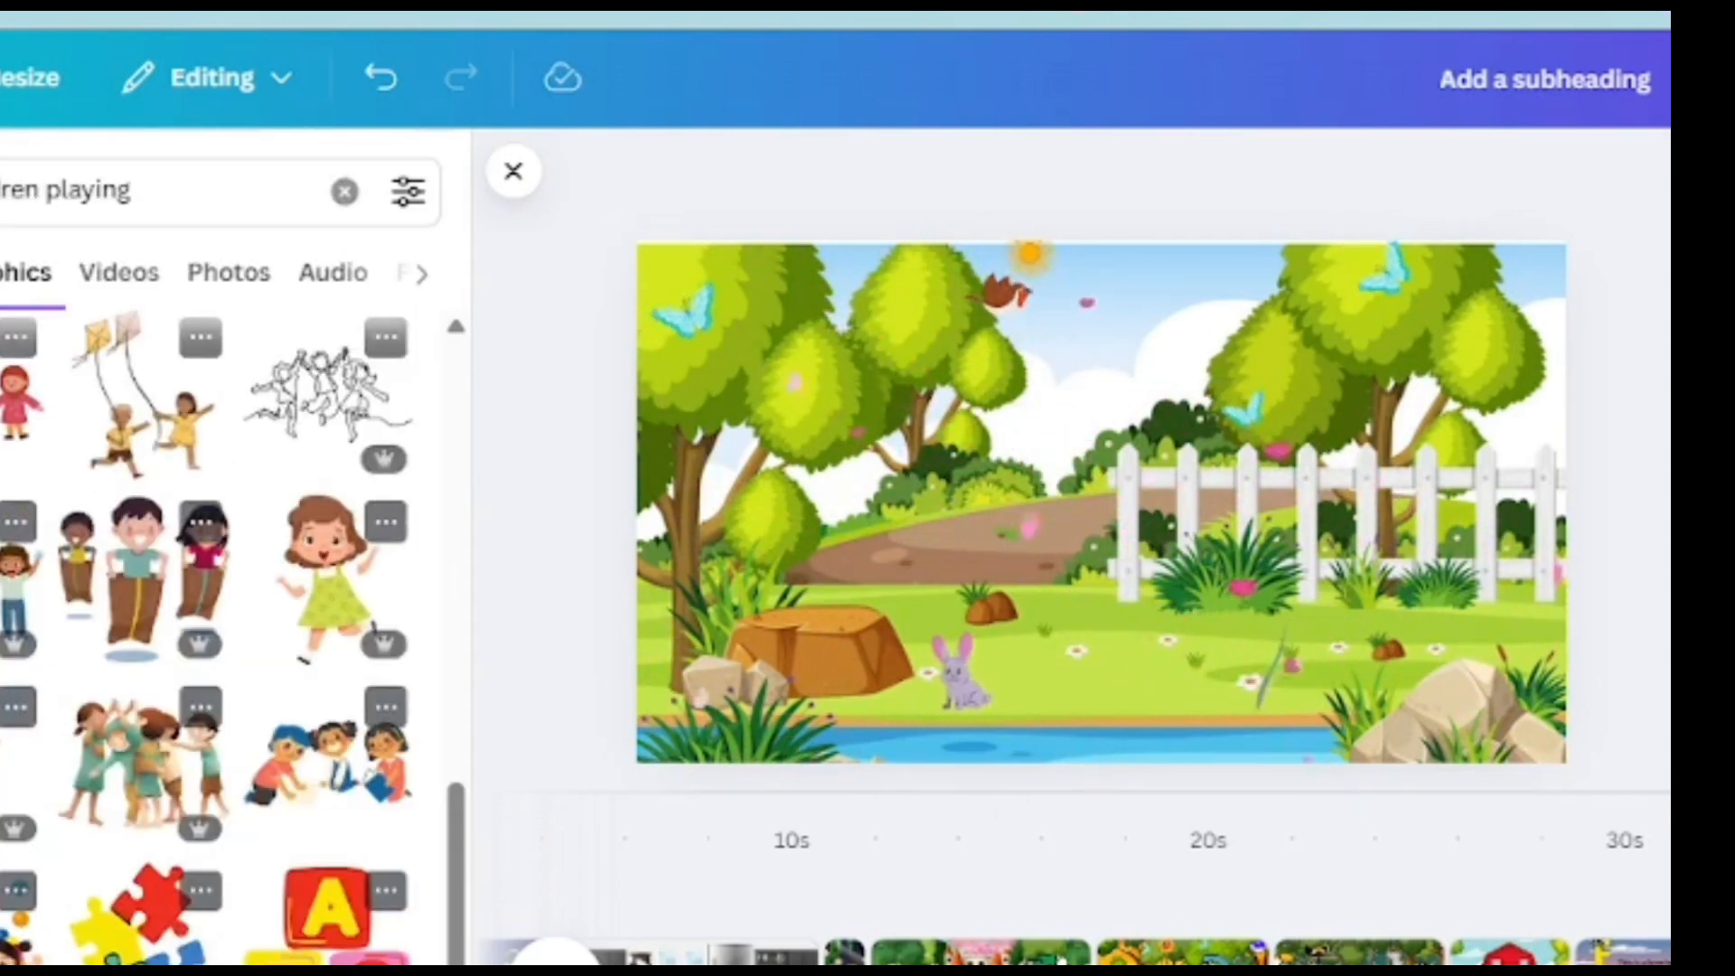
- Add the three girls skipping rope on the lawn before the fence, and shift the tulips closer to the rocks
left_click(15, 432)
left_click_drag(1103, 499, 1144, 569)
key("Escape")
left_click(1144, 586)
left_click(1306, 660)
left_click_drag(1306, 659, 1315, 661)
- Raise the skipping girls slightly and move the rabbit closer to the tree stump
left_click(1144, 569)
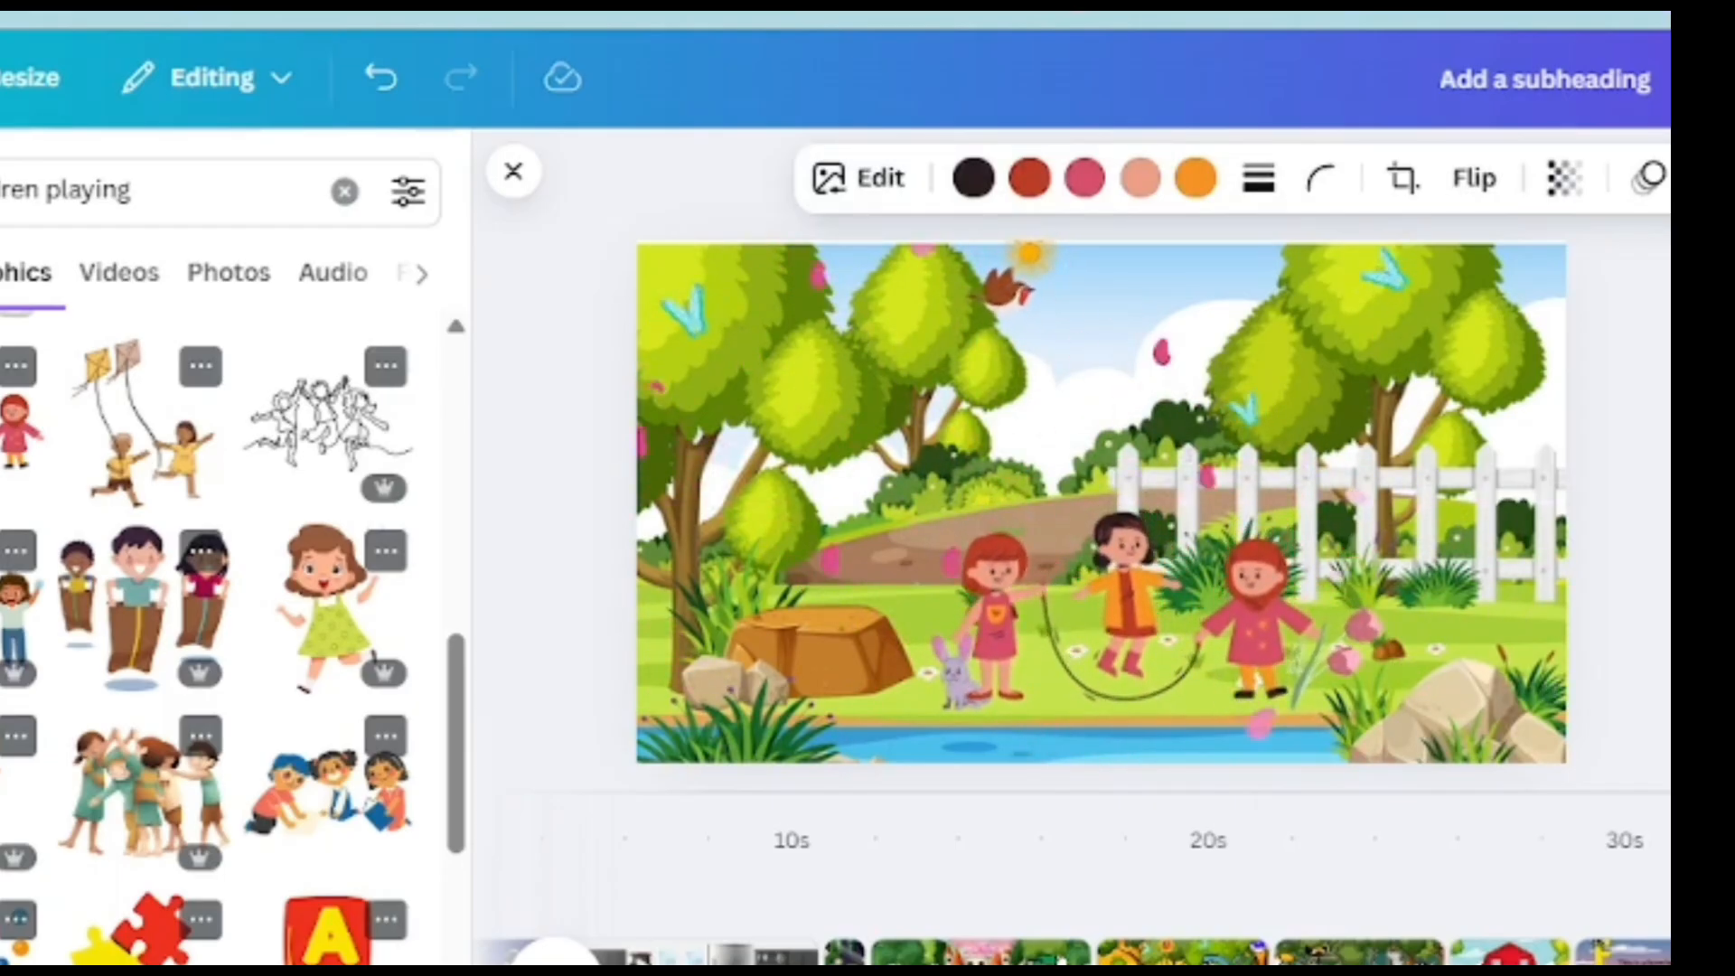
left_click_drag(1144, 569, 1144, 545)
left_click(962, 676)
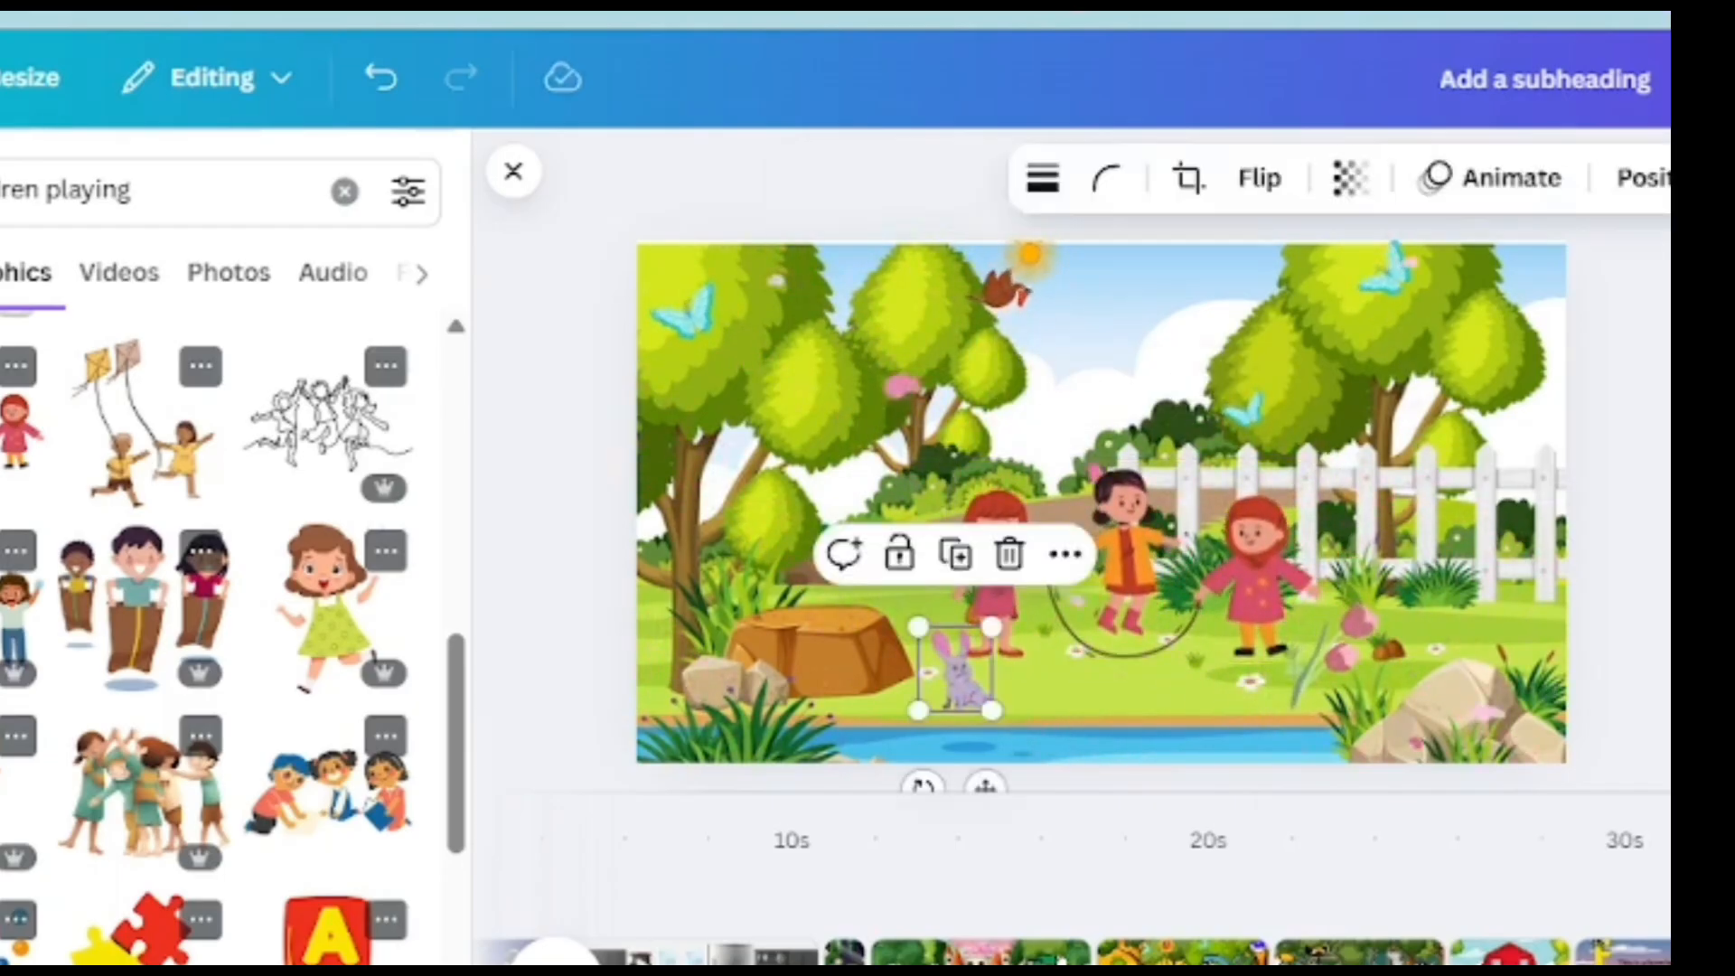
left_click_drag(961, 676, 956, 676)
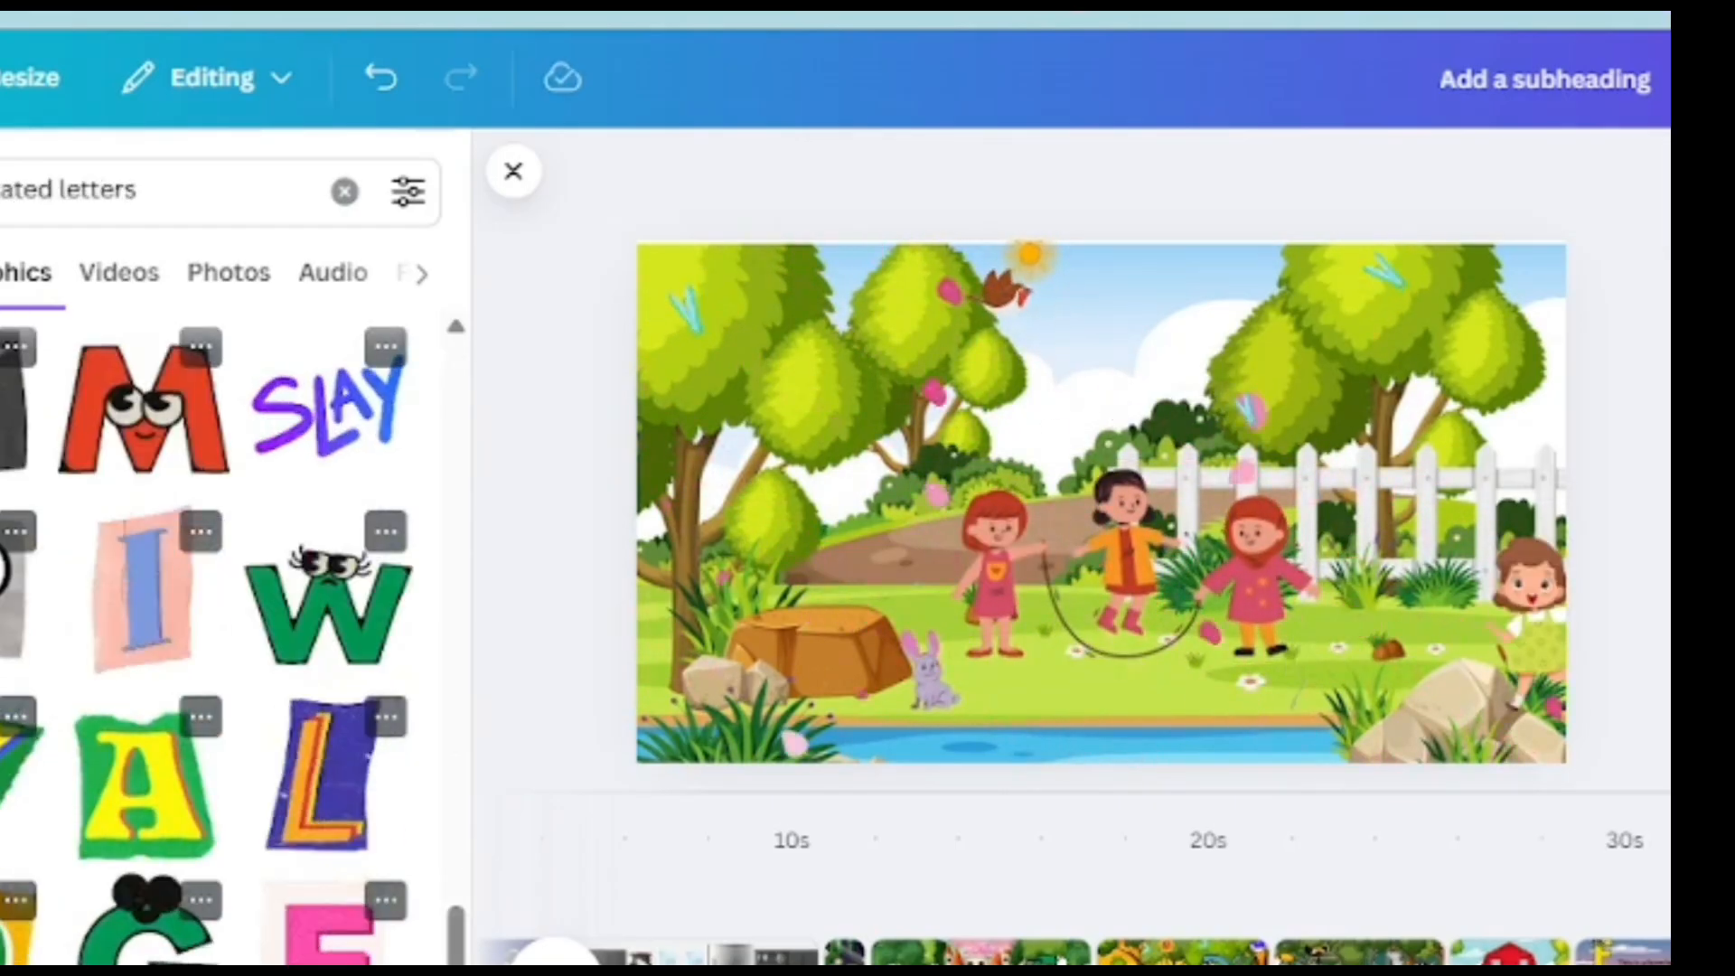
- Add the green animated letter G, shrink it and place it in the sky above the skipping girls
left_click(145, 922)
left_click_drag(1299, 764, 1136, 712)
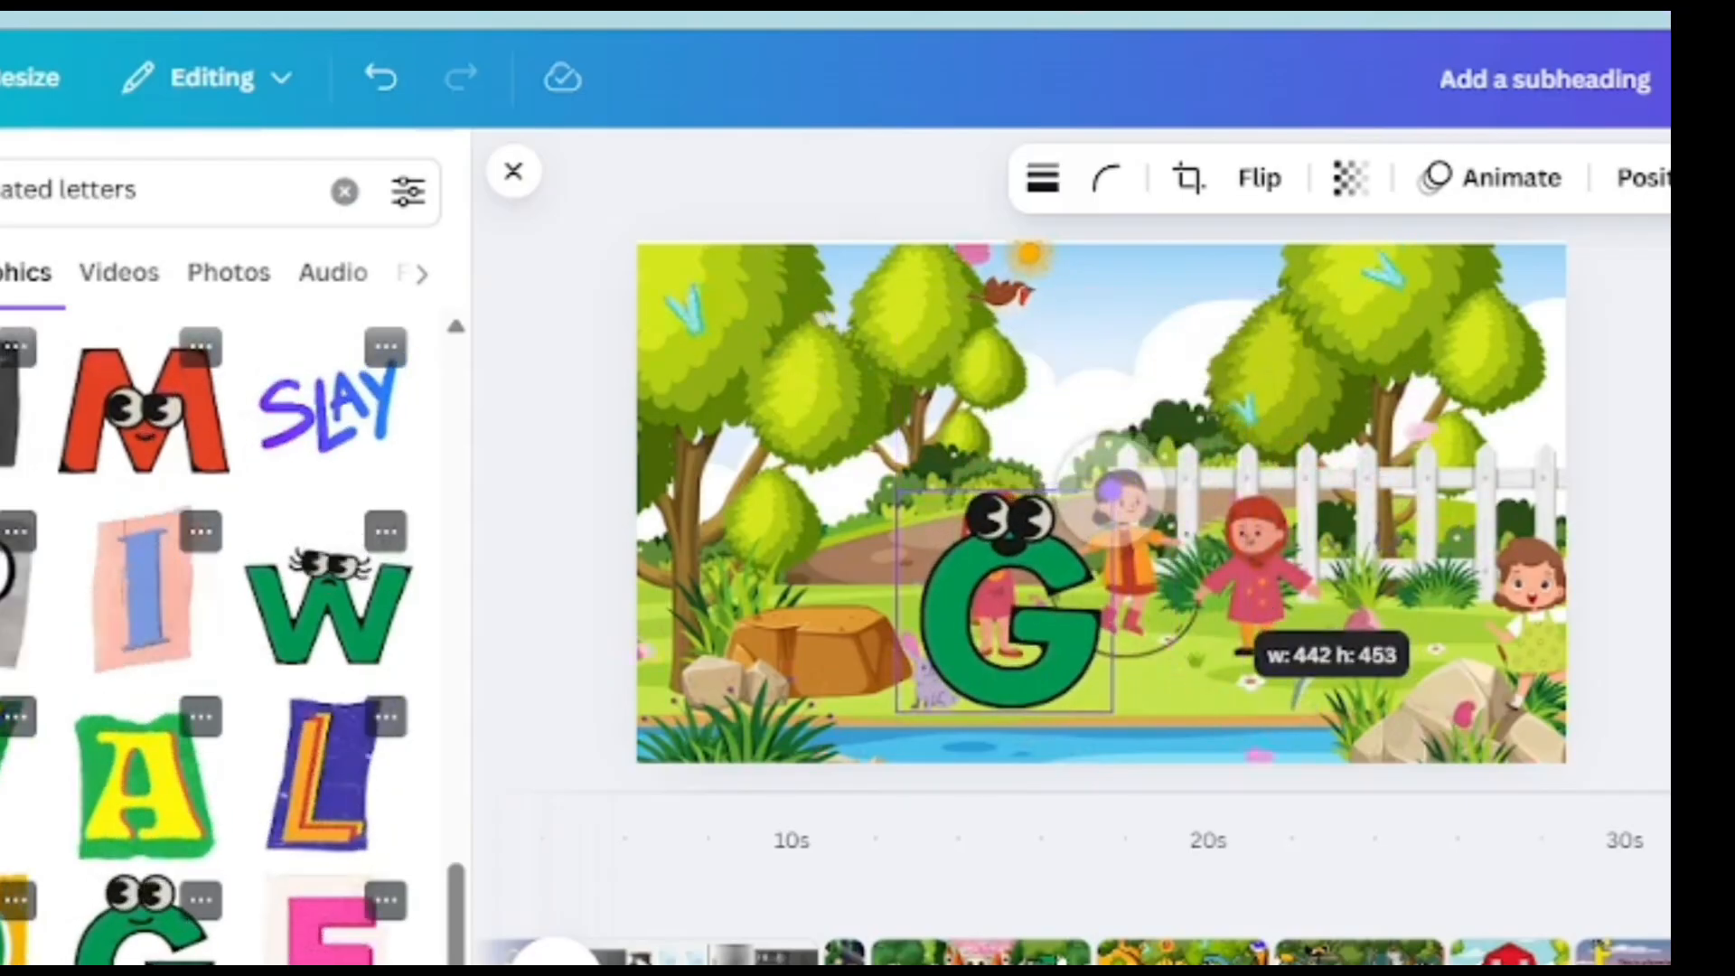
left_click_drag(1067, 560, 1184, 311)
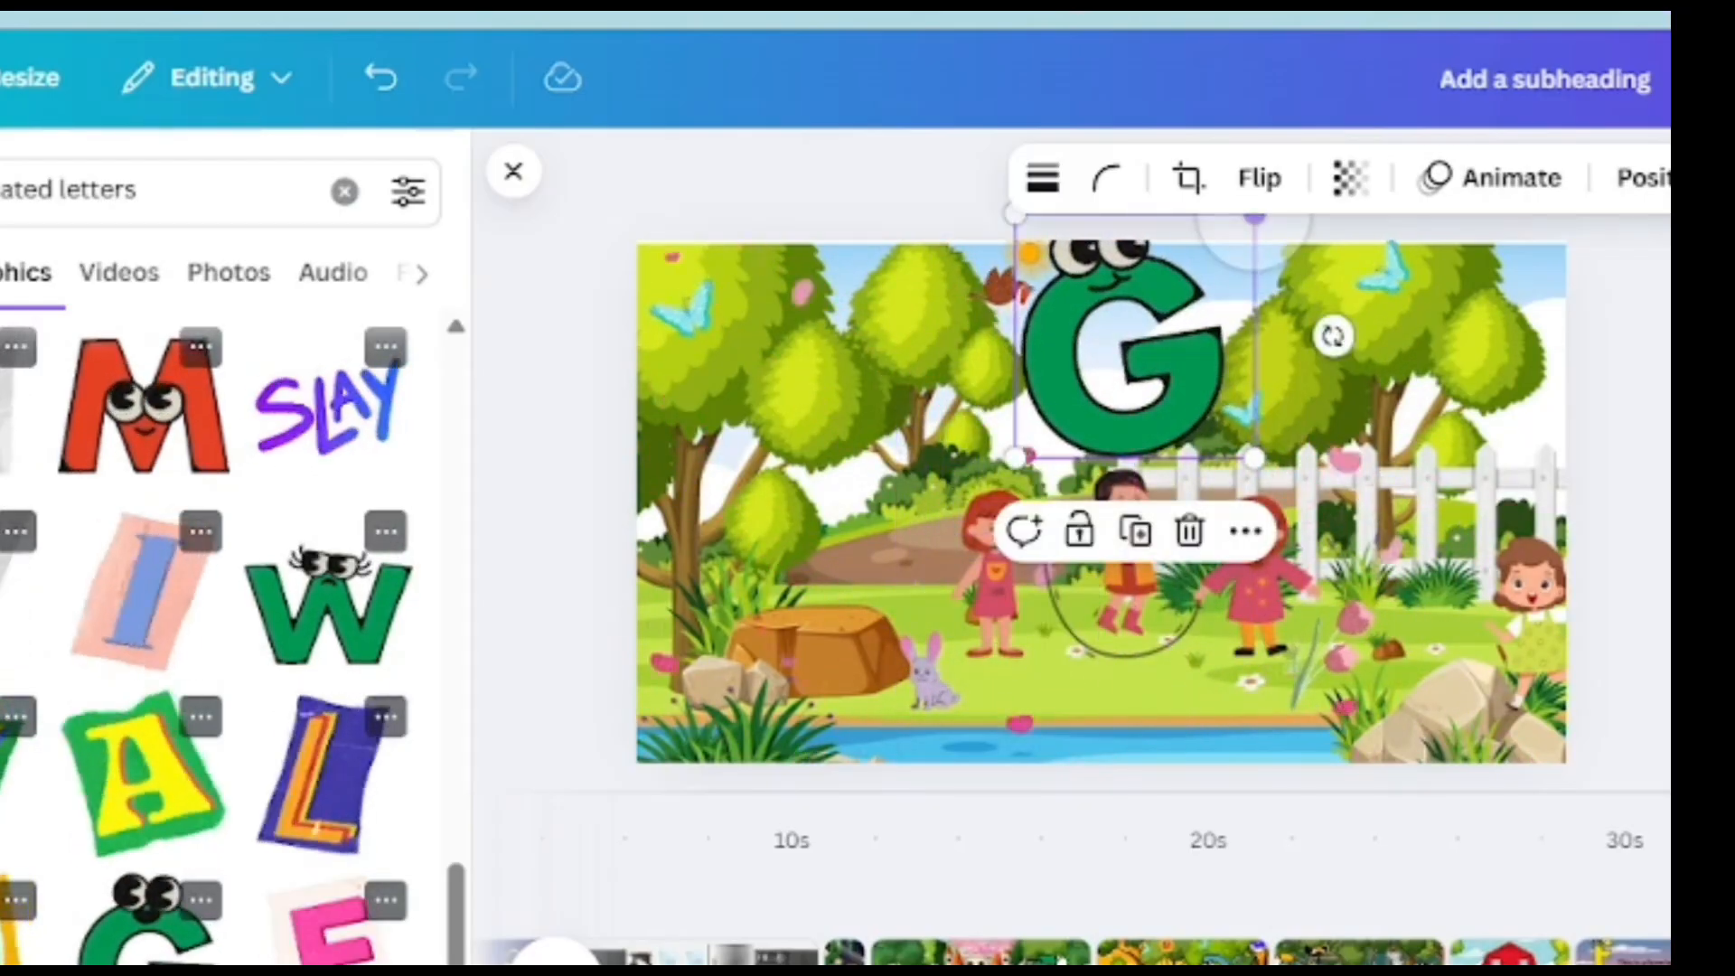
left_click_drag(1255, 217, 1196, 272)
key("Escape")
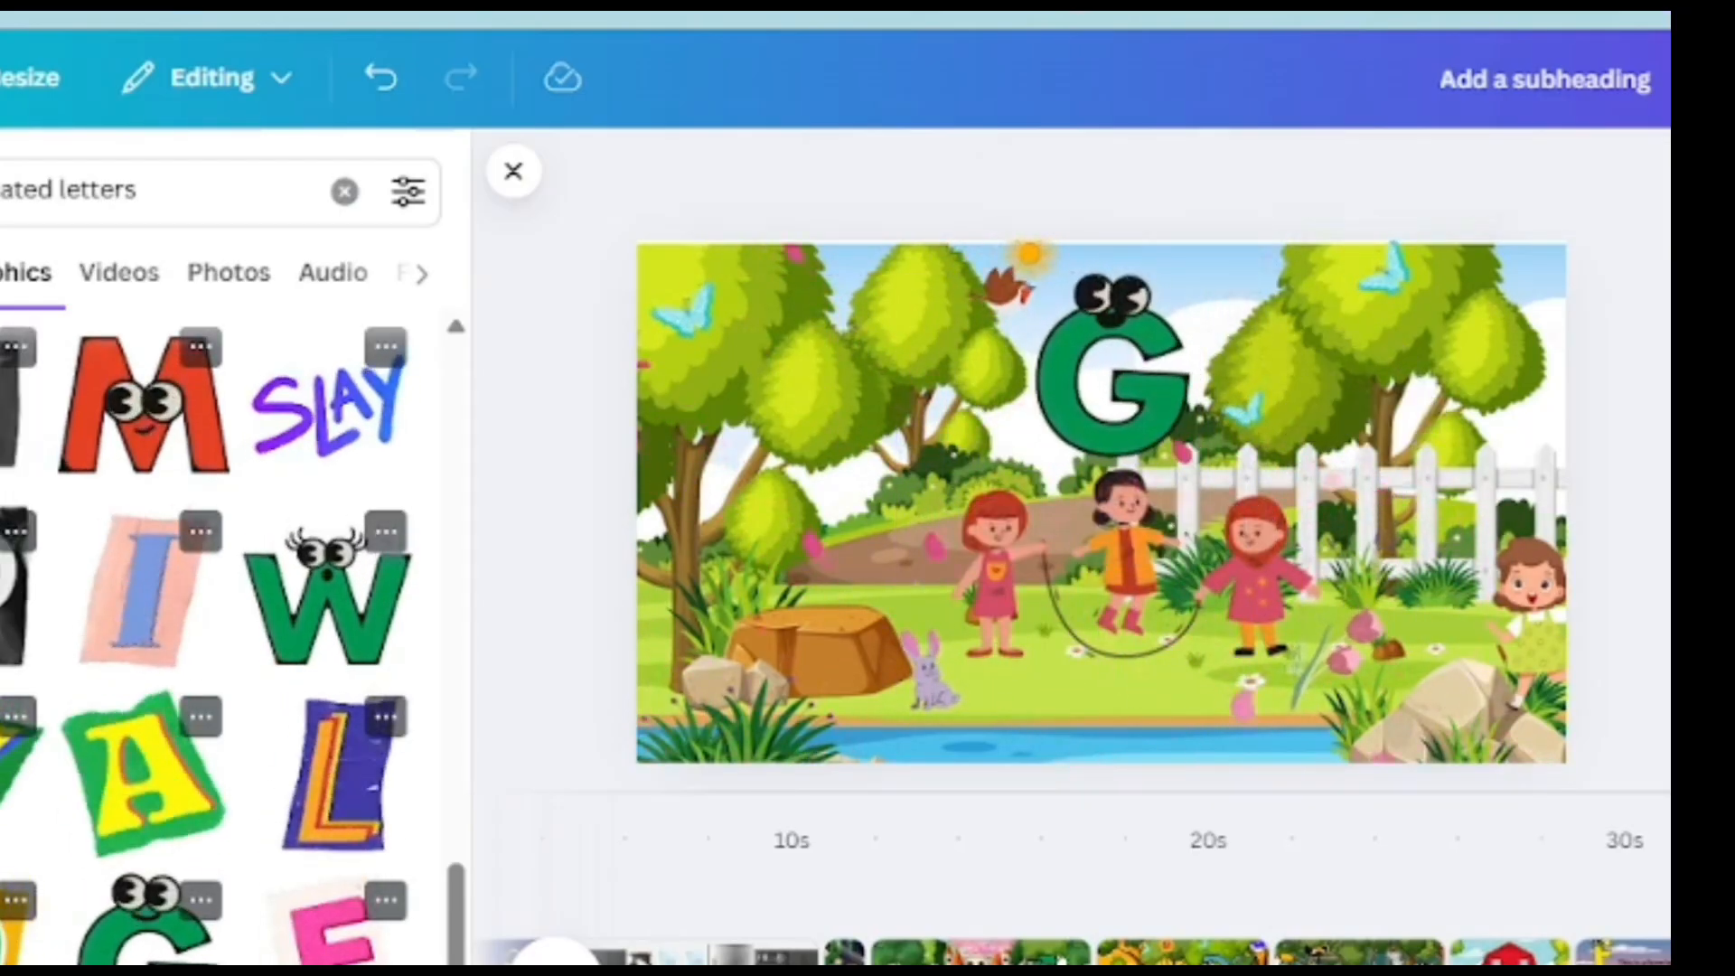
- Add the bold caption "is for Garden, the land is green." beside the letter G and apply the Shift animation to it
key("t")
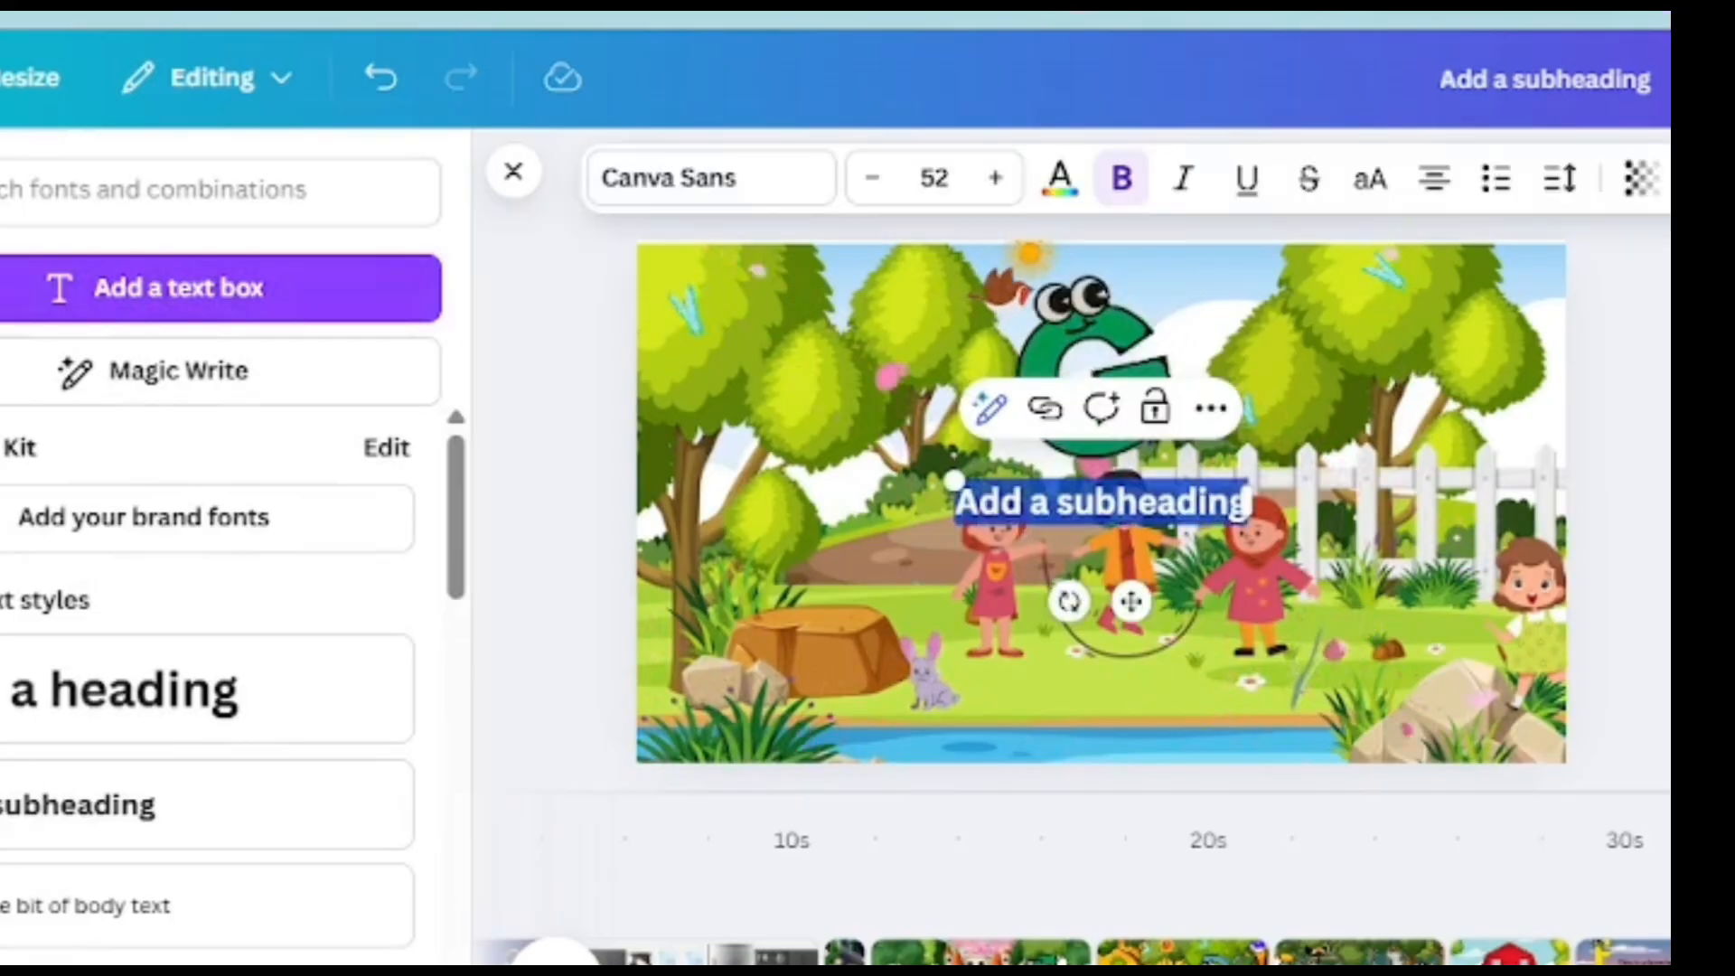
key("BackSpace")
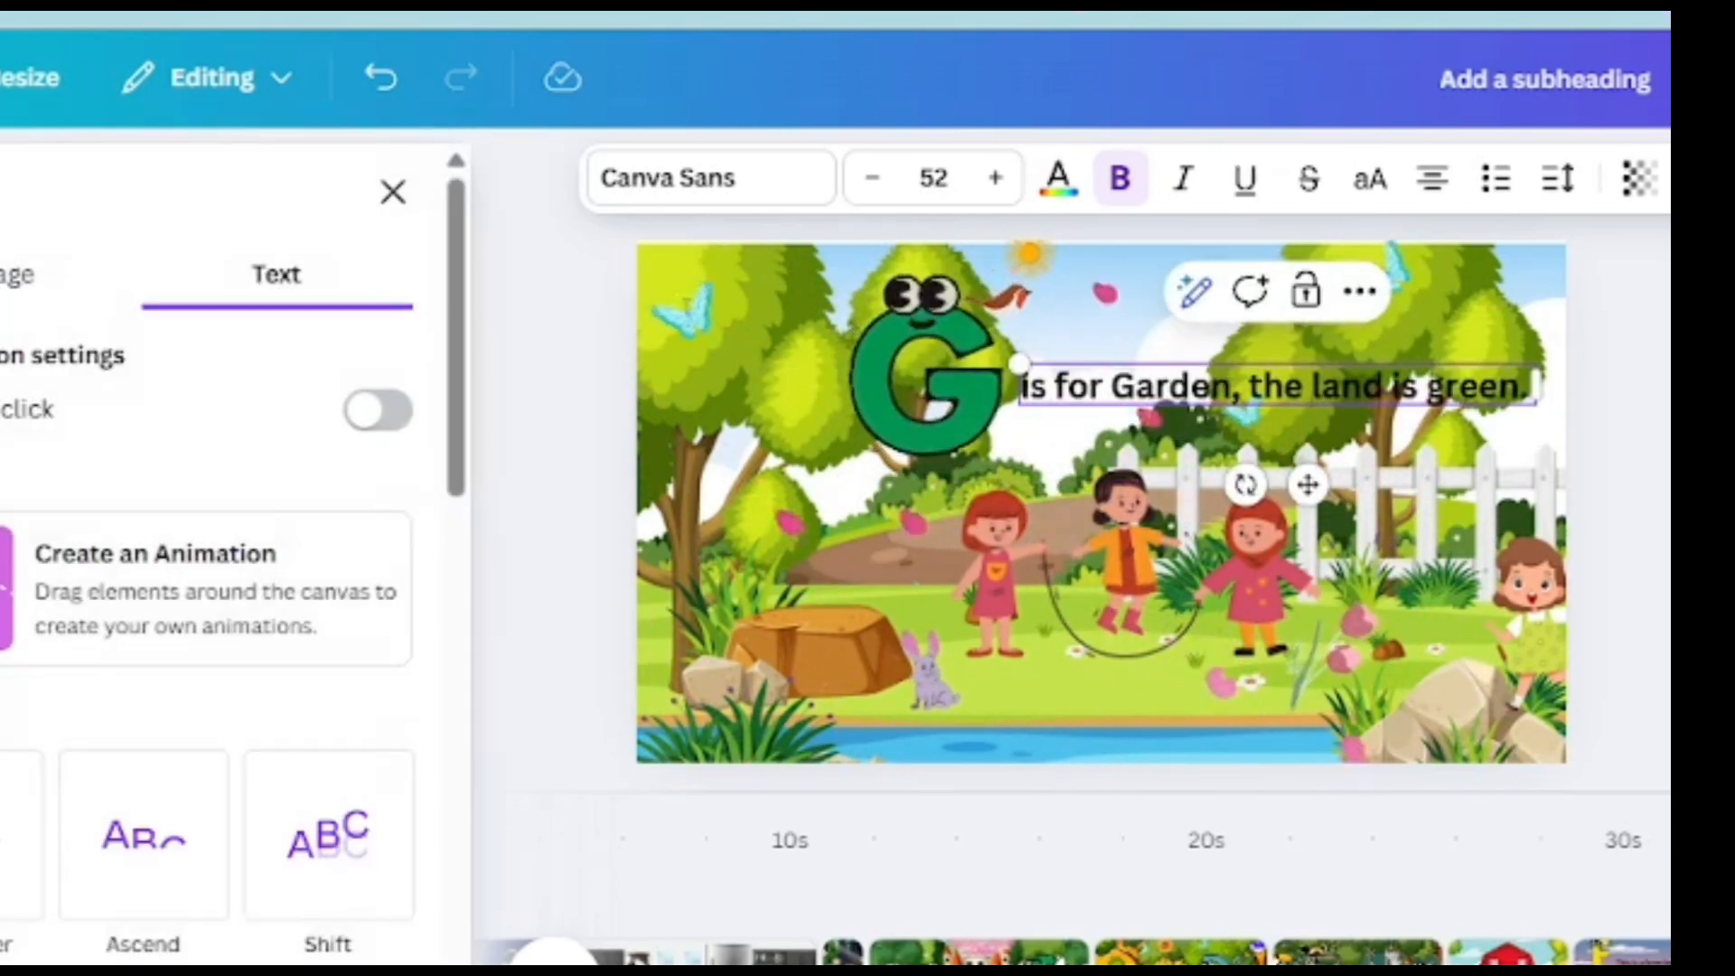
left_click(328, 833)
- Apply an animation to the graphic of the three girls skipping rope
left_click(1134, 560)
scroll(219, 588, "down", 1)
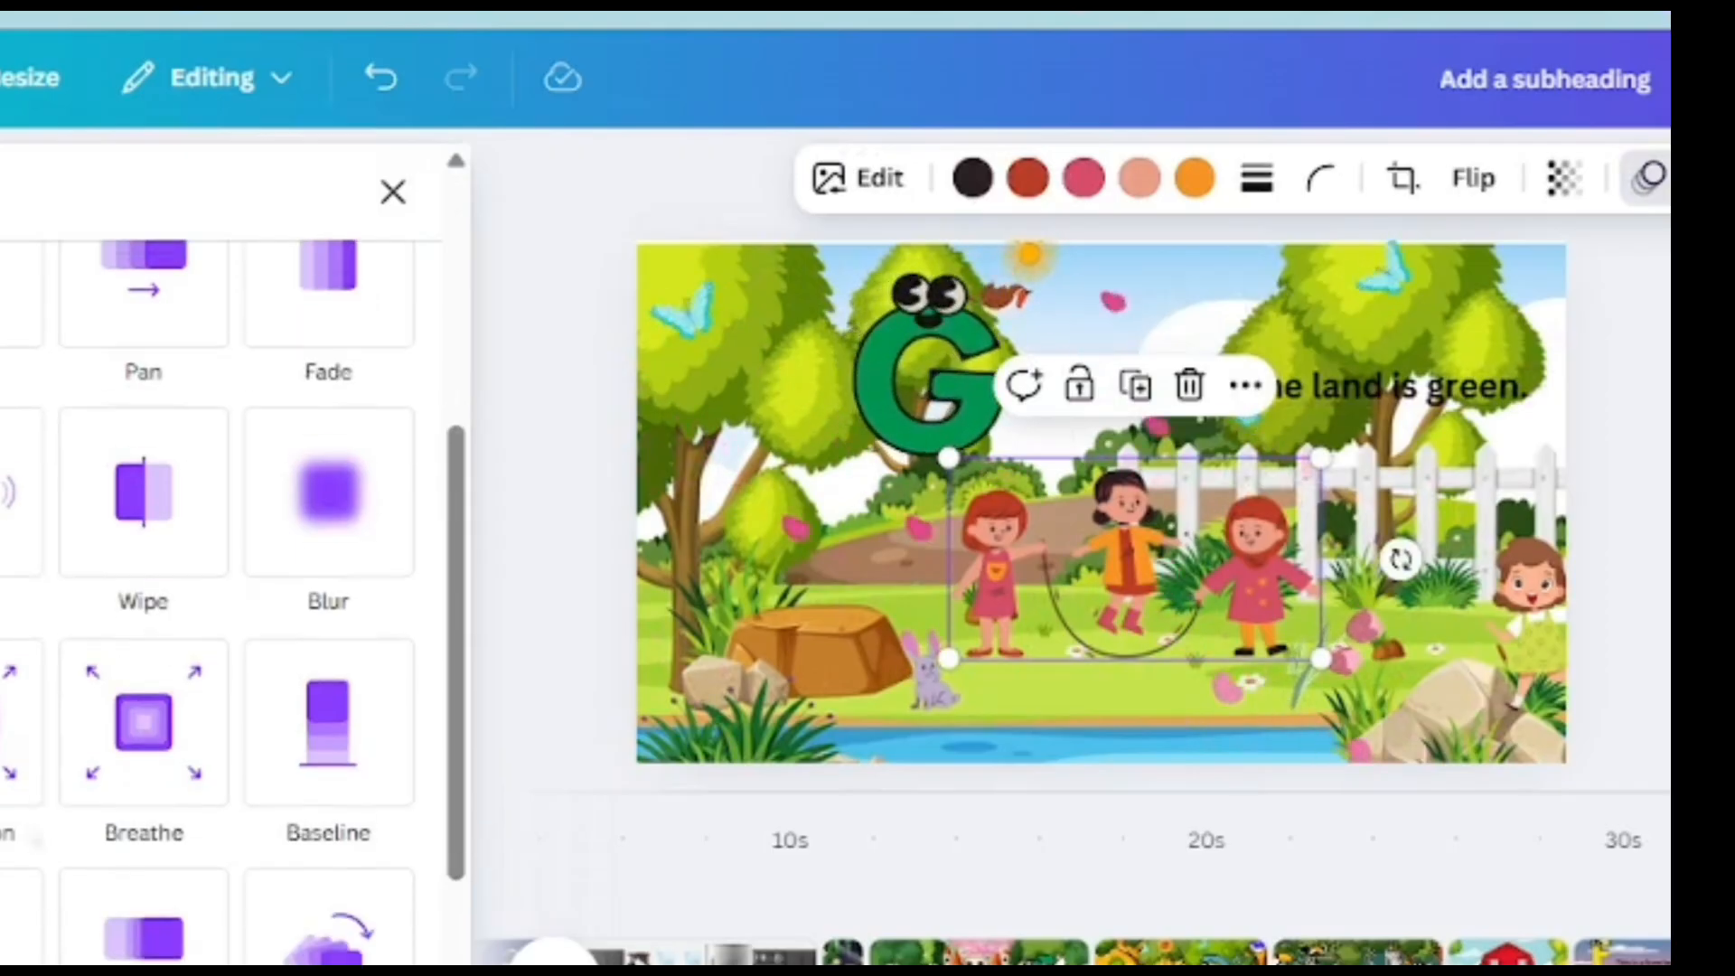
scroll(219, 587, "up", 1)
left_click(20, 575)
- Create a custom motion path that moves the girl in the green dress toward the skipping girls
left_click(1529, 614)
scroll(220, 542, "up", 3)
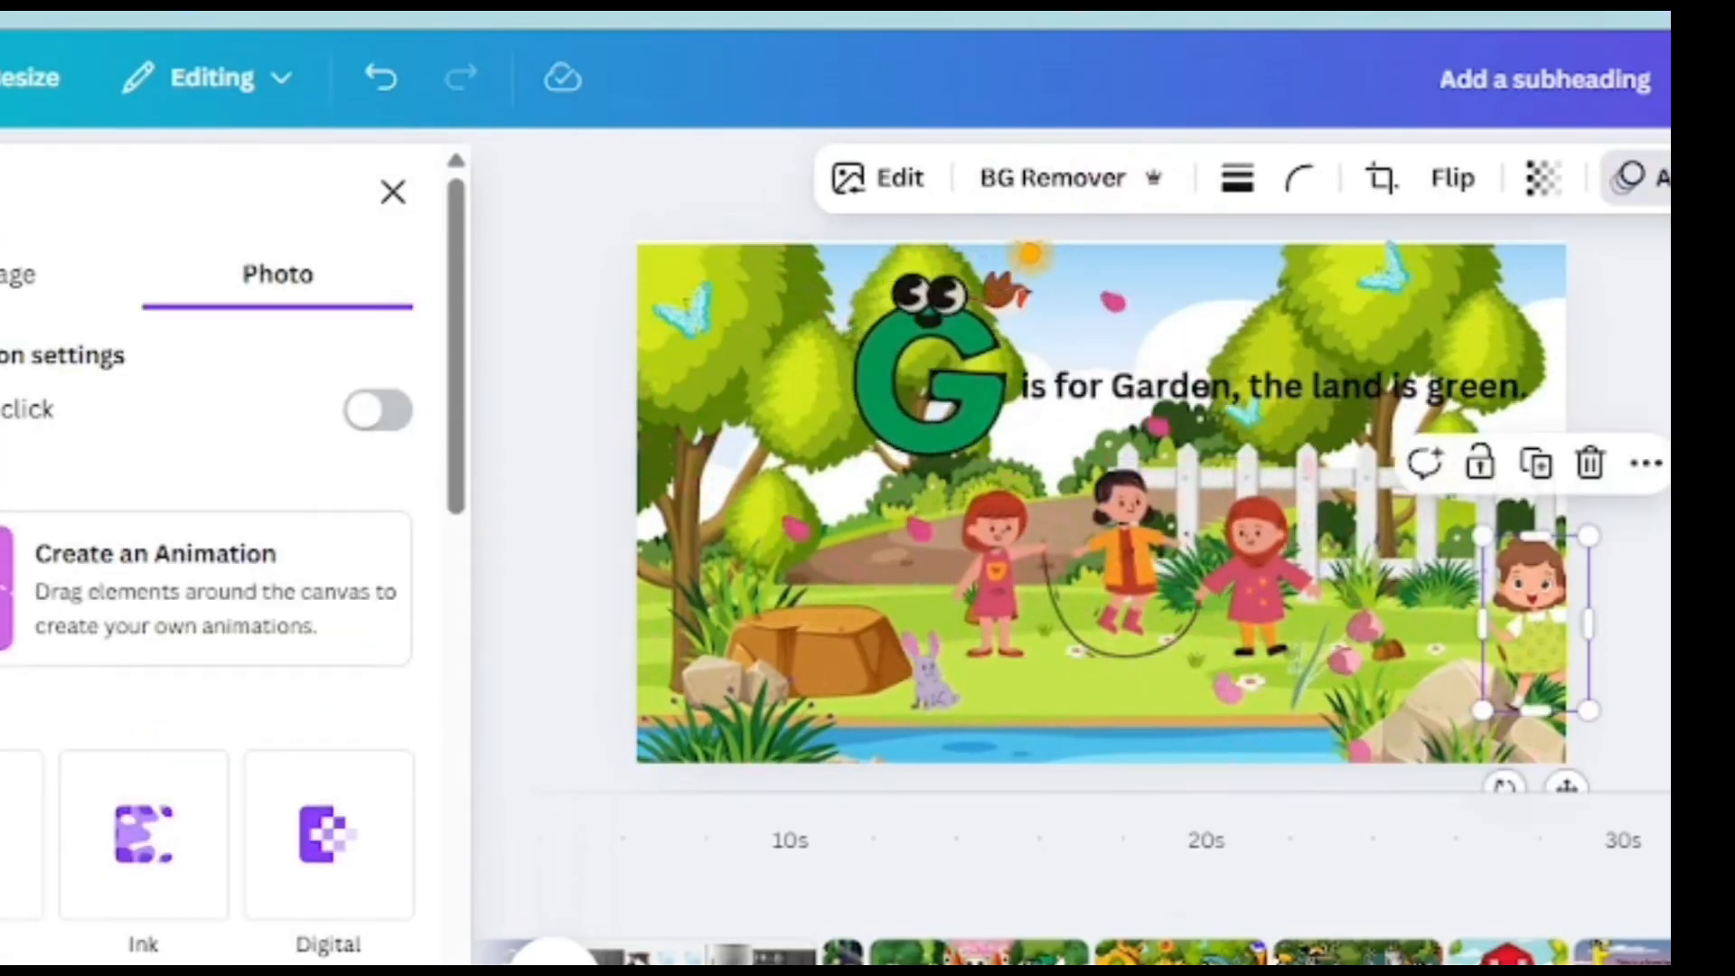
left_click(18, 579)
mouse_move(1535, 623)
left_mouse_down()
mouse_move(1524, 654)
mouse_move(1469, 632)
left_mouse_up()
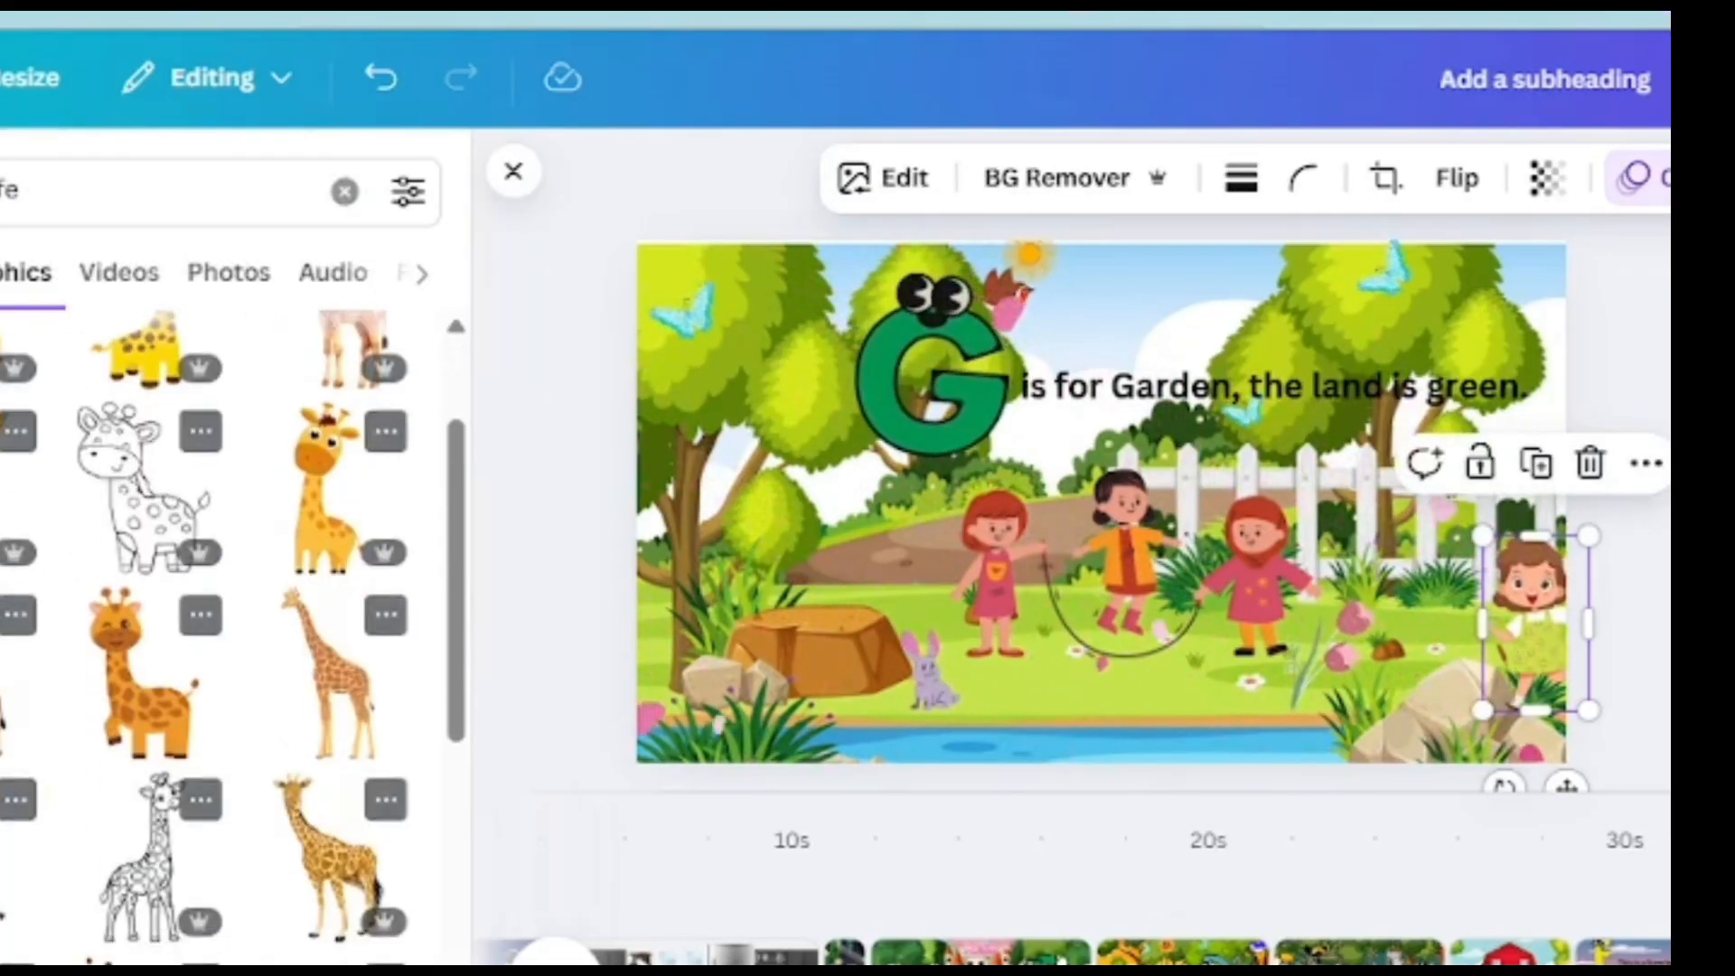
- Add the yellow spotted giraffe with its head lowered, shrink it and place it on the hillside above the tree stump
scroll(219, 633, "down", 5)
scroll(219, 633, "down", 3)
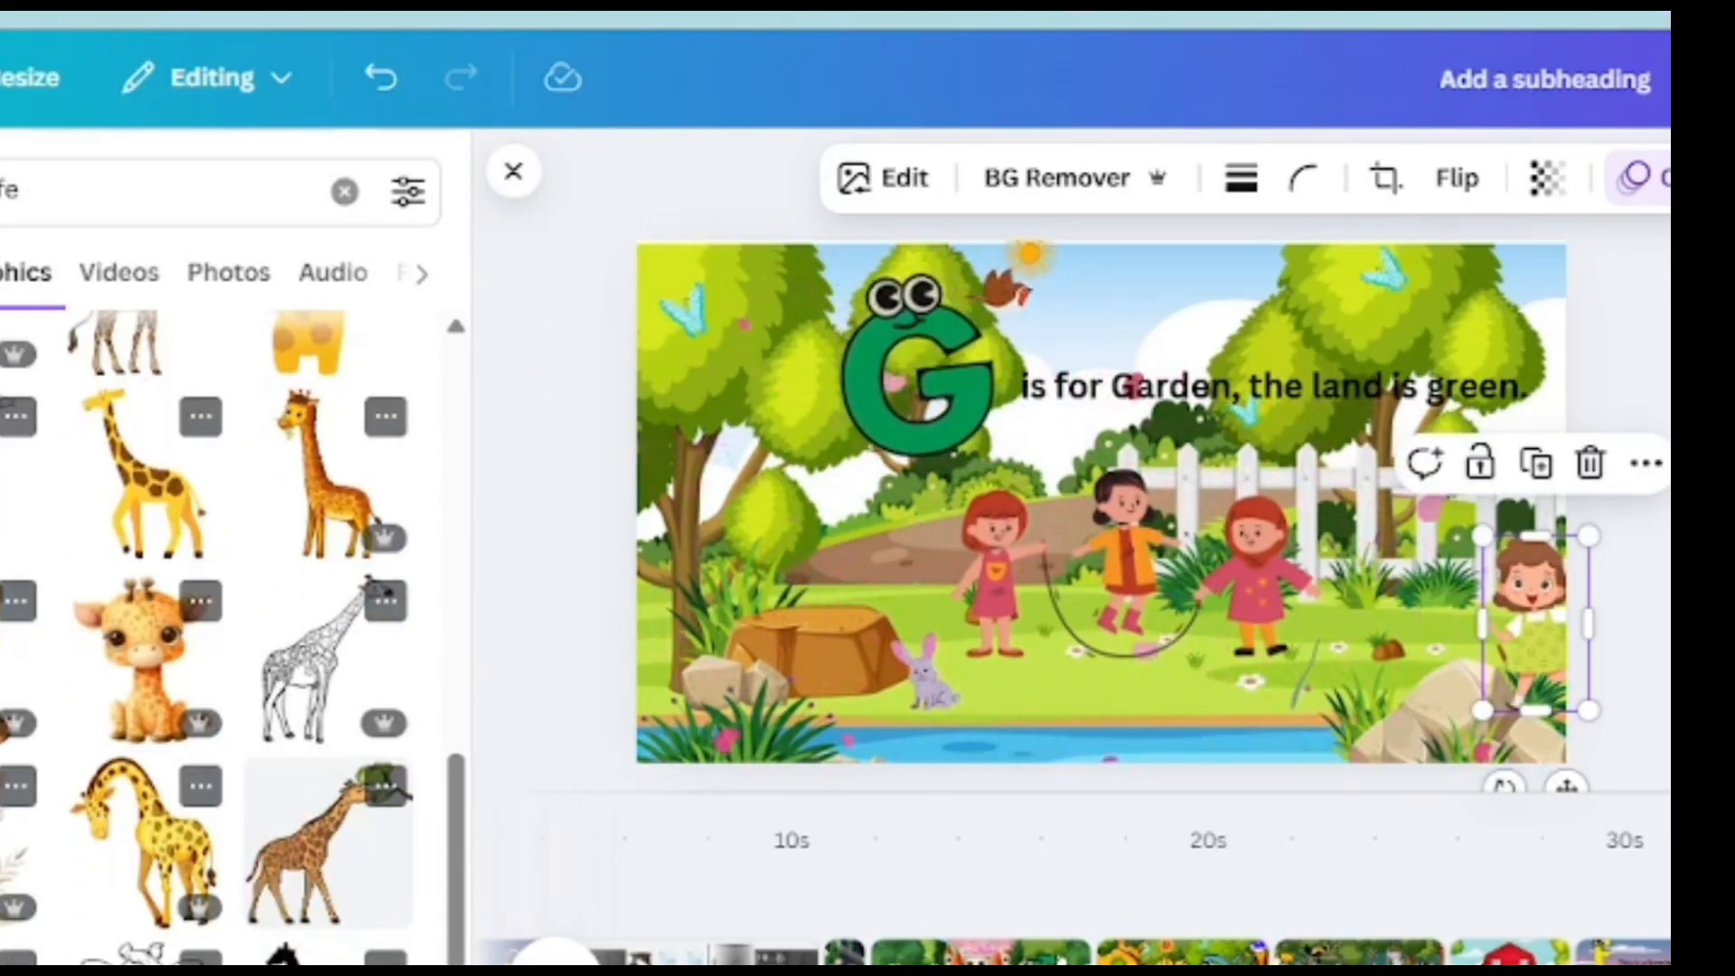
left_click(144, 840)
left_click_drag(1286, 286, 1093, 513)
left_click_drag(1092, 711, 1046, 660)
left_click_drag(984, 586, 879, 506)
left_click_drag(794, 453, 847, 501)
- Replace the goat search with one for hospital background graphics
scroll(208, 633, "down", 5)
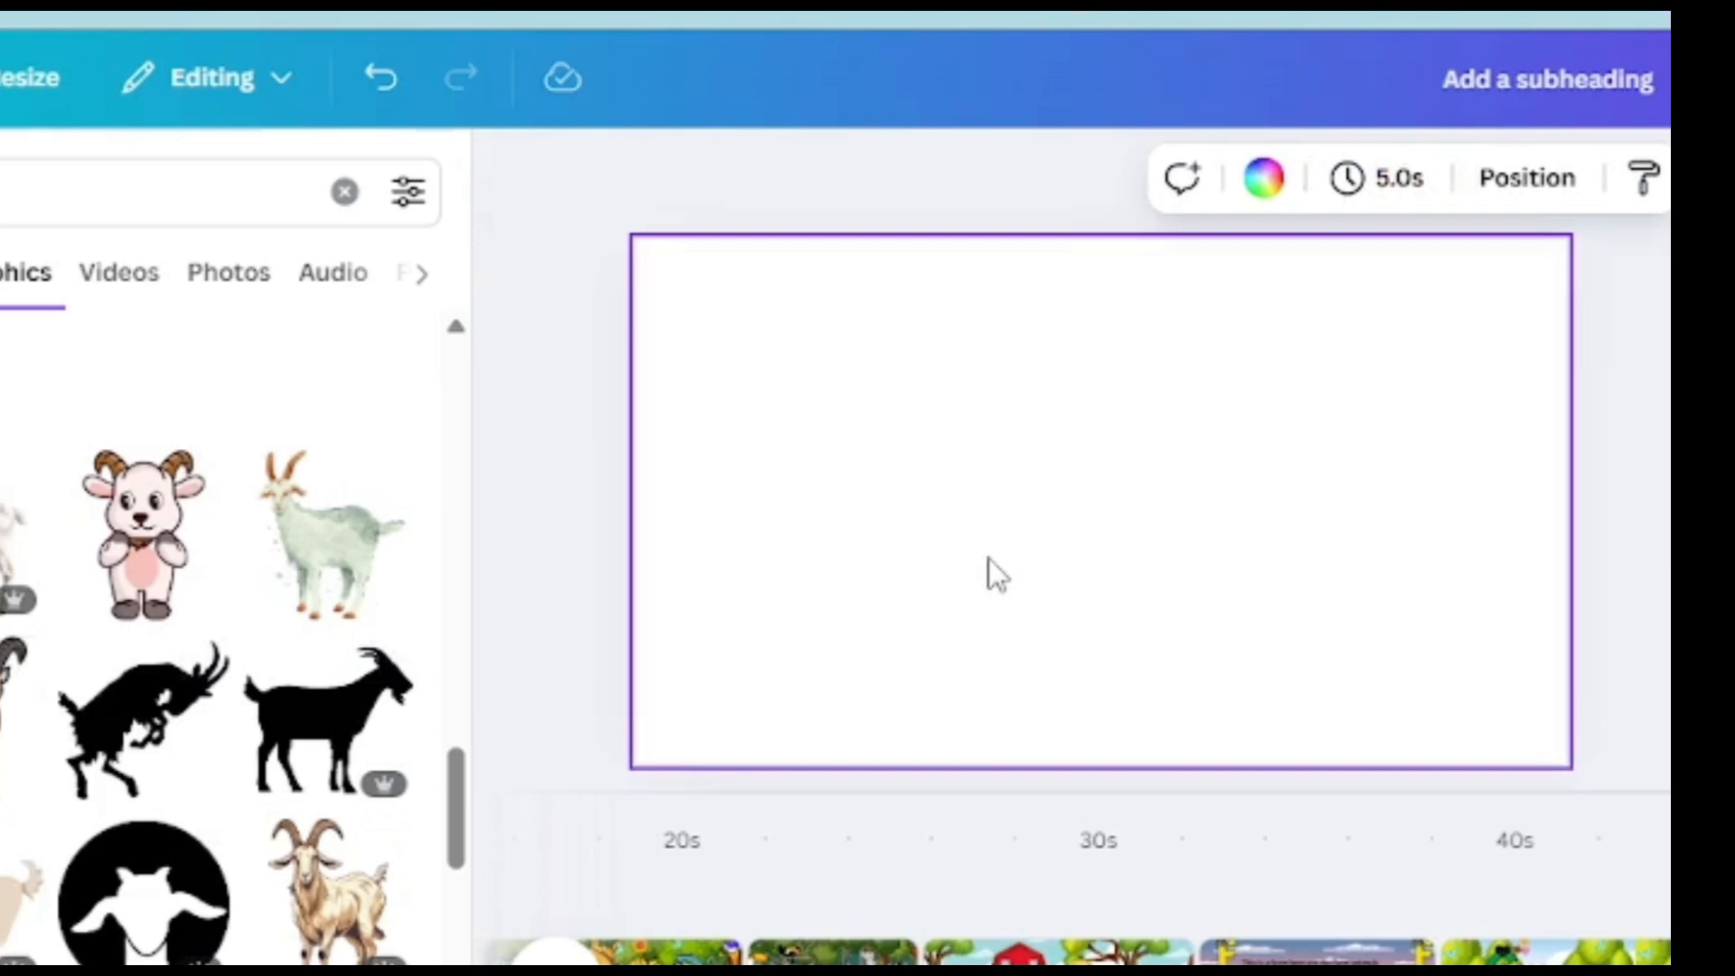
left_click(341, 186)
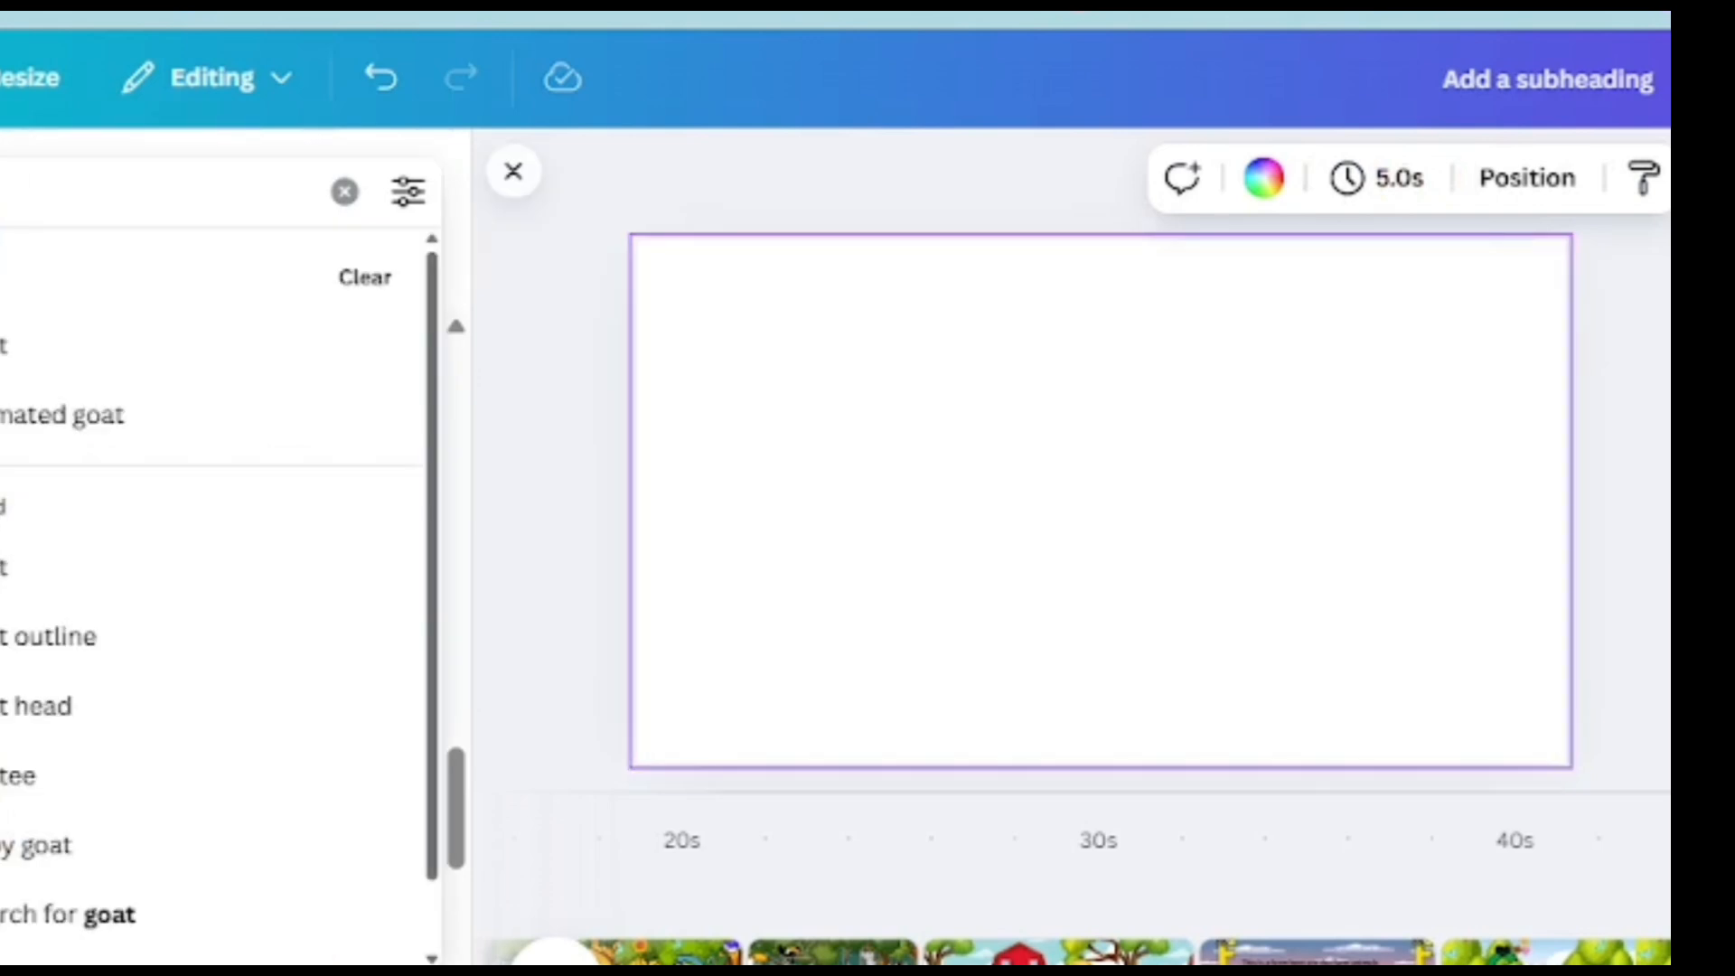
type("hos")
left_click(98, 609)
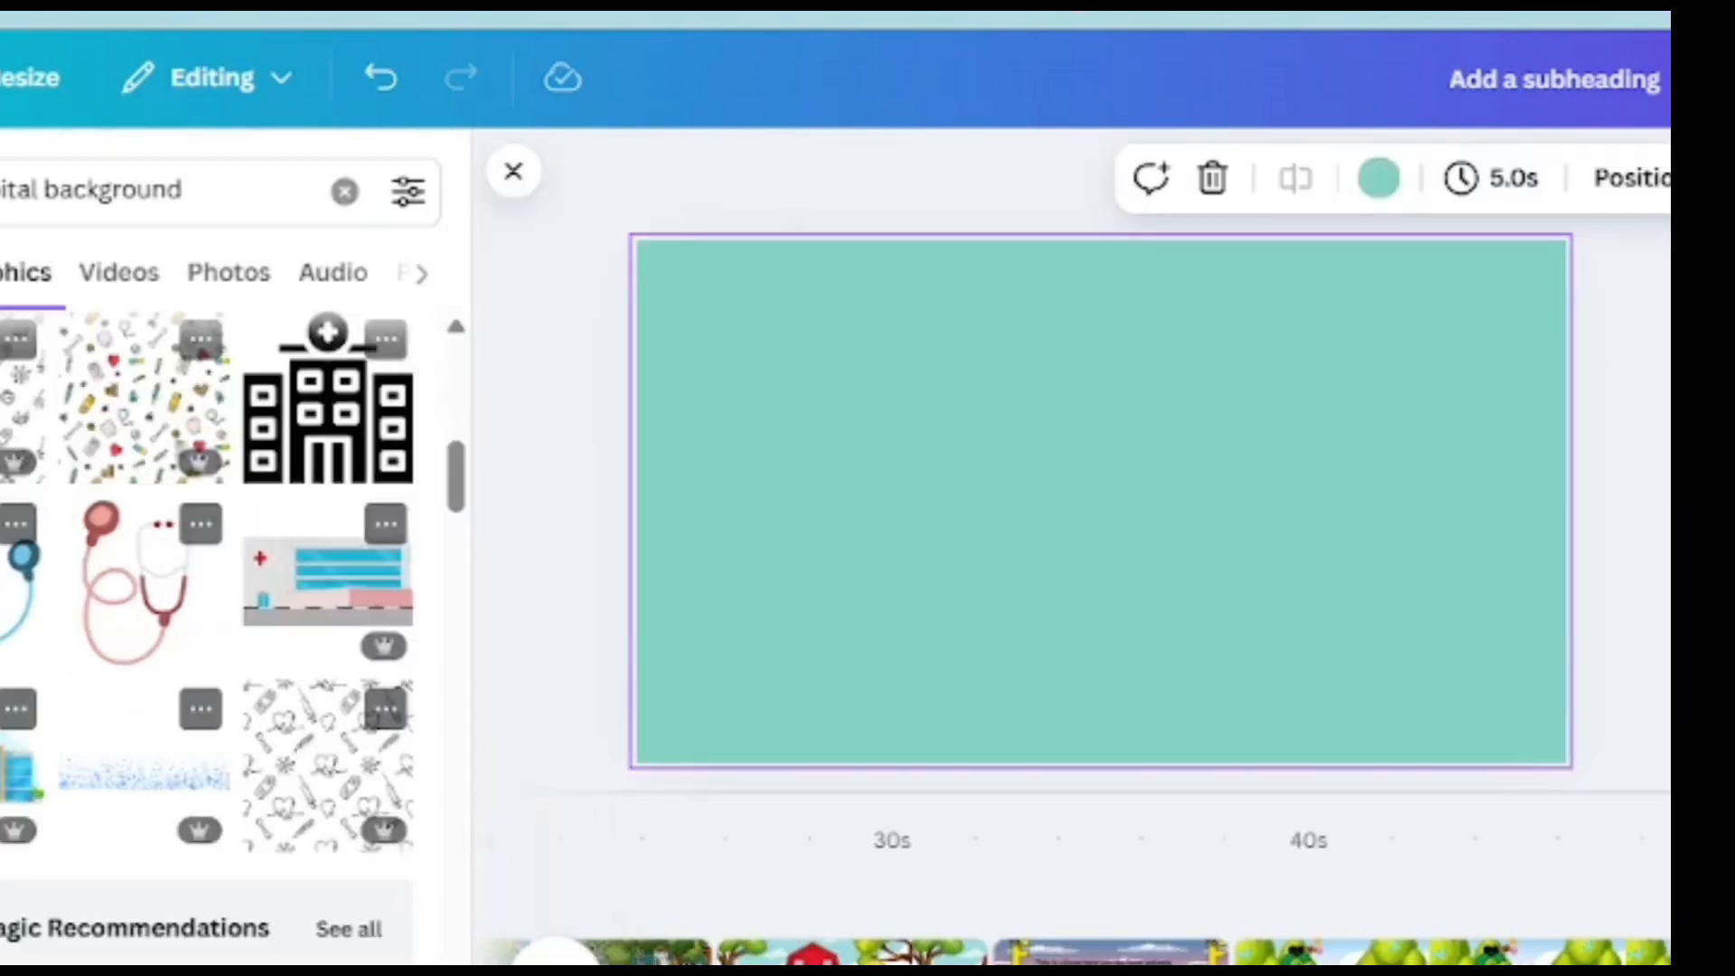
- Add the hospital building scene graphic to the green page and resize it to sit across the middle
left_click(328, 578)
left_click_drag(914, 589, 759, 651)
left_click_drag(1290, 418, 1399, 363)
left_click_drag(1174, 506, 1063, 433)
left_click_drag(1290, 581, 1421, 649)
left_click(1663, 556)
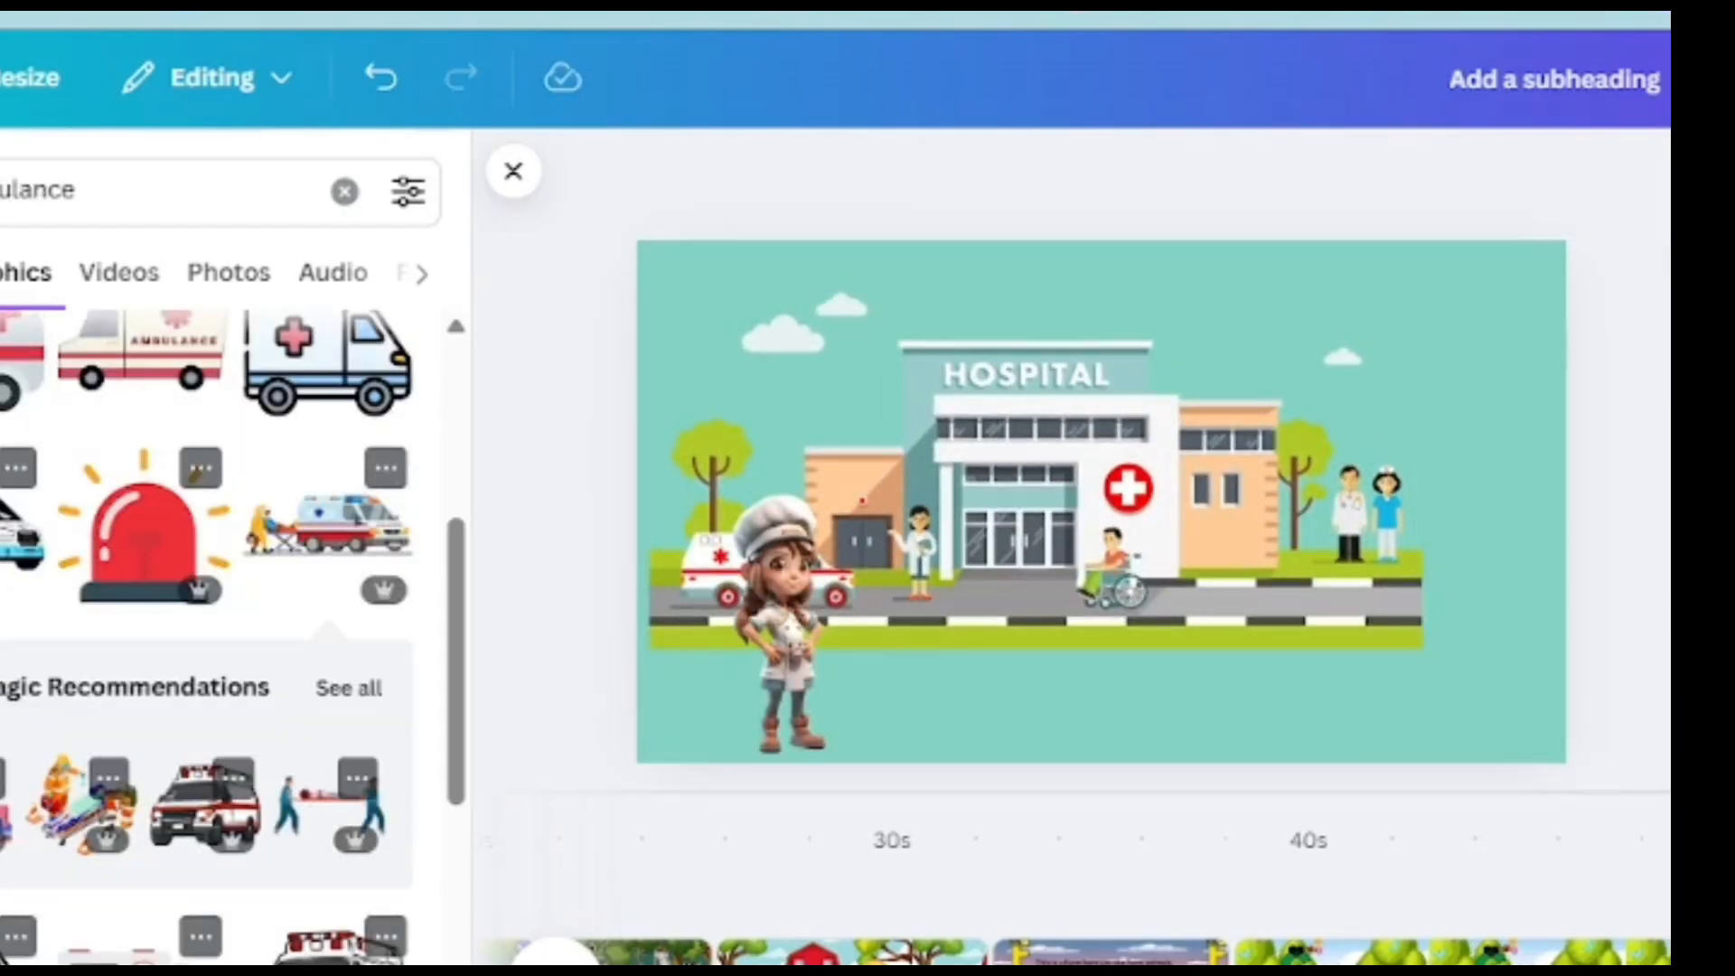
- Add the ambulance graphic with the patient on a stretcher, shrink and flip it, and place it below the road near the doctors
left_click(330, 524)
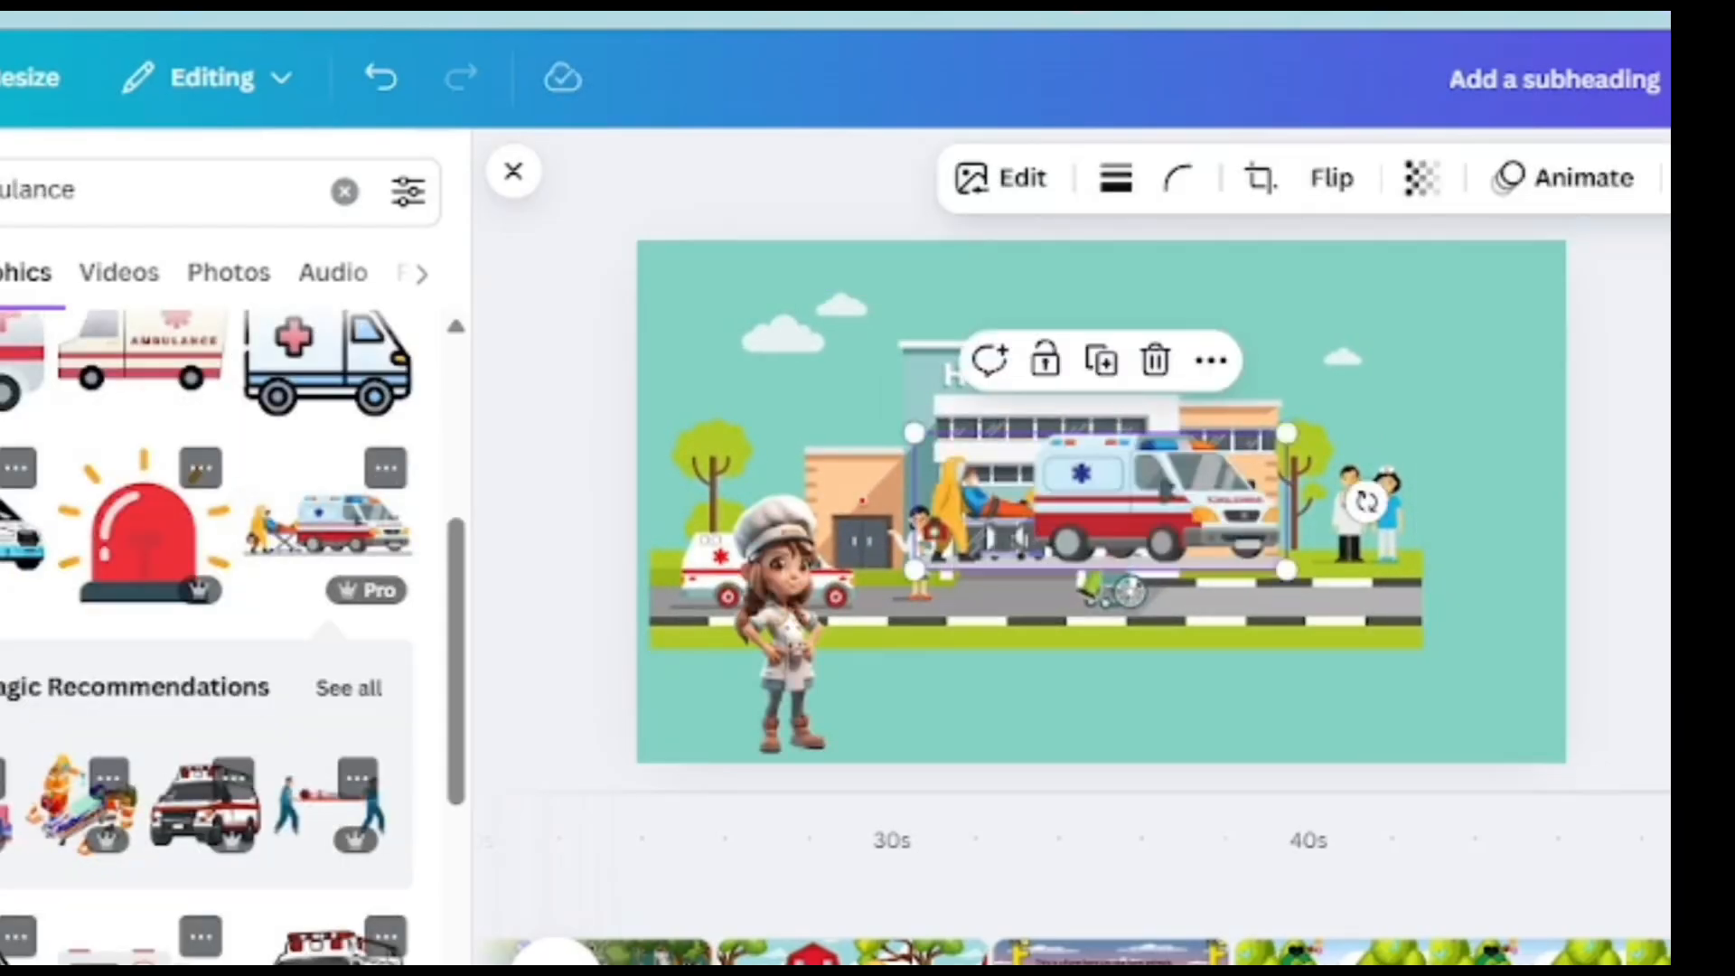
left_click_drag(1286, 433, 1141, 486)
left_click(1331, 177)
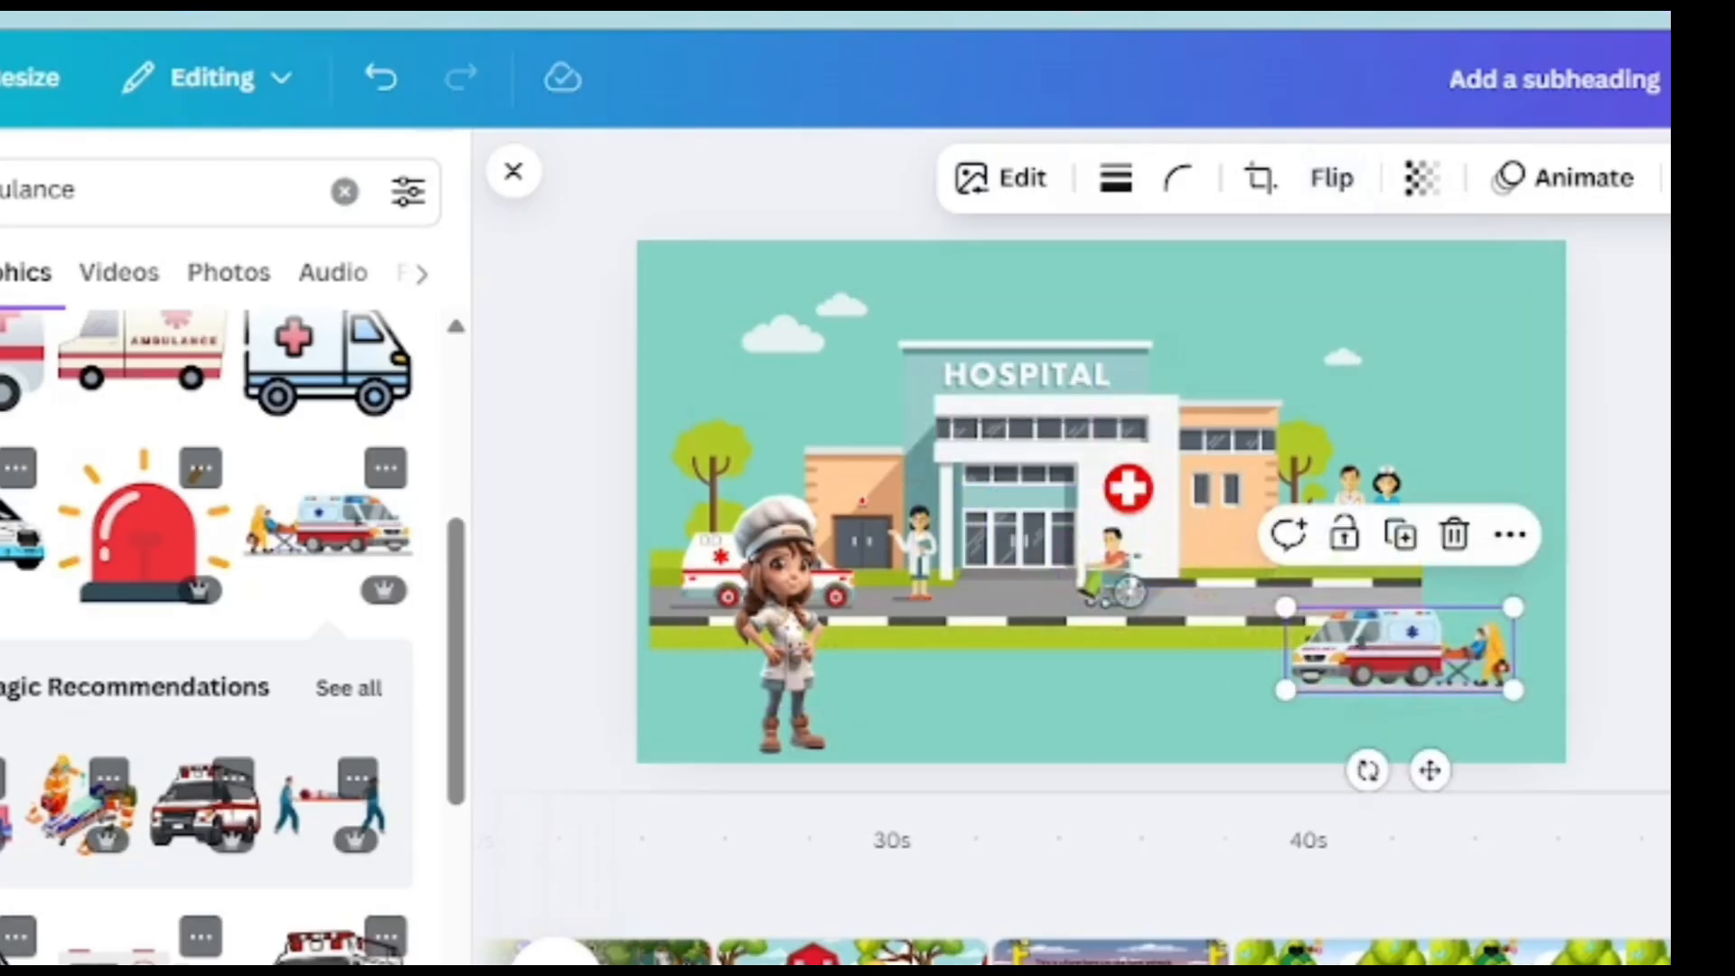
- Replace the ambulance search with one for "animated h"
left_click(74, 190)
left_click(344, 191)
type("anim")
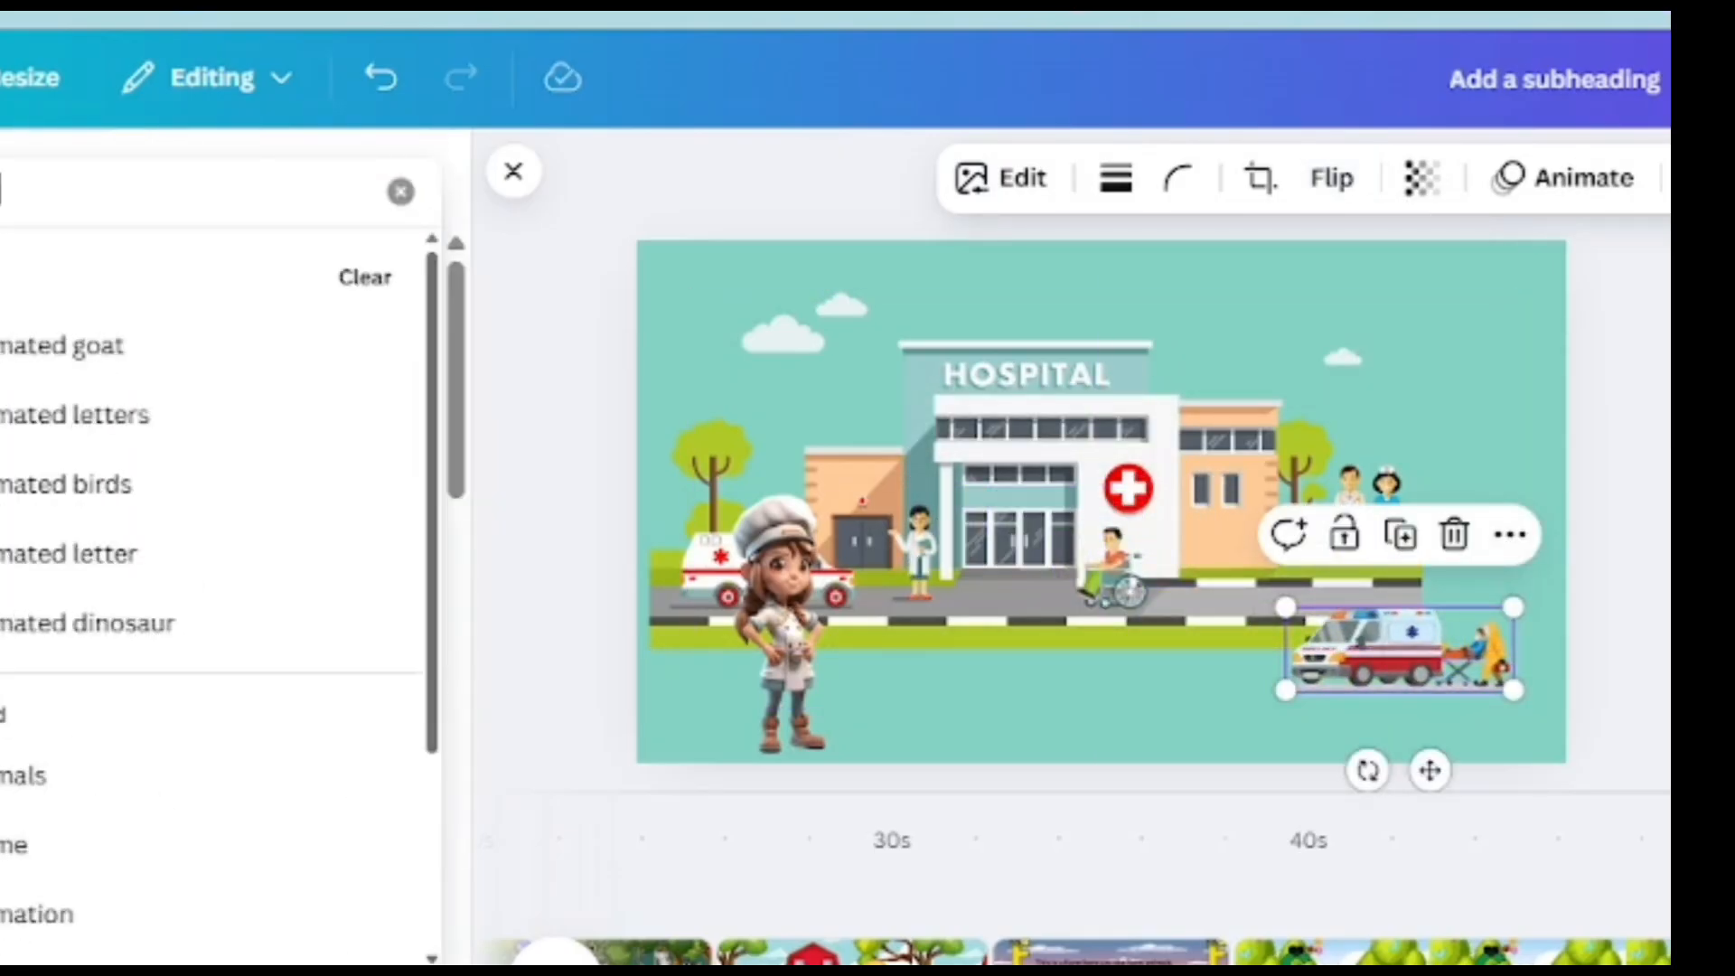
type("ated h")
key("Return")
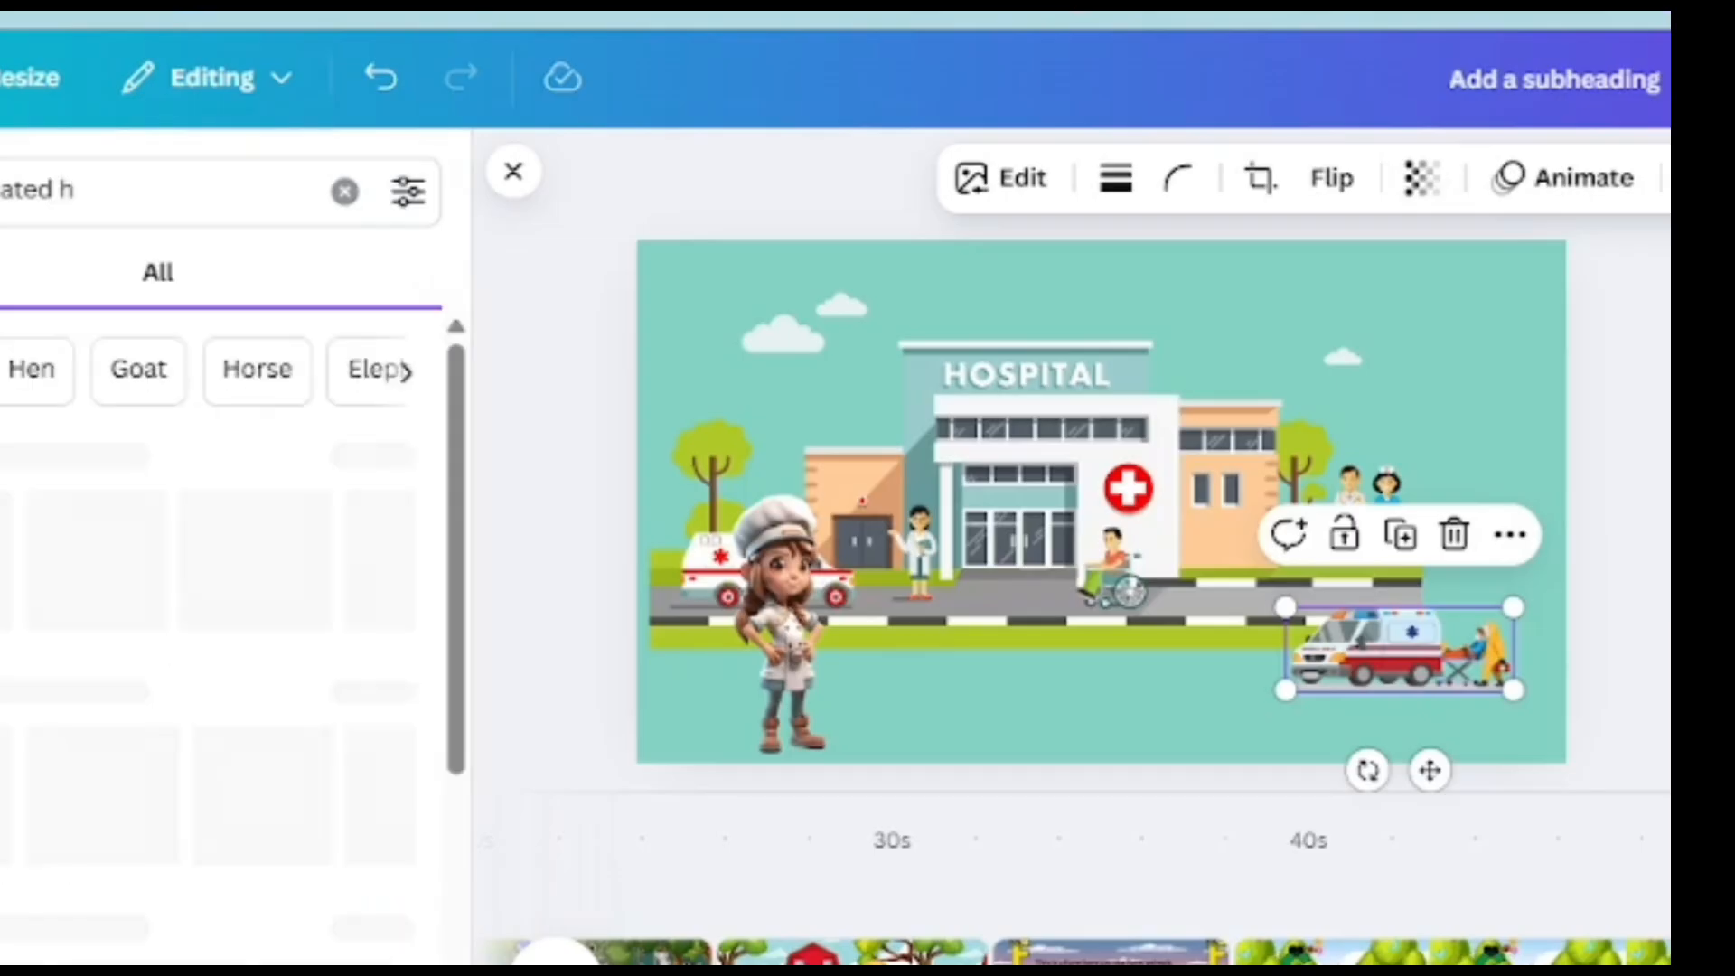
- Add the blue letter H with a face, shrink it and place it in the page's upper-left corner above the tree
left_click(264, 560)
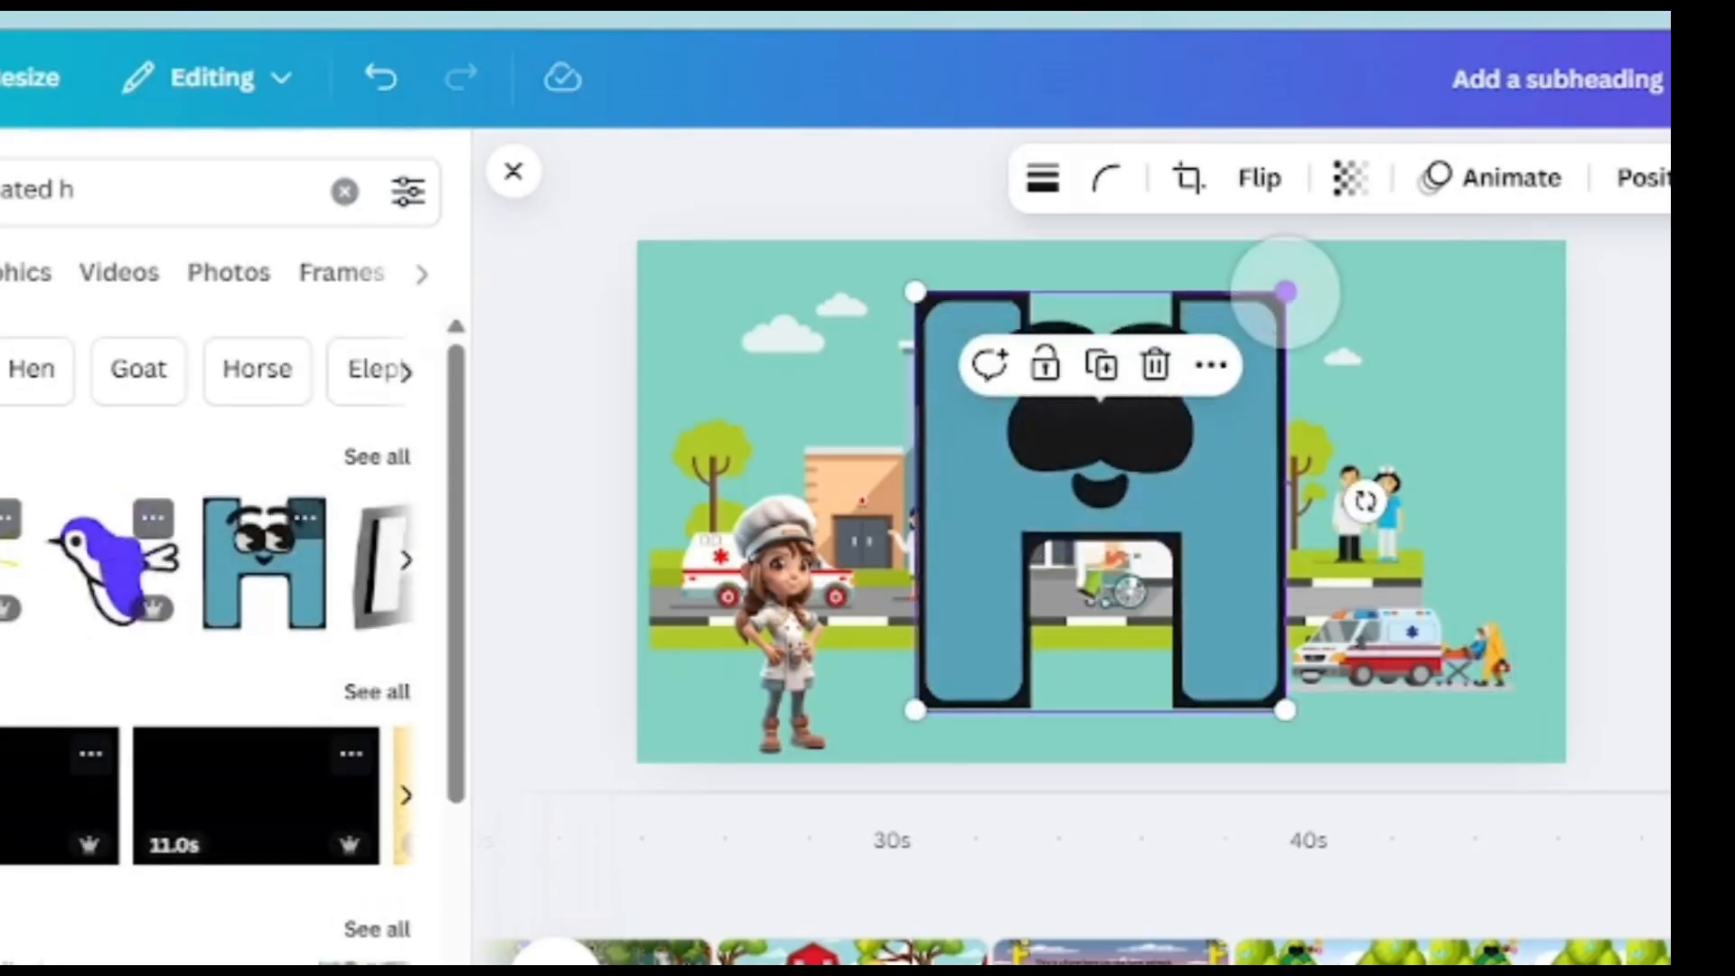
left_click_drag(1286, 288, 1108, 492)
left_click_drag(1012, 602, 1422, 348)
left_click_drag(1518, 240, 1425, 345)
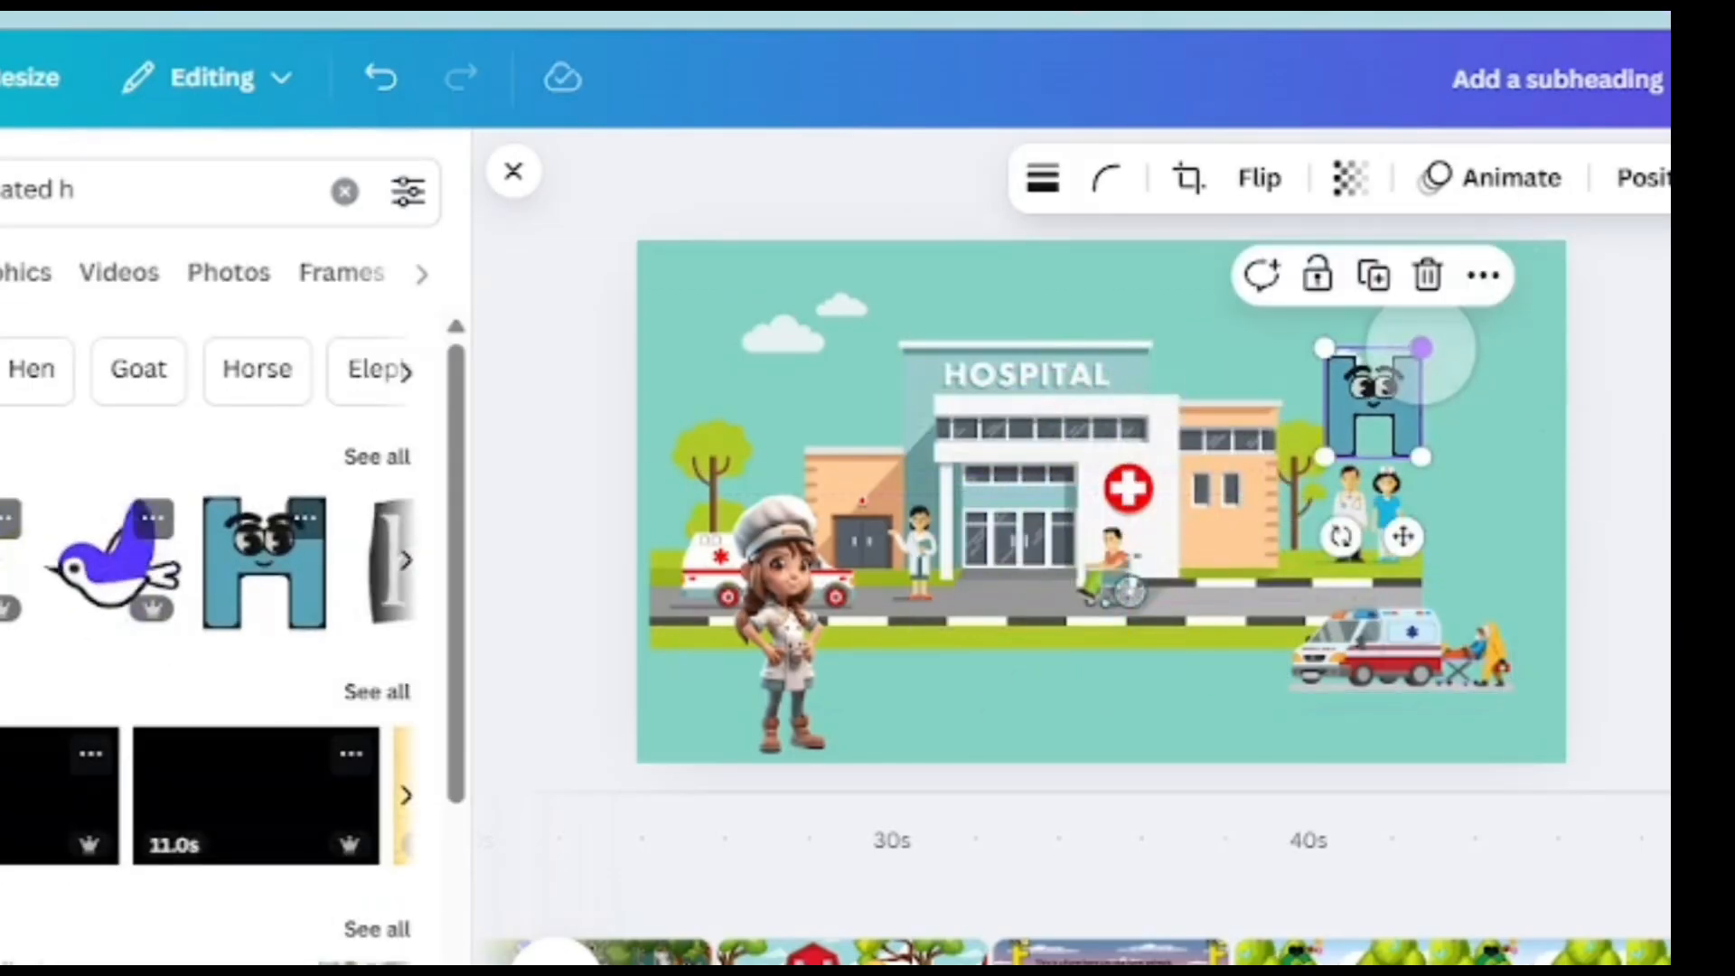
left_click_drag(1403, 537, 1523, 450)
left_click_drag(1439, 366, 1415, 392)
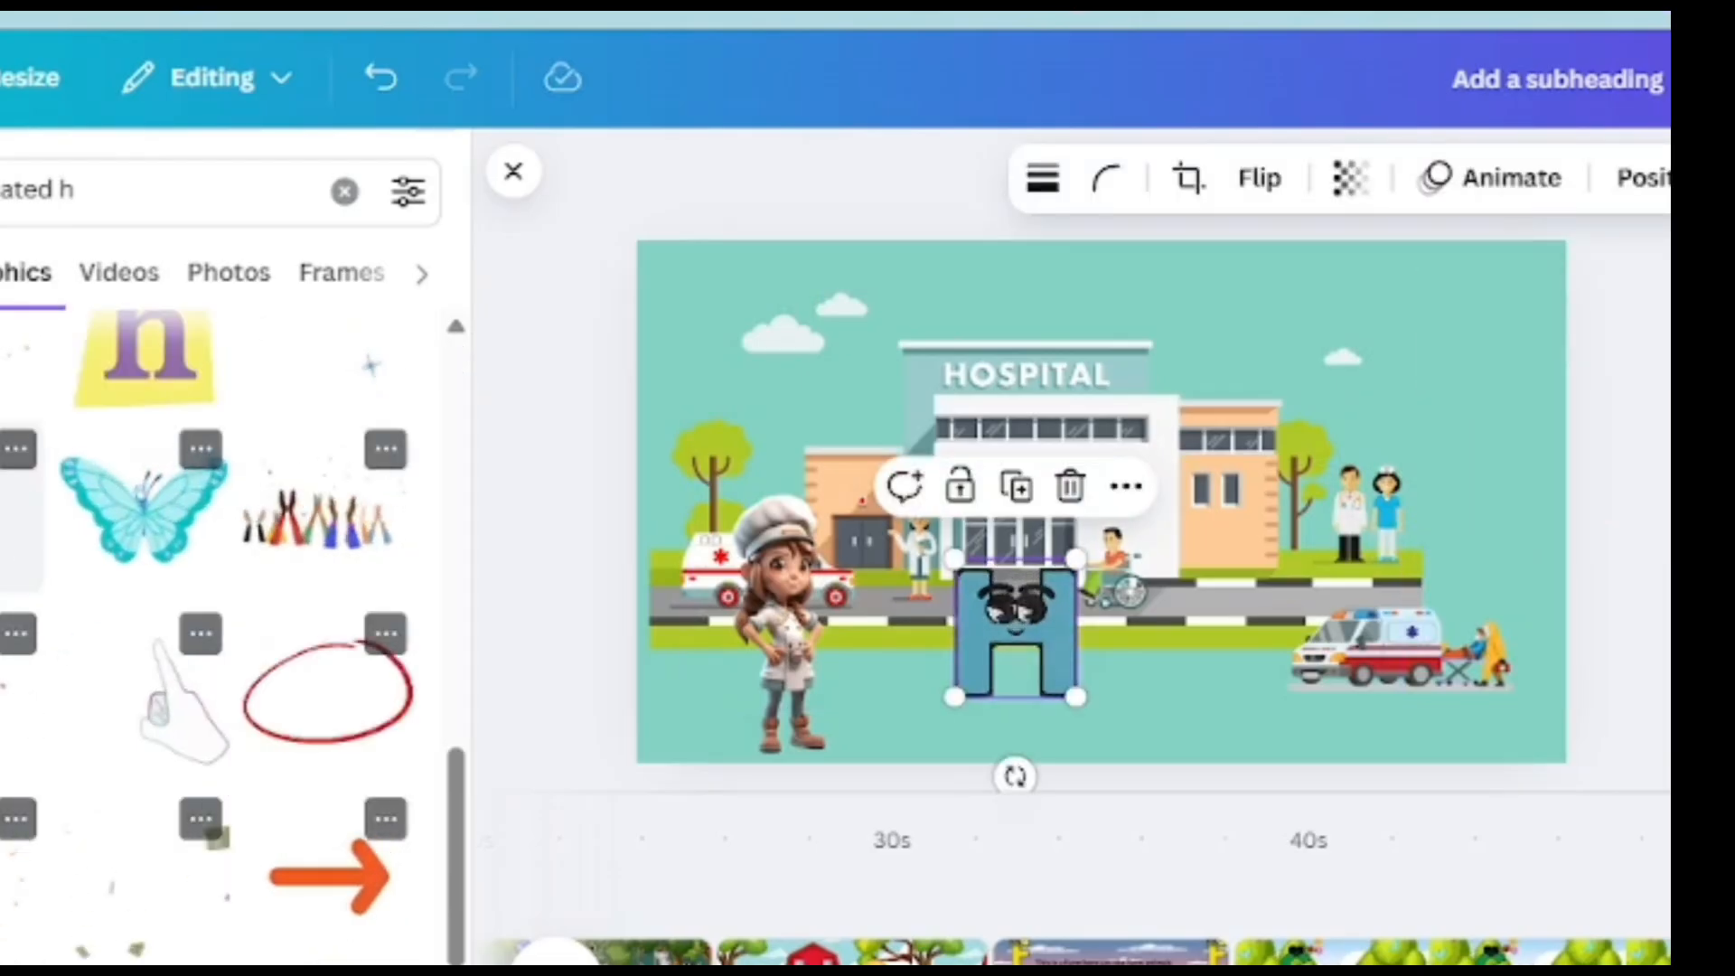
left_click_drag(1015, 628, 708, 310)
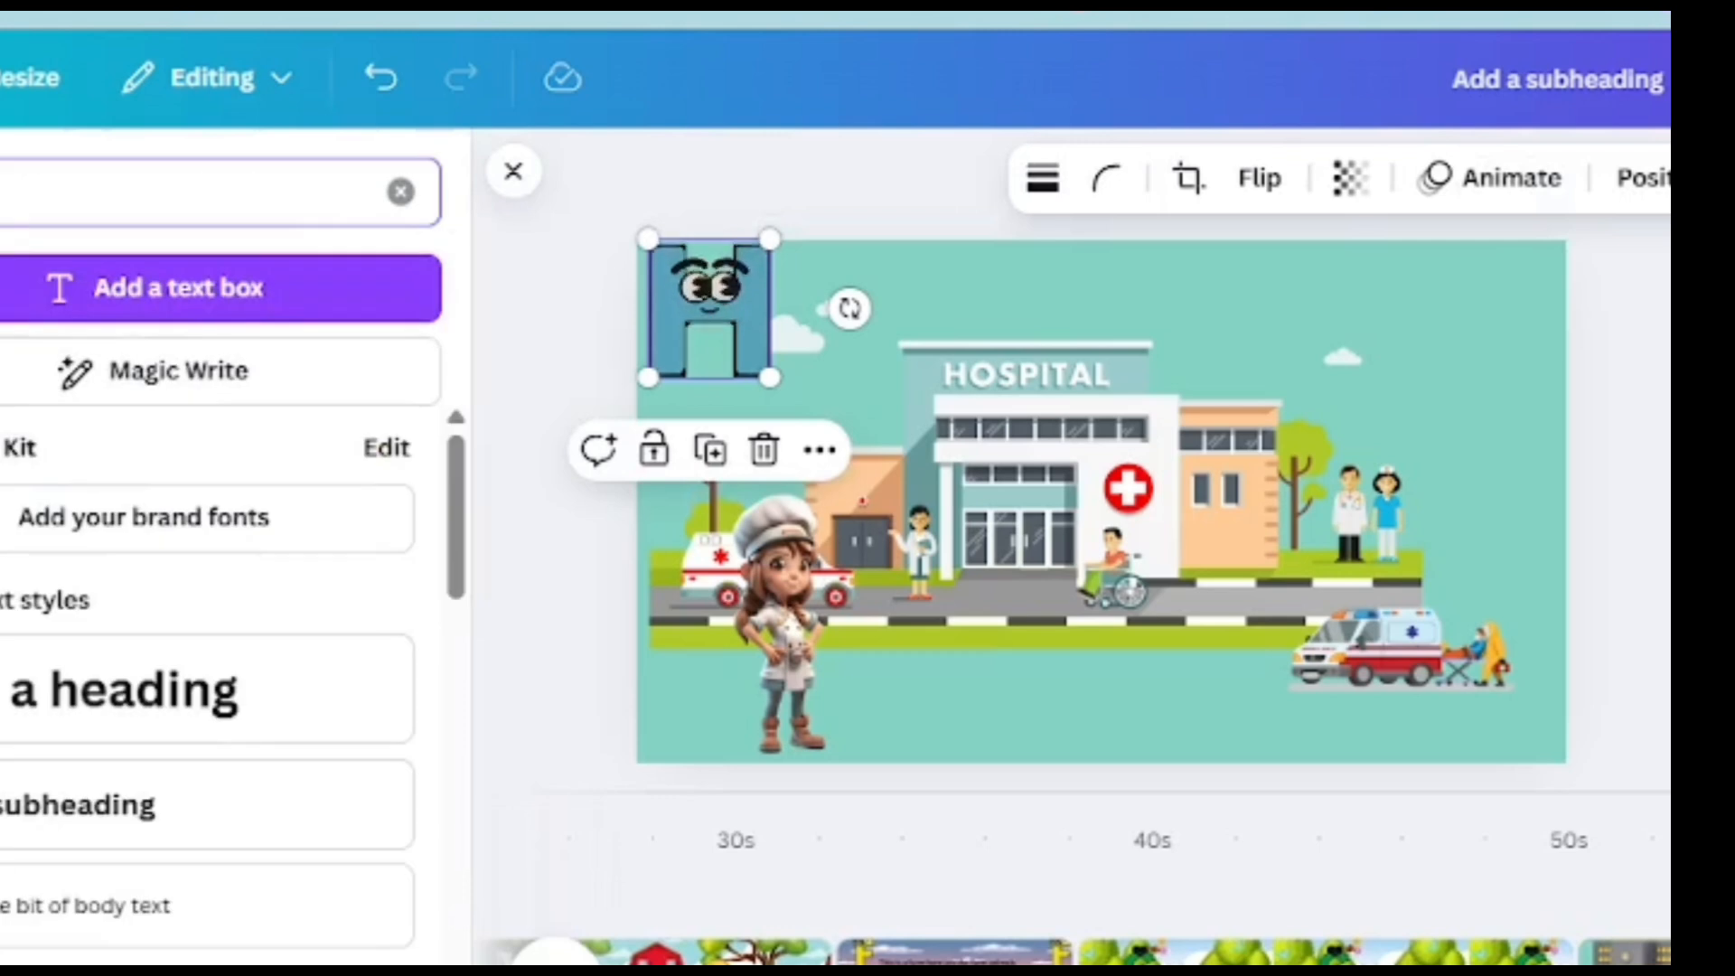
- Add the caption "is for Hospital", widen its text box and place it beside the letter H
type("is")
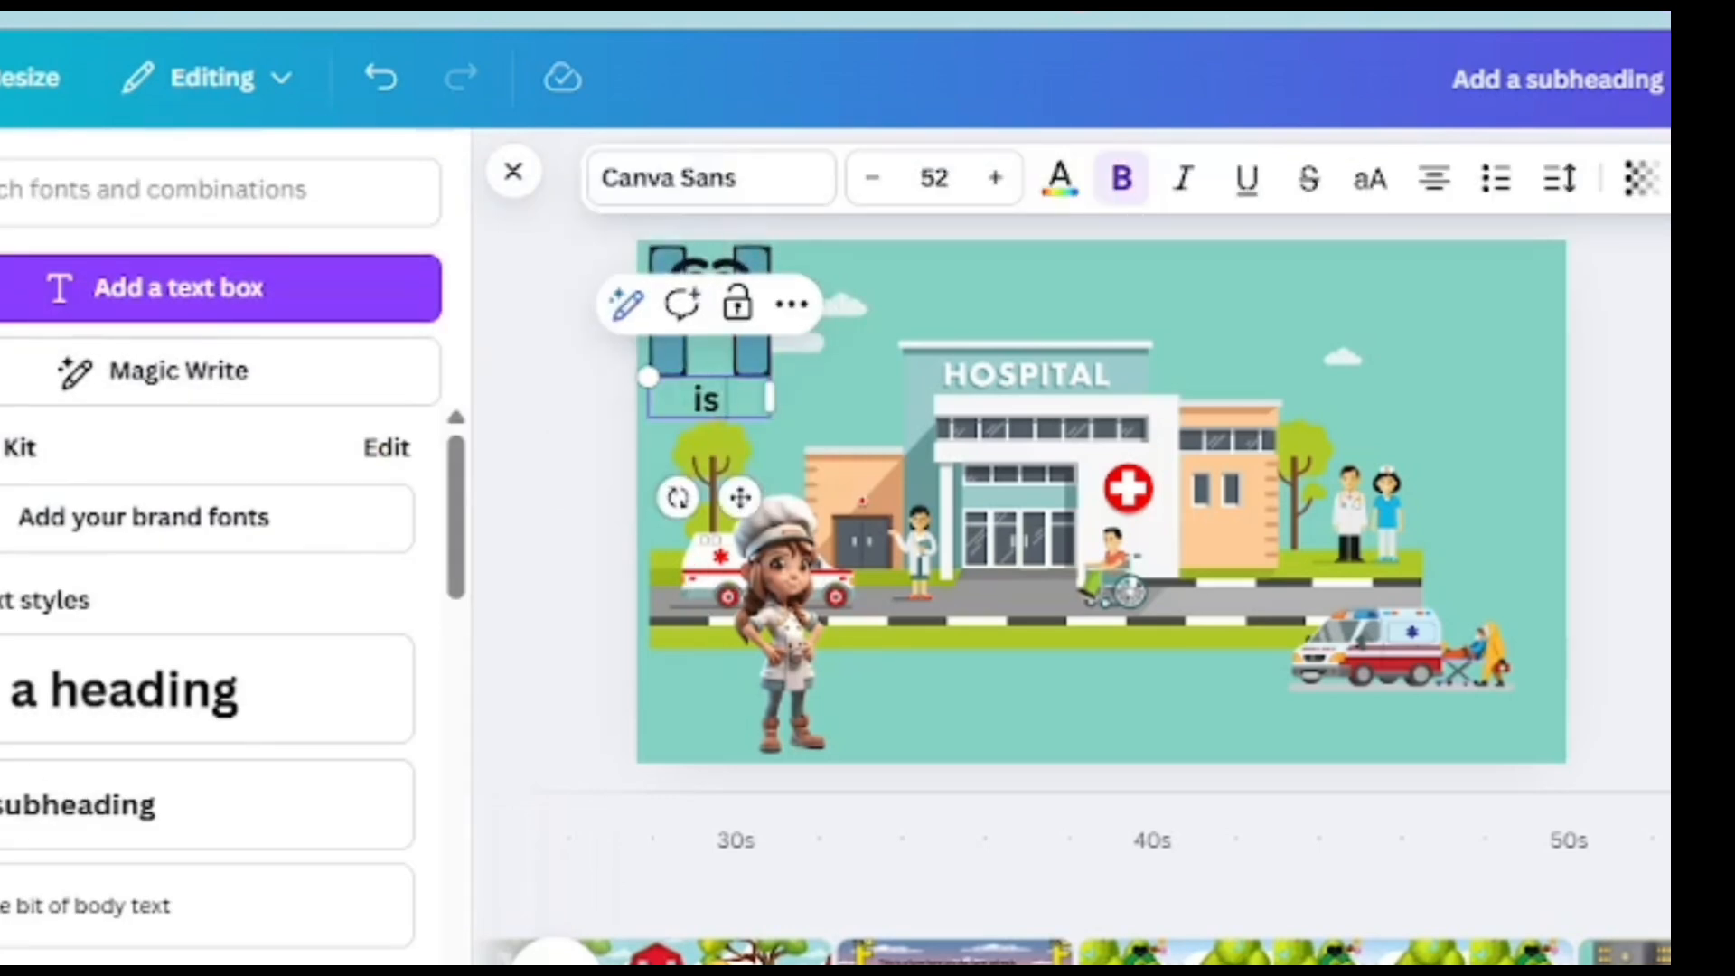
type(" for Hospital")
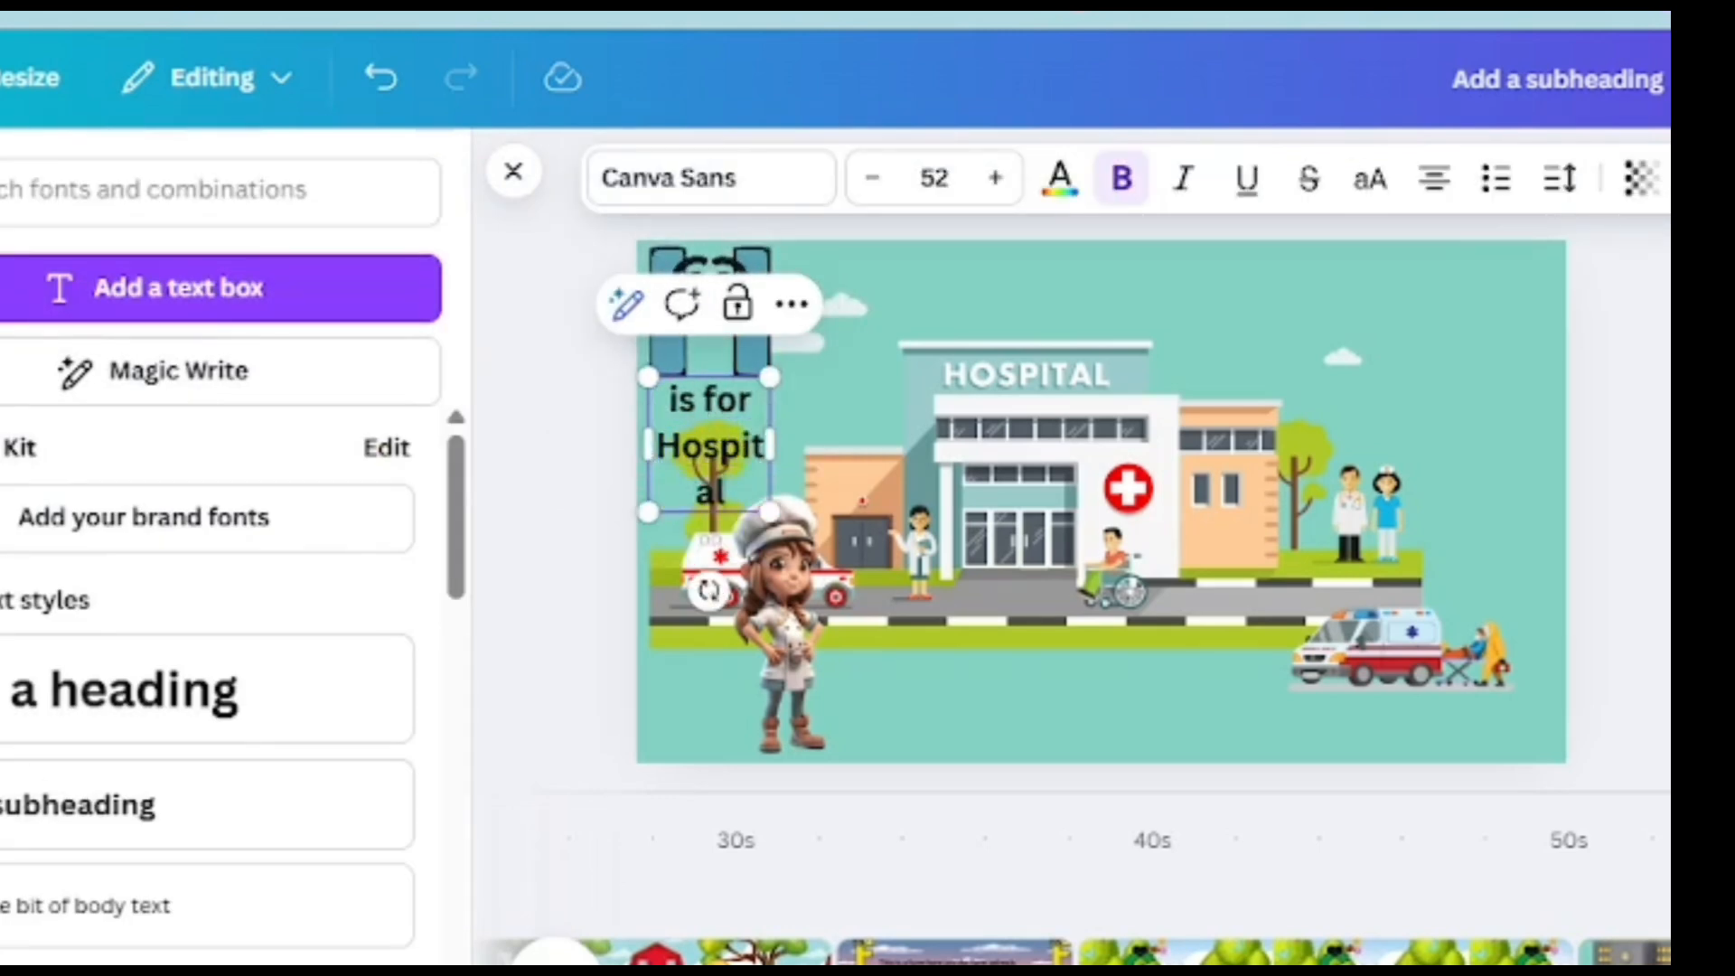
left_click_drag(770, 445, 1100, 418)
left_click_drag(874, 398, 1060, 293)
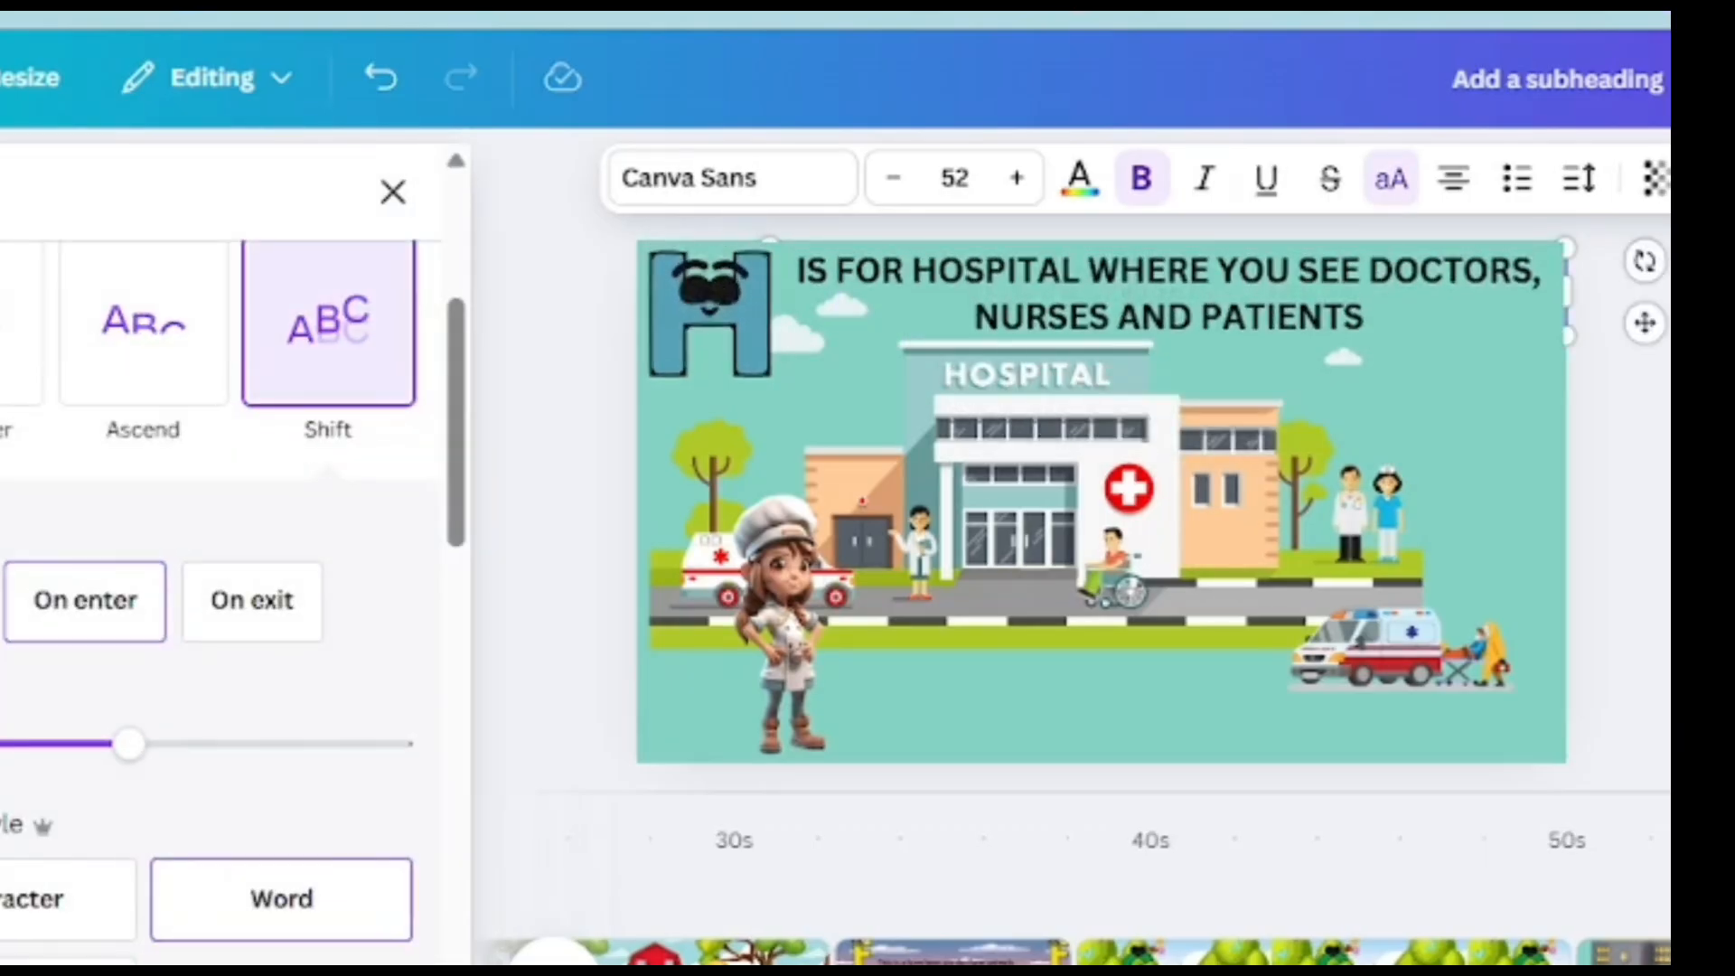
- Try Ascend and another text animation on the hospital caption, and apply Shift by word
left_click(144, 322)
left_click(21, 322)
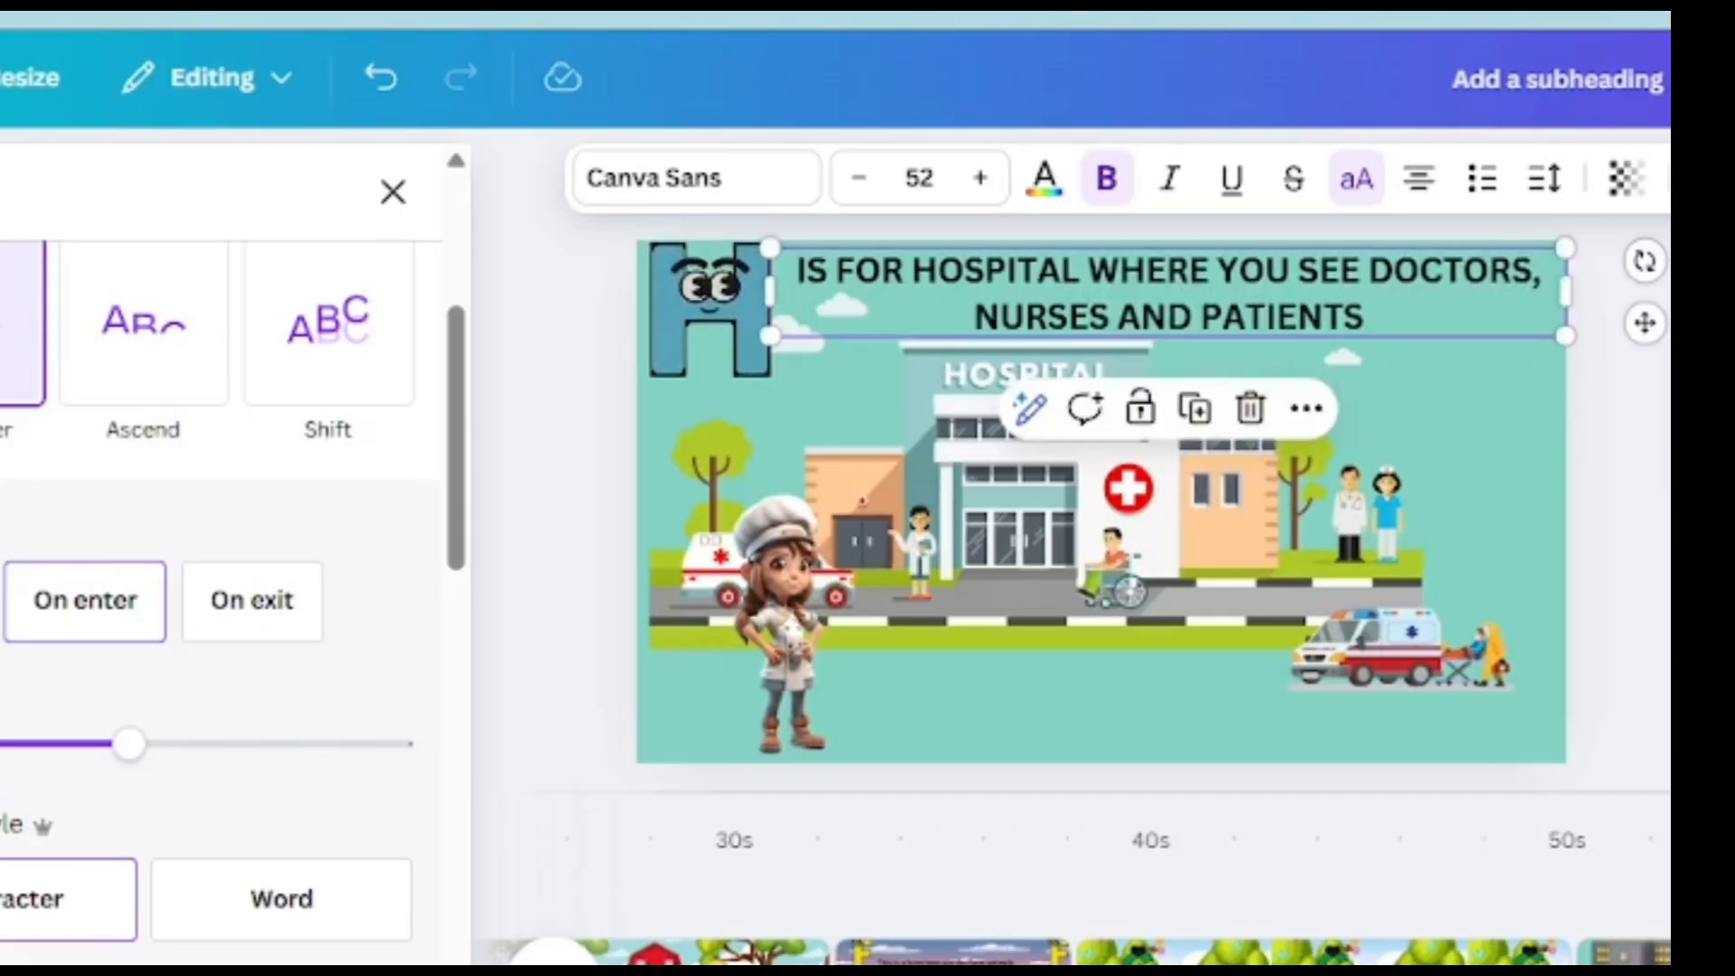
left_click(144, 321)
left_click(328, 322)
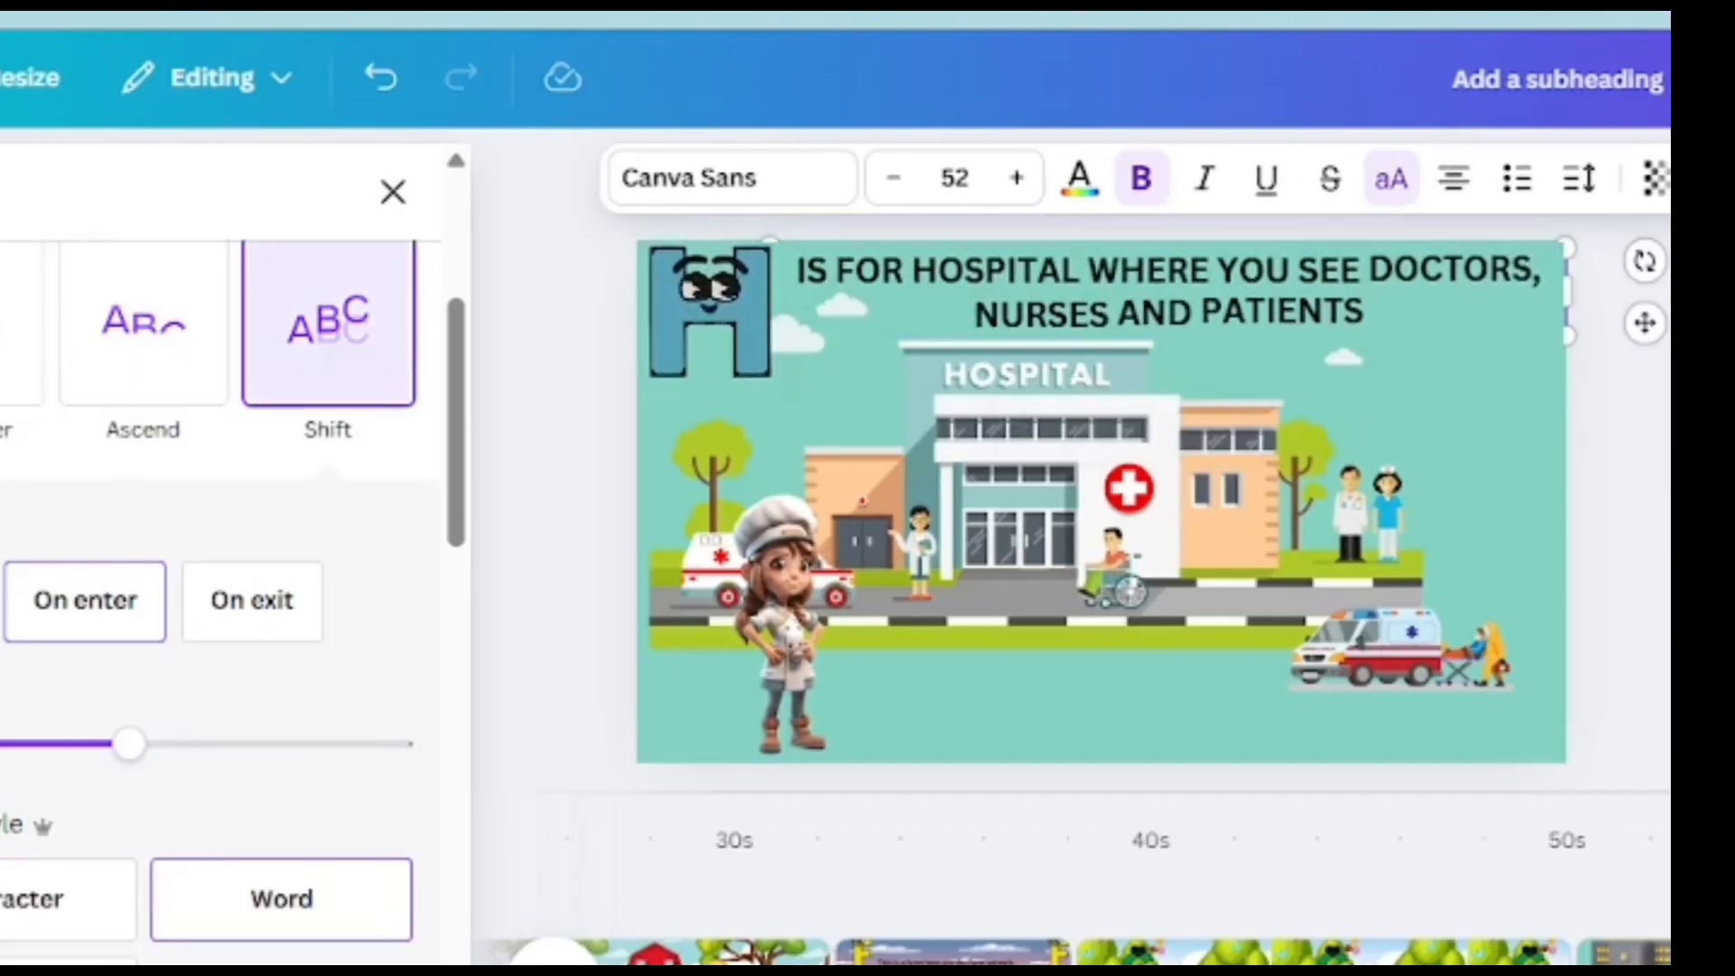
- Move the girl in the chef hat in front of the hospital entrance and apply an animation to her
mouse_move(781, 623)
left_mouse_down()
mouse_move(708, 623)
mouse_move(1052, 623)
left_mouse_up()
left_click(1631, 177)
left_click(55, 578)
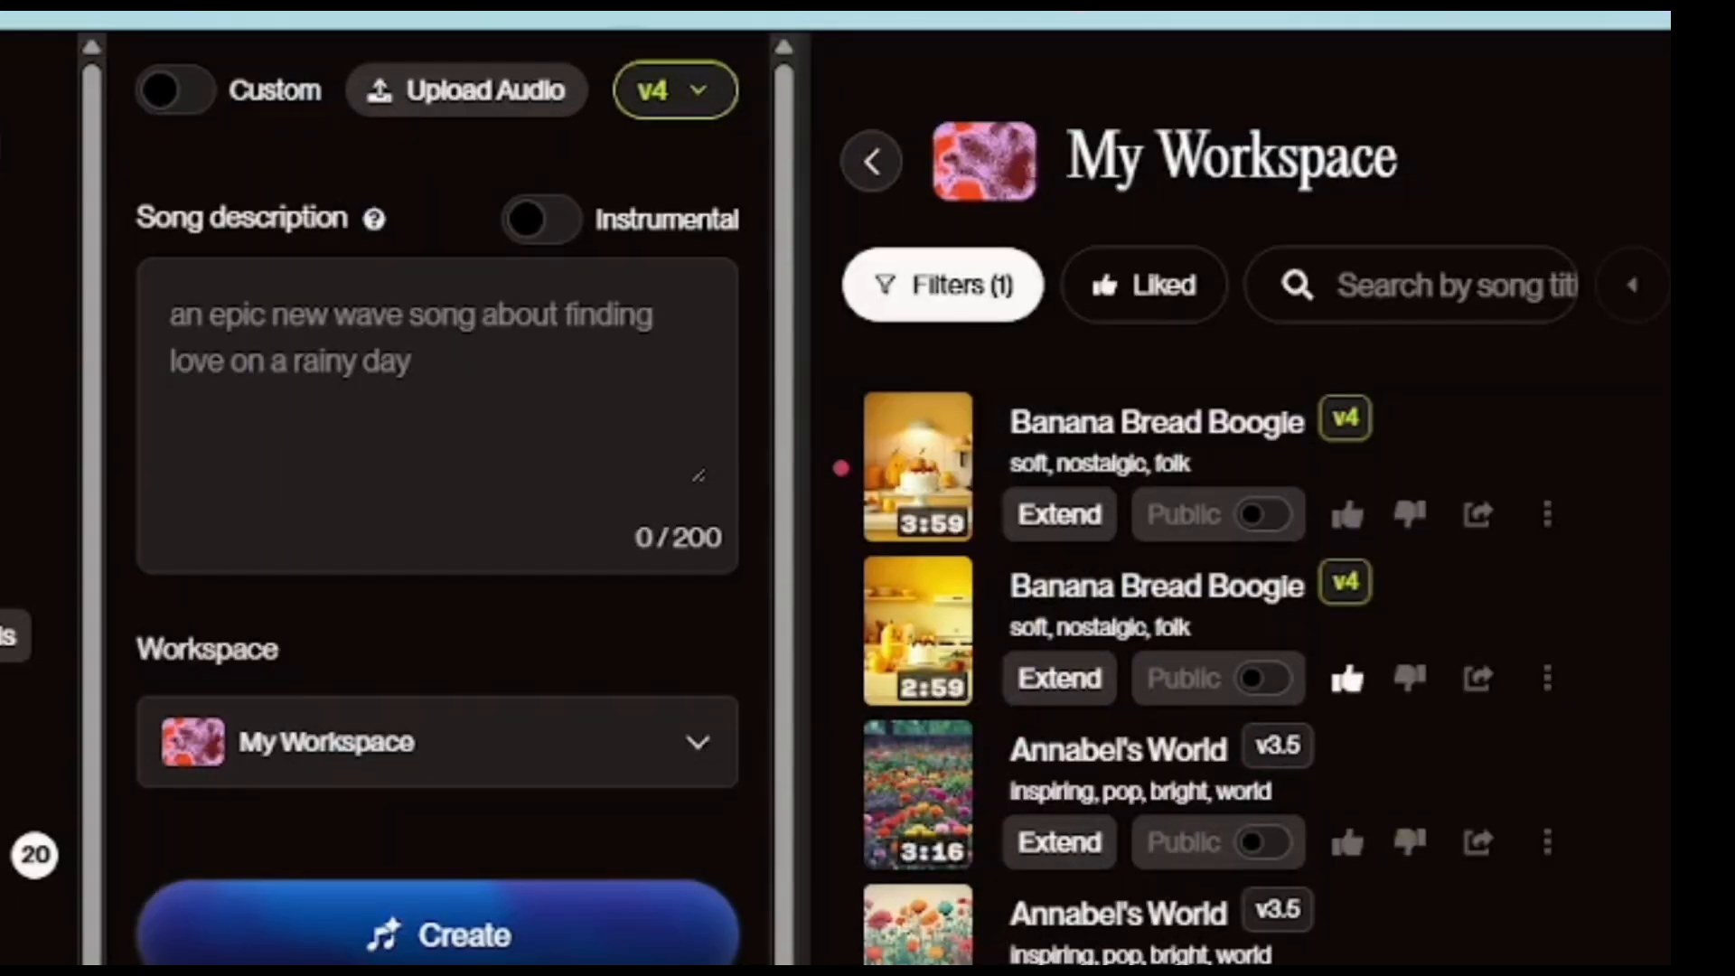
- Switch to ChatGPT and select the first verse and chorus lyrics of the "Animal Adventure Song" for copying
left_click(1175, 14)
scroll(768, 373, "up", 1)
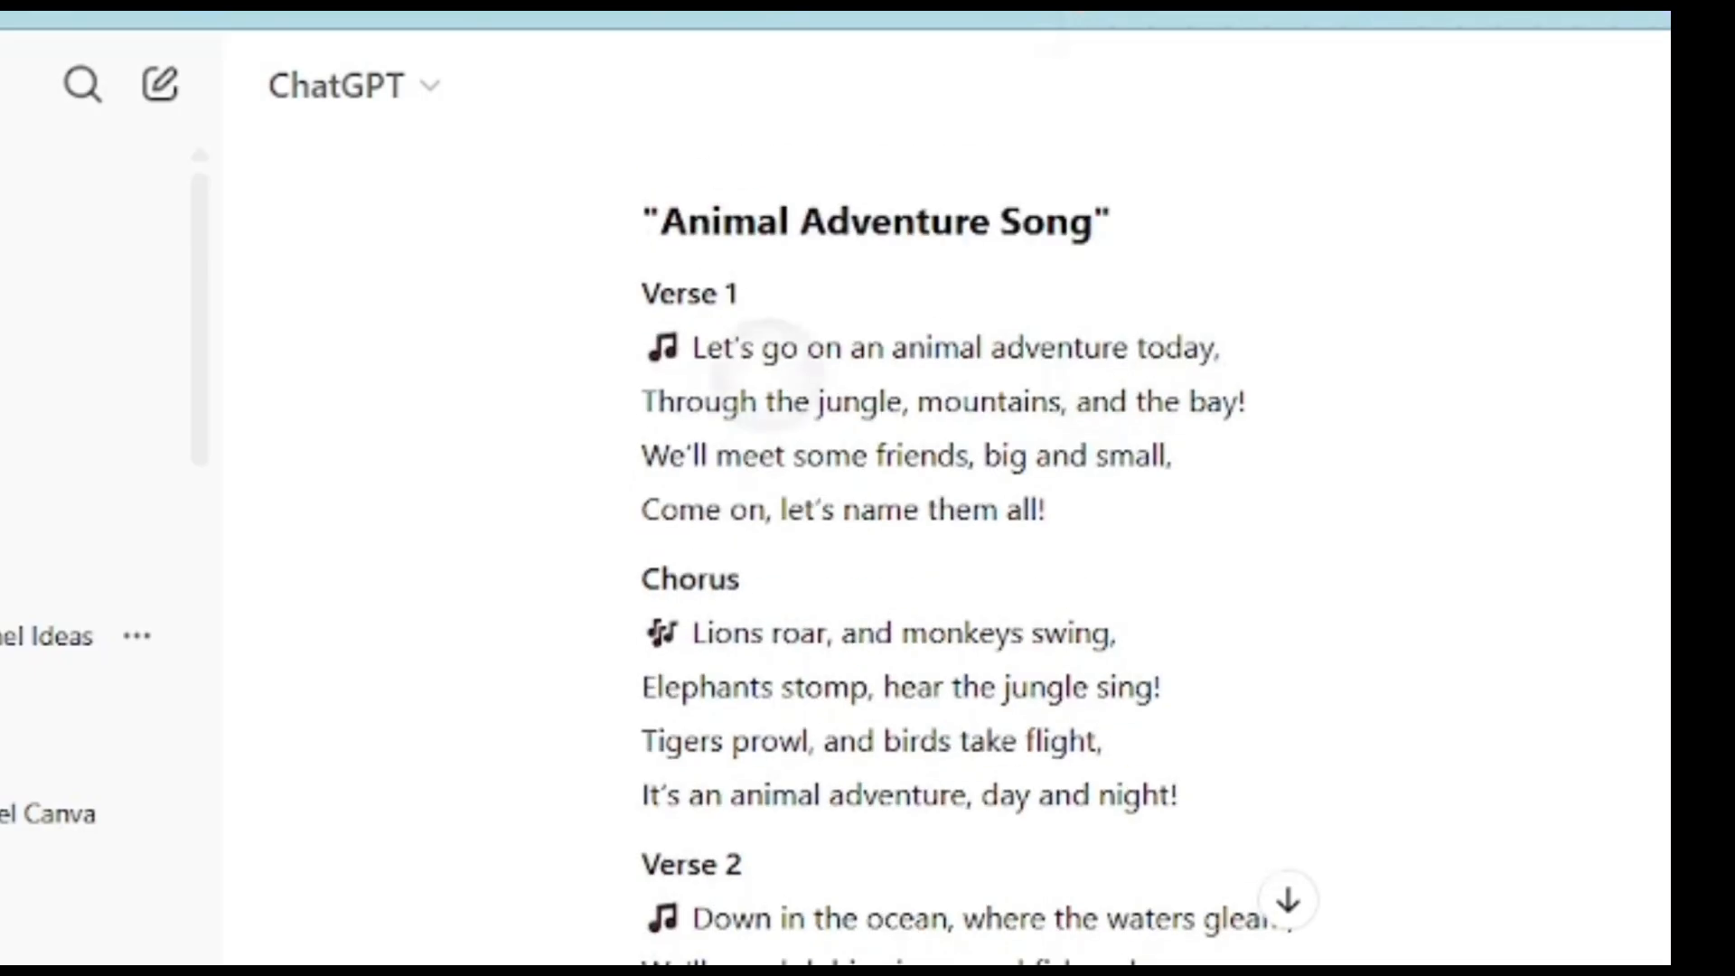
left_click_drag(768, 374, 1200, 847)
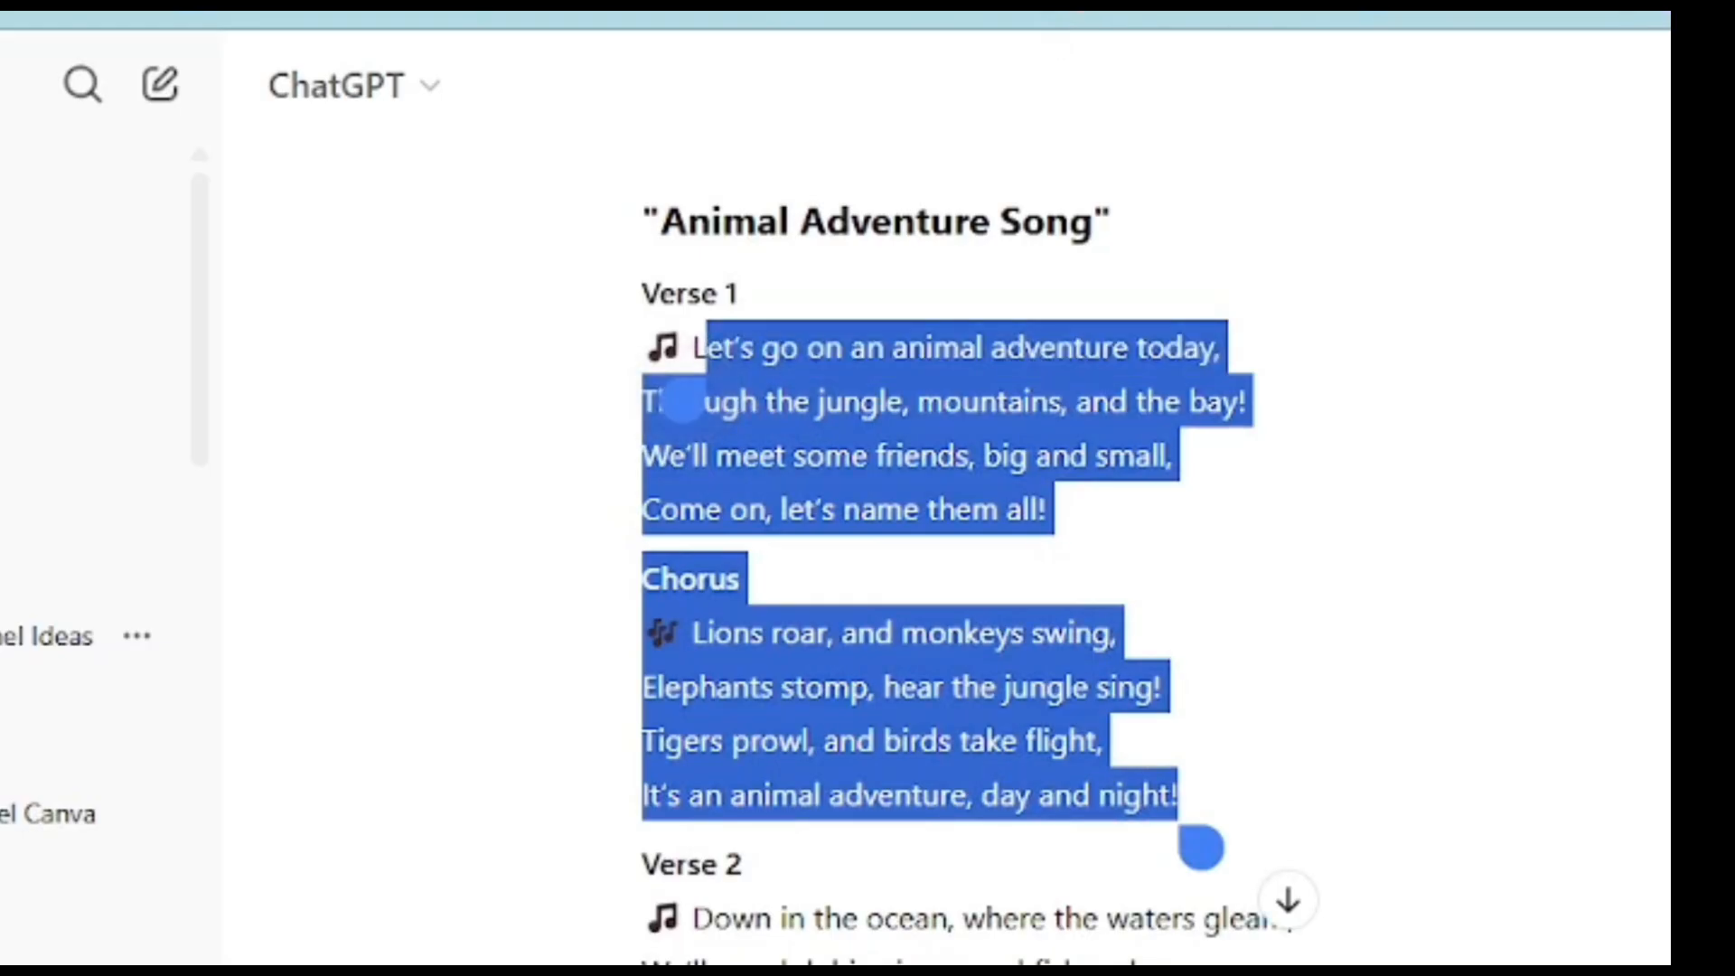
left_click_drag(683, 401, 619, 401)
left_click(786, 401)
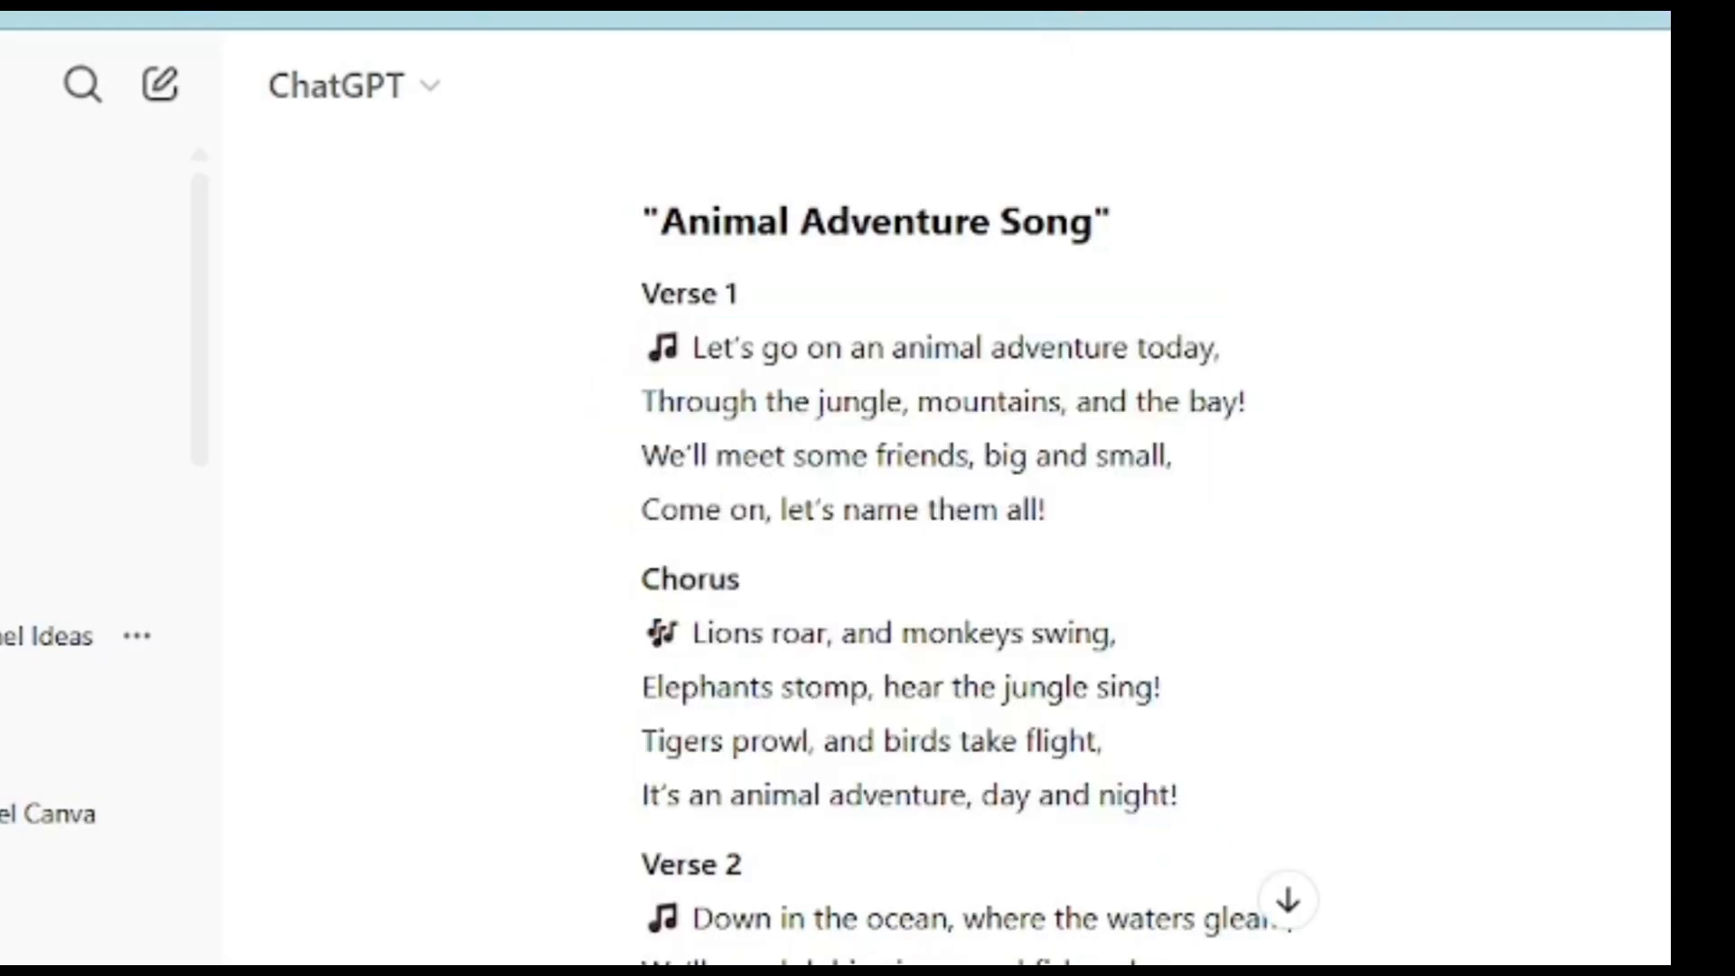
double_click(786, 401)
left_click_drag(826, 454, 1201, 847)
left_click_drag(741, 454, 619, 400)
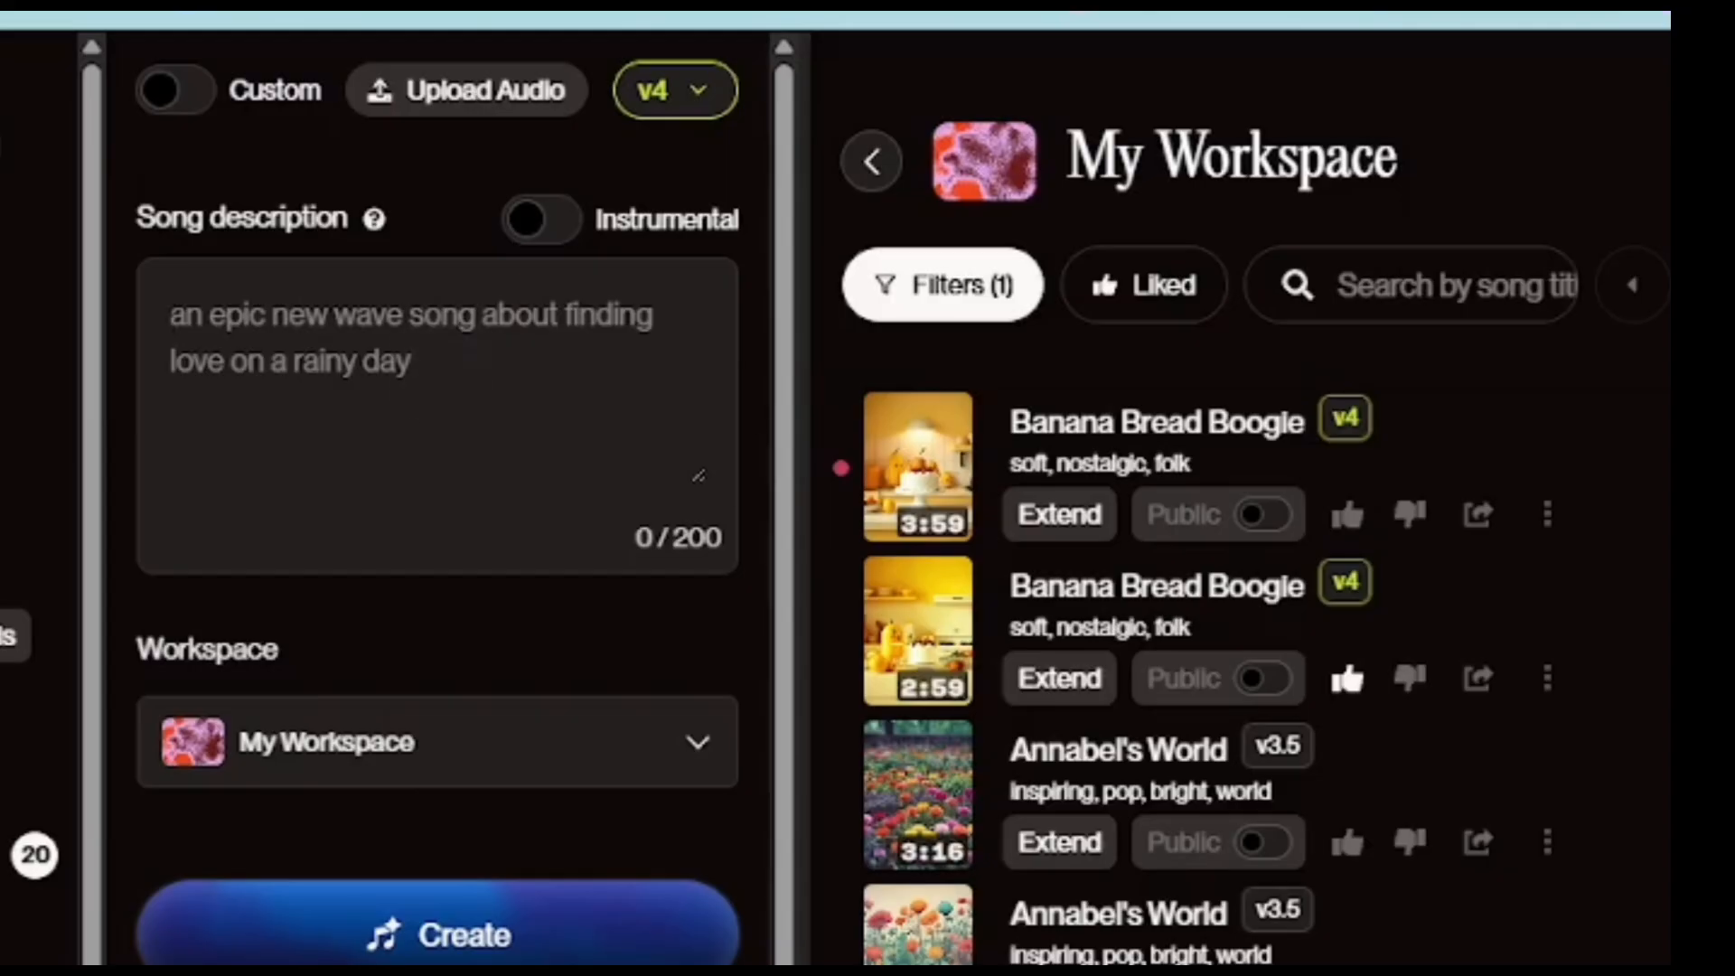
- Switch to Suno and paste the copied verse and chorus lyrics into the song description
key("ctrl+v")
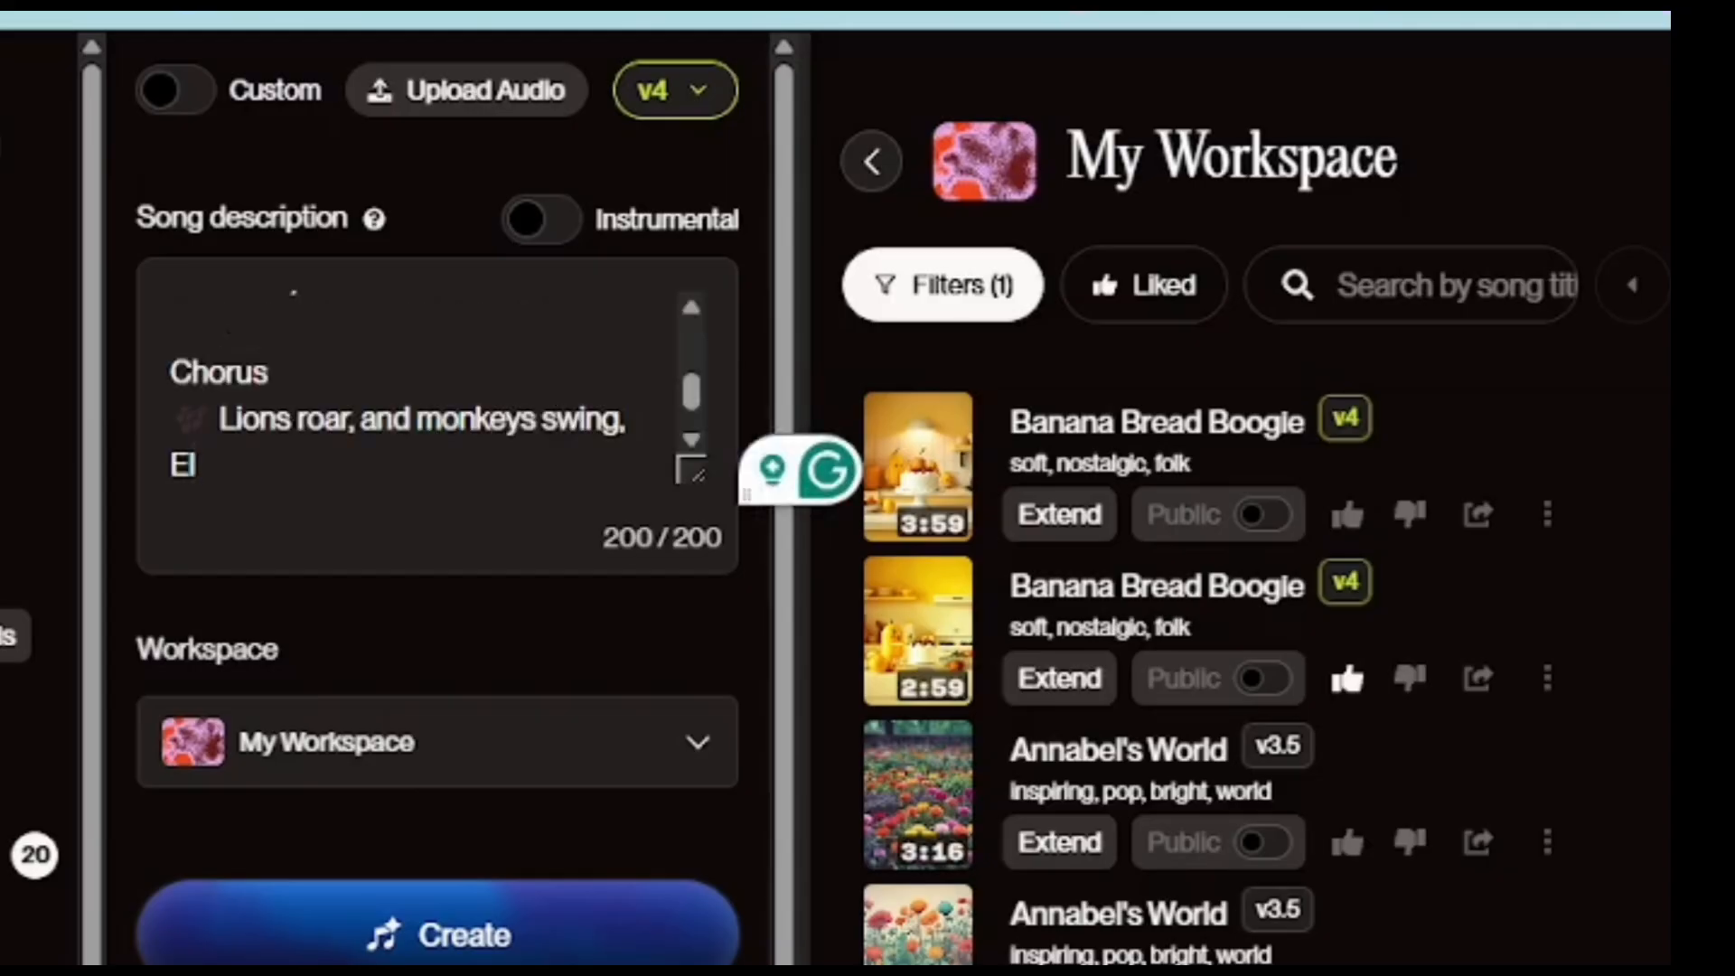
scroll(588, 379, "down", 1)
scroll(588, 380, "up", 2)
scroll(589, 380, "down", 2)
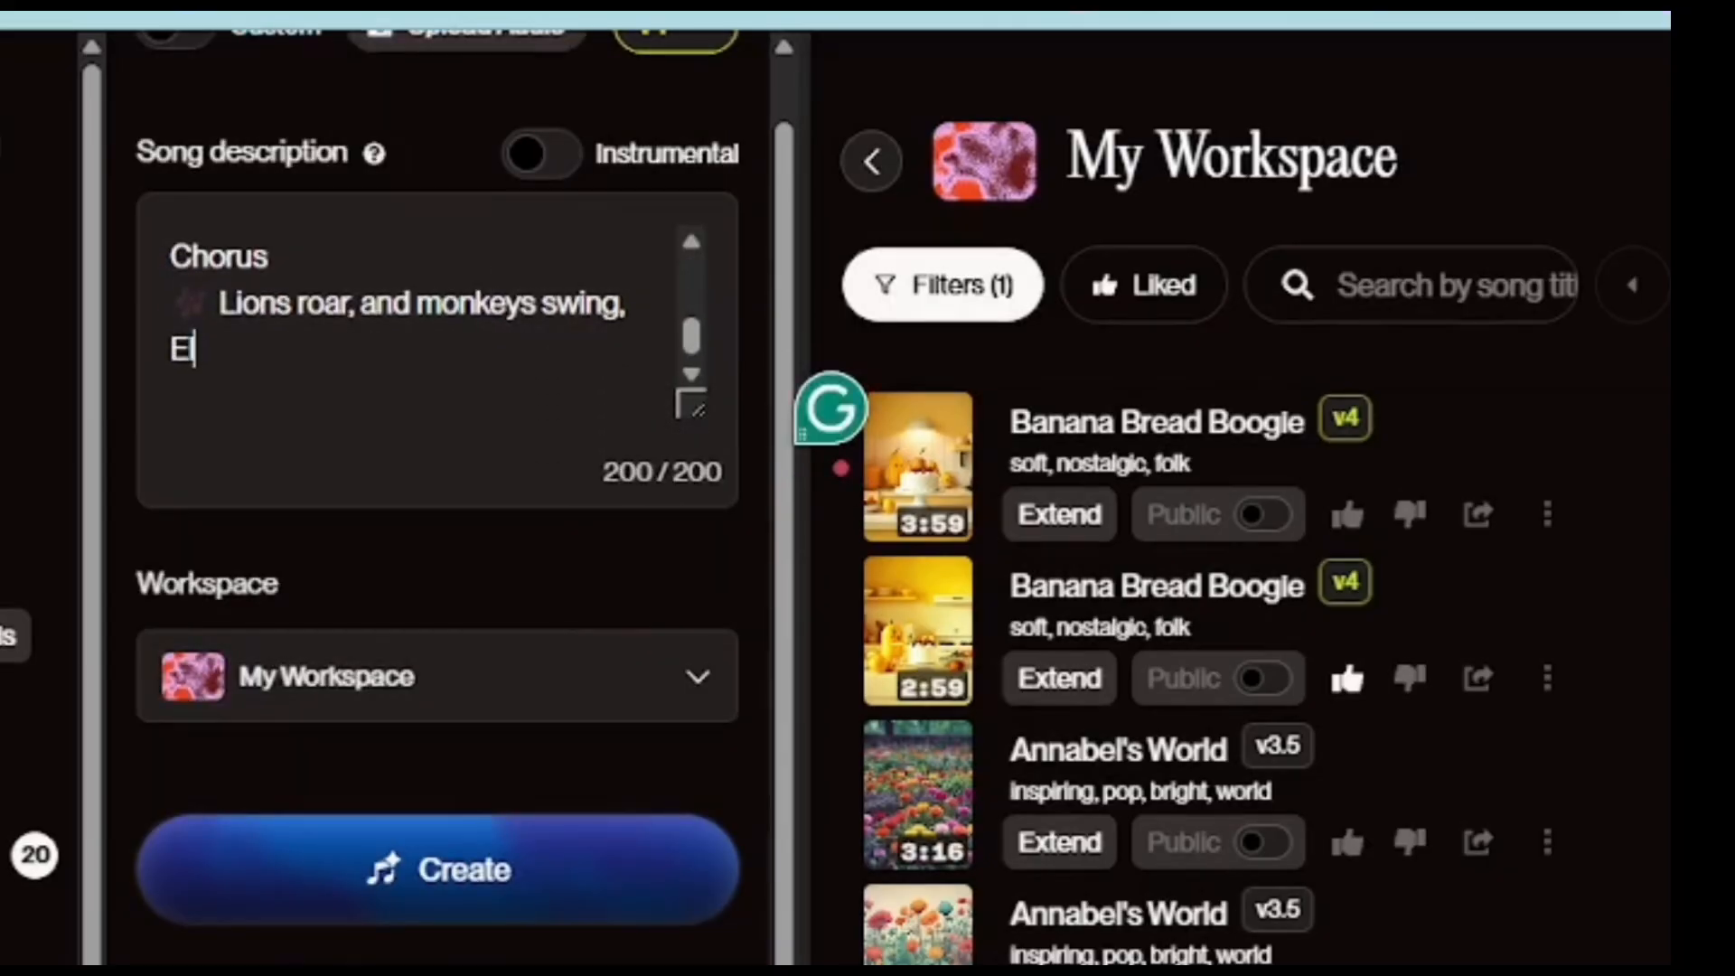
- Delete the chorus from the song description, keeping the verse through "Come on, let's name them all!"
key("BackSpace")
key("BackSpace")
key("BackSpace")
key("BackSpace")
key("BackSpace")
key("BackSpace")
key("BackSpace")
key("BackSpace")
key("BackSpace")
key("BackSpace")
key("BackSpace")
key("BackSpace")
key("BackSpace")
key("BackSpace")
key("BackSpace")
key("BackSpace")
key("BackSpace")
key("BackSpace")
key("BackSpace")
key("BackSpace")
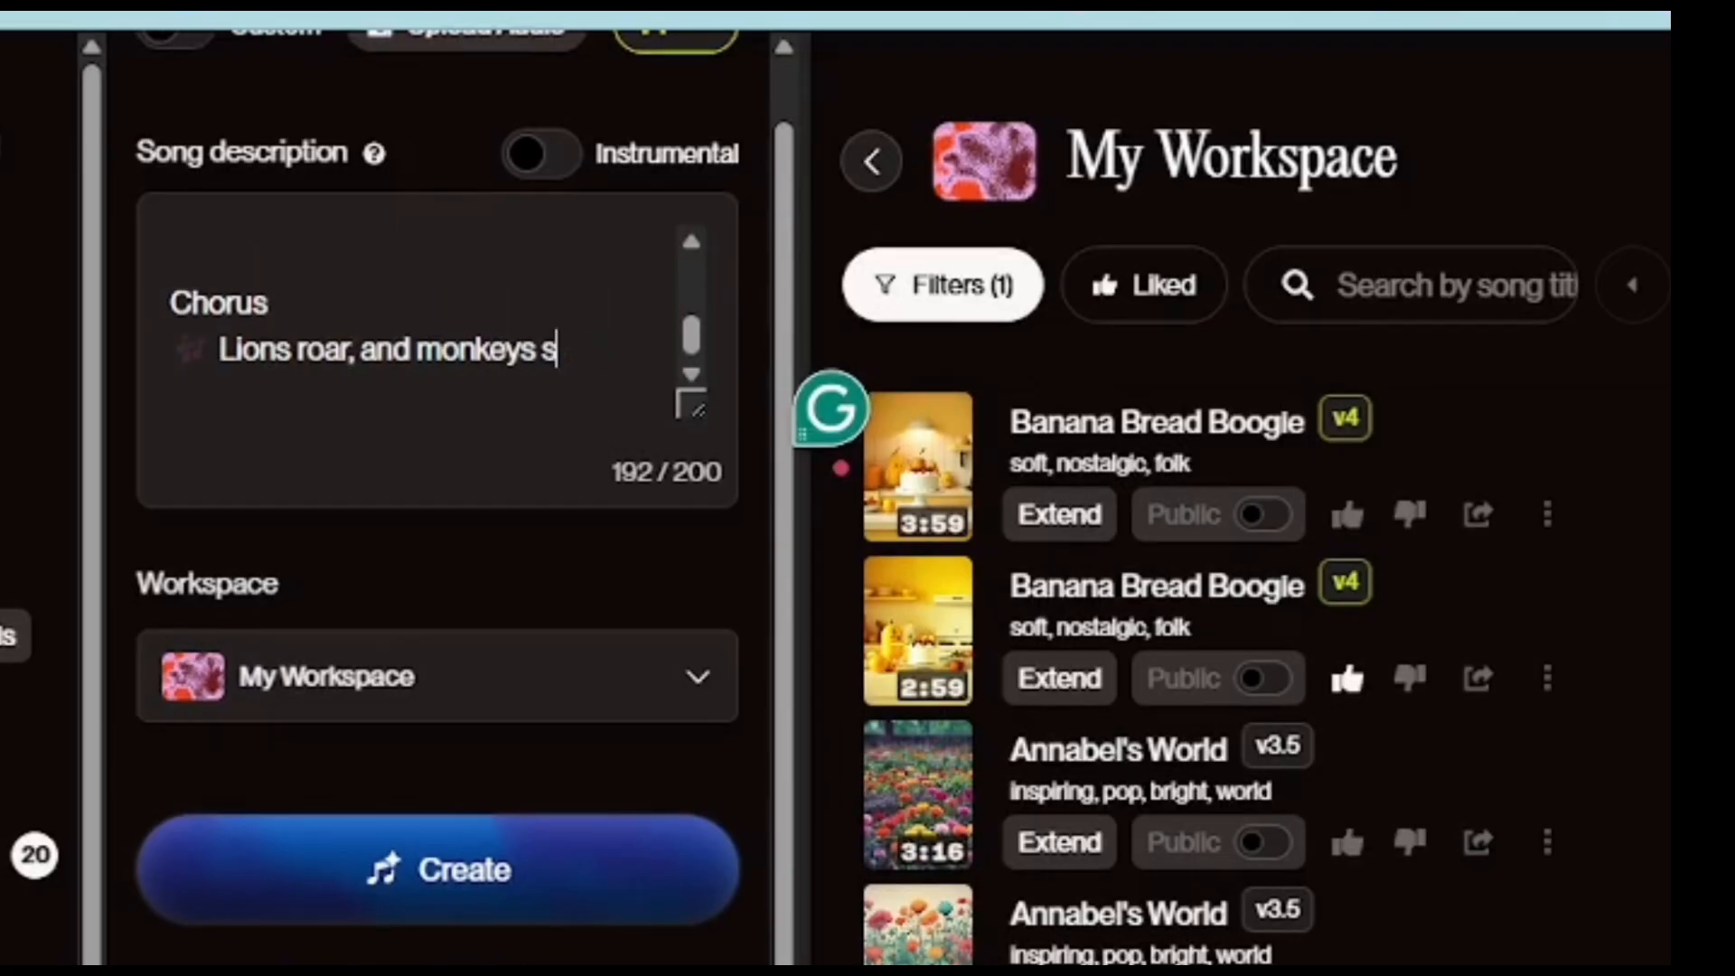
key("BackSpace")
key("BackSpace")
key("BackSpace")
key("BackSpace")
key("BackSpace")
key("BackSpace")
key("BackSpace")
key("BackSpace")
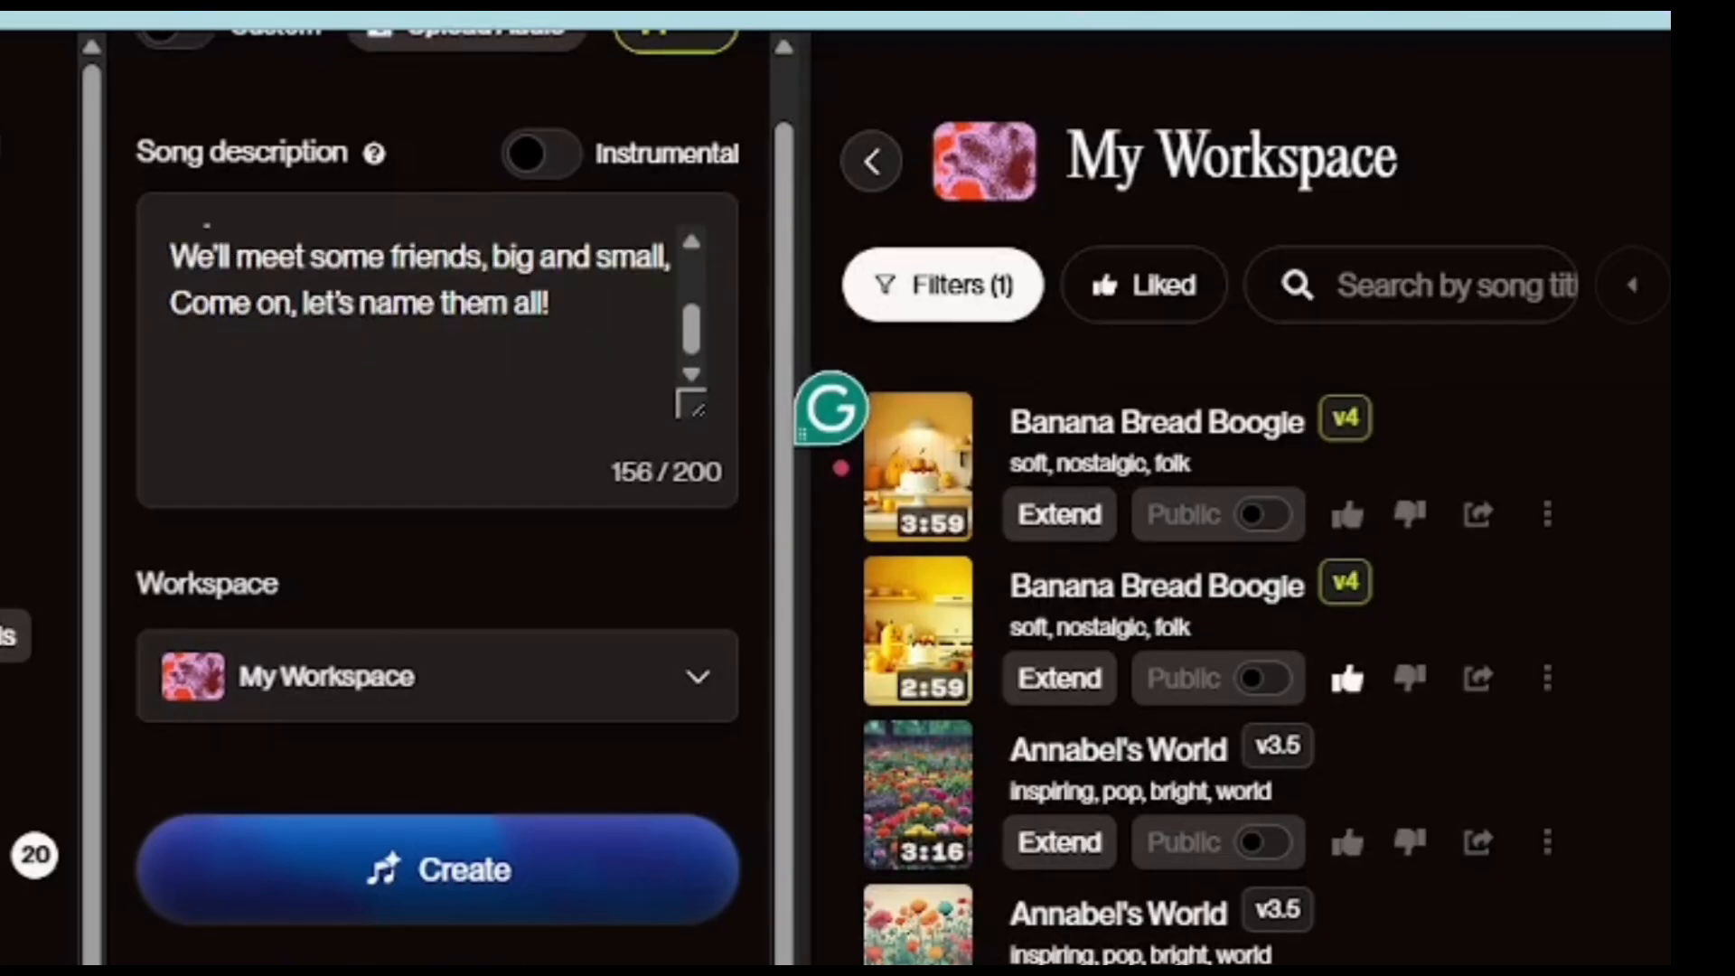
scroll(437, 379, "down", 1)
scroll(437, 380, "up", 2)
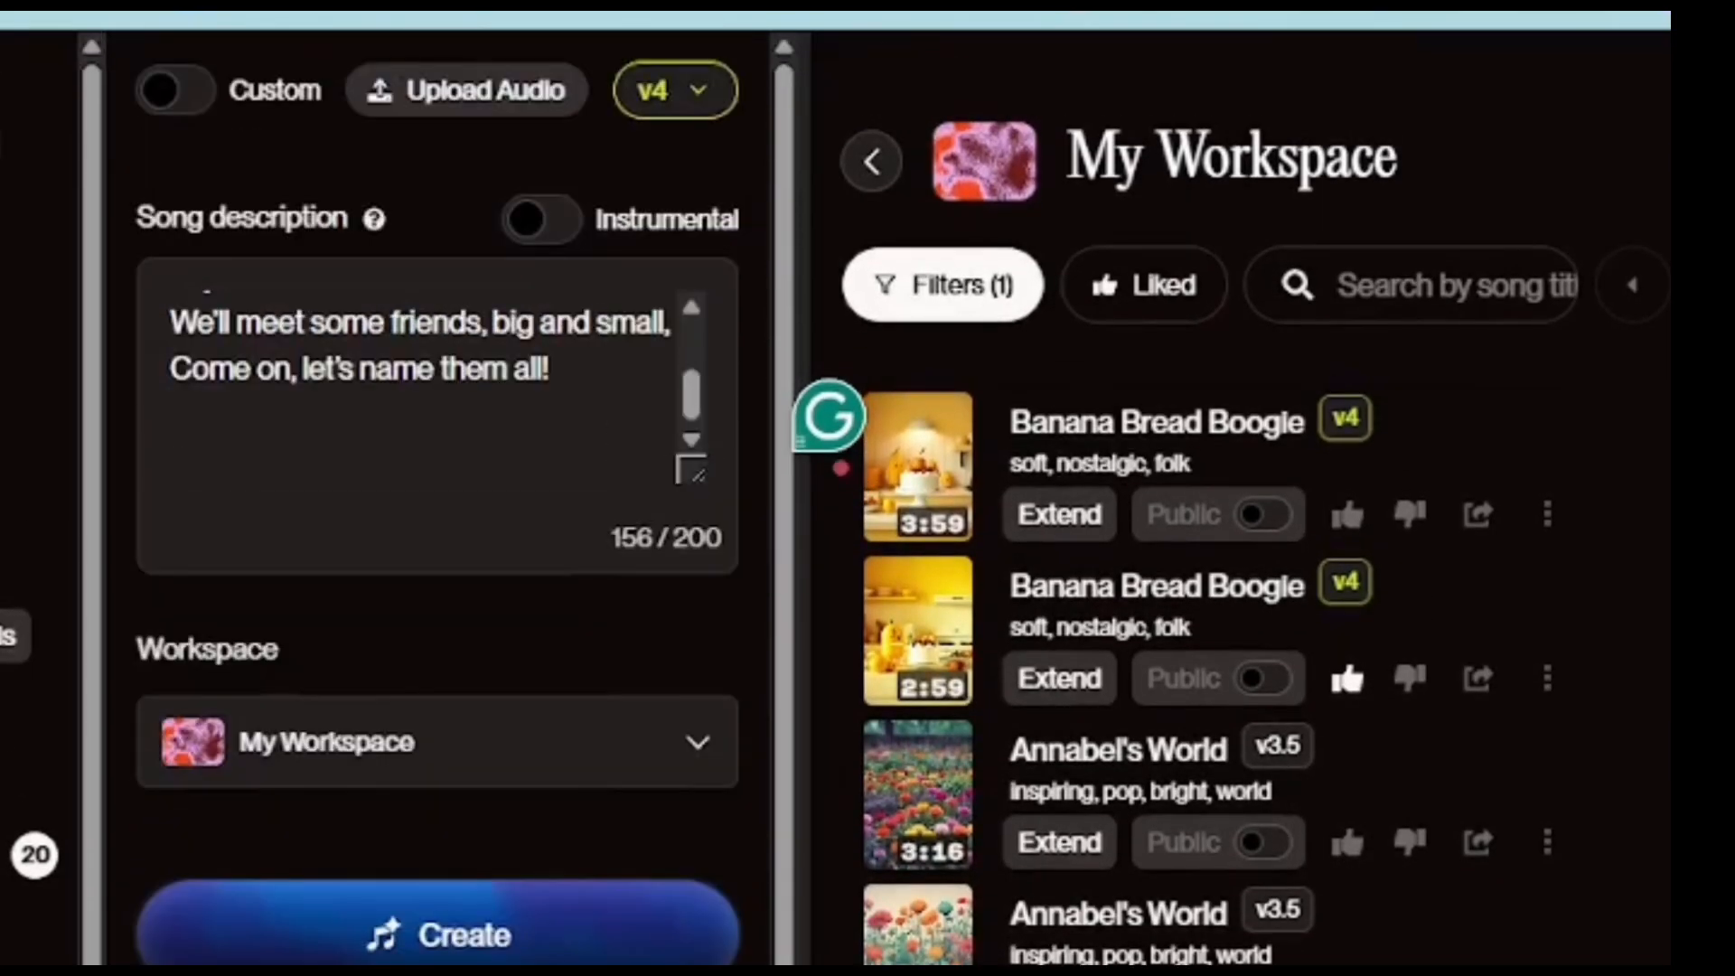
- Generate an instrumental song from the verse and play the first result
left_click(540, 219)
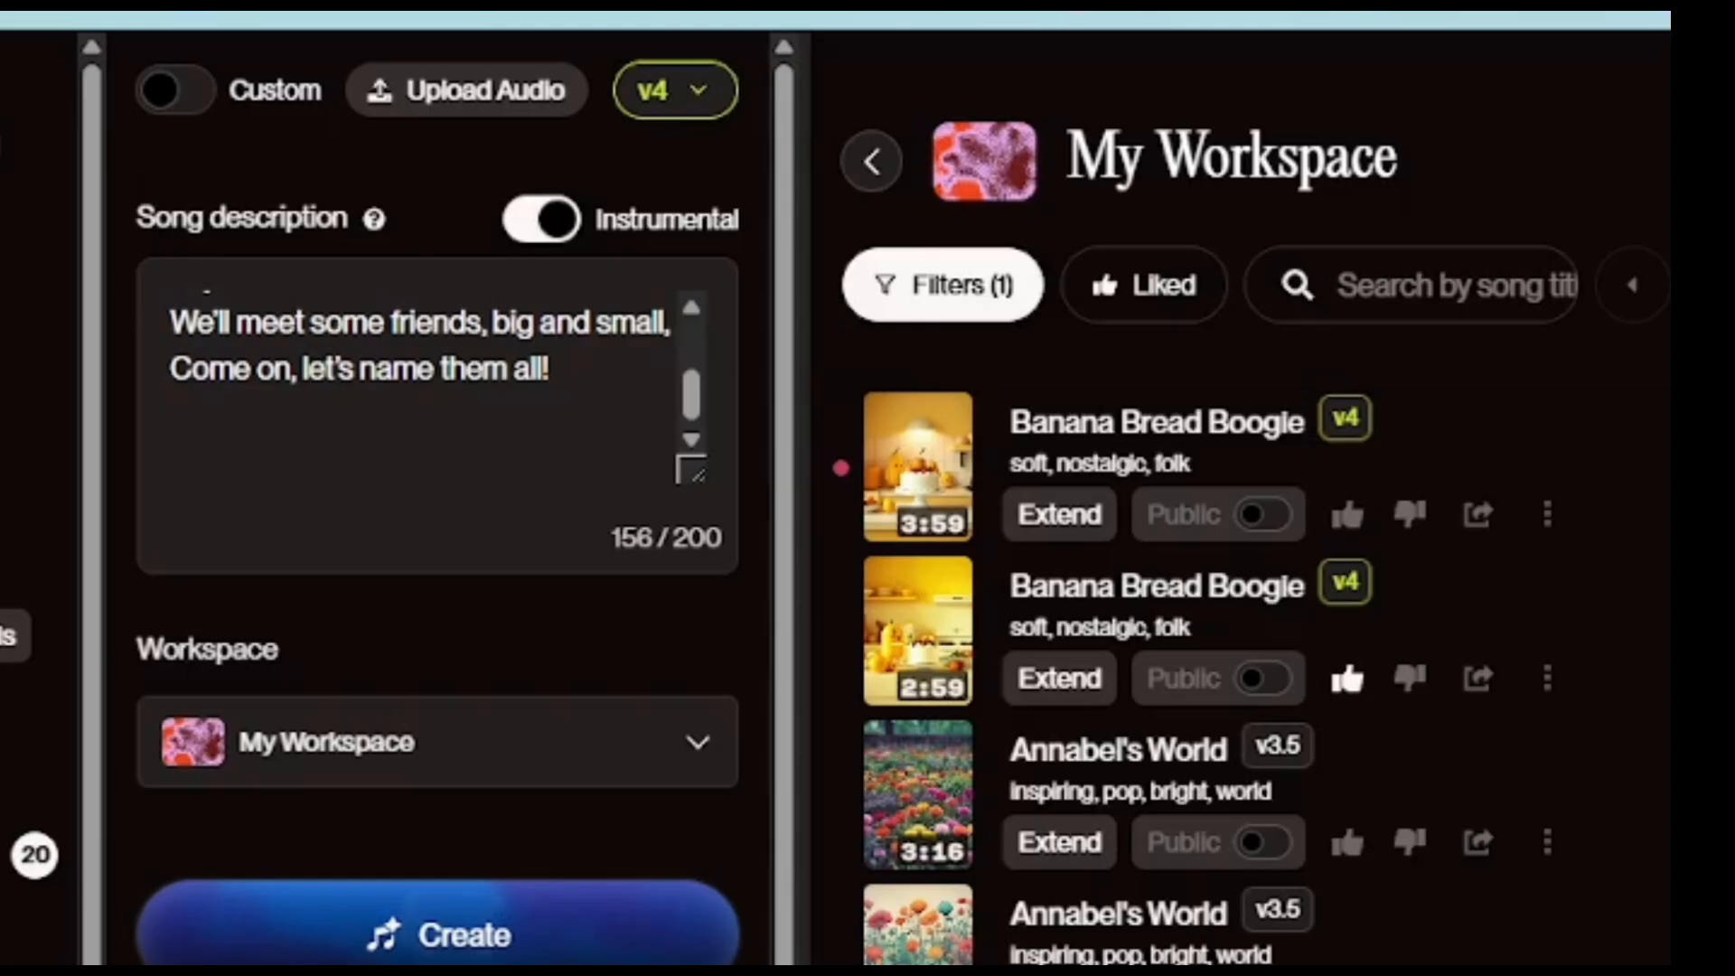
left_click(437, 932)
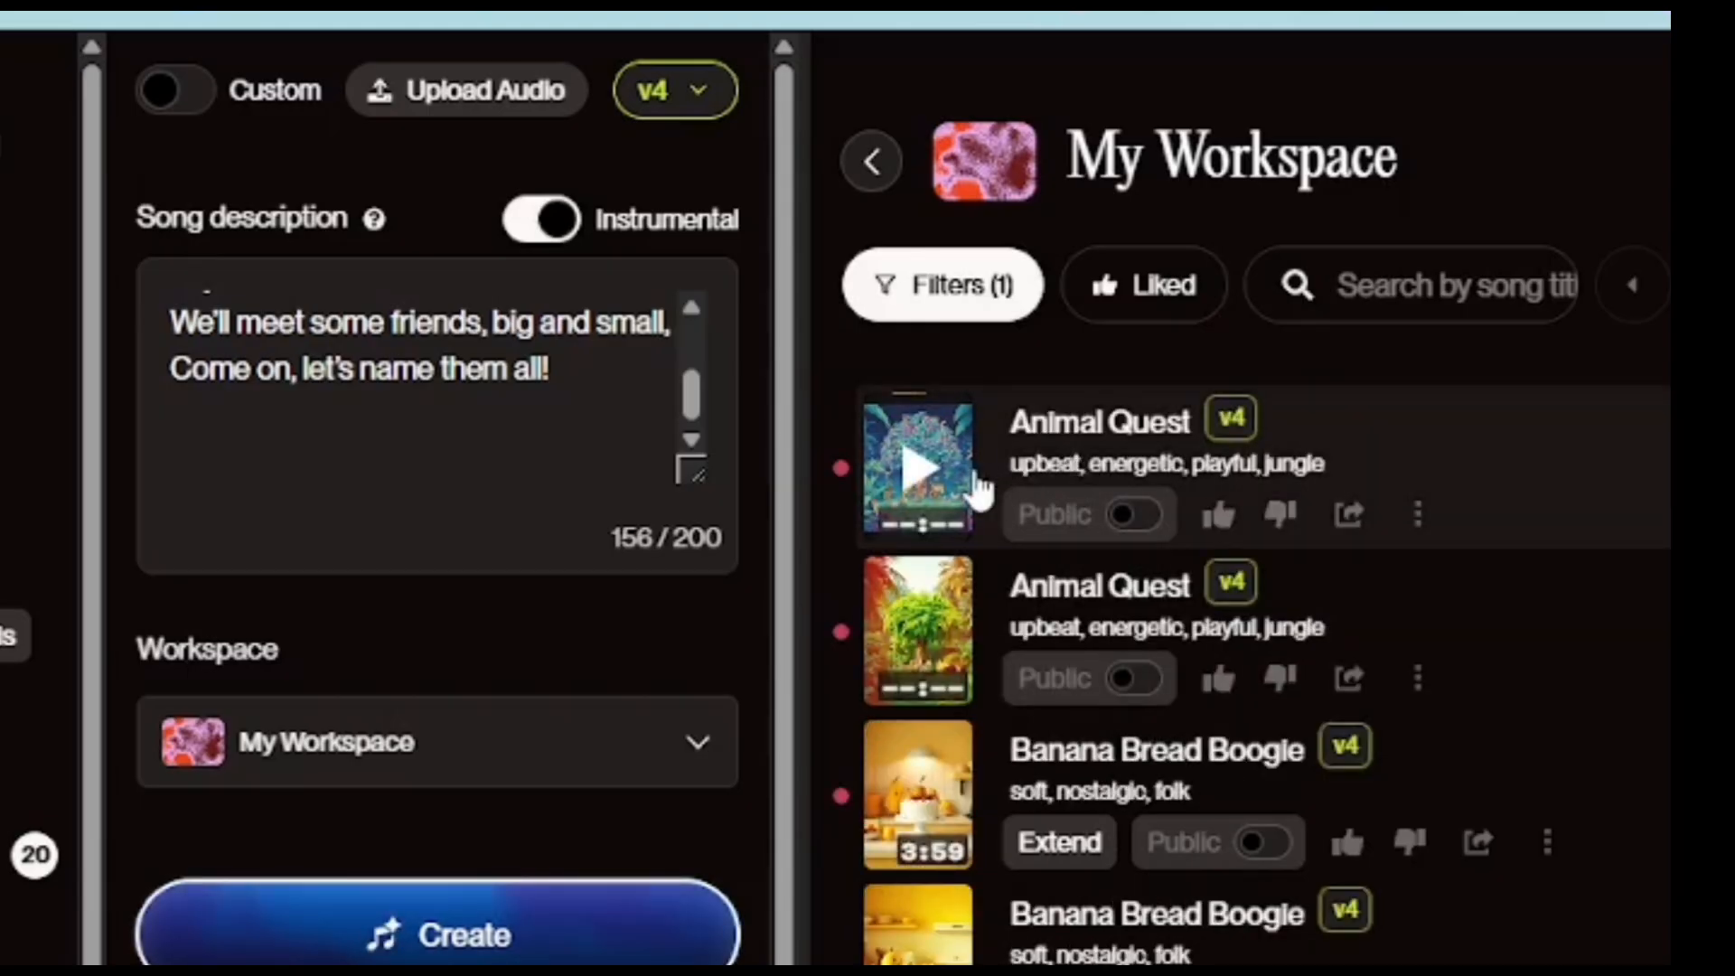
left_click(924, 479)
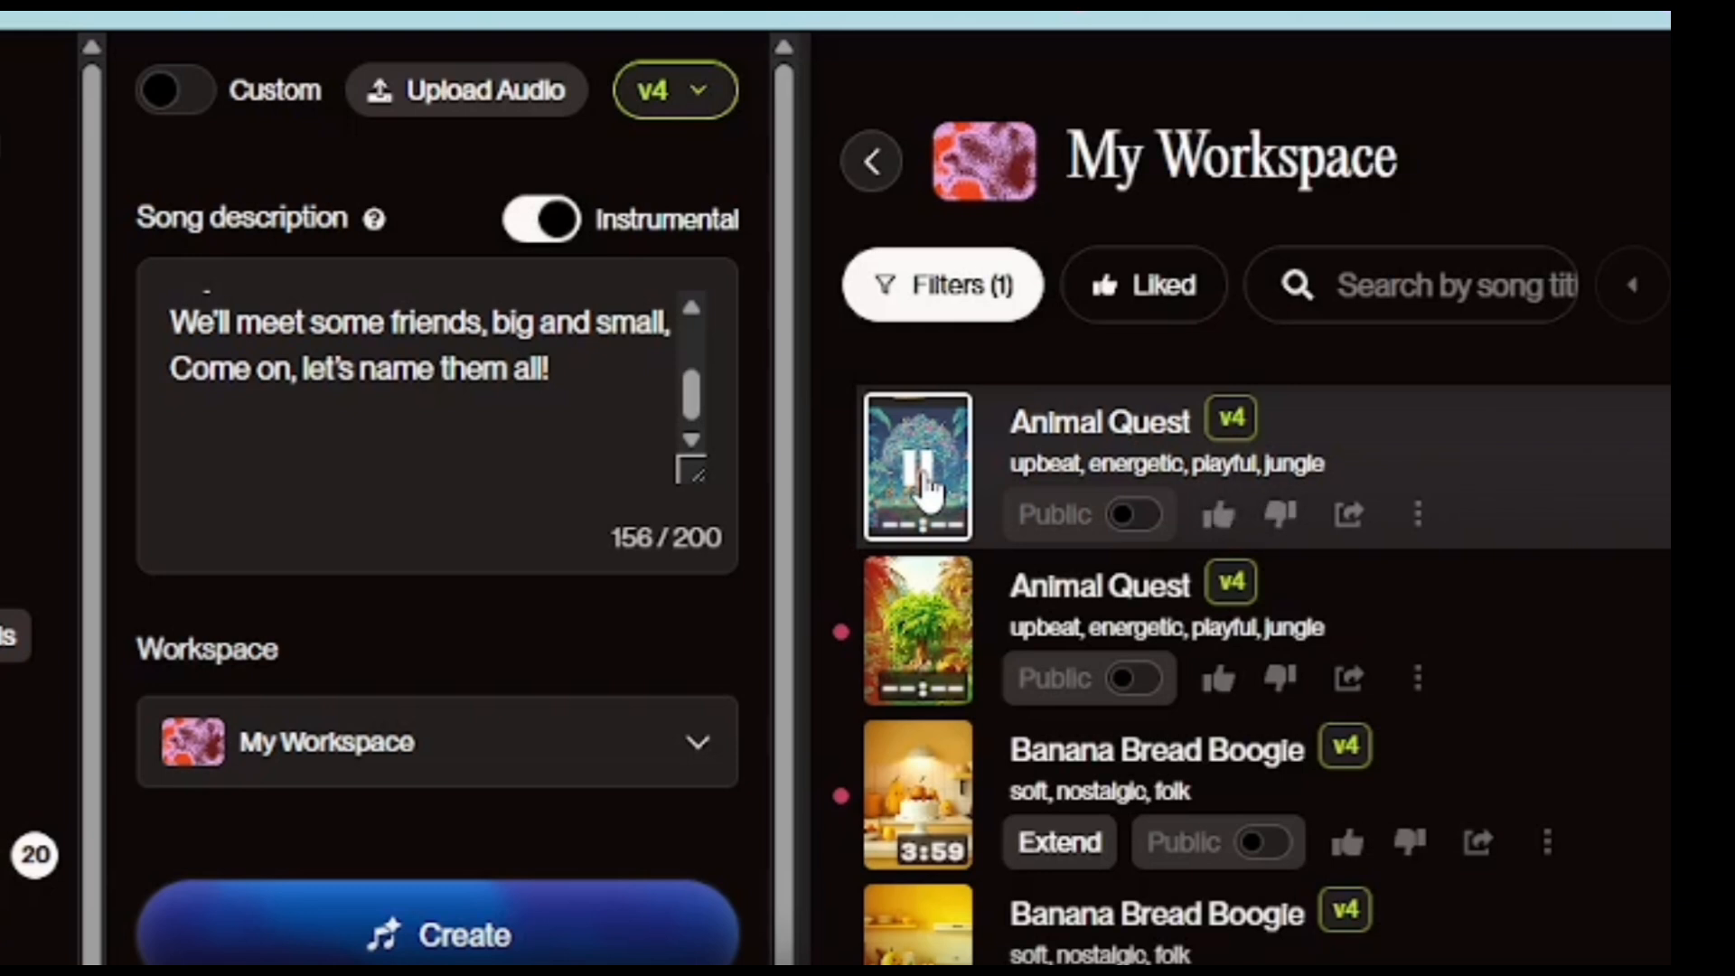
- Turn off the instrumental option, generate the song with vocals and play the second new result
left_click(540, 219)
left_click(420, 939)
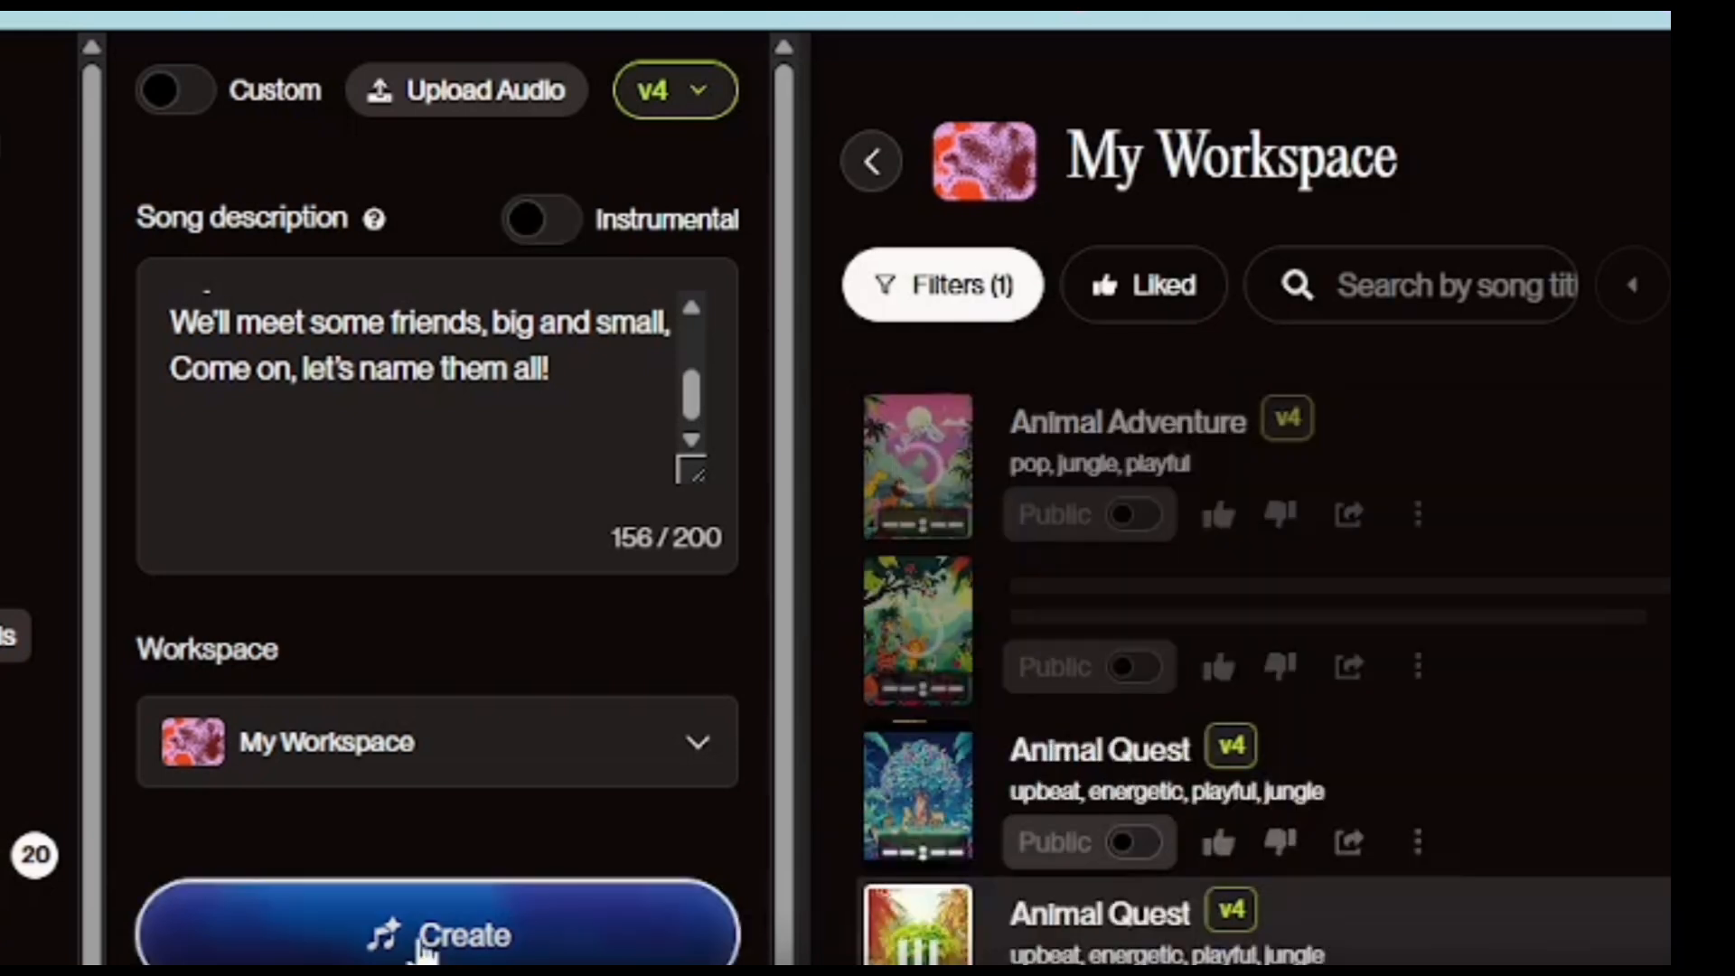
left_click(921, 601)
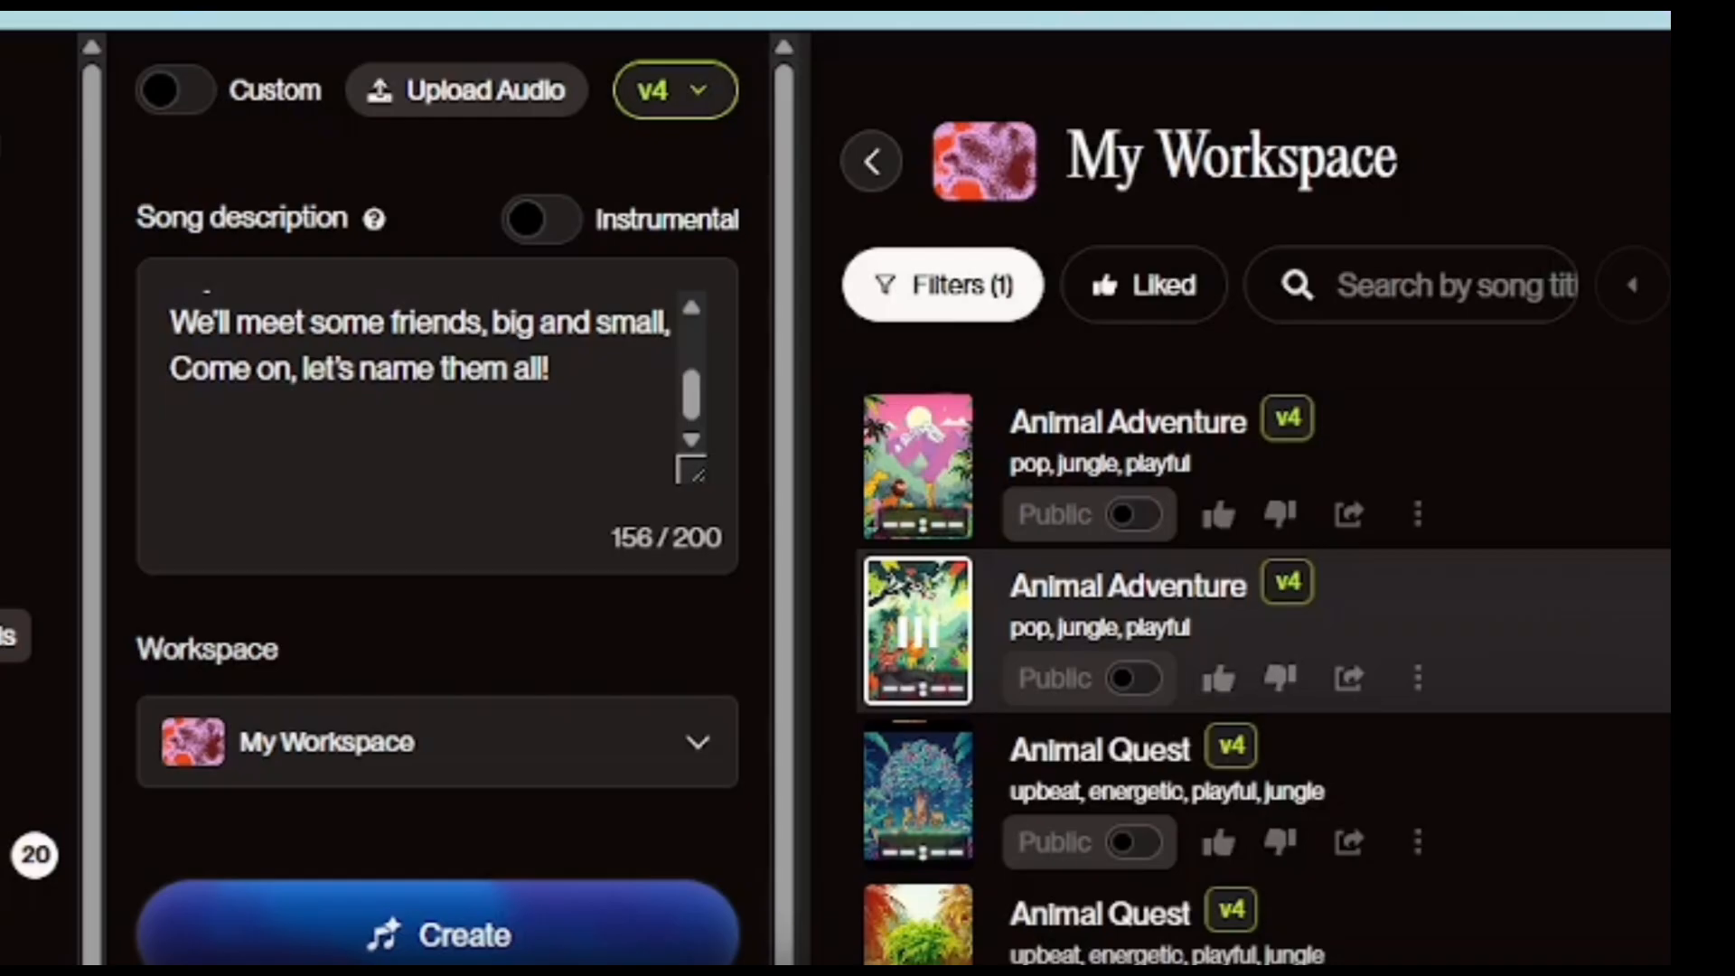
- Open the download options for the second Animal Adventure song
left_click(1414, 682)
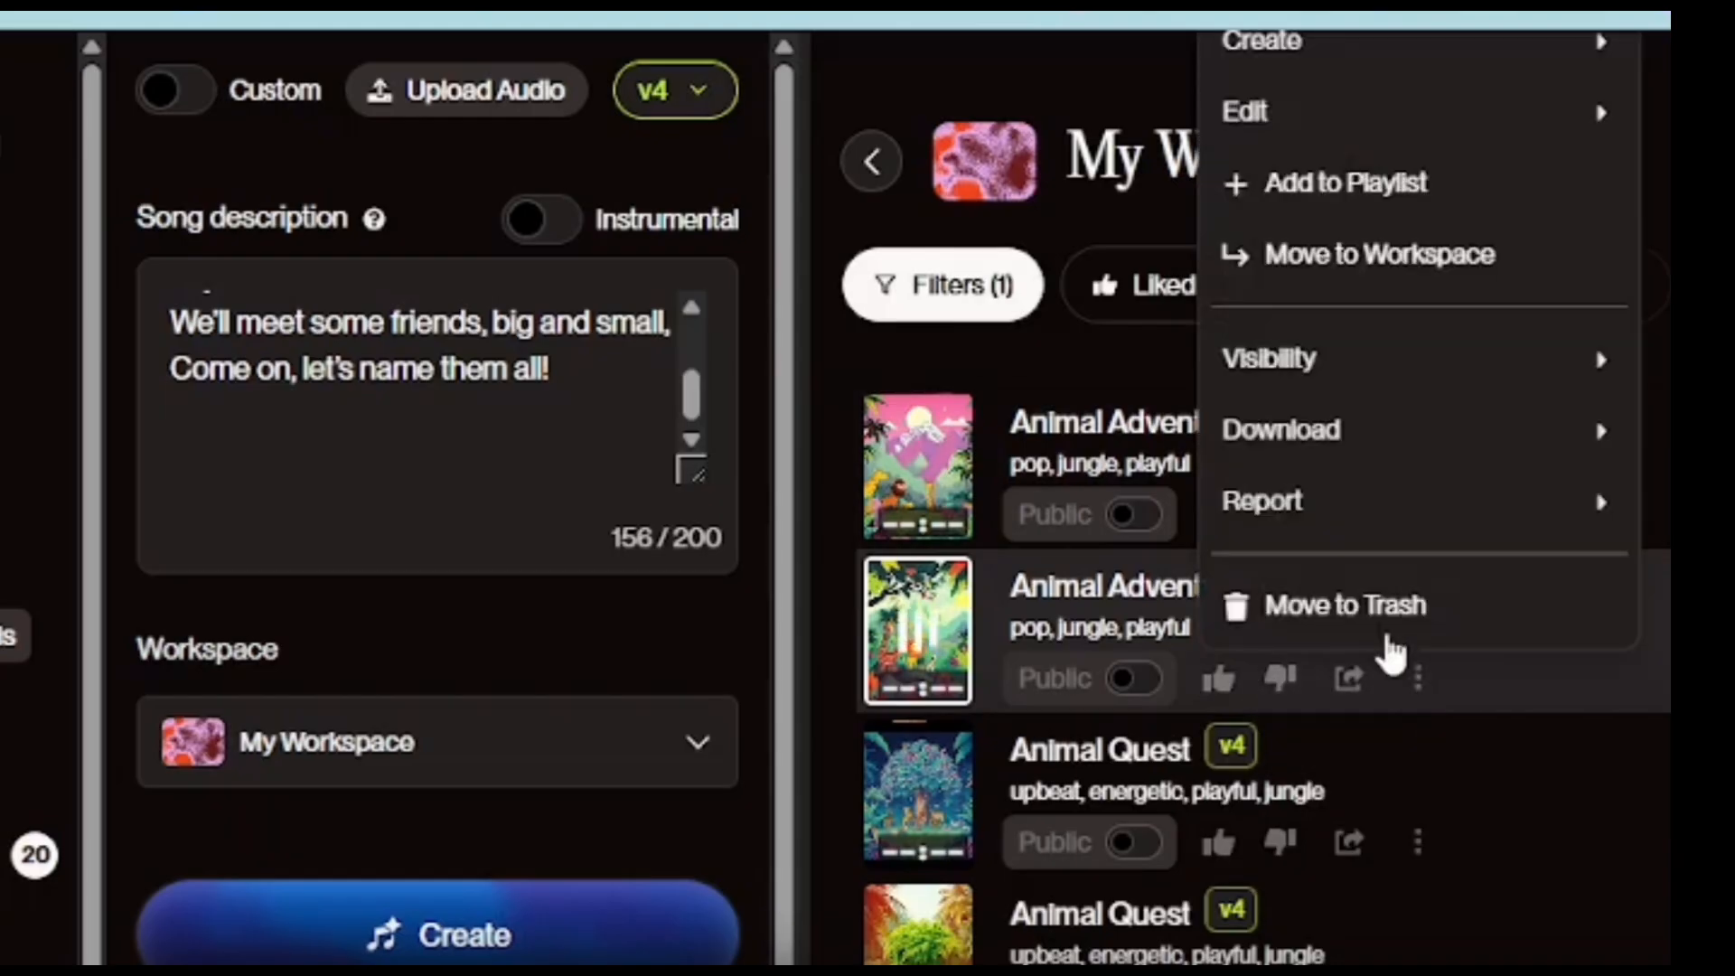
mouse_move(1312, 429)
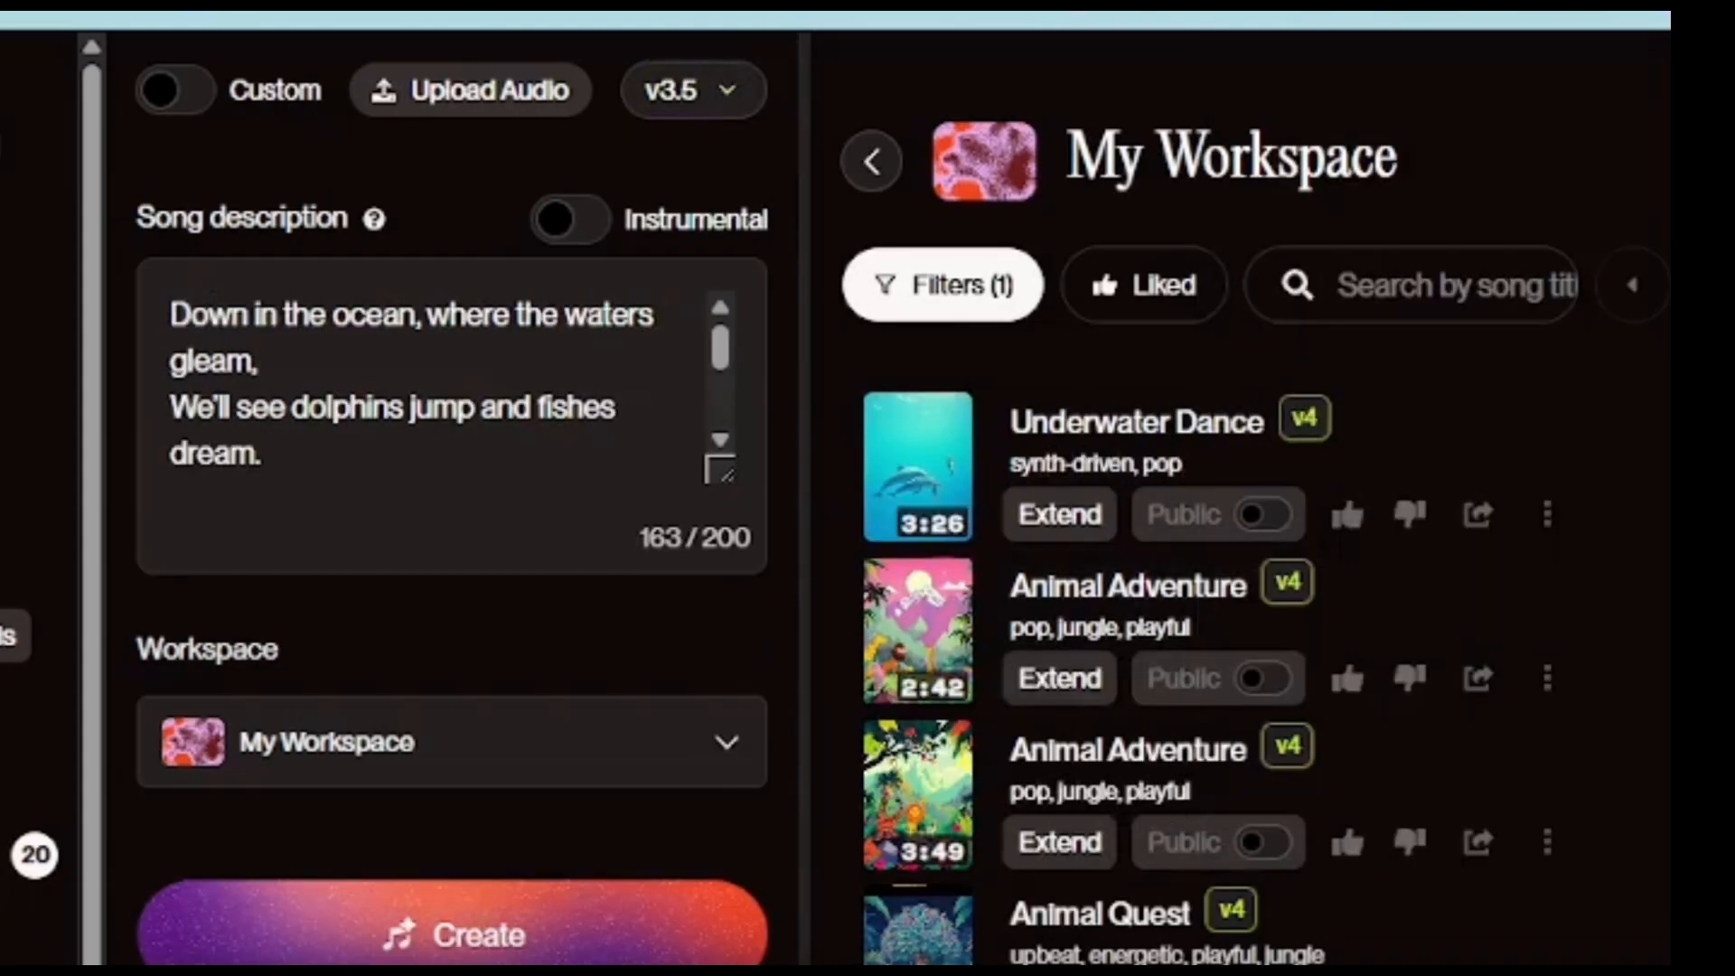
- Check the options of the Underwater Dance song and copy its song link
left_click(1547, 515)
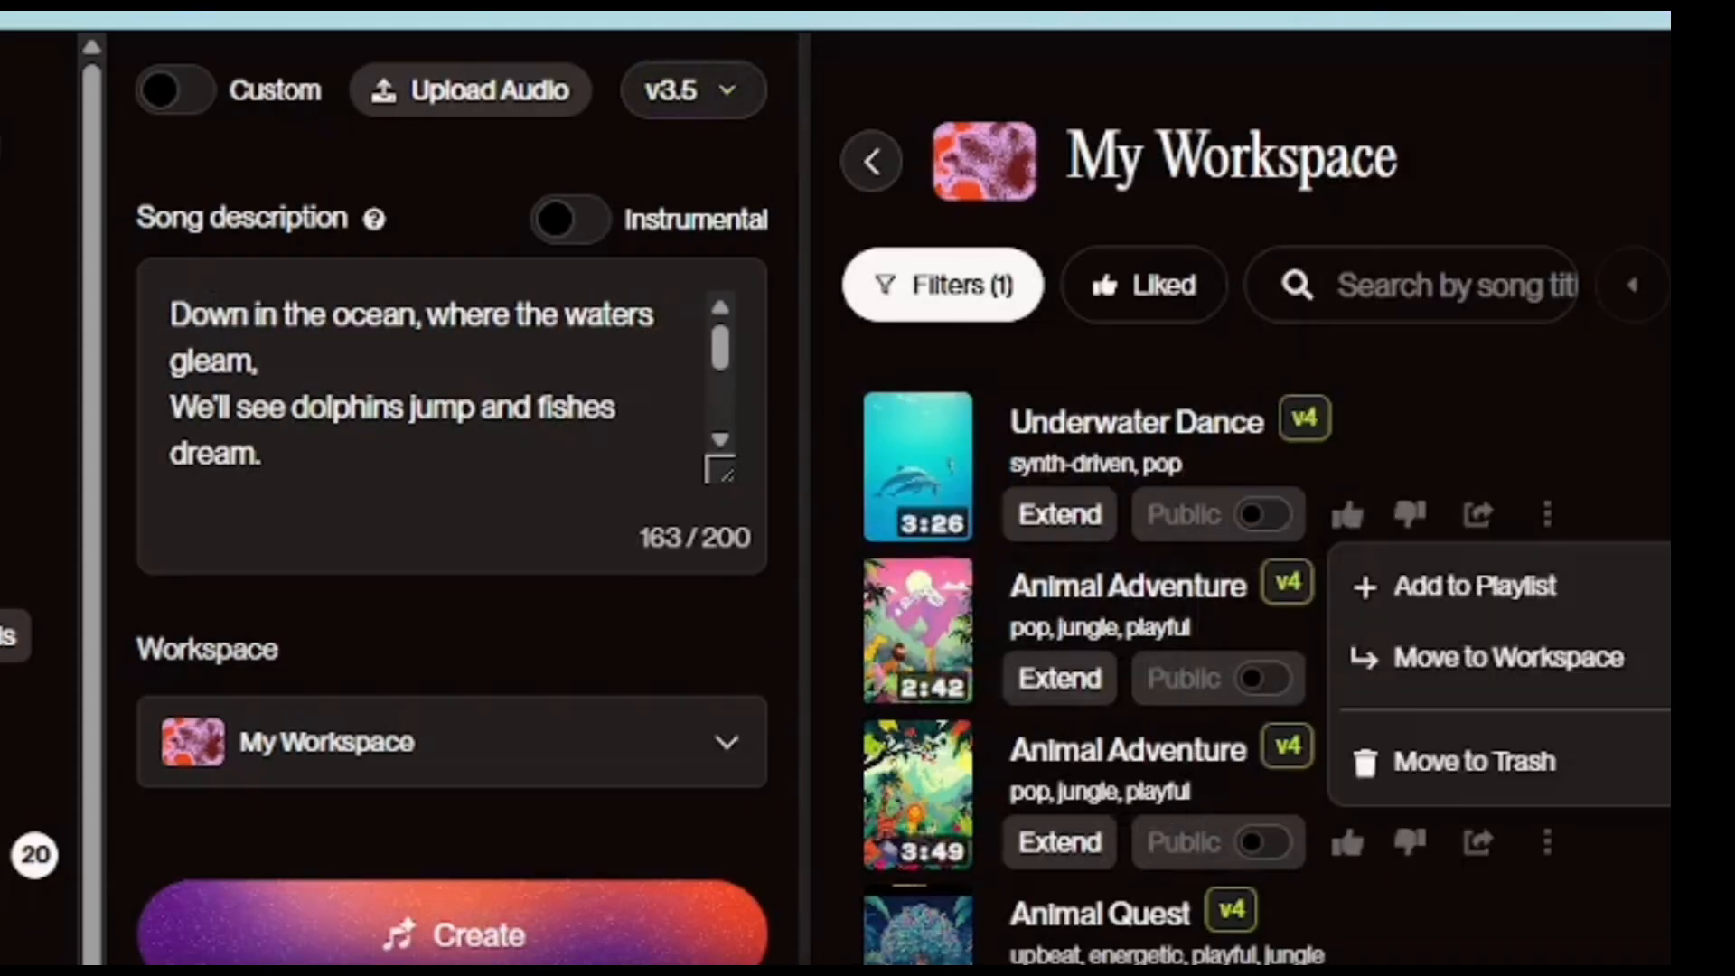
left_click(1547, 515)
left_click(1547, 514)
left_click(1478, 514)
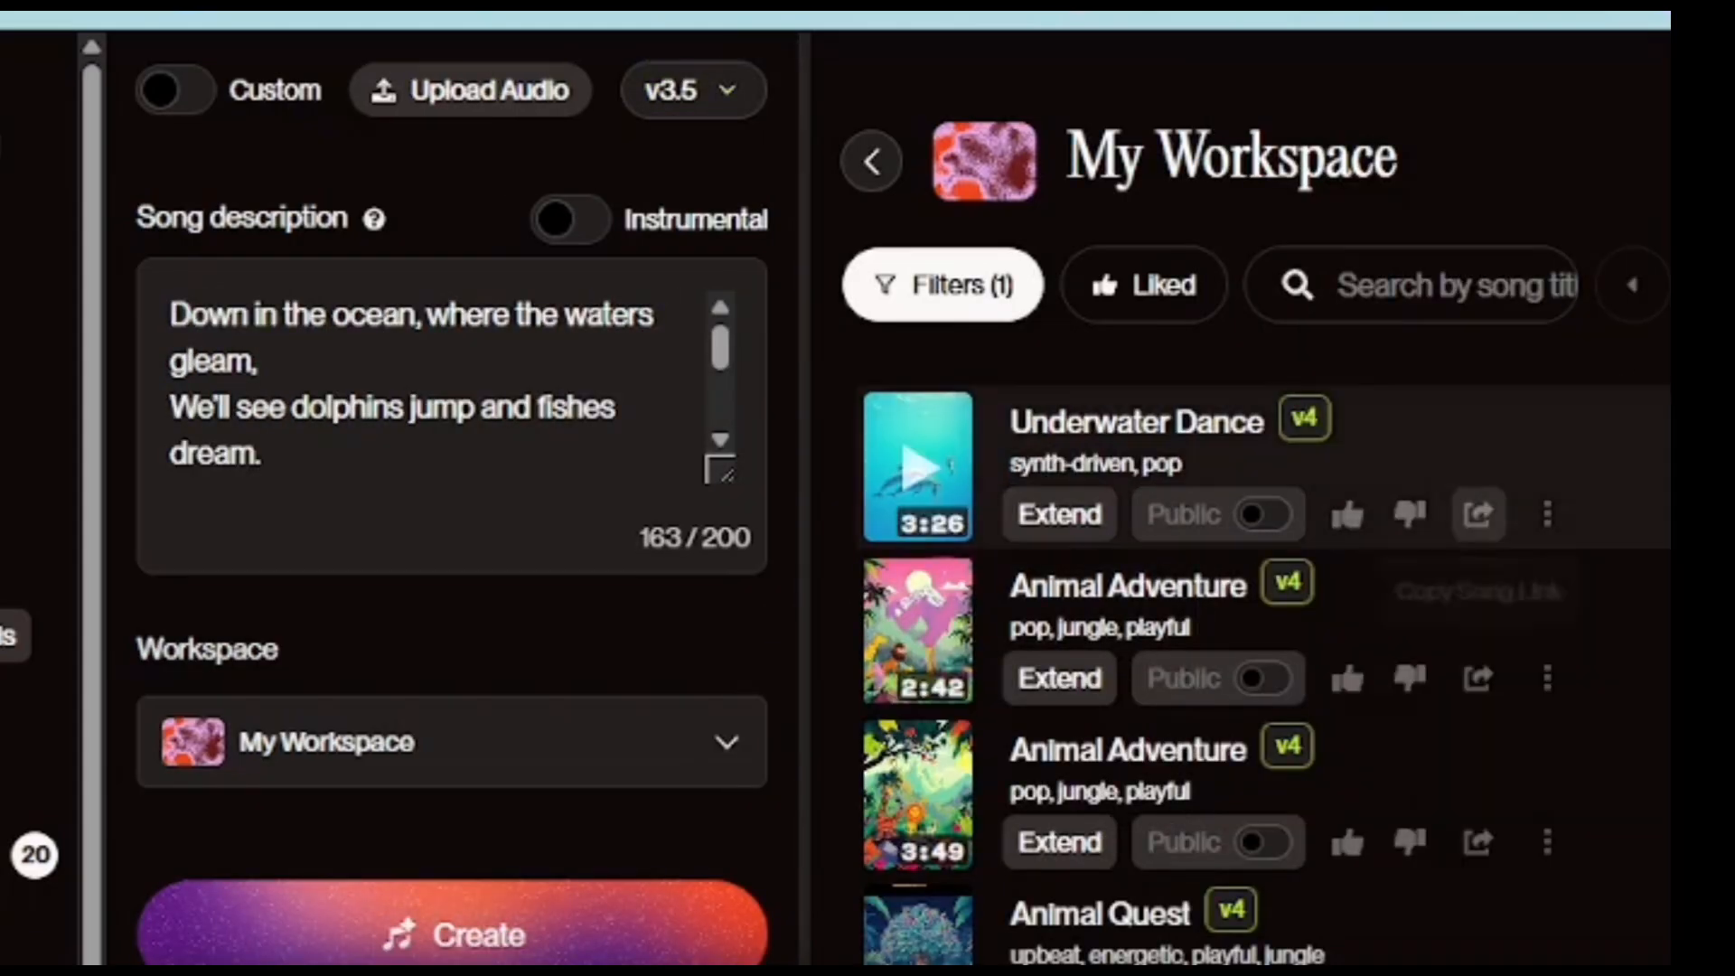